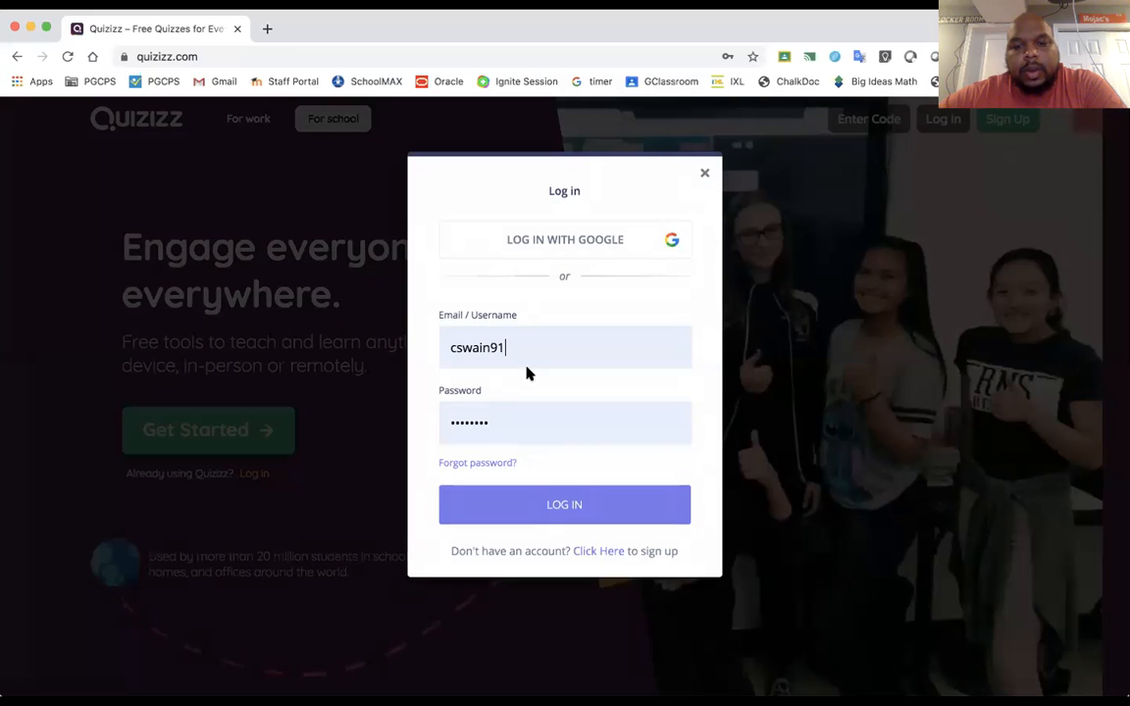
# Log in to Quizizz with the teacher's first listed Google account
pyautogui.click(617, 239)
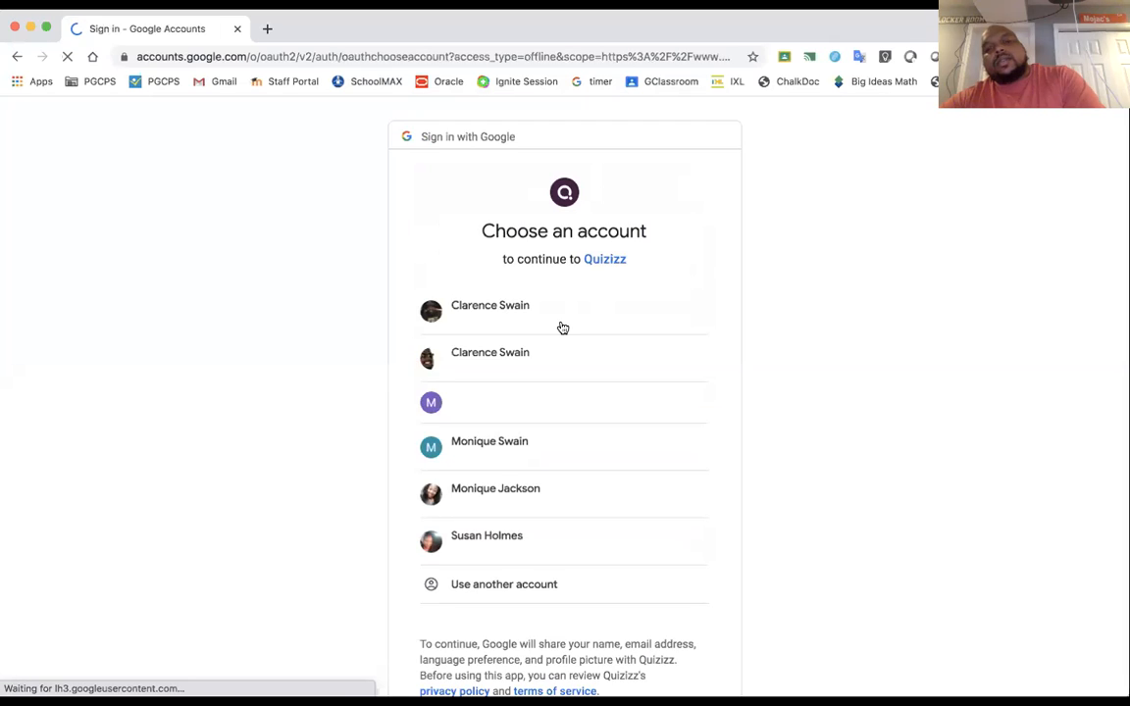
pyautogui.click(562, 325)
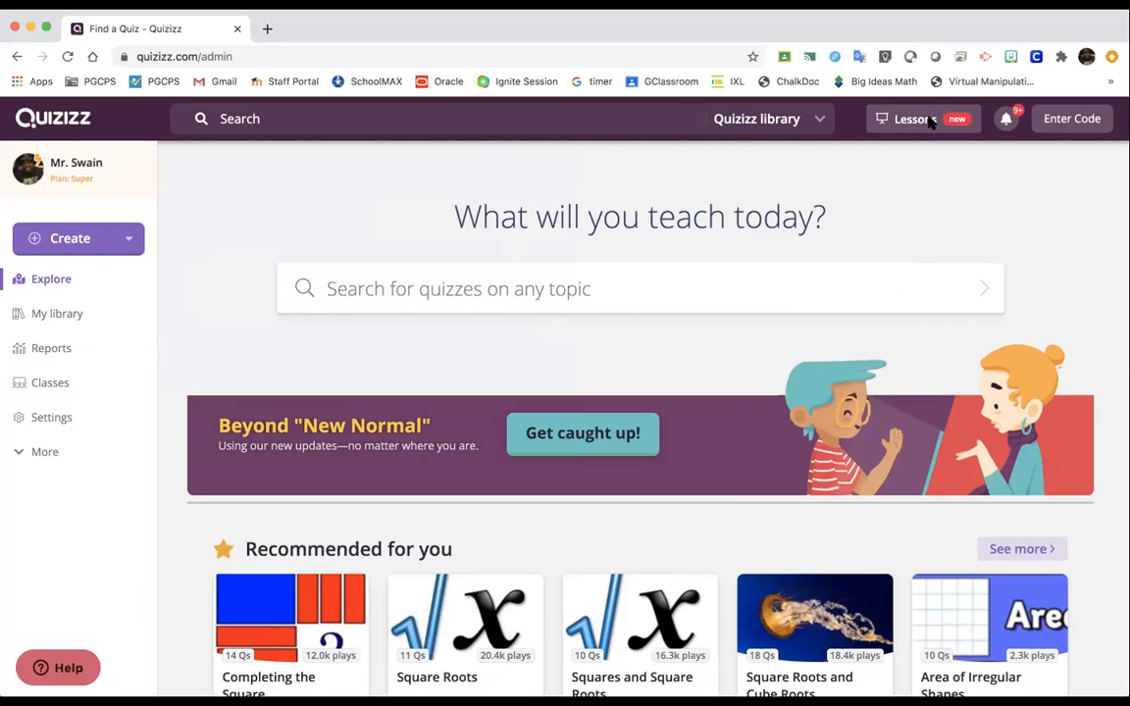
pyautogui.click(1007, 124)
pyautogui.click(1007, 132)
pyautogui.click(1007, 131)
pyautogui.click(1008, 132)
# Browse the suggested quizzes on the Explore page by subject, from the recommendations through Health and Physical Education
pyautogui.scroll(-5, 265, 313)
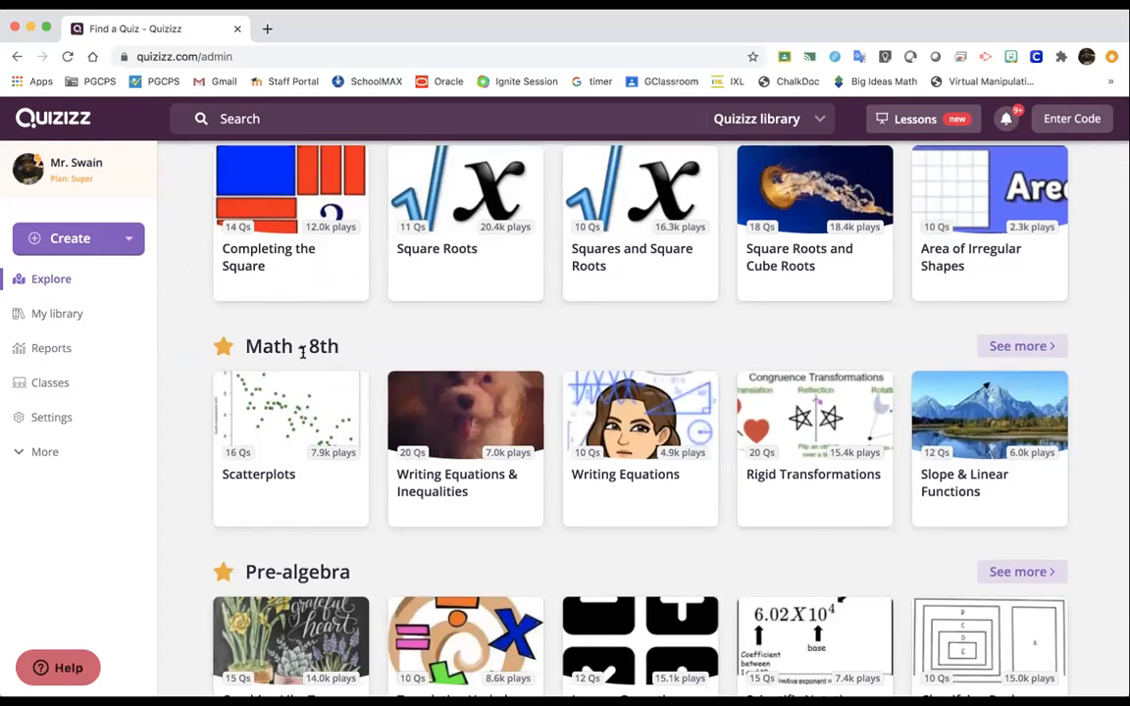
pyautogui.scroll(-2, 302, 353)
pyautogui.scroll(-4, 304, 356)
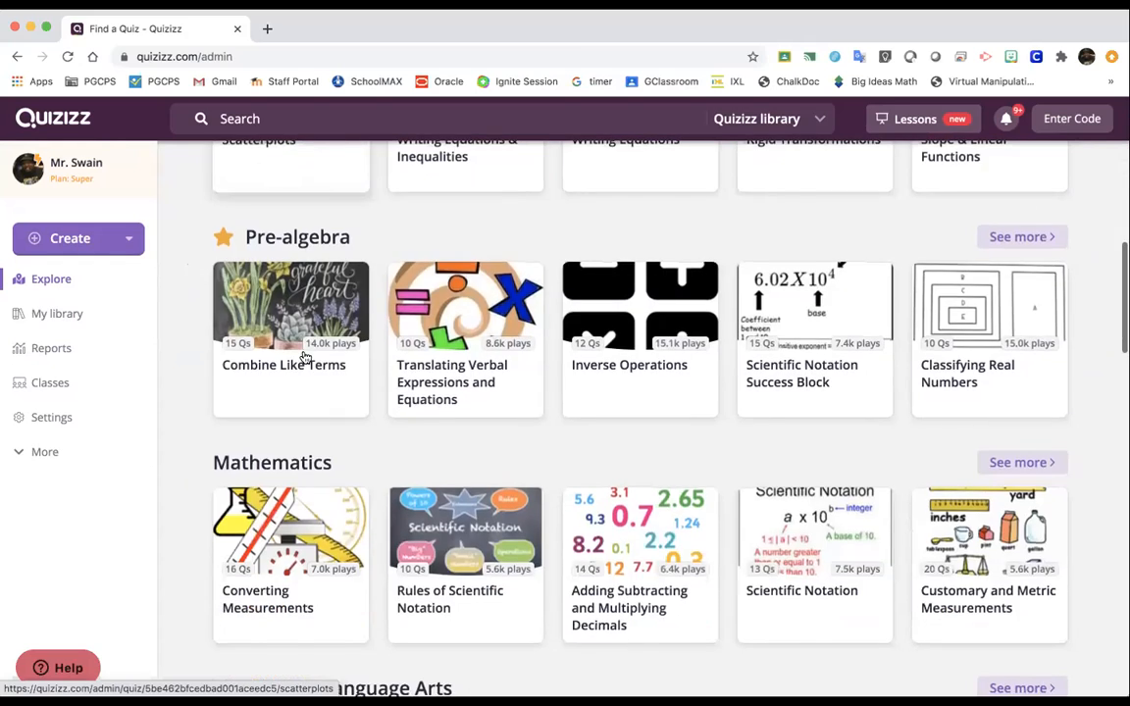
pyautogui.scroll(4, 303, 359)
pyautogui.scroll(-3, 303, 357)
pyautogui.scroll(-2, 303, 354)
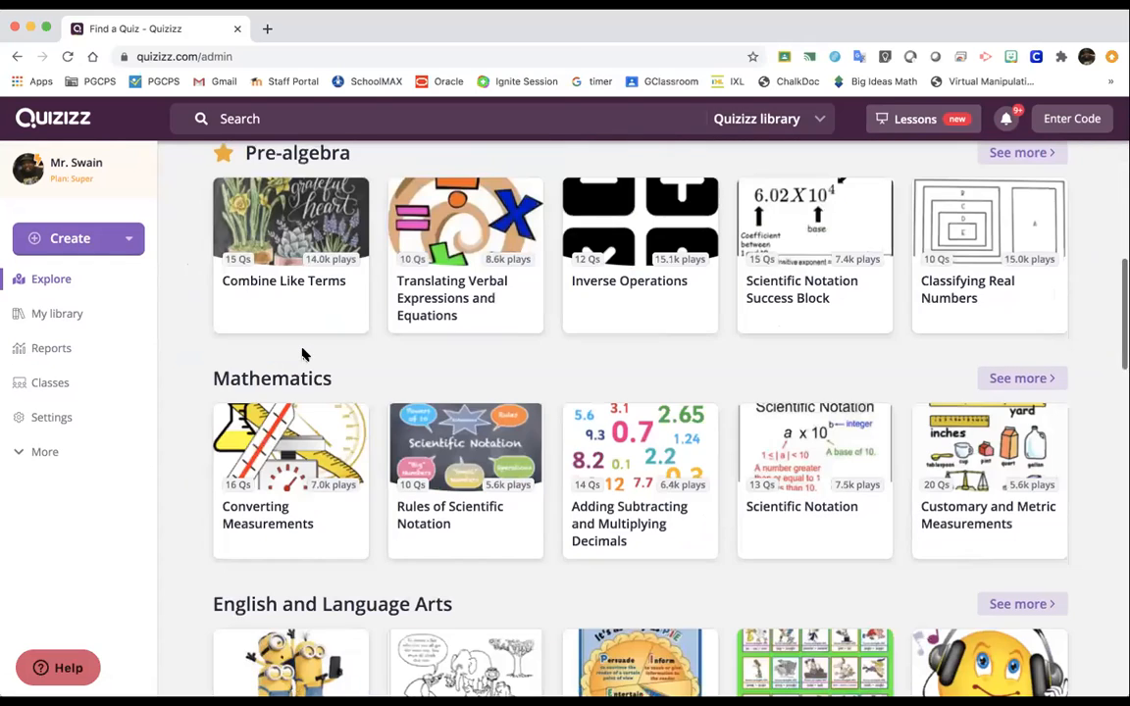
pyautogui.scroll(-7, 302, 354)
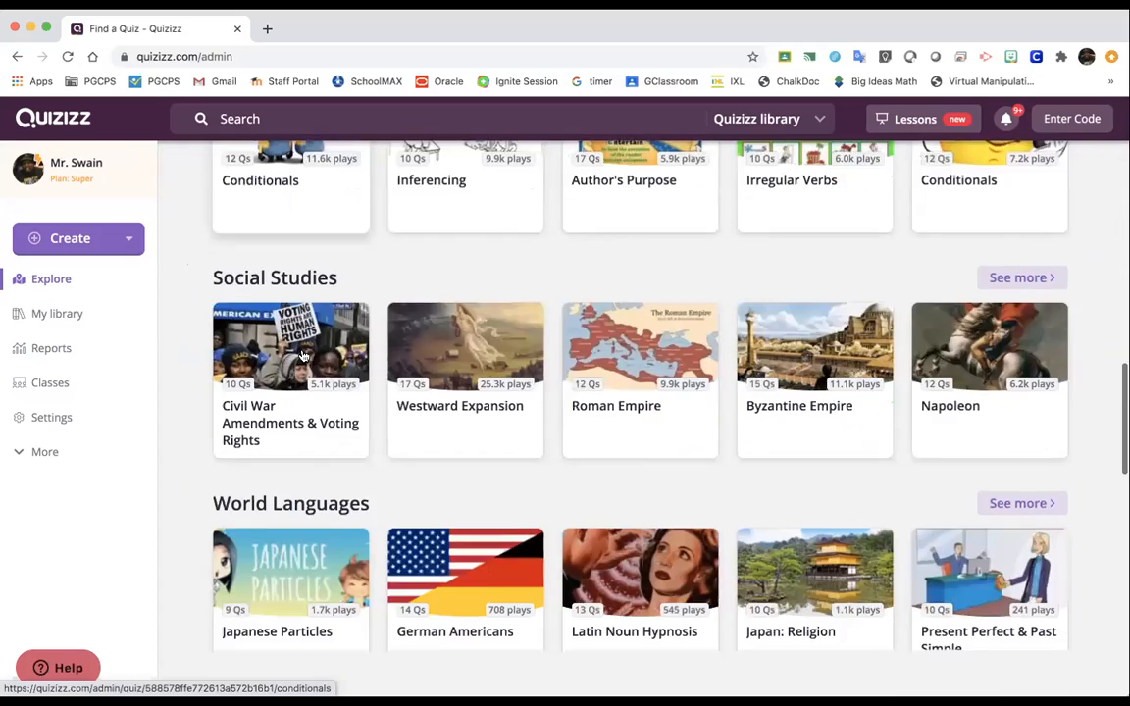
pyautogui.scroll(-6, 302, 355)
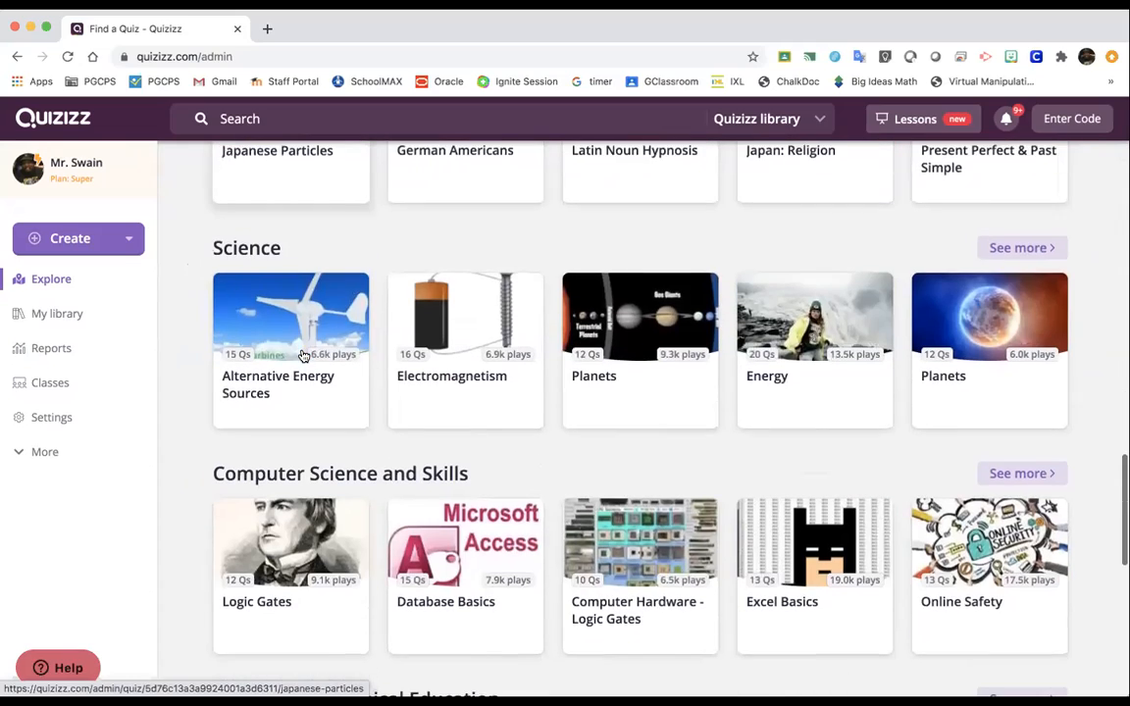
pyautogui.scroll(-1, 303, 356)
pyautogui.scroll(10, 302, 355)
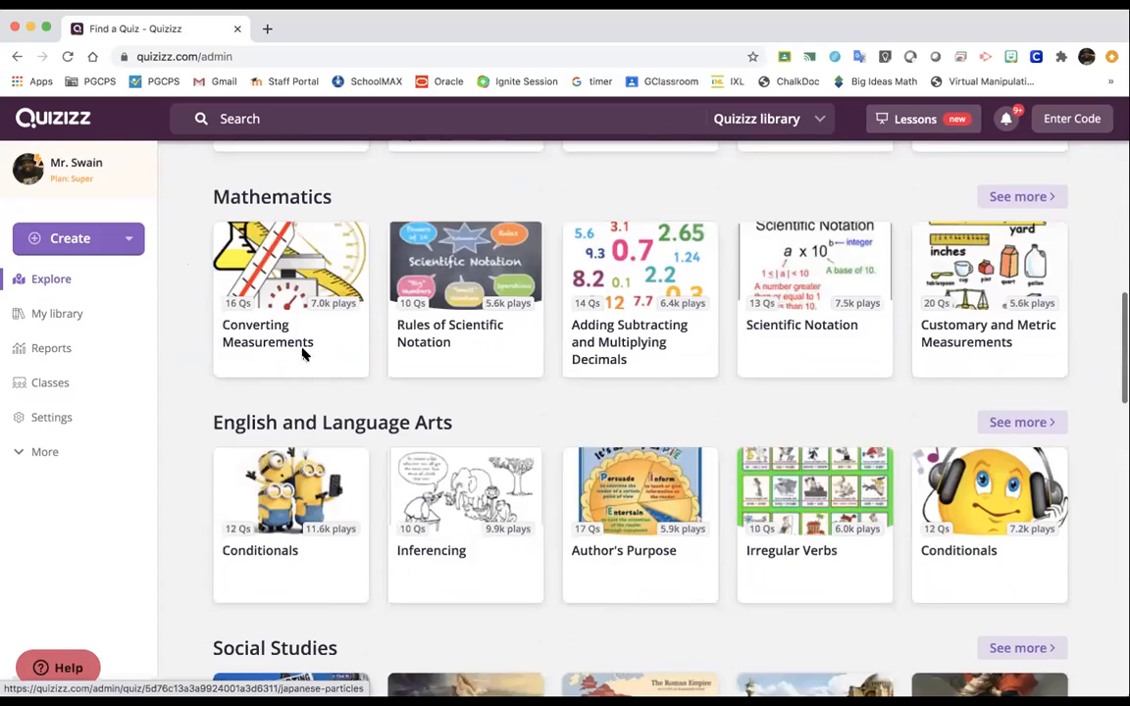
pyautogui.scroll(-6, 302, 355)
pyautogui.scroll(-6, 302, 355)
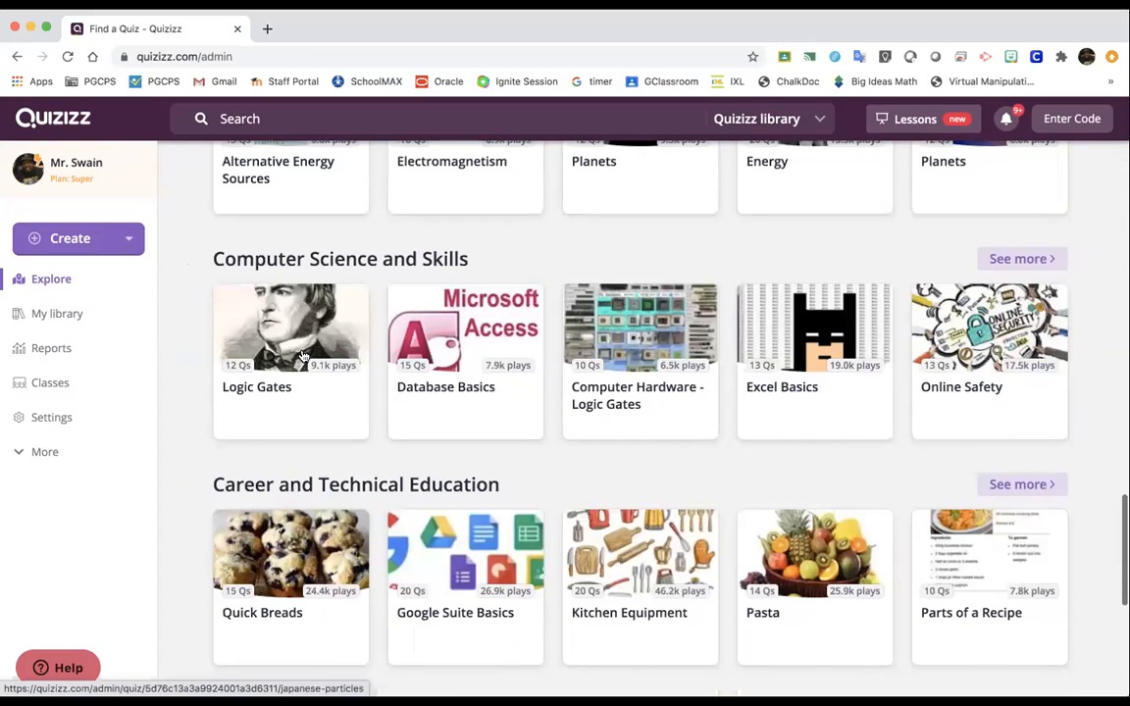
pyautogui.scroll(-4, 303, 356)
pyautogui.scroll(-1, 303, 356)
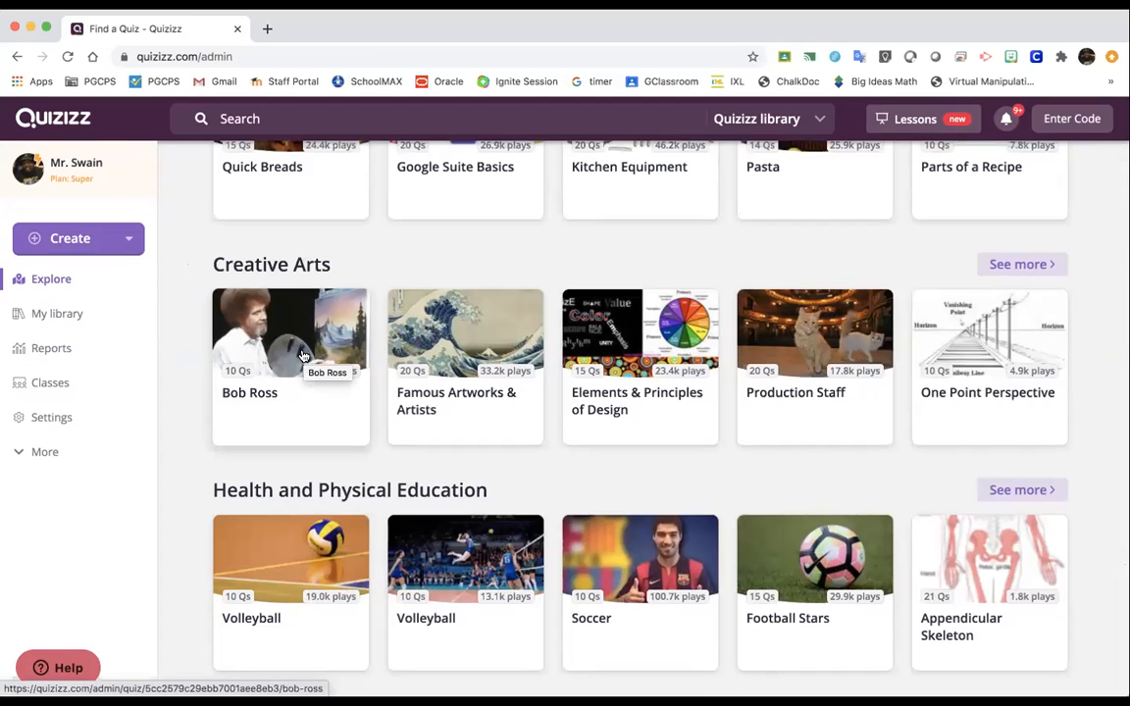
pyautogui.scroll(-1, 303, 356)
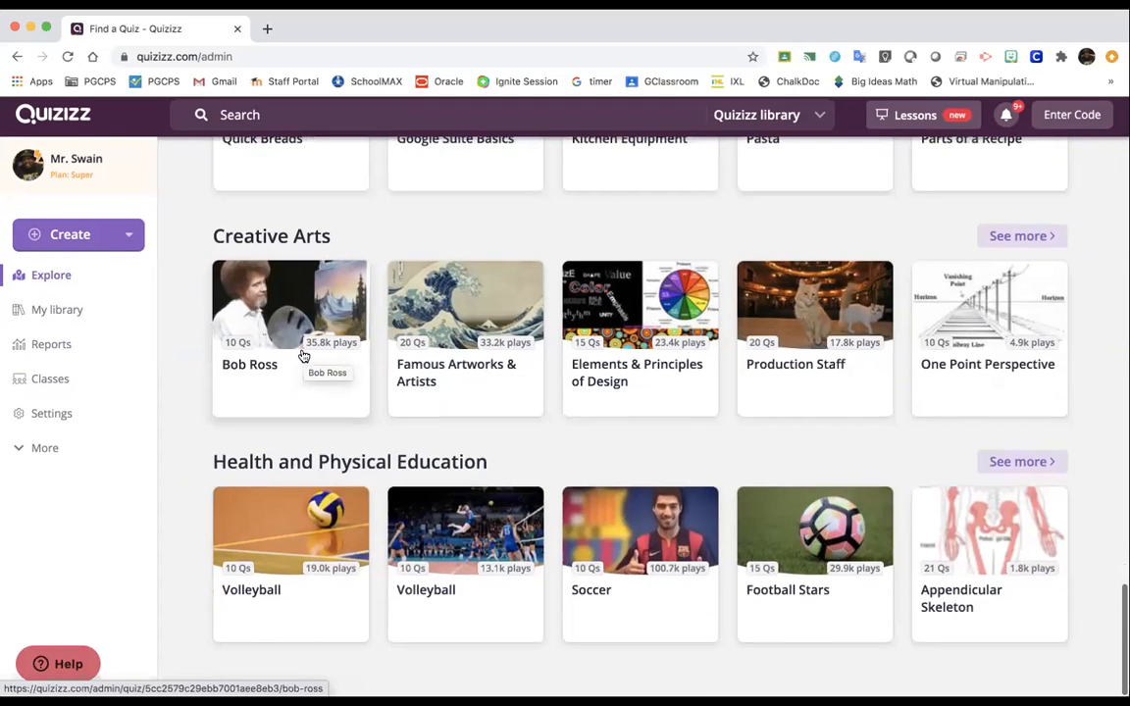
pyautogui.scroll(3, 303, 356)
pyautogui.scroll(15, 303, 356)
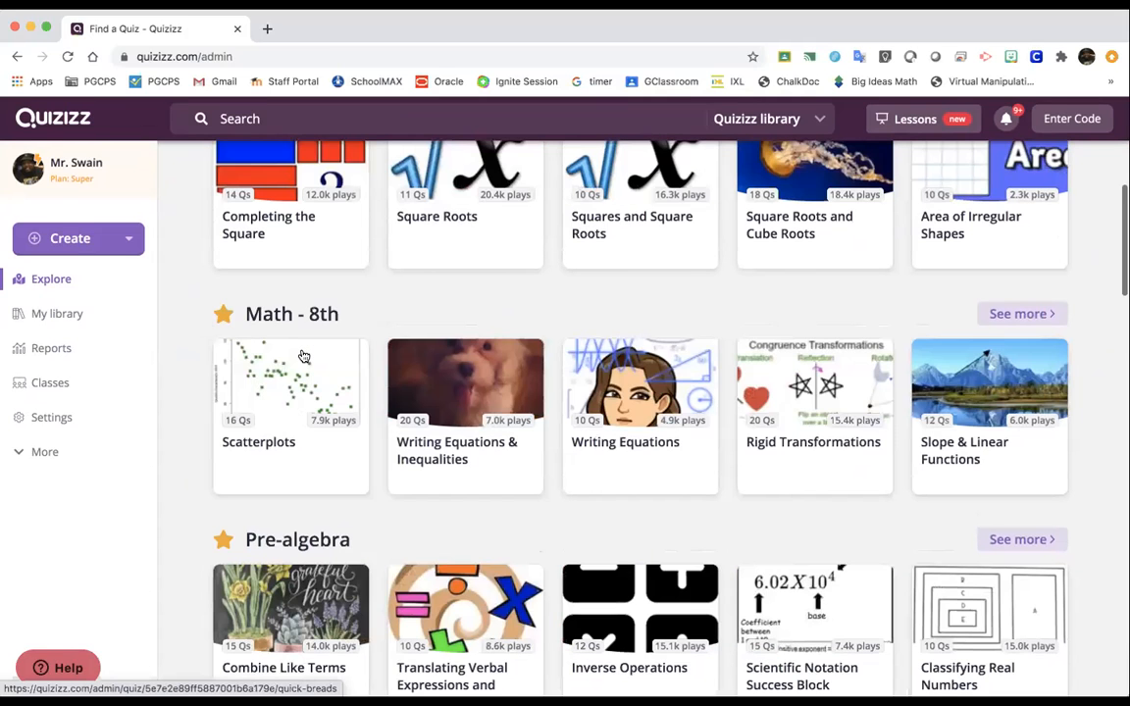
pyautogui.scroll(5, 303, 356)
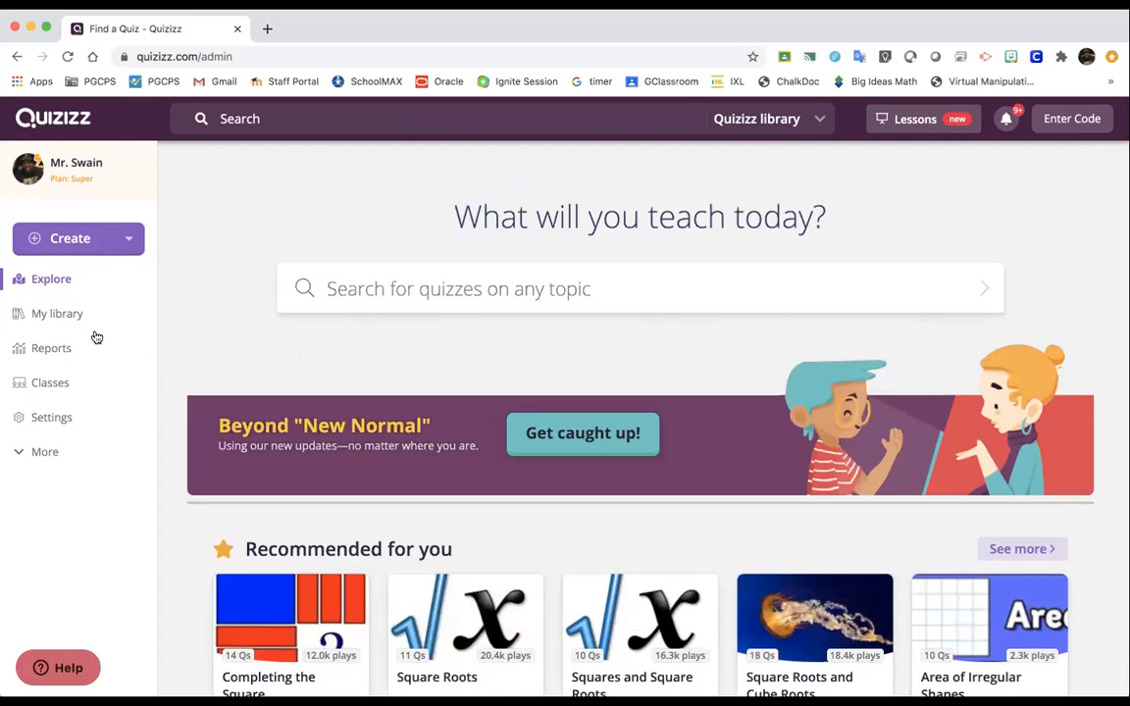
# Update the imported Google classes with Foundations for Algebra, Math 8 Mod 4/Advisory, Math 8 Mod 2 and Math 8 Mod 1 selected
pyautogui.click(50, 386)
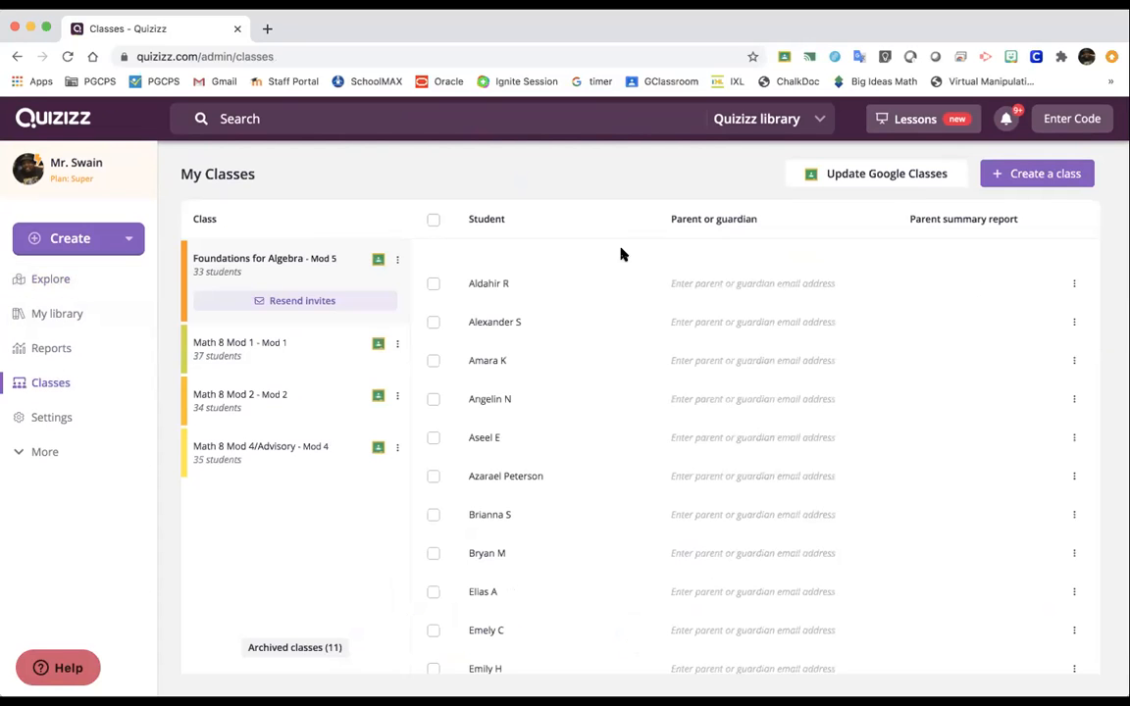
pyautogui.click(888, 174)
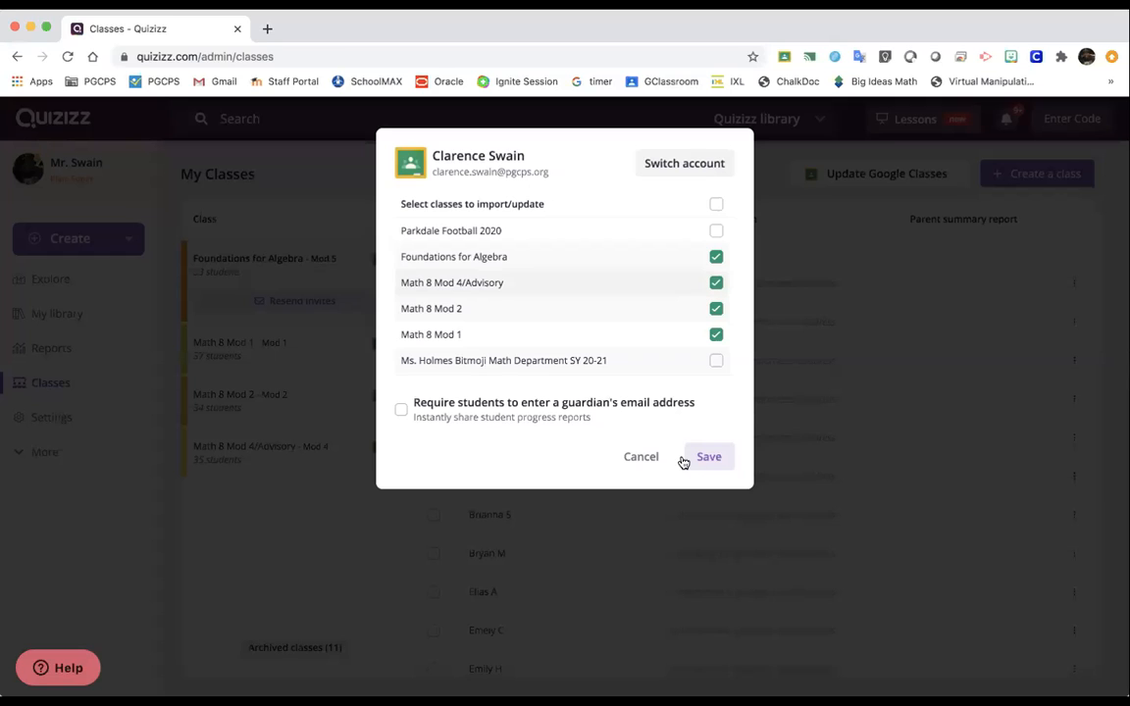
pyautogui.click(696, 461)
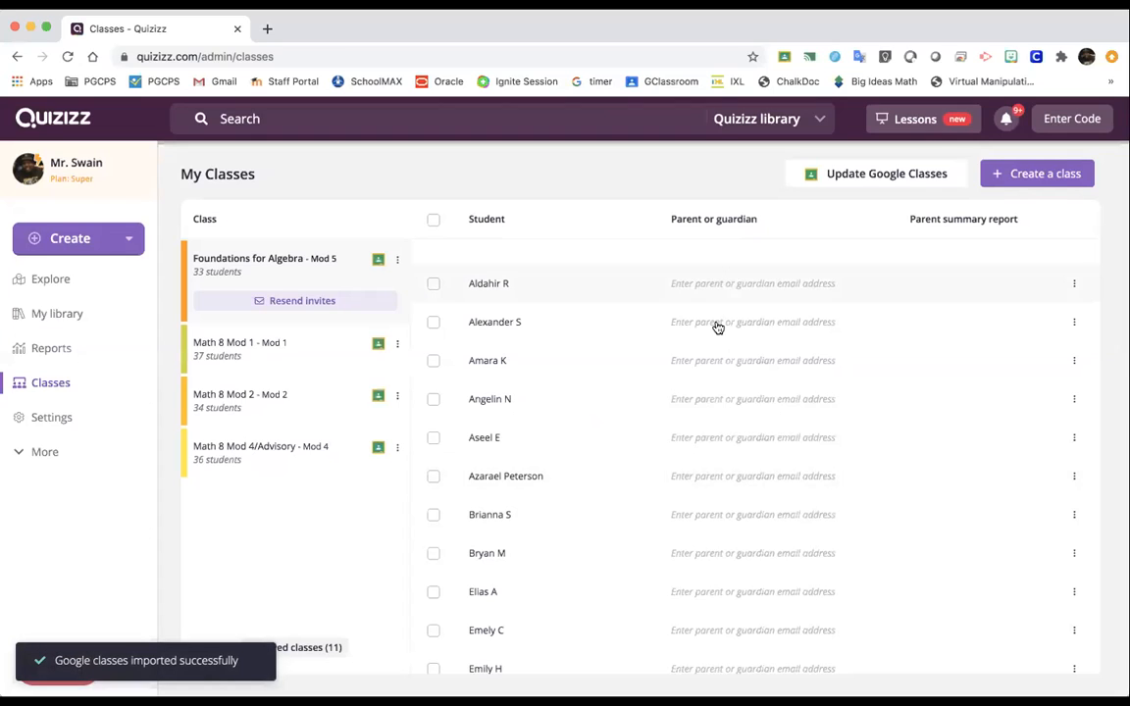
# Review the student roster of the Foundations for Algebra - Mod 5 class and resend its invites
pyautogui.scroll(-5, 717, 327)
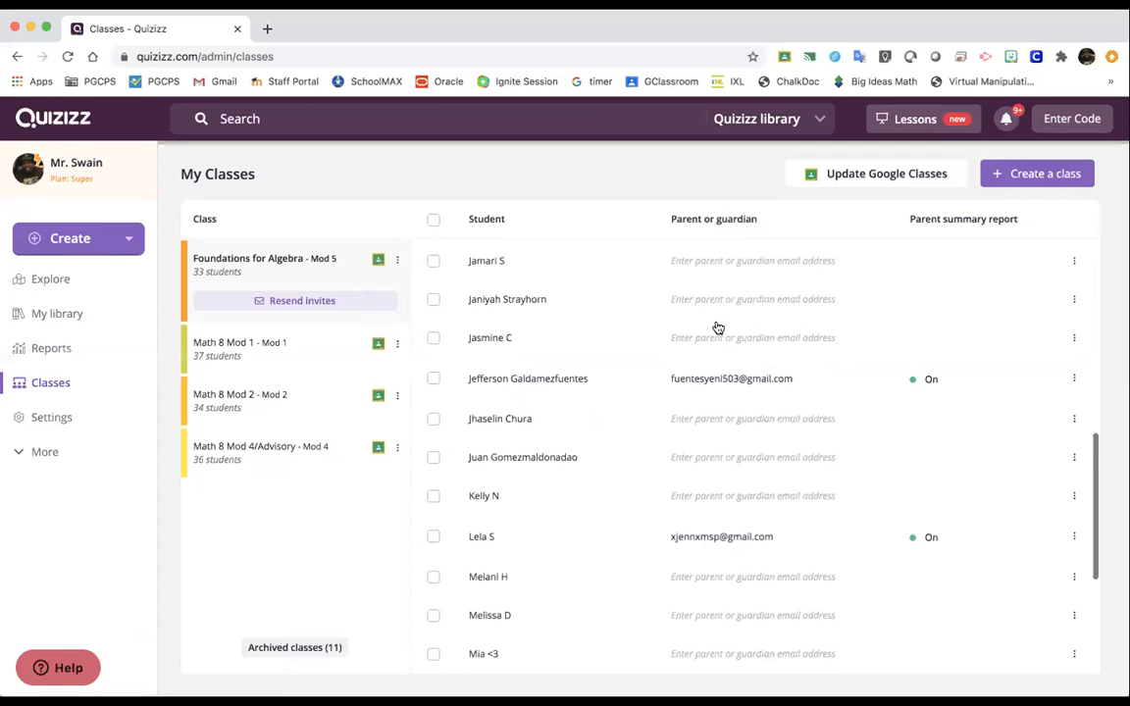
pyautogui.scroll(-1, 717, 328)
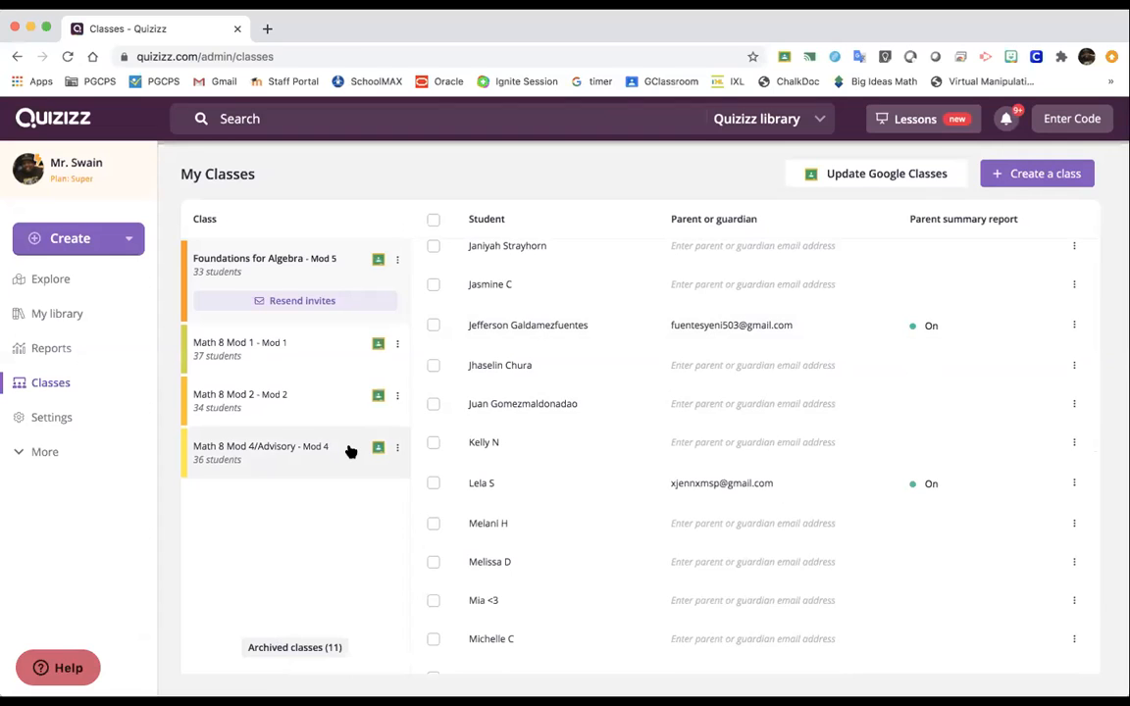
pyautogui.click(293, 304)
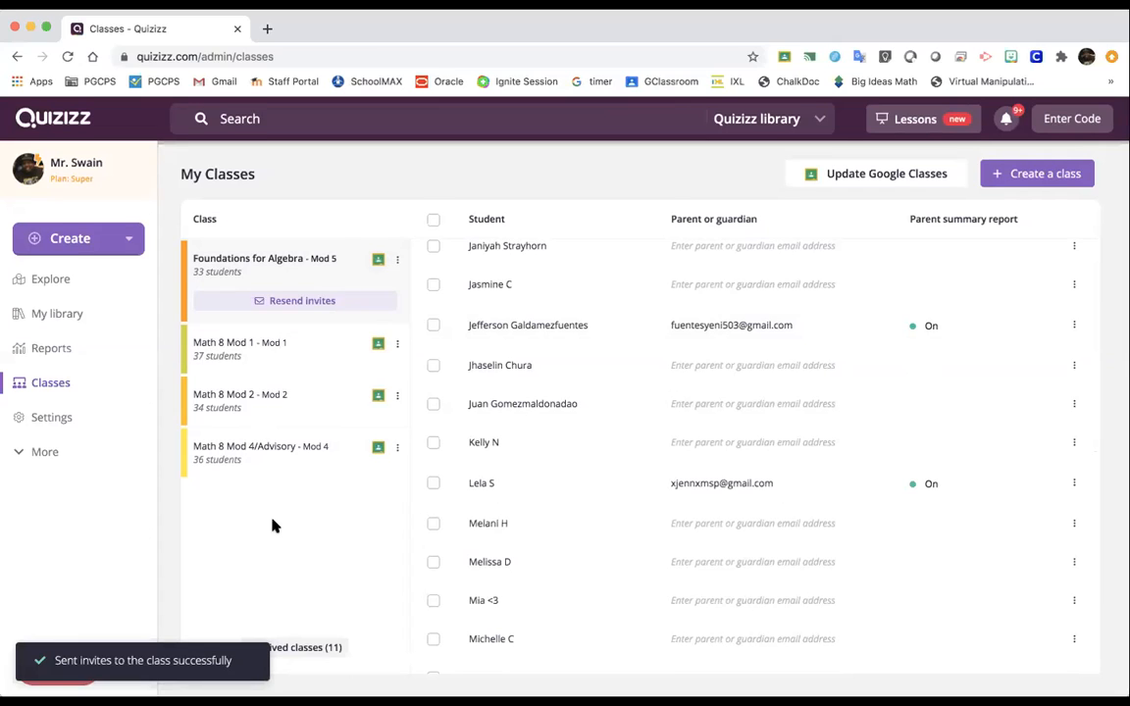
pyautogui.scroll(1, 274, 525)
pyautogui.scroll(-5, 561, 488)
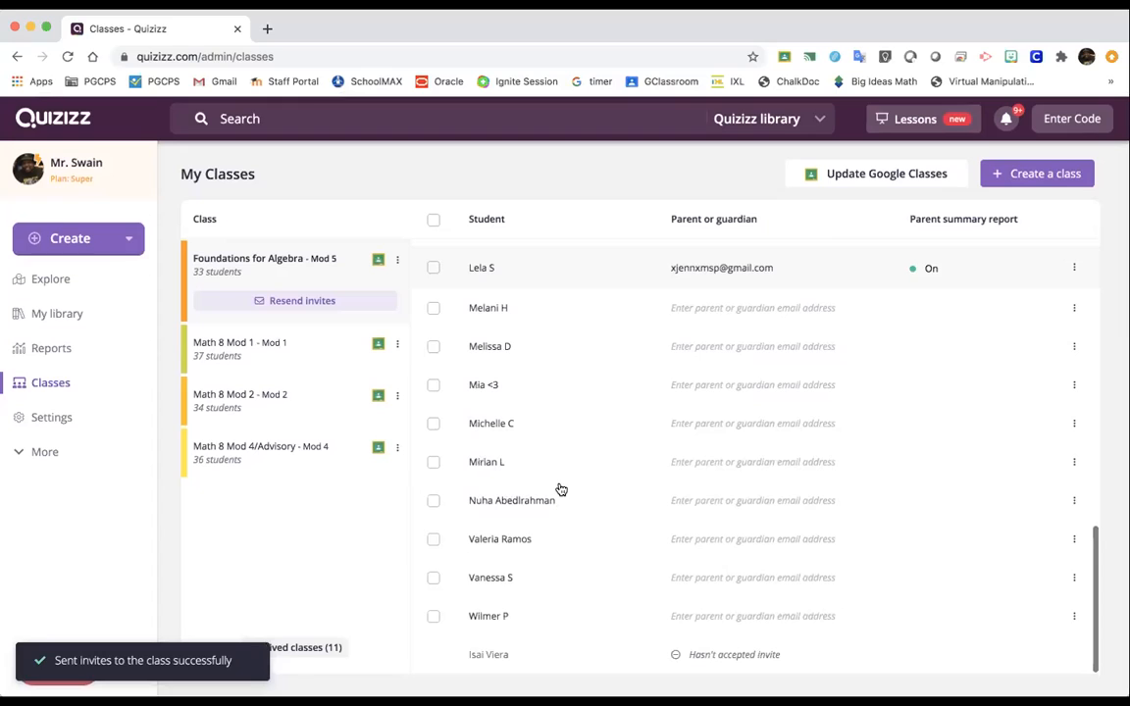
pyautogui.scroll(10, 562, 489)
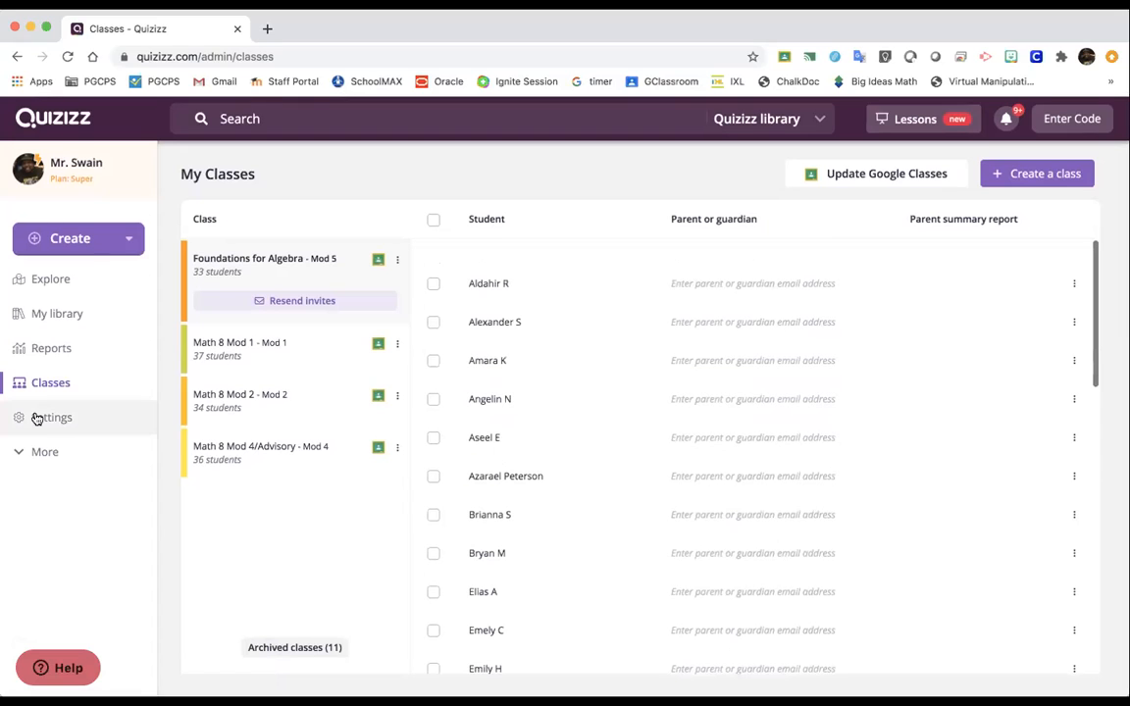
# Filter the quiz reports by the Foundations for Algebra - Mod 5 class and view the date filter options
pyautogui.click(59, 349)
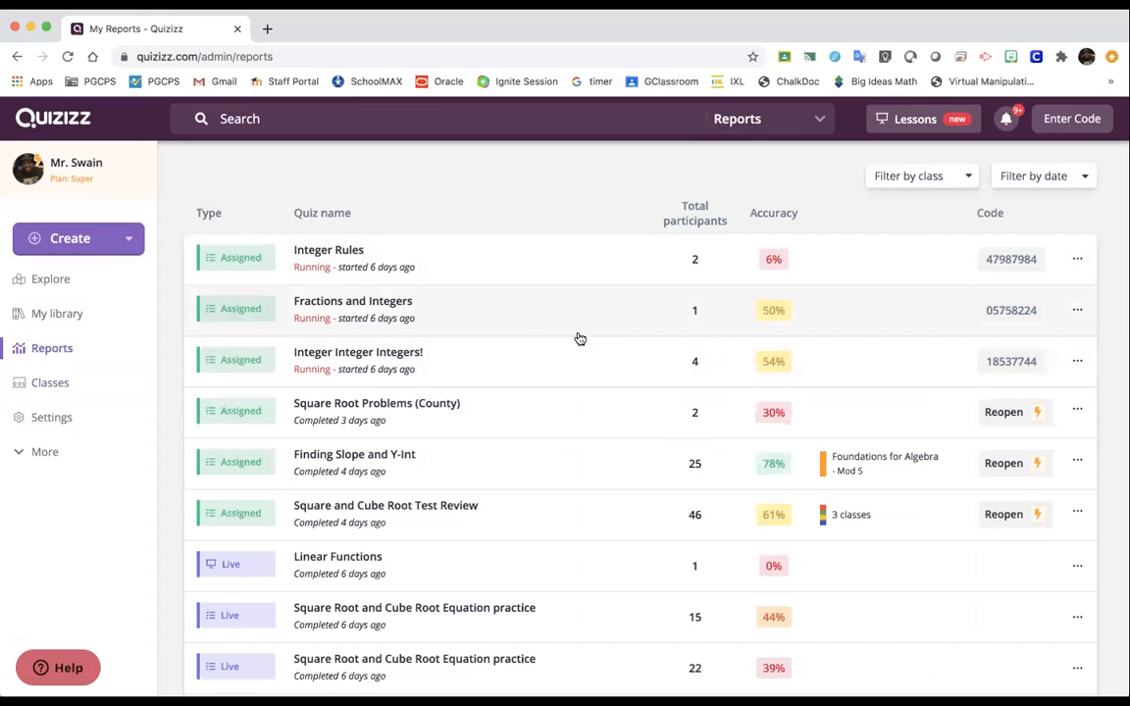
pyautogui.click(943, 174)
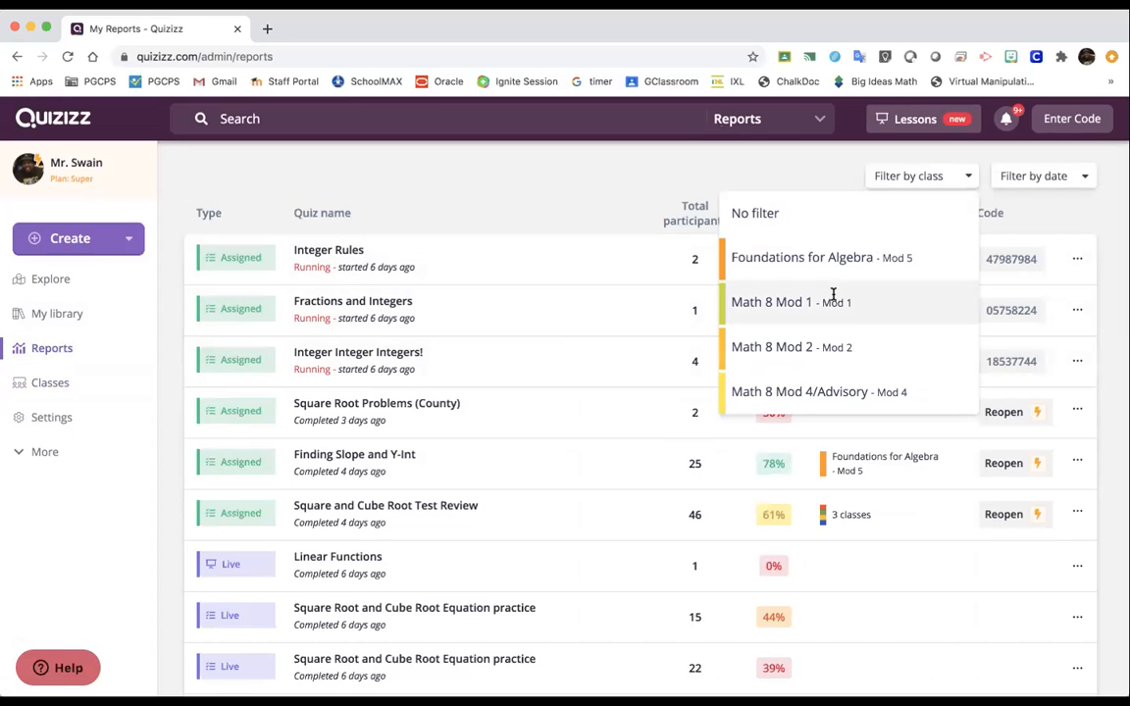
pyautogui.click(839, 256)
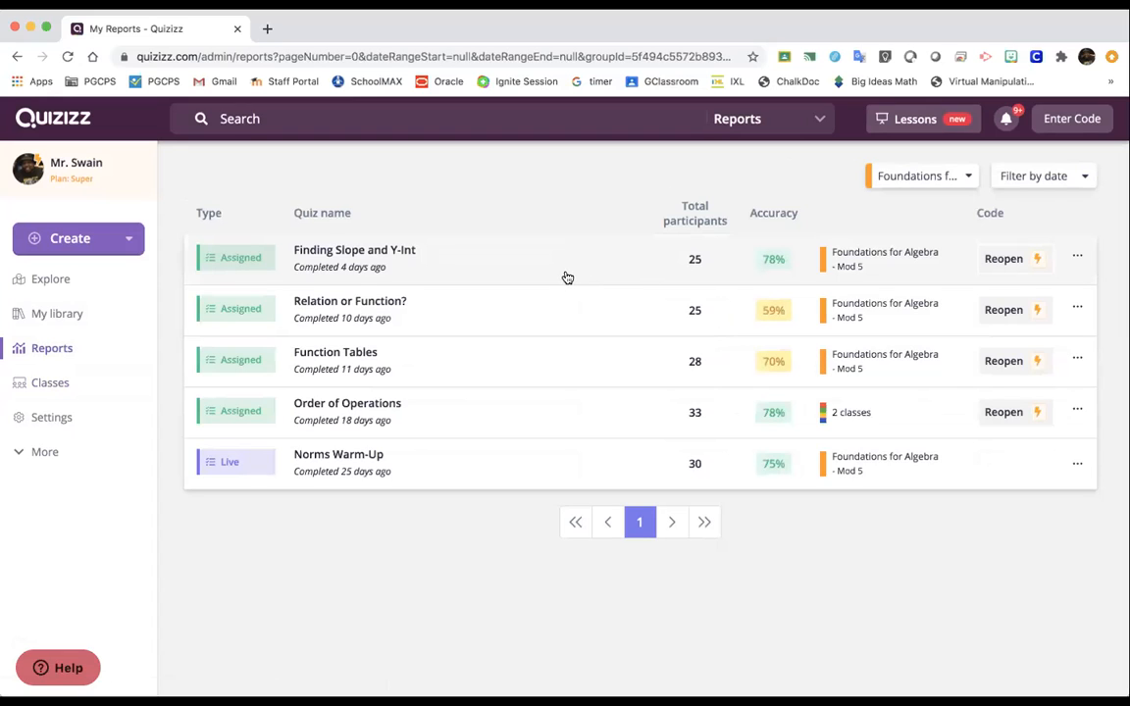
pyautogui.click(1063, 175)
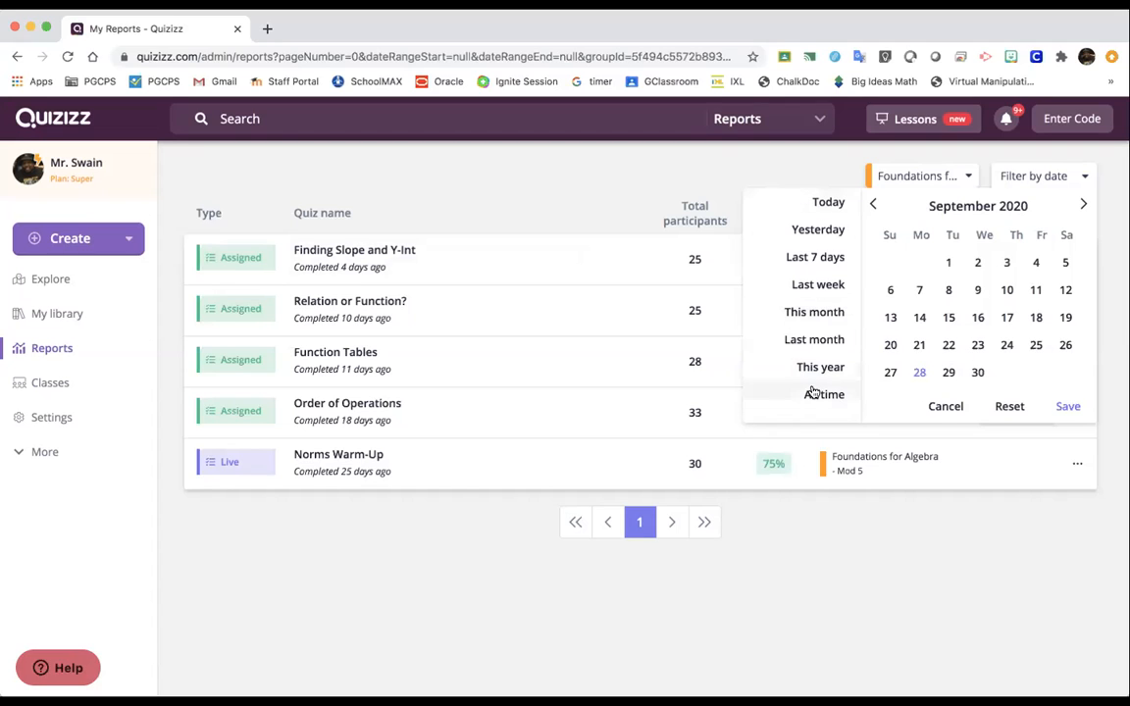
pyautogui.click(576, 207)
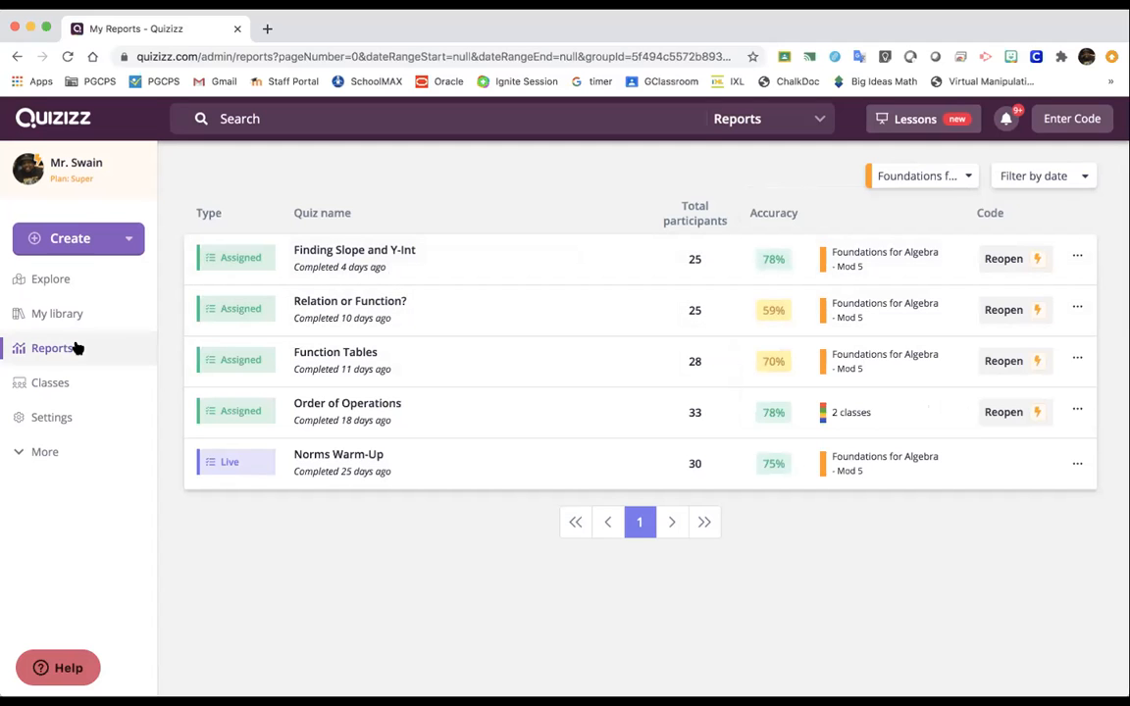
# In My library, view the collection choices for saving the Square Root and Cube Root Equation practice quiz, leaving them unchanged
pyautogui.click(61, 314)
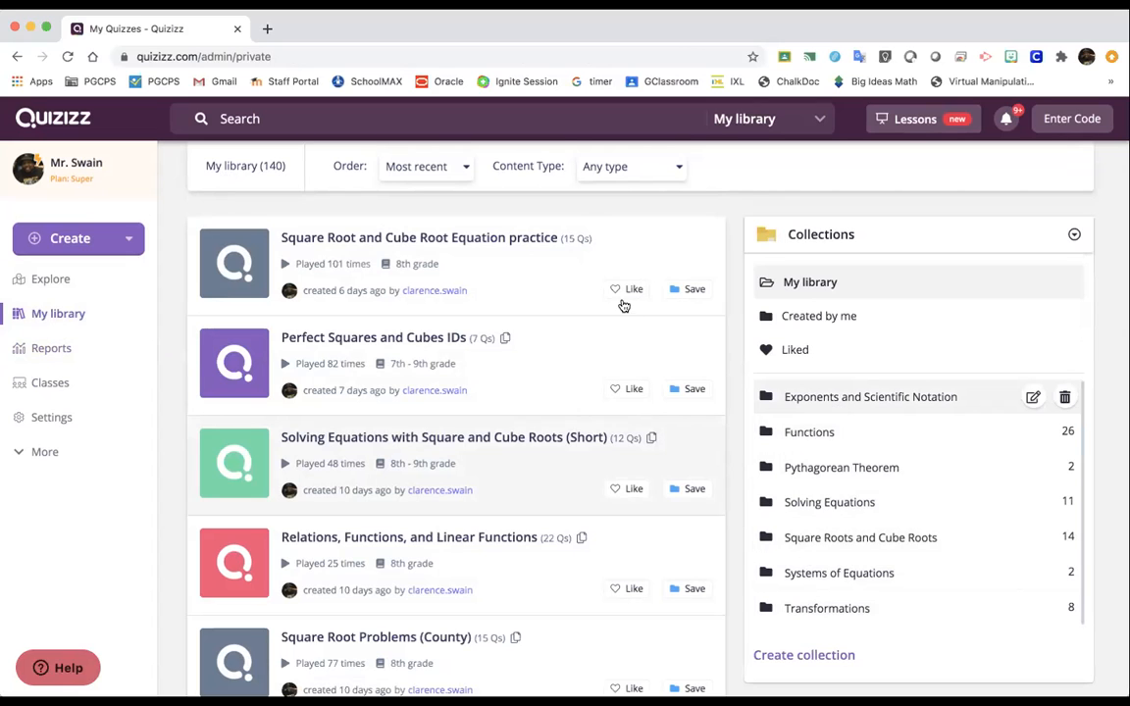
pyautogui.click(675, 292)
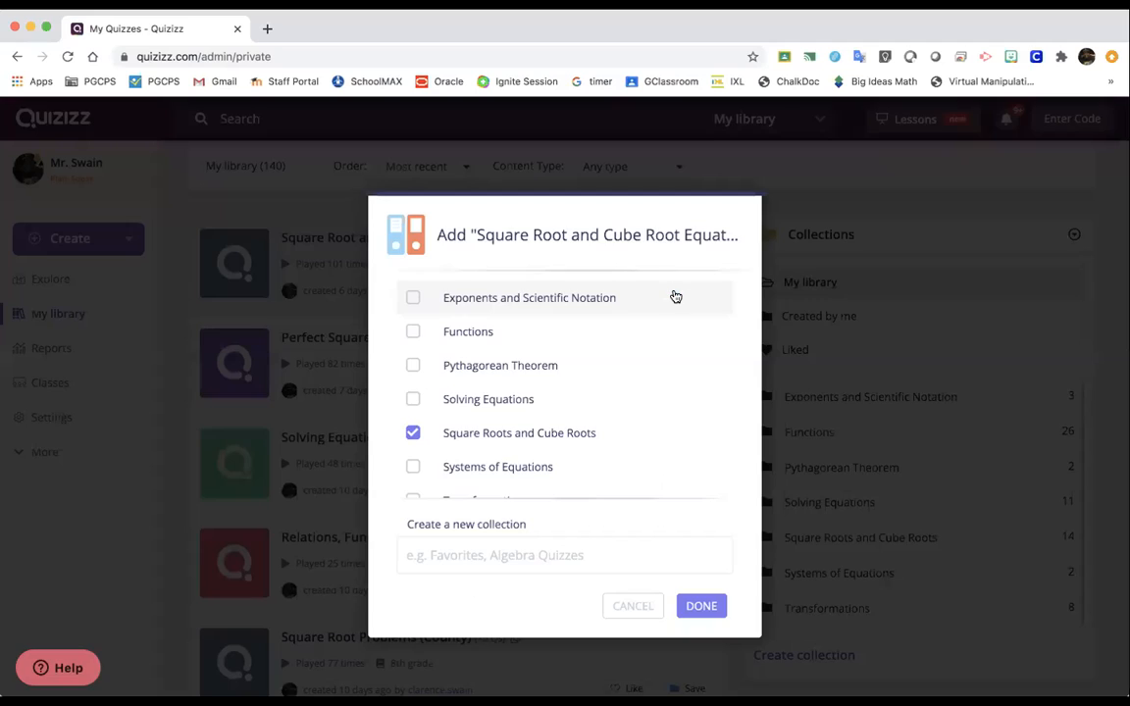
pyautogui.scroll(-1, 398, 420)
pyautogui.scroll(1, 398, 420)
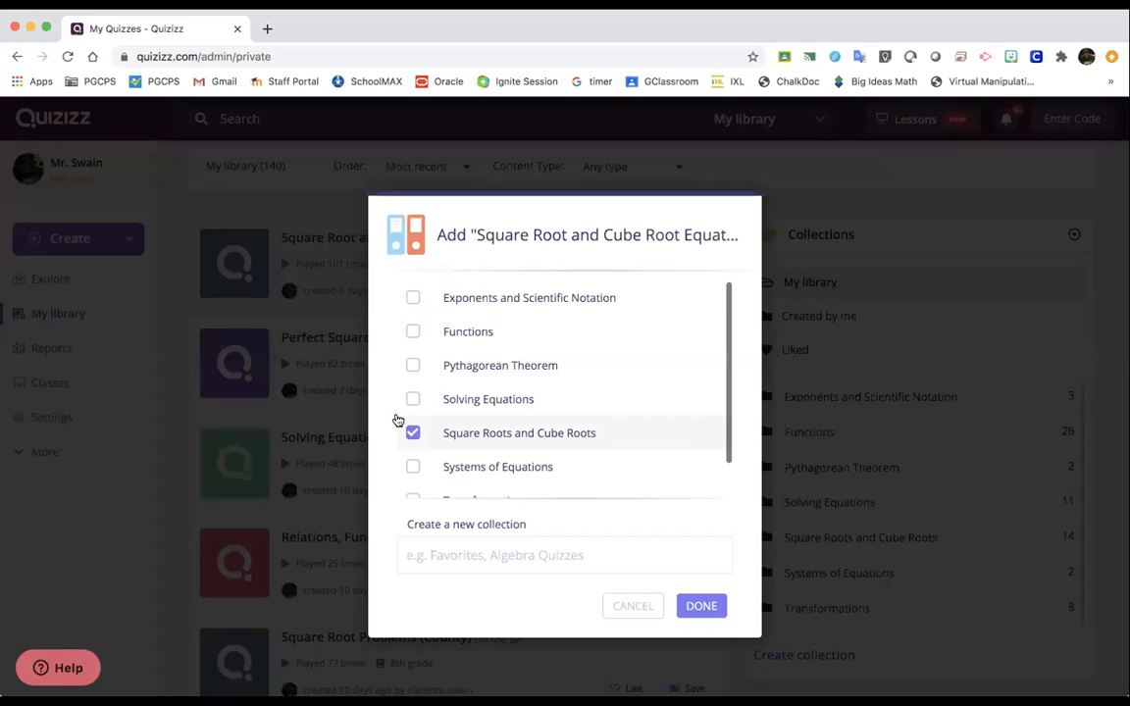
pyautogui.click(483, 566)
pyautogui.click(632, 607)
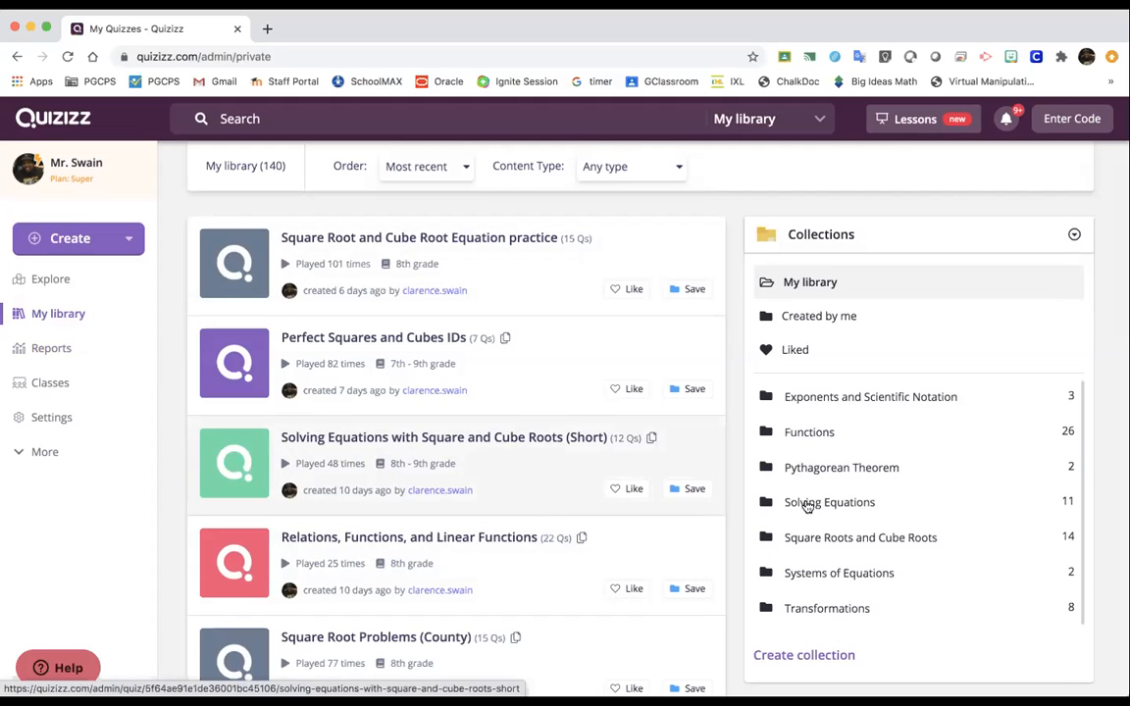
# Open the Square Roots and Cube Roots collection, sort it alphabetically and view its content type options
pyautogui.moveTo(845, 541)
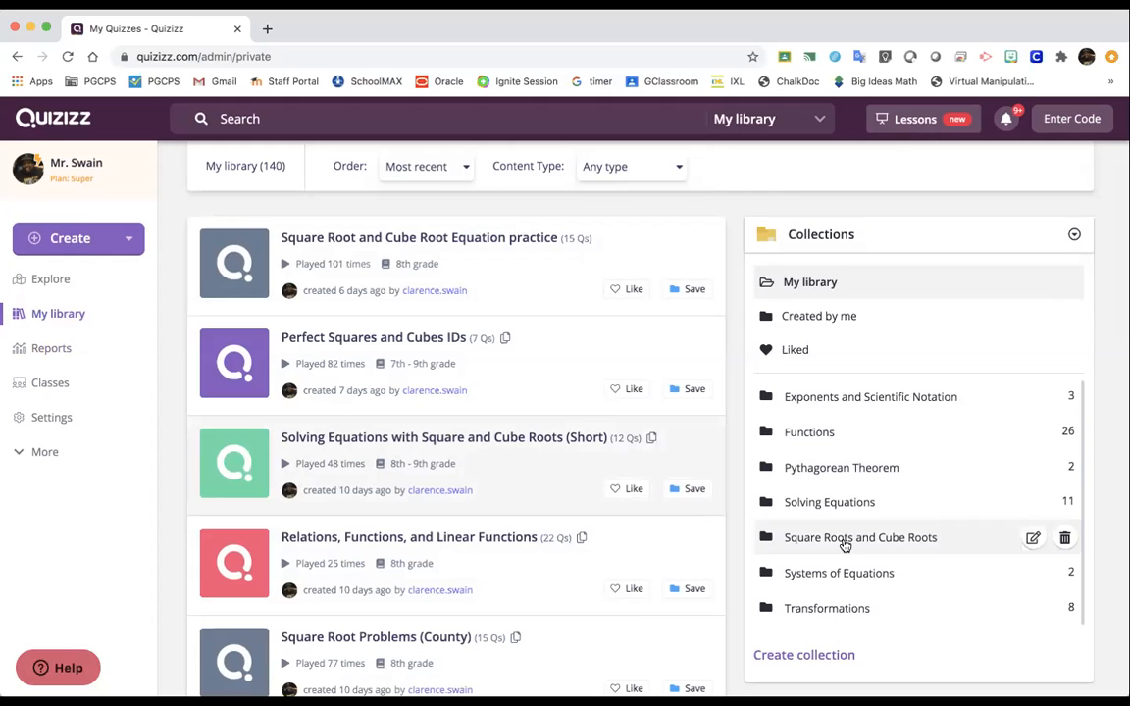
pyautogui.click(844, 541)
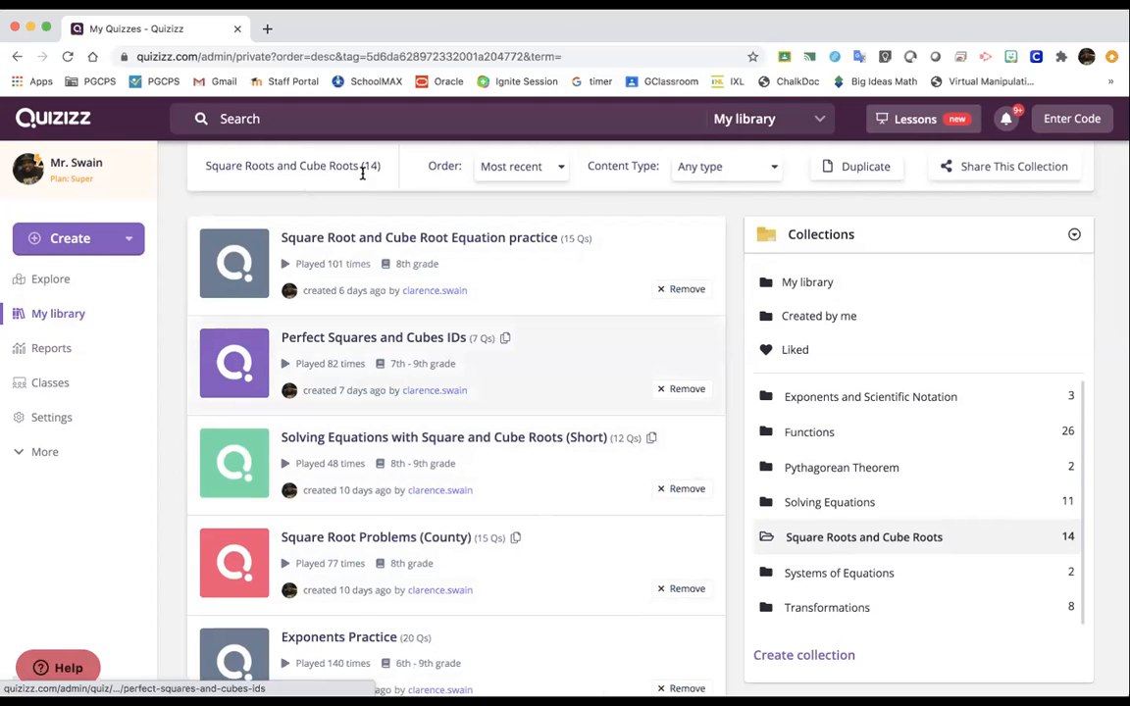
pyautogui.click(558, 171)
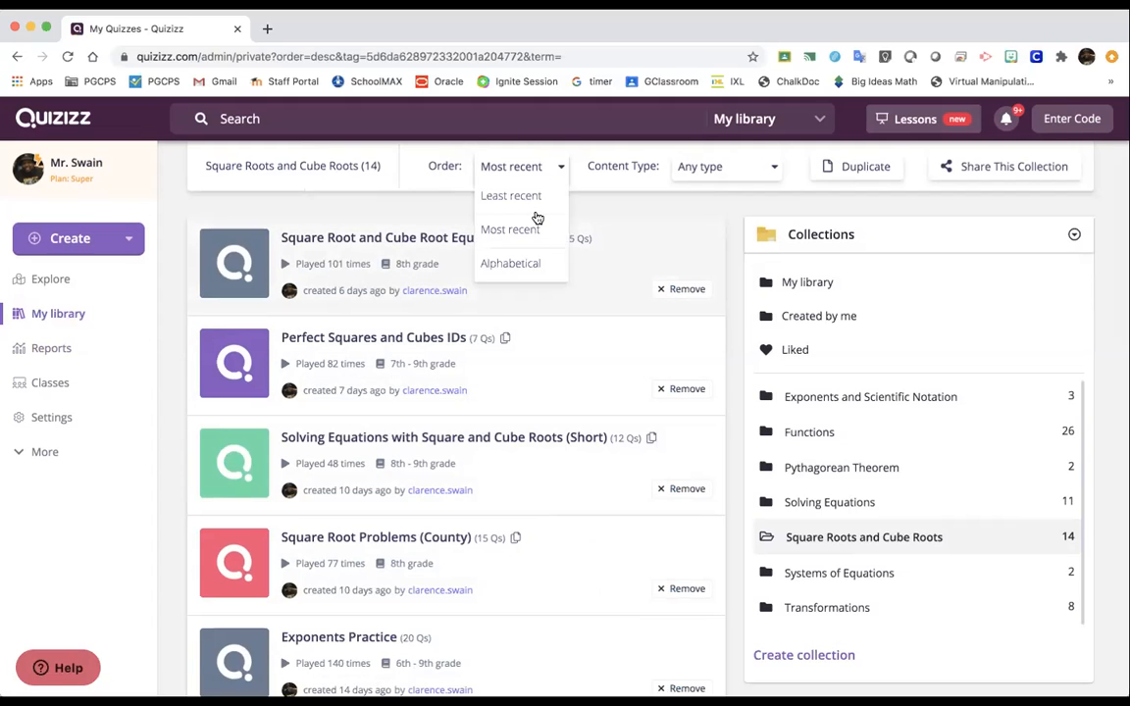
pyautogui.click(515, 264)
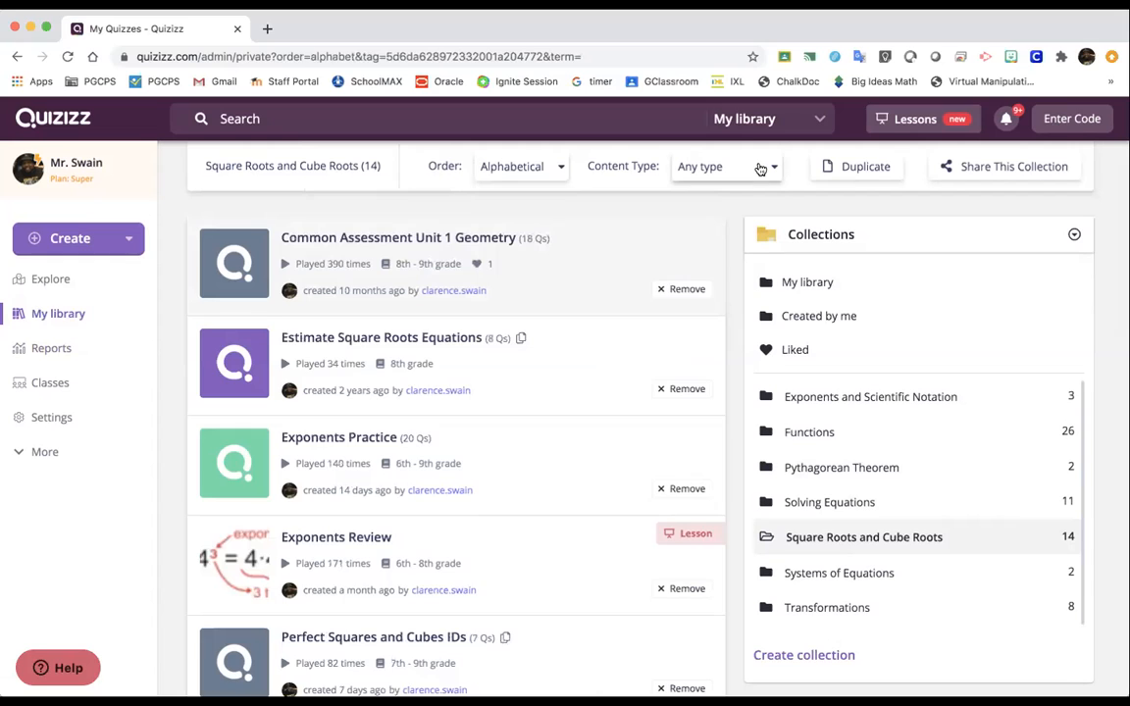
pyautogui.click(760, 169)
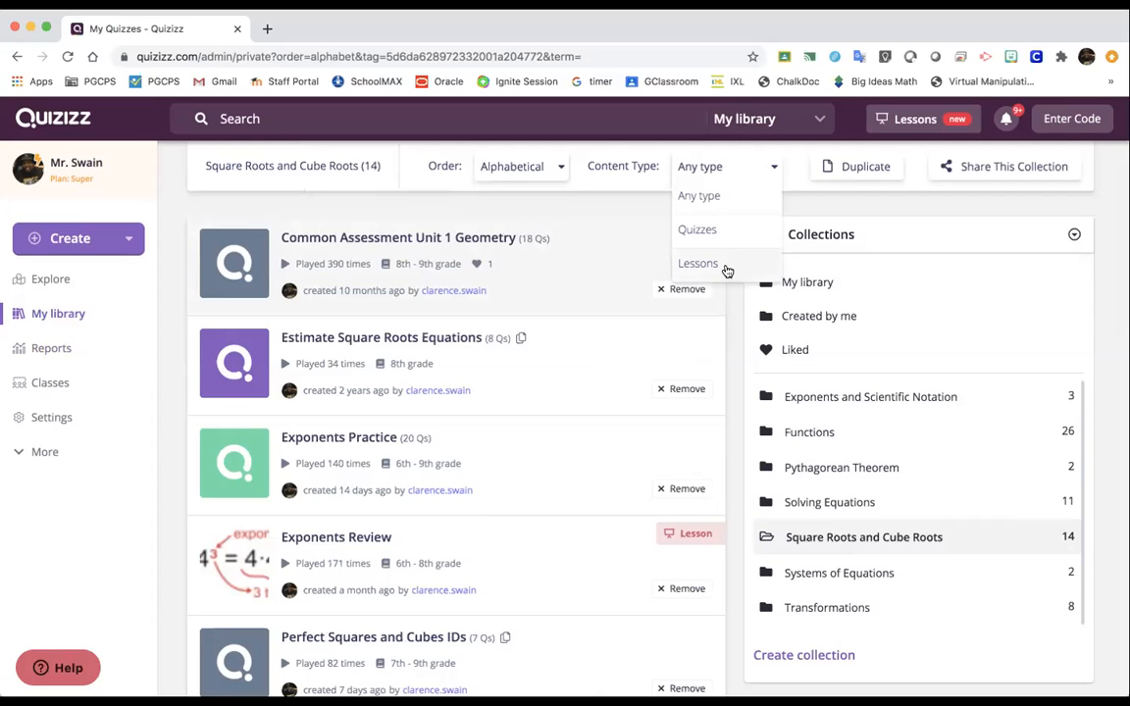
pyautogui.click(817, 201)
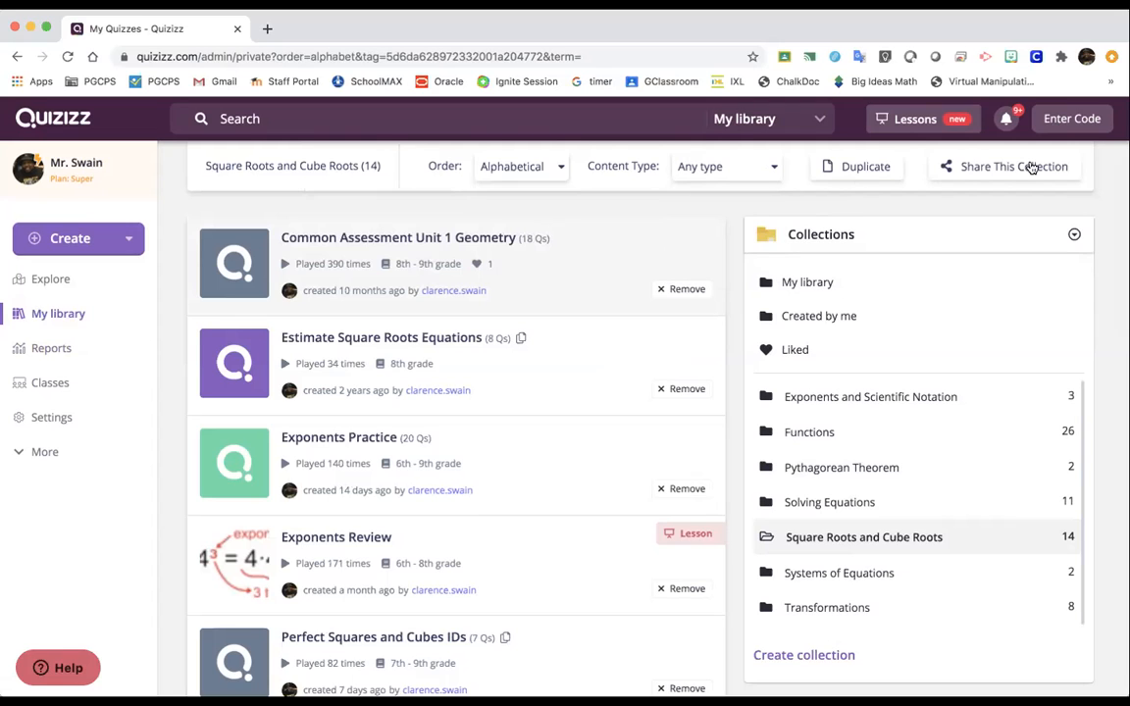
# View the sharing options for the Square Roots and Cube Roots collection, including the list of teachers at the school, without sharing it
pyautogui.click(1027, 167)
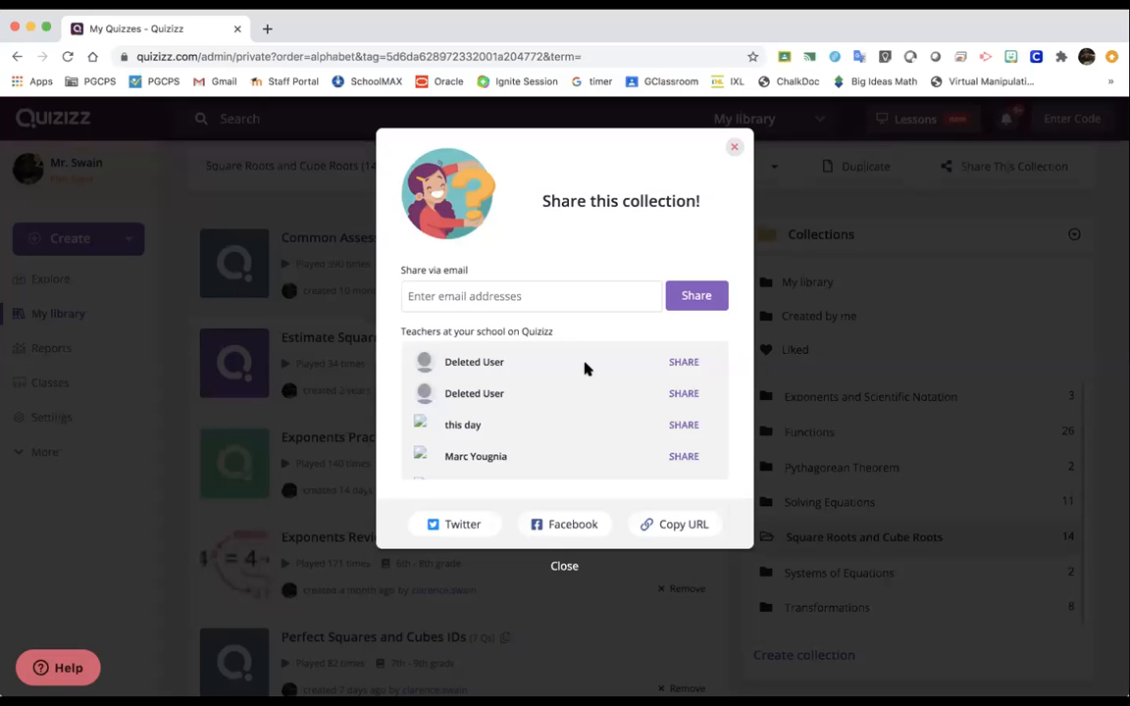
pyautogui.scroll(-3, 581, 371)
pyautogui.scroll(-3, 676, 408)
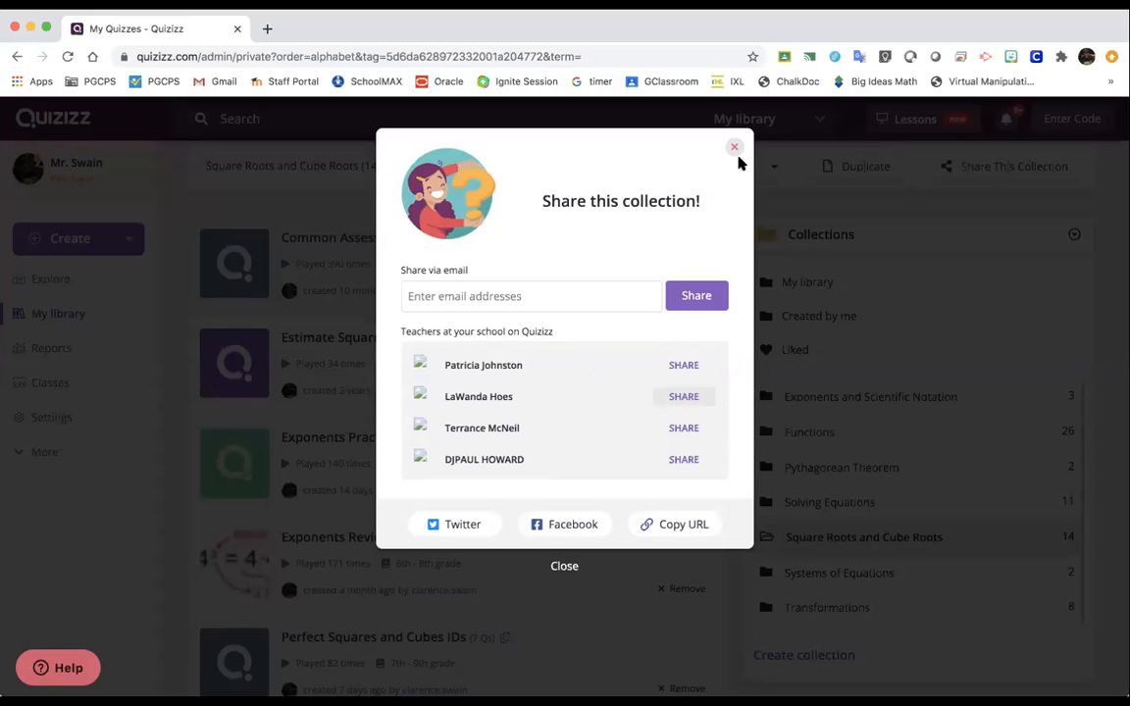
pyautogui.click(735, 149)
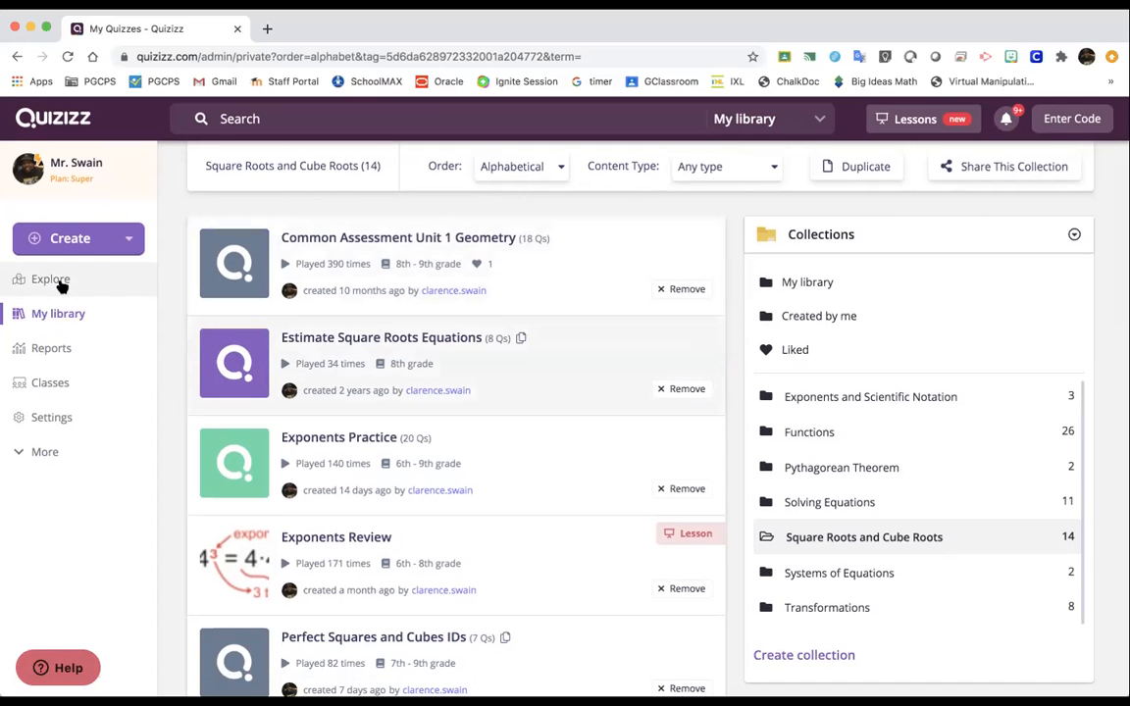
# Start a new quiz named Zoom Training Test with Professional Development as its subject
pyautogui.click(128, 245)
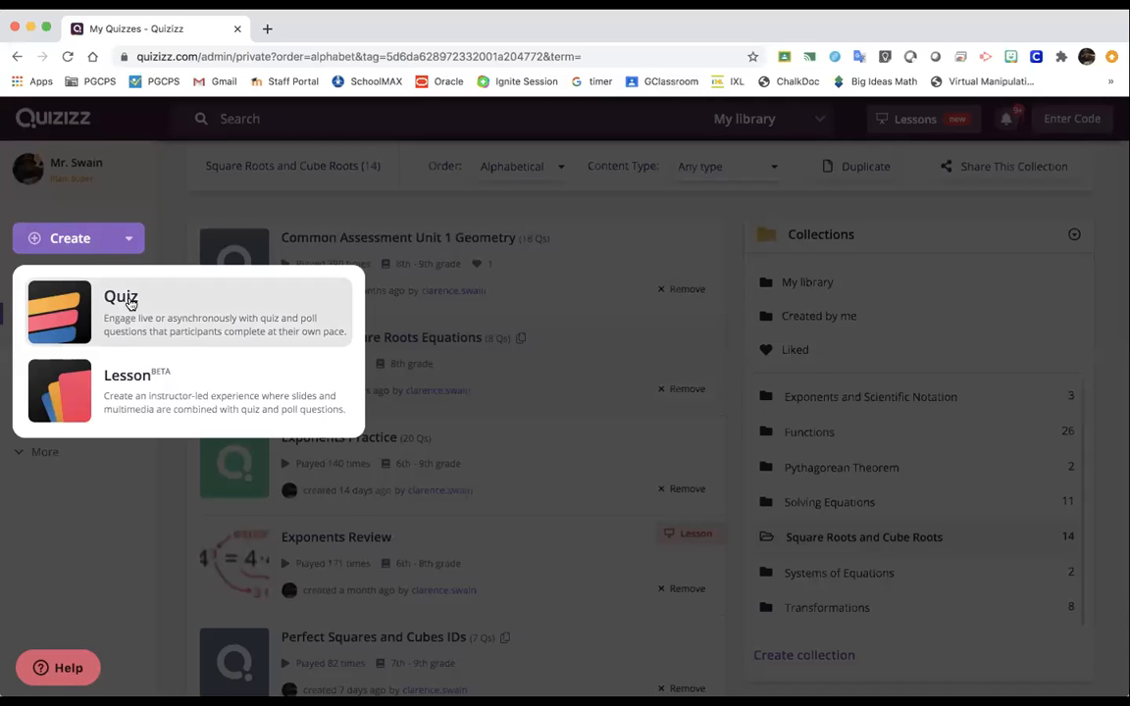
pyautogui.click(129, 302)
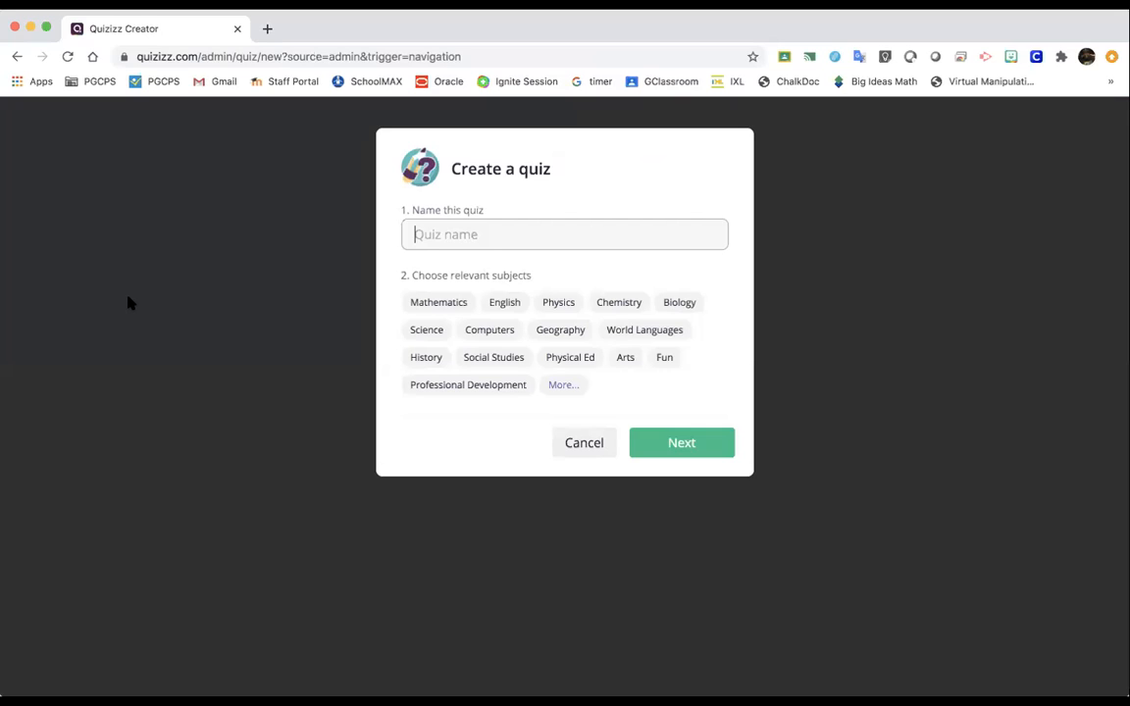
pyautogui.write('Zoom Training Test')
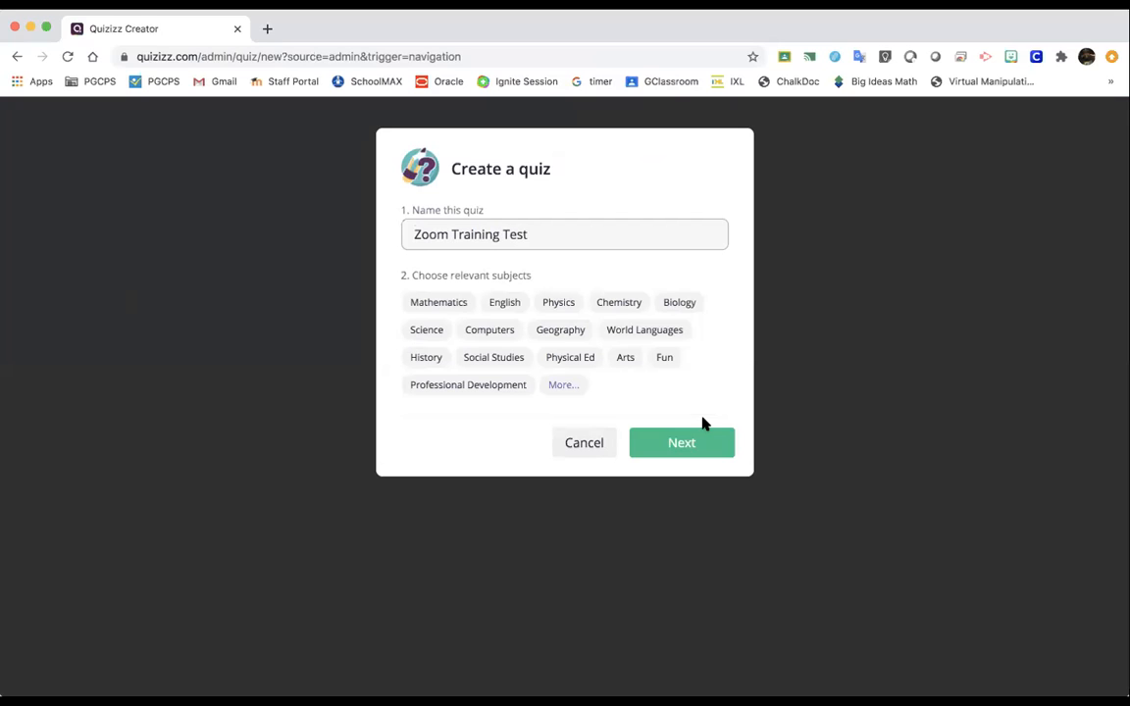
pyautogui.click(433, 334)
pyautogui.click(539, 334)
pyautogui.click(491, 388)
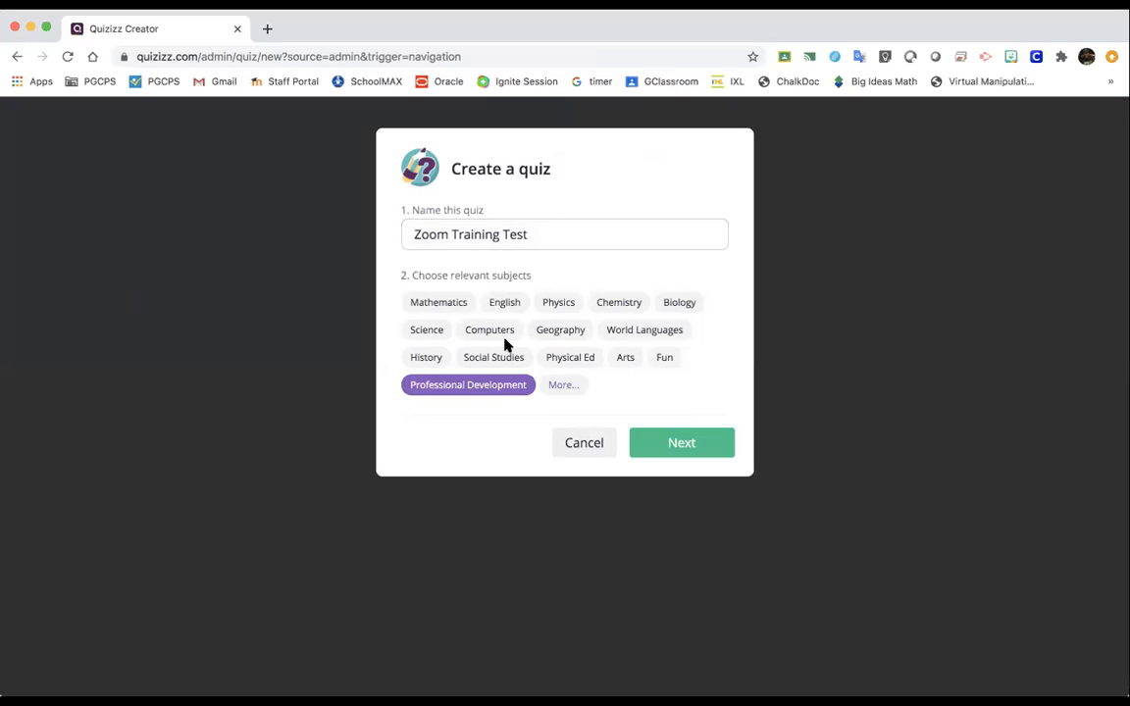
# Change the new quiz's name to Quizizz Training Test Week 2 and continue to the quiz editor
pyautogui.moveTo(450, 233); pyautogui.dragTo(350, 228)
pyautogui.write('Q')
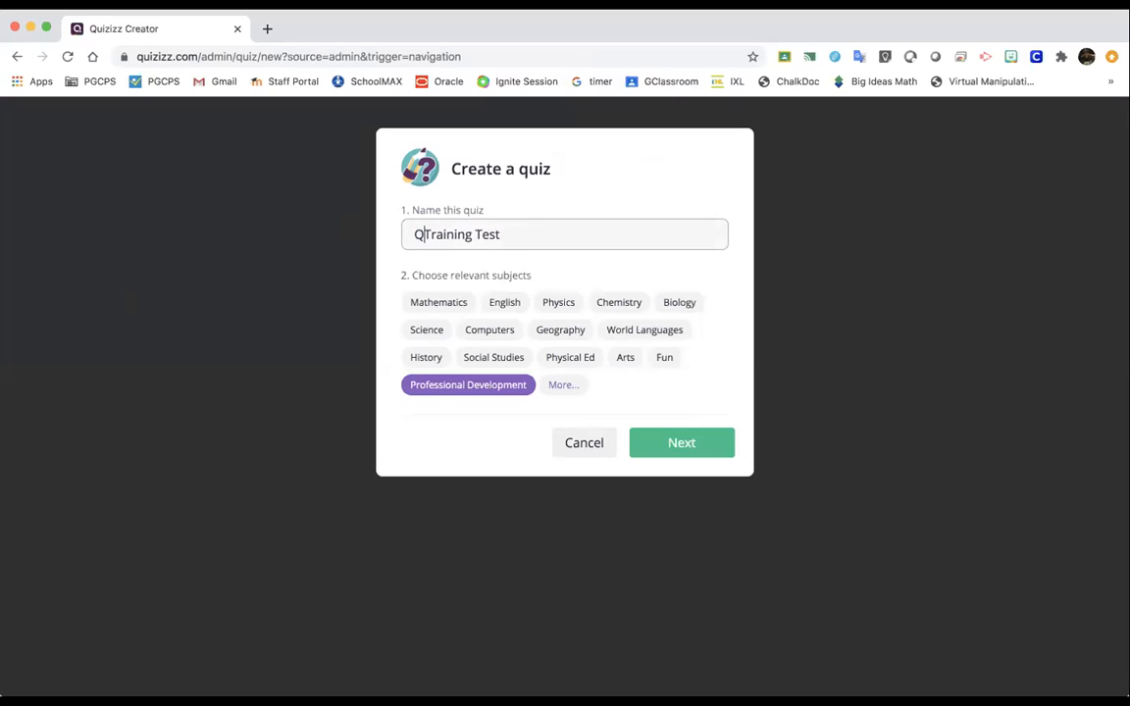
pyautogui.write('uizizz')
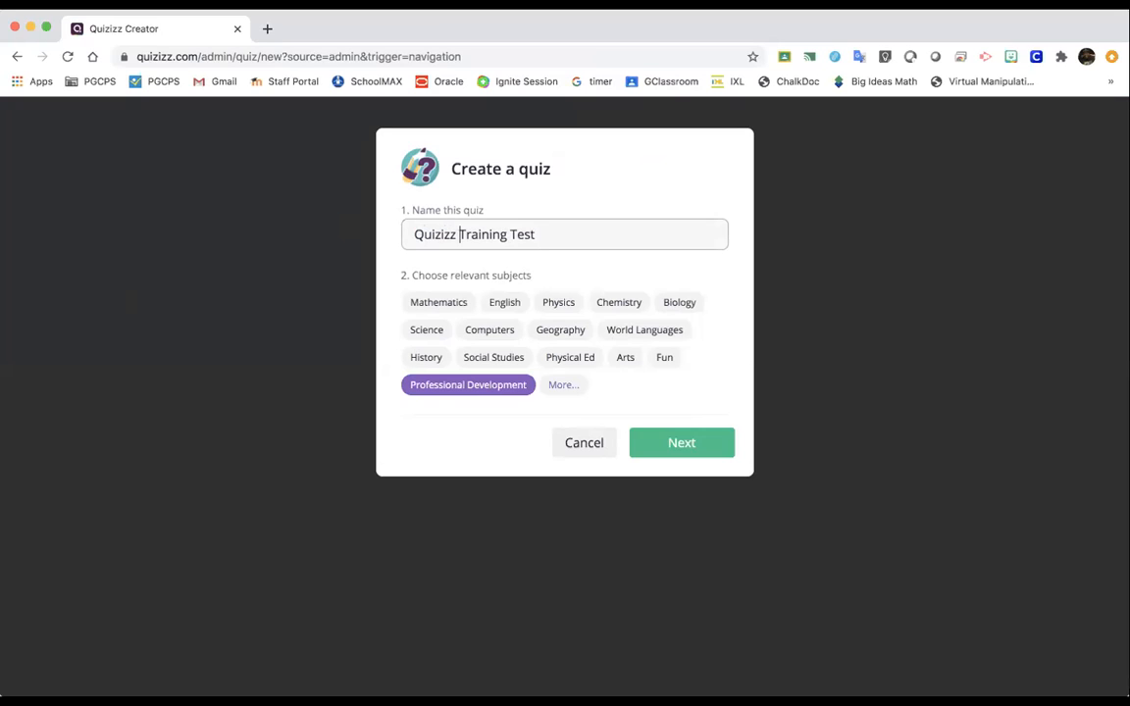
pyautogui.click(558, 235)
pyautogui.write('Week 2')
pyautogui.click(698, 434)
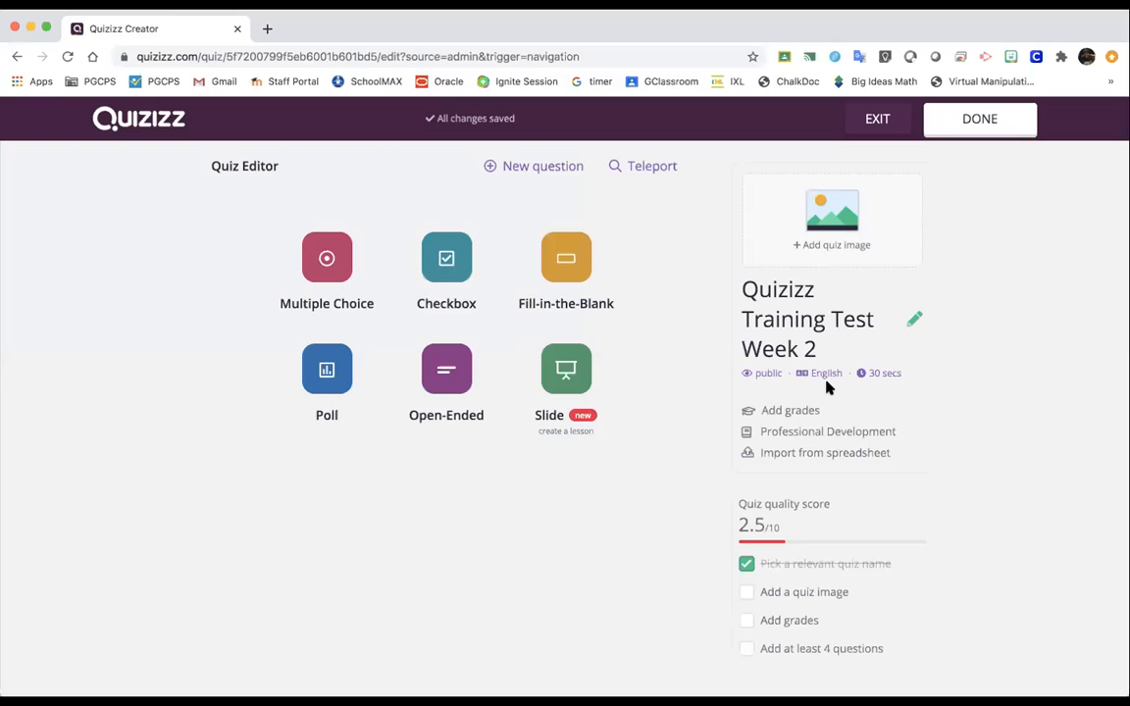
# Upload Objectives.png from the Downloads folder as the quiz's title image
pyautogui.click(839, 218)
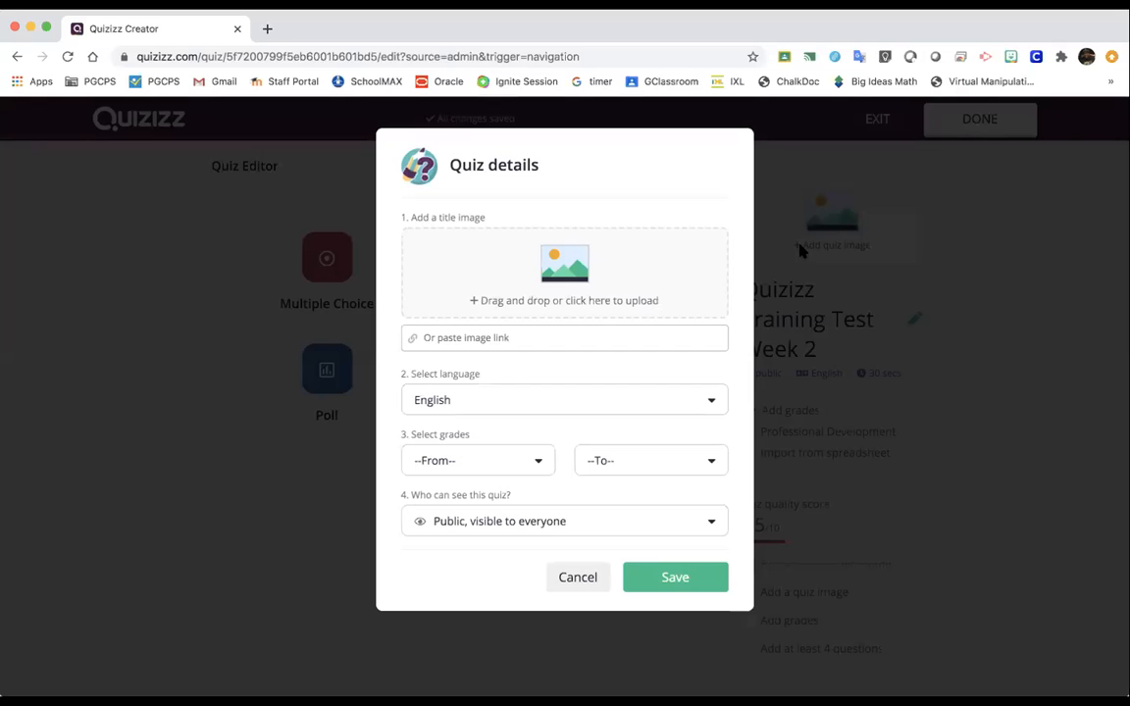
pyautogui.click(557, 284)
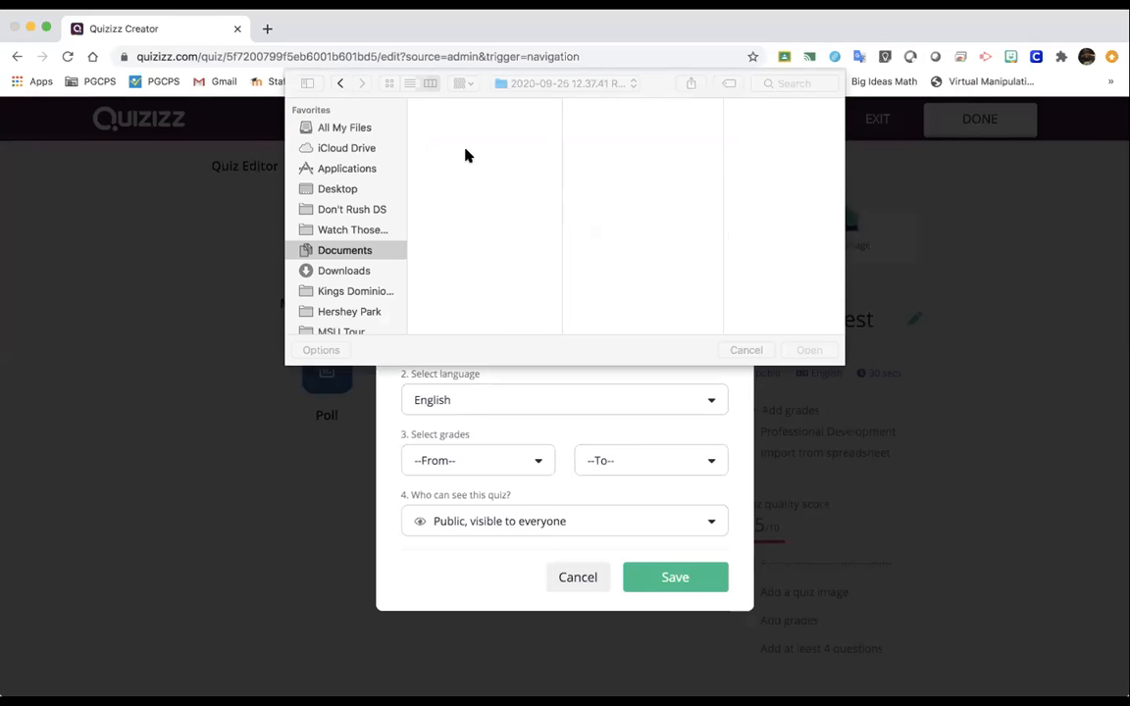
pyautogui.click(341, 191)
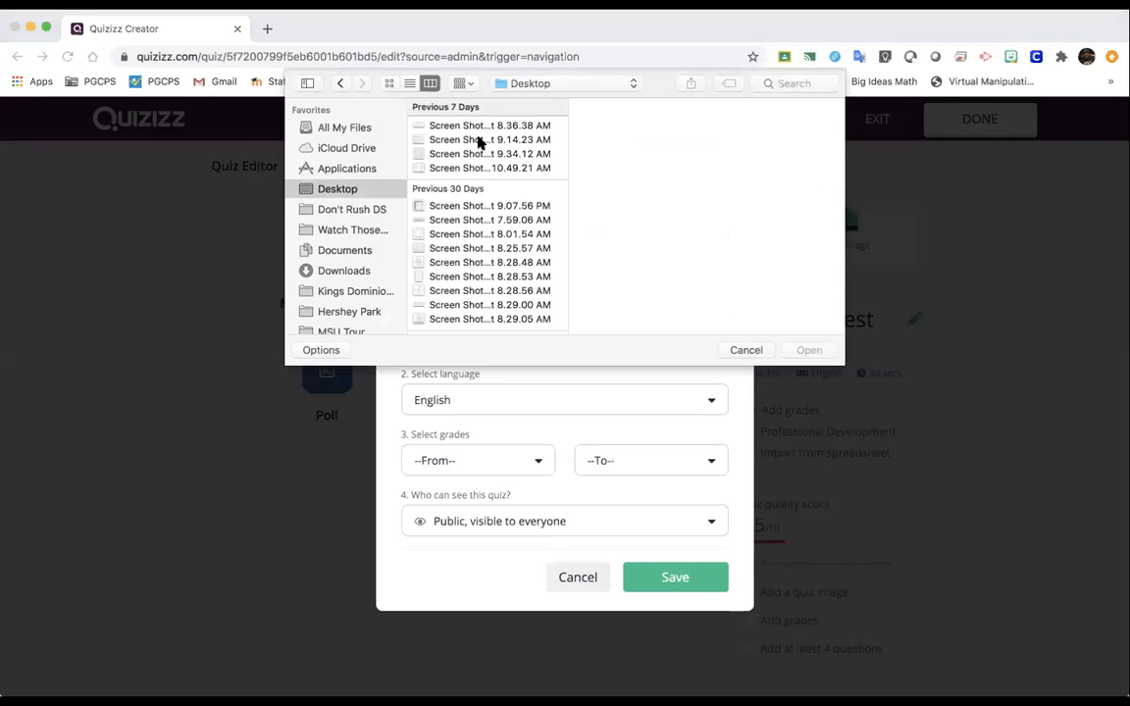
pyautogui.scroll(-3, 474, 206)
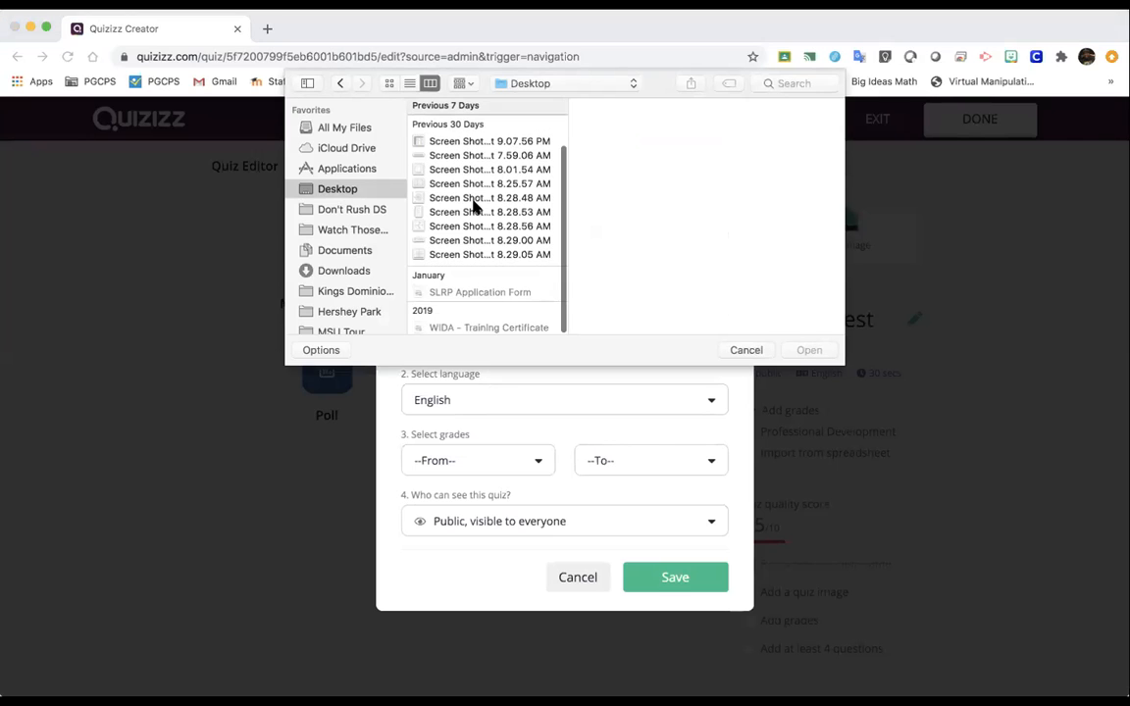
pyautogui.click(452, 227)
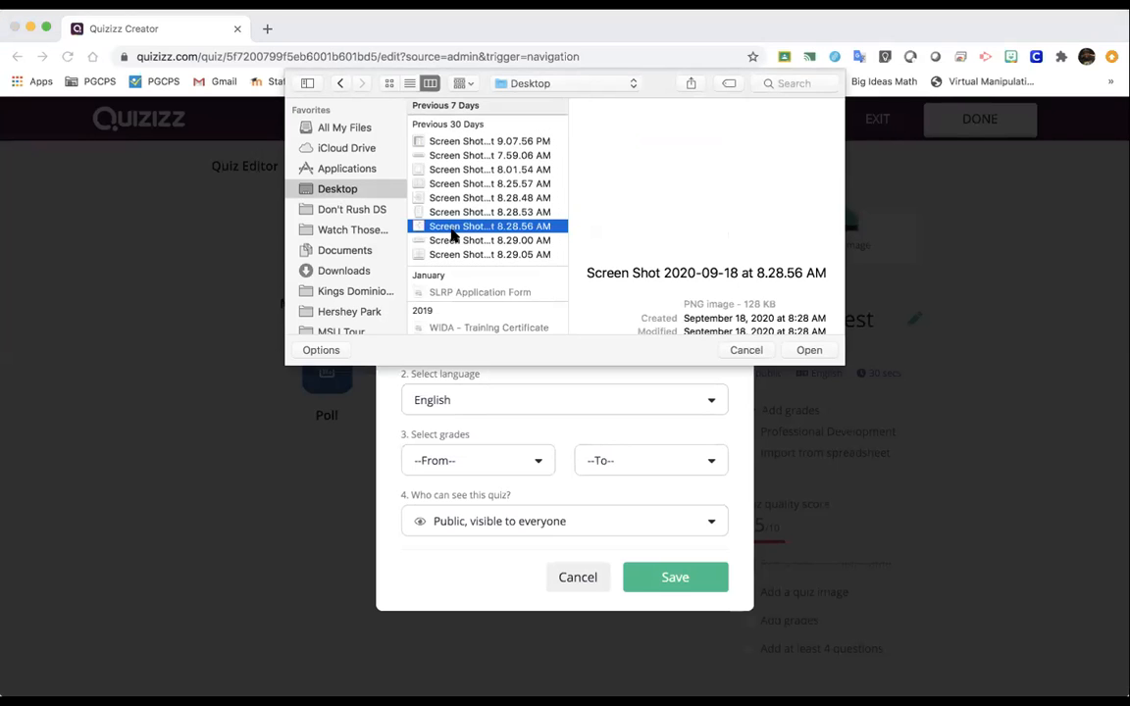
pyautogui.click(306, 270)
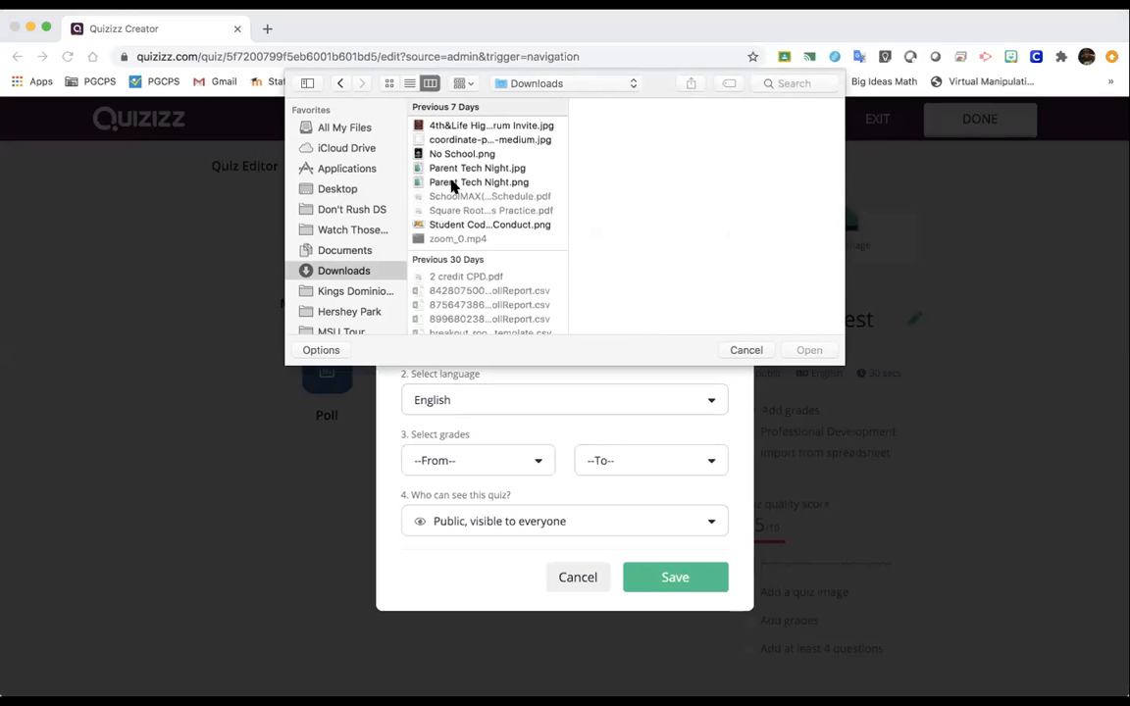
pyautogui.scroll(-2, 453, 182)
pyautogui.scroll(-3, 452, 186)
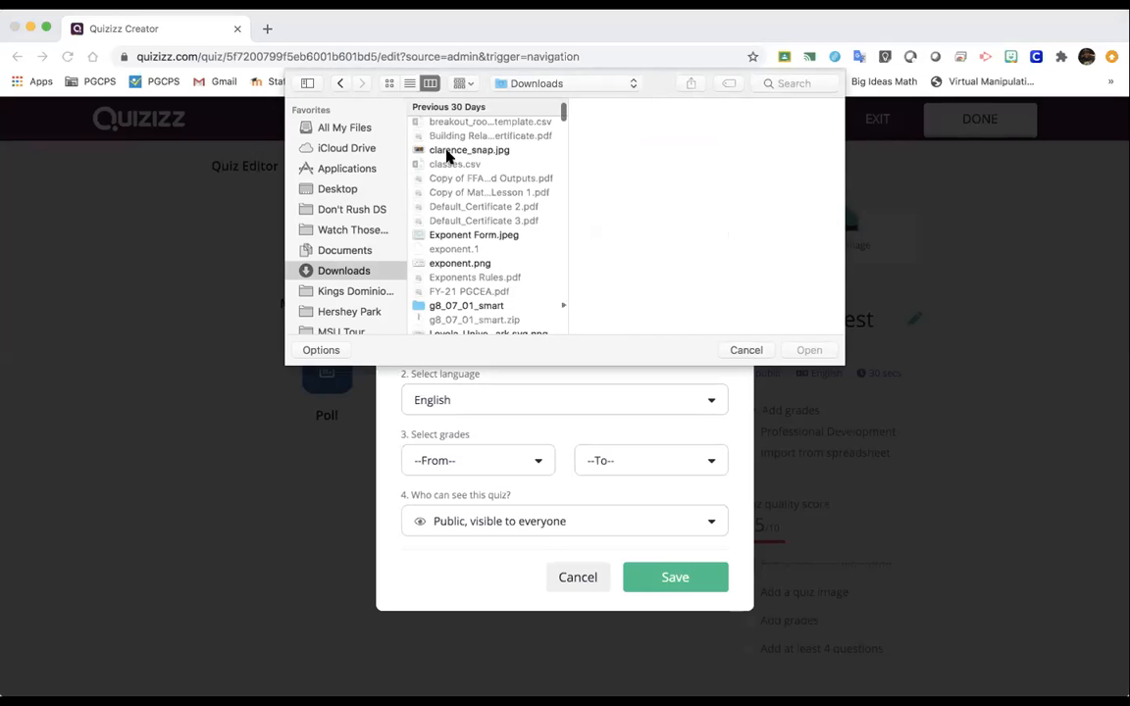
pyautogui.click(447, 153)
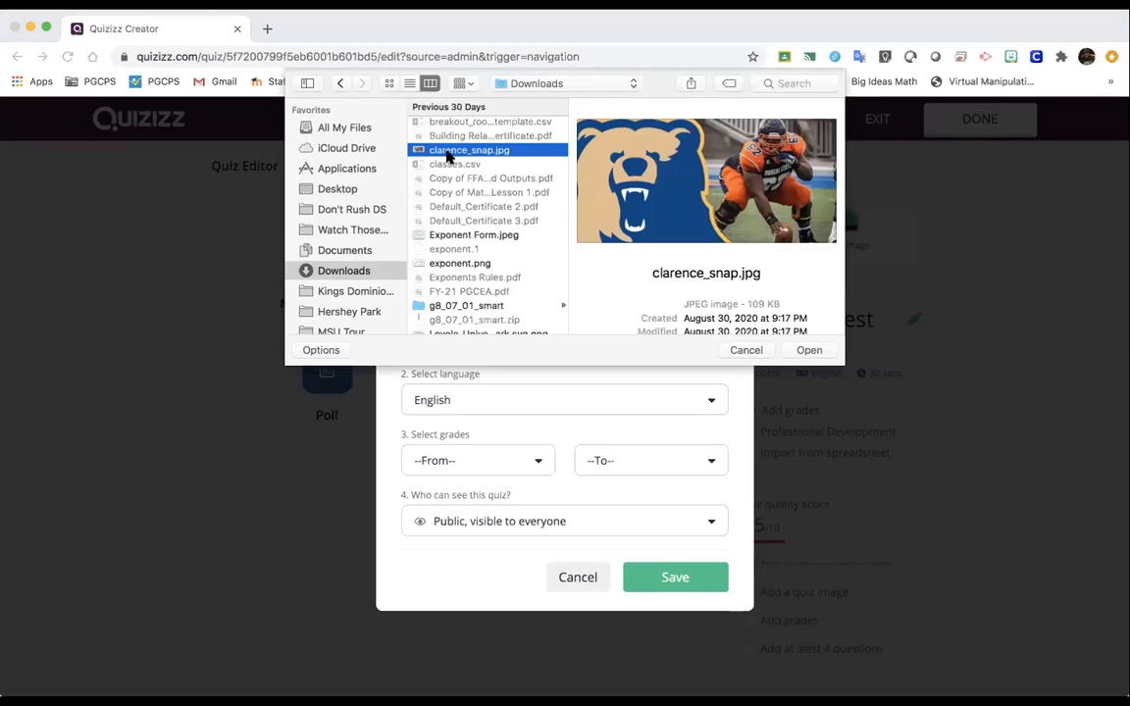
pyautogui.scroll(-2, 485, 216)
pyautogui.scroll(-4, 485, 217)
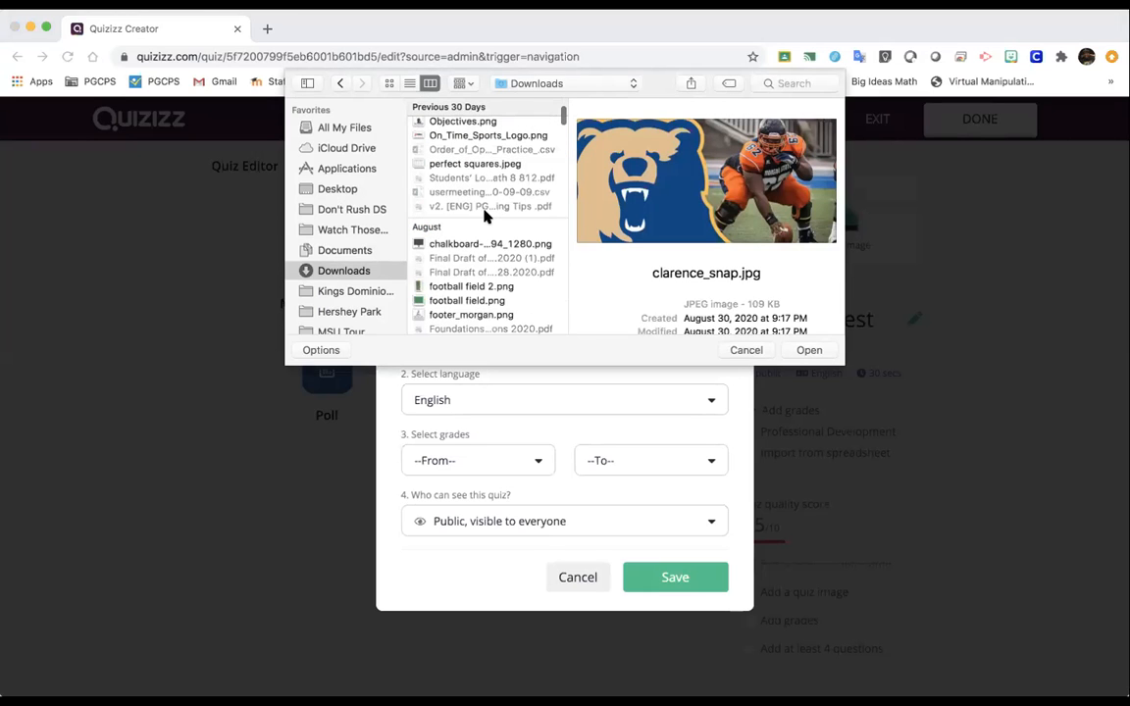
pyautogui.click(459, 121)
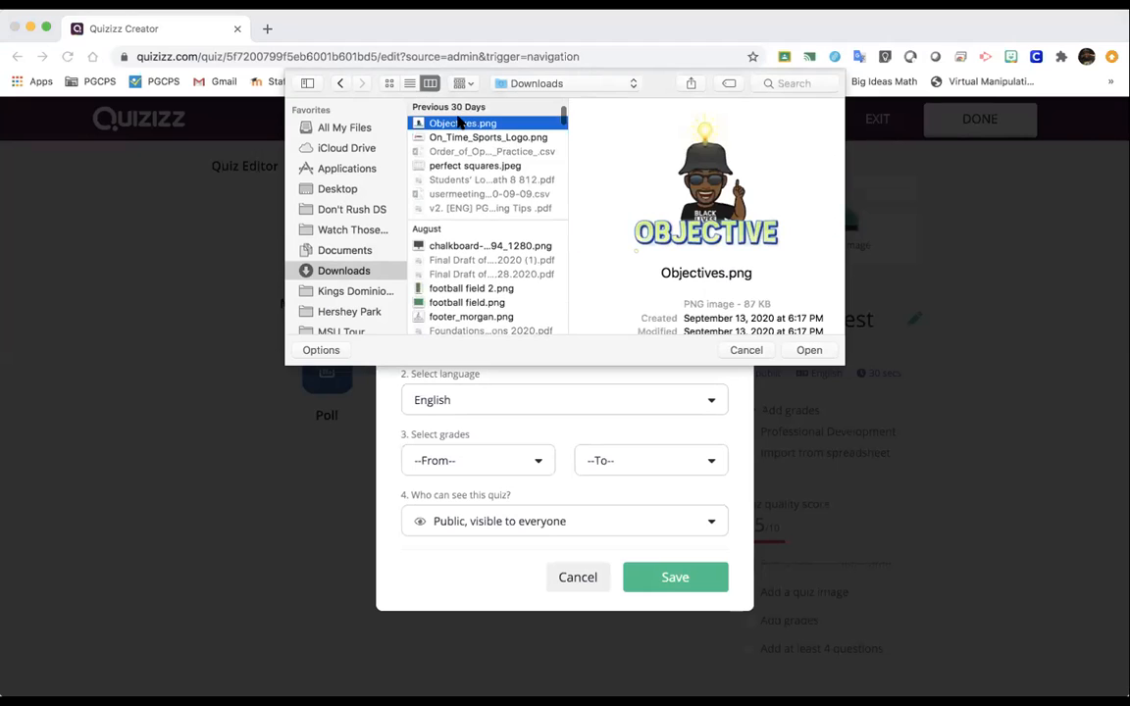
pyautogui.click(805, 354)
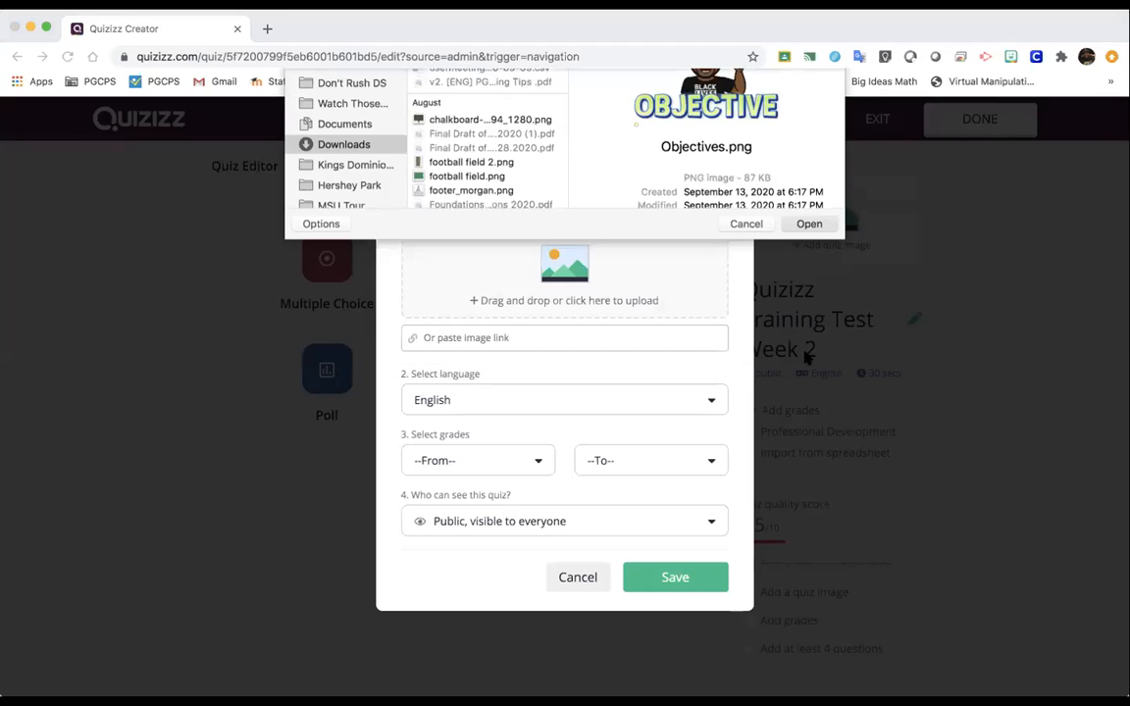
# Set both the from and to grades to Professional Development and save the quiz details
pyautogui.click(663, 587)
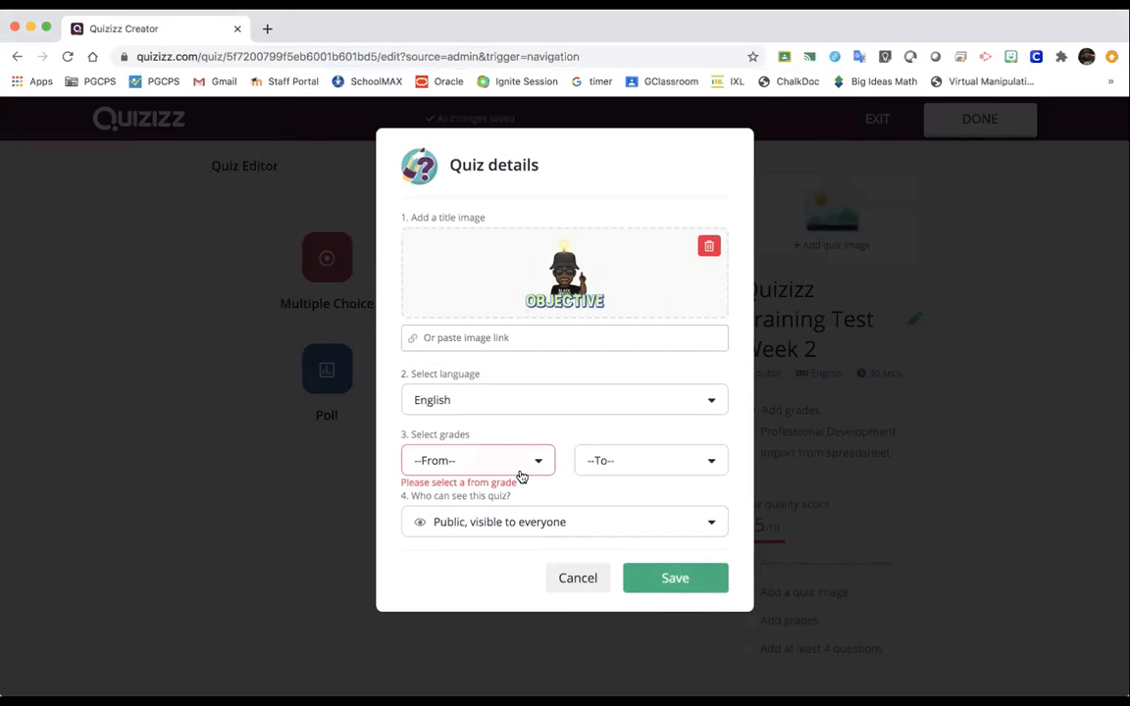
pyautogui.click(521, 467)
pyautogui.scroll(-2, 522, 547)
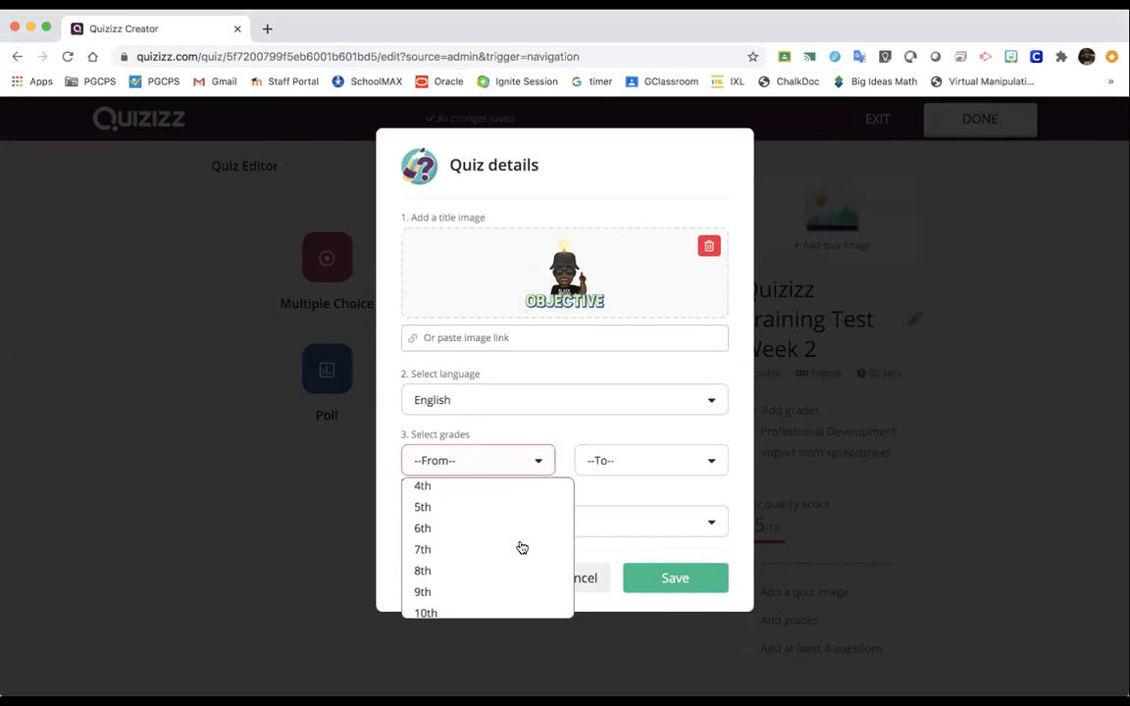
pyautogui.scroll(-2, 504, 583)
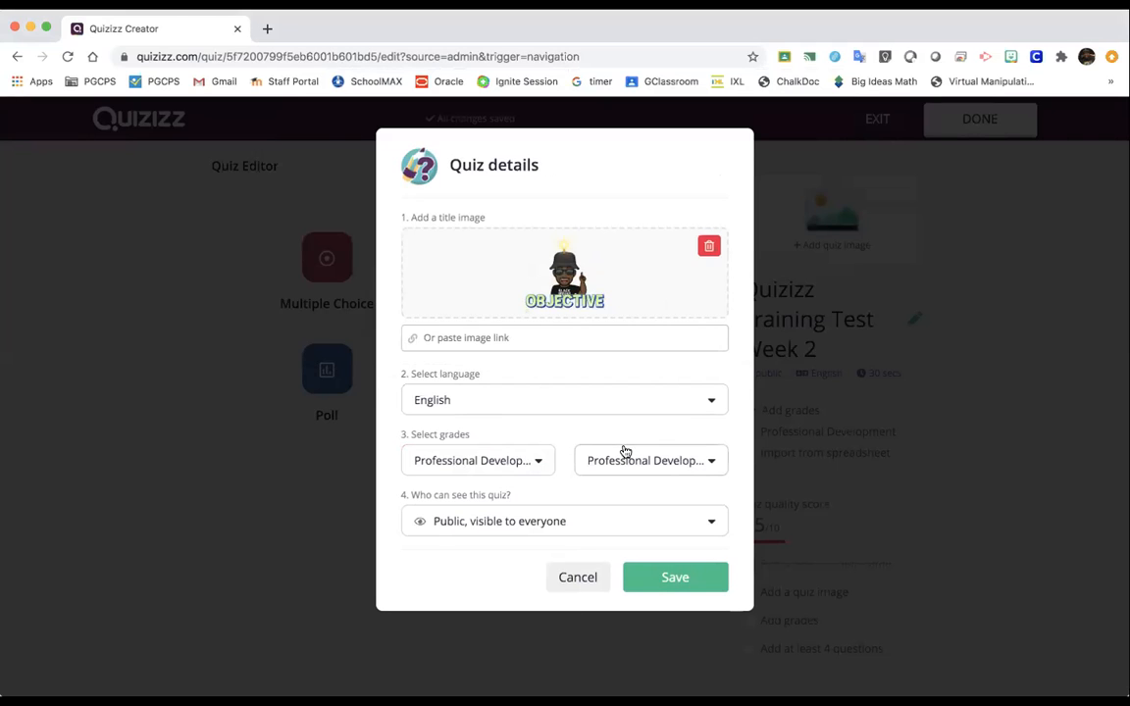
pyautogui.click(657, 582)
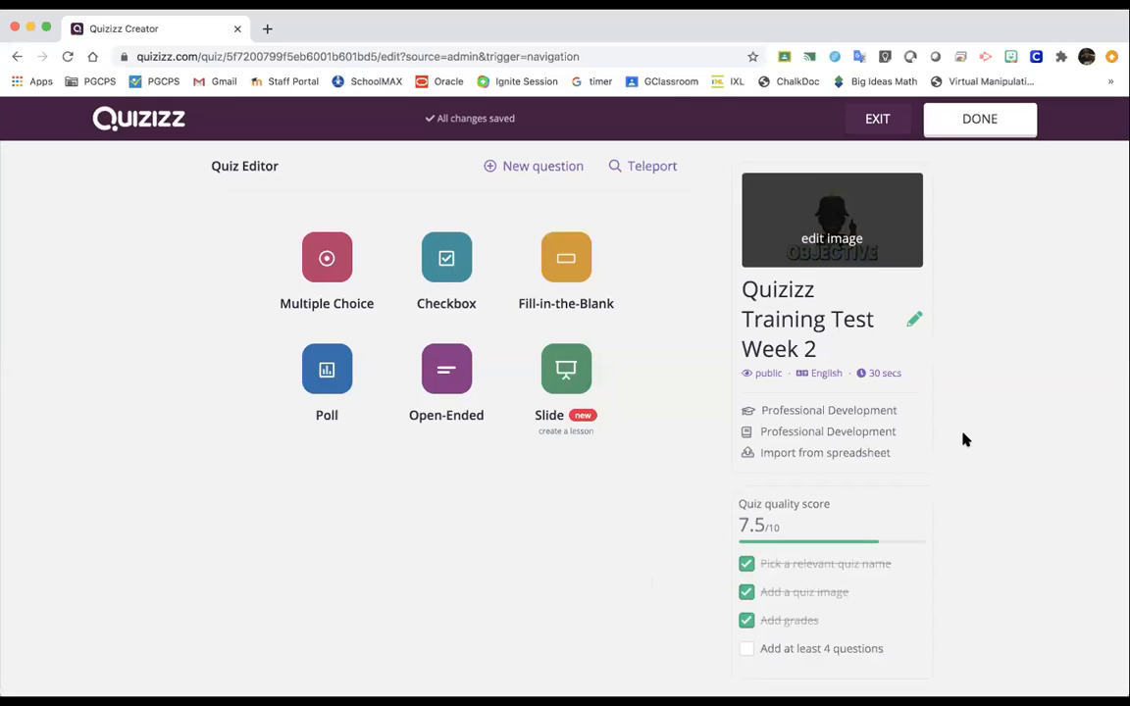
# Download the template for importing questions from a spreadsheet, open the file and close the import dialog
pyautogui.click(819, 456)
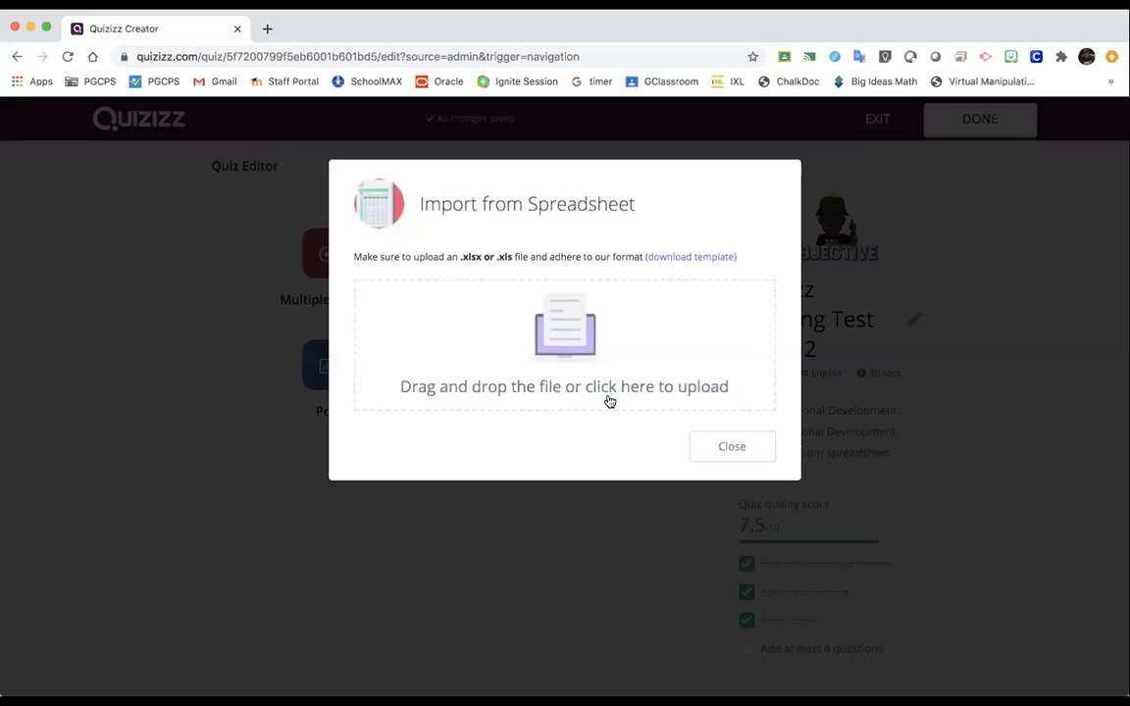
pyautogui.click(698, 257)
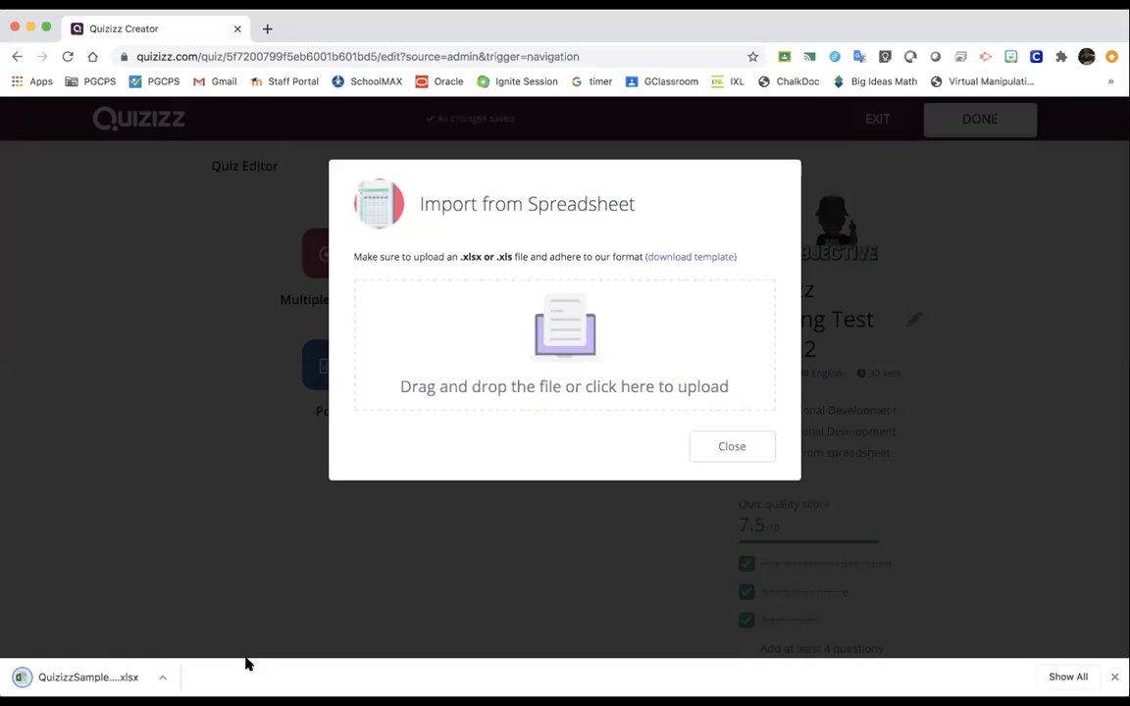
pyautogui.click(90, 680)
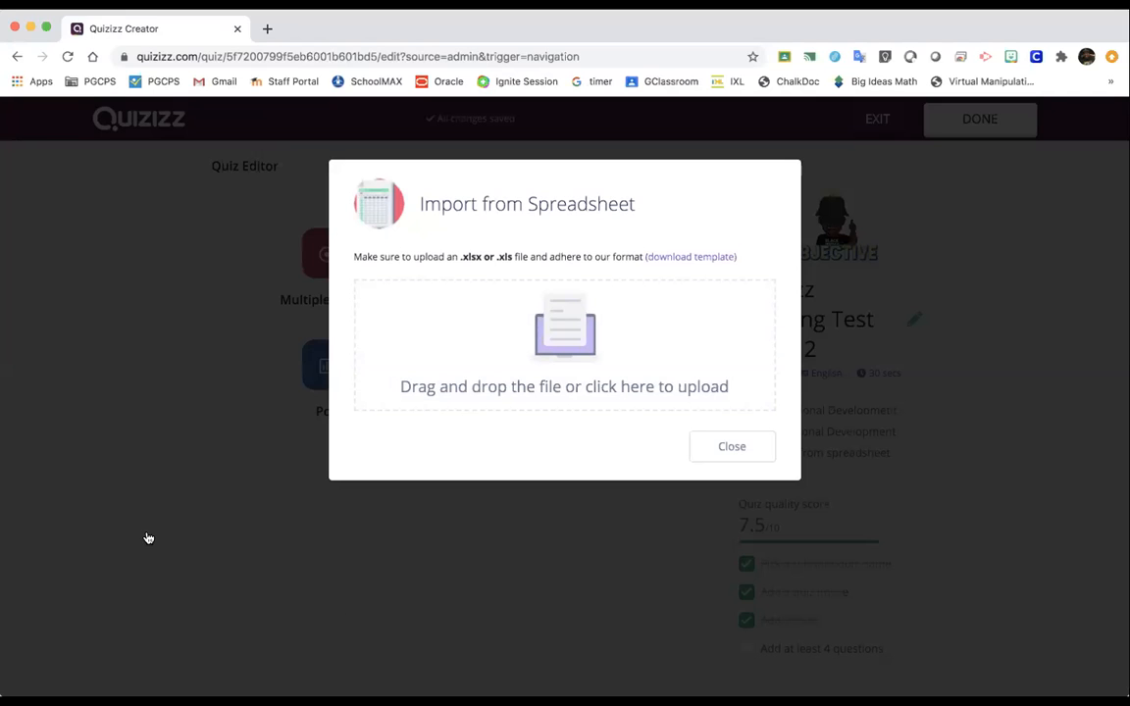
pyautogui.click(715, 455)
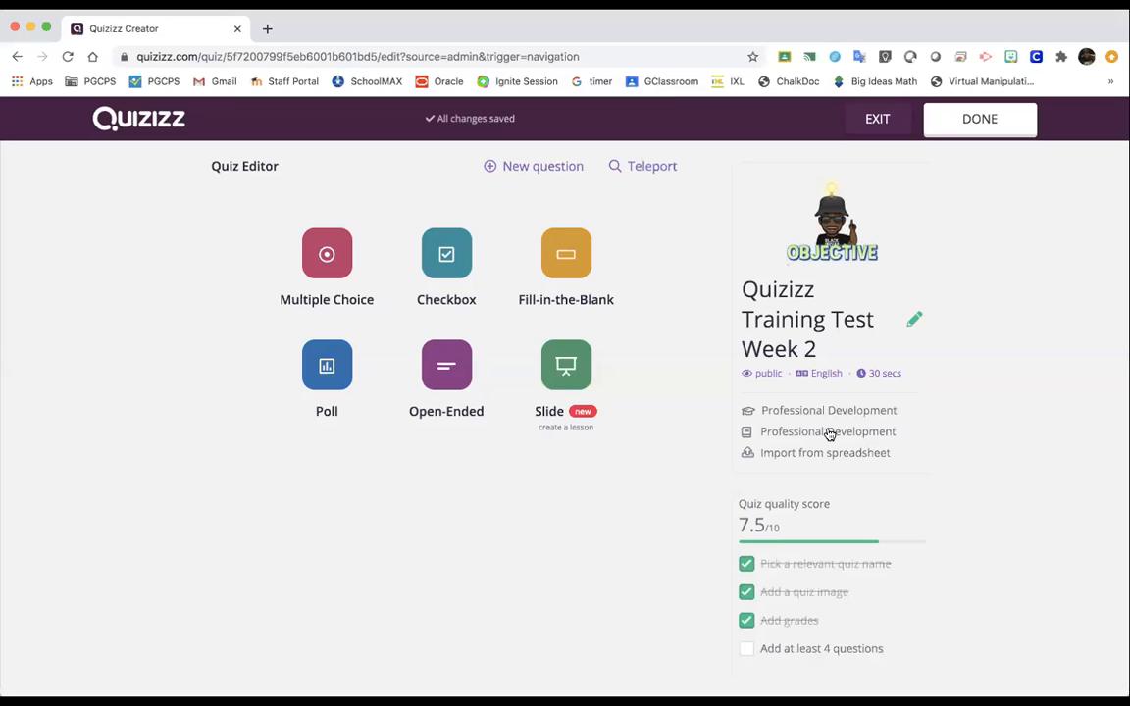
# Open the spreadsheet import dialog, close it, and switch to the QuizizzSampleSpreadsheet template in Excel
pyautogui.click(825, 453)
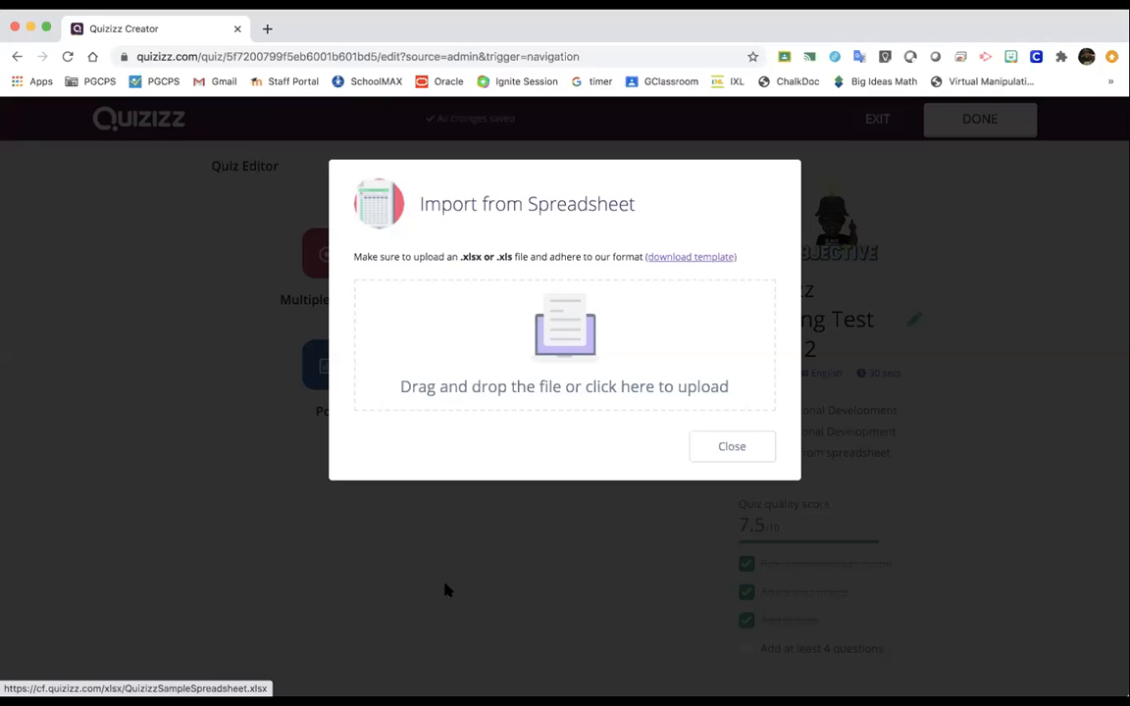
pyautogui.click(1047, 503)
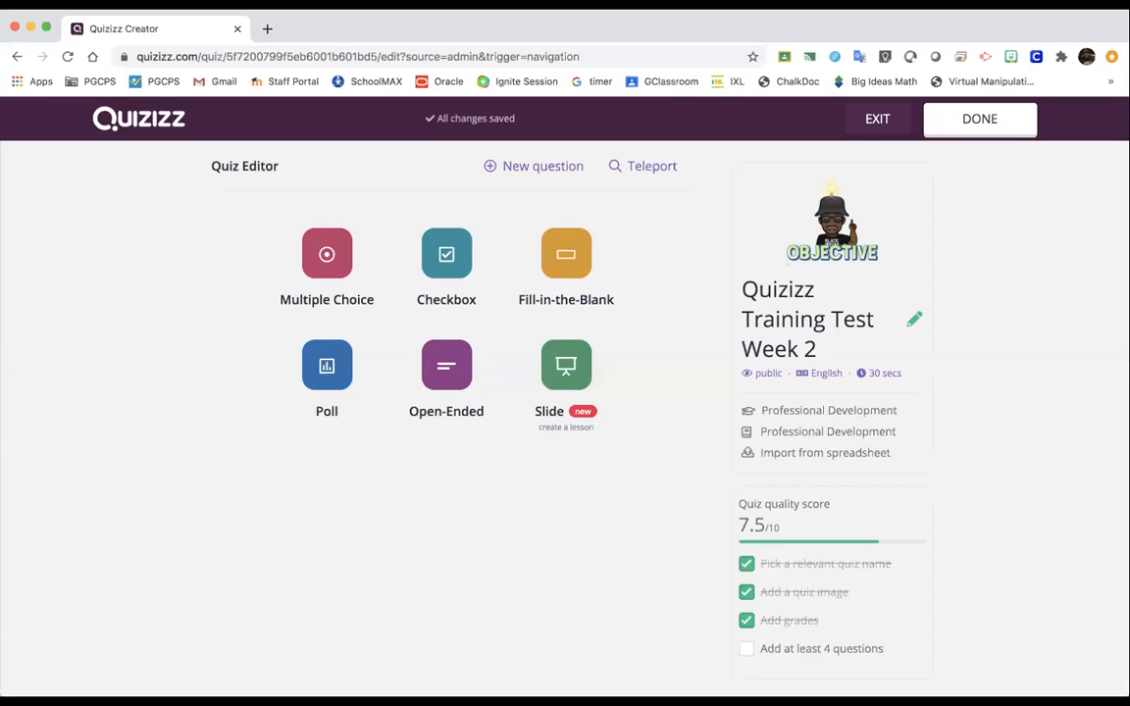
pyautogui.click(515, 684)
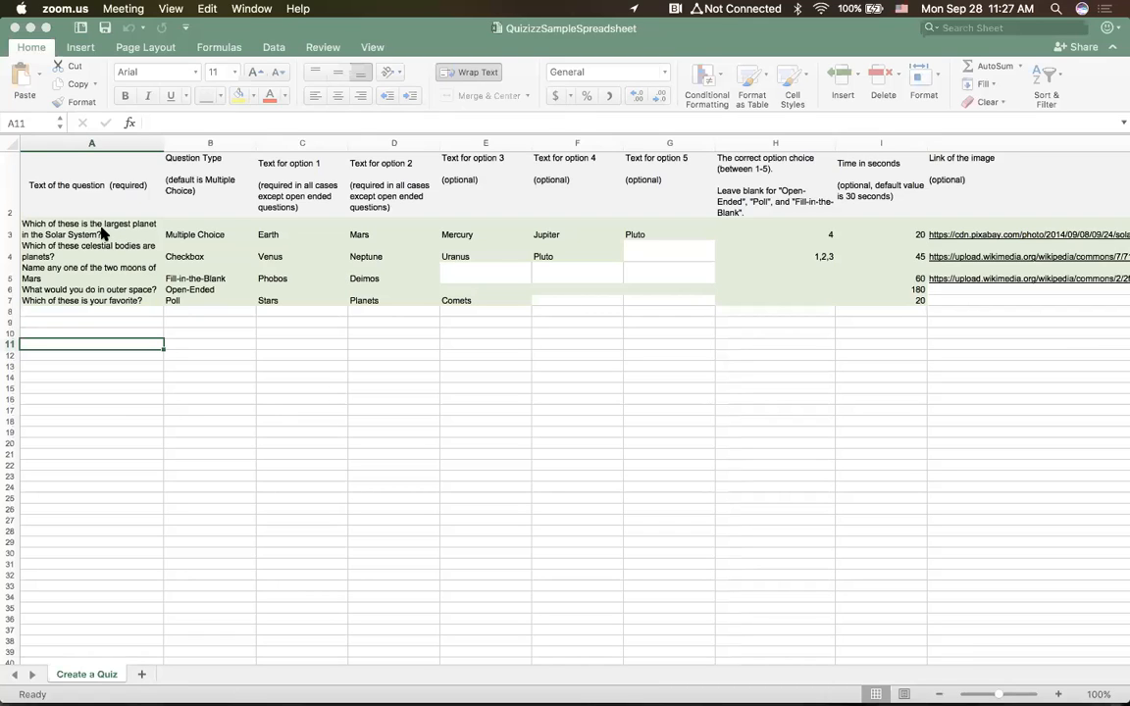
# Examine the largest-planet sample question in row 3, including its text, the available question types and the answer options
pyautogui.click(102, 233)
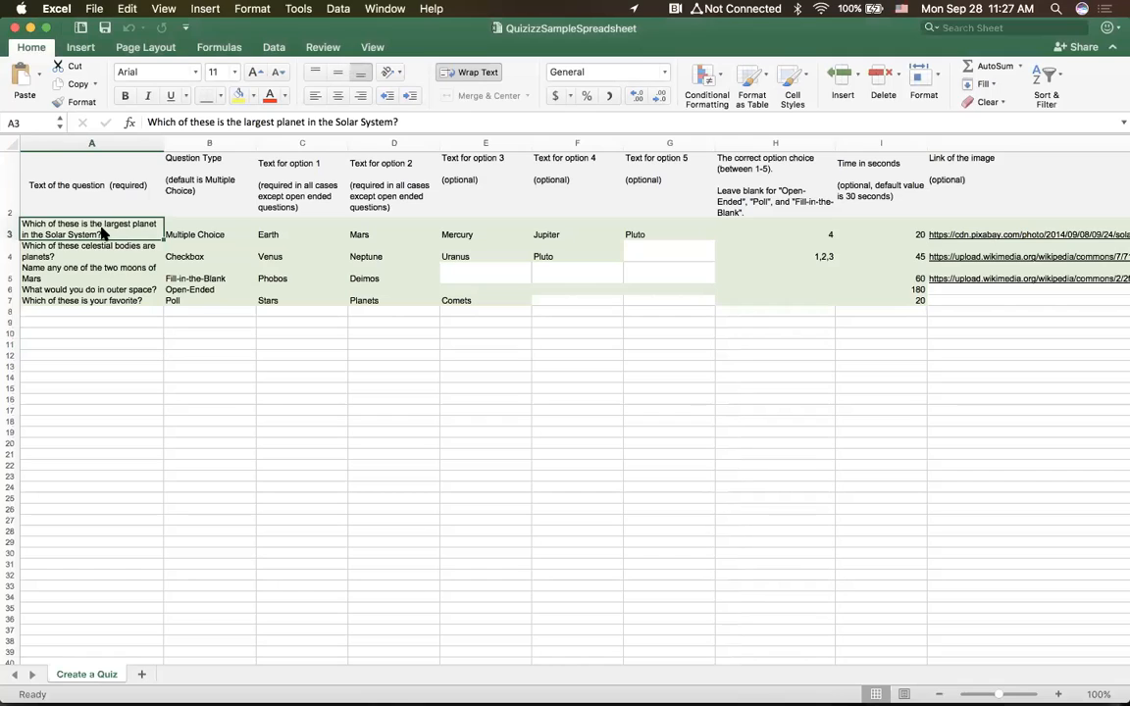
pyautogui.click(228, 236)
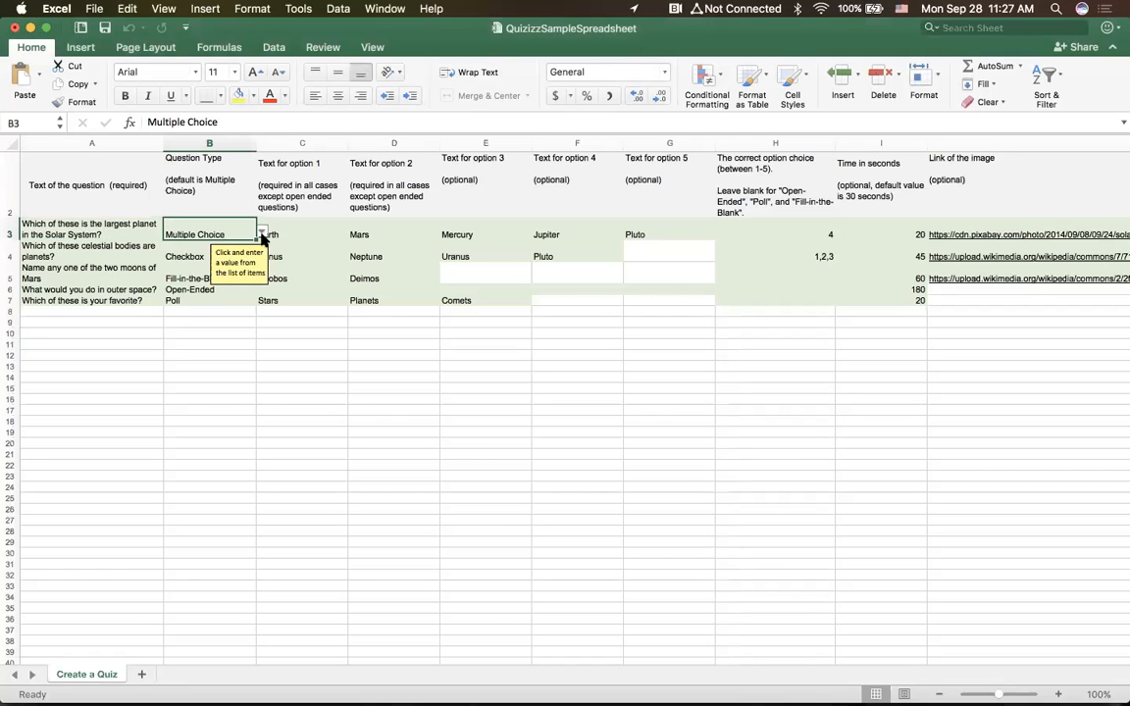
pyautogui.click(262, 232)
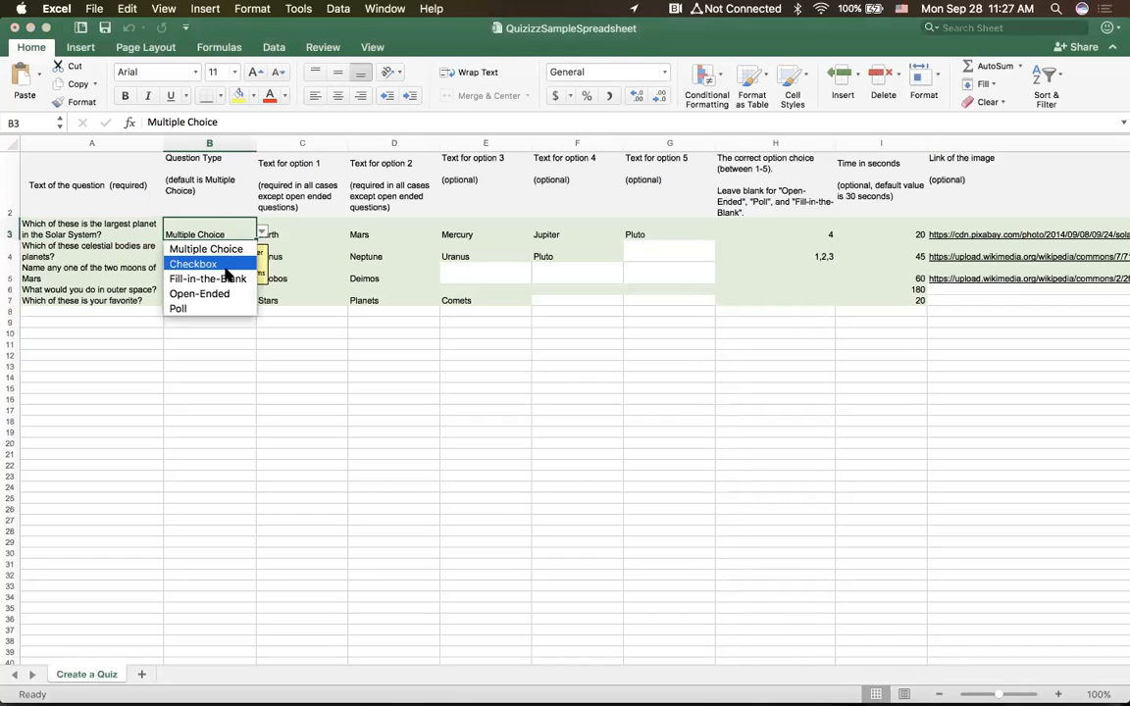
pyautogui.press('Escape')
pyautogui.click(312, 235)
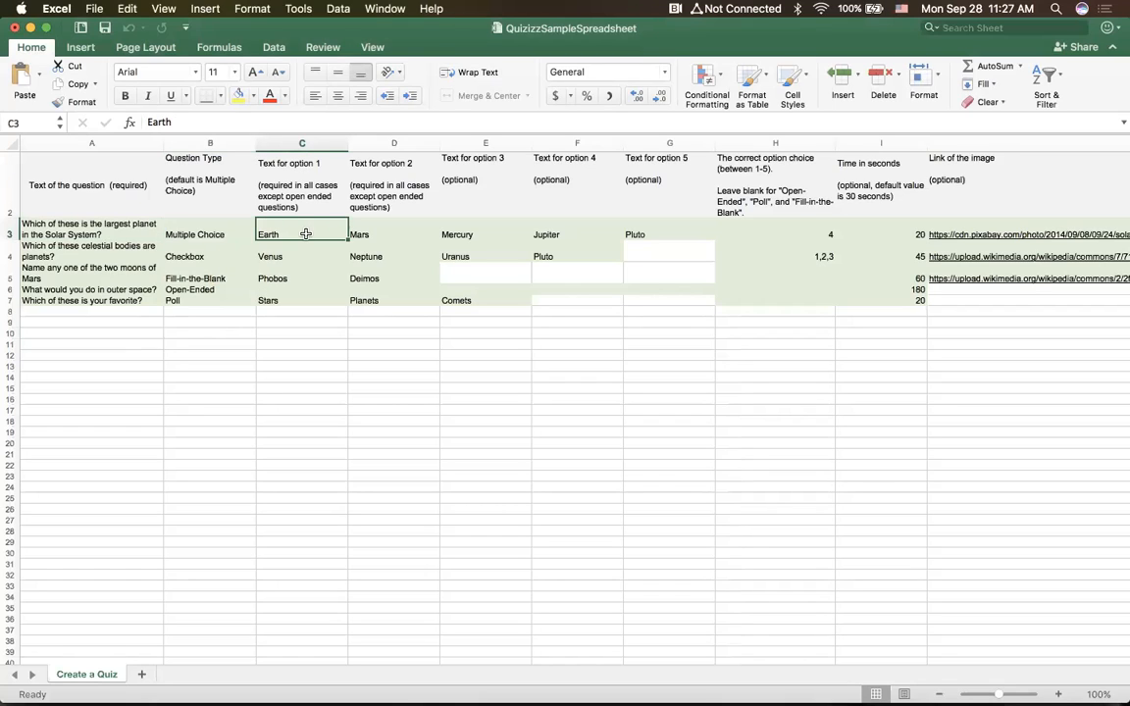
pyautogui.click(386, 233)
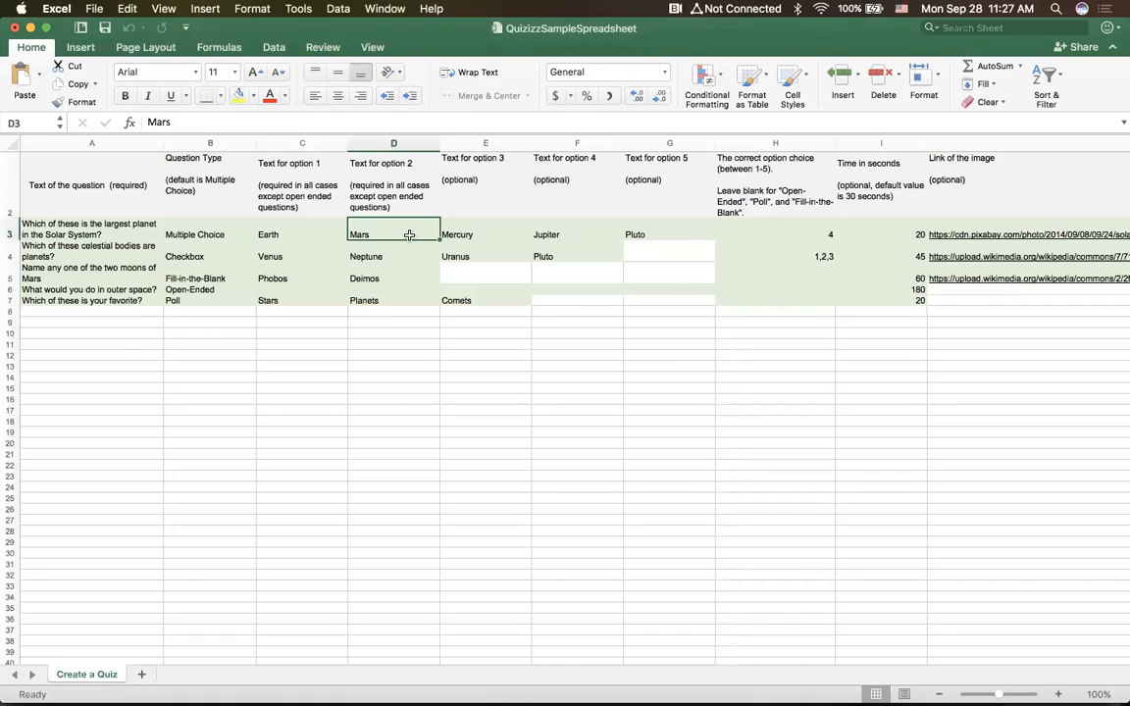
pyautogui.click(497, 231)
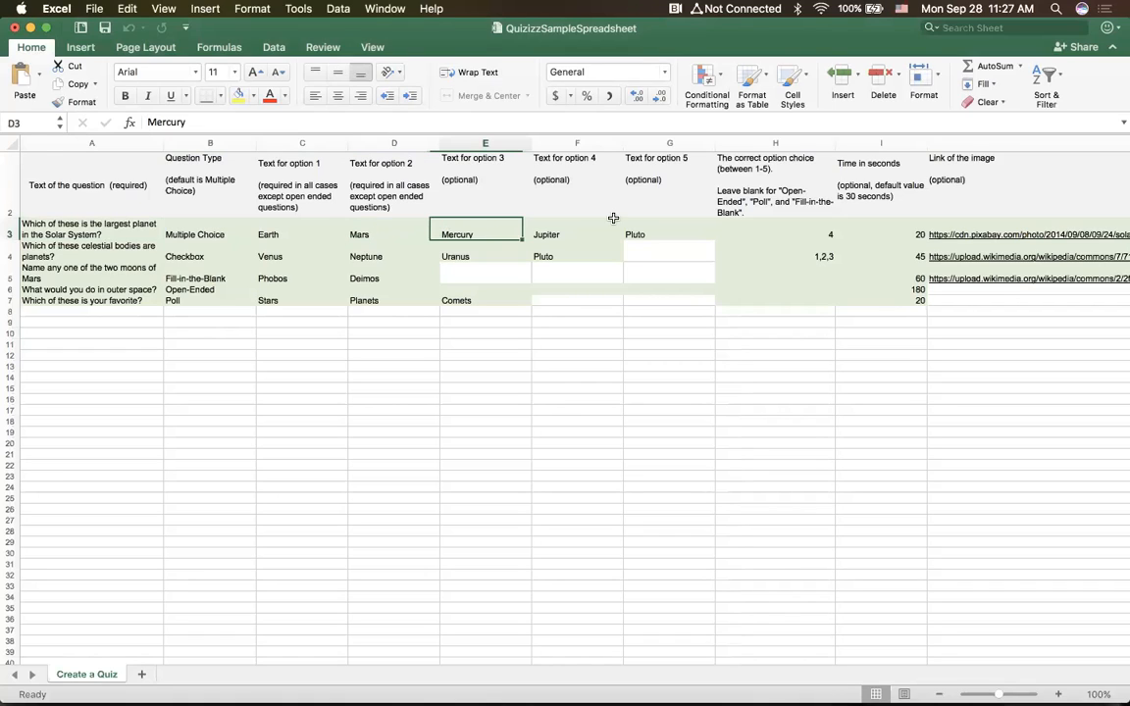
pyautogui.click(680, 226)
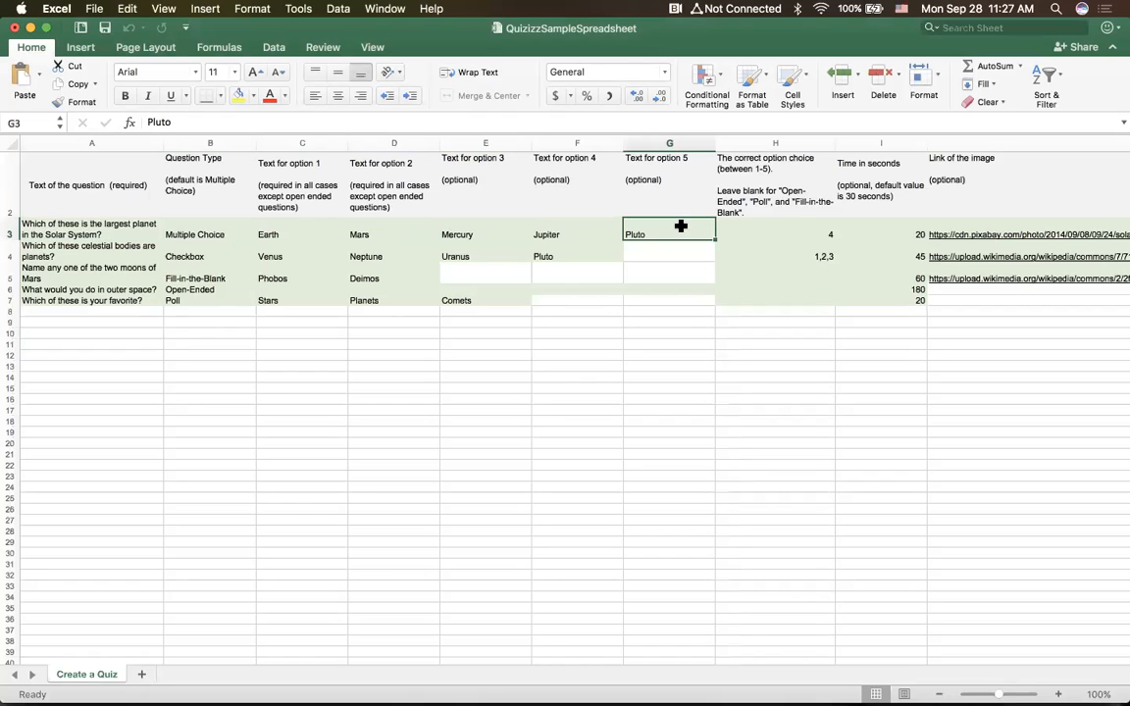
# Examine row 3's correct answer, time limit choices and image link, opening the linked image and closing its browser window
pyautogui.click(811, 224)
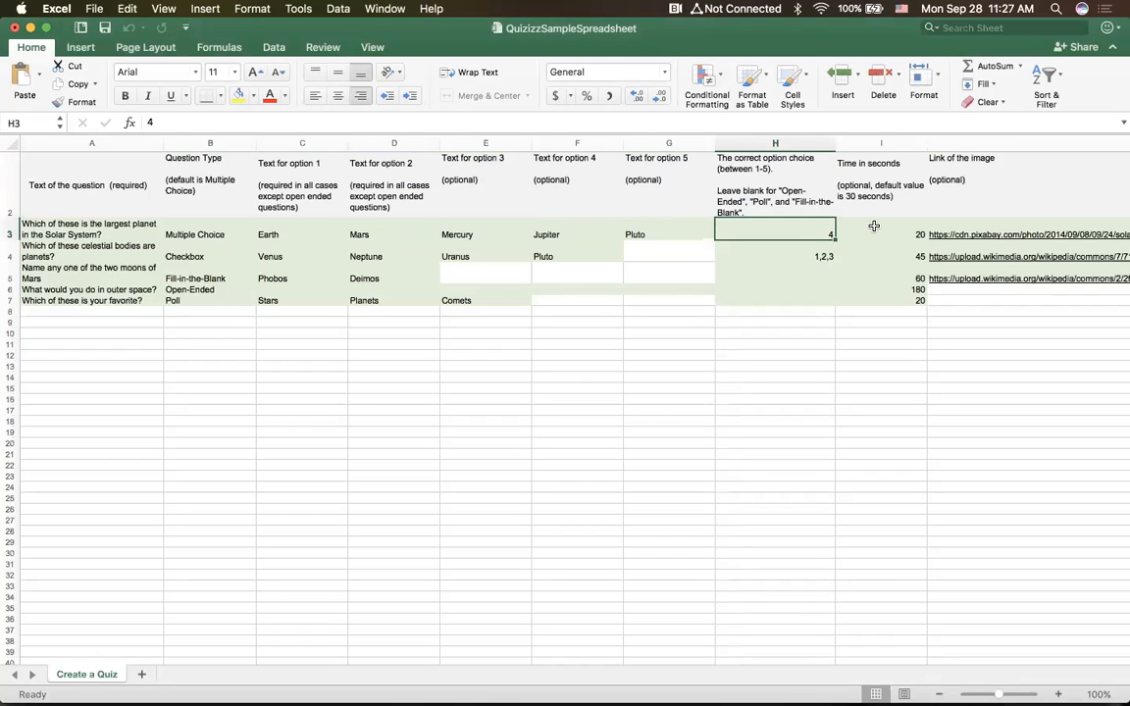
pyautogui.click(921, 237)
pyautogui.click(931, 232)
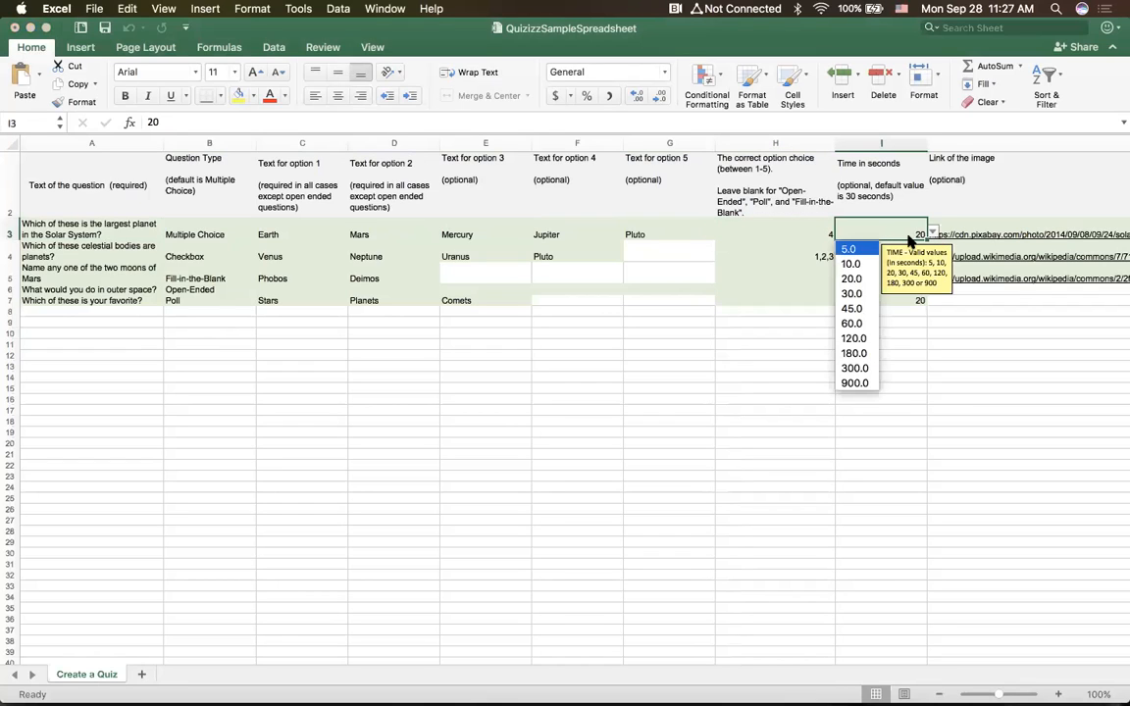
pyautogui.click(908, 242)
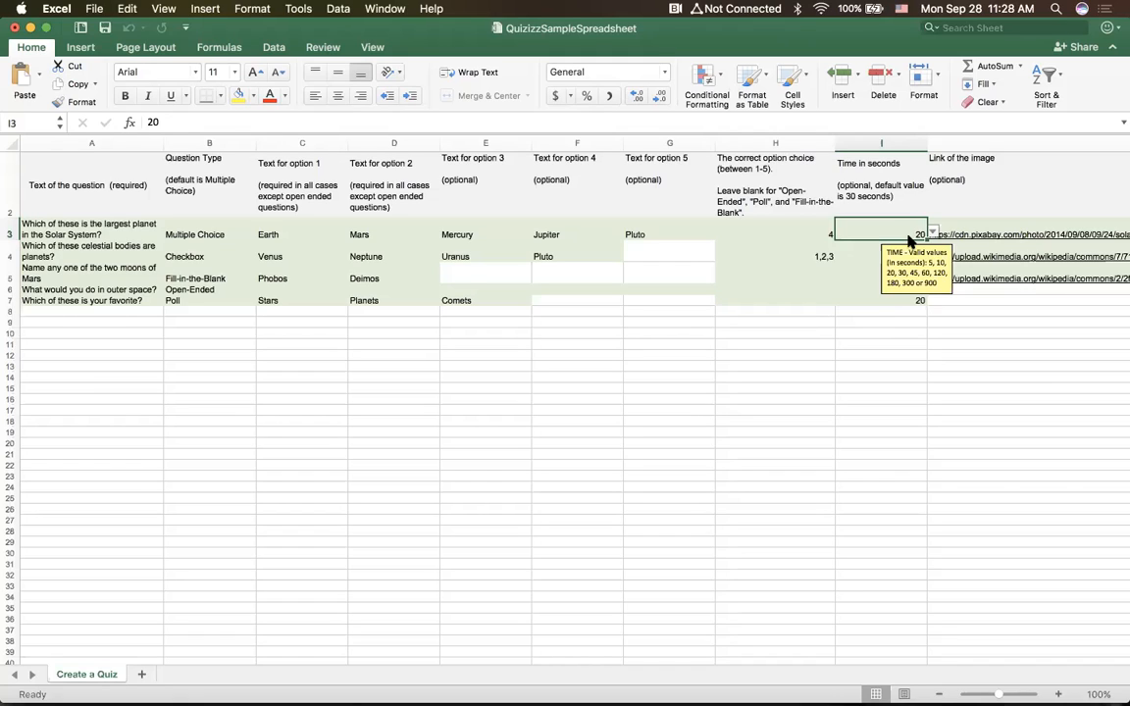
pyautogui.click(1029, 239)
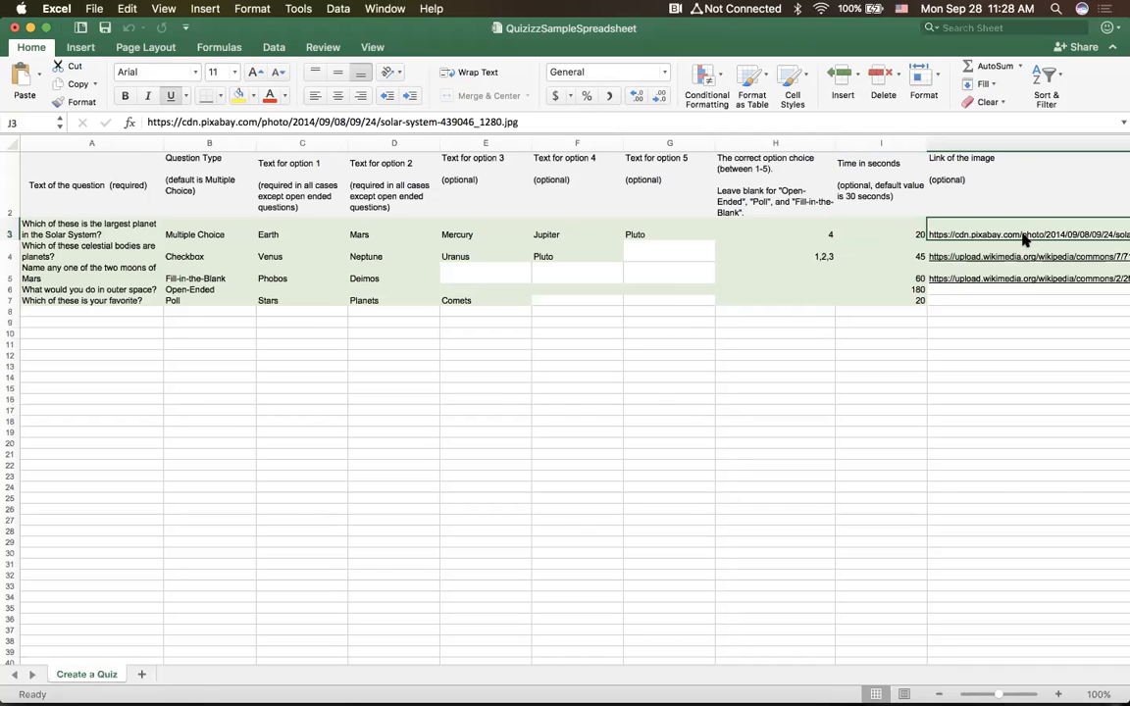
pyautogui.click(991, 236)
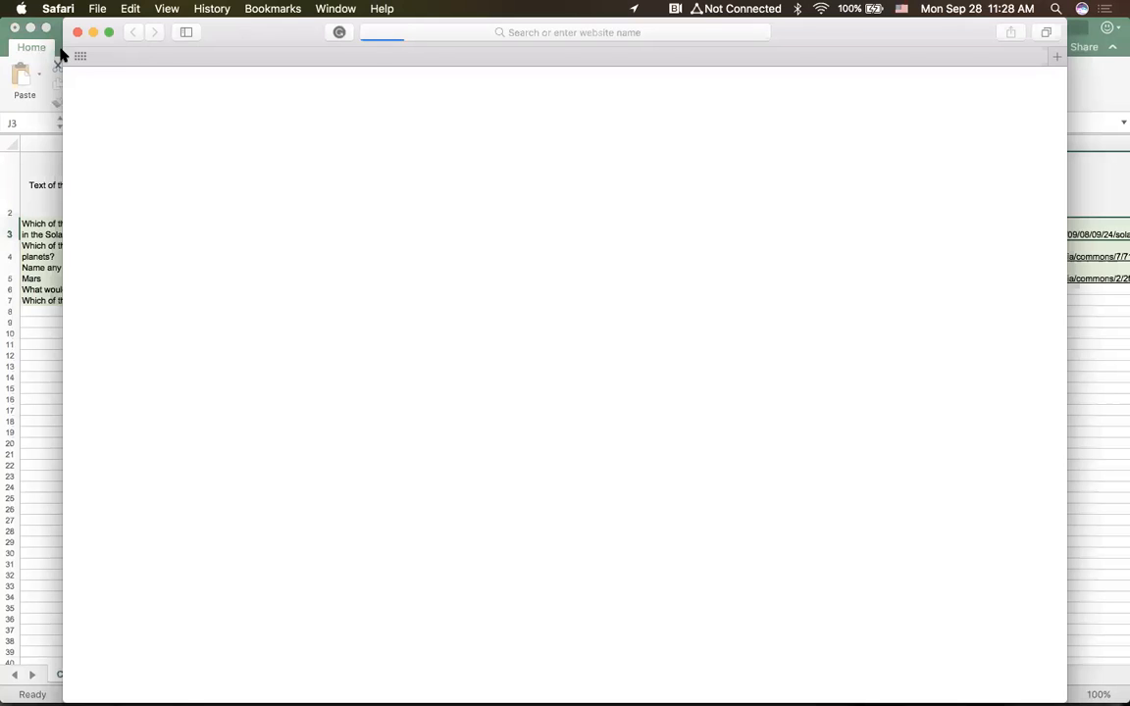
pyautogui.click(78, 33)
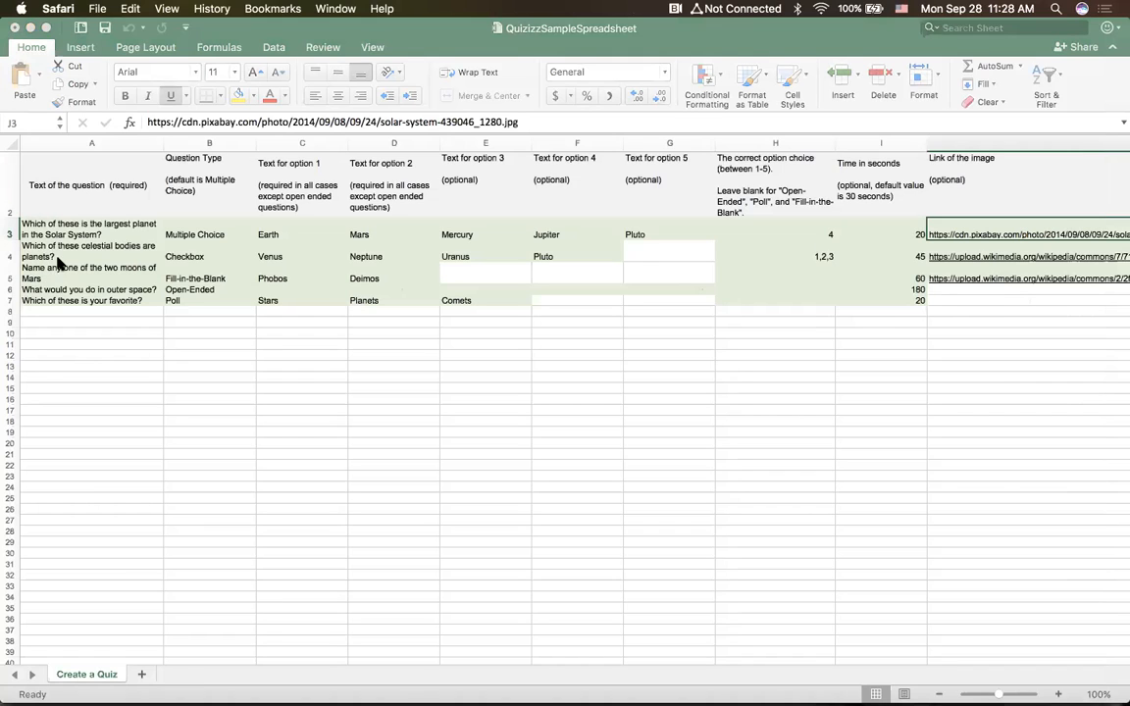
# Examine the Checkbox and Fill-in-the-Blank sample rows, including the accepted answers for the moons of Mars question
pyautogui.click(221, 261)
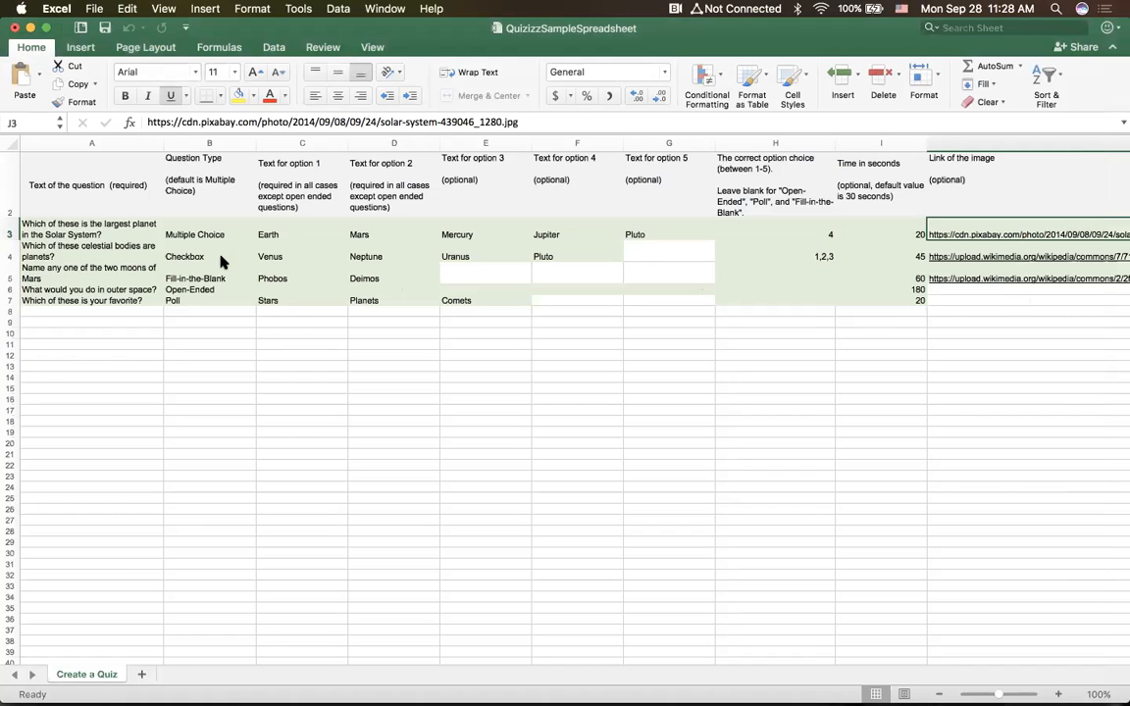
pyautogui.click(206, 257)
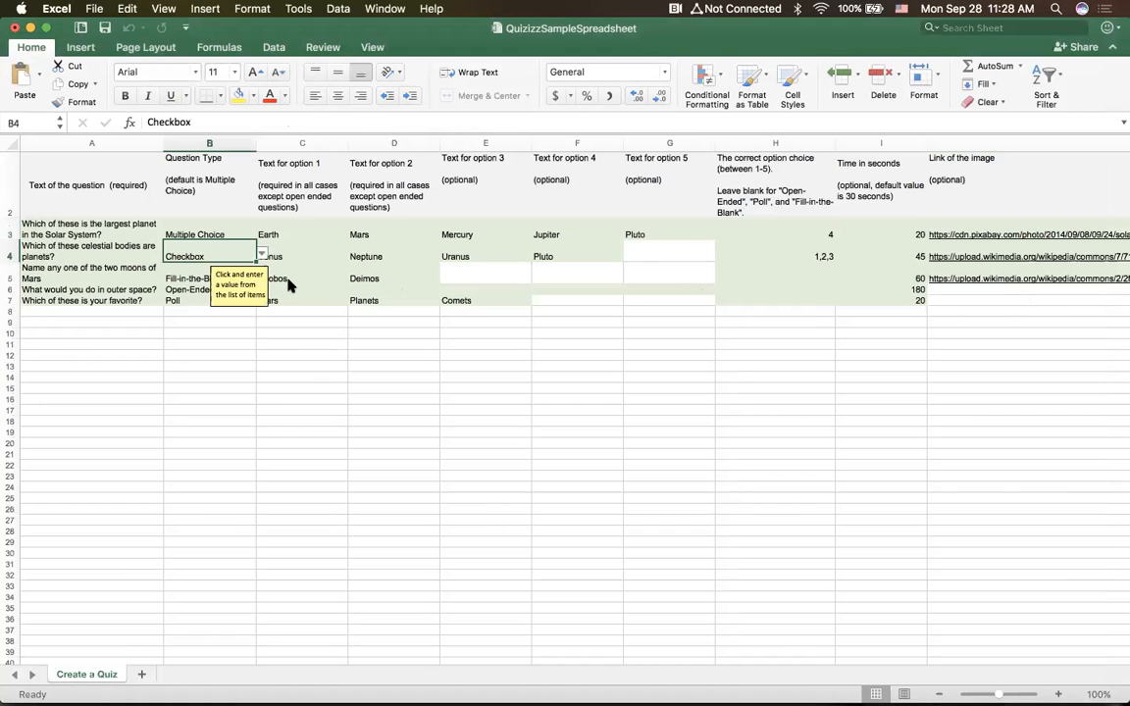
pyautogui.click(258, 278)
pyautogui.click(245, 275)
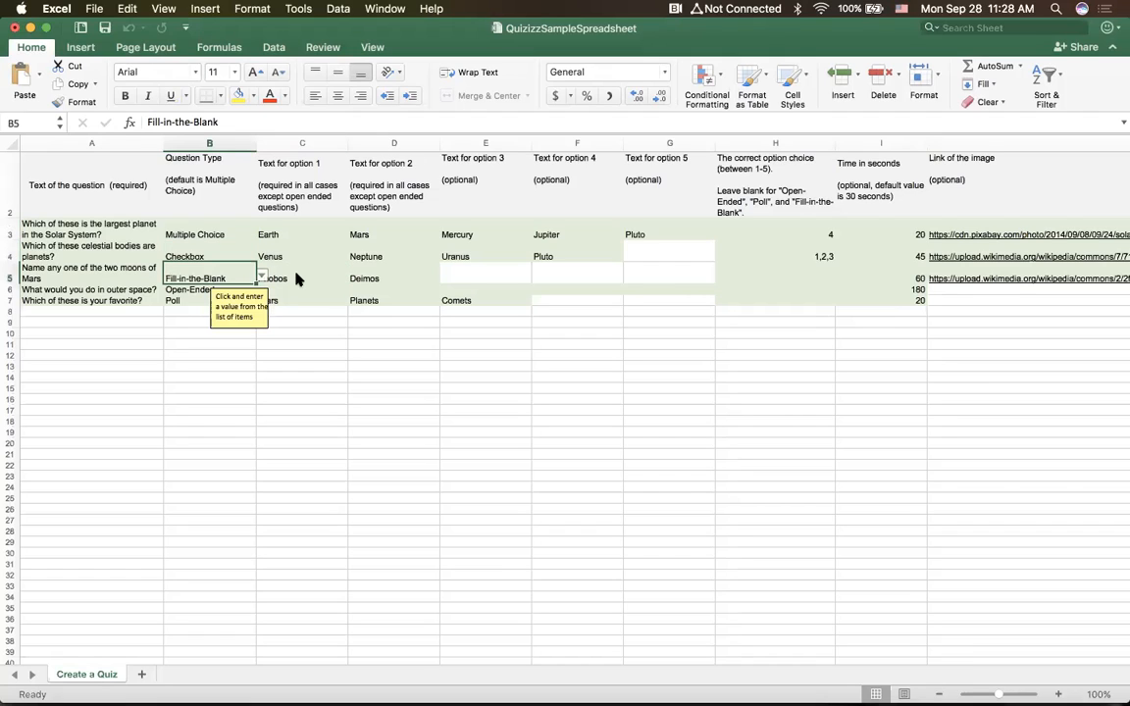
pyautogui.click(297, 280)
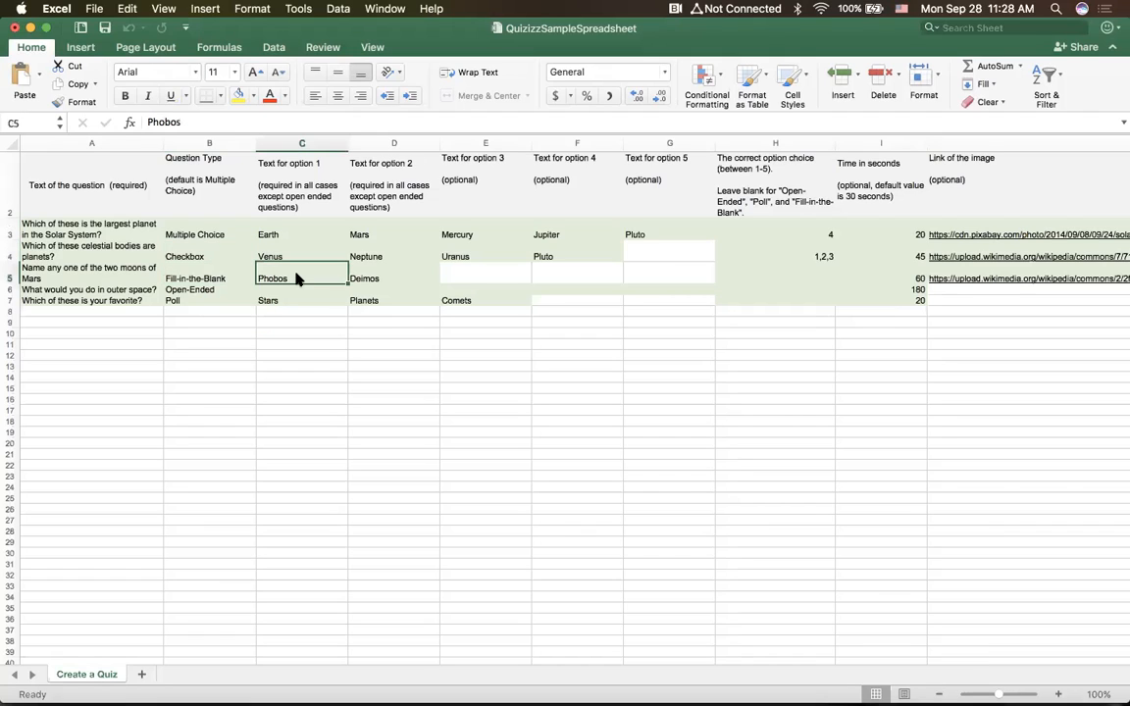
pyautogui.click(420, 275)
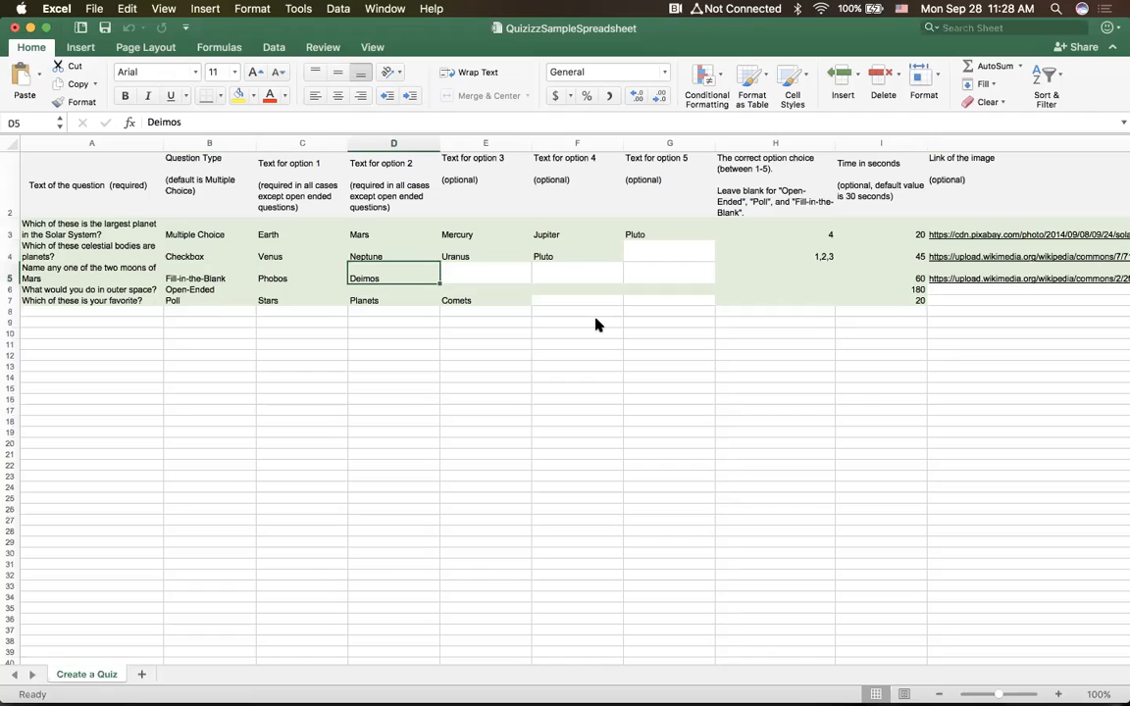
pyautogui.click(294, 278)
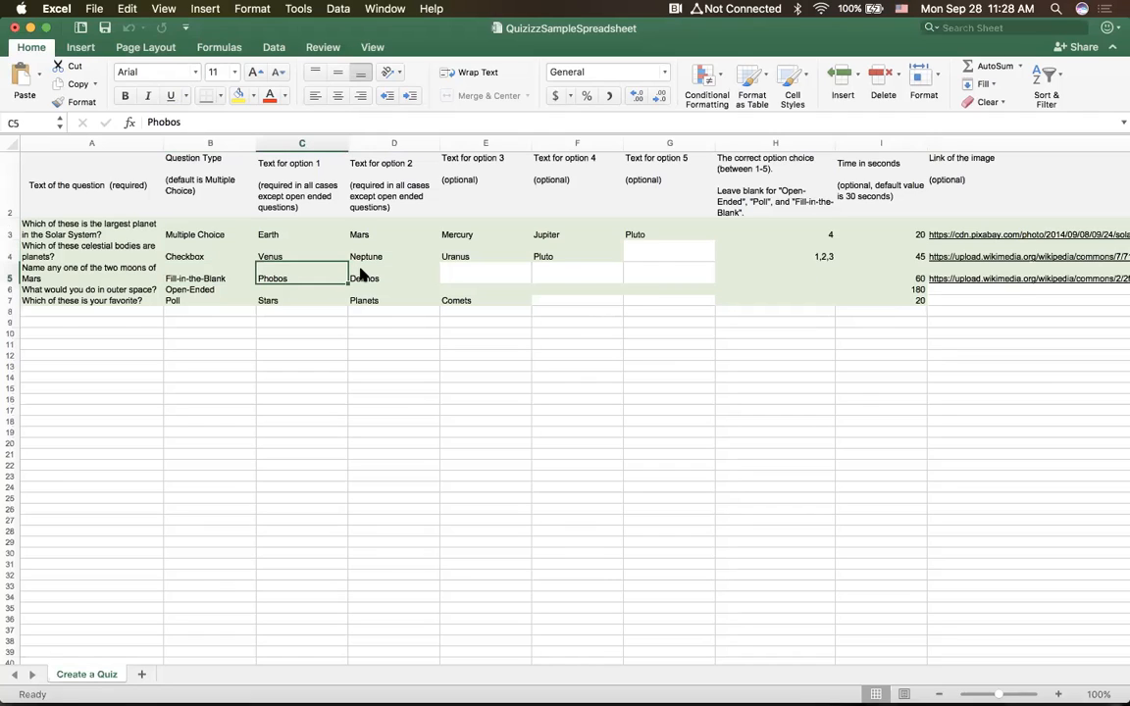
pyautogui.click(383, 275)
pyautogui.click(304, 279)
# Inspect the Poll and Open-Ended sample rows, then close the template and return to the Quizizz editor
pyautogui.click(102, 302)
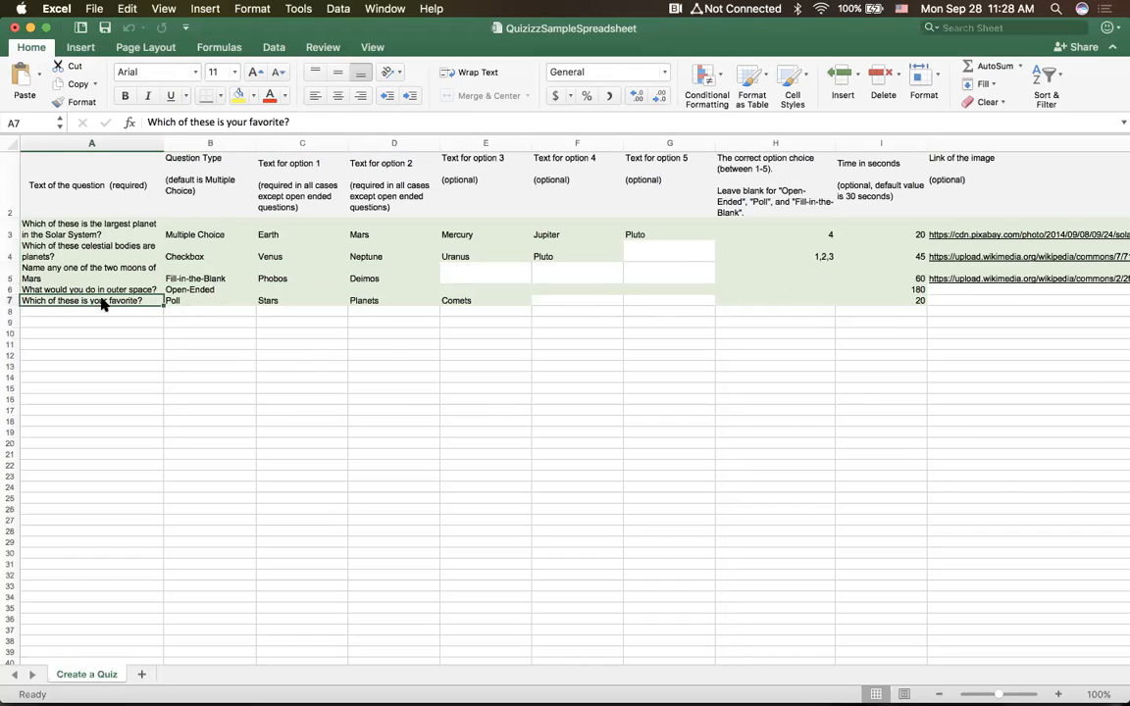
pyautogui.click(191, 302)
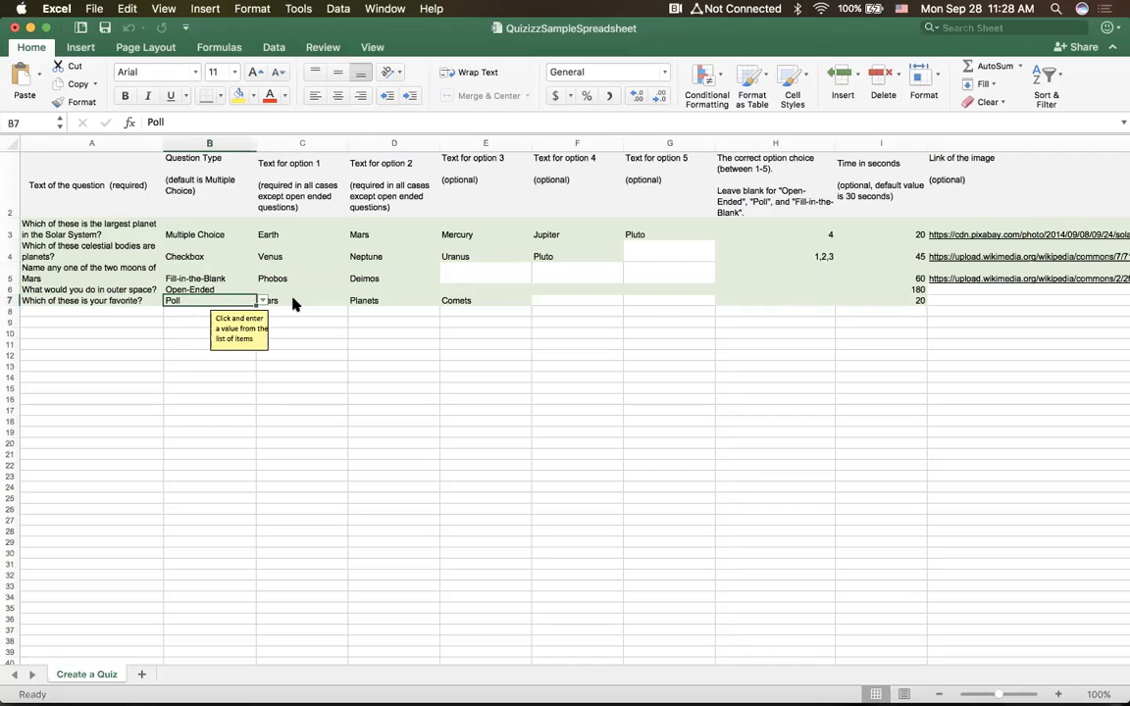
pyautogui.click(292, 304)
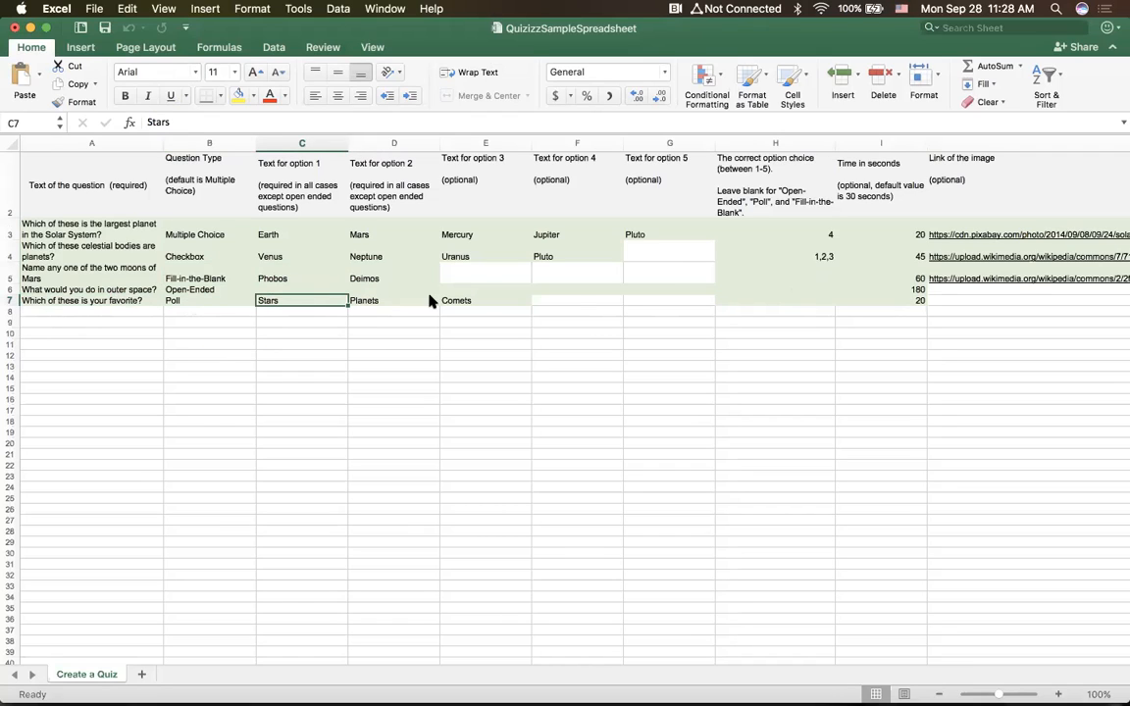
pyautogui.click(201, 290)
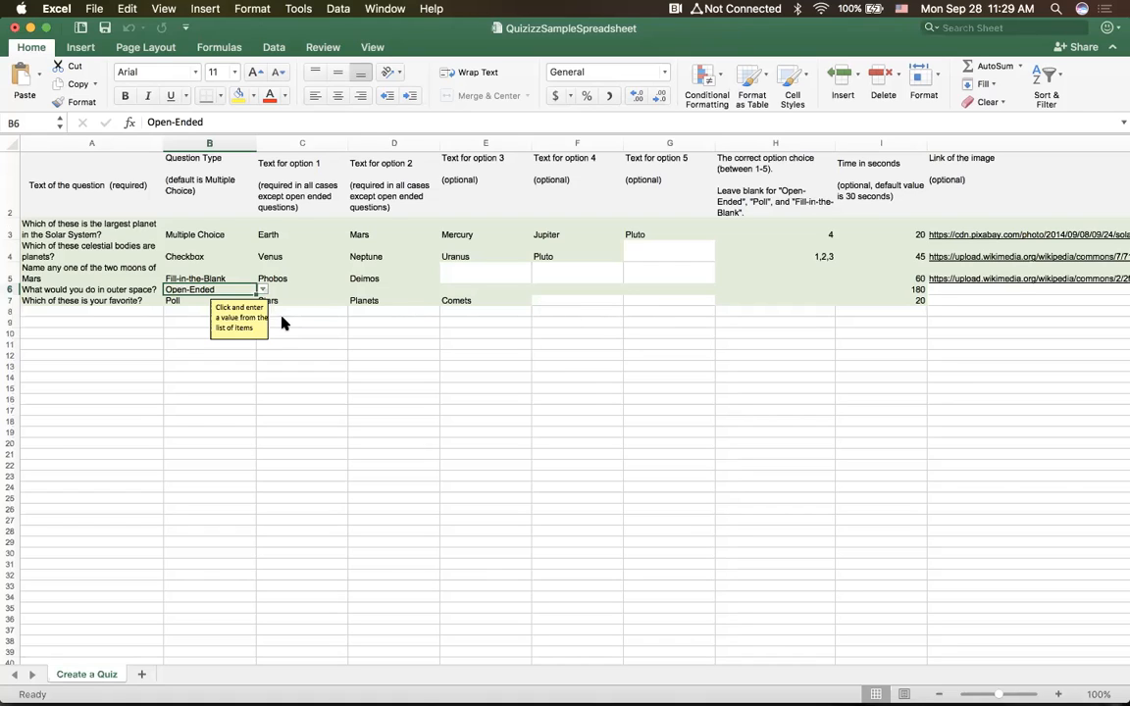
pyautogui.click(14, 27)
pyautogui.click(512, 207)
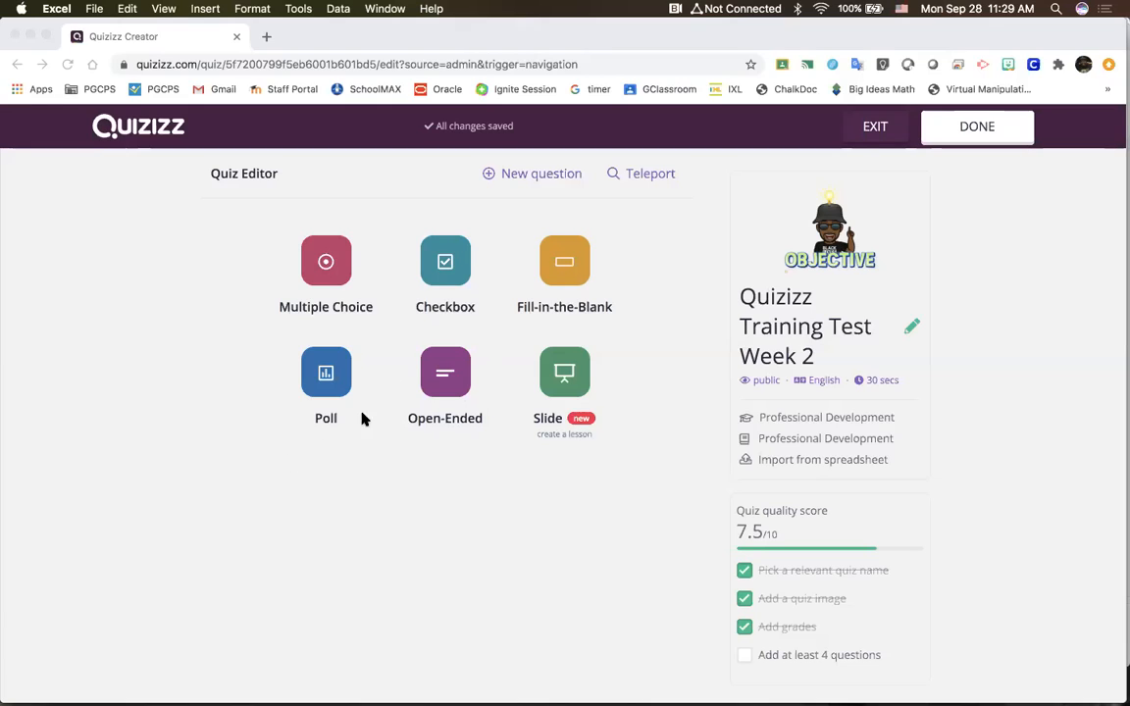
# Open Teleport and preview the questions of the University grade and 2nd - 6th grade Training Quizizz quizzes
pyautogui.click(630, 185)
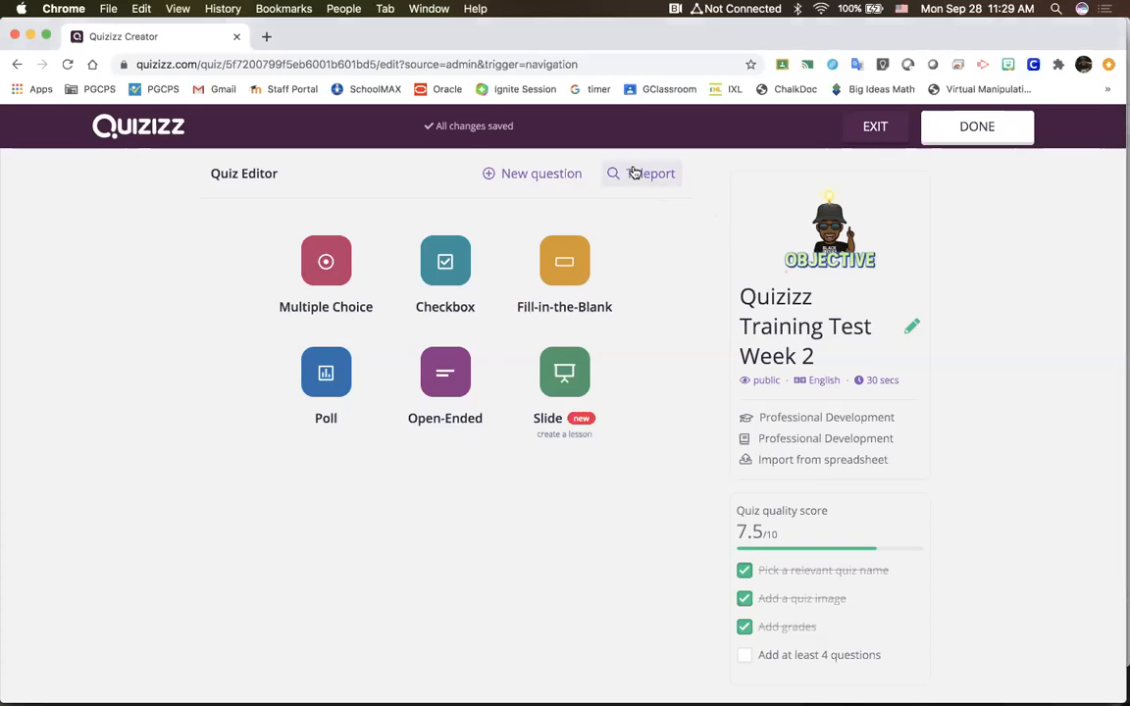
pyautogui.click(636, 174)
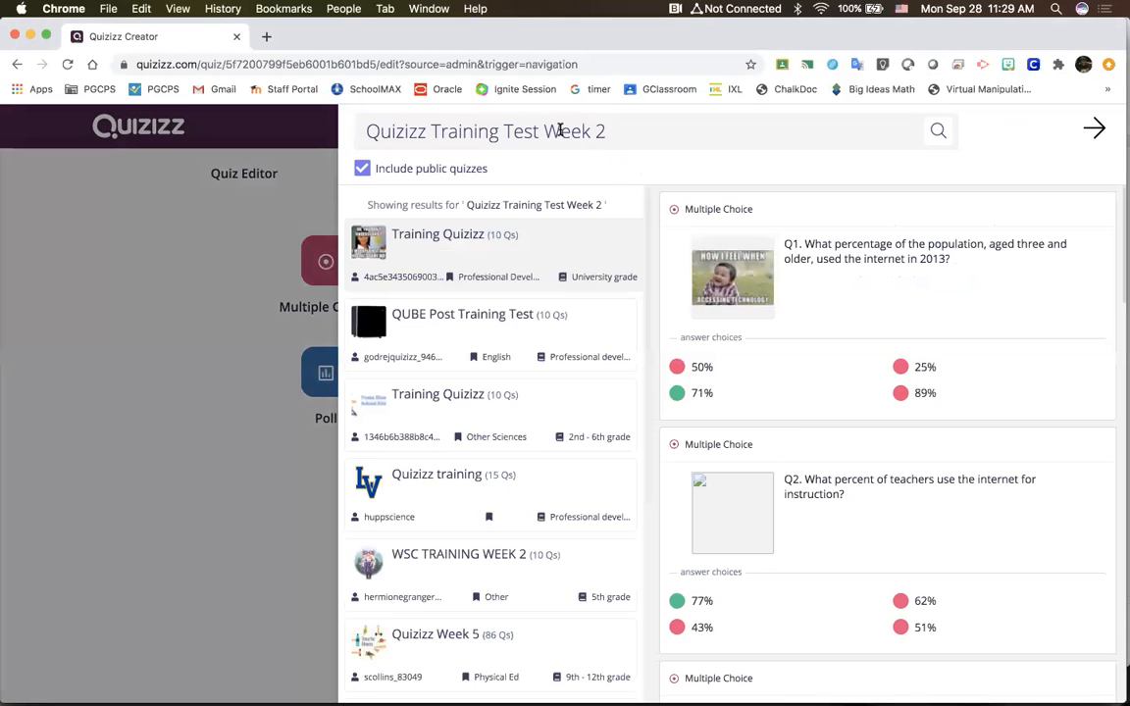
pyautogui.moveTo(858, 262)
pyautogui.moveTo(694, 283)
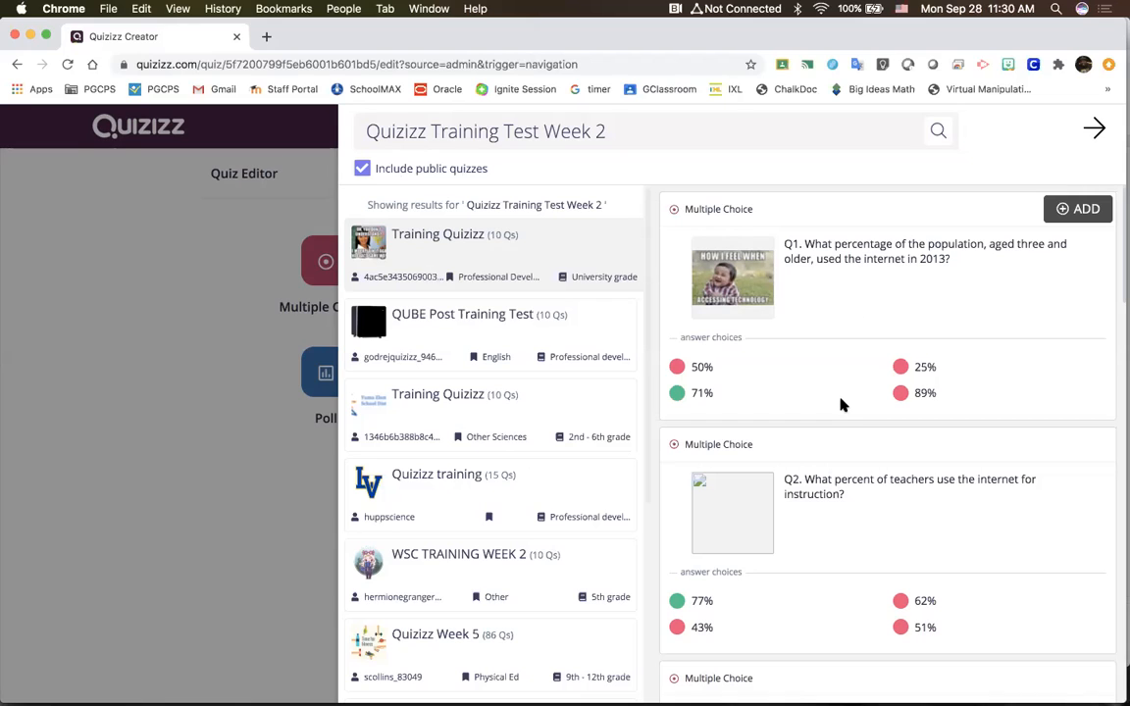
pyautogui.scroll(-3, 841, 406)
pyautogui.scroll(-3, 841, 409)
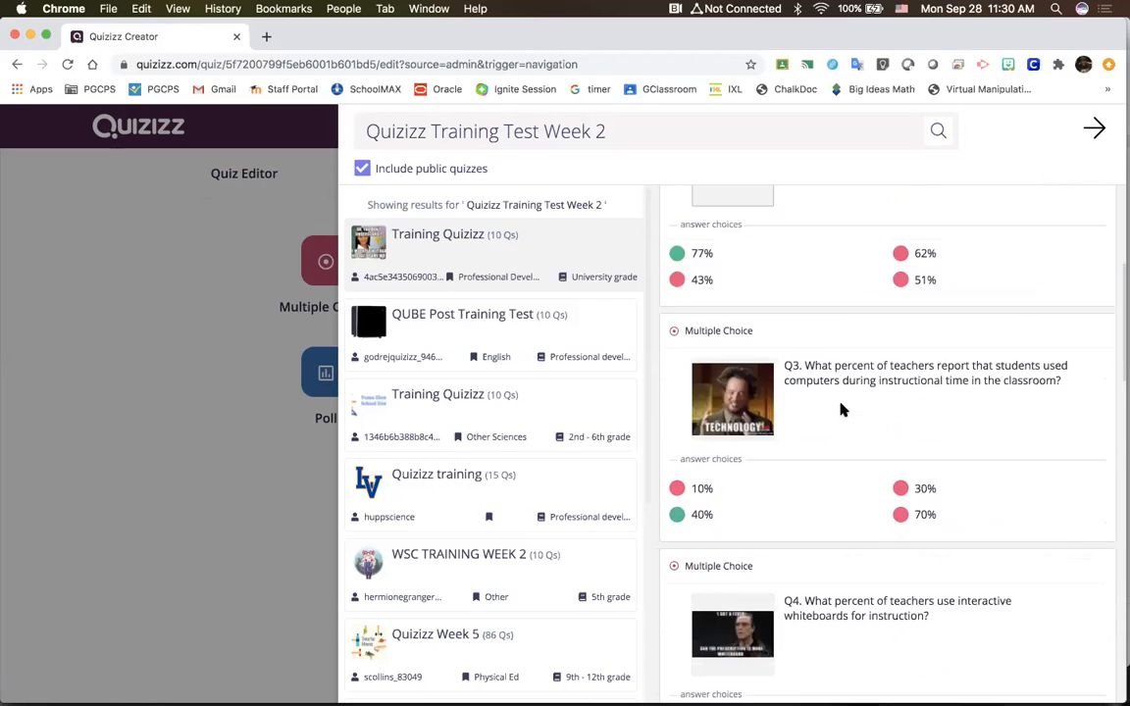
pyautogui.scroll(-5, 841, 409)
pyautogui.scroll(-5, 841, 409)
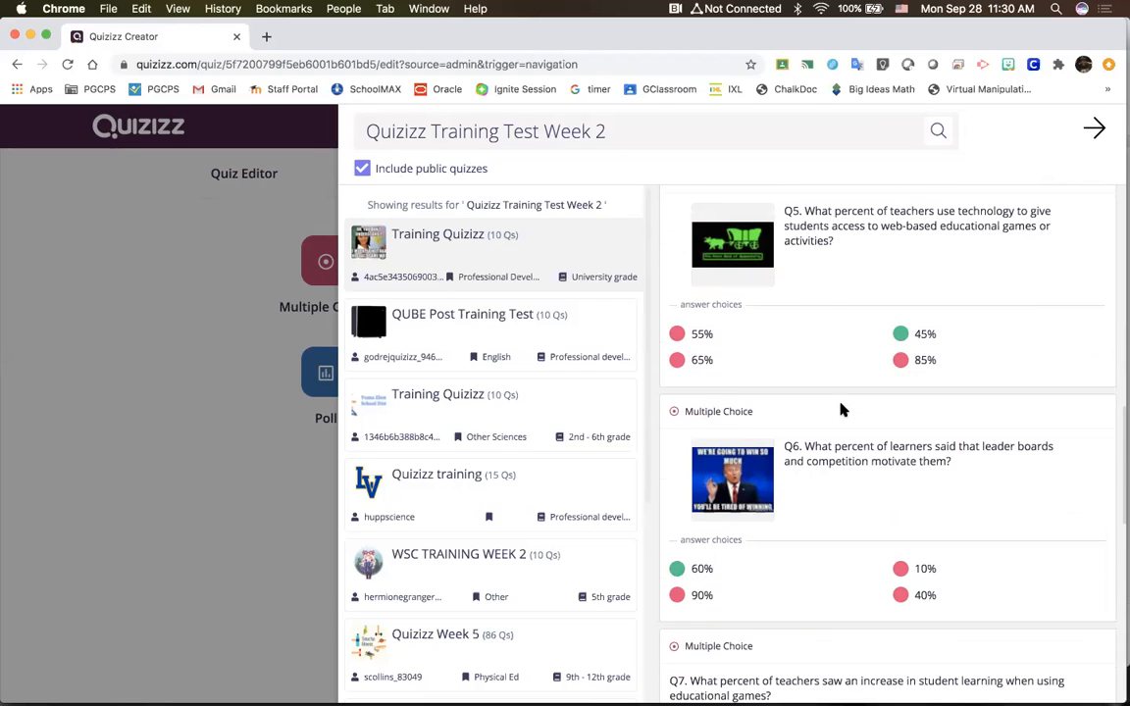
pyautogui.click(480, 404)
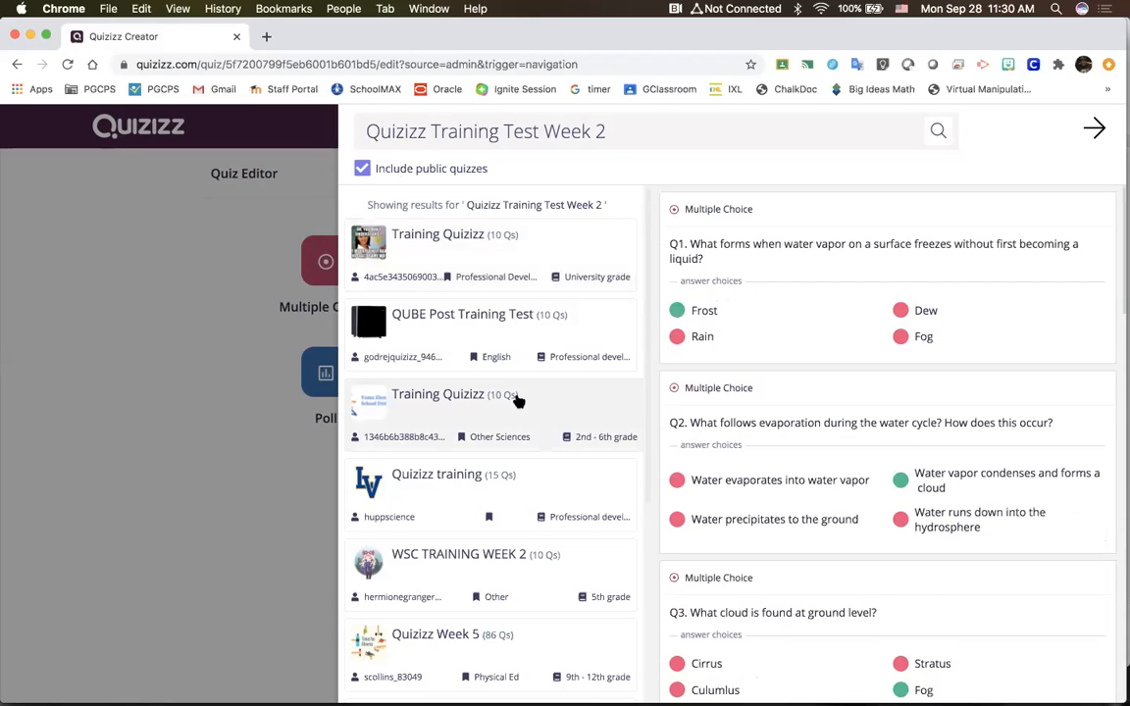
# Search Teleport for quizzes about square root
pyautogui.tripleClick(433, 134)
pyautogui.write('sq')
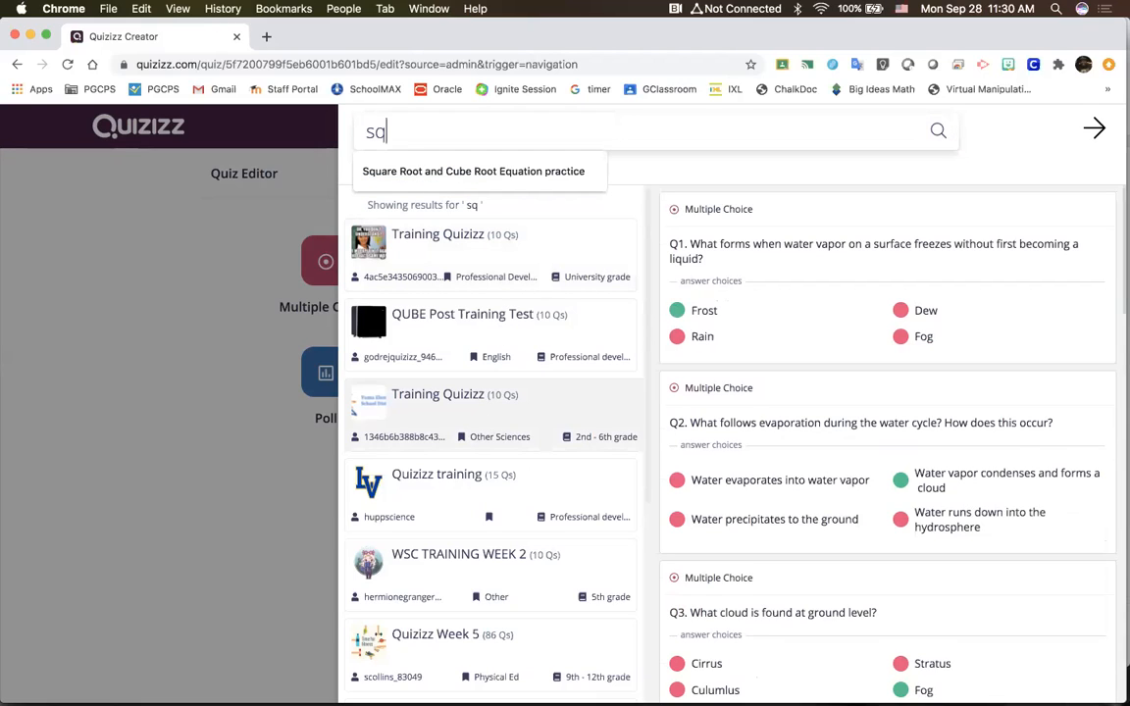
pyautogui.write('uare root')
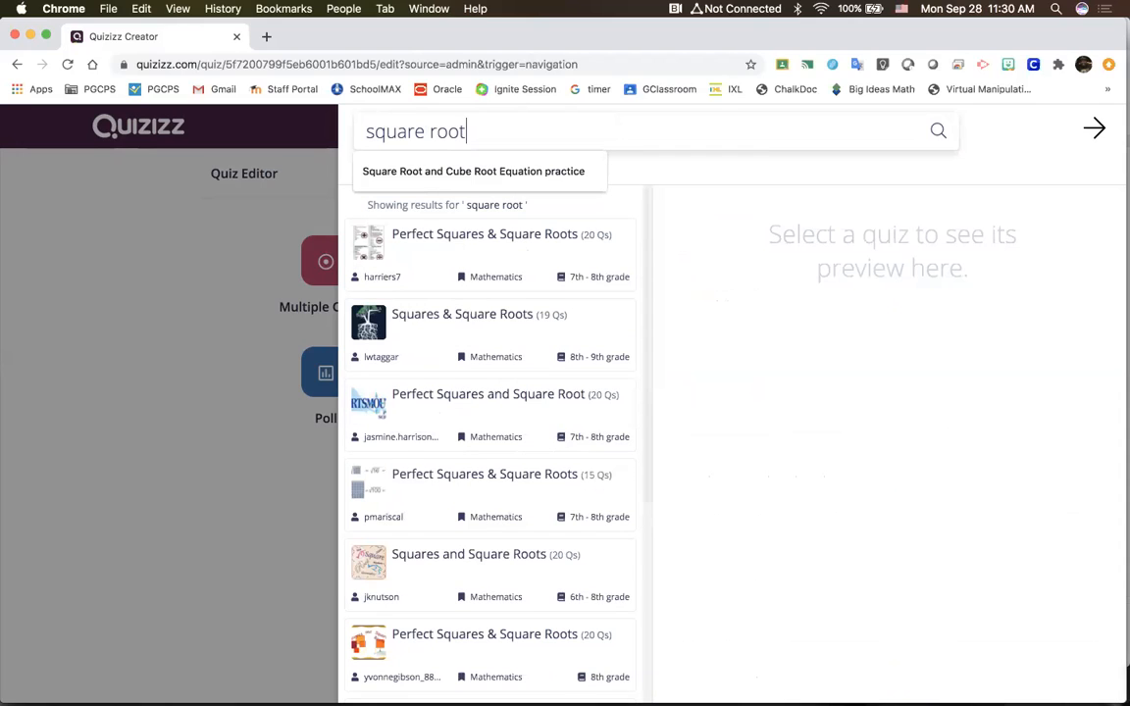
# Preview the 20-question quiz Perfect Squares & Square Roots by harriers7 and teleport its √16 question into the quiz
pyautogui.click(597, 252)
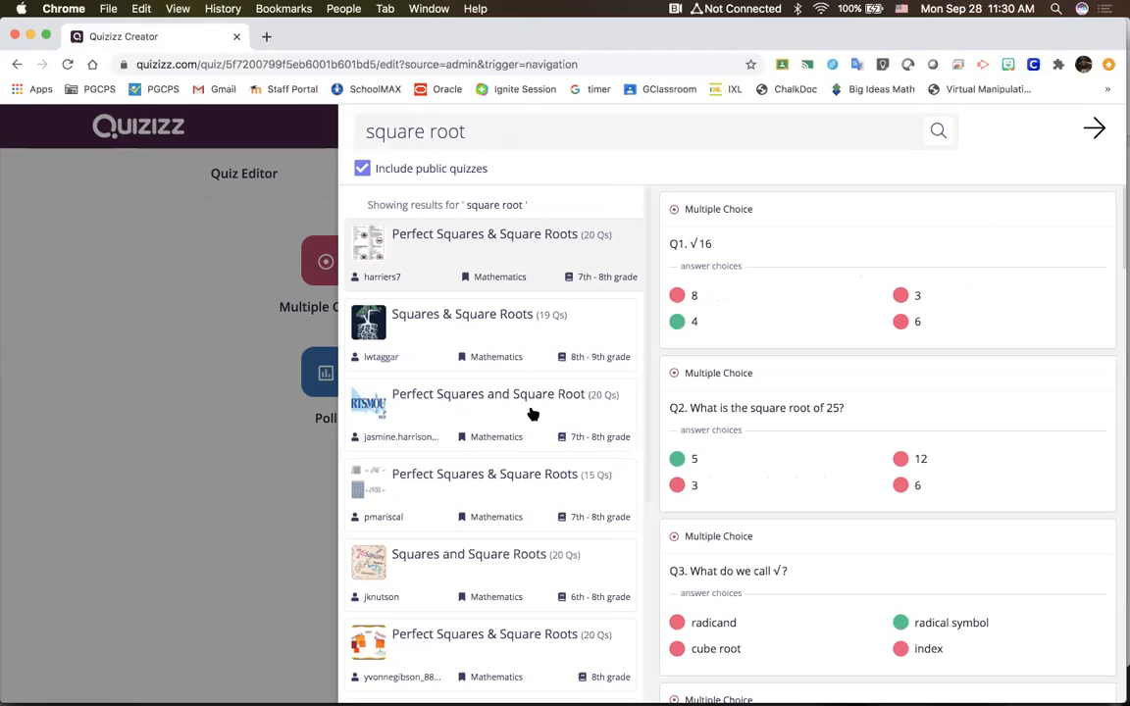
pyautogui.moveTo(670, 338)
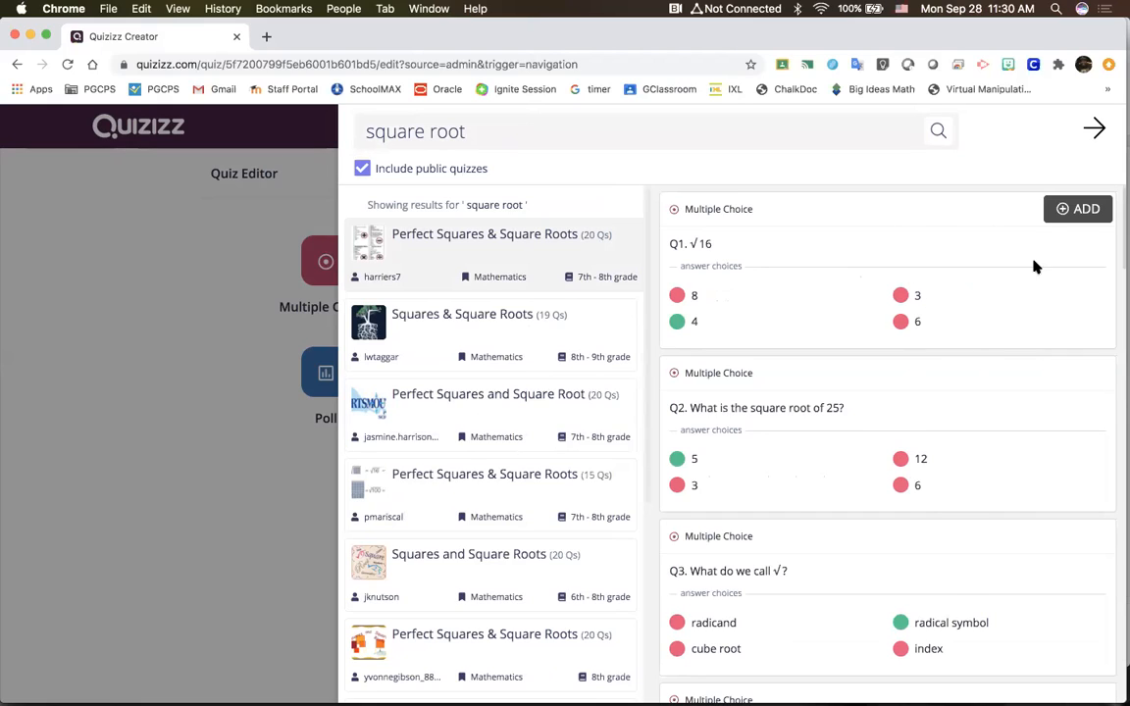
pyautogui.click(1079, 210)
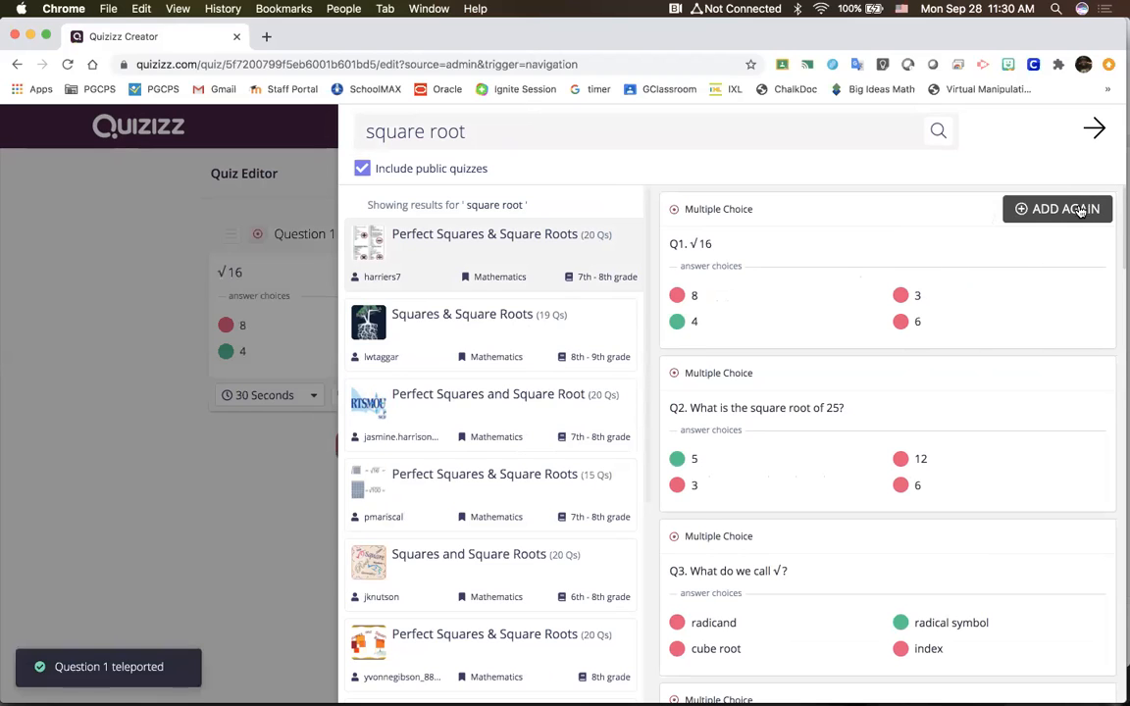
# Teleport the question about which two whole numbers the square root of 277 lies between, and return to the quiz editor
pyautogui.scroll(-5, 976, 469)
pyautogui.scroll(-10, 977, 470)
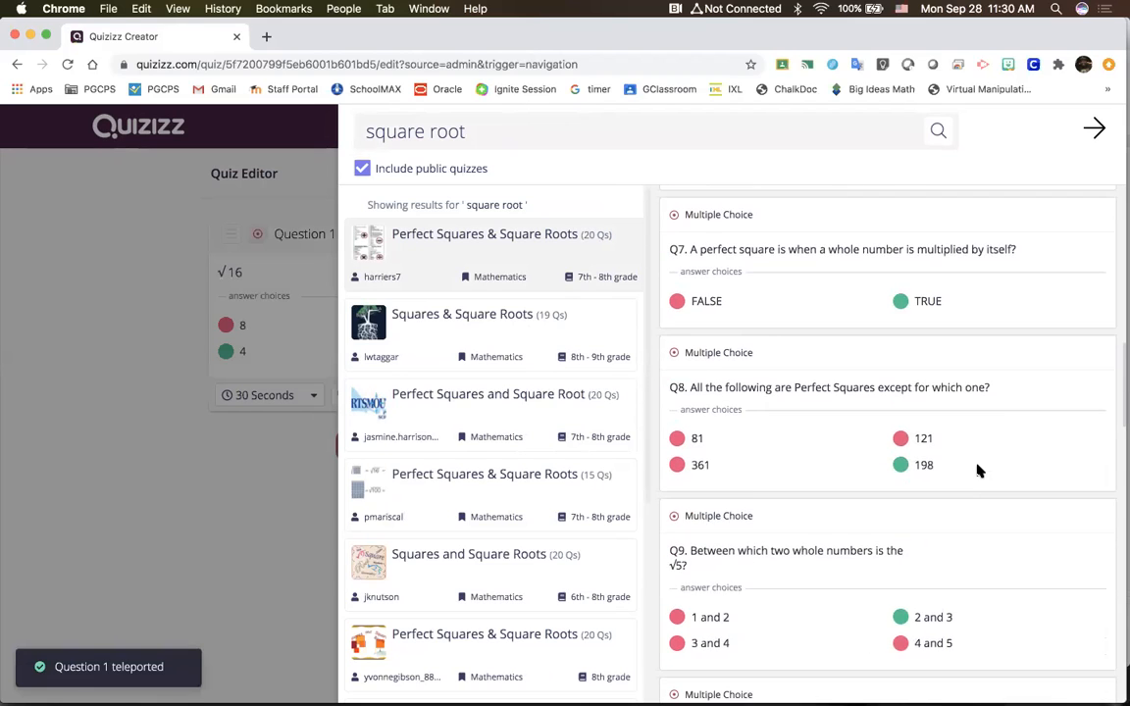
pyautogui.scroll(-4, 977, 471)
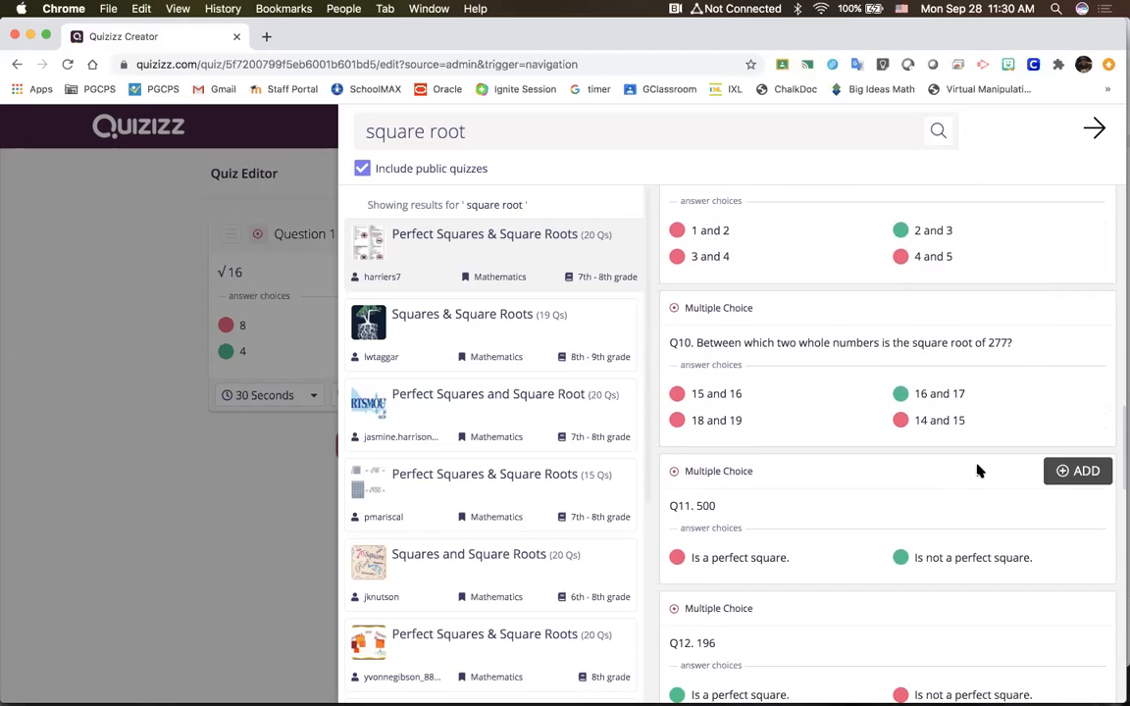
pyautogui.click(1087, 310)
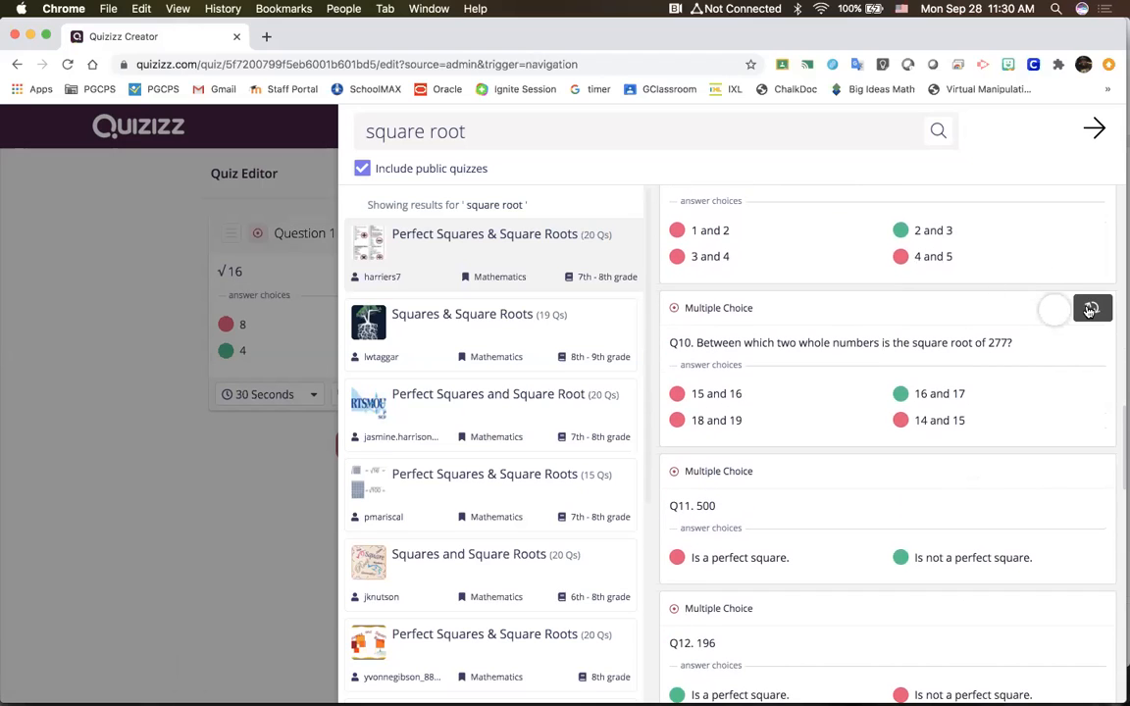
pyautogui.click(142, 385)
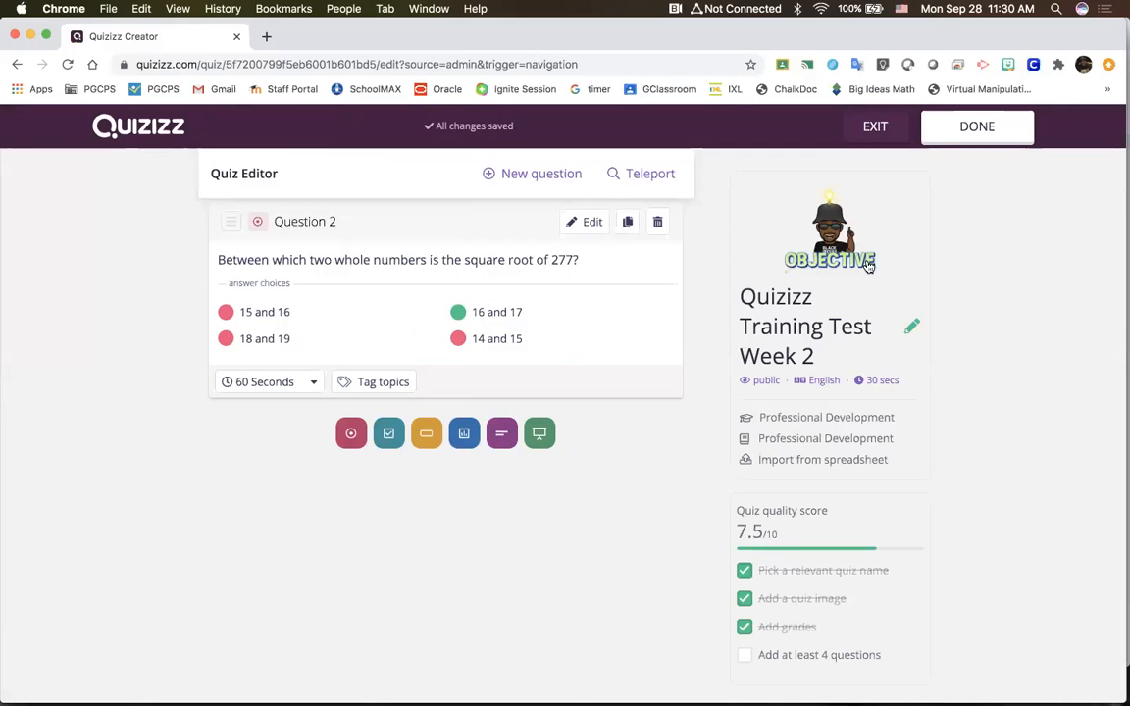
pyautogui.click(668, 182)
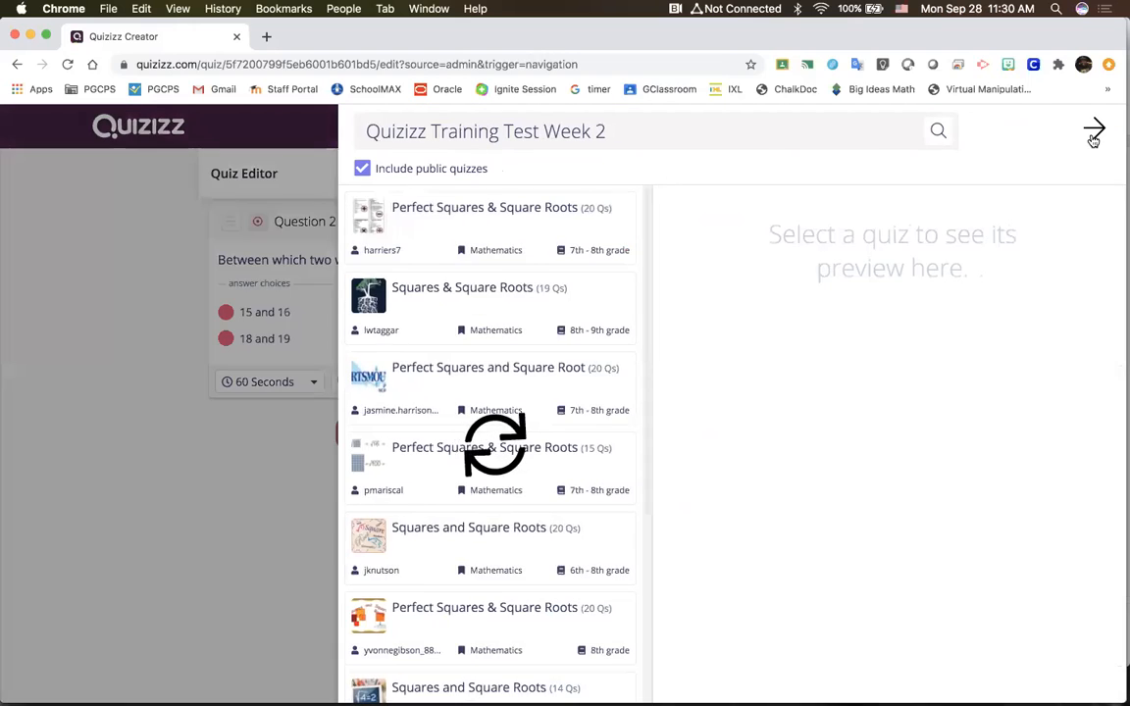
pyautogui.click(1094, 138)
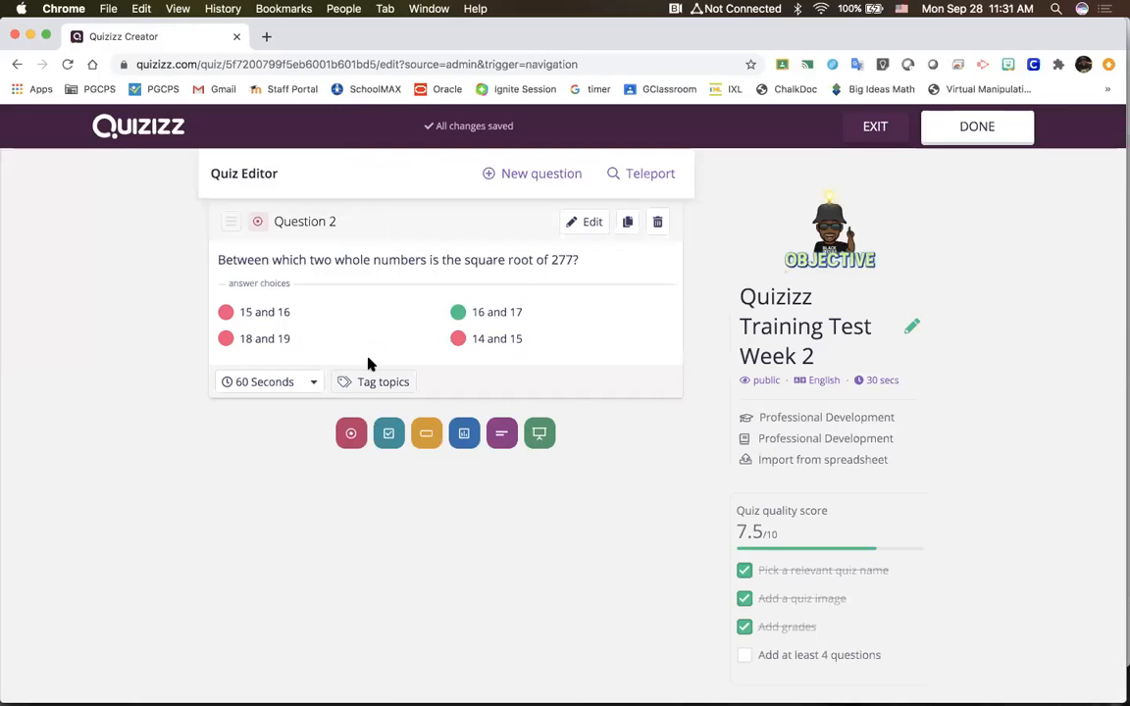
# Review the time limit options available for the √16 question
pyautogui.scroll(5, 391, 328)
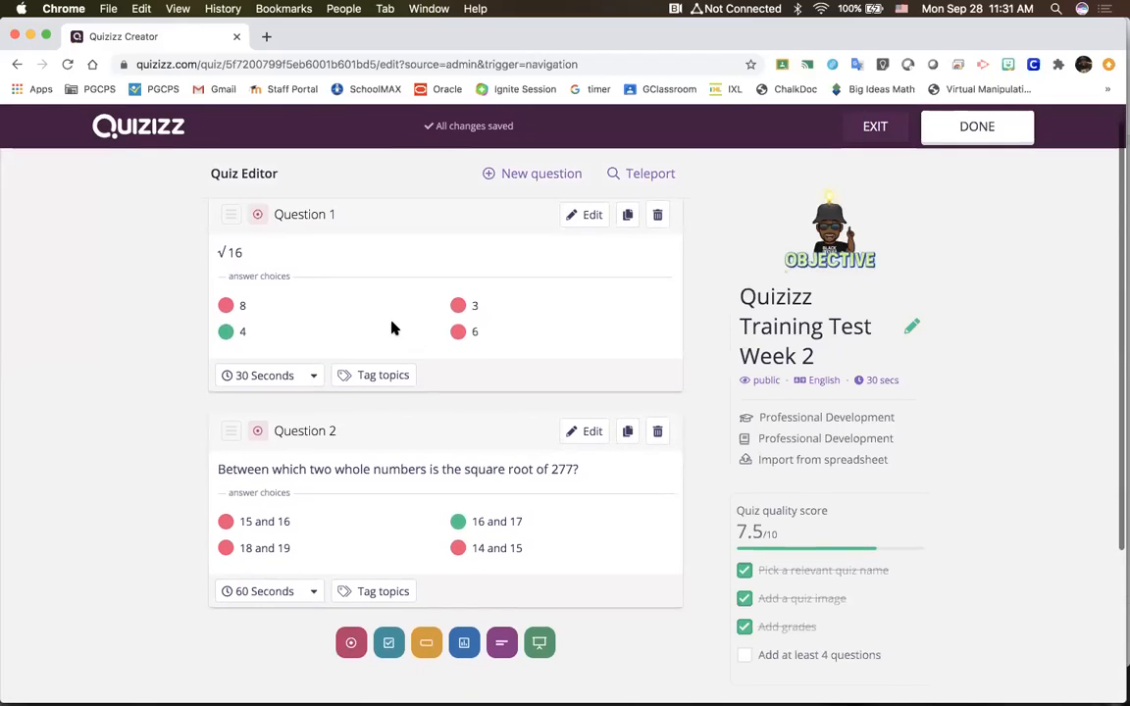
pyautogui.click(315, 384)
pyautogui.scroll(-3, 292, 333)
pyautogui.scroll(3, 294, 338)
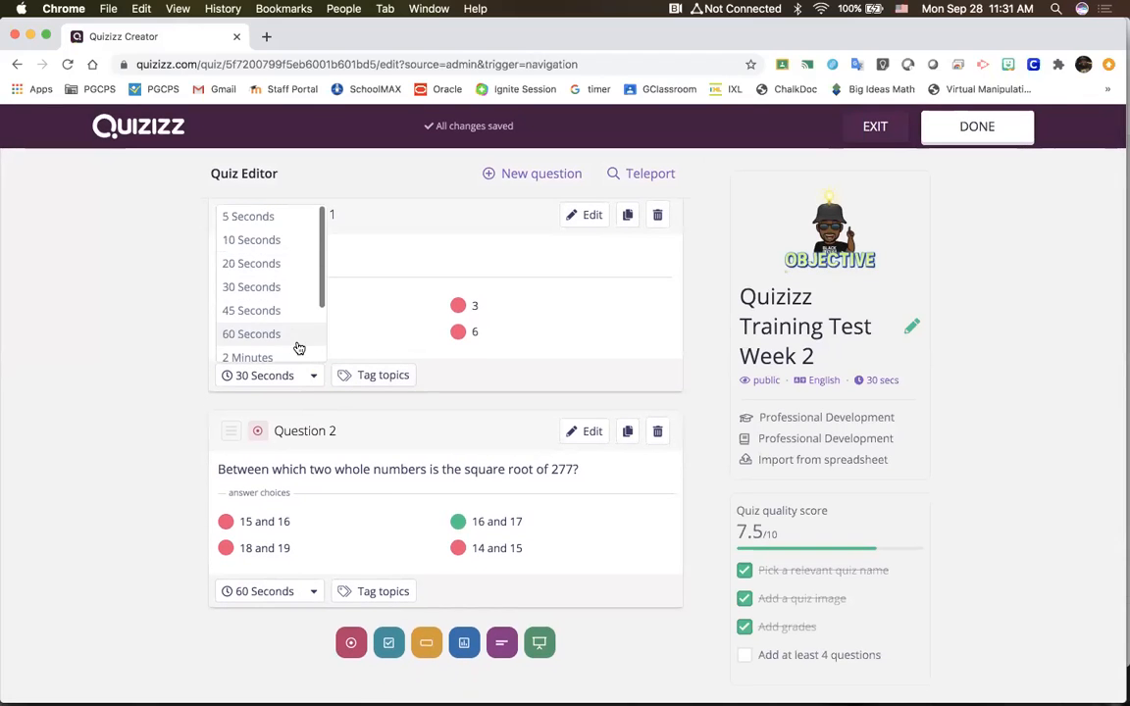
pyautogui.click(469, 380)
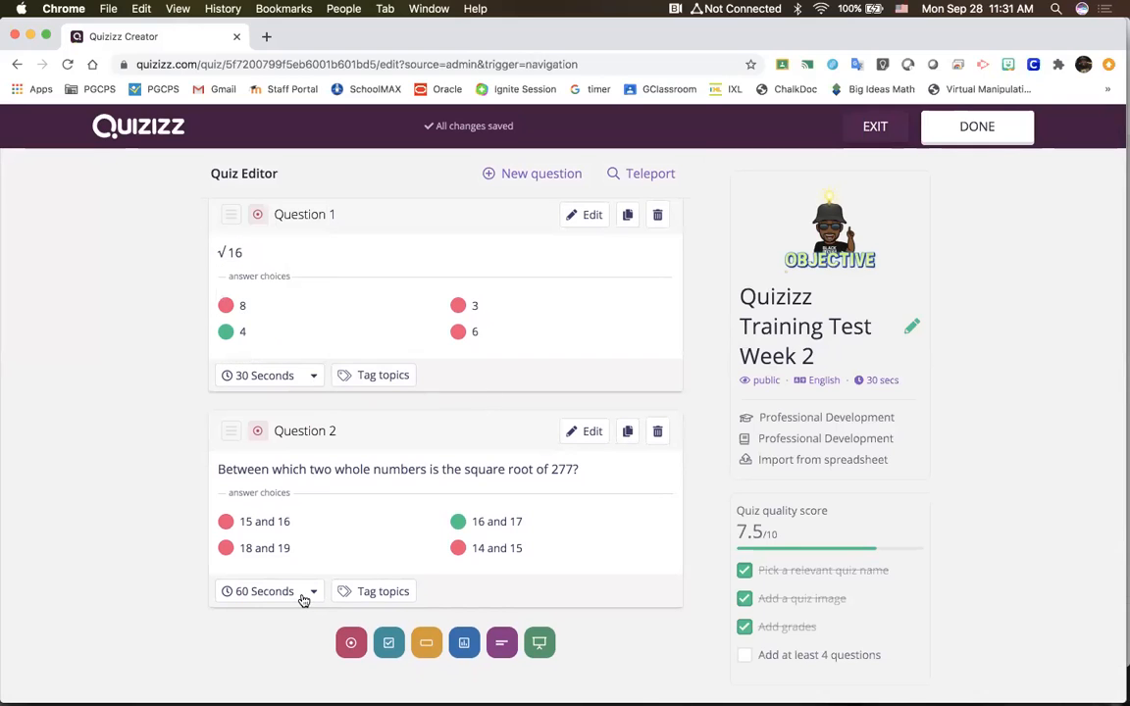
# Tag the √16 question with the topic Square Roots and save the question
pyautogui.click(382, 376)
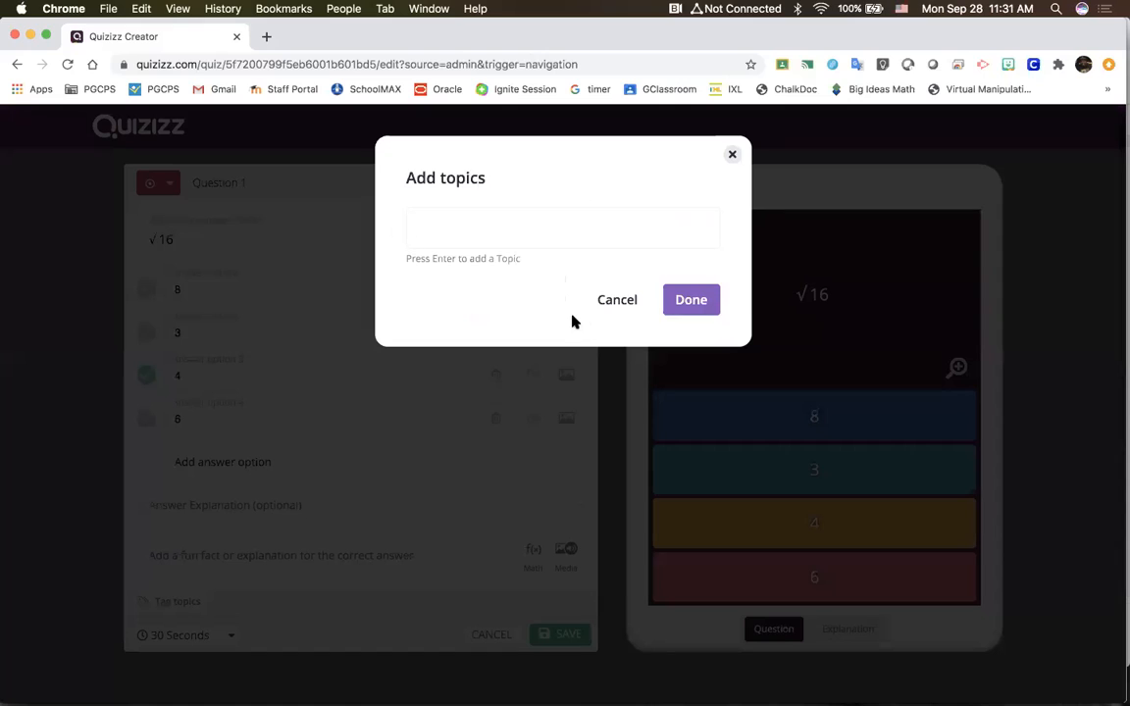
pyautogui.write('Square Roots')
pyautogui.click(700, 311)
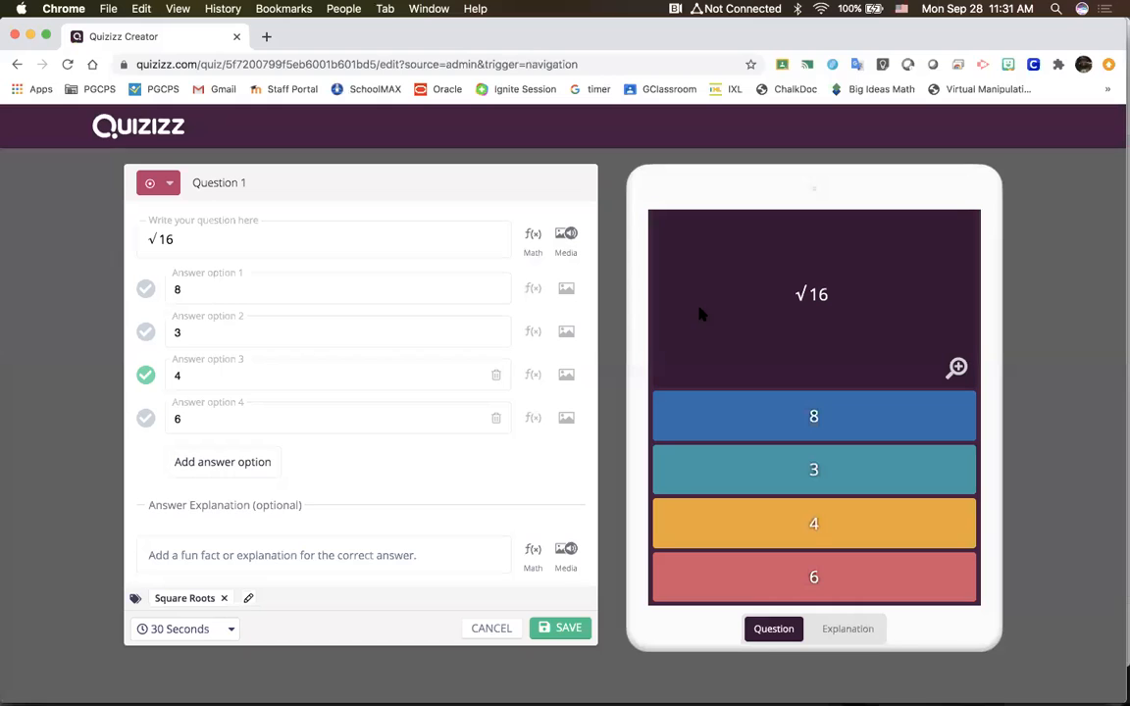
pyautogui.click(564, 636)
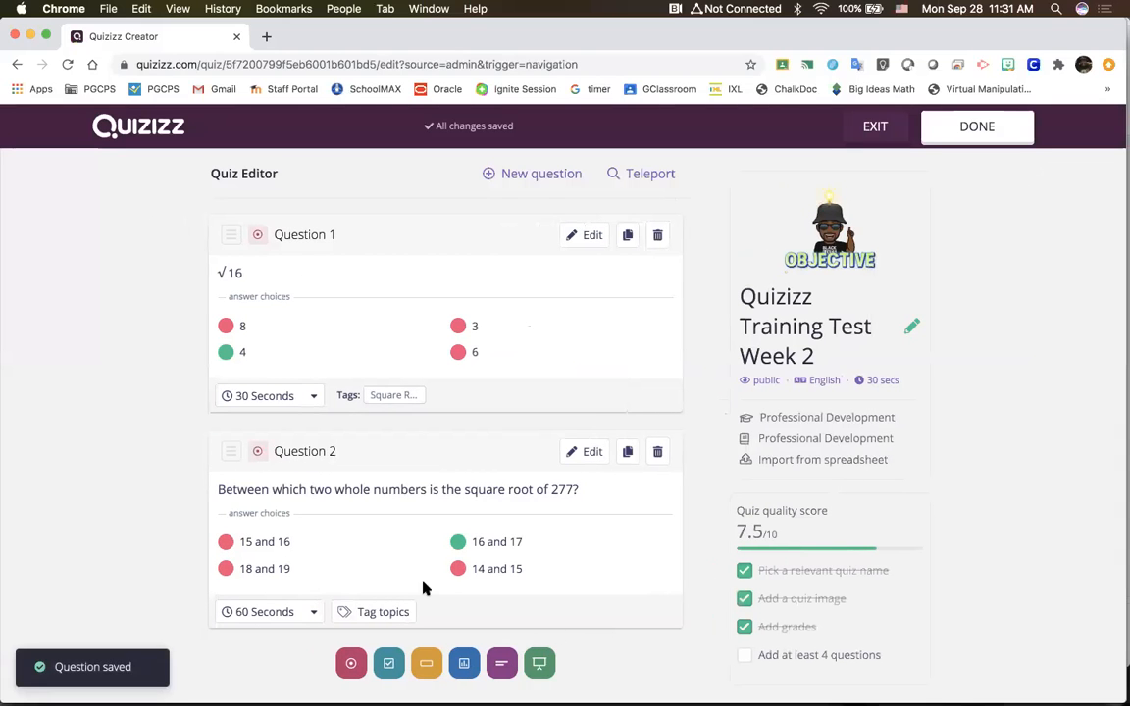
# Tag the square root of 277 question with the existing topic Square Roots and save it
pyautogui.click(365, 609)
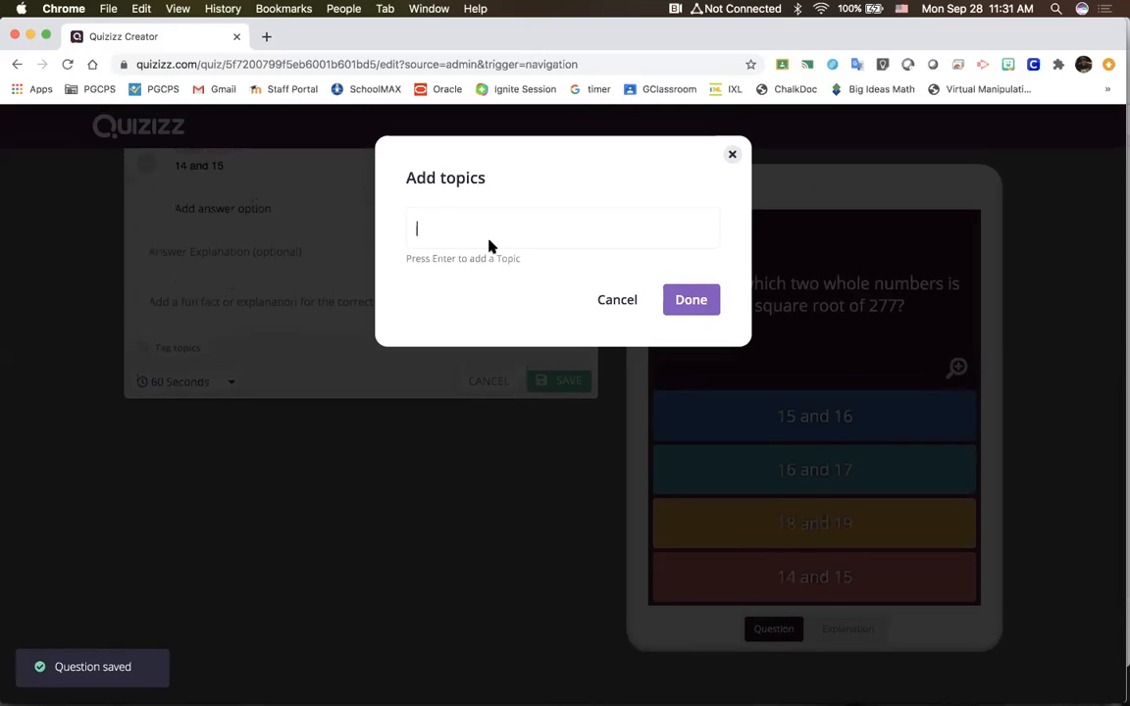
pyautogui.write('Squ')
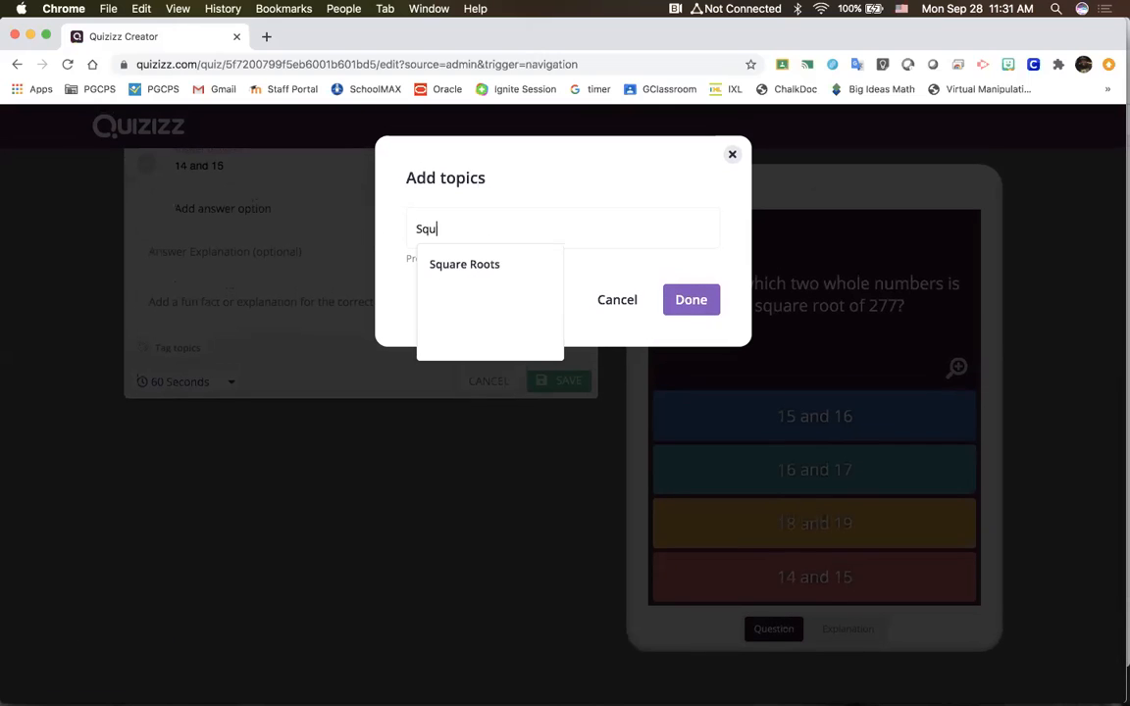
pyautogui.click(475, 262)
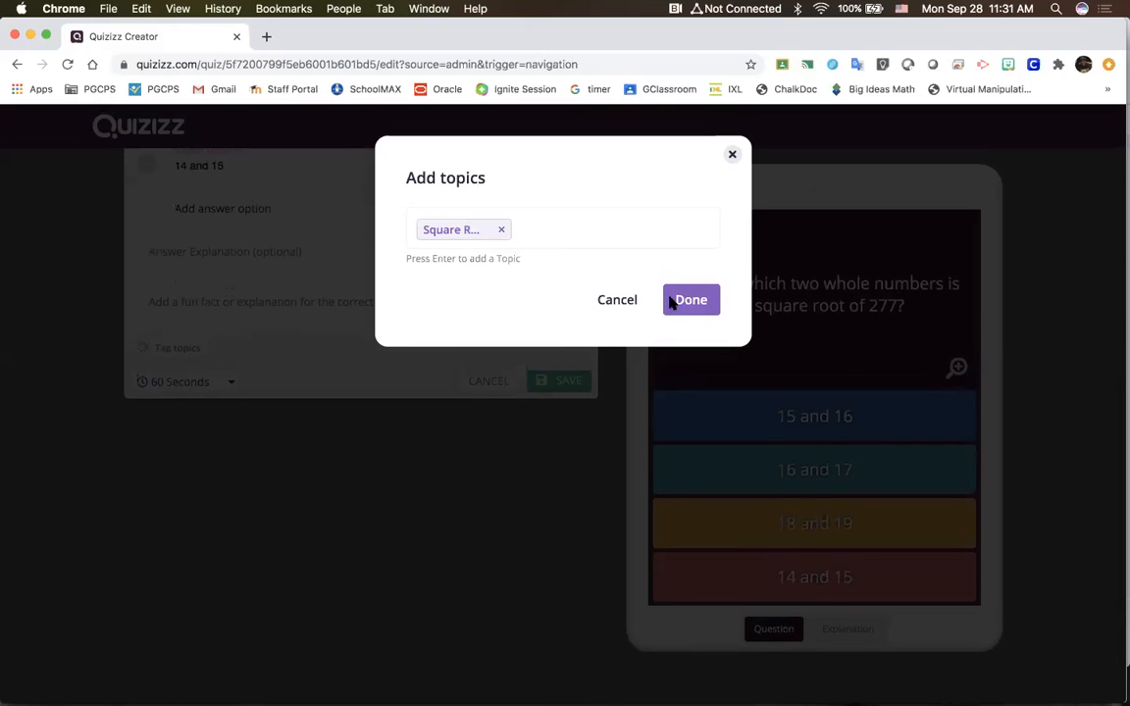
pyautogui.click(696, 304)
pyautogui.click(568, 382)
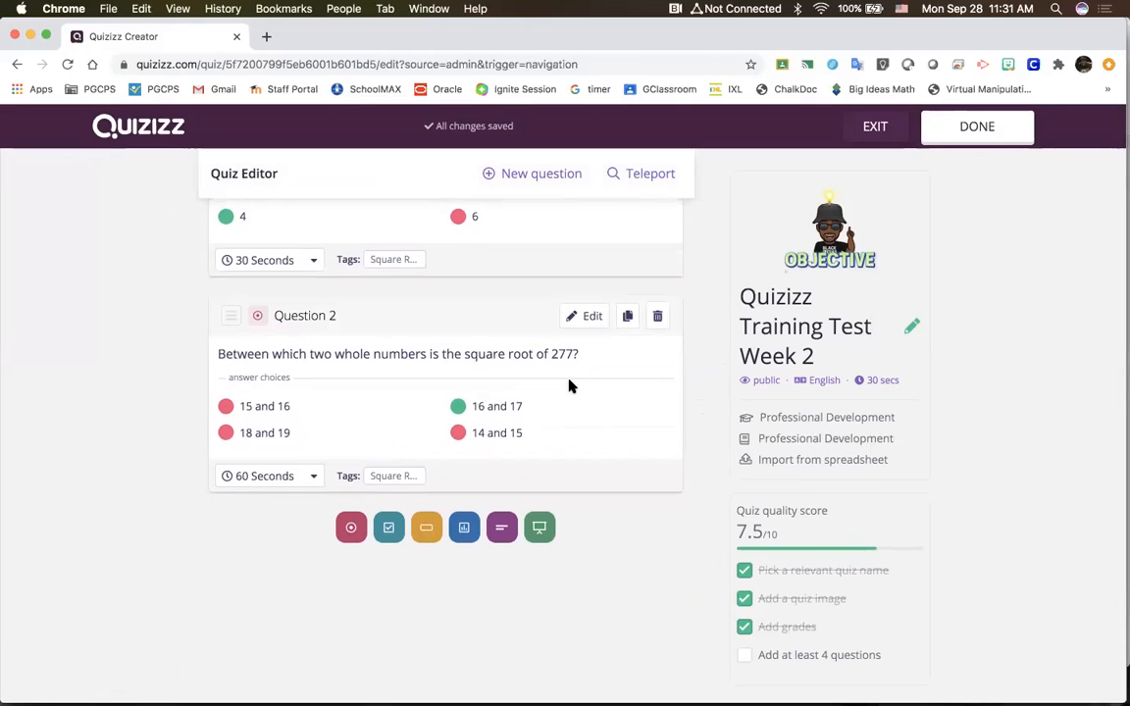
# Start a new multiple-choice question as Question 3 and review the question types it could be switched to
pyautogui.click(350, 528)
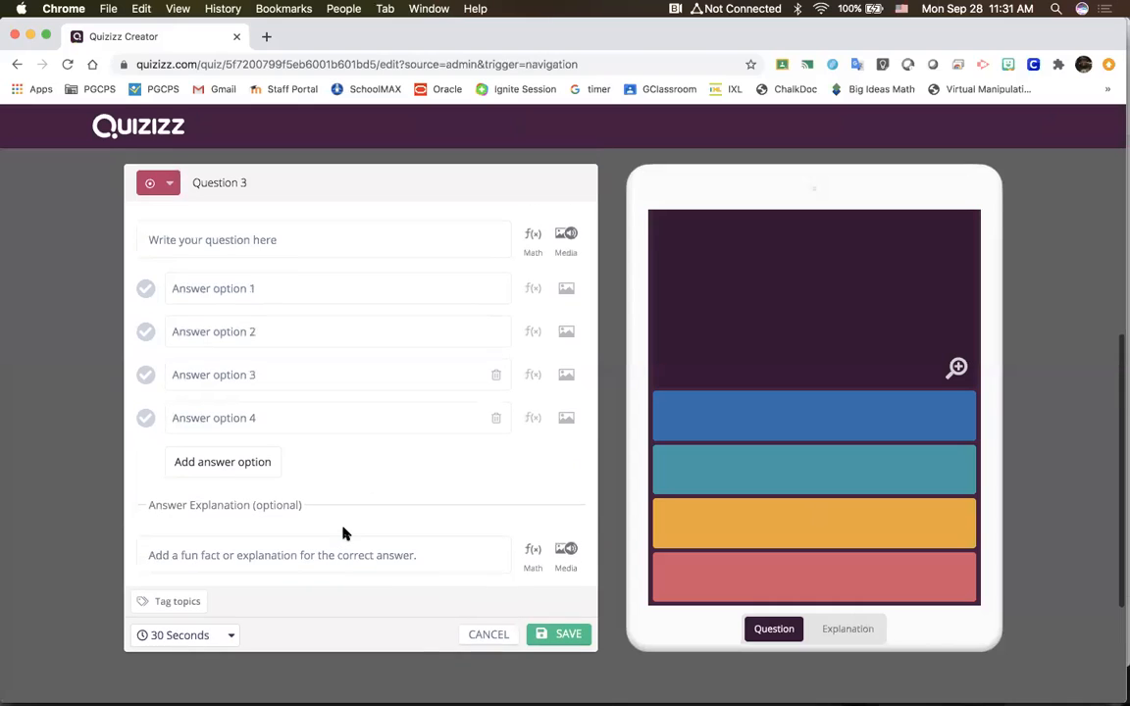
pyautogui.click(170, 186)
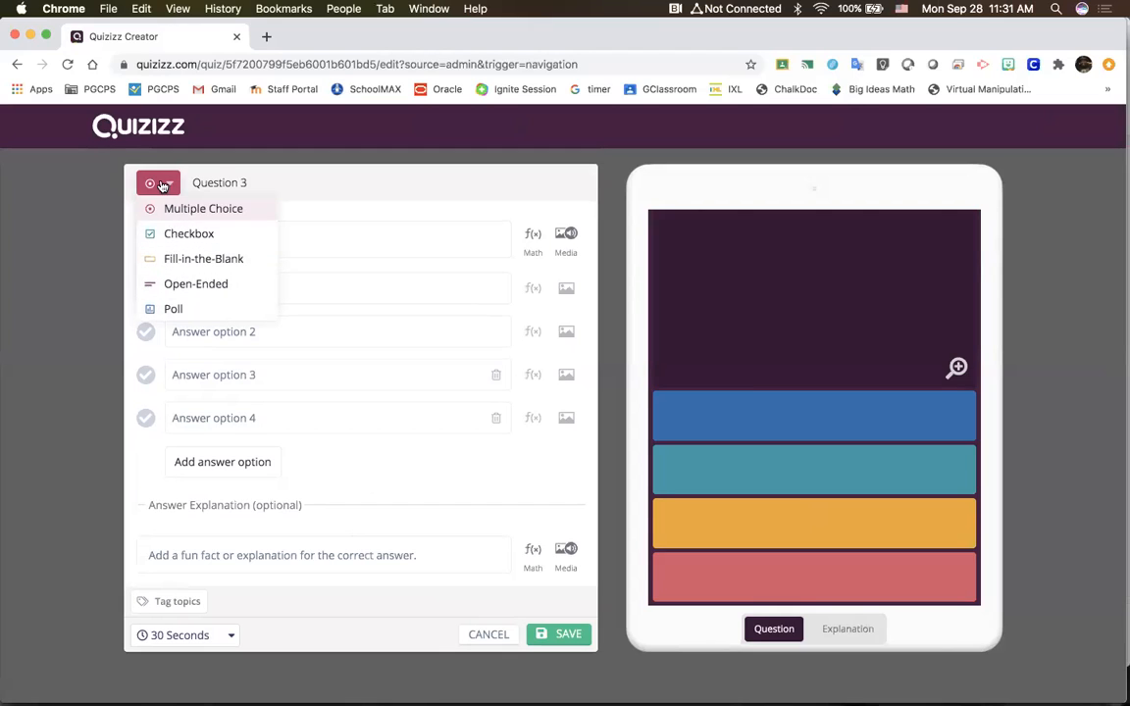
pyautogui.click(241, 178)
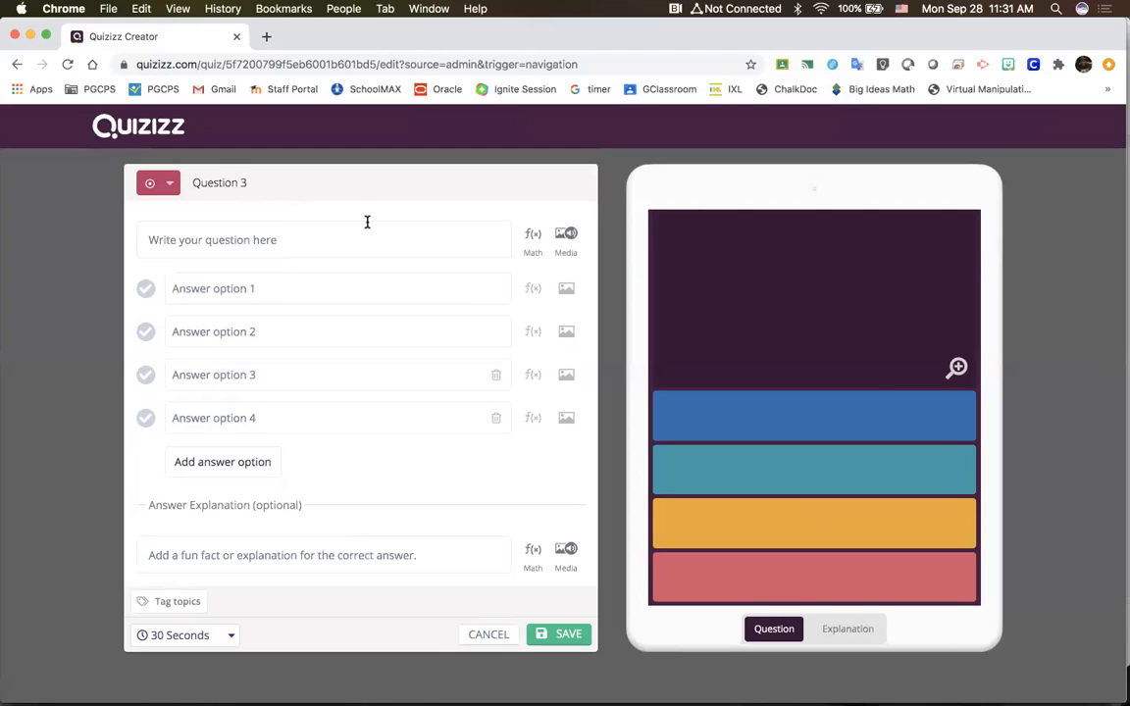
pyautogui.click(457, 240)
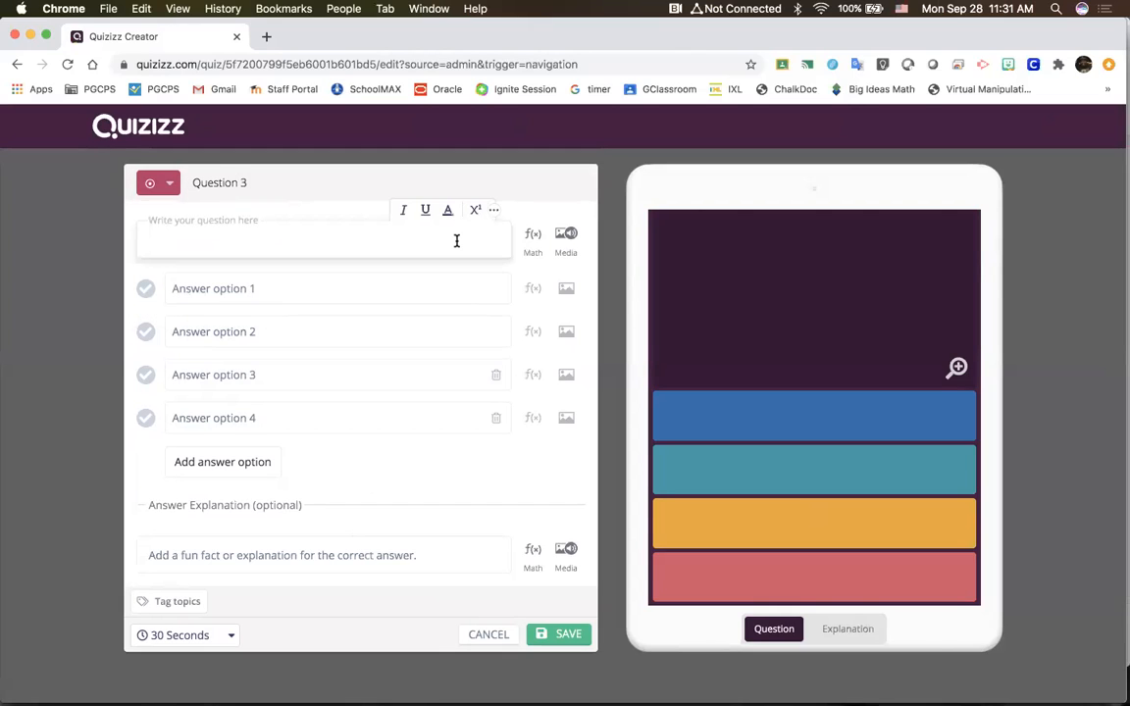
# Open the media options for Question 3 and review the image, video and audio choices
pyautogui.click(562, 236)
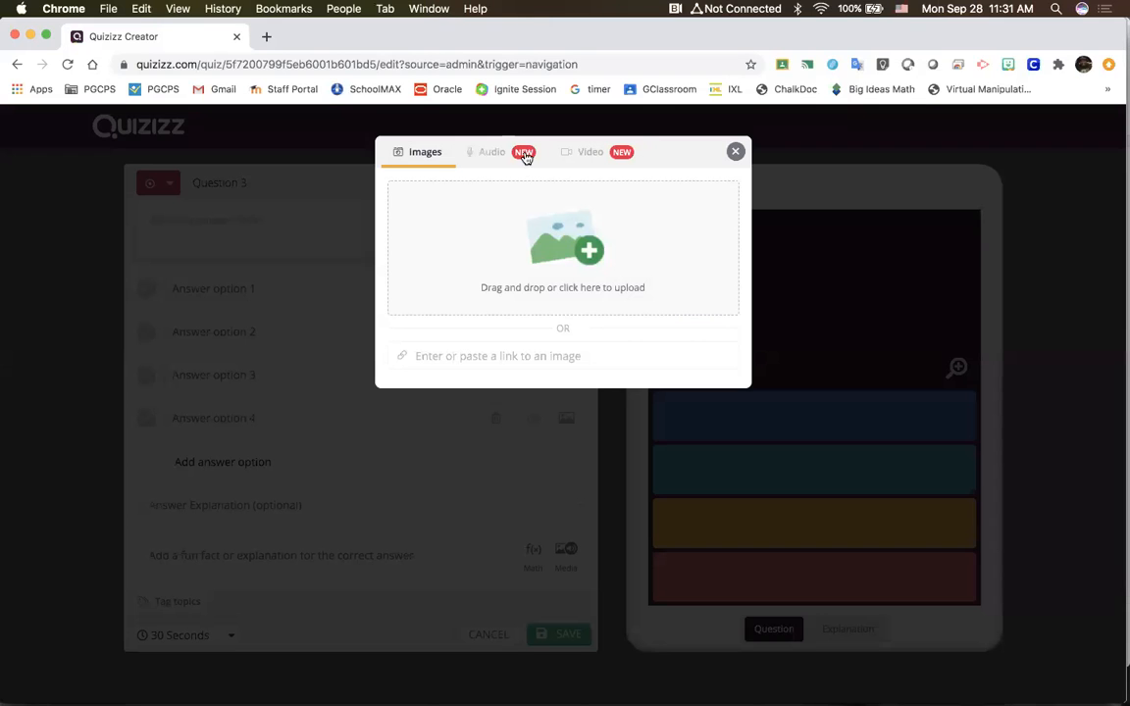
pyautogui.click(614, 164)
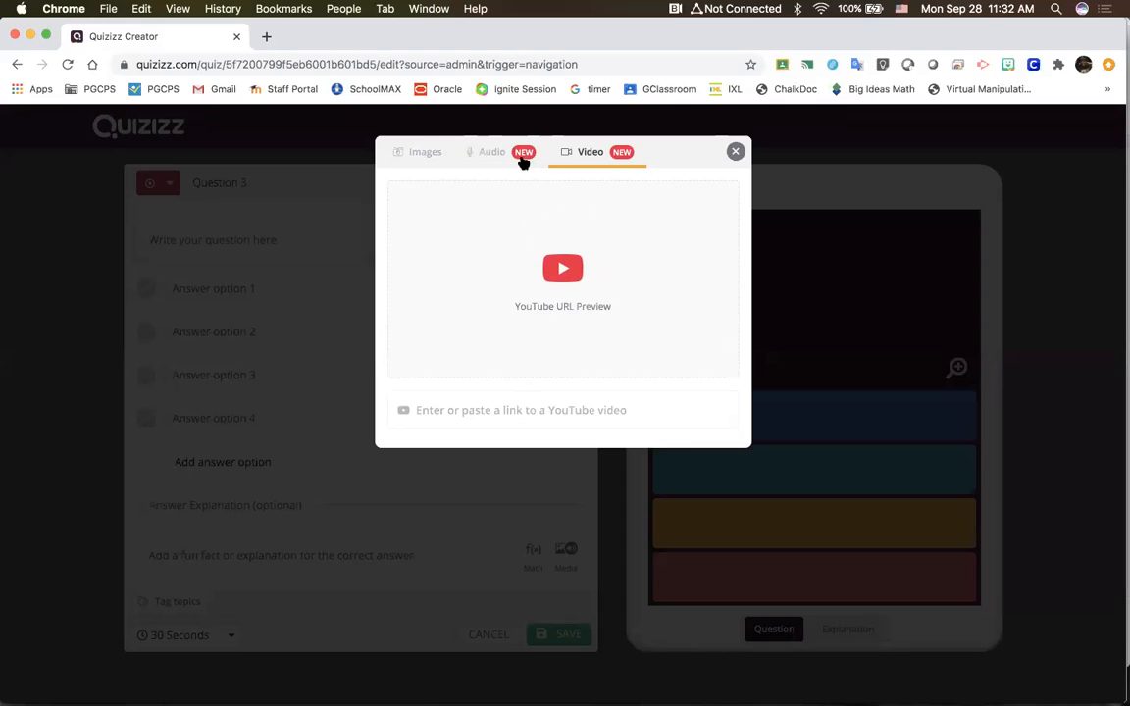
pyautogui.click(471, 148)
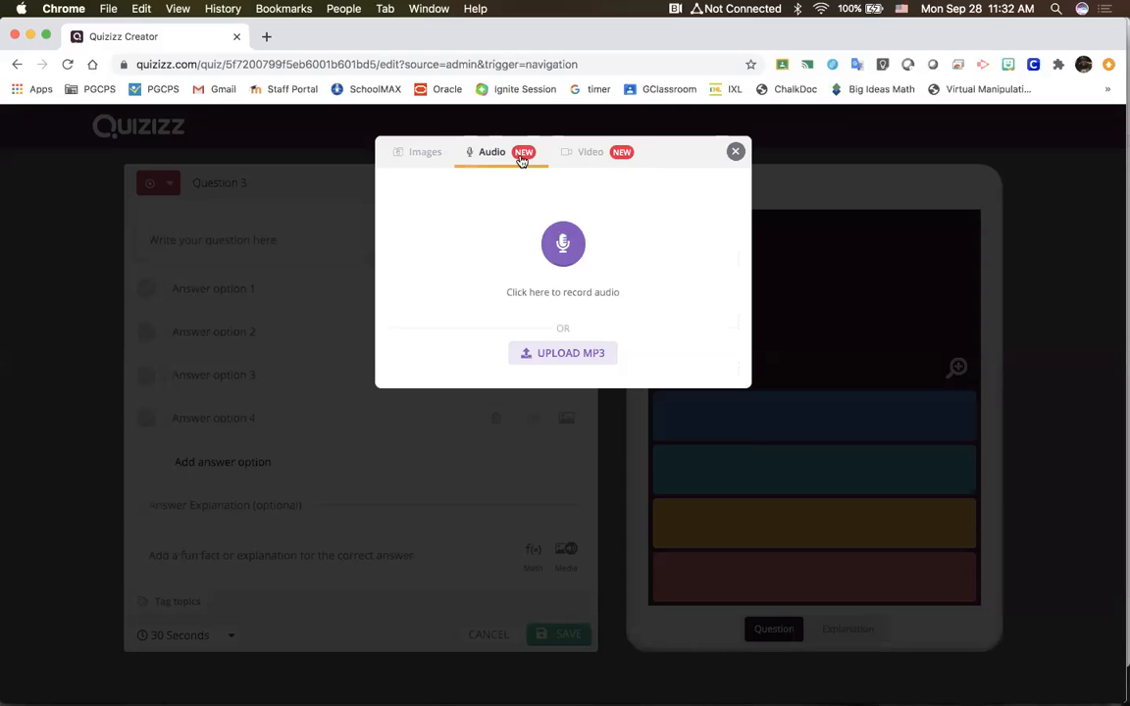
# Record an audio clip of about 3 seconds for Question 3, play it back and save it to the question
pyautogui.click(574, 257)
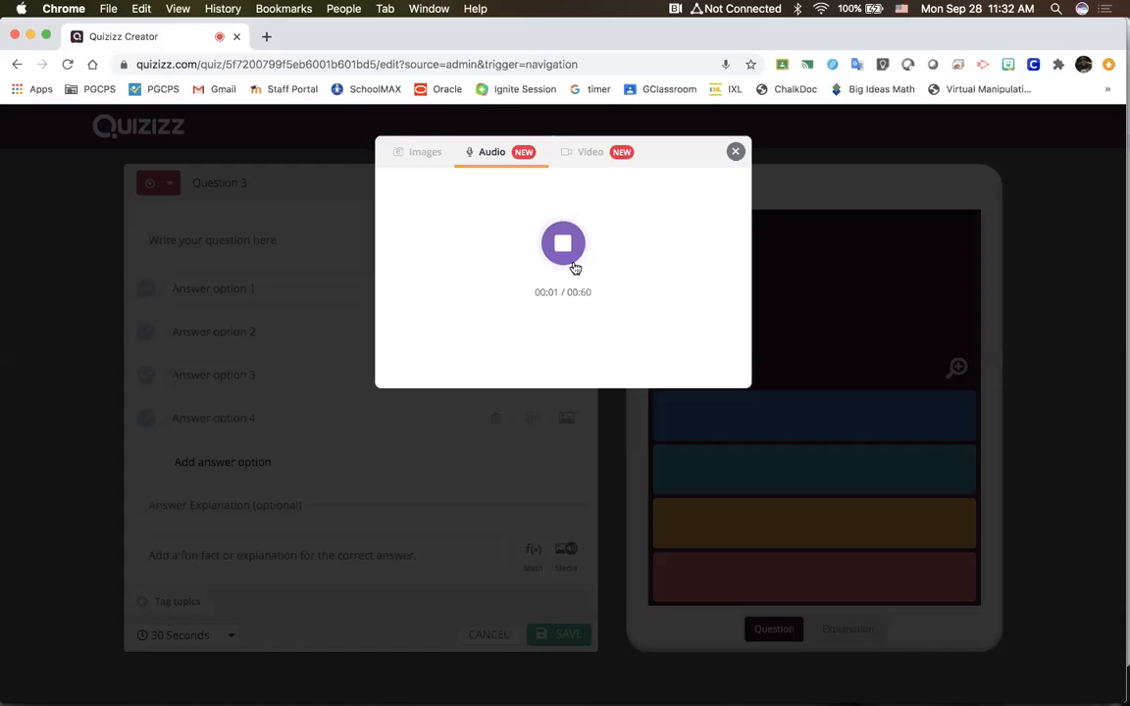
pyautogui.click(575, 268)
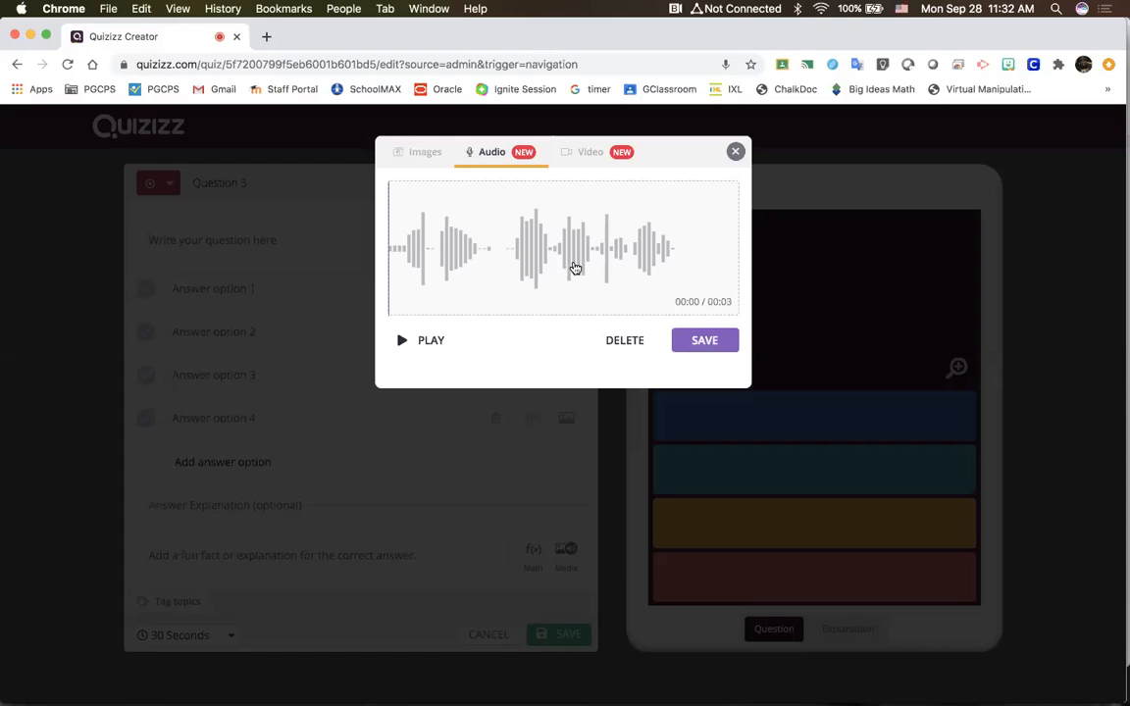
pyautogui.click(416, 347)
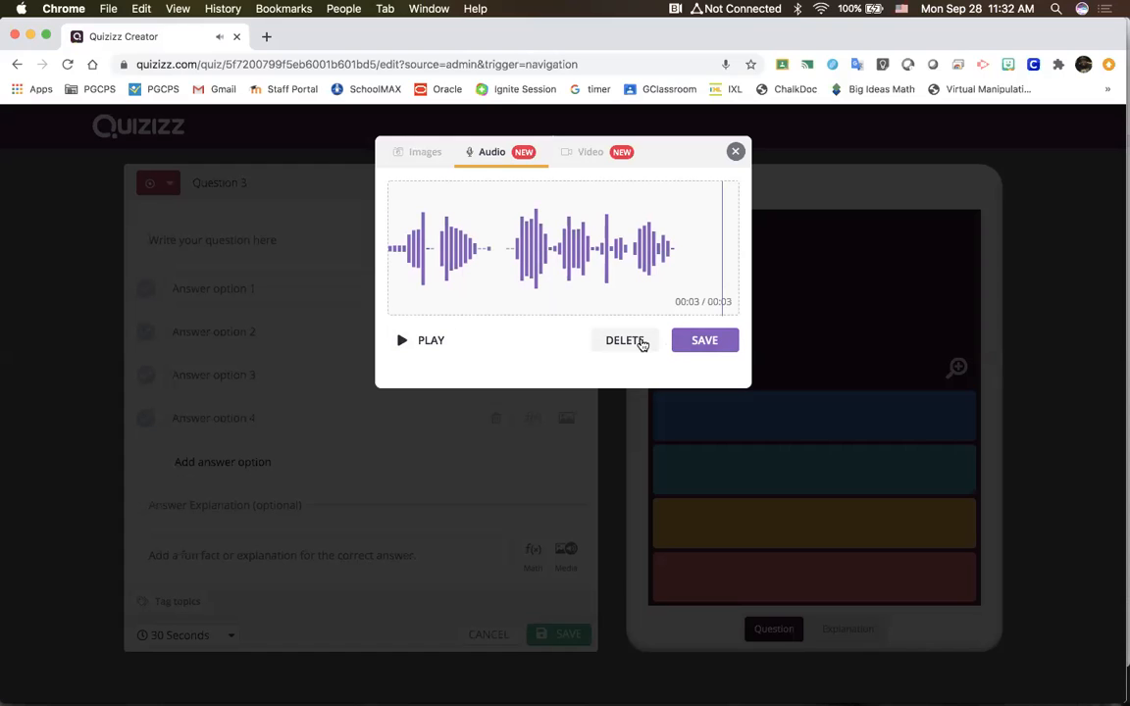
pyautogui.click(692, 342)
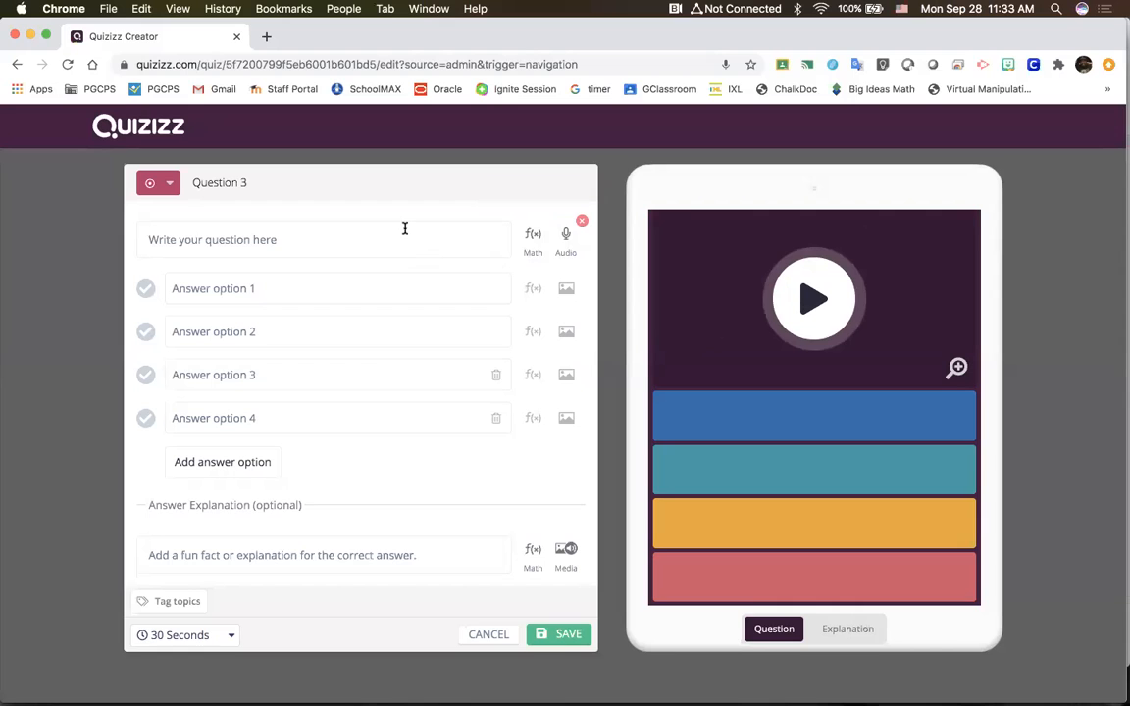
# Delete the recorded audio clip from Question 3
pyautogui.click(582, 223)
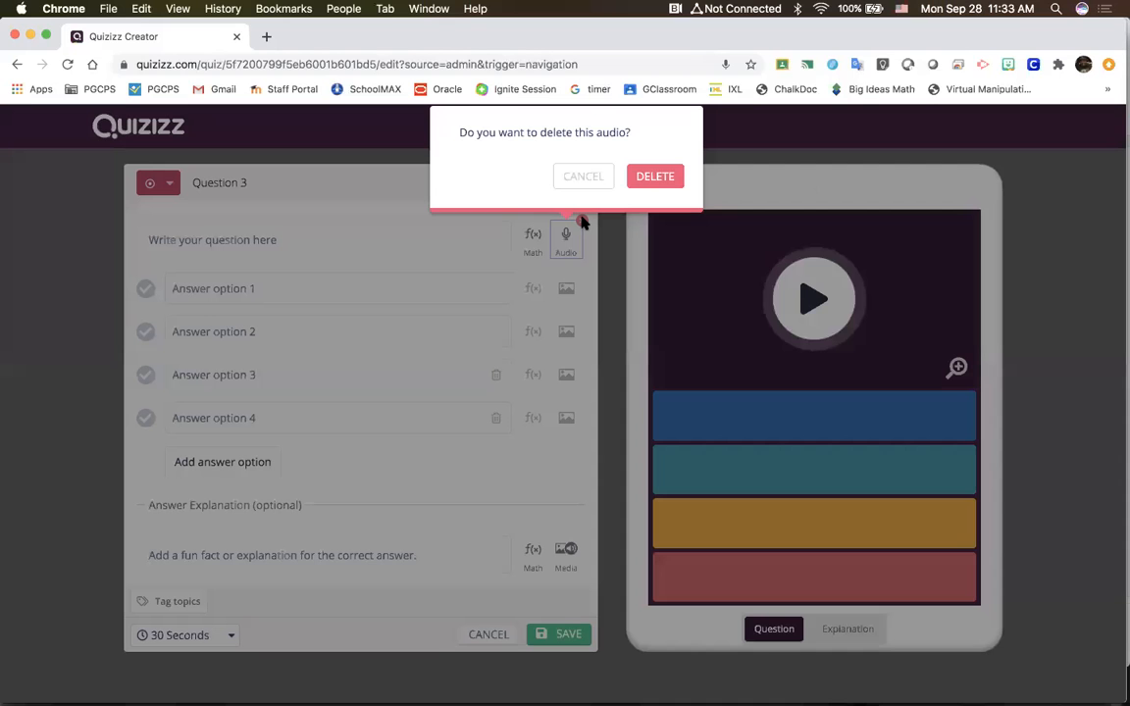
pyautogui.click(647, 184)
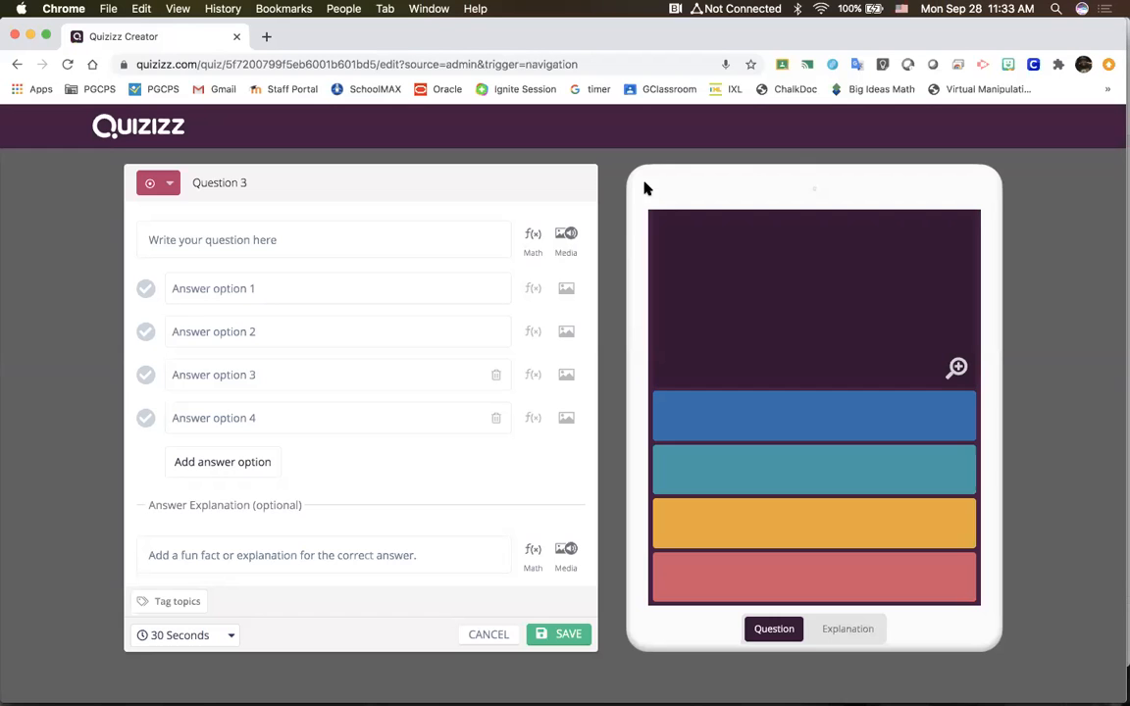
# Open Question 3's media options, switch to YouTube in a new browser tab and search it for square roots
pyautogui.click(566, 241)
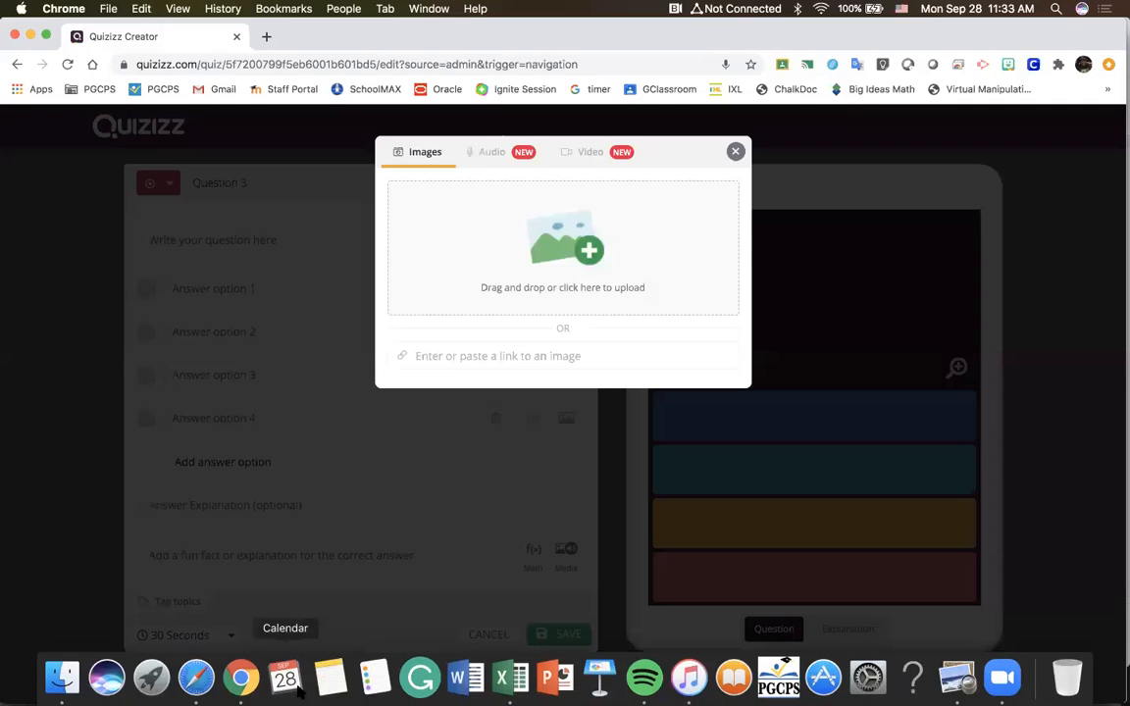
pyautogui.click(266, 36)
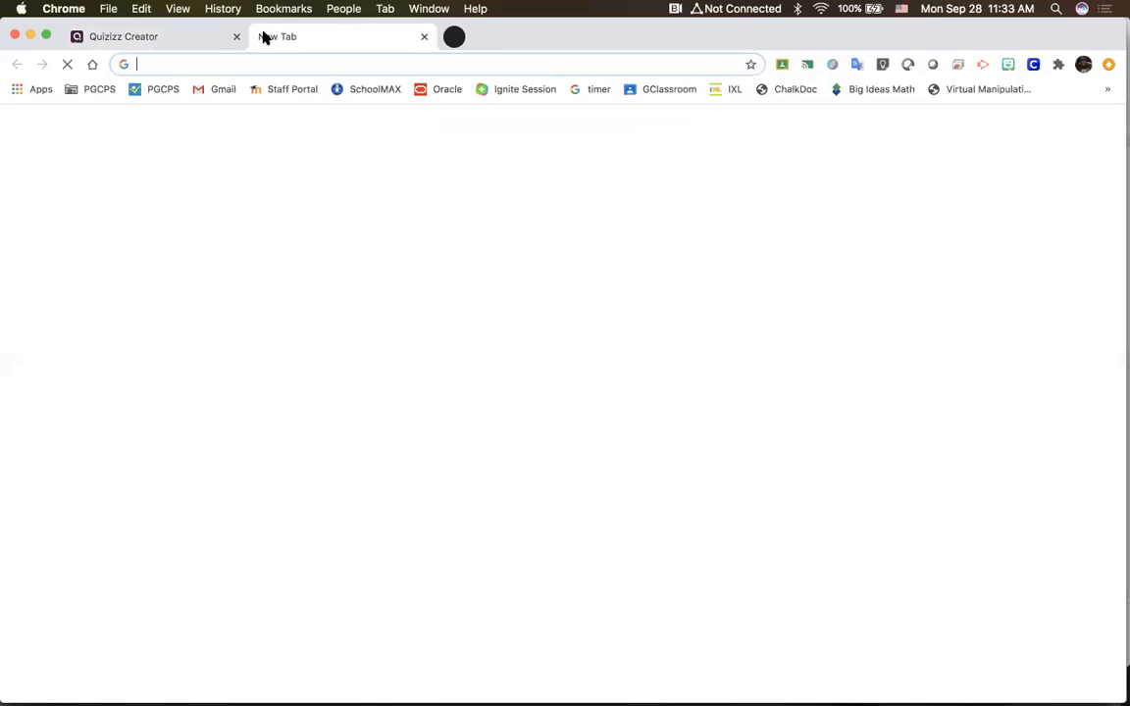
pyautogui.write('youtube.com')
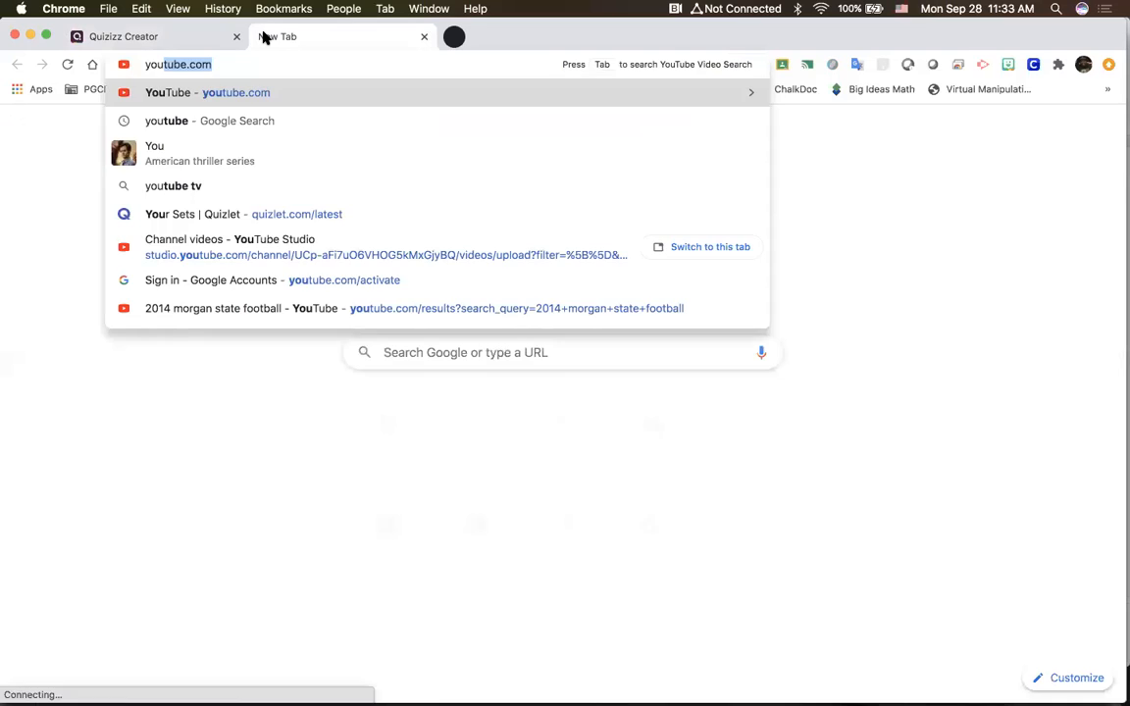
pyautogui.press('Return')
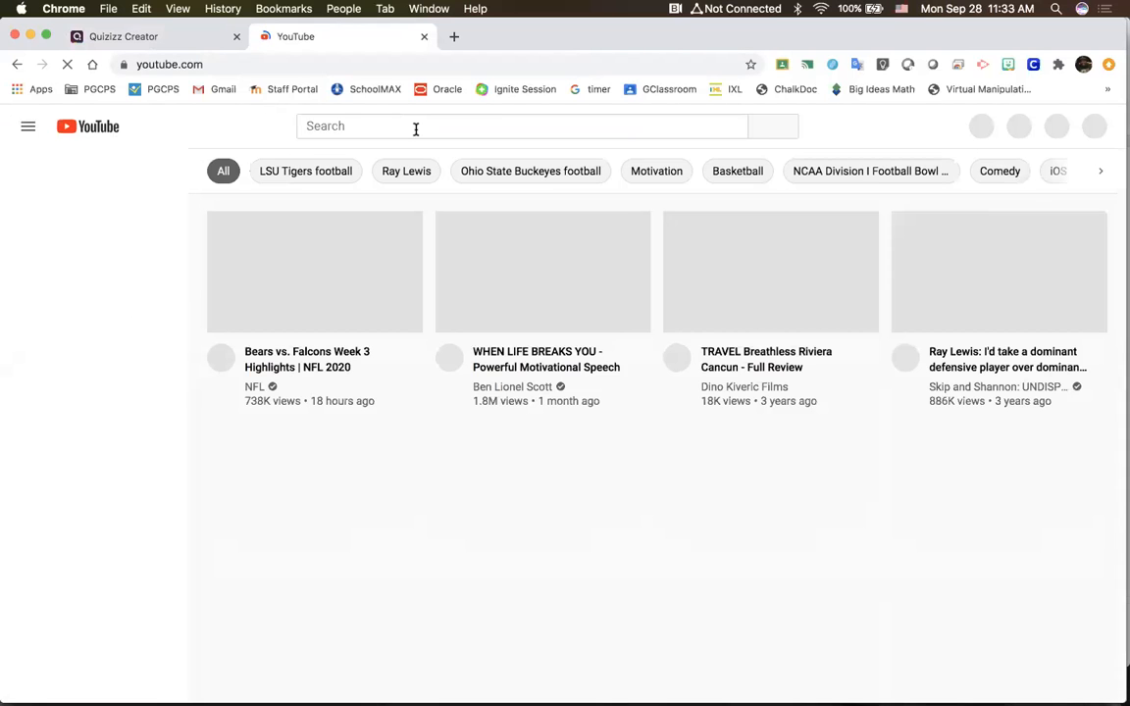
pyautogui.click(416, 128)
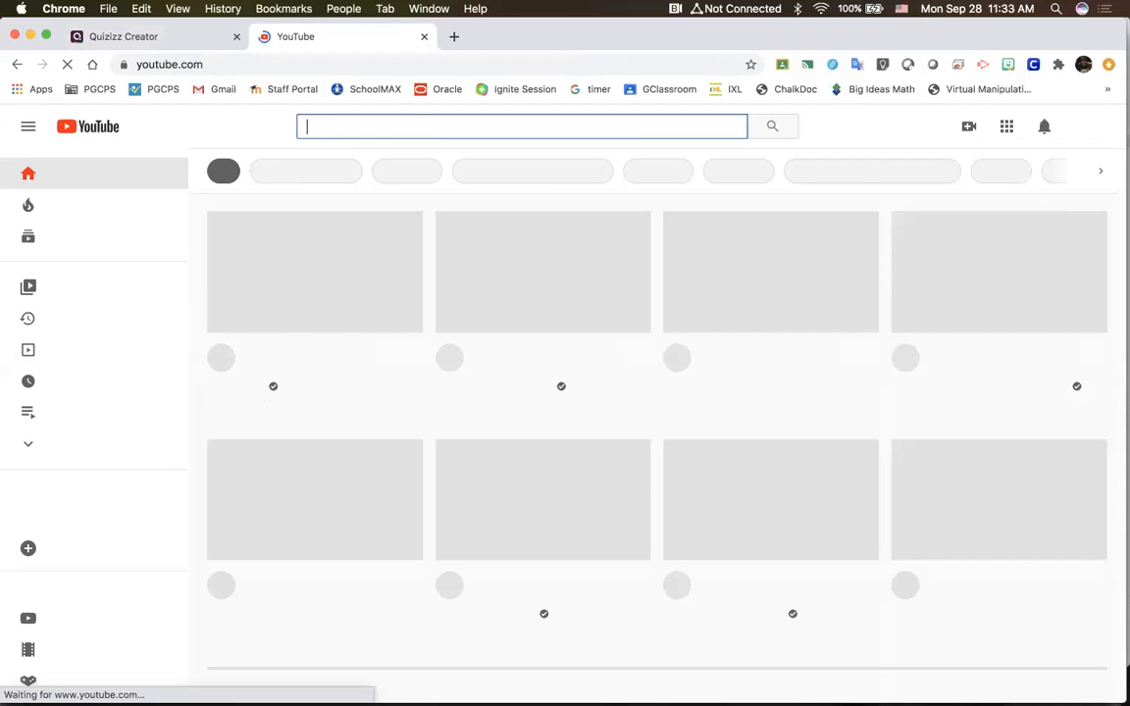
pyautogui.write('square r')
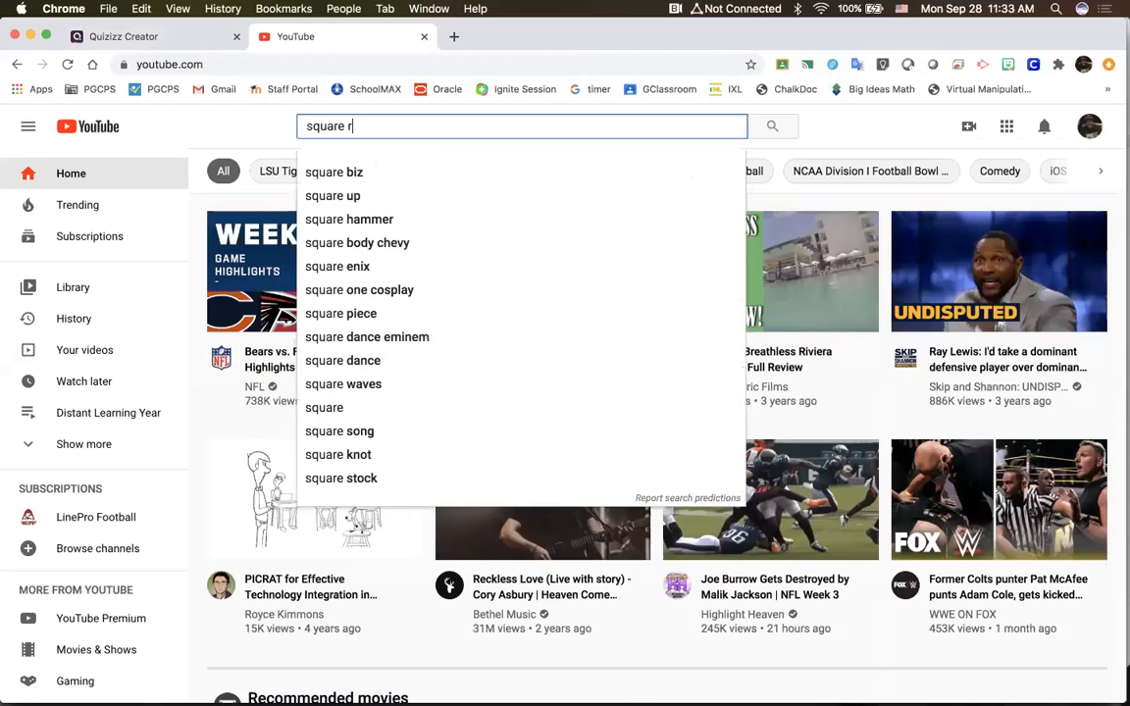
pyautogui.click(393, 173)
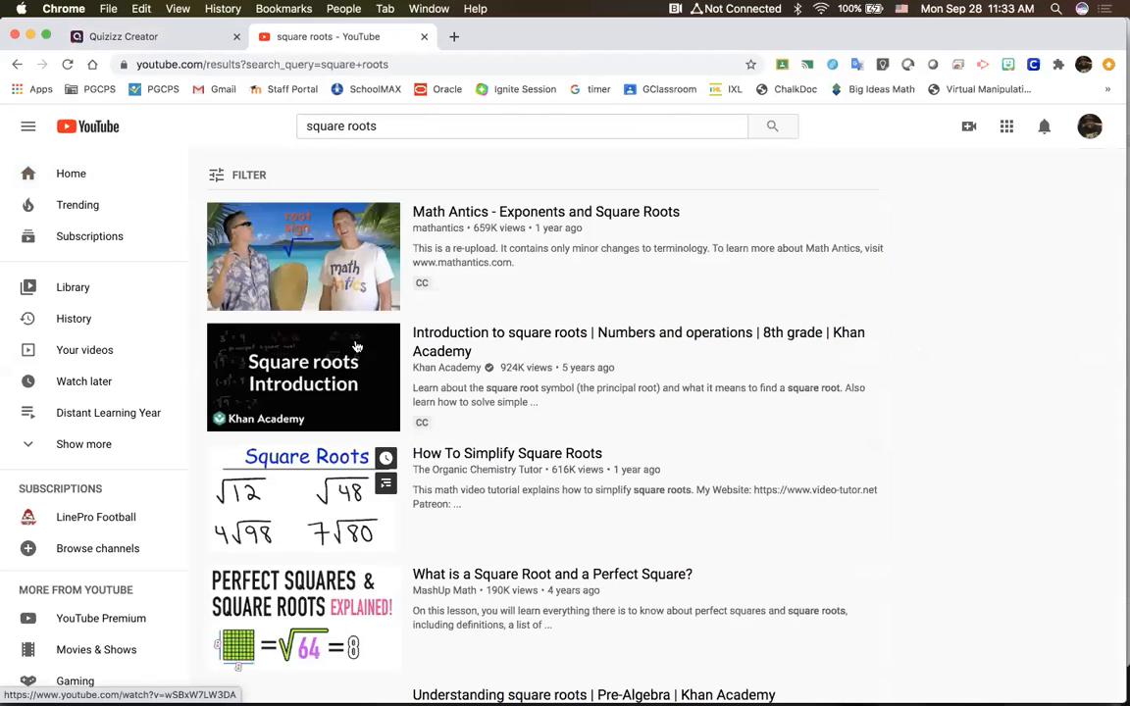
# Open the video Math Antics - Exponents and Square Roots, pause it and copy its share link
pyautogui.click(314, 250)
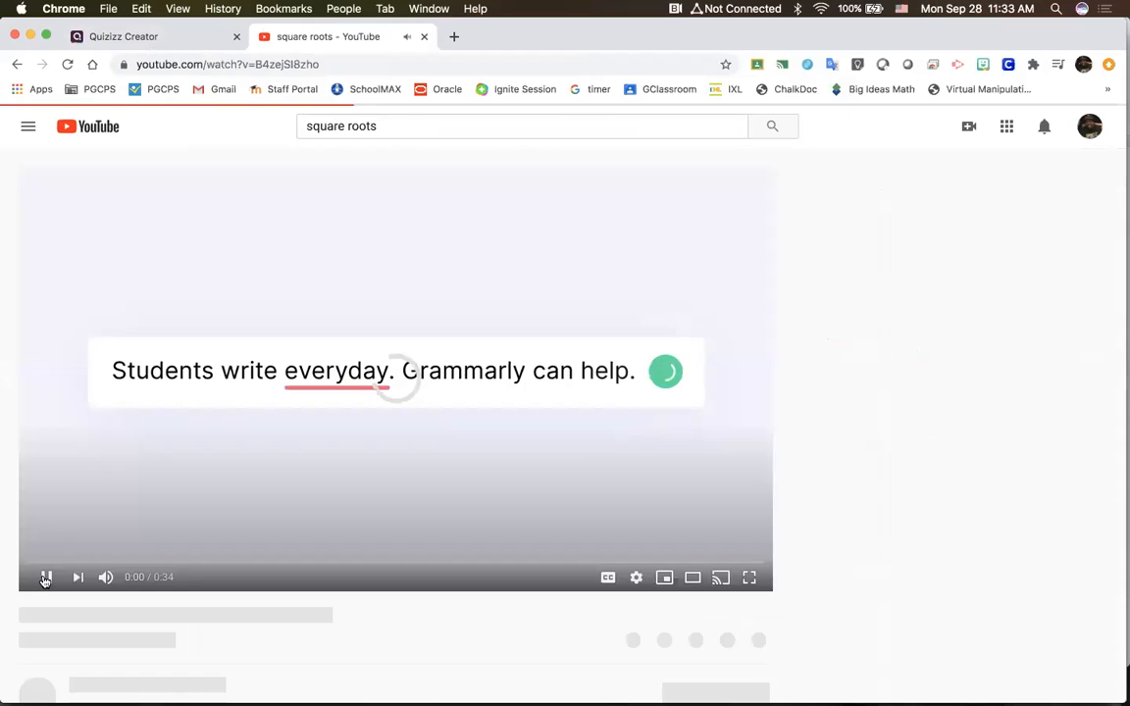
pyautogui.click(47, 580)
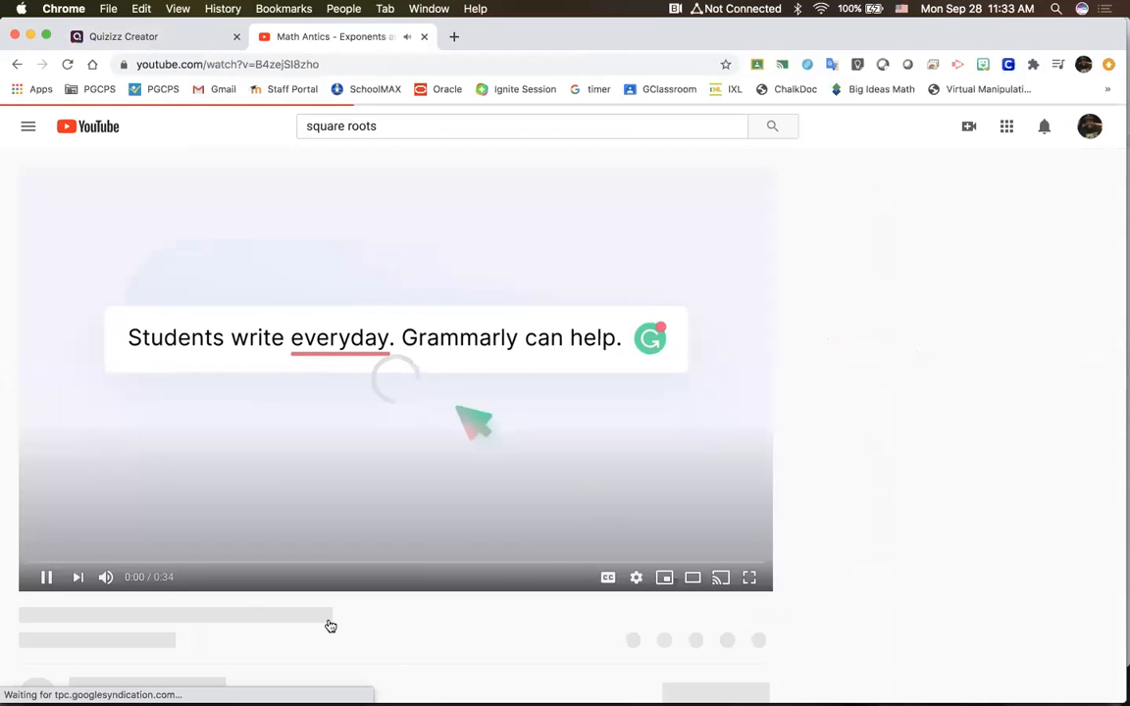
pyautogui.scroll(-2, 325, 599)
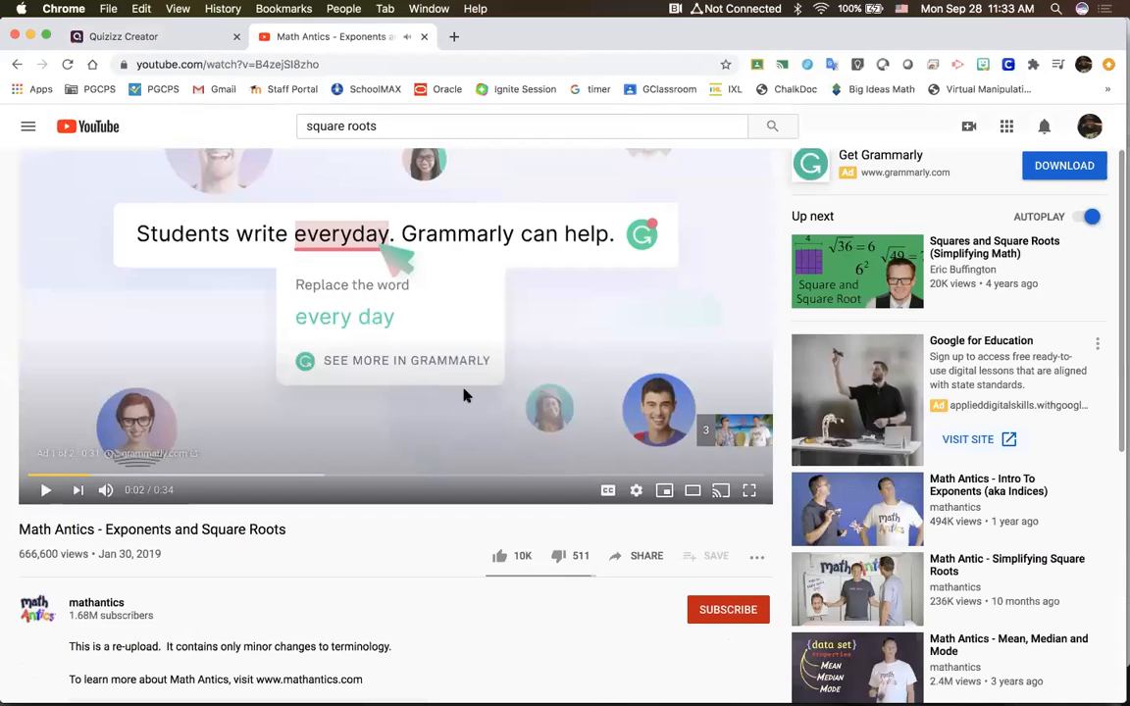
pyautogui.click(632, 558)
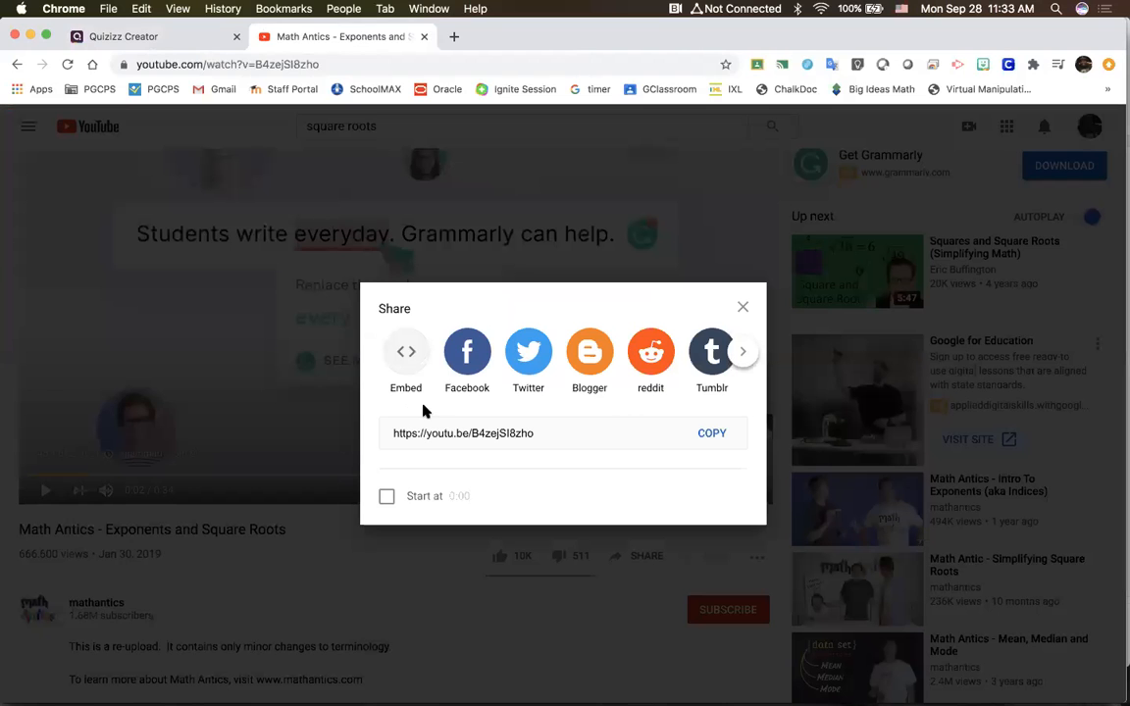
pyautogui.click(712, 434)
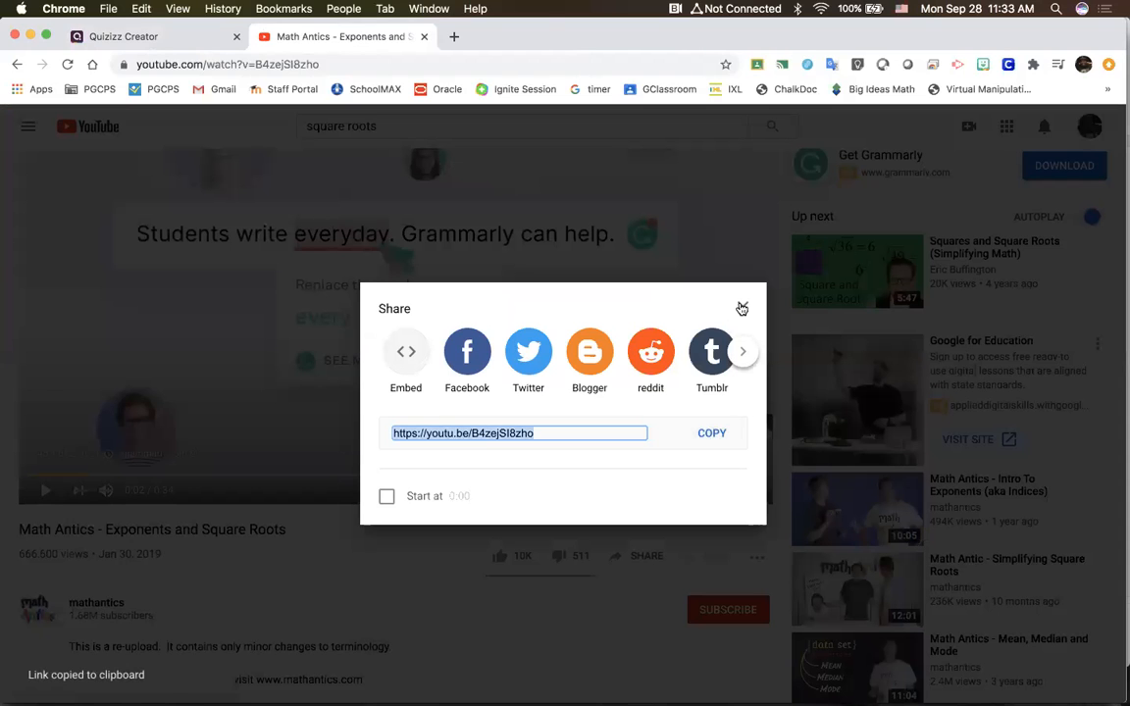
pyautogui.click(742, 307)
# Return to the Quizizz editor and load the copied YouTube link as the video for Question 3
pyautogui.click(164, 36)
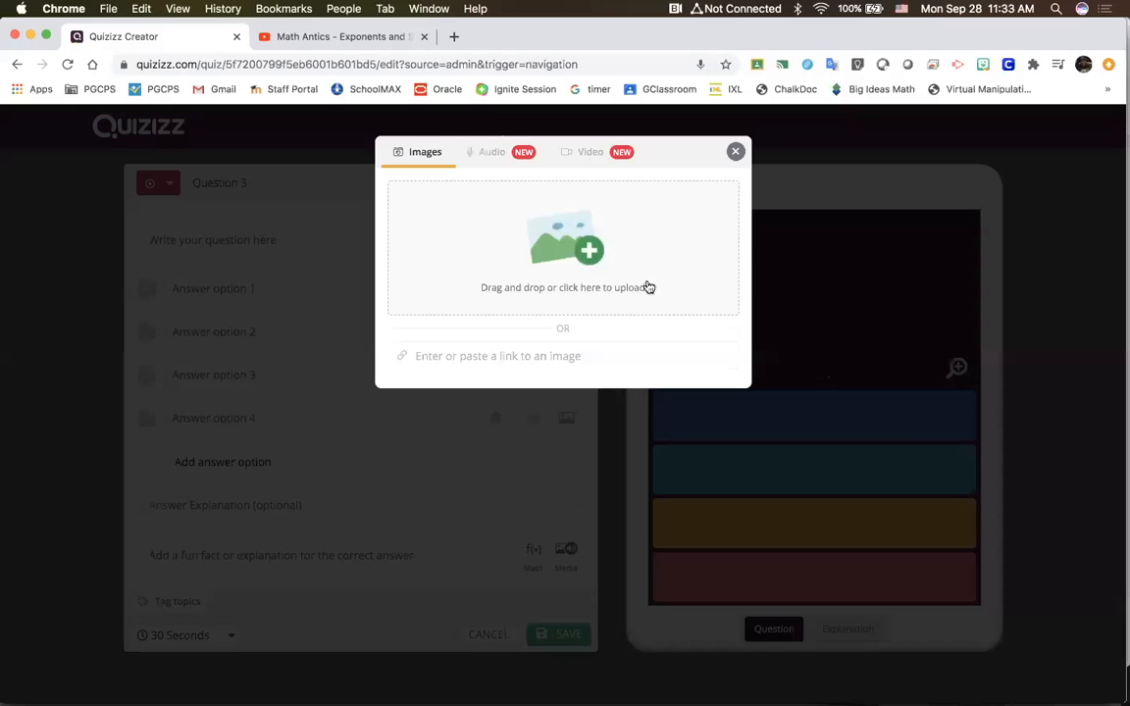
pyautogui.click(611, 154)
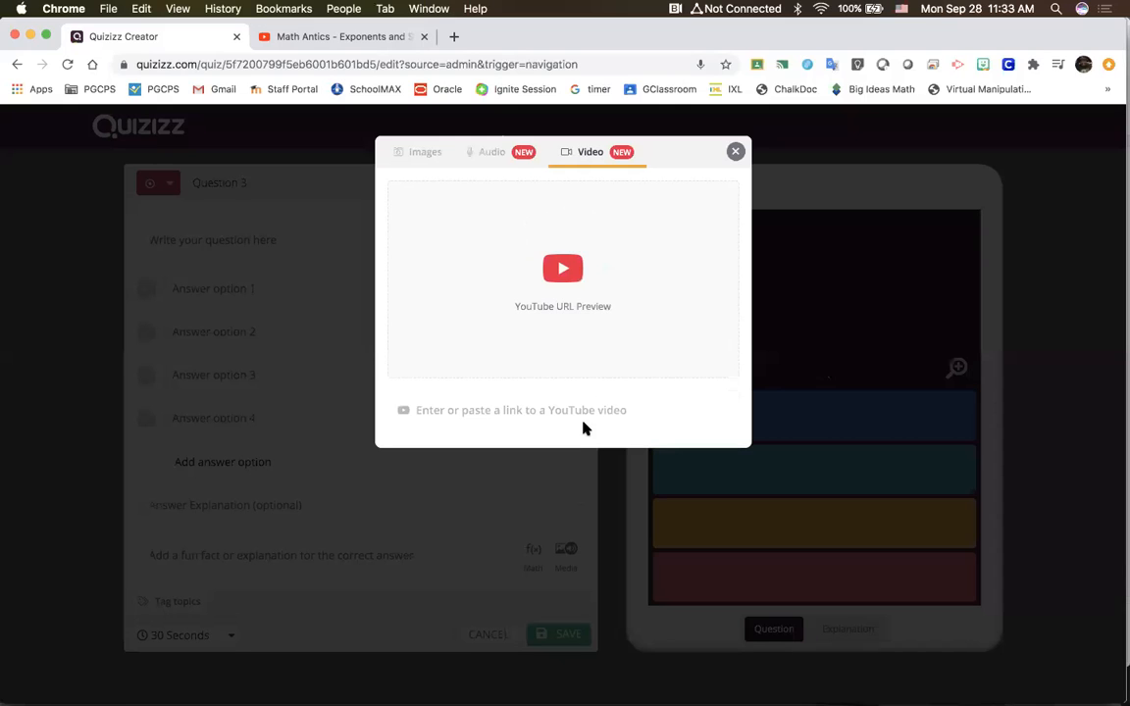
pyautogui.click(582, 408)
pyautogui.rightClick(581, 410)
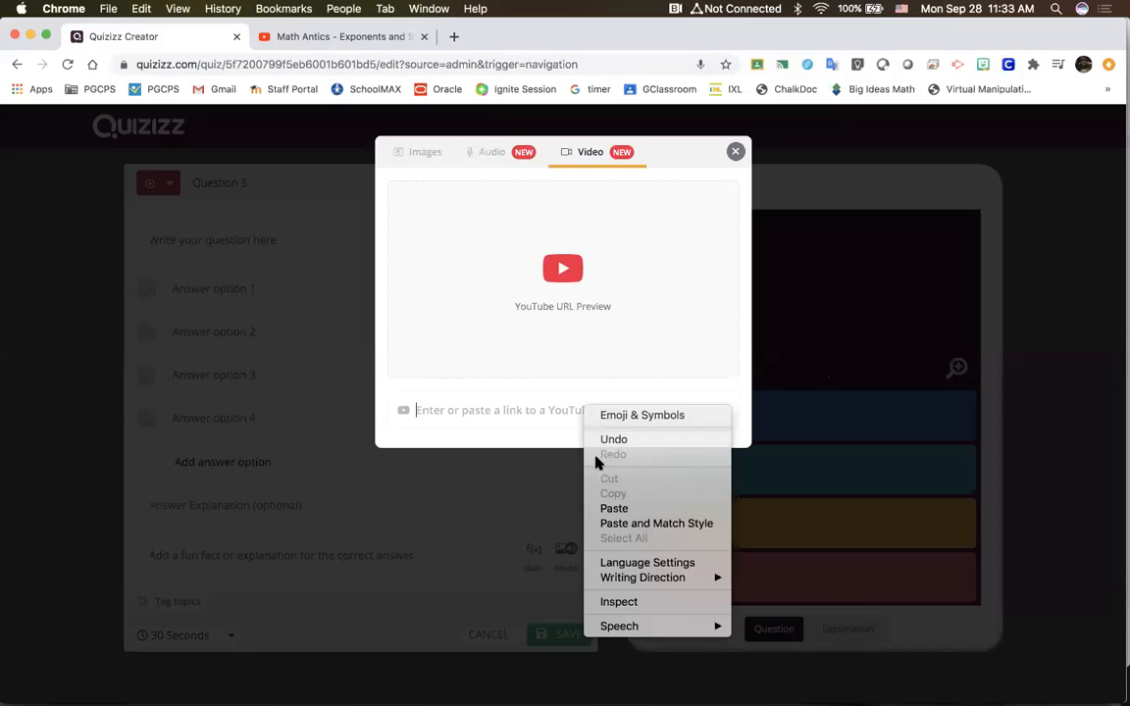
pyautogui.click(610, 507)
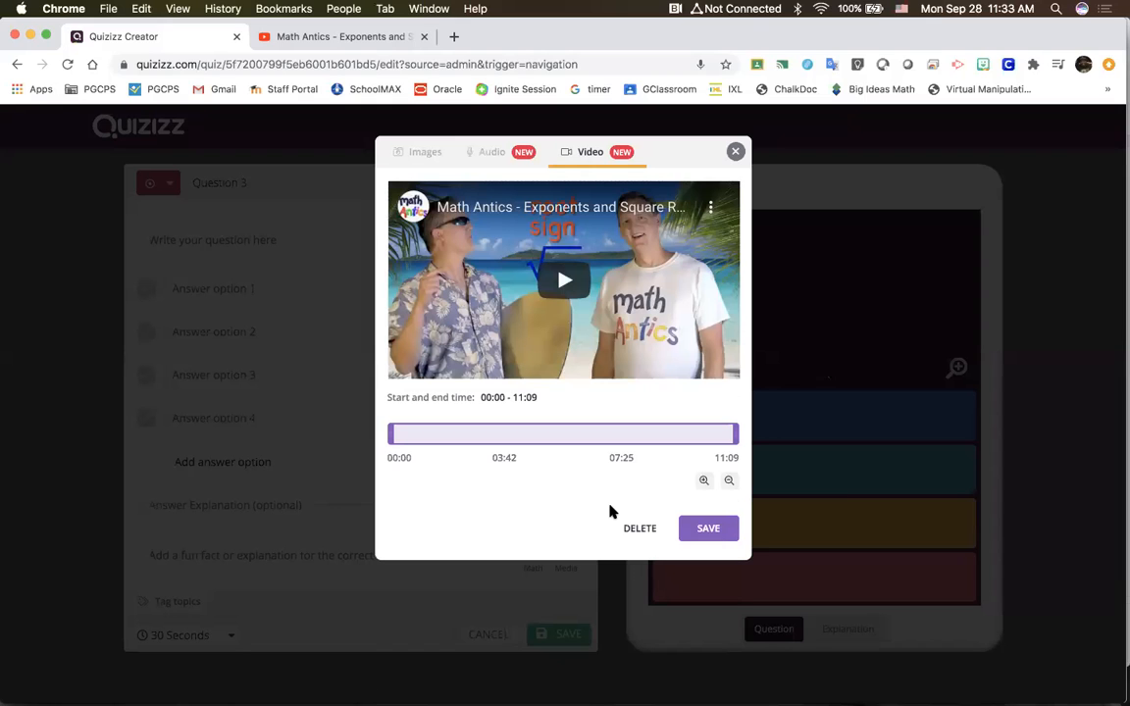
# Trim the video to 01:15 - 03:17, preview the clip and save it to Question 3
pyautogui.moveTo(736, 436); pyautogui.dragTo(490, 437)
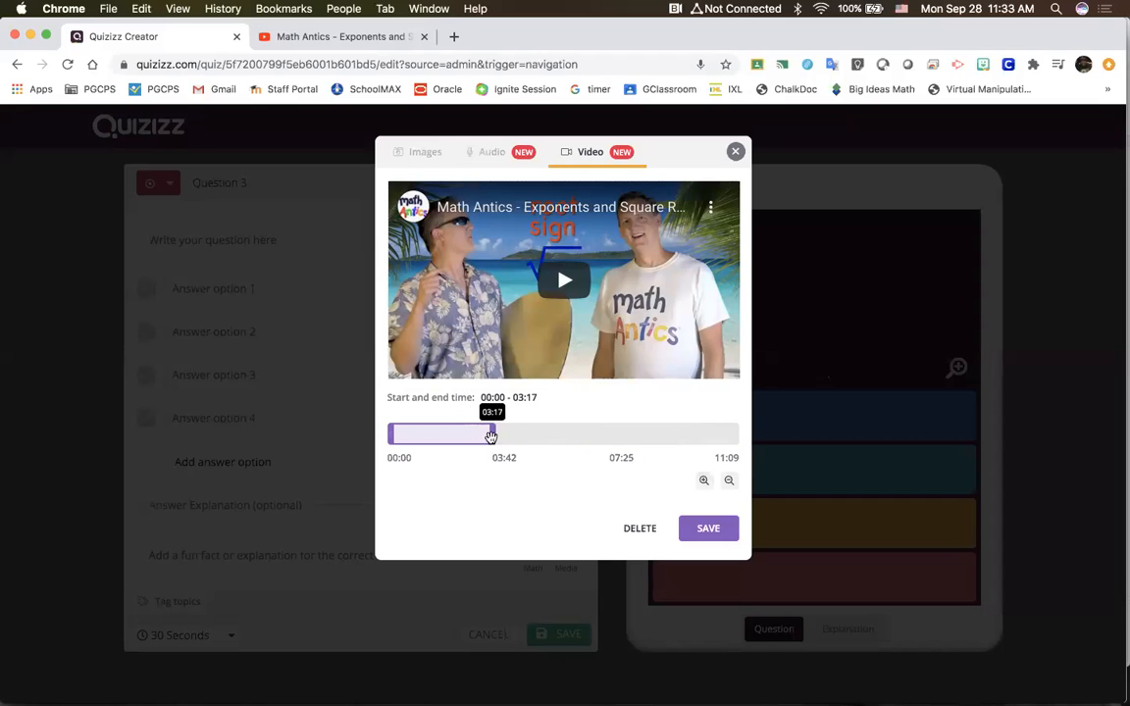
pyautogui.moveTo(390, 434); pyautogui.dragTo(426, 436)
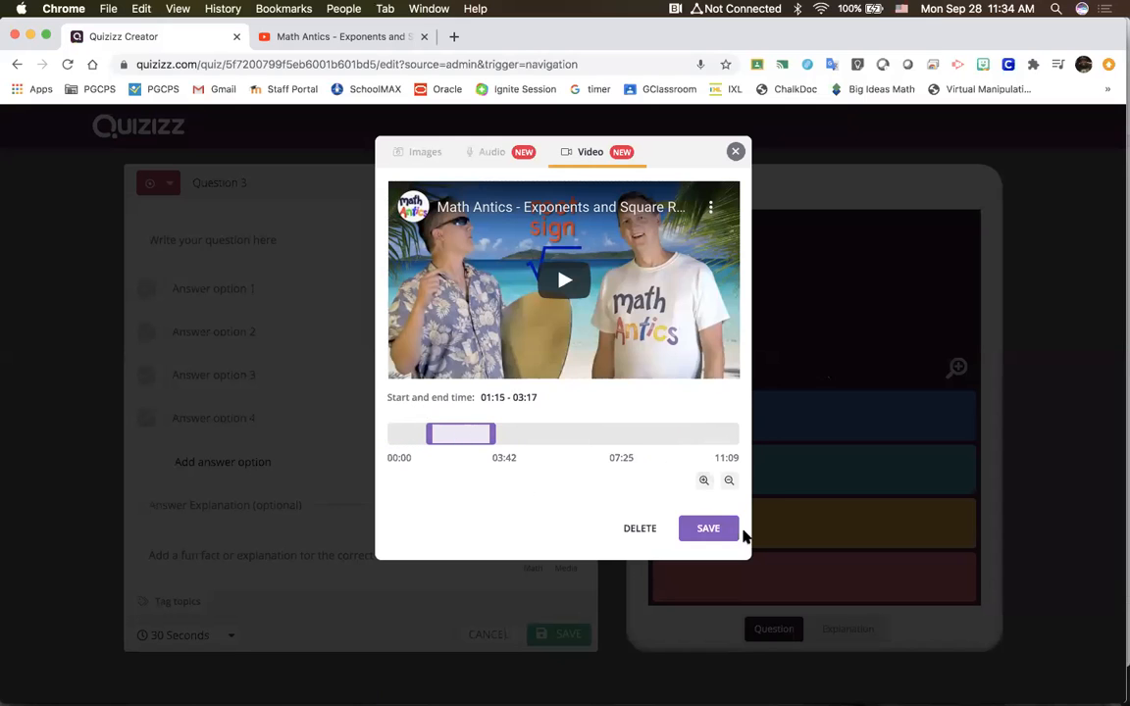
pyautogui.click(704, 481)
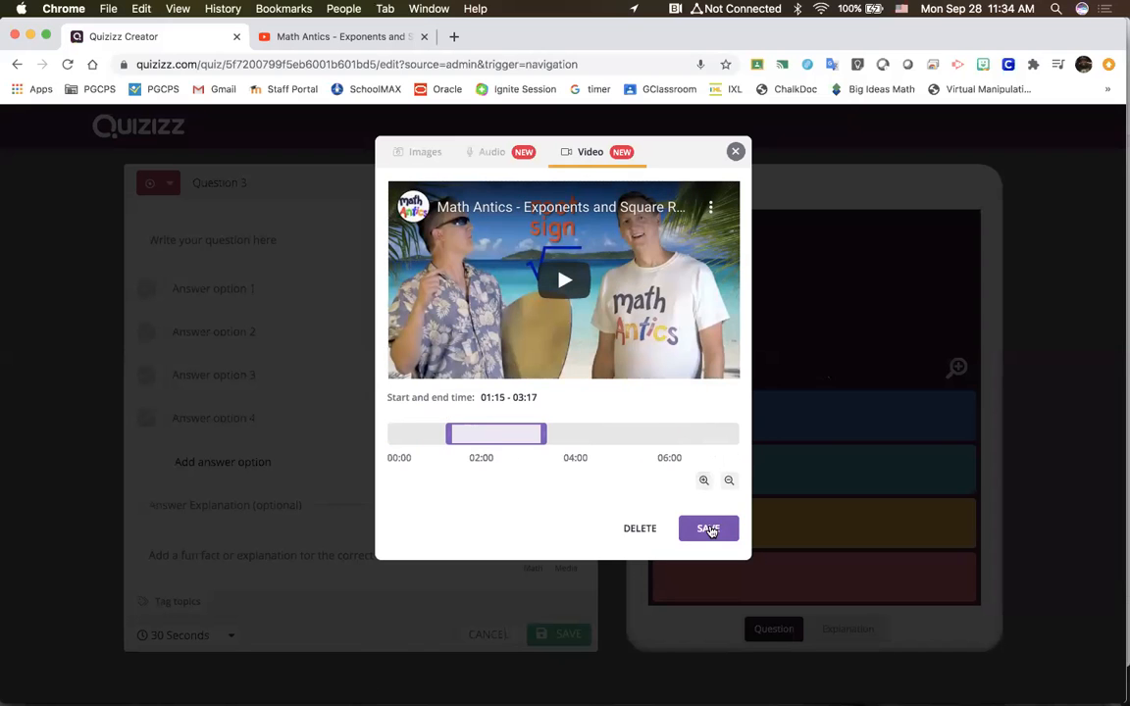
pyautogui.click(569, 283)
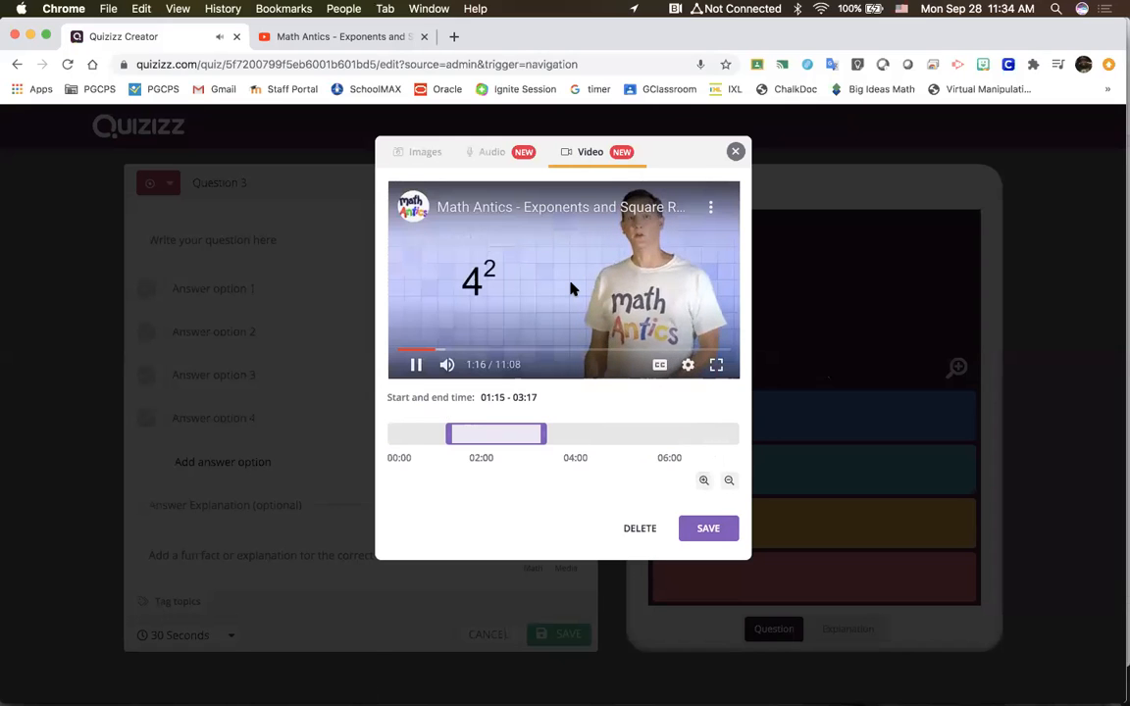
pyautogui.click(417, 365)
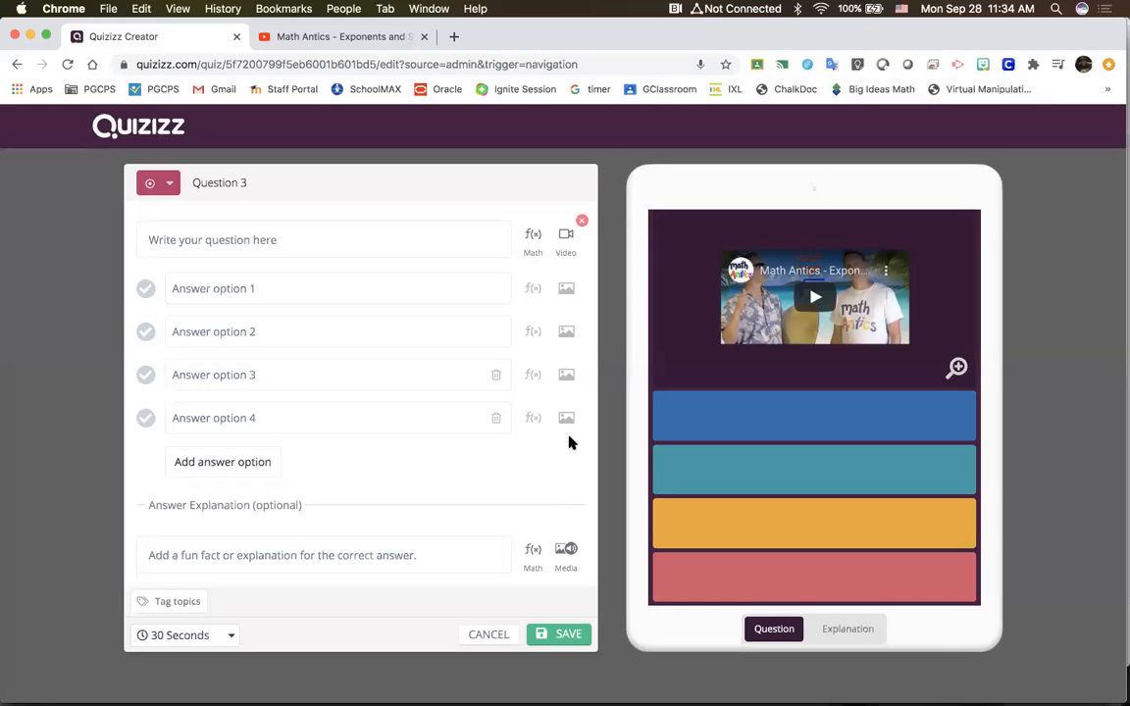
# Enter "What is" as the question text of Question 3
pyautogui.click(380, 240)
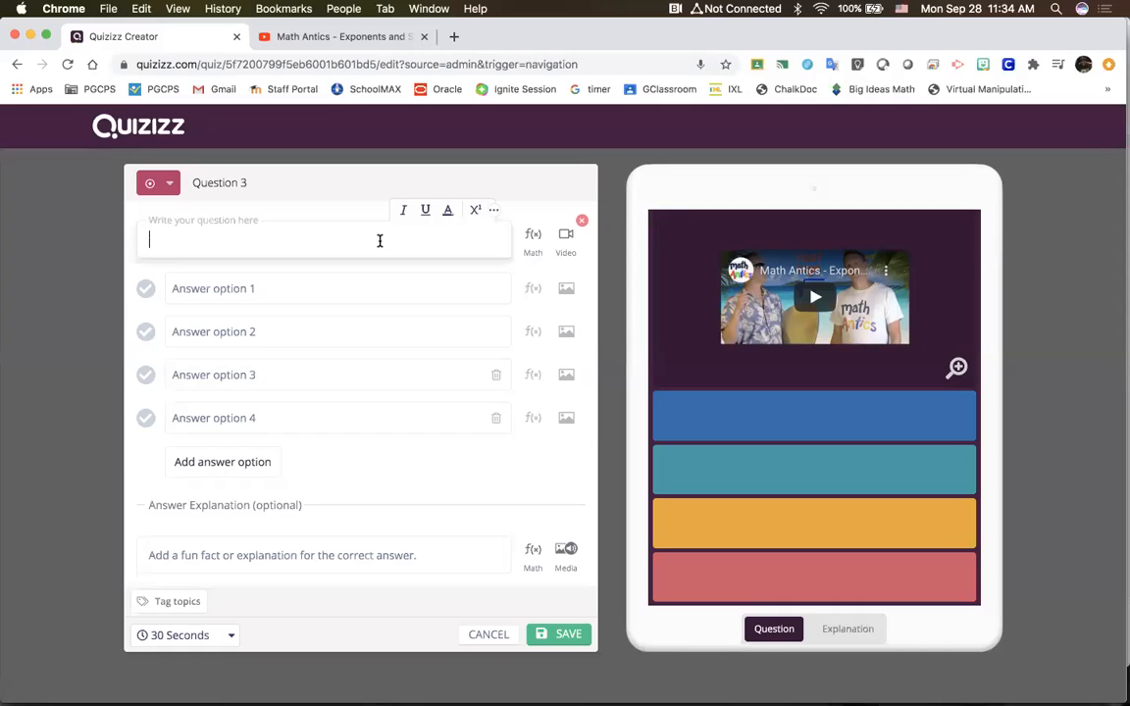
pyautogui.write('Wha')
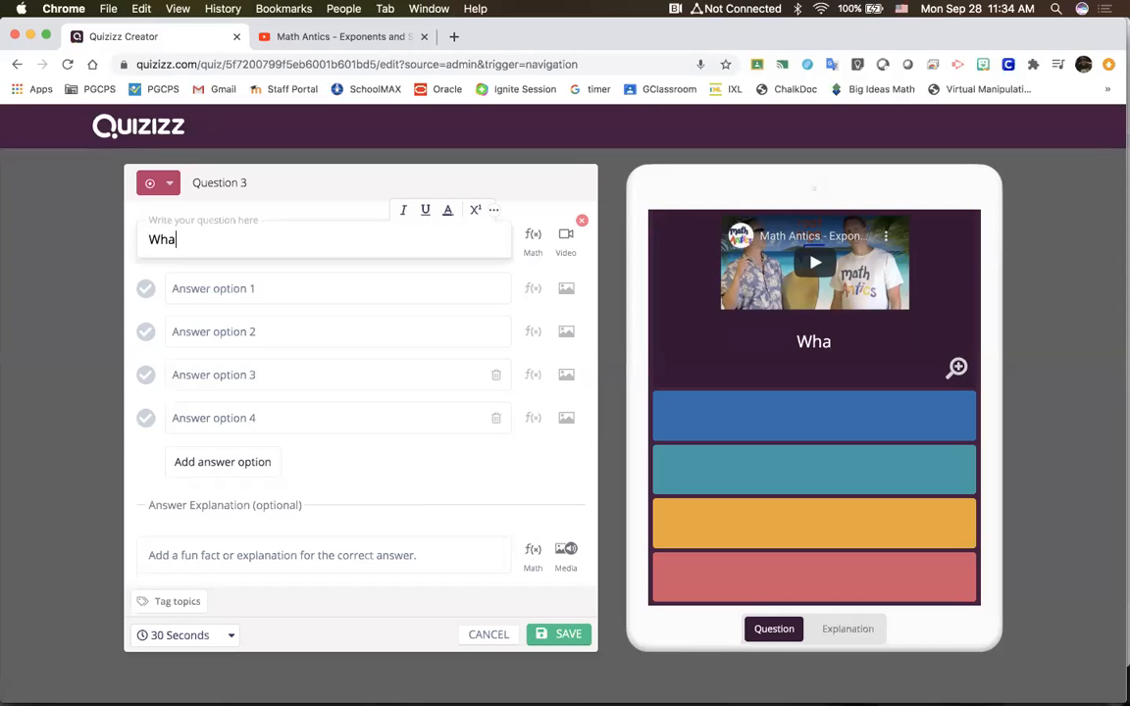
pyautogui.write('t is The')
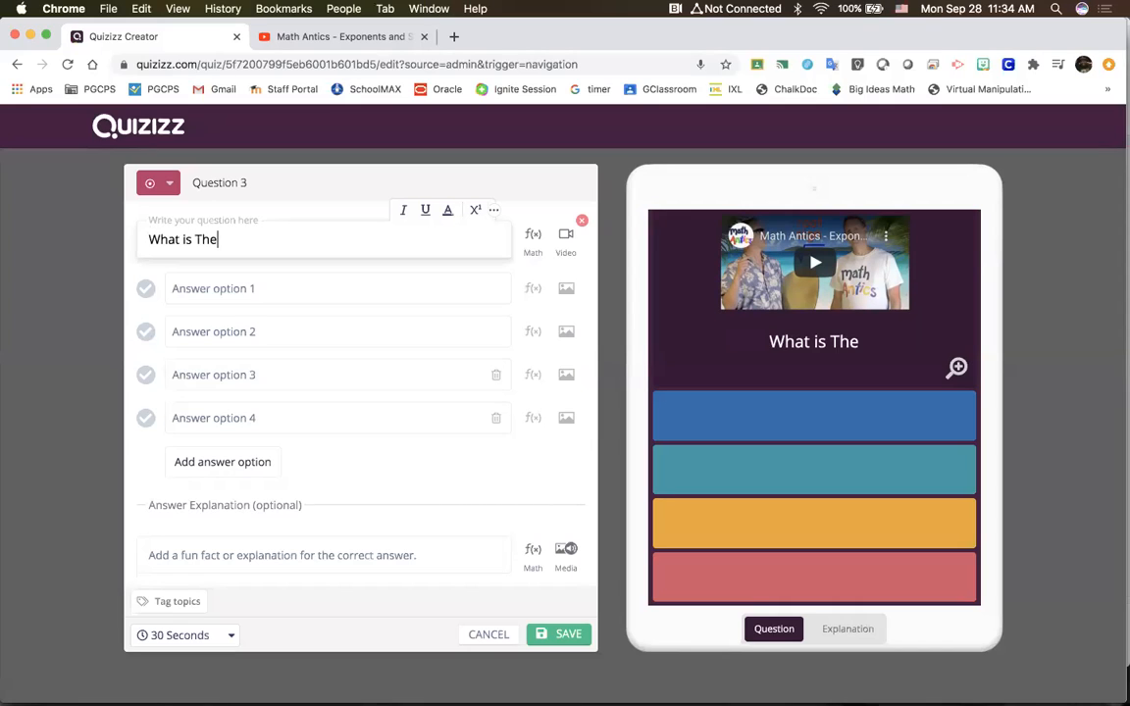
pyautogui.press('BackSpace')
pyautogui.press('BackSpace')
pyautogui.press('BackSpace')
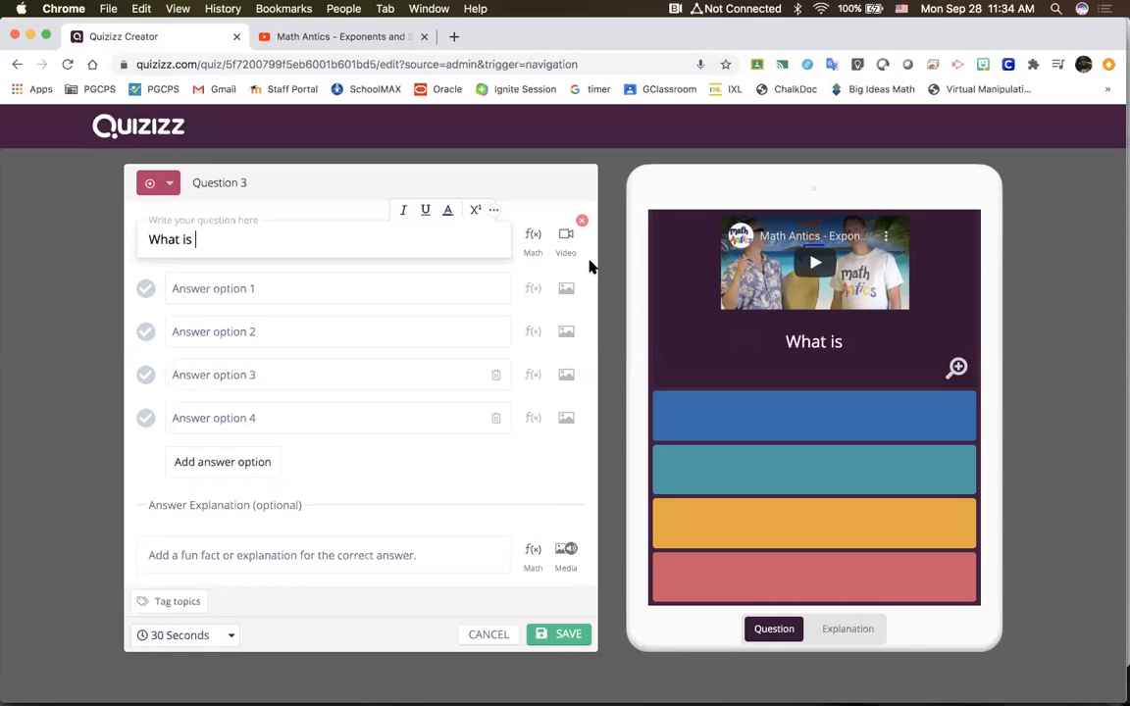
# Insert the math equation x² = after the text of Question 3
pyautogui.click(536, 242)
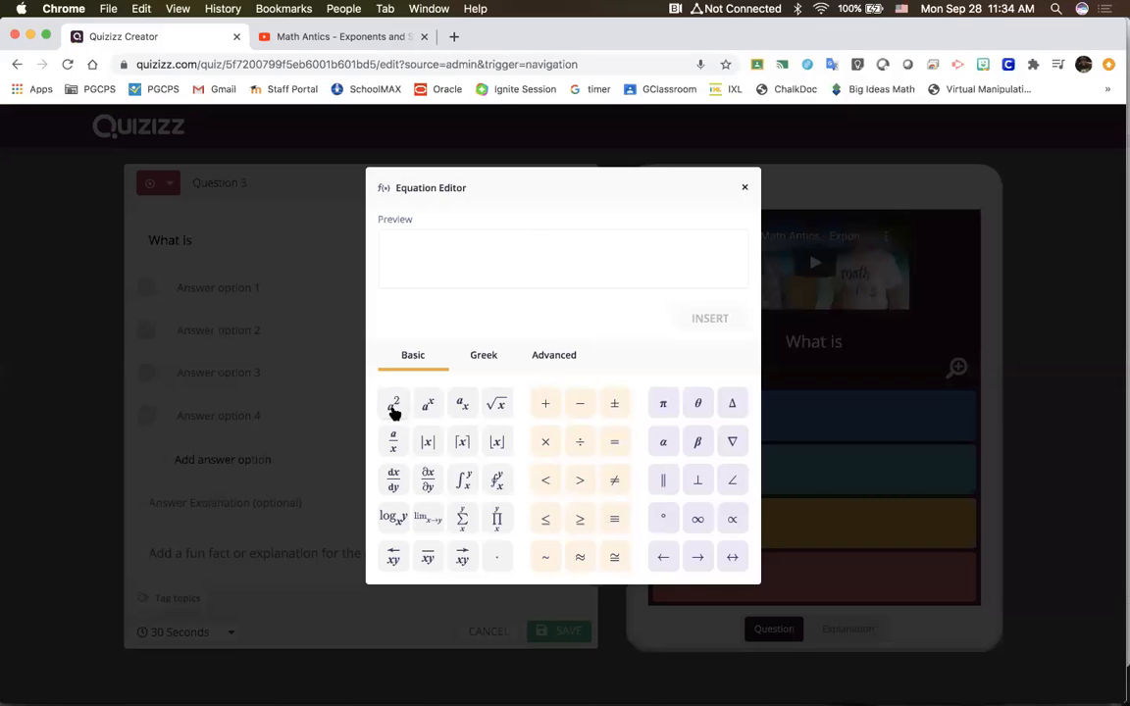
pyautogui.click(393, 410)
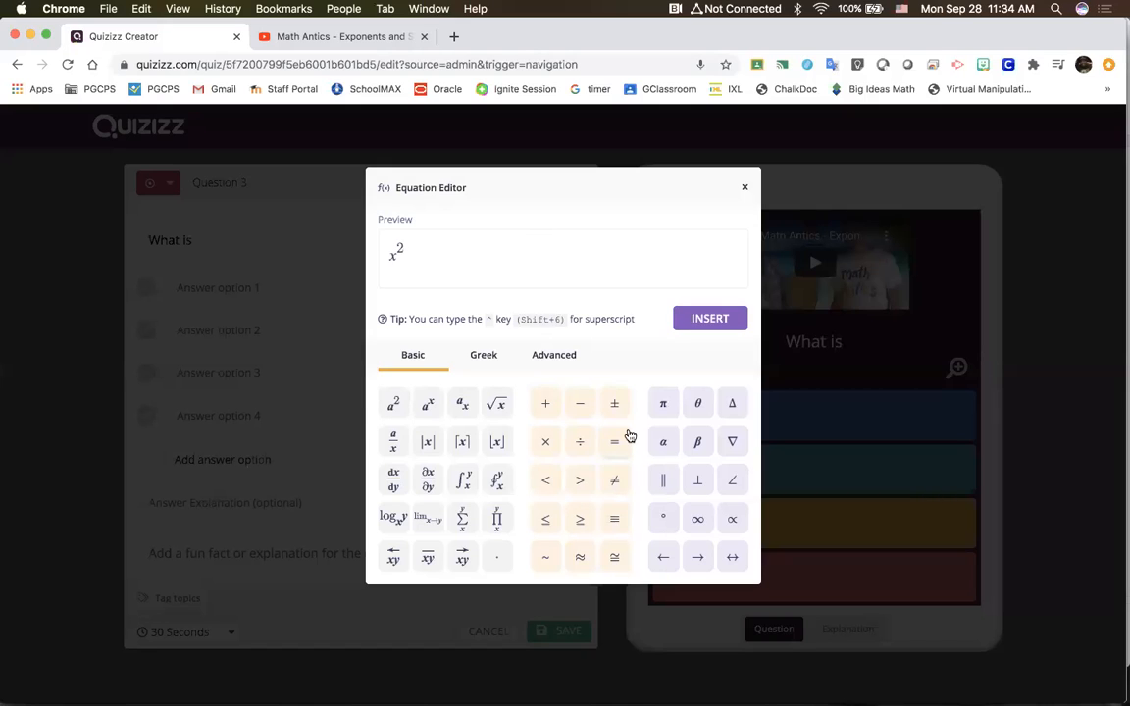
pyautogui.click(620, 442)
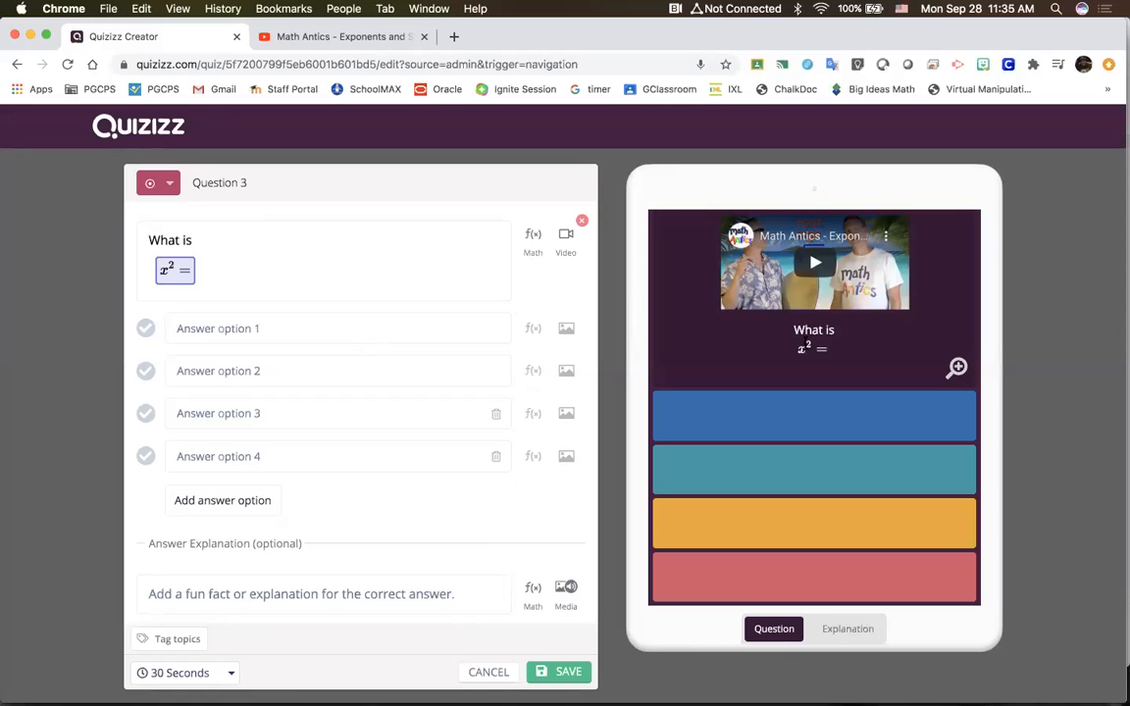
pyautogui.click(302, 330)
pyautogui.click(563, 330)
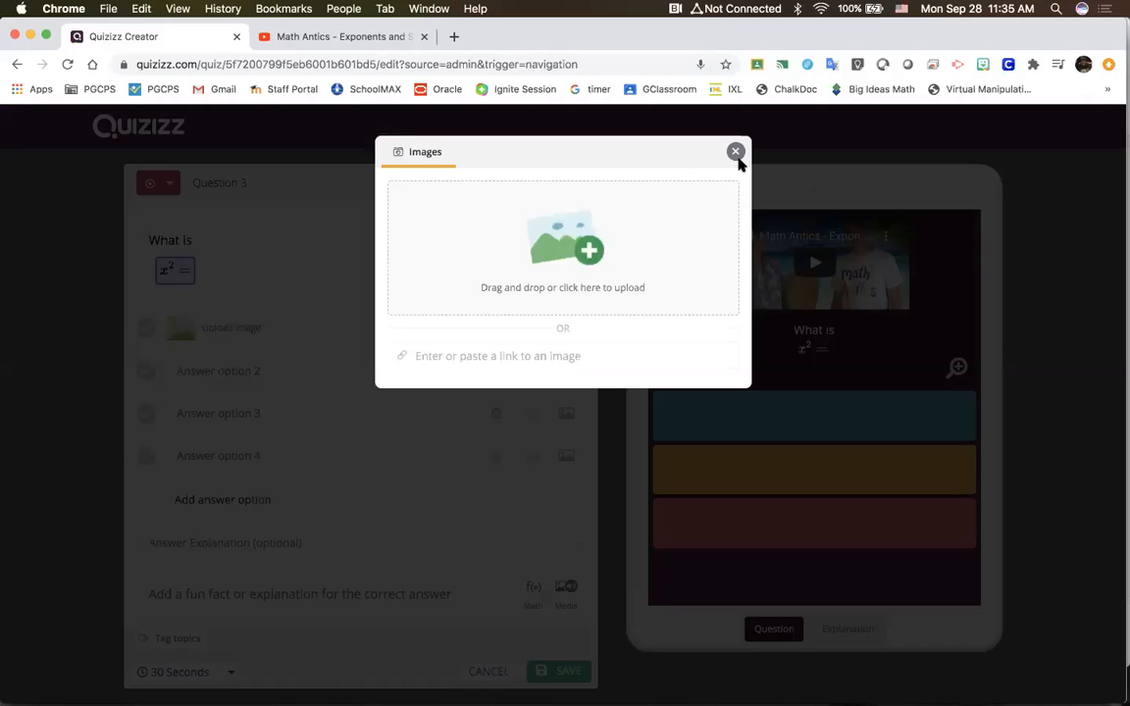
pyautogui.click(736, 153)
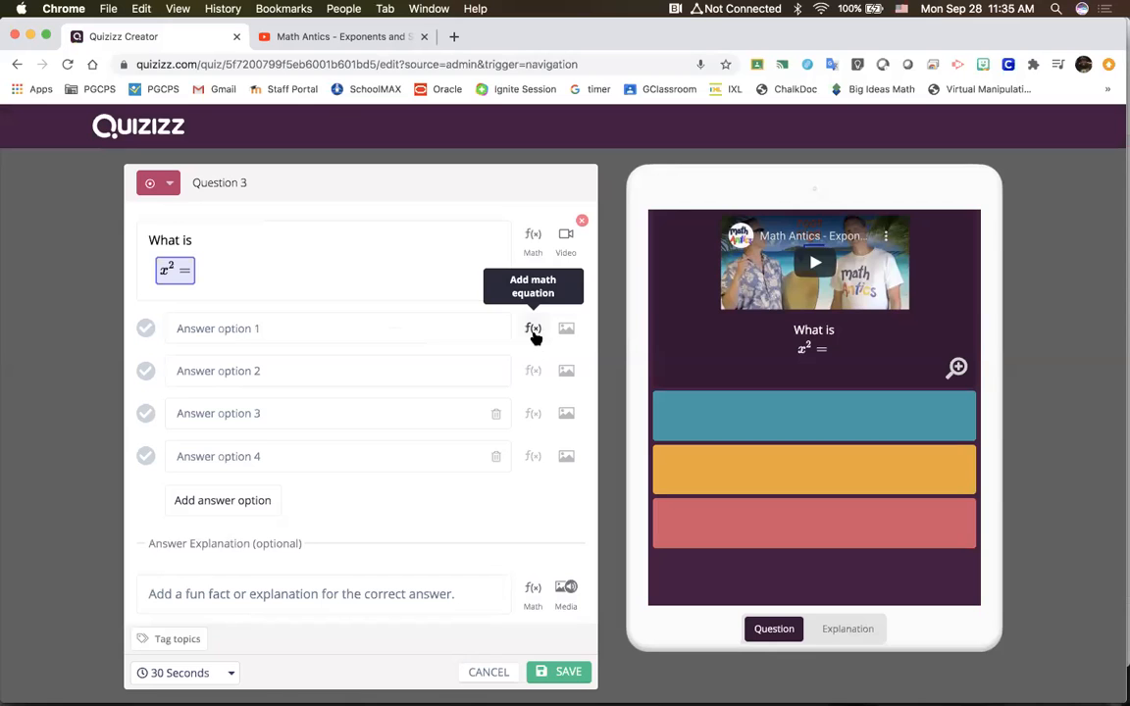
# Upload Screen Shot 2020-09-23 at 9.34.12 AM from the Desktop as the image for answer option 1
pyautogui.click(566, 330)
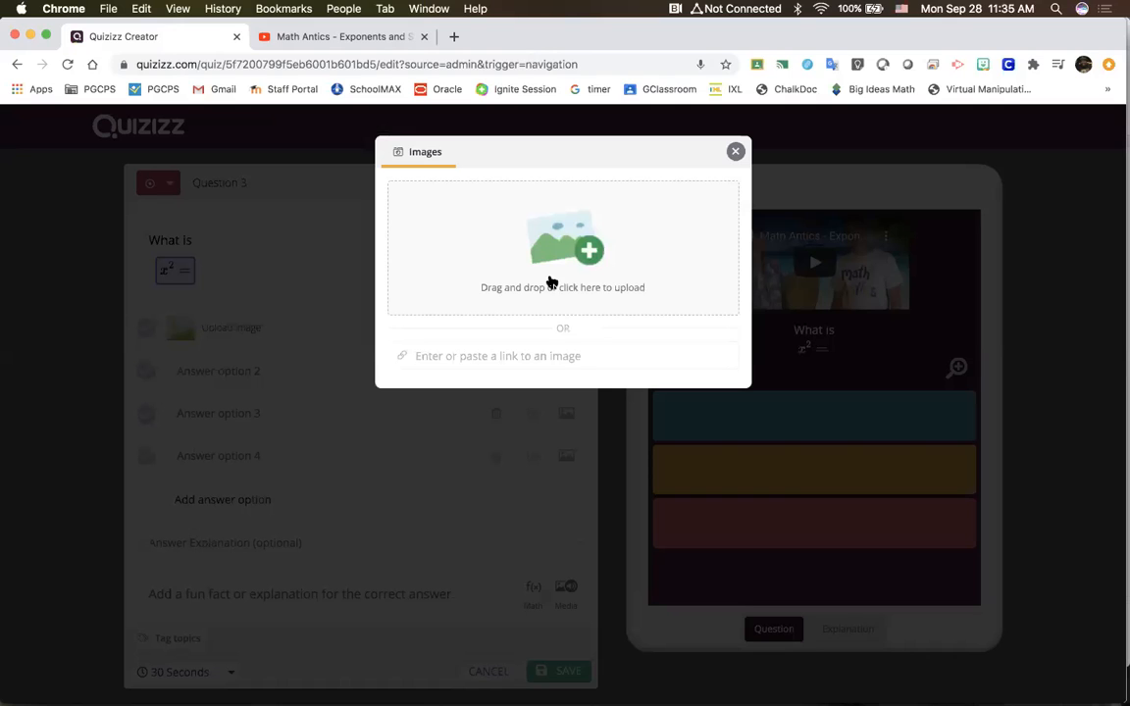
pyautogui.click(550, 282)
pyautogui.click(341, 197)
pyautogui.click(468, 163)
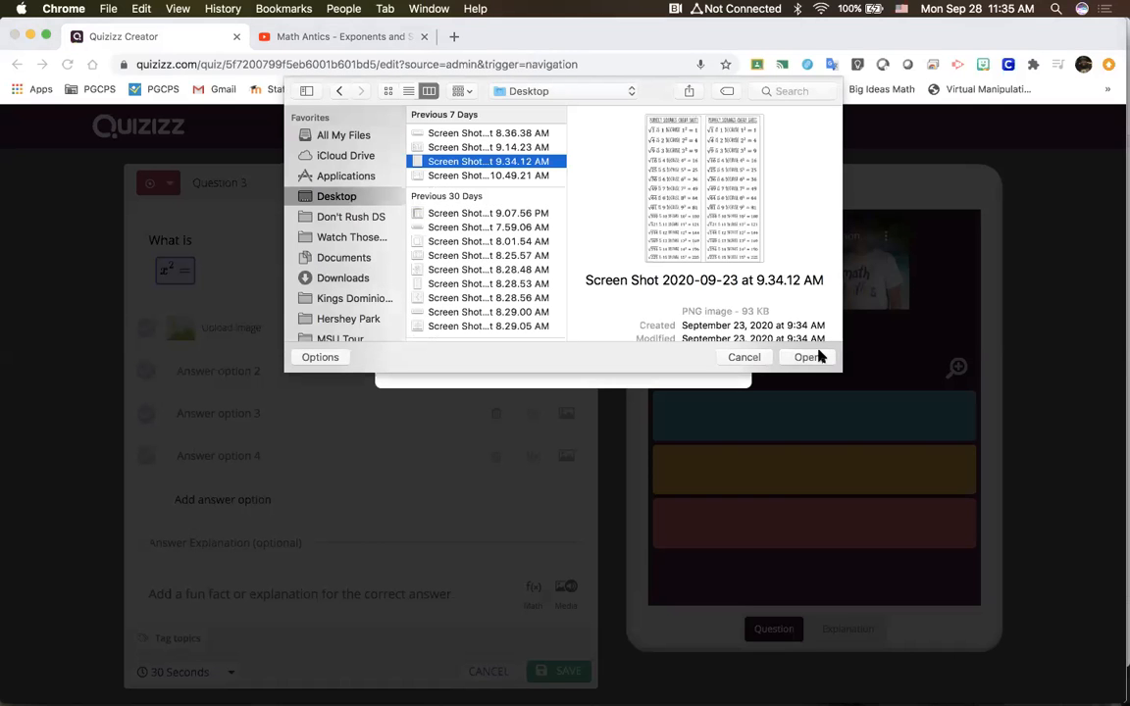
pyautogui.click(808, 357)
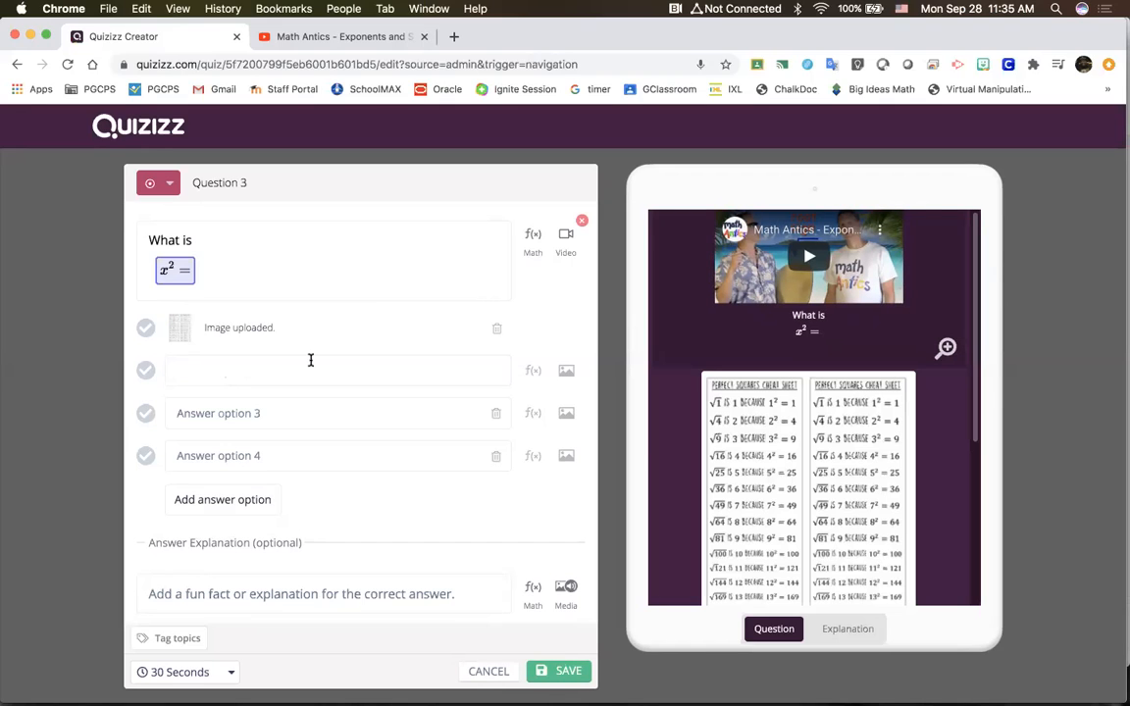
# Enter 5 as answer option 2 and insert the math expression x · x as answer option 3
pyautogui.write('5')
pyautogui.click(527, 417)
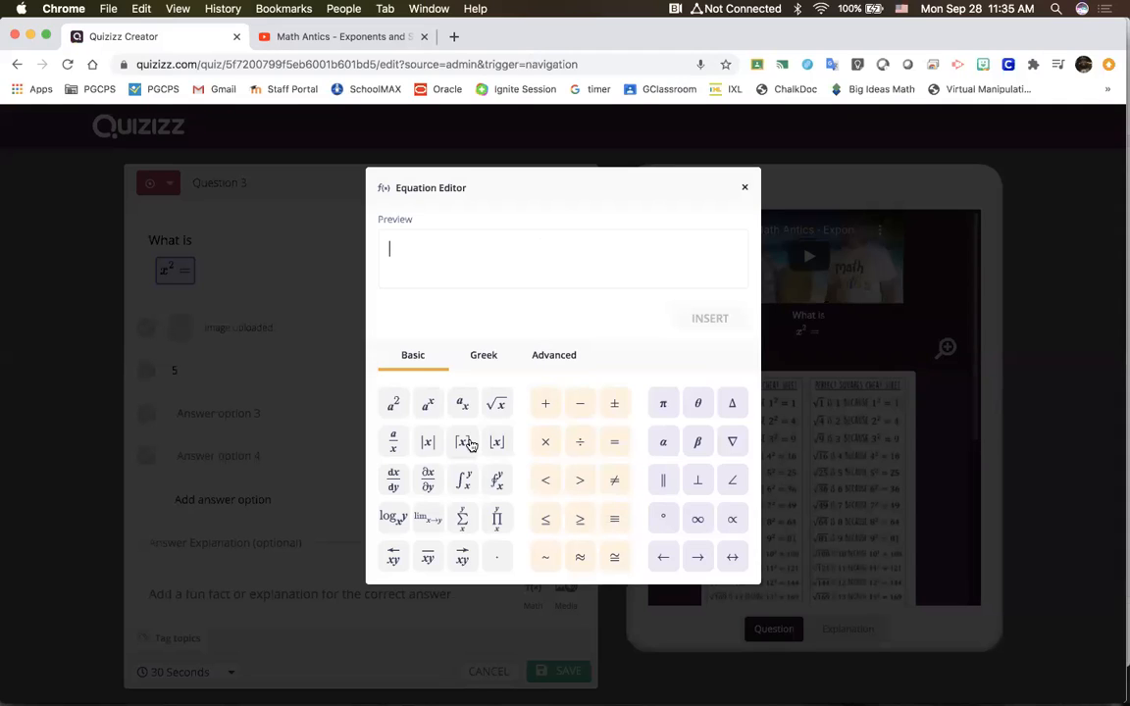
pyautogui.write('x')
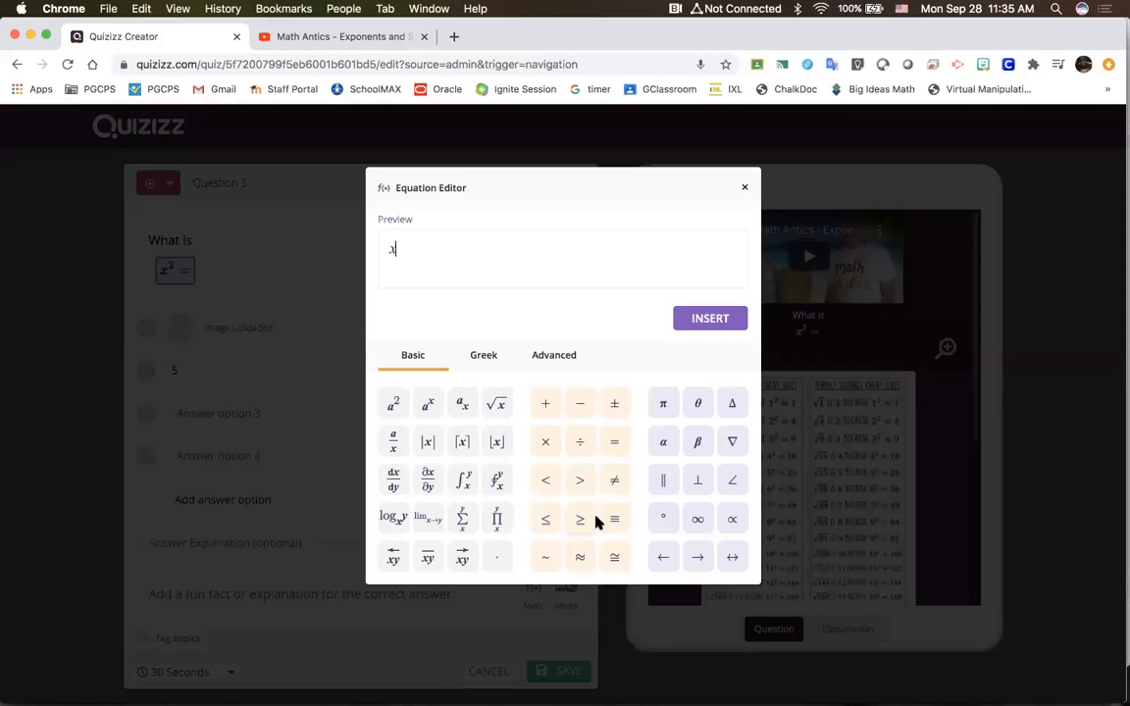
pyautogui.click(502, 561)
pyautogui.write('x')
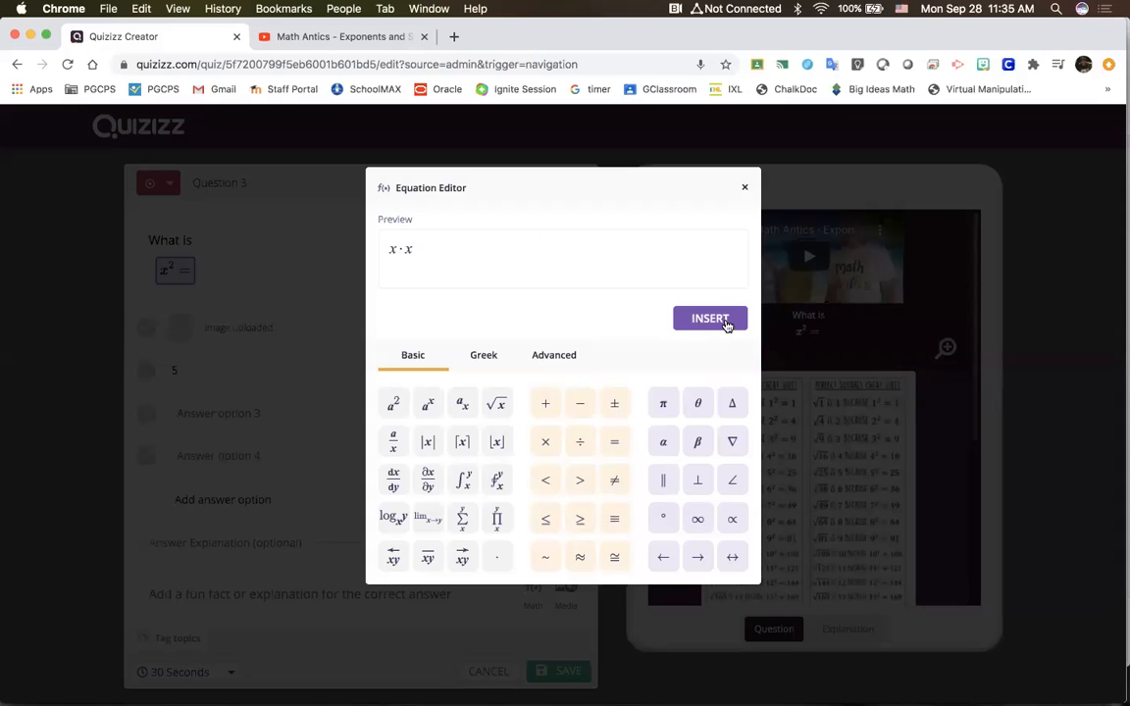
pyautogui.click(725, 324)
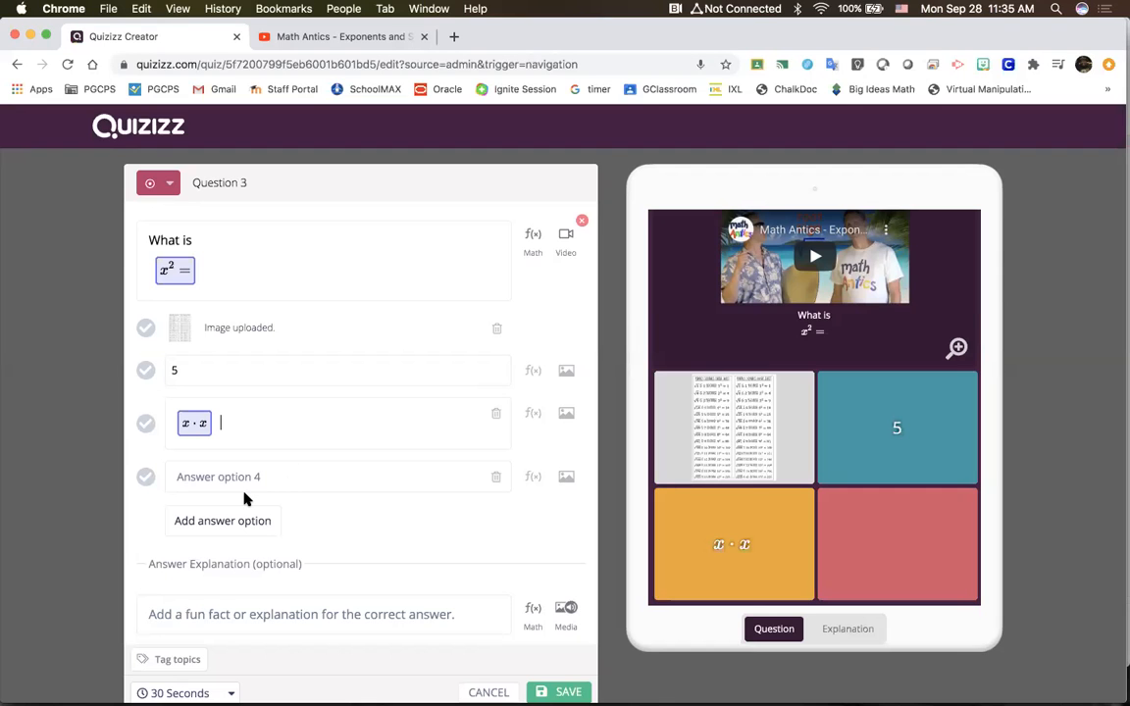
# Enter the plain text x*x as answer option 4 of Question 3
pyautogui.click(244, 477)
pyautogui.write('x*')
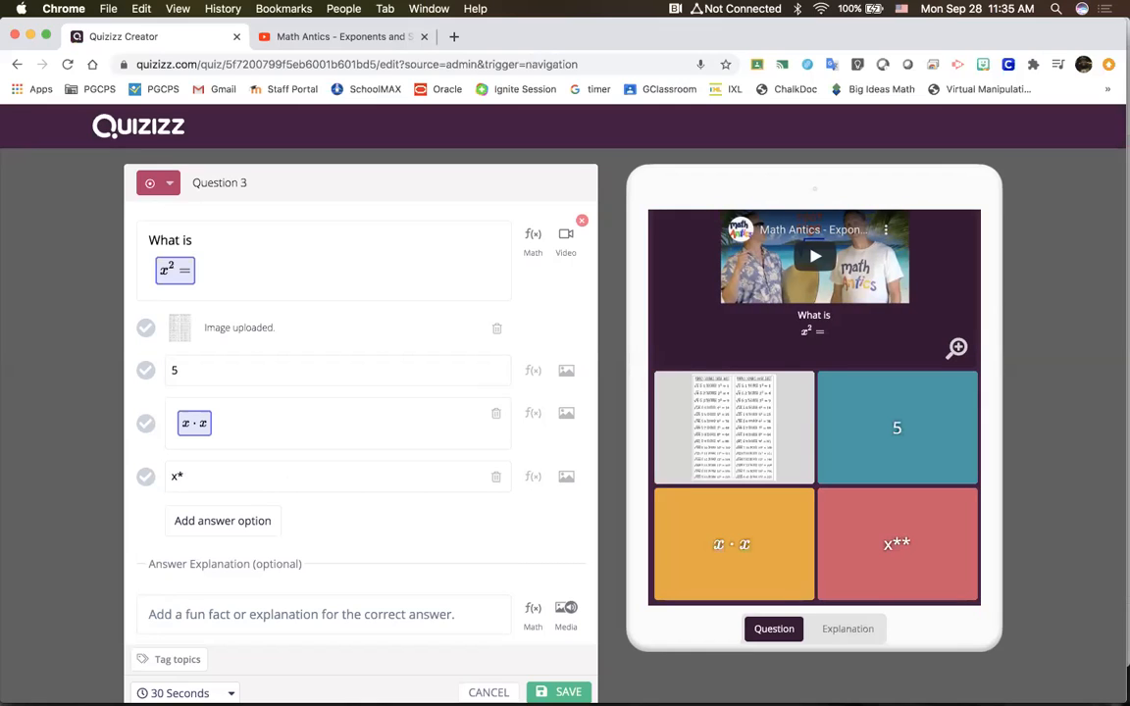
pyautogui.write('*x')
# Add a fifth answer option containing the Greek symbol θ as a math equation
pyautogui.click(235, 520)
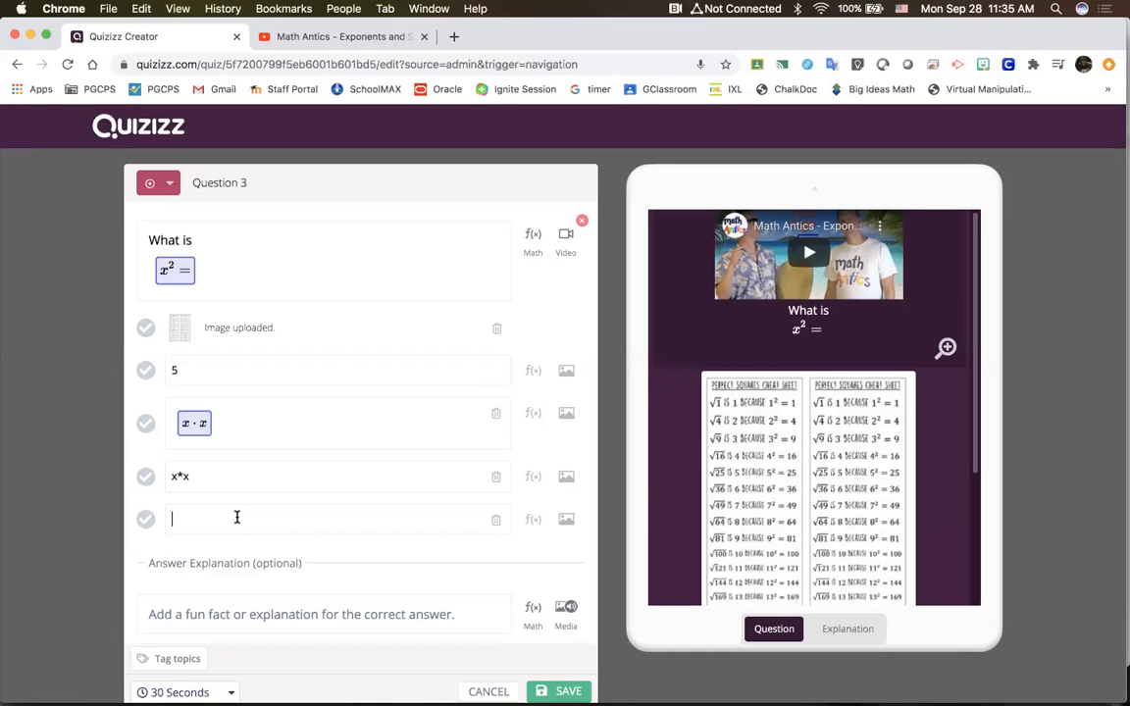
pyautogui.click(532, 518)
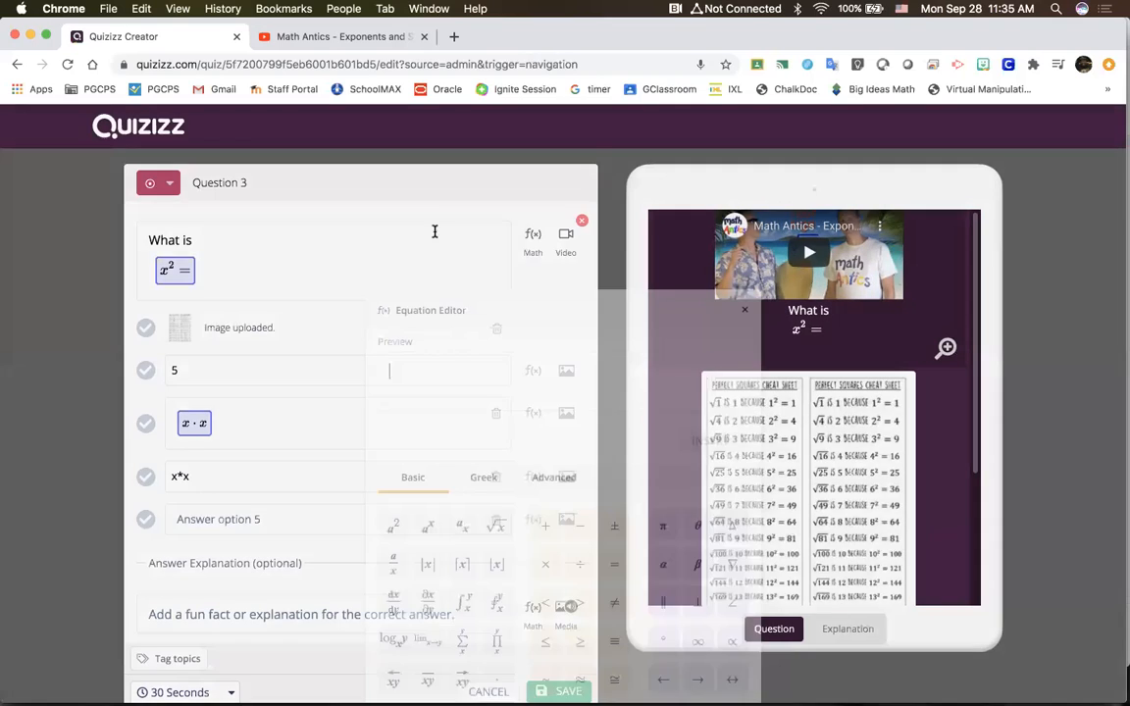
pyautogui.click(492, 365)
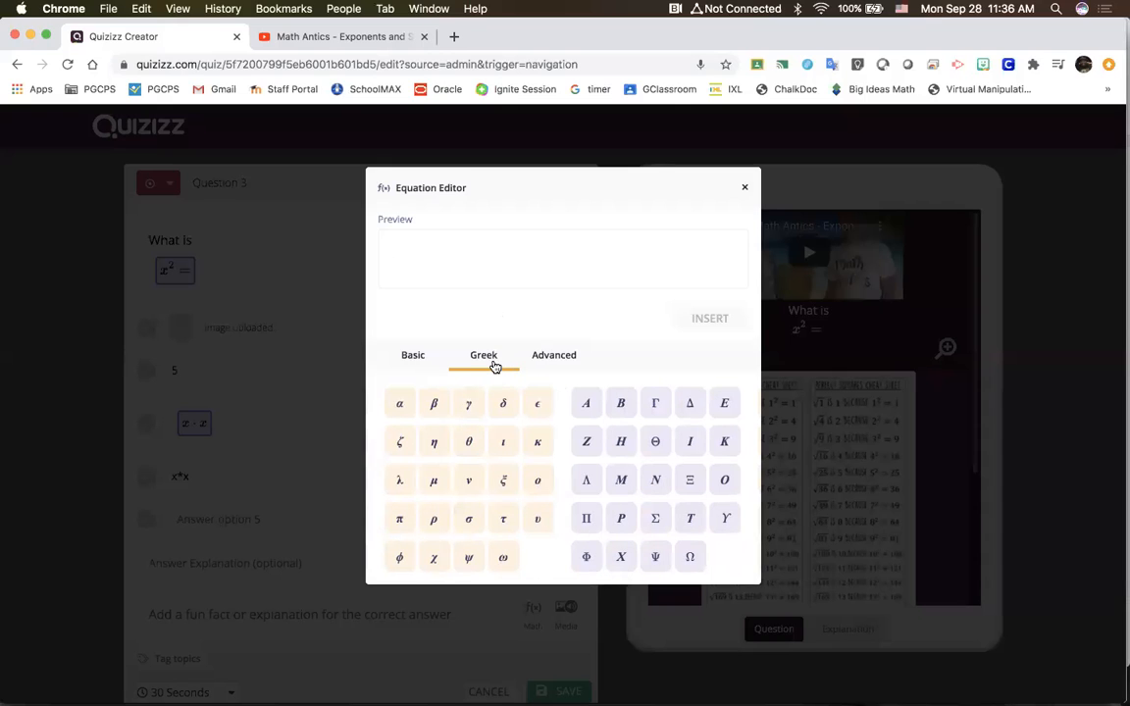
pyautogui.click(554, 366)
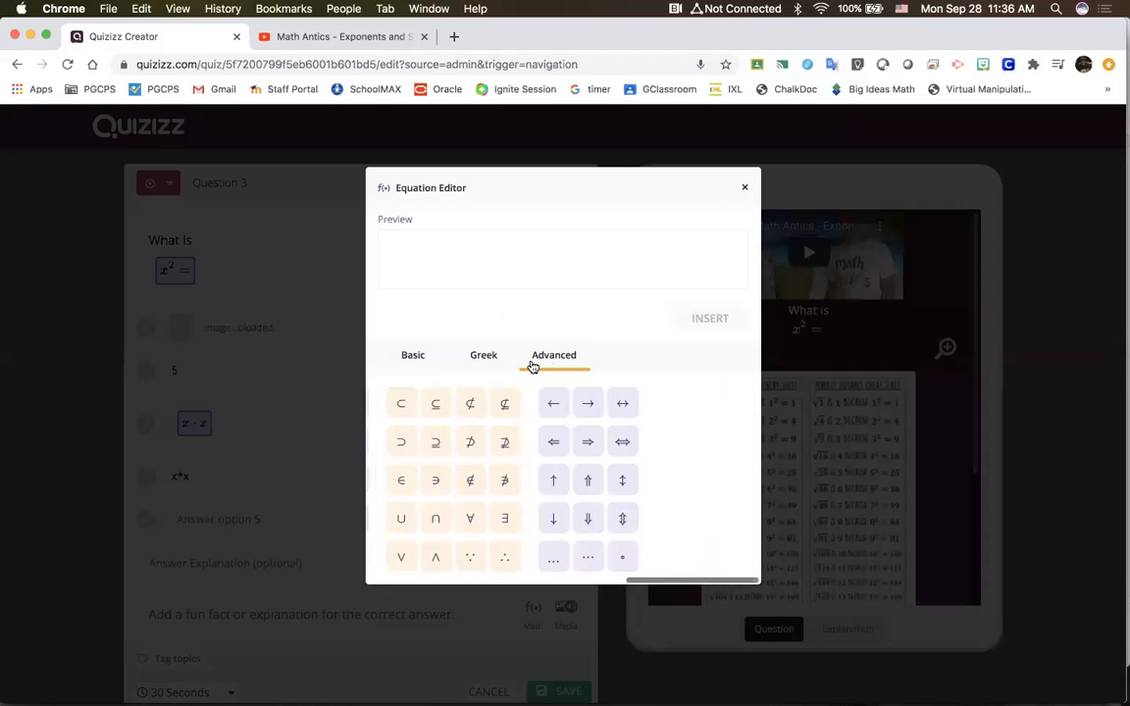
pyautogui.click(478, 356)
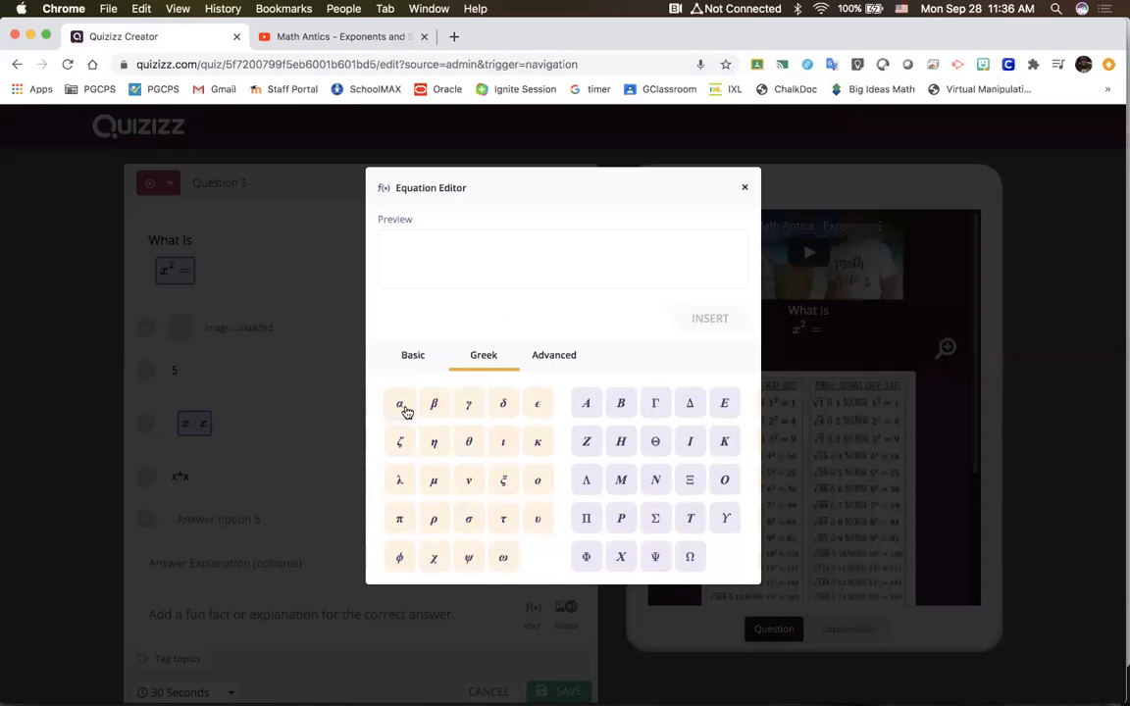
pyautogui.click(421, 358)
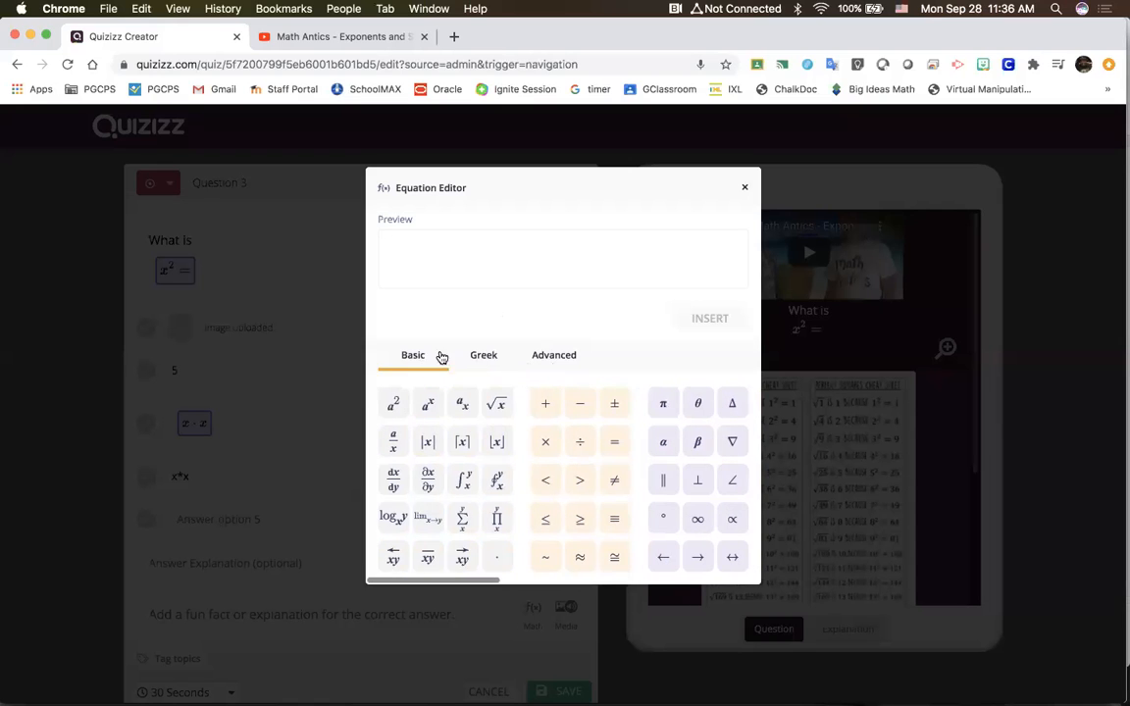
pyautogui.click(463, 356)
pyautogui.click(469, 442)
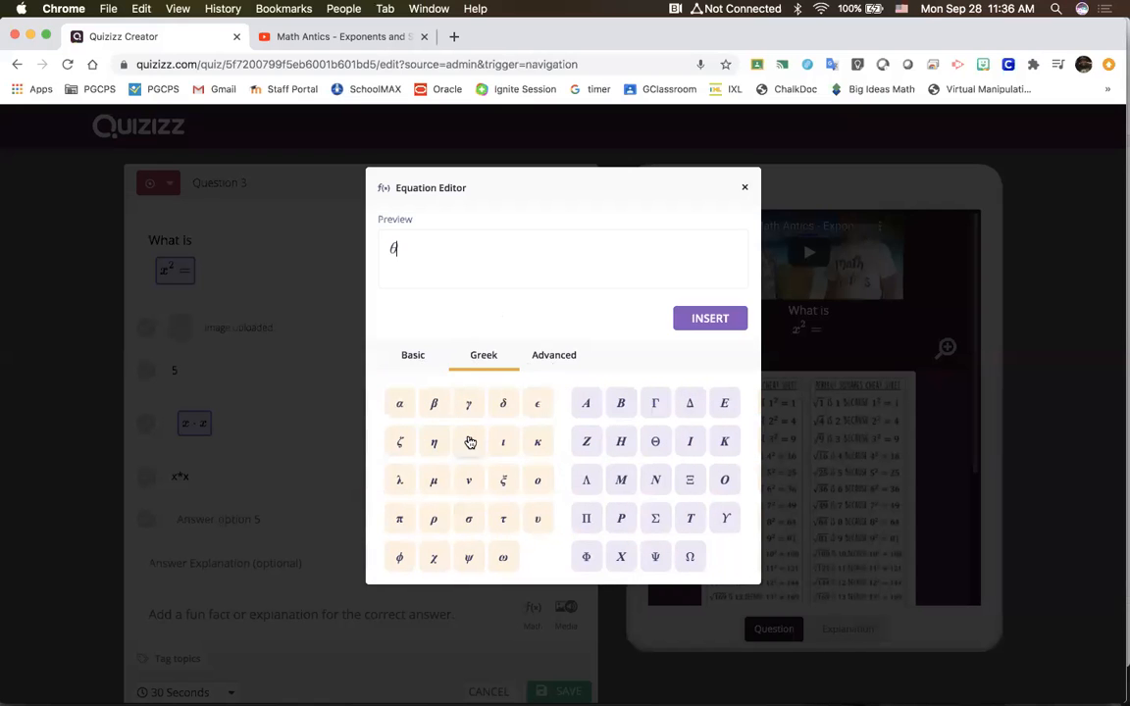
pyautogui.click(698, 319)
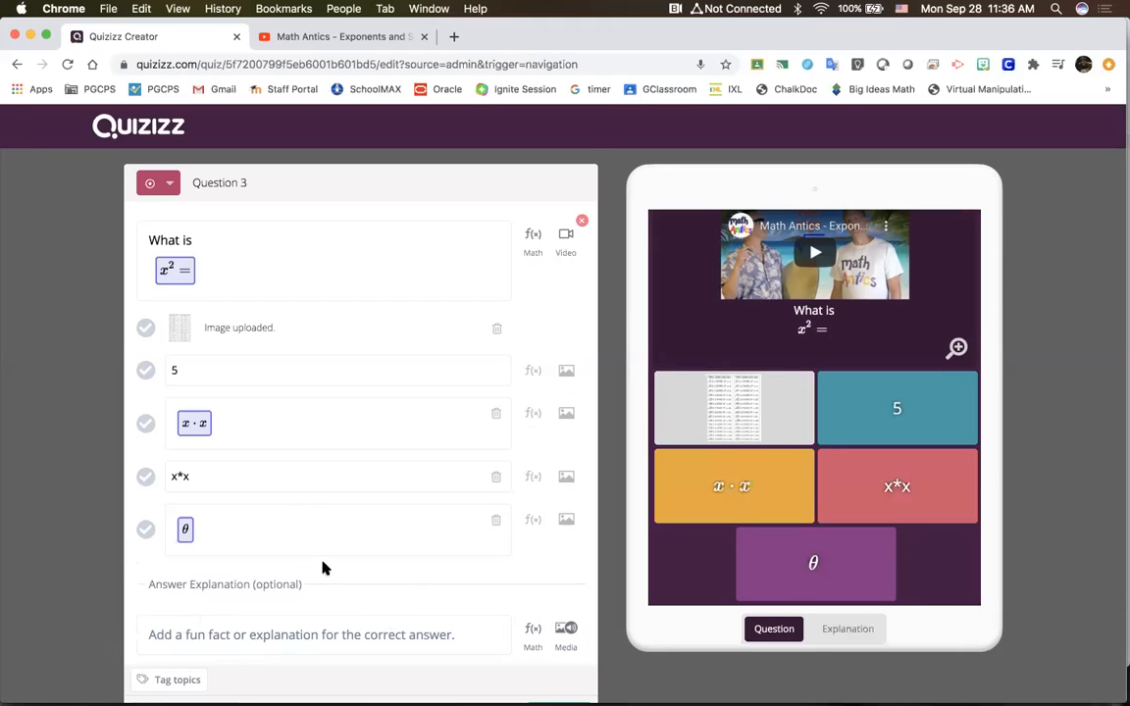
# Tag Question 3 with the topic Root and set its answer time to 5 minutes
pyautogui.scroll(-1, 324, 577)
pyautogui.scroll(-3, 324, 582)
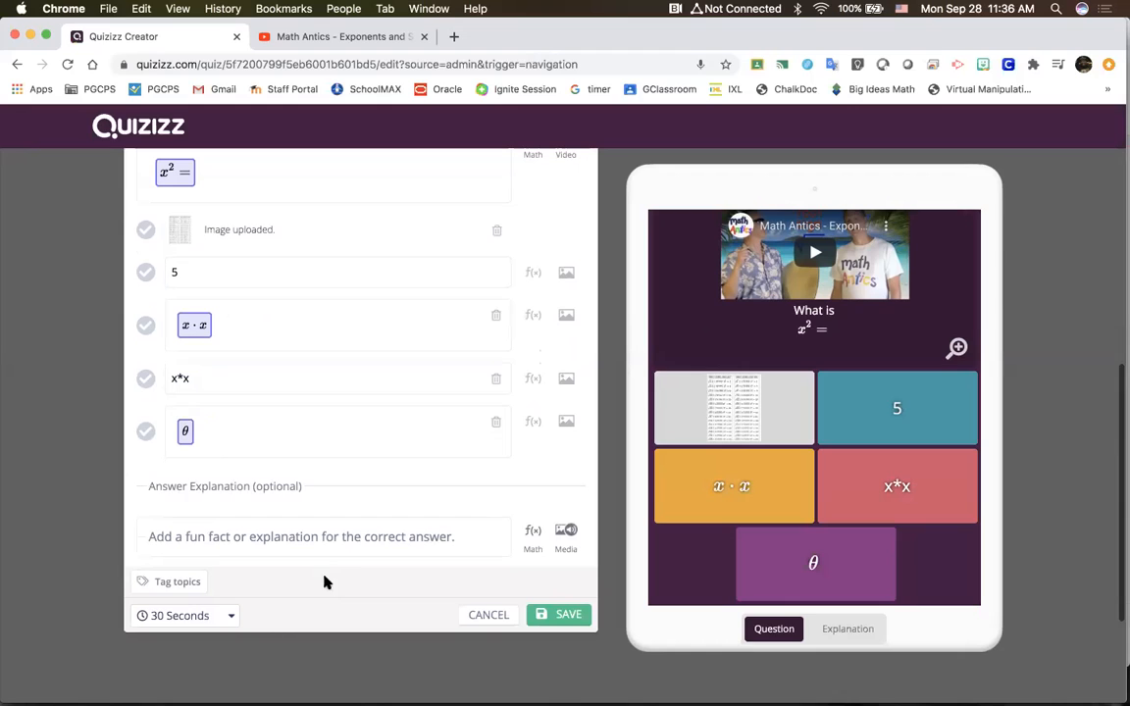
pyautogui.click(196, 587)
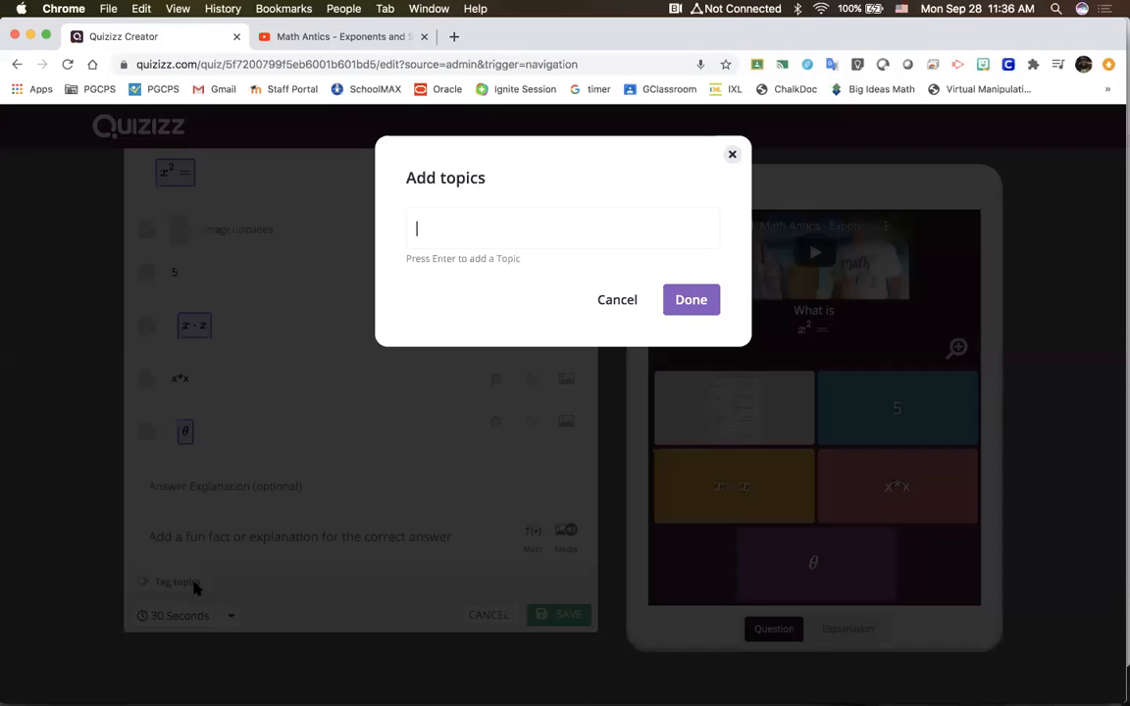
pyautogui.write('Root')
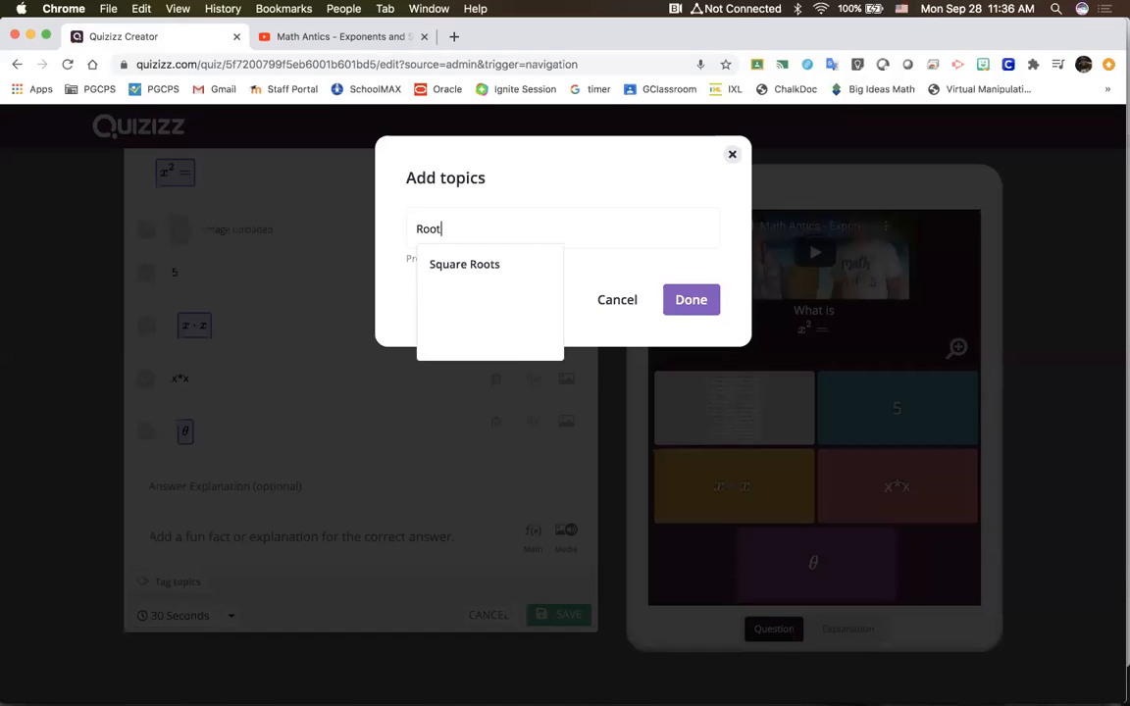
pyautogui.click(690, 301)
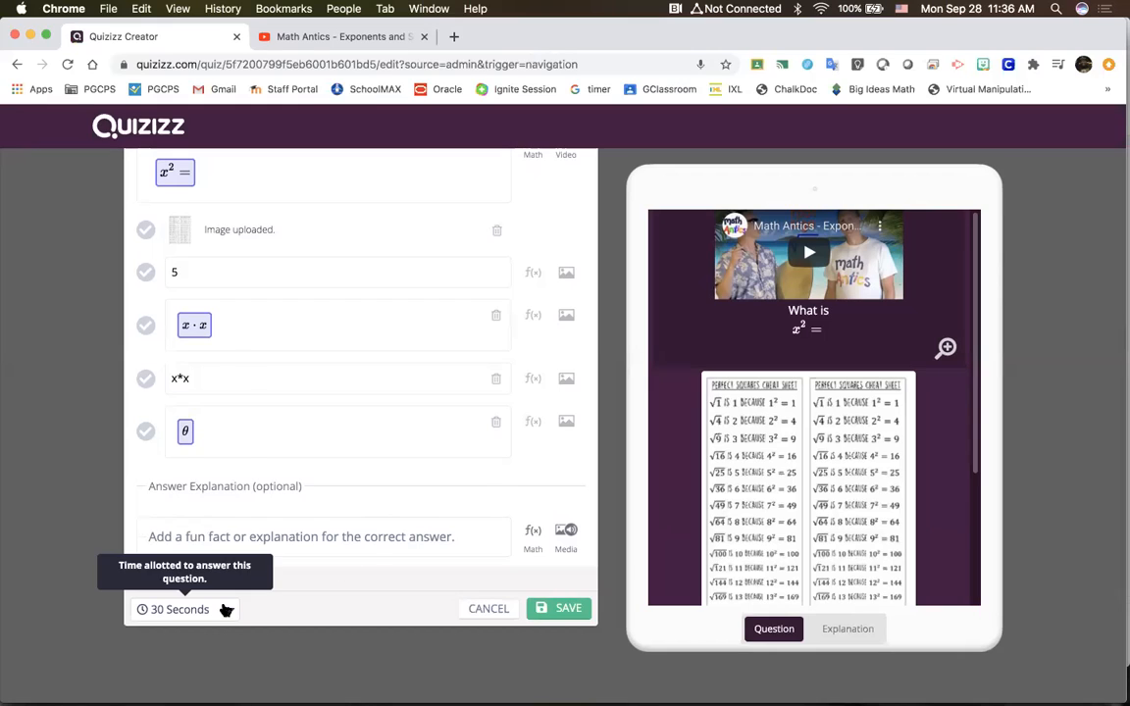
pyautogui.click(225, 610)
pyautogui.click(188, 576)
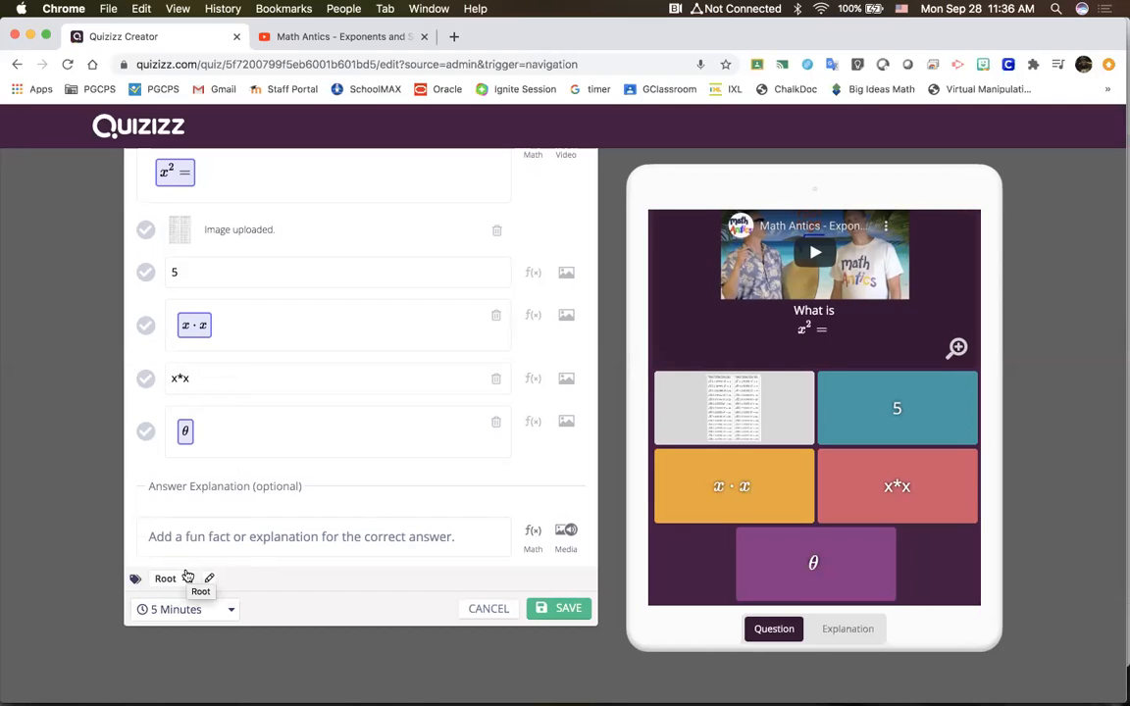
# Record an audio clip of about 20 seconds as the answer explanation of Question 3 and save the recording
pyautogui.scroll(2, 187, 576)
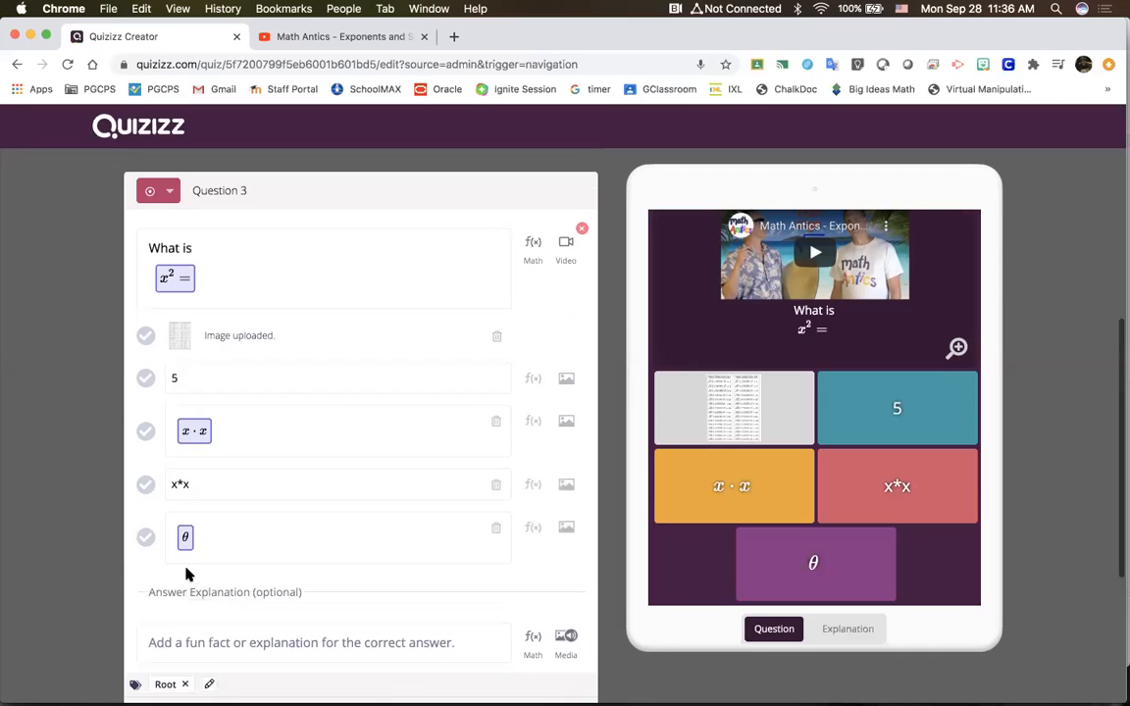
pyautogui.scroll(-3, 442, 623)
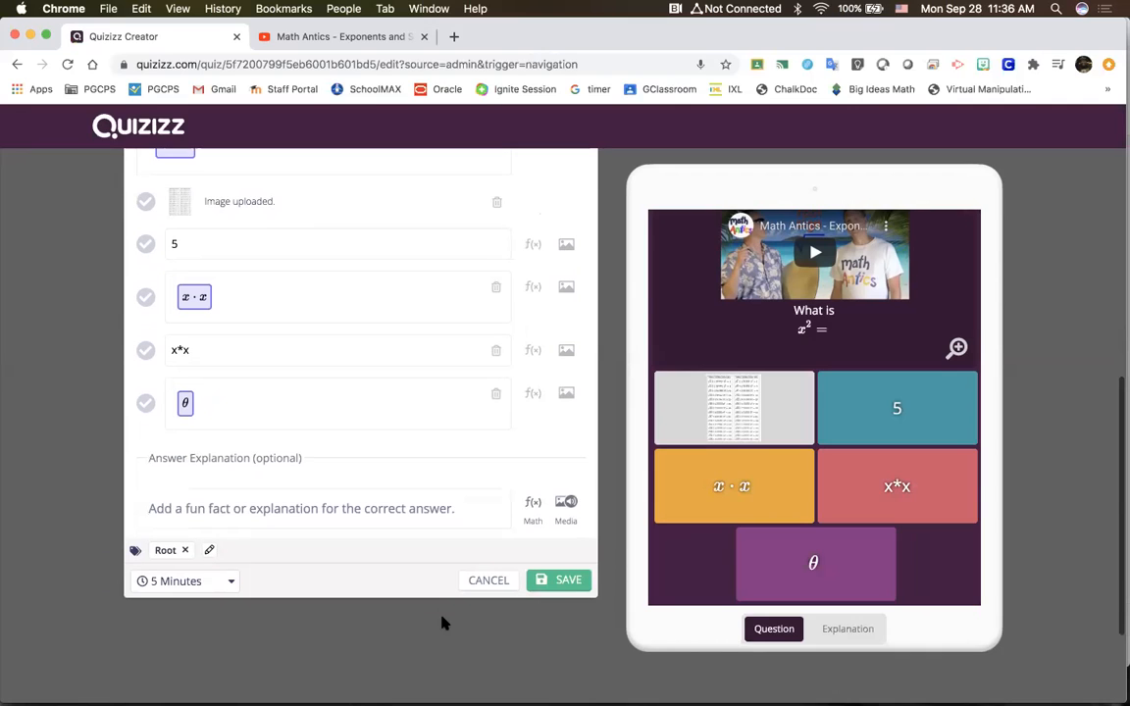
pyautogui.click(427, 506)
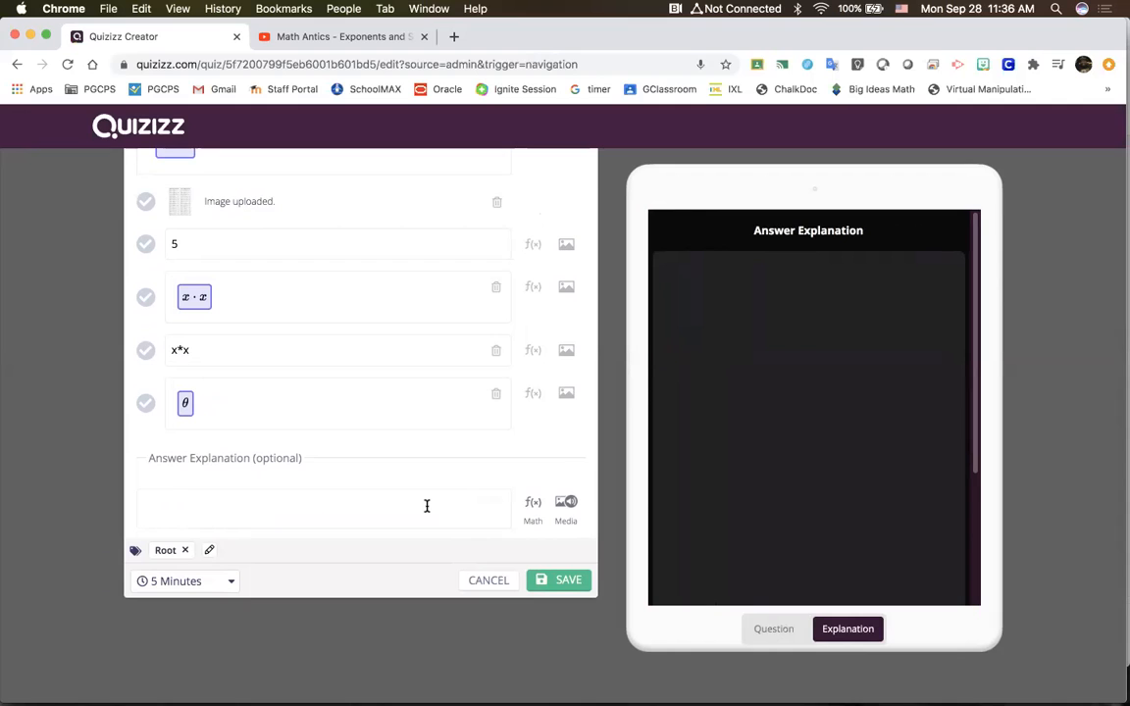
pyautogui.click(563, 504)
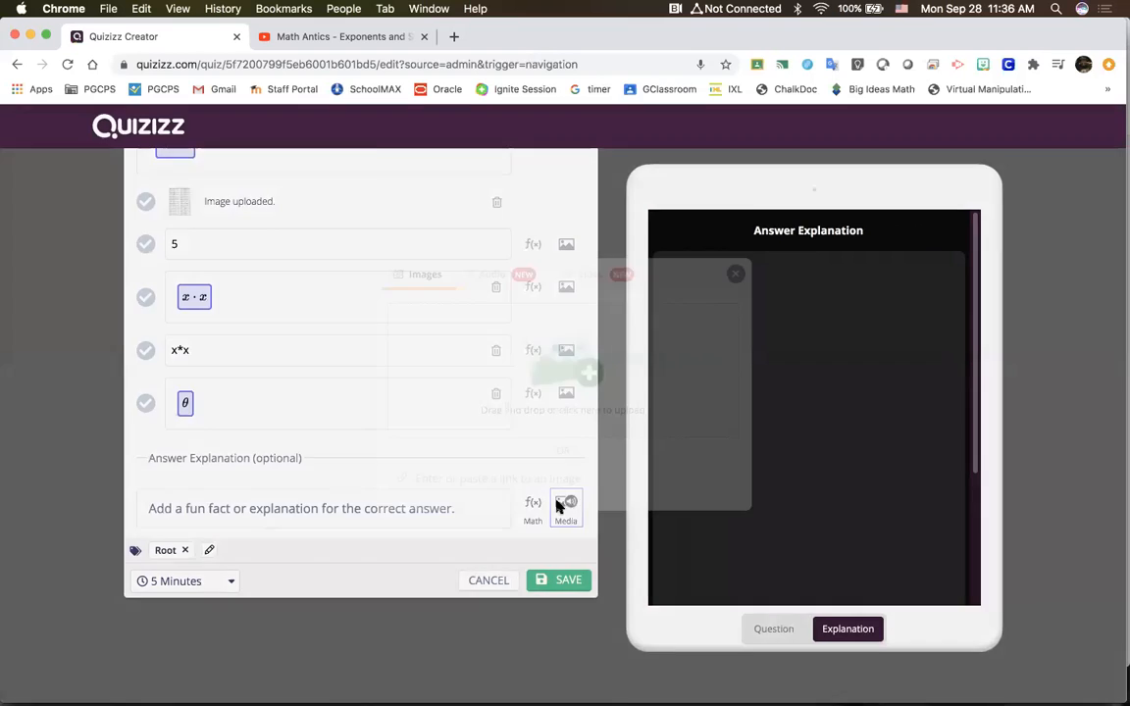
pyautogui.click(510, 154)
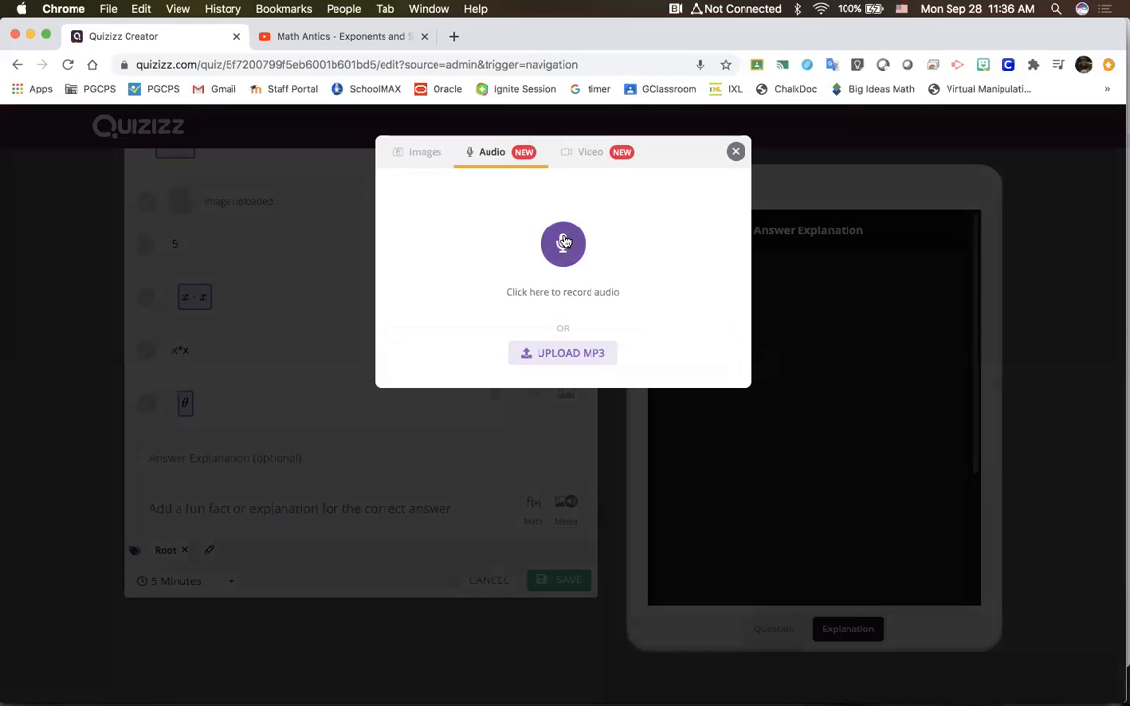
pyautogui.click(564, 243)
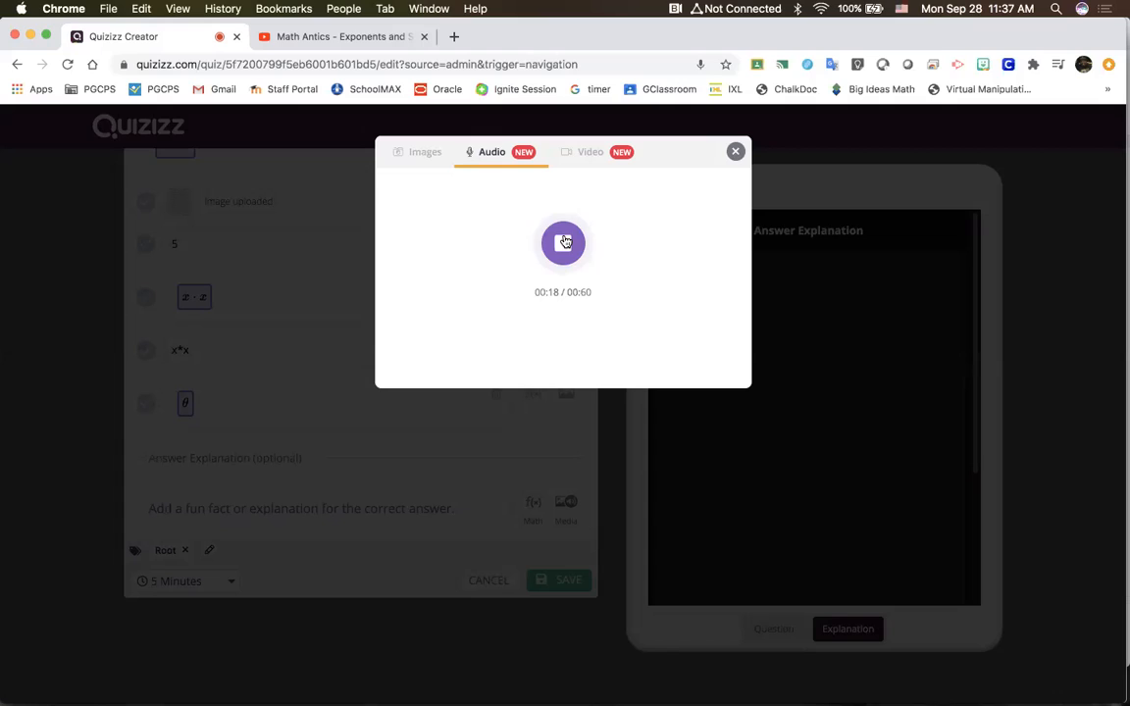
pyautogui.click(565, 241)
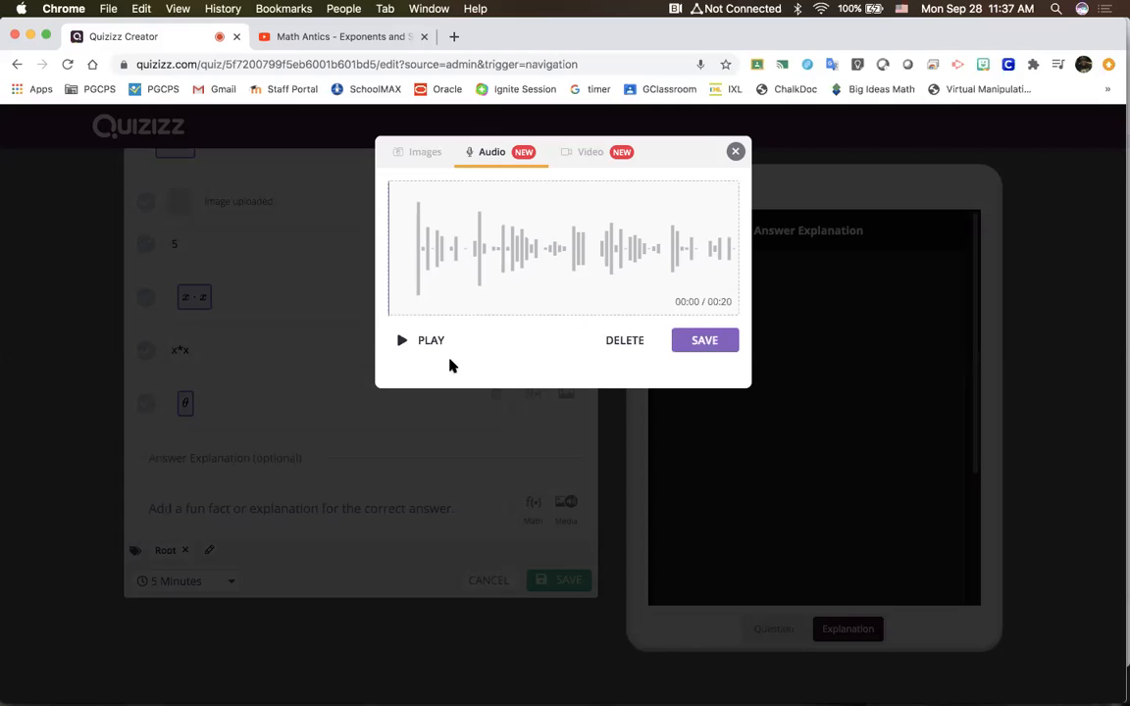
pyautogui.click(703, 348)
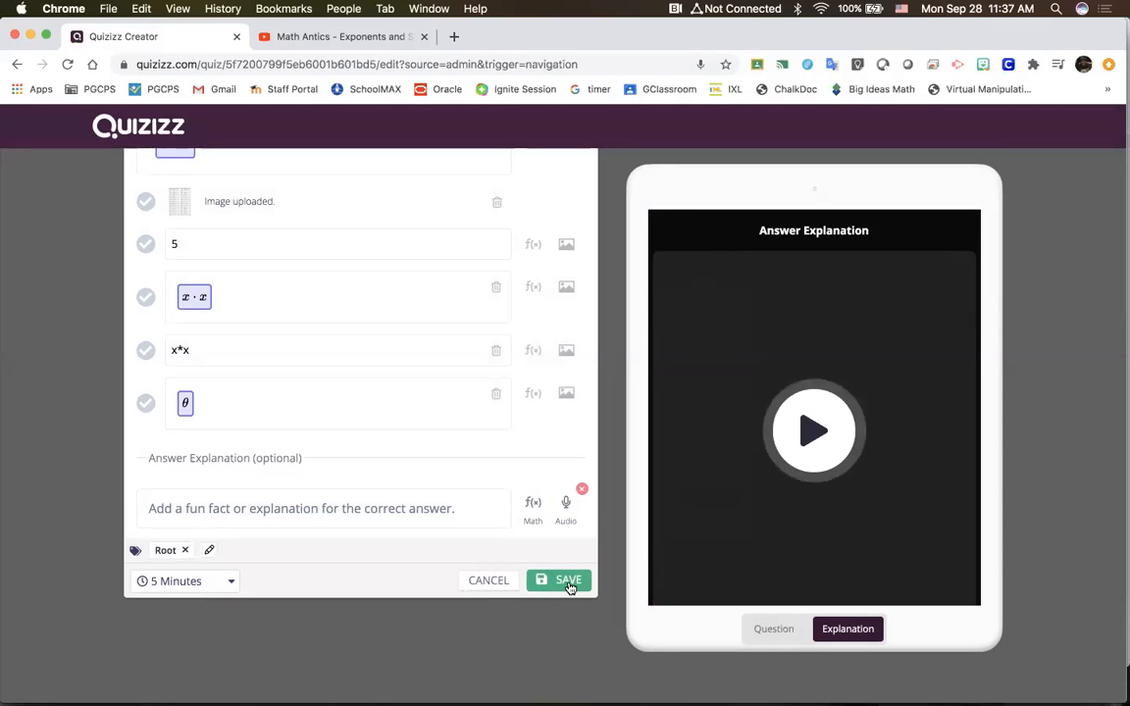
# Mark the x · x answer as the correct option and save Question 3
pyautogui.scroll(3, 345, 322)
pyautogui.scroll(-3, 345, 323)
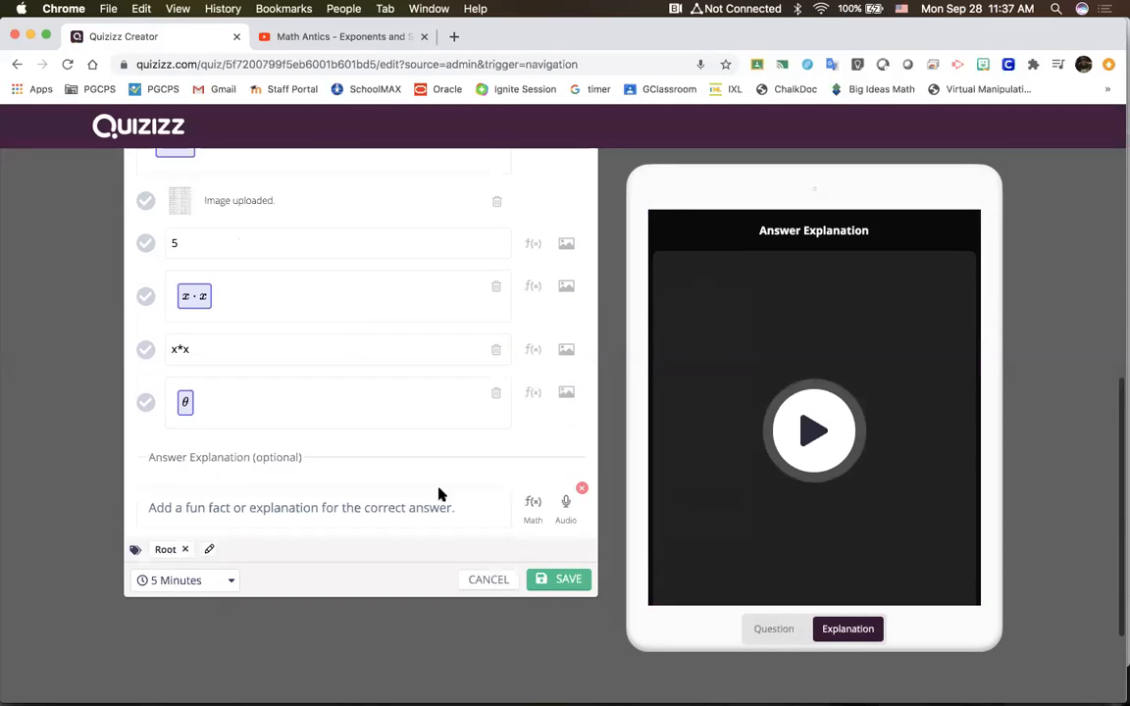
pyautogui.click(537, 580)
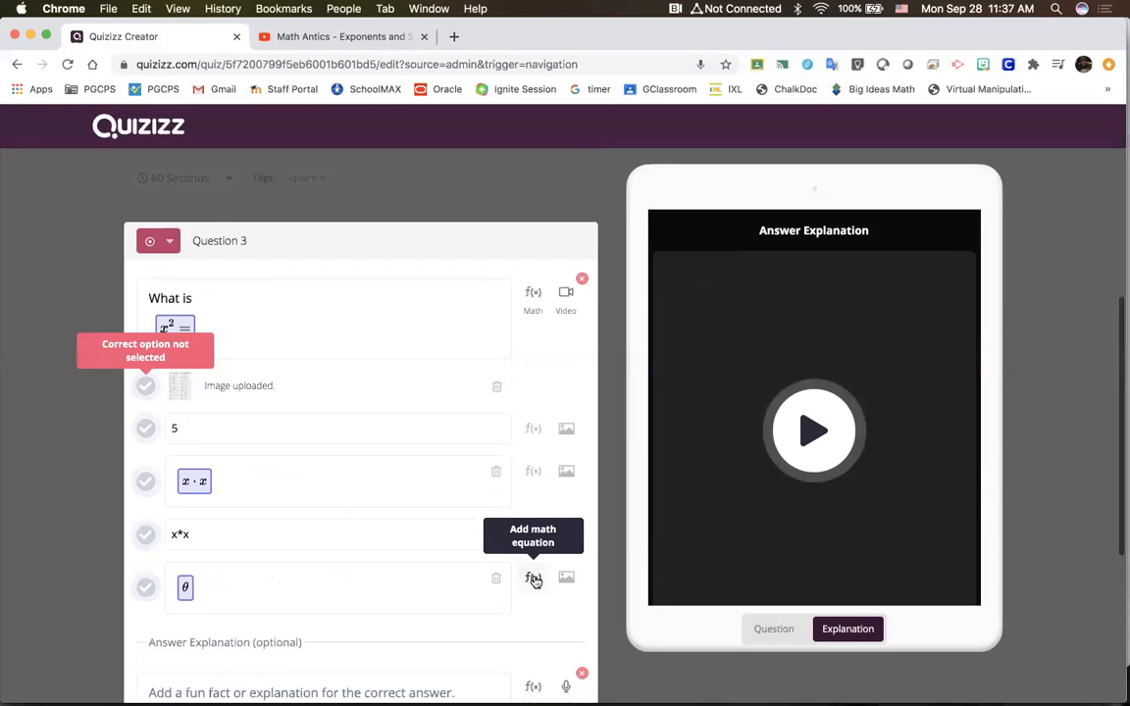
pyautogui.click(142, 481)
pyautogui.scroll(-4, 449, 661)
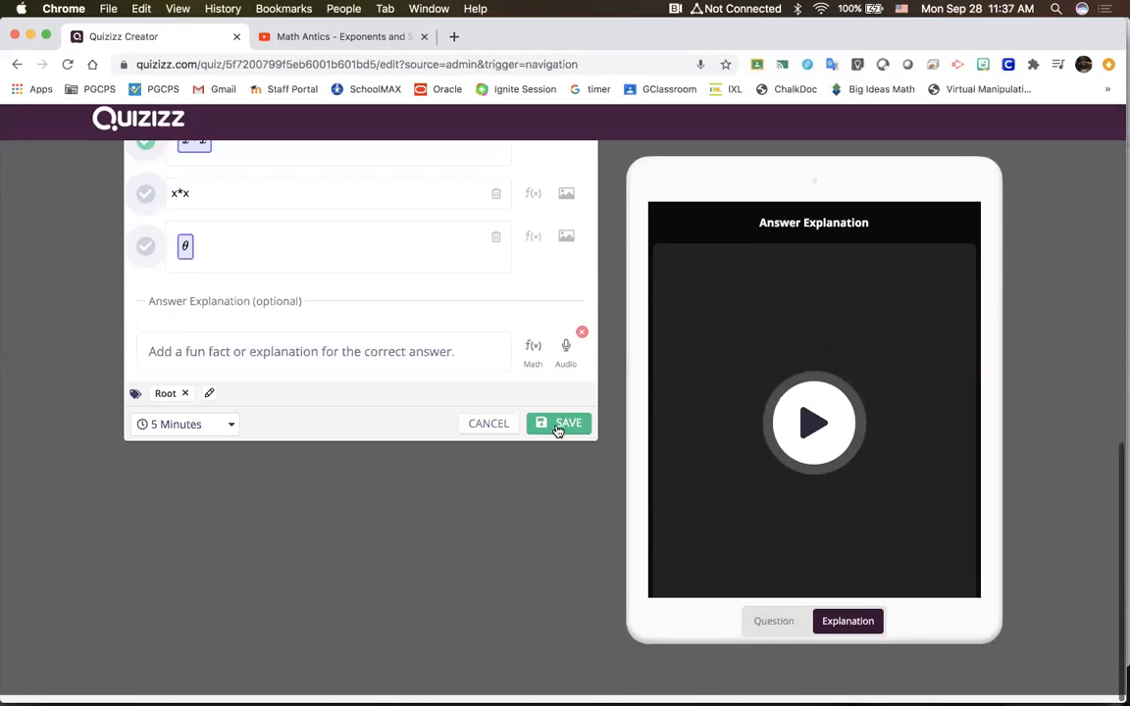
pyautogui.scroll(2, 558, 429)
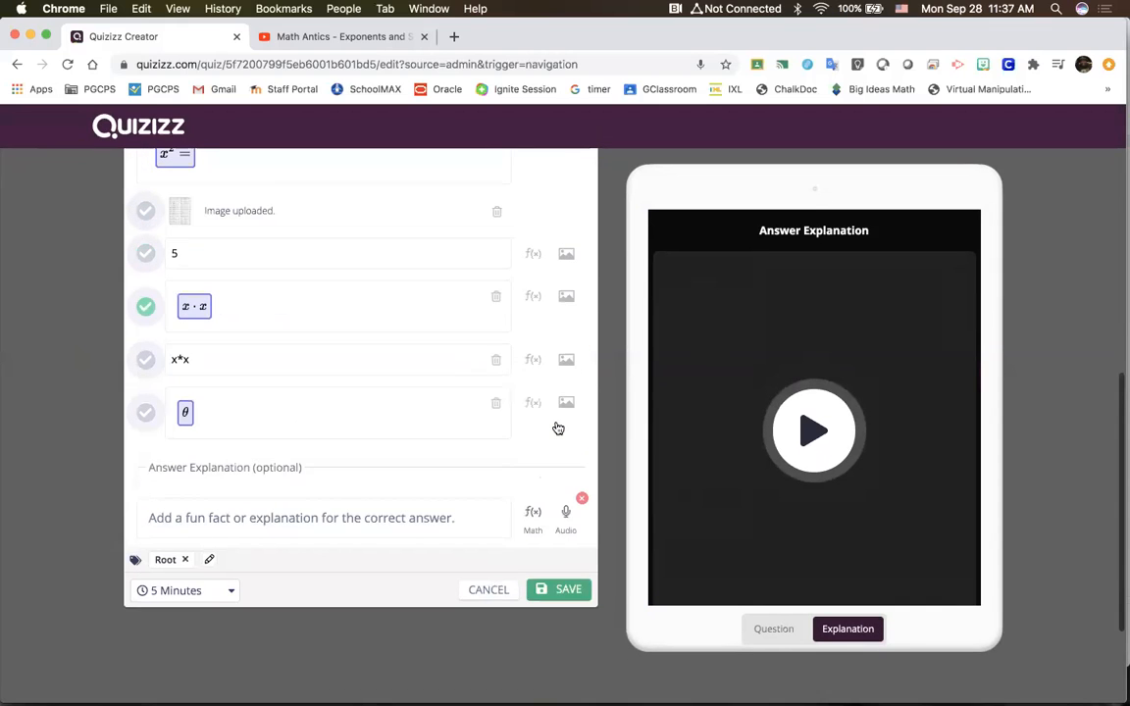
pyautogui.click(560, 600)
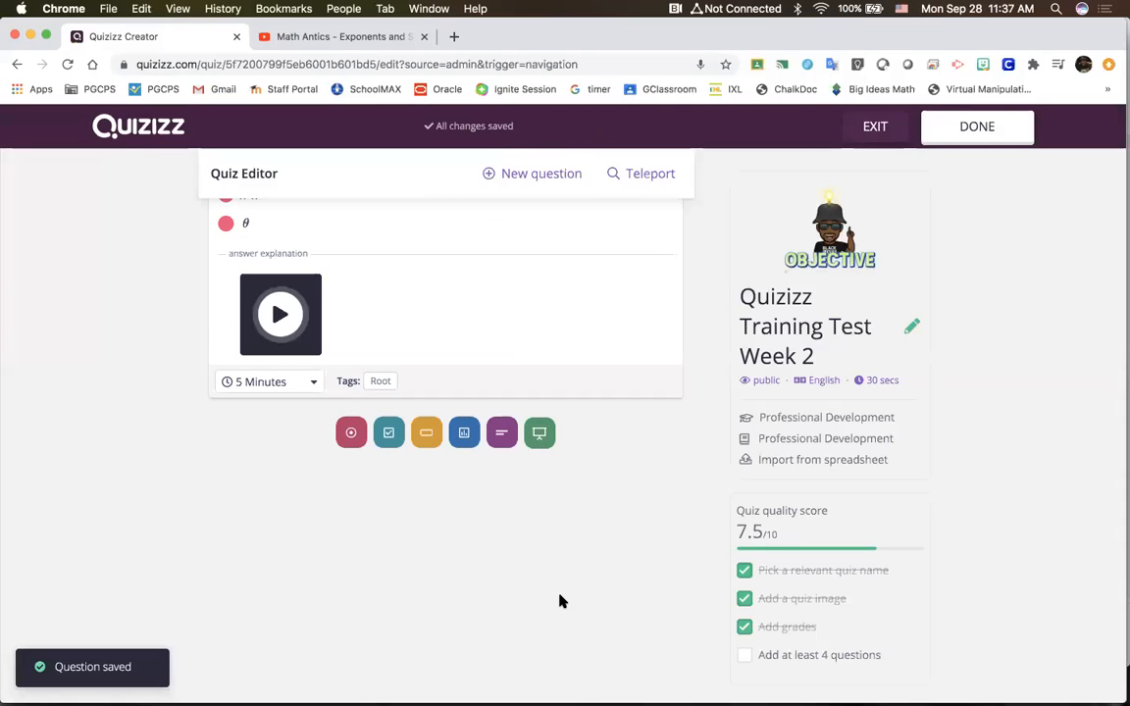
# Add a new checkbox question to the quiz as Question 4
pyautogui.scroll(2, 560, 601)
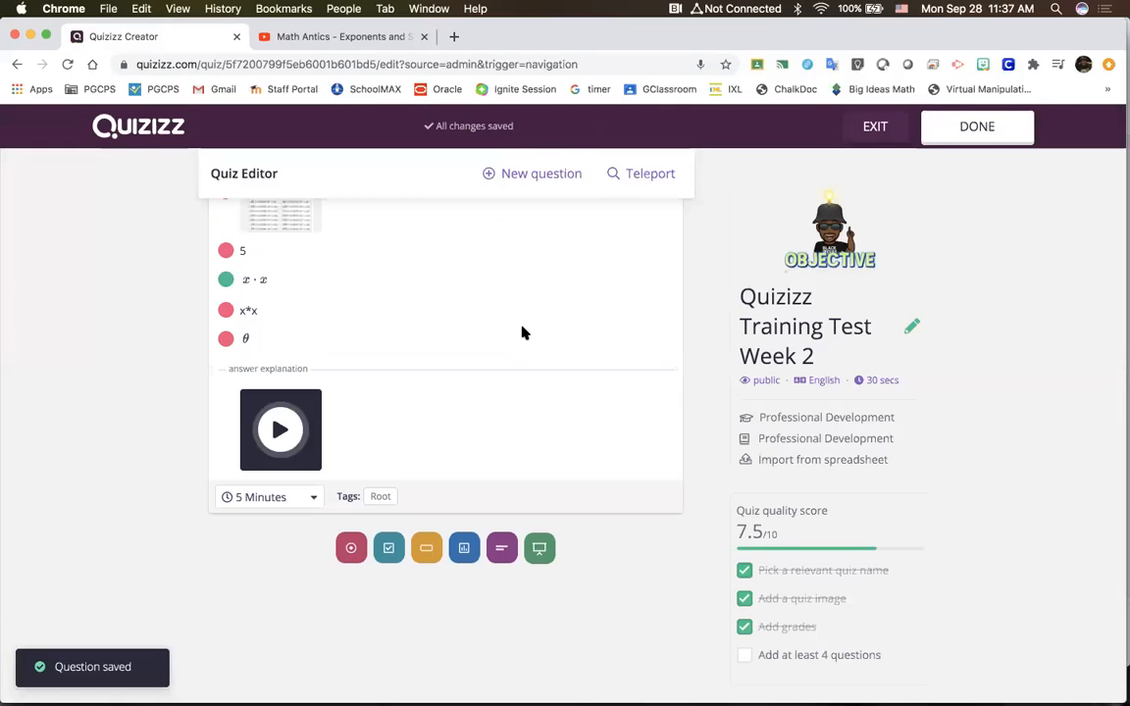
pyautogui.scroll(1, 522, 334)
pyautogui.scroll(10, 521, 333)
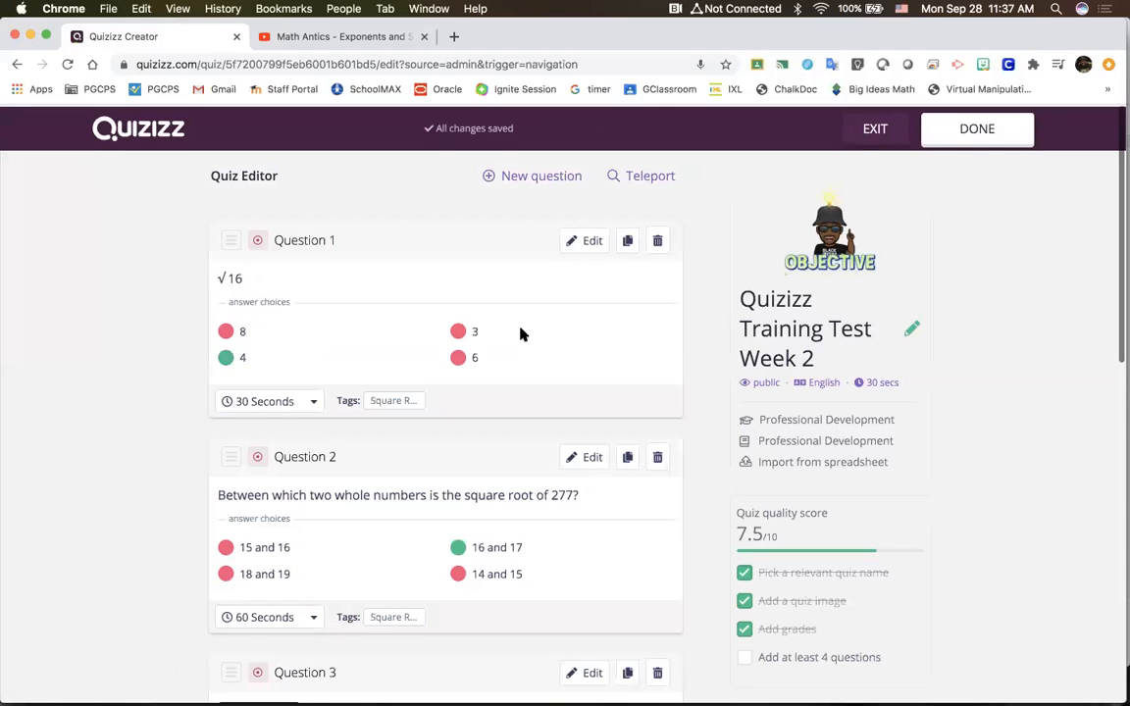
pyautogui.scroll(-1, 522, 334)
pyautogui.scroll(-5, 522, 330)
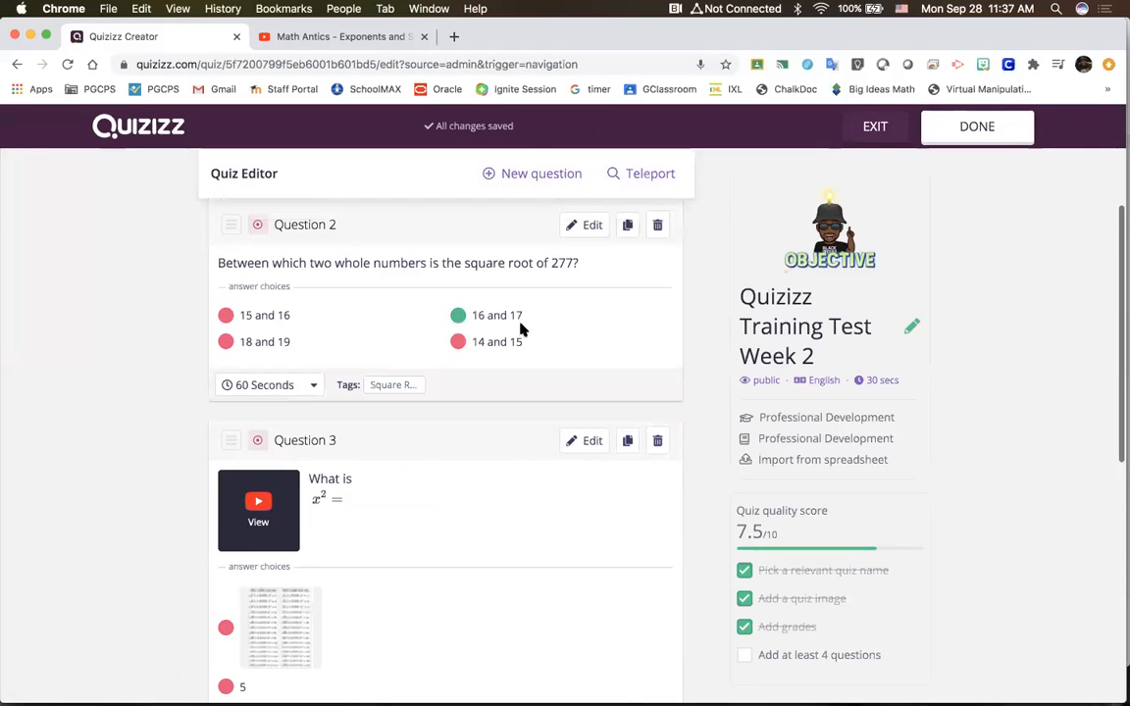
pyautogui.scroll(-1, 528, 162)
pyautogui.click(528, 171)
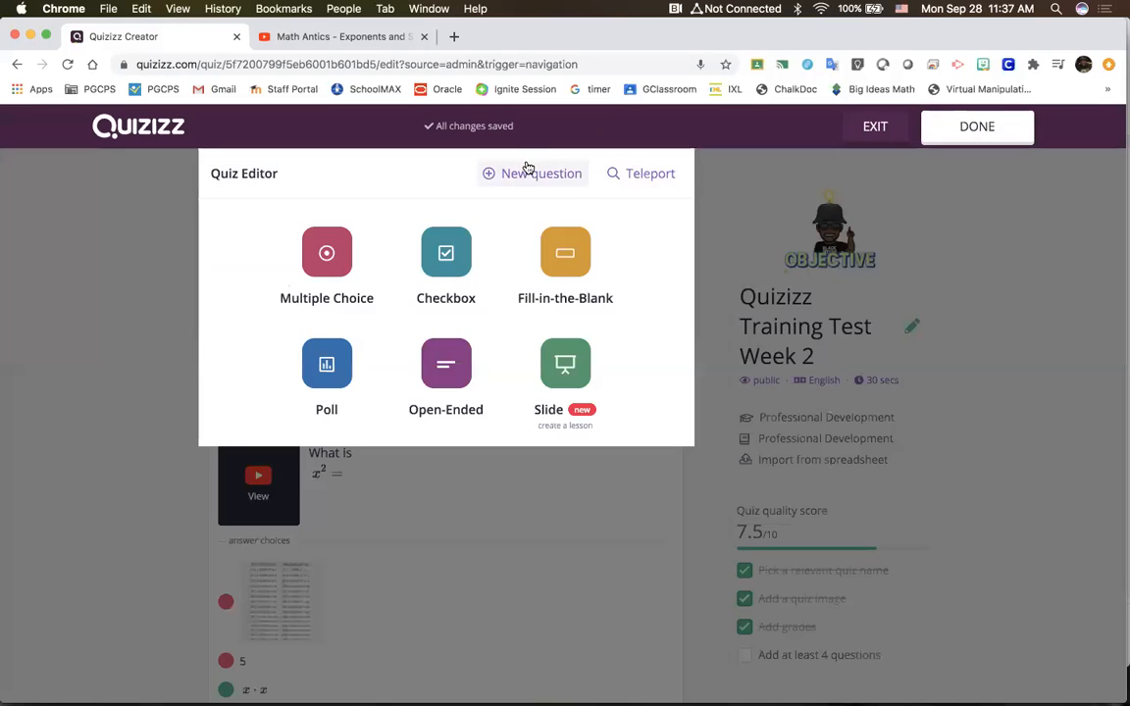
pyautogui.click(436, 257)
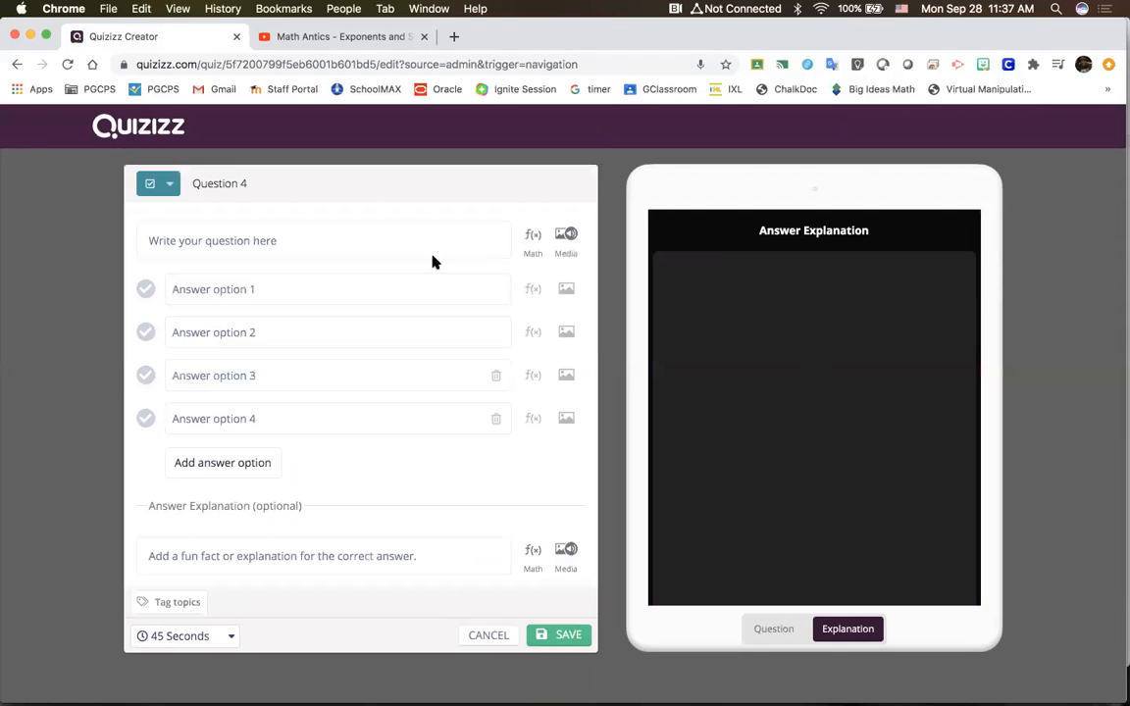
# Enter "Select All that are Perfect Squares" as the question text of Question 4
pyautogui.click(343, 245)
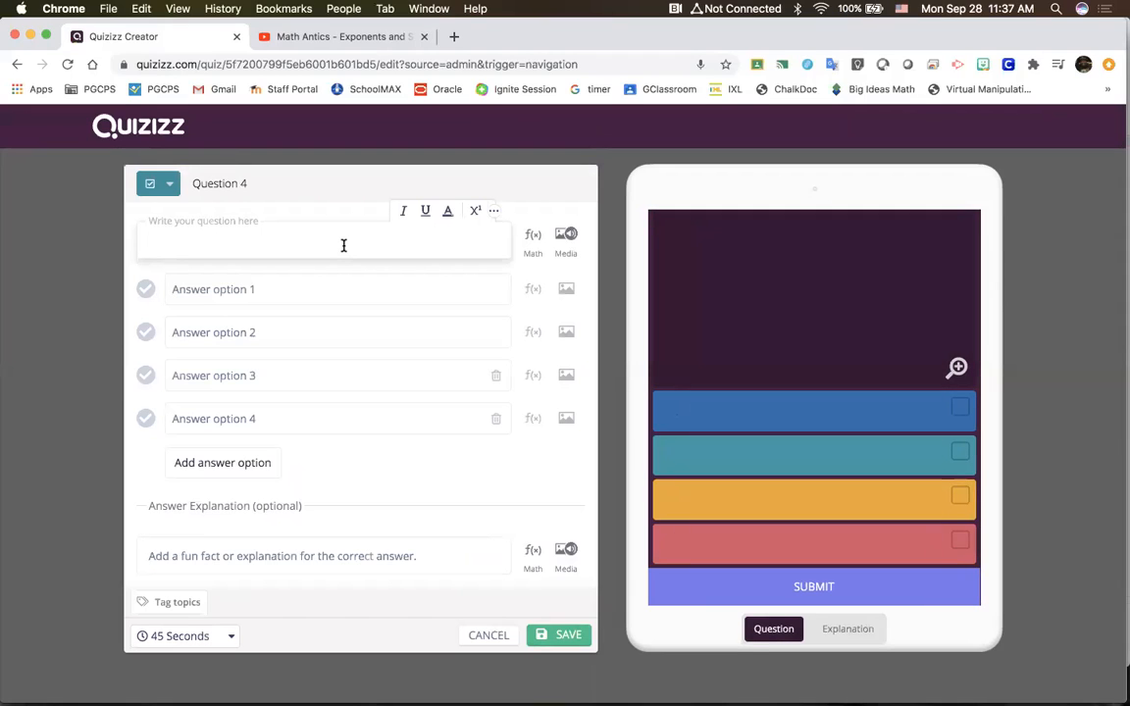
pyautogui.write('Seleca')
pyautogui.press('BackSpace')
pyautogui.write('t ')
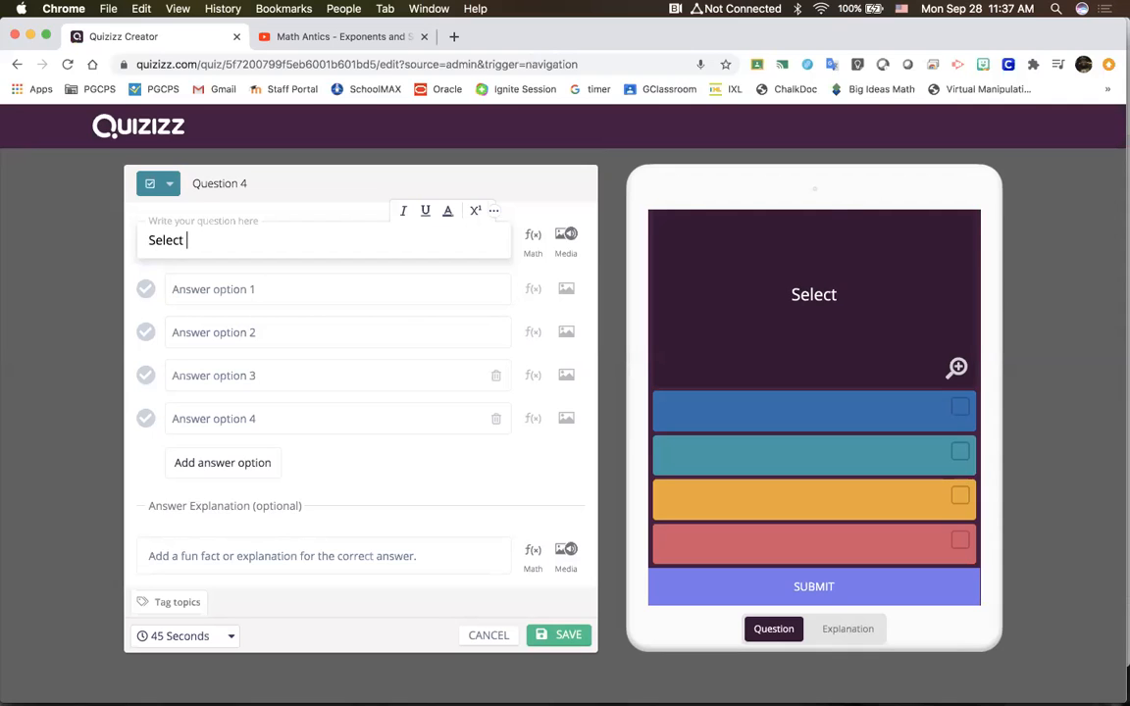
pyautogui.write('All that')
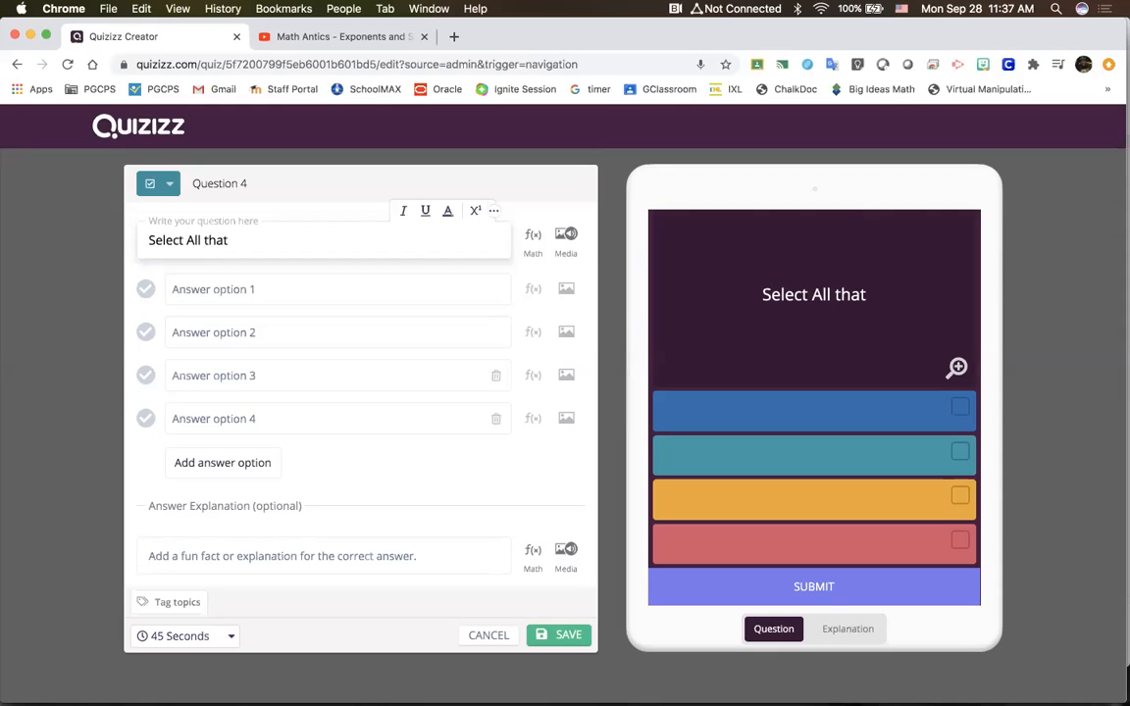
pyautogui.write(' are Per')
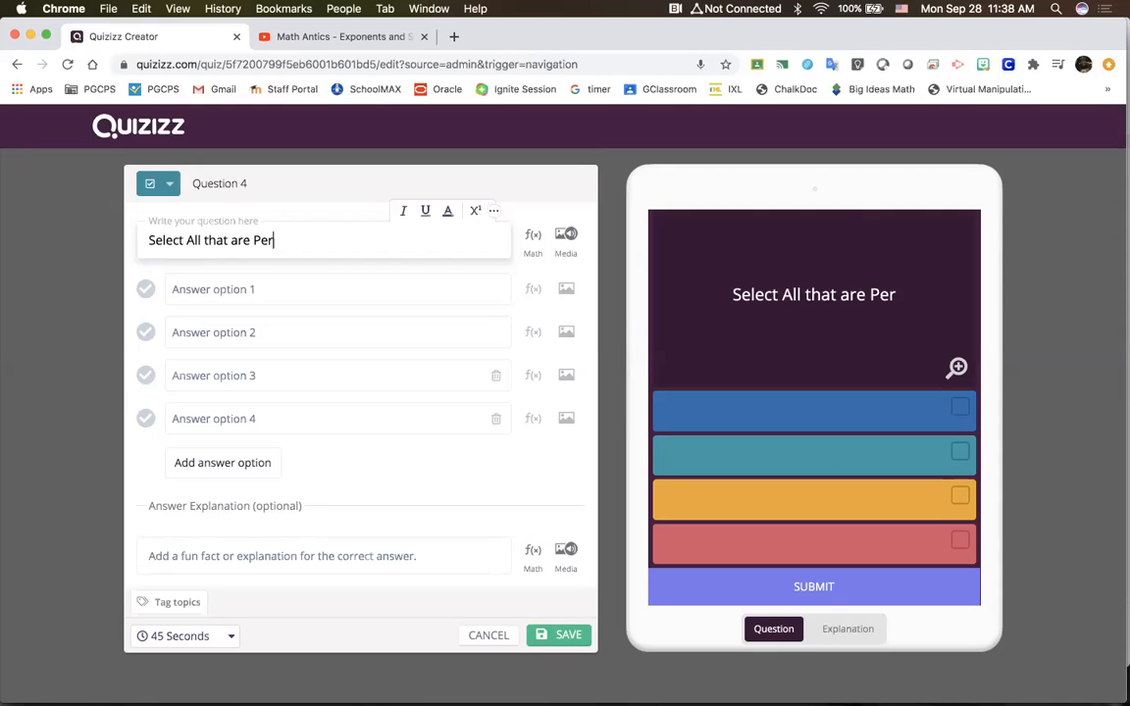
pyautogui.write('fect Squares')
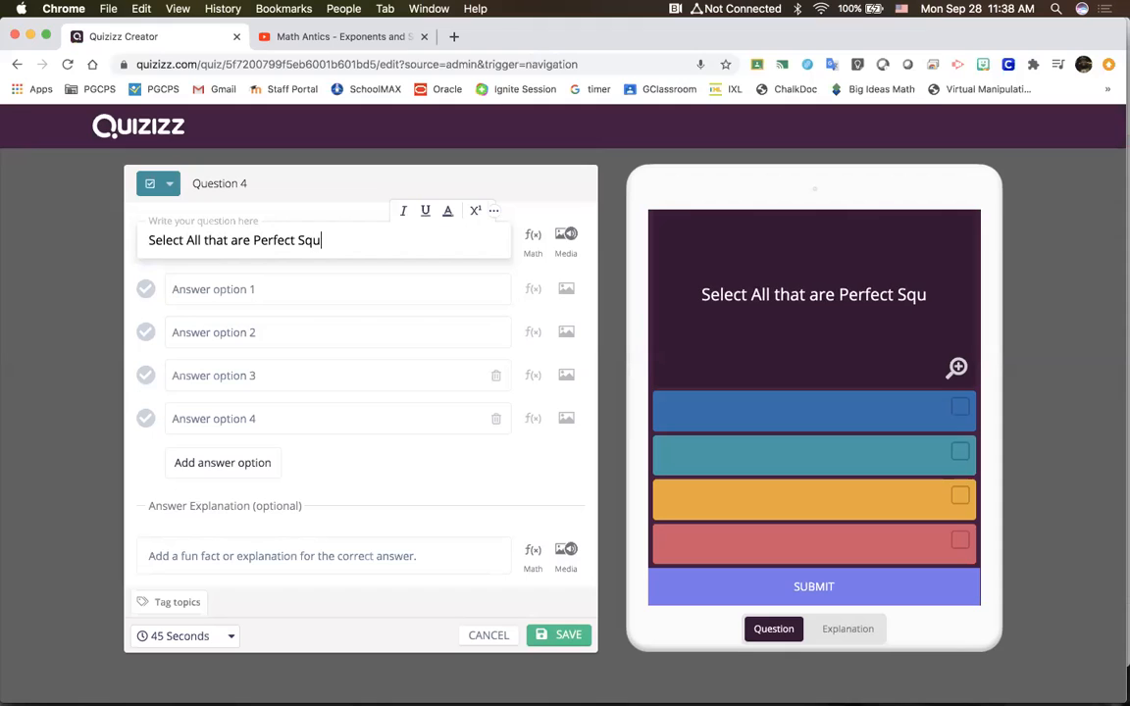
pyautogui.click(251, 242)
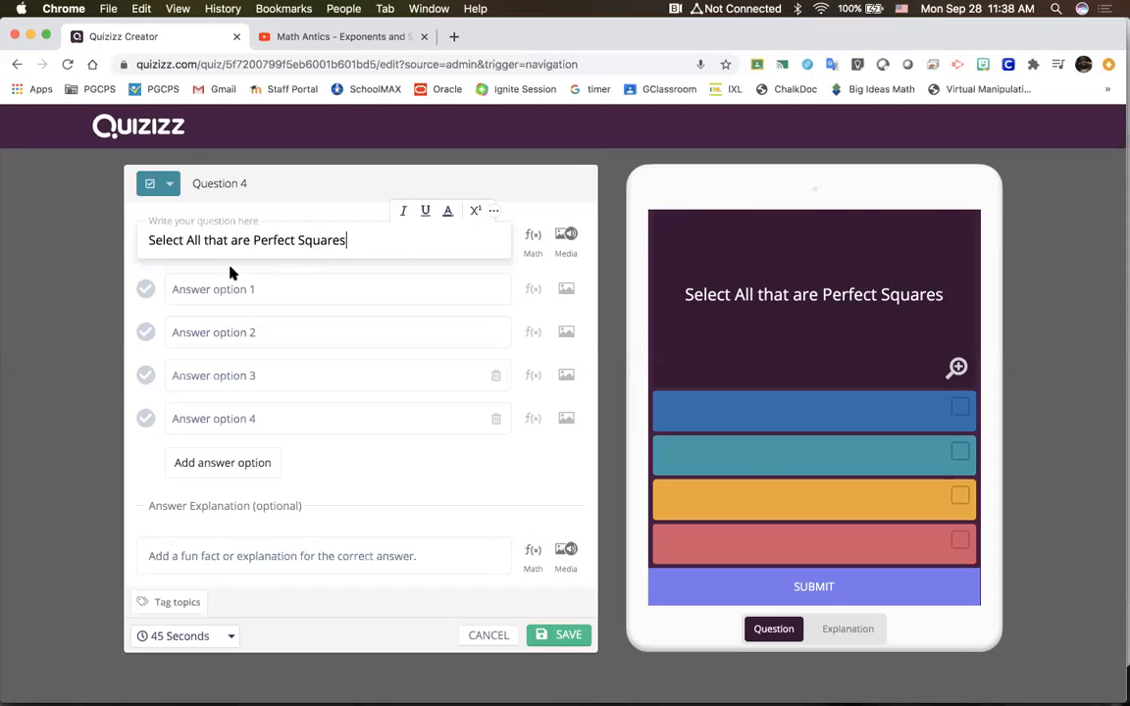
# Fill in the first four answer options of Question 4 with 1, 6, 10 and 16
pyautogui.click(181, 289)
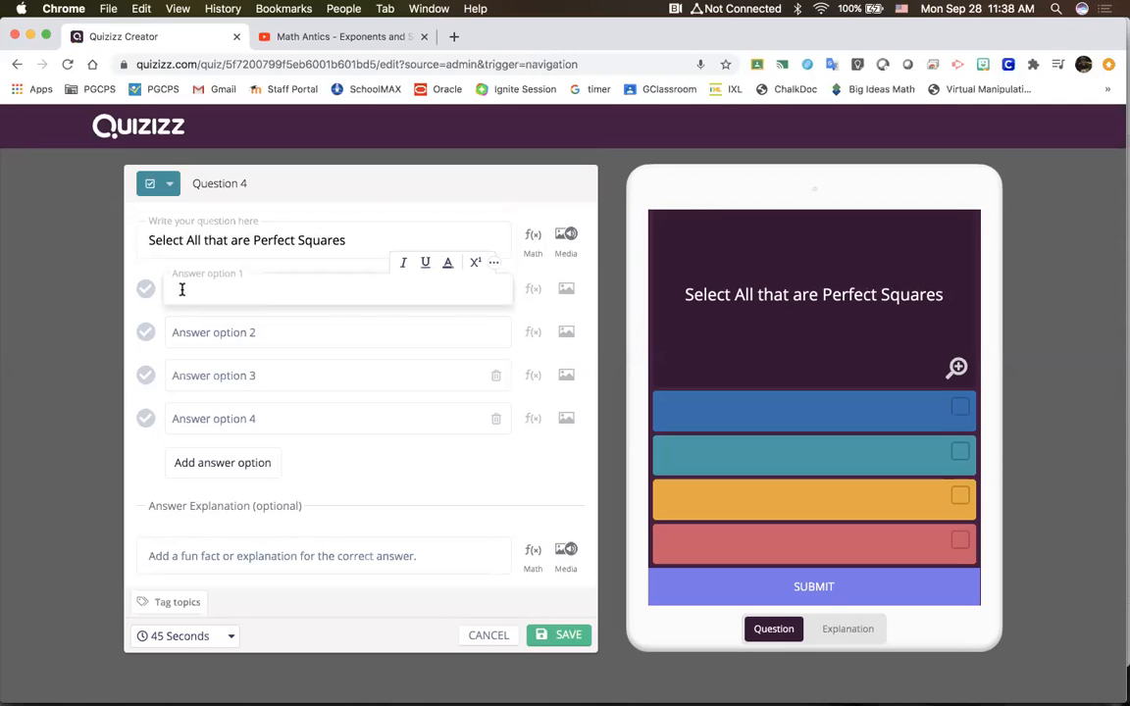
pyautogui.write('1')
pyautogui.click(177, 333)
pyautogui.write('6')
pyautogui.click(172, 361)
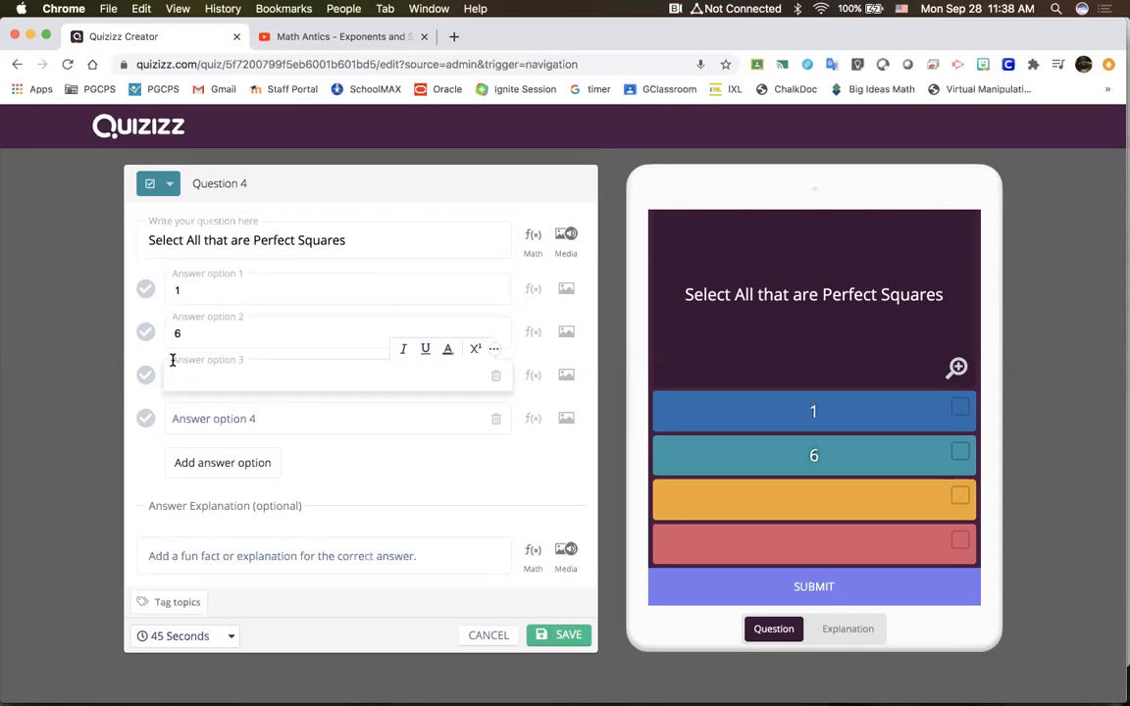
pyautogui.write('10')
pyautogui.click(190, 422)
pyautogui.write('16')
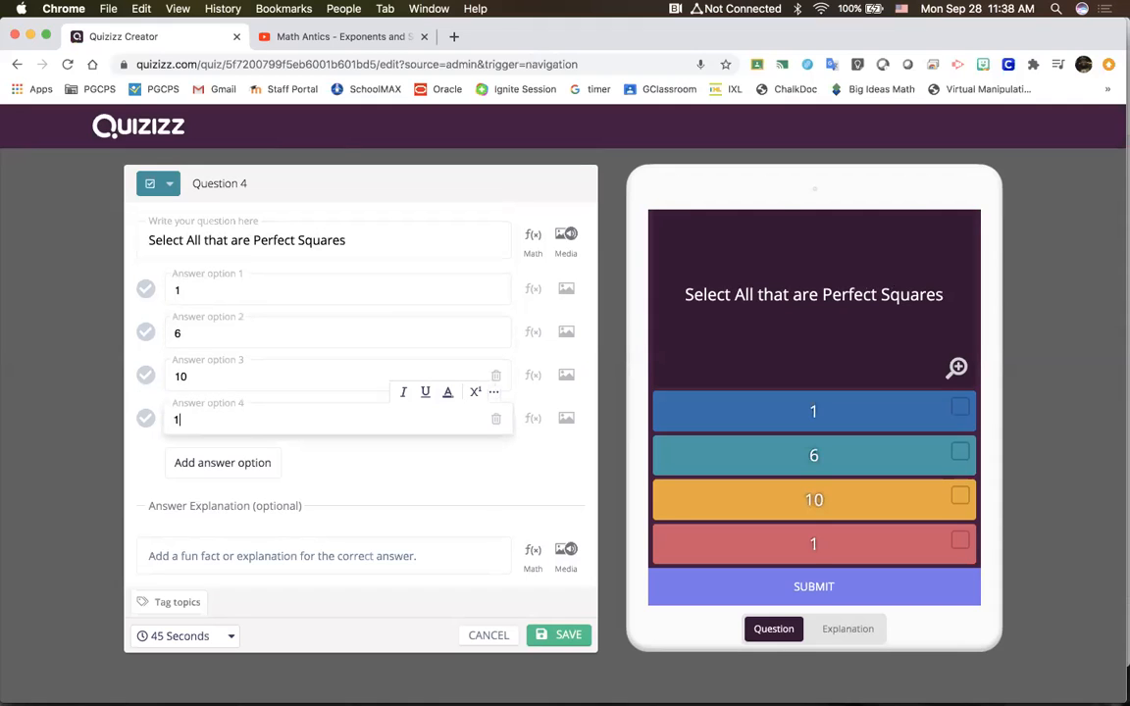
# Add a fifth answer option to Question 4 with the value 81
pyautogui.click(203, 464)
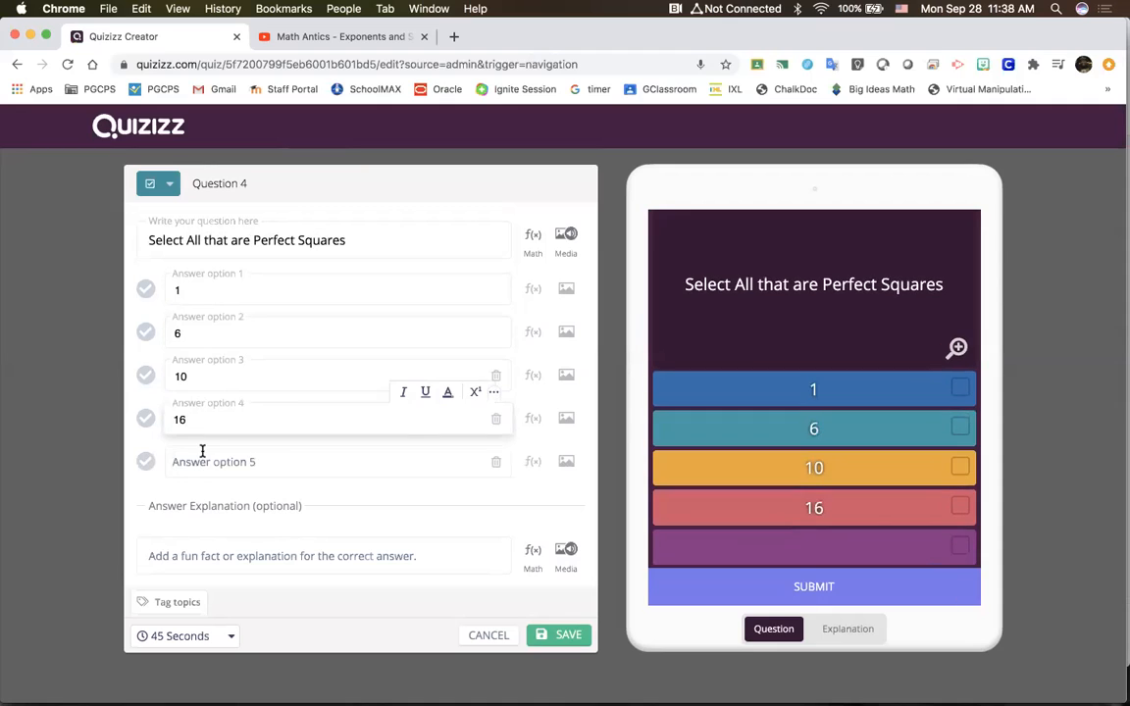
pyautogui.click(202, 453)
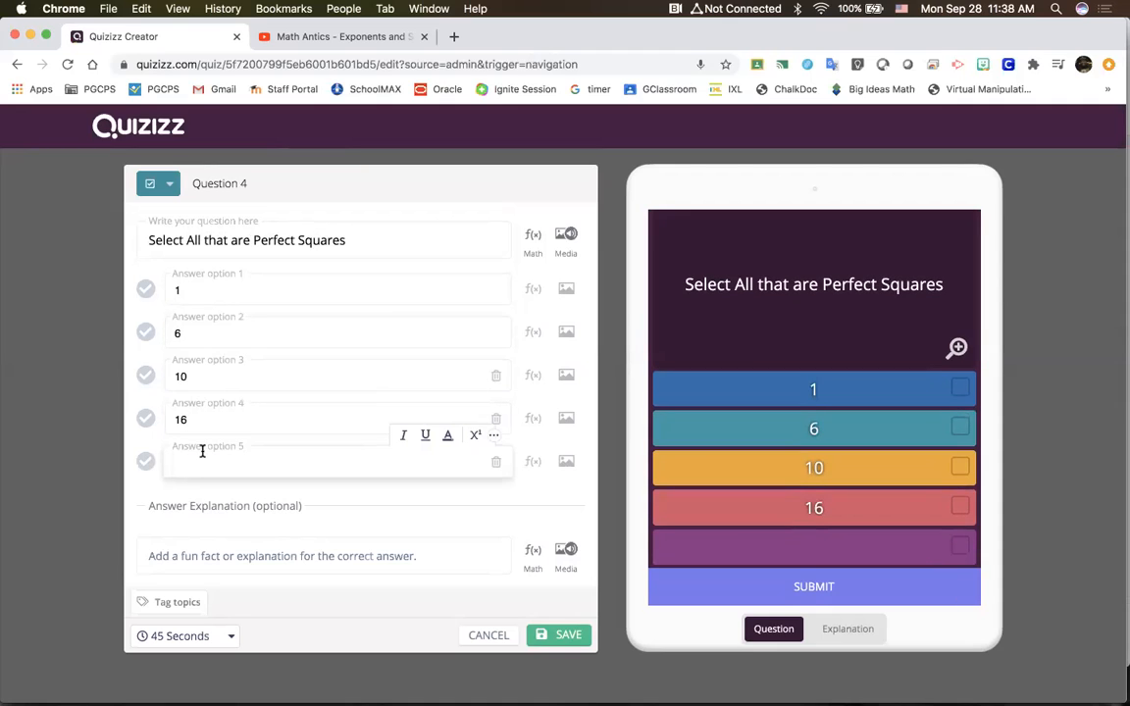
pyautogui.write('81')
# Format the word "All" in the question text as italic, underlined and red, and toggle the question magnifier in the preview
pyautogui.click(199, 242)
pyautogui.doubleClick(193, 240)
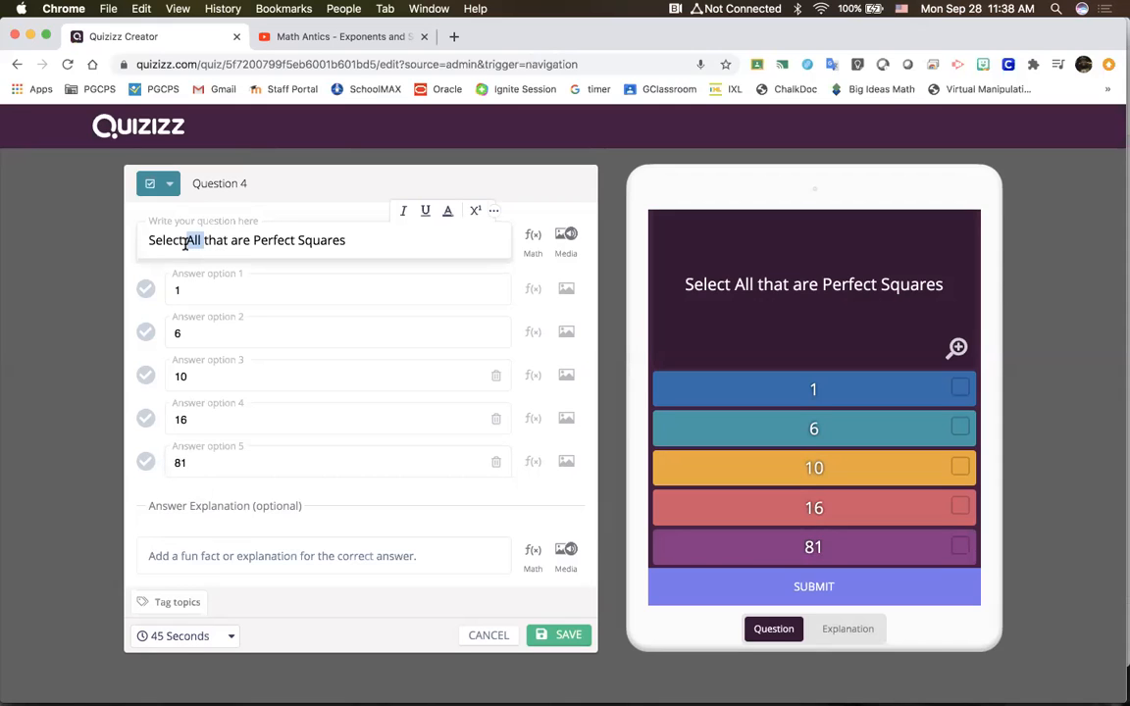
pyautogui.click(407, 215)
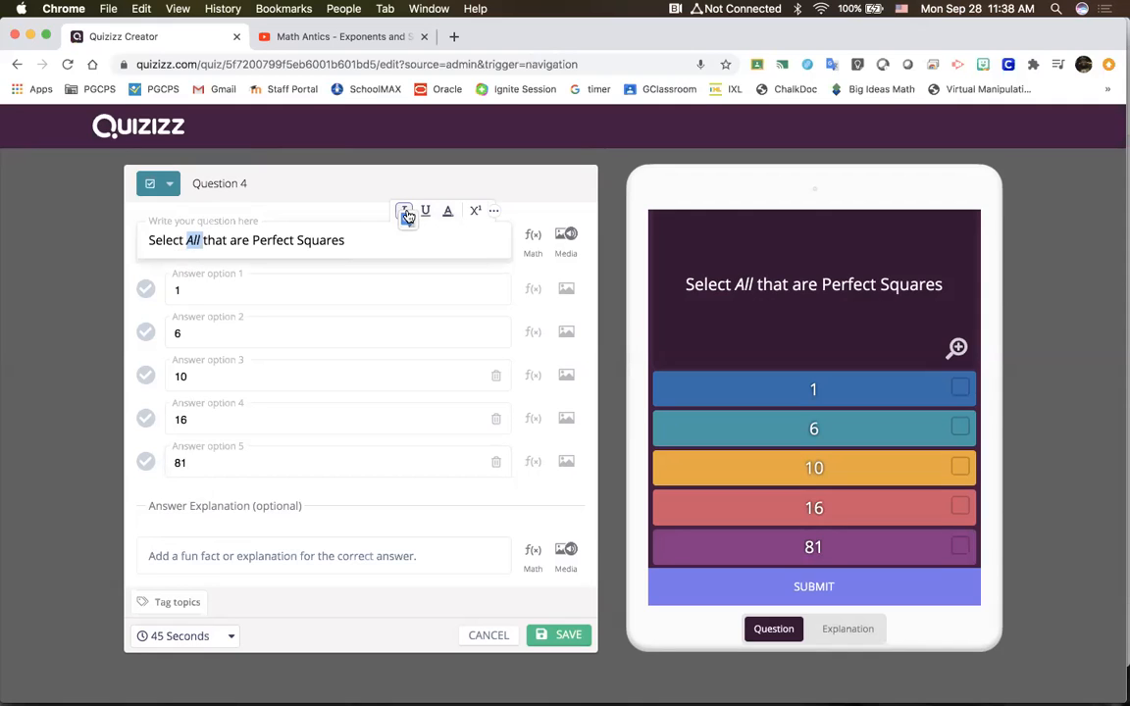
pyautogui.click(430, 212)
pyautogui.click(448, 212)
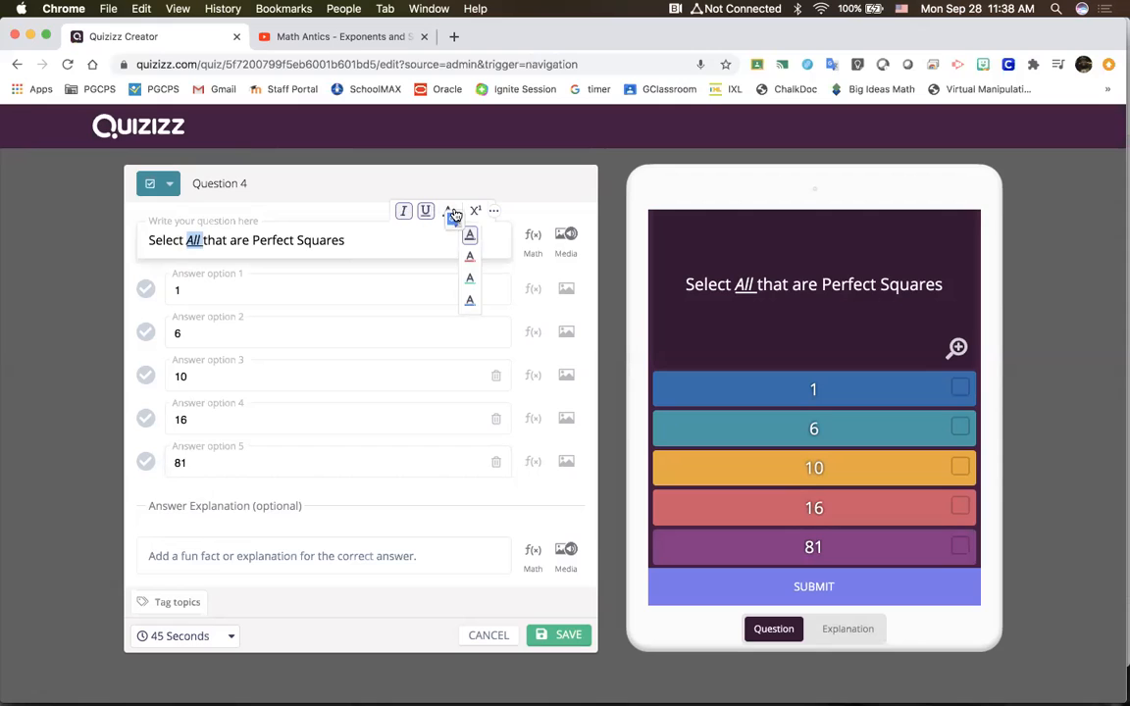
pyautogui.click(470, 259)
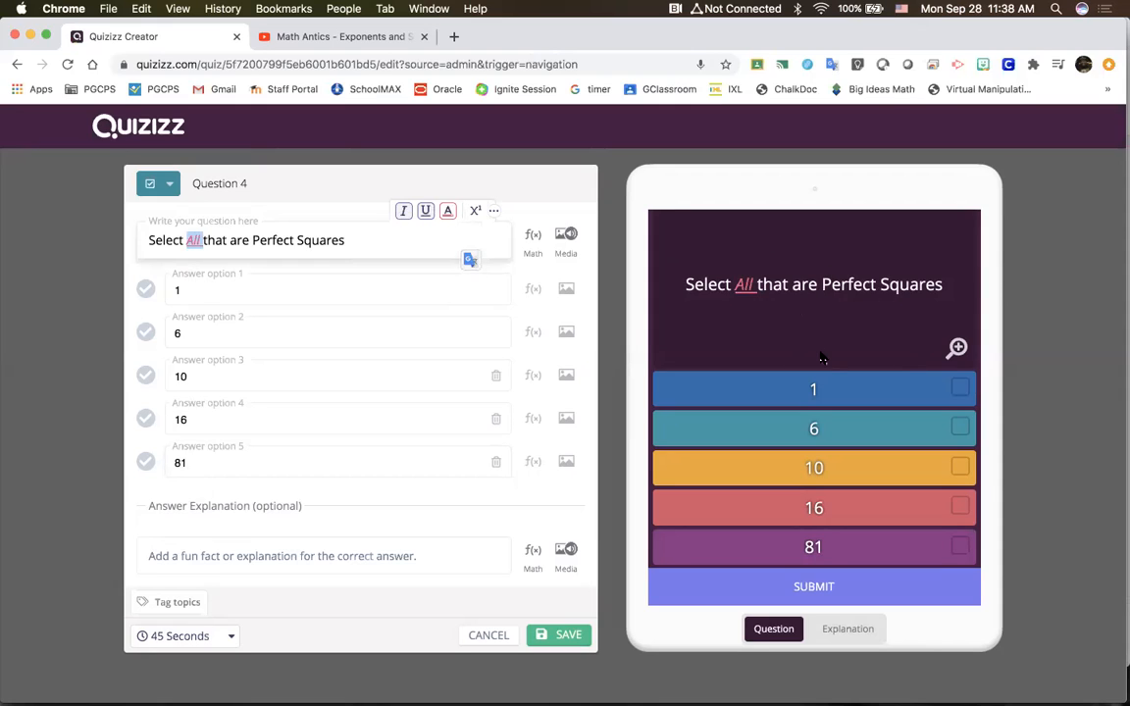
pyautogui.click(959, 350)
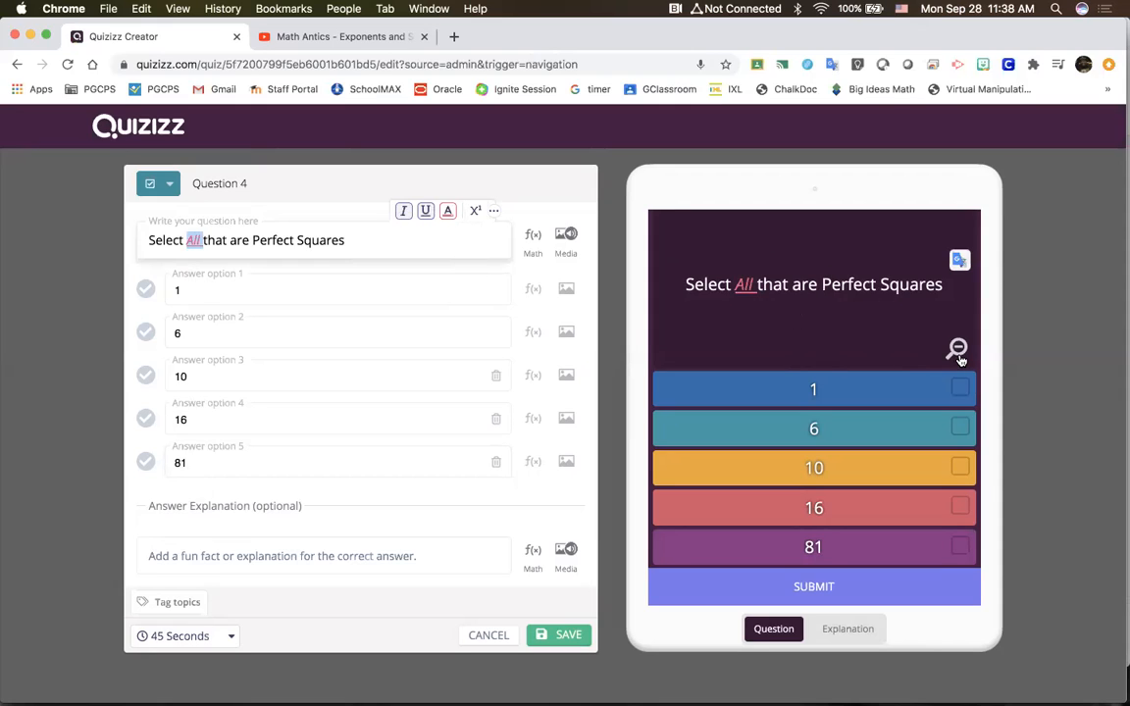
# Look through the Latin, Math, Emojis and Currency special characters available for the question text, leaving the text without any inserted symbol
pyautogui.click(494, 211)
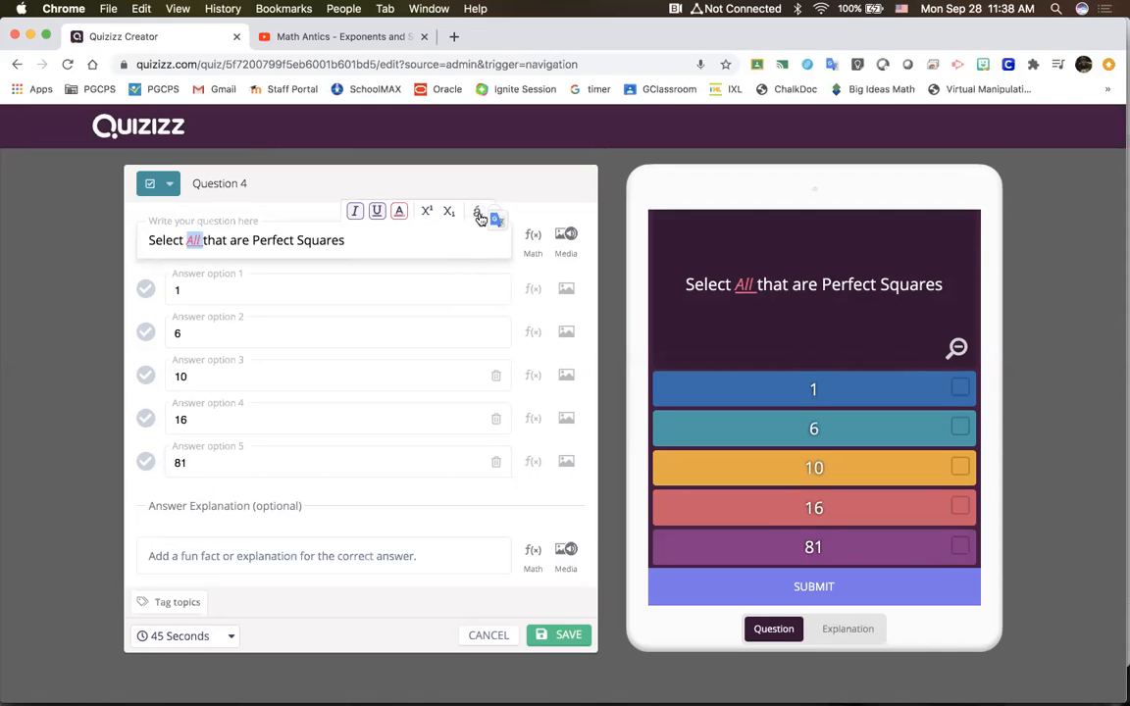
pyautogui.click(478, 212)
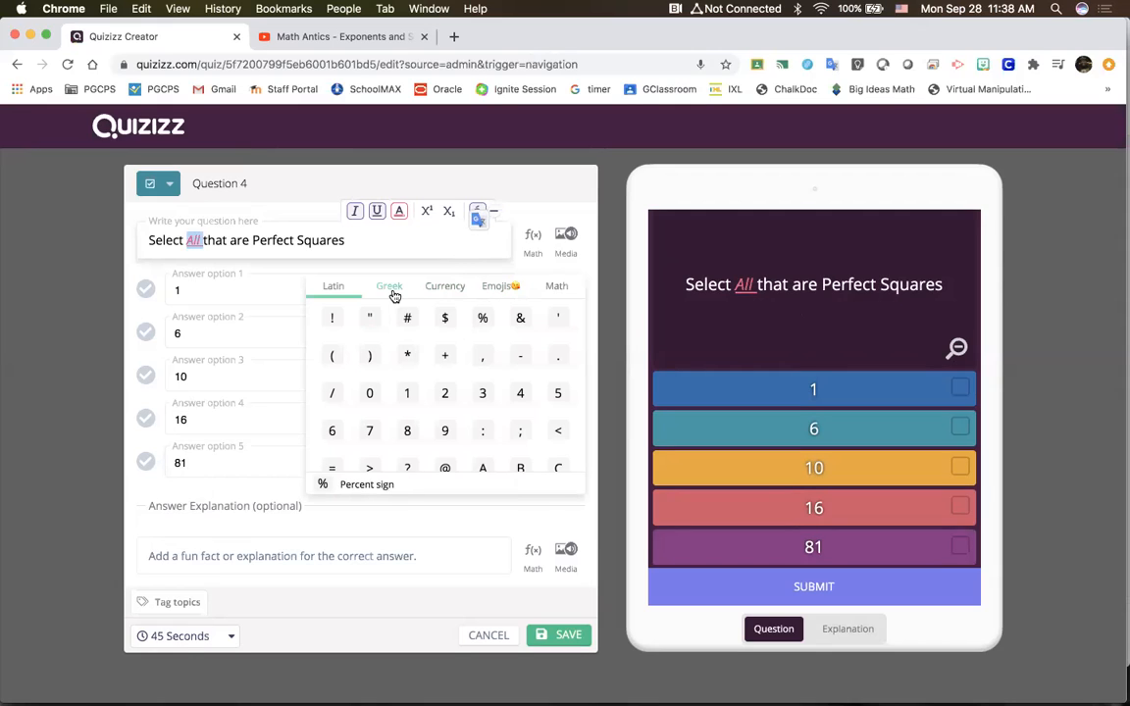
pyautogui.scroll(5, 381, 372)
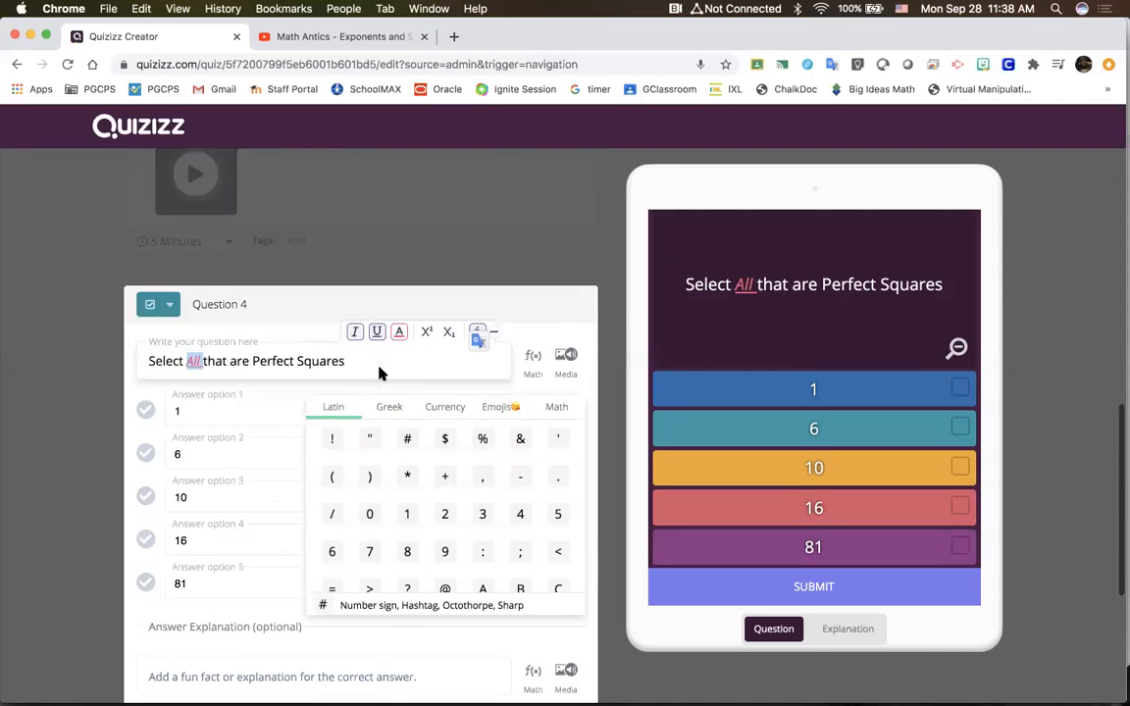
pyautogui.scroll(-8, 382, 372)
pyautogui.scroll(4, 381, 373)
pyautogui.scroll(1, 383, 369)
pyautogui.click(391, 339)
pyautogui.click(335, 345)
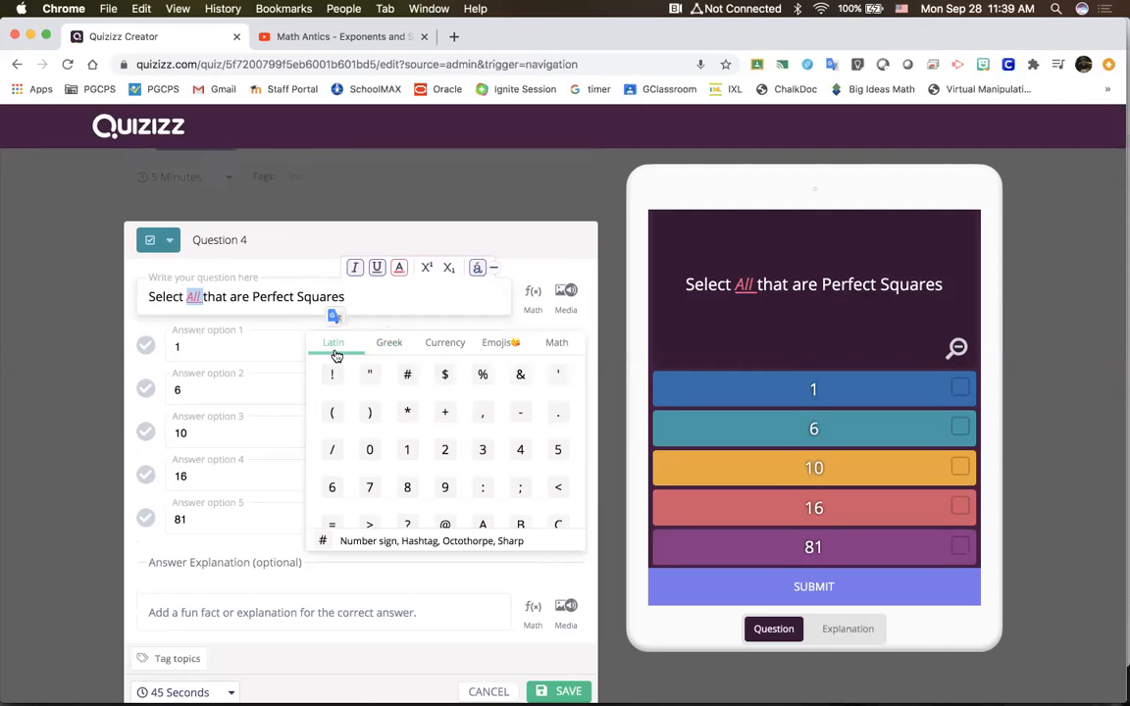
pyautogui.scroll(-3, 444, 477)
pyautogui.scroll(-10, 444, 475)
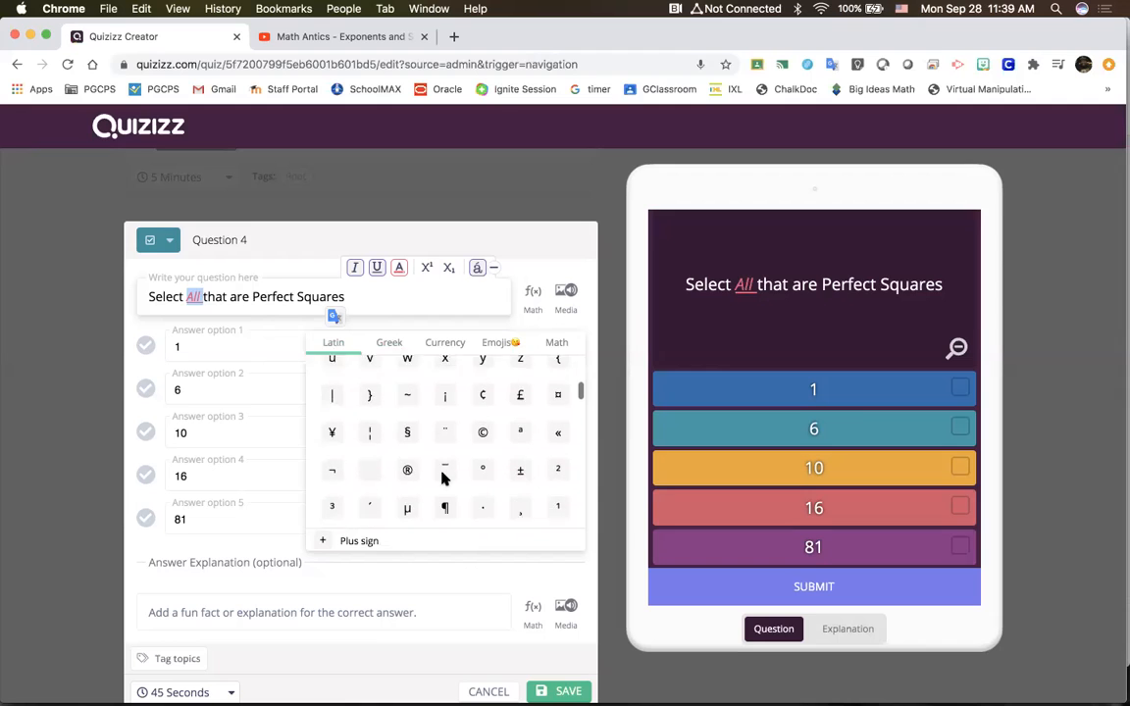
pyautogui.click(501, 345)
pyautogui.click(556, 343)
pyautogui.scroll(-5, 481, 446)
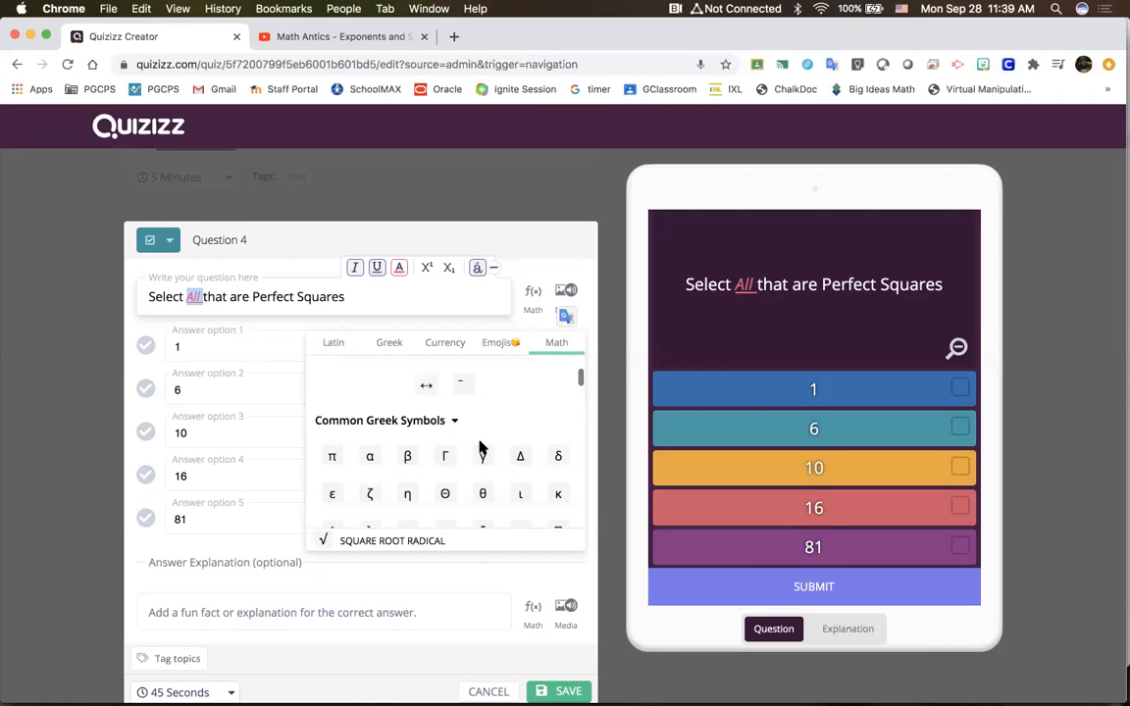
pyautogui.scroll(5, 481, 448)
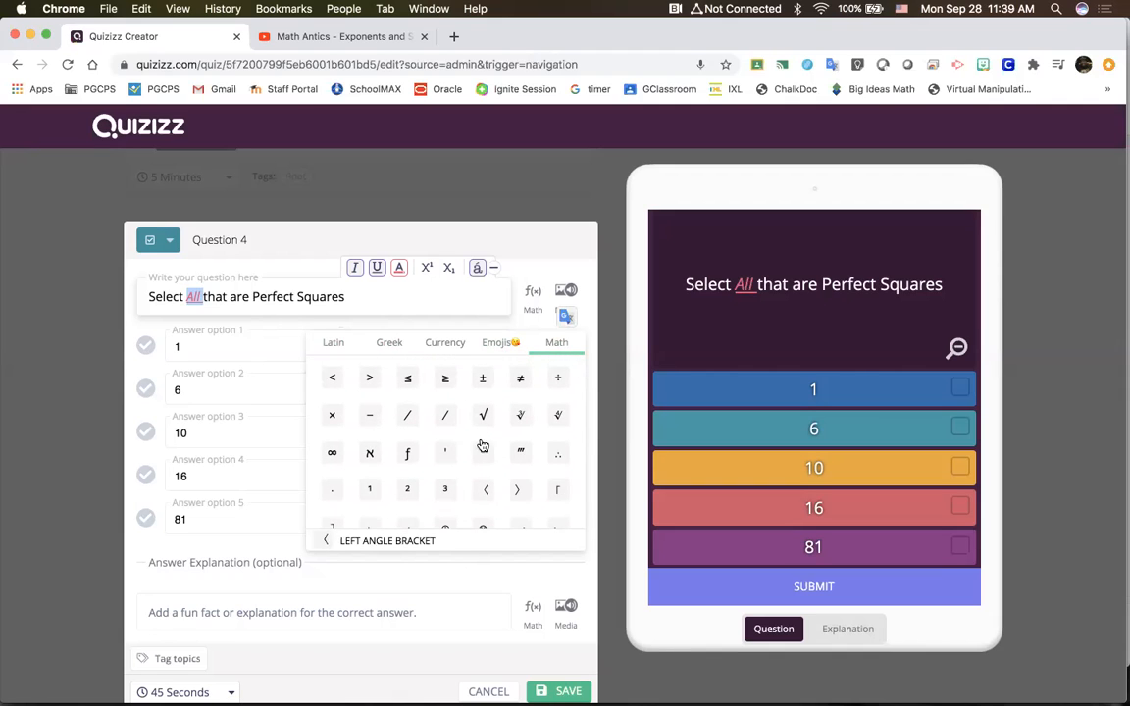
pyautogui.click(503, 353)
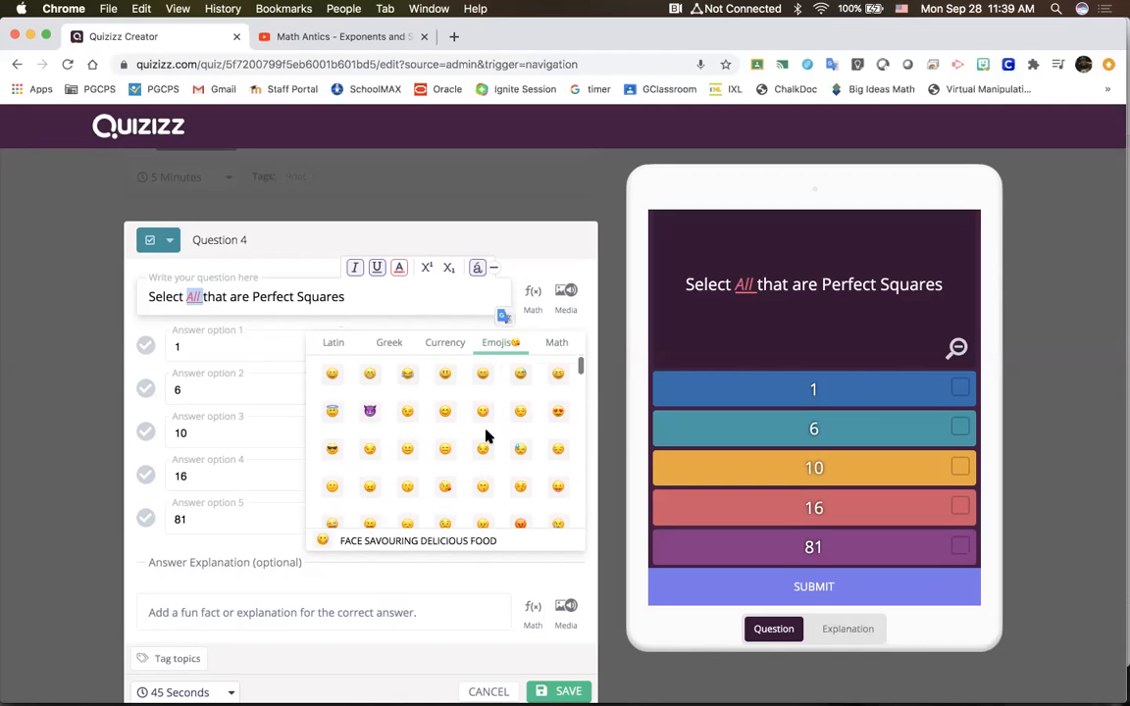
pyautogui.scroll(-5, 486, 433)
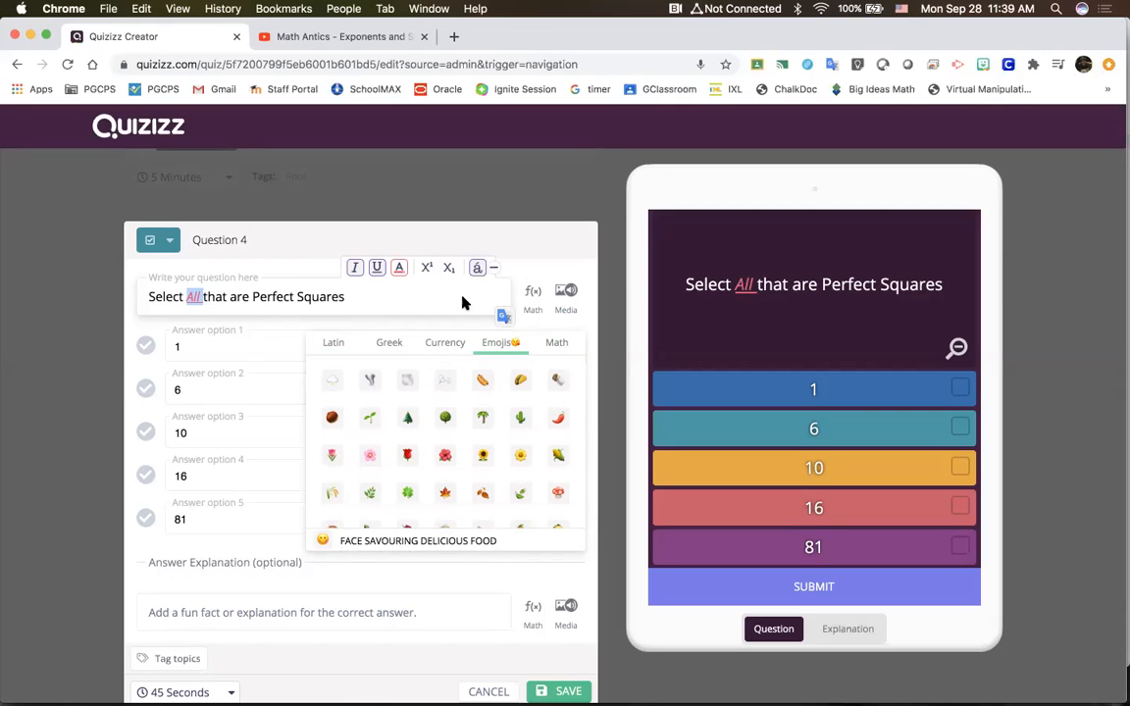
pyautogui.click(446, 342)
pyautogui.scroll(-2, 464, 303)
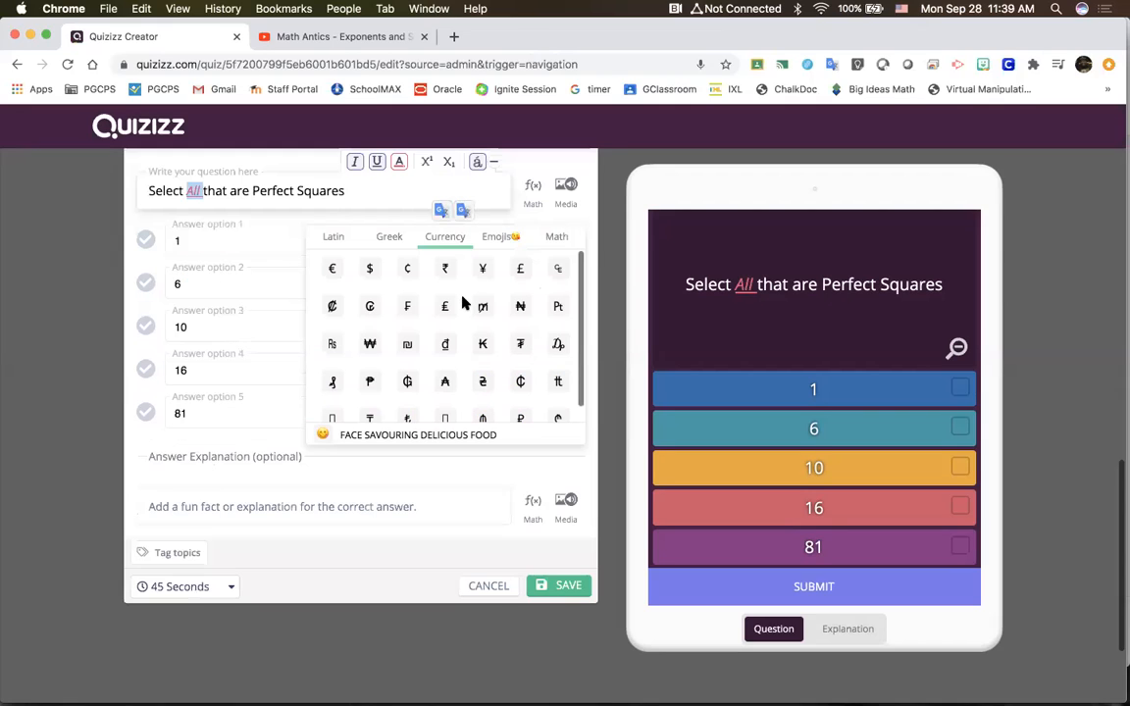
pyautogui.click(367, 196)
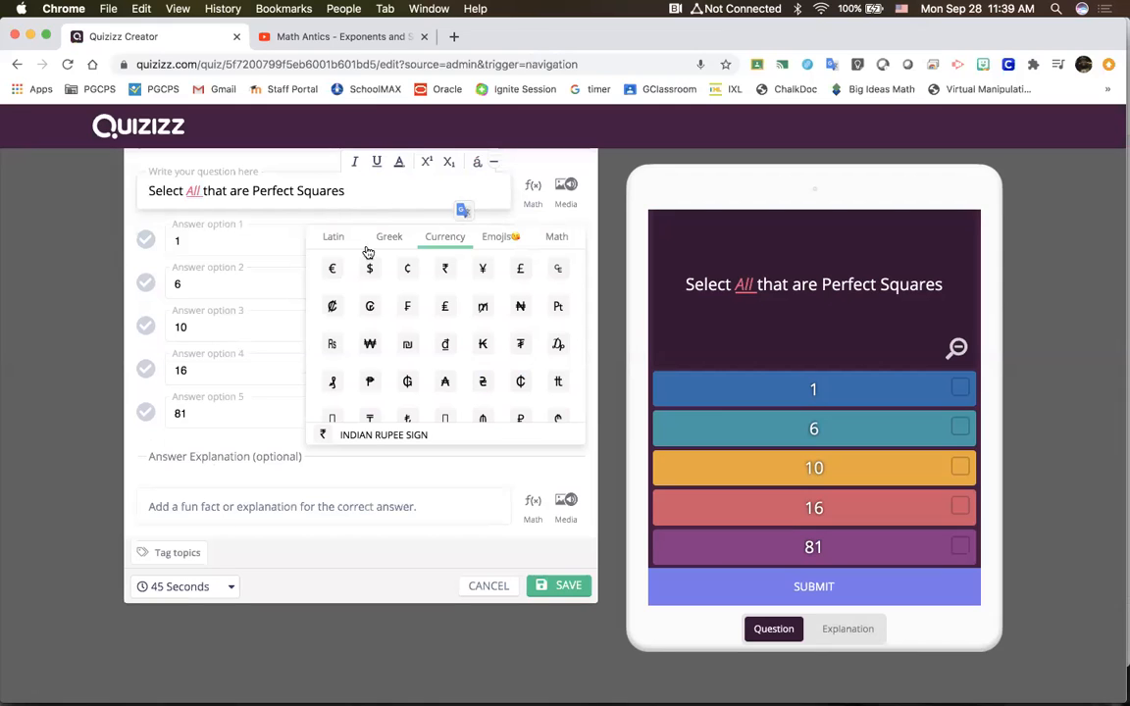
pyautogui.click(464, 479)
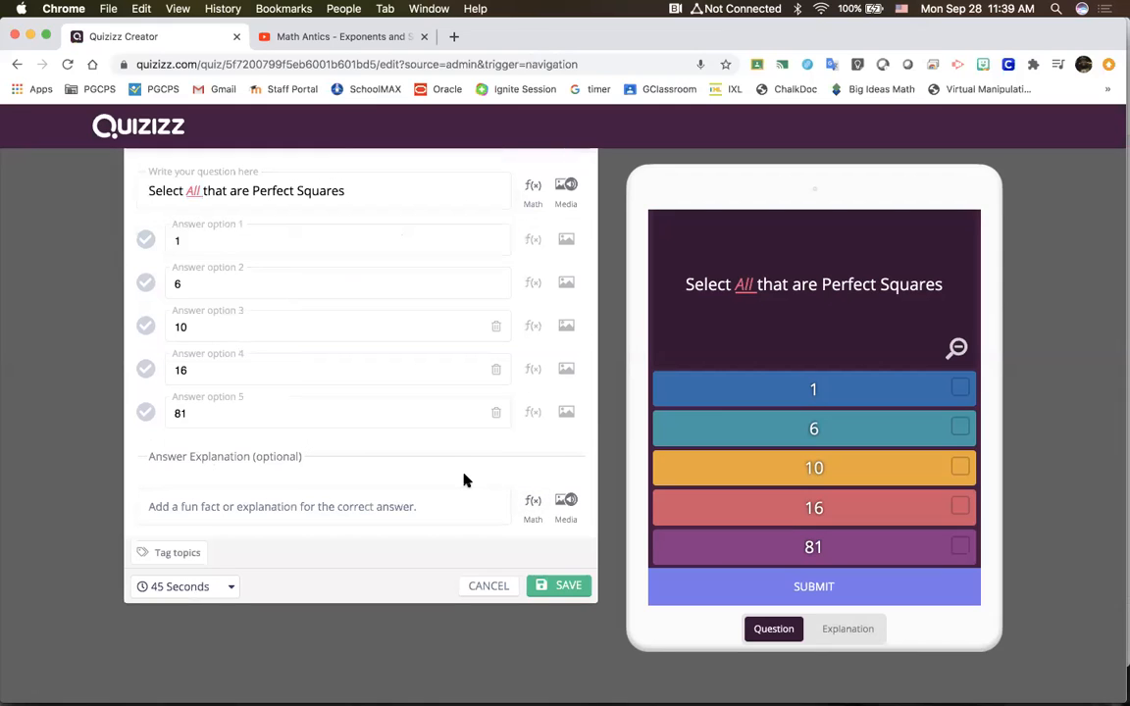
# Try to save Question 4 without marking any correct answer option
pyautogui.click(545, 586)
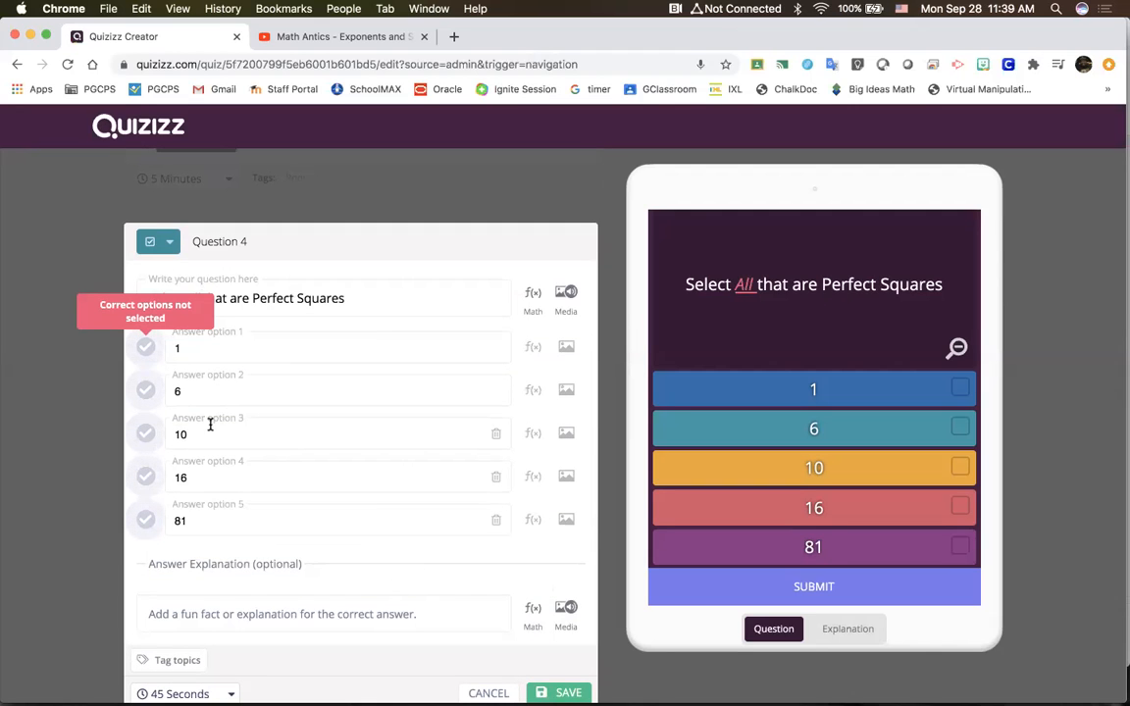
pyautogui.scroll(-2, 146, 521)
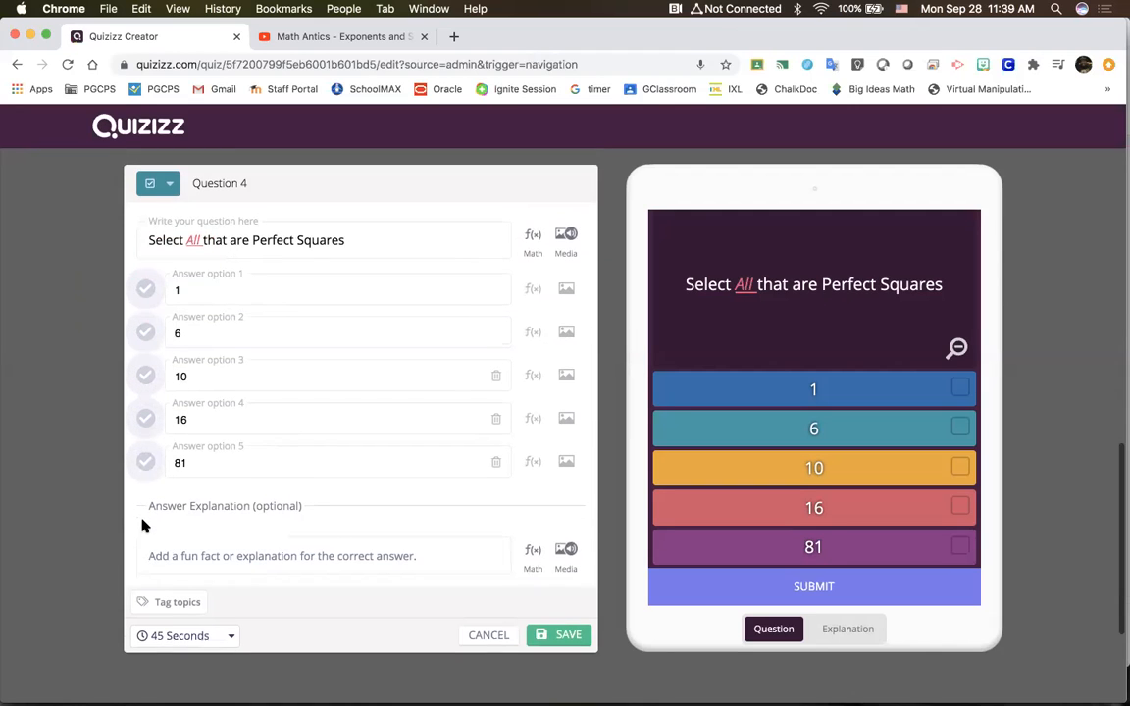
# Mark the answer options 81, 16 and 1 of Question 4 as correct
pyautogui.click(146, 463)
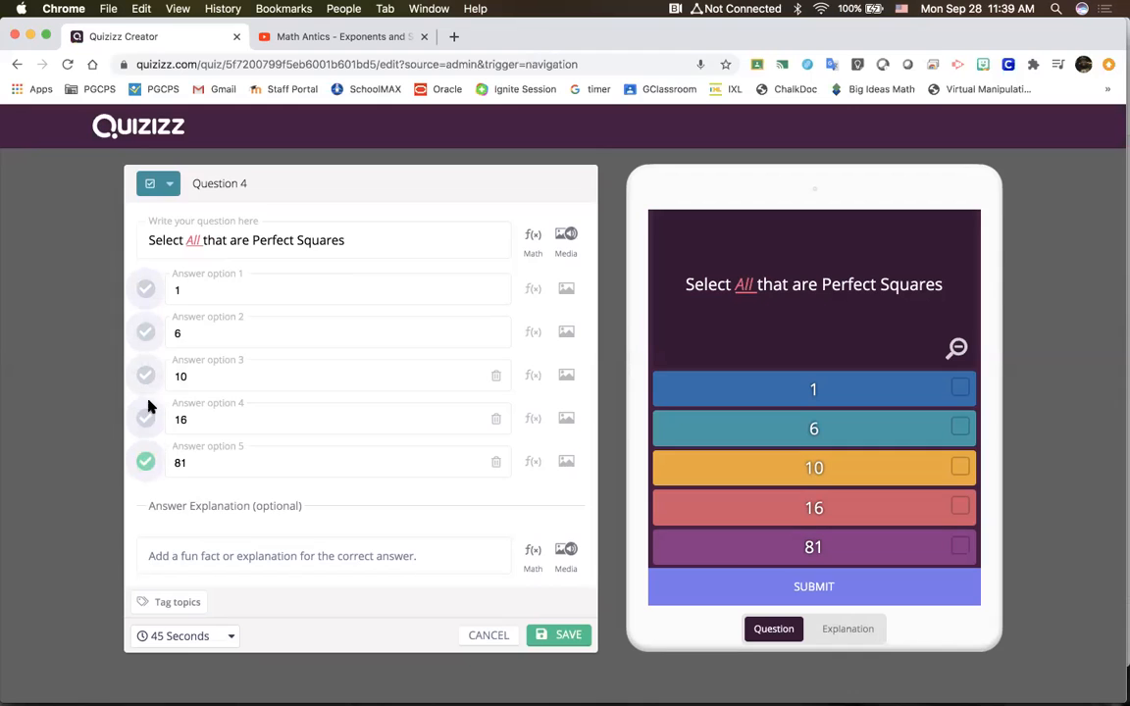
pyautogui.click(145, 420)
pyautogui.click(146, 288)
pyautogui.scroll(-2, 236, 392)
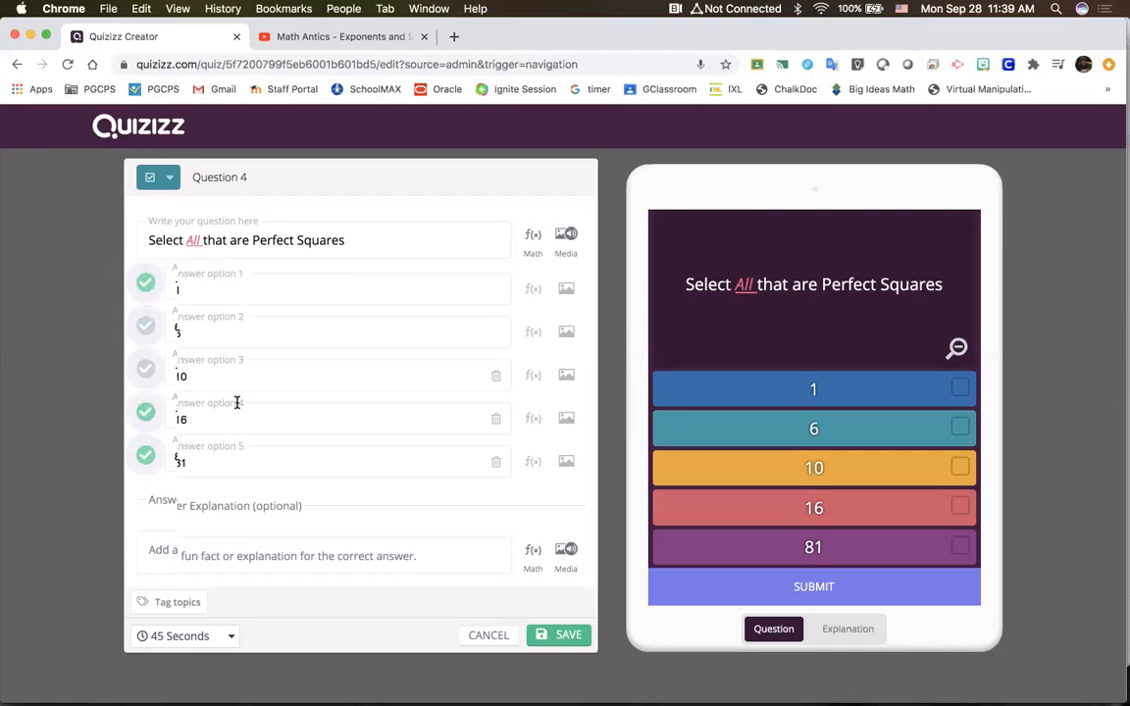
pyautogui.scroll(1, 189, 290)
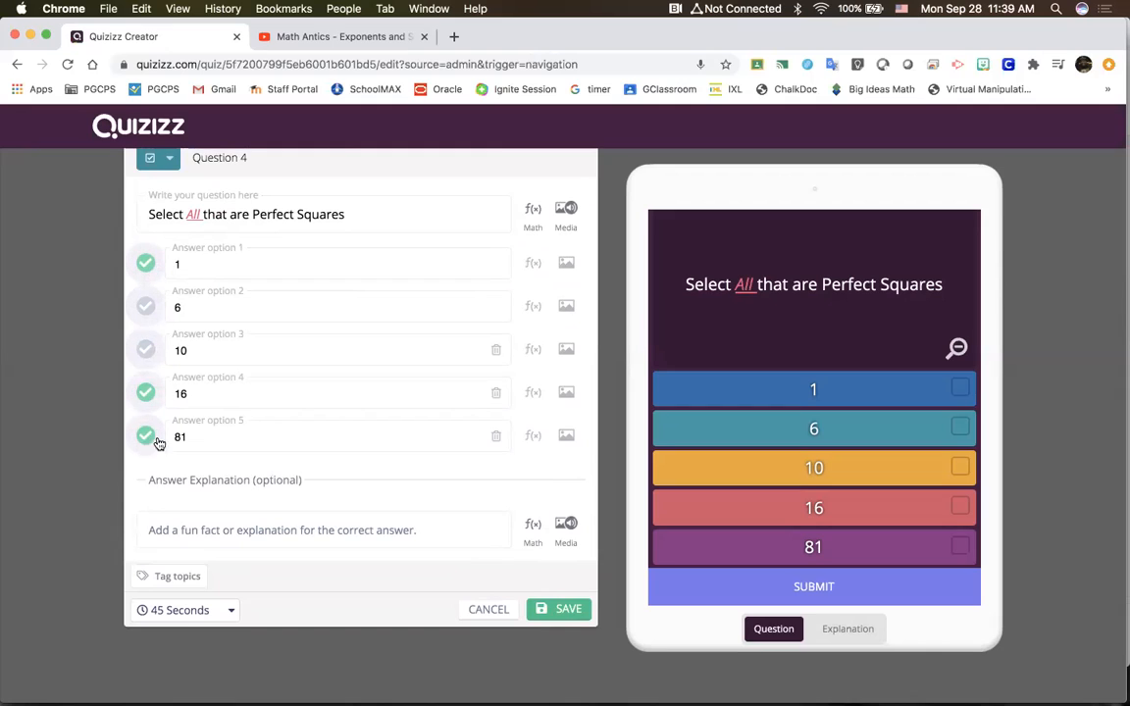
# Replace the text of answer option 5 with "None of them are perfect squares." and unmark that option as correct
pyautogui.doubleClick(221, 437)
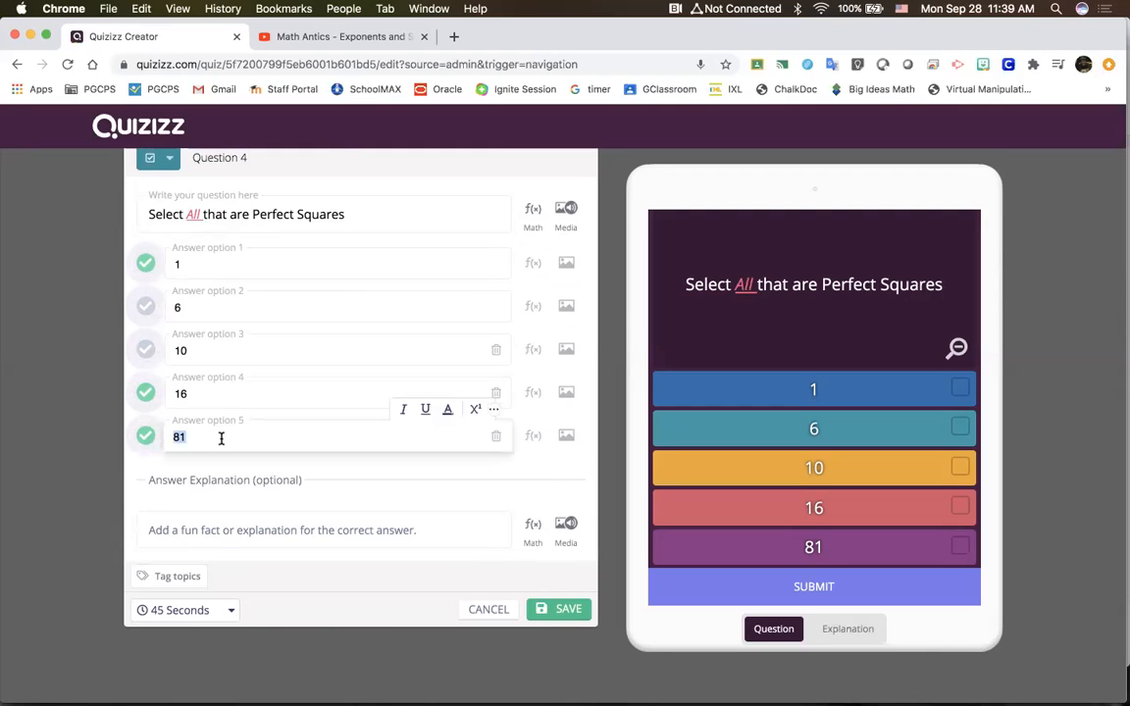
pyautogui.write('Non of the ')
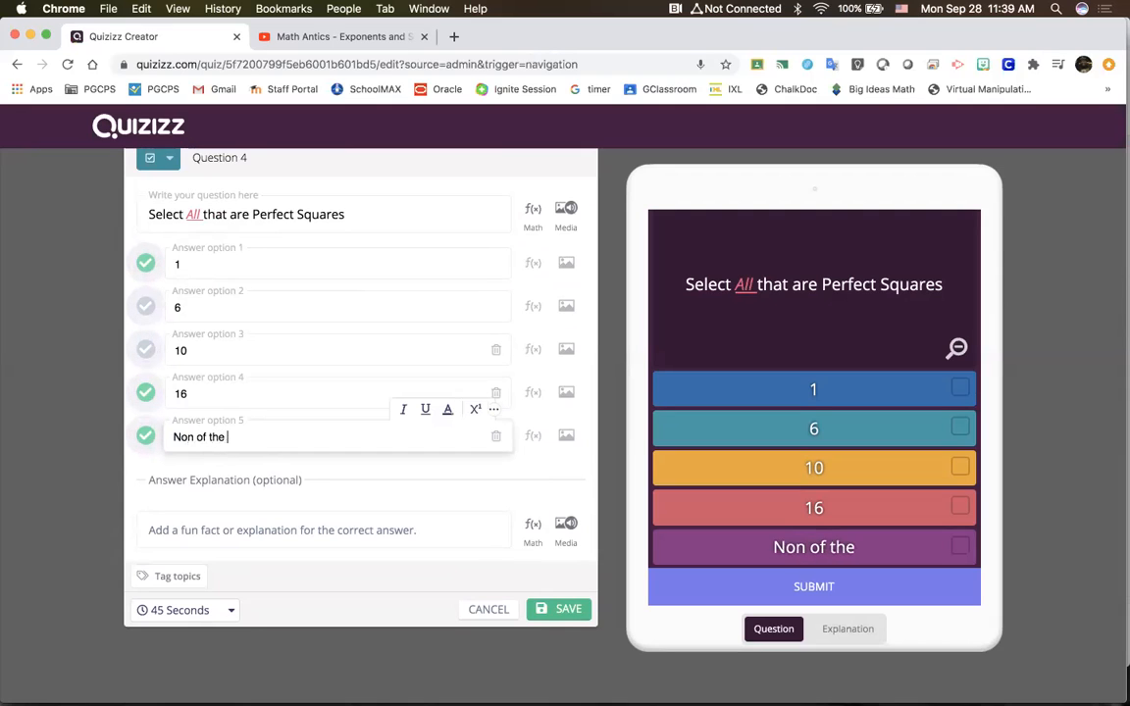
pyautogui.write('av')
pyautogui.press('BackSpace')
pyautogui.press('BackSpace')
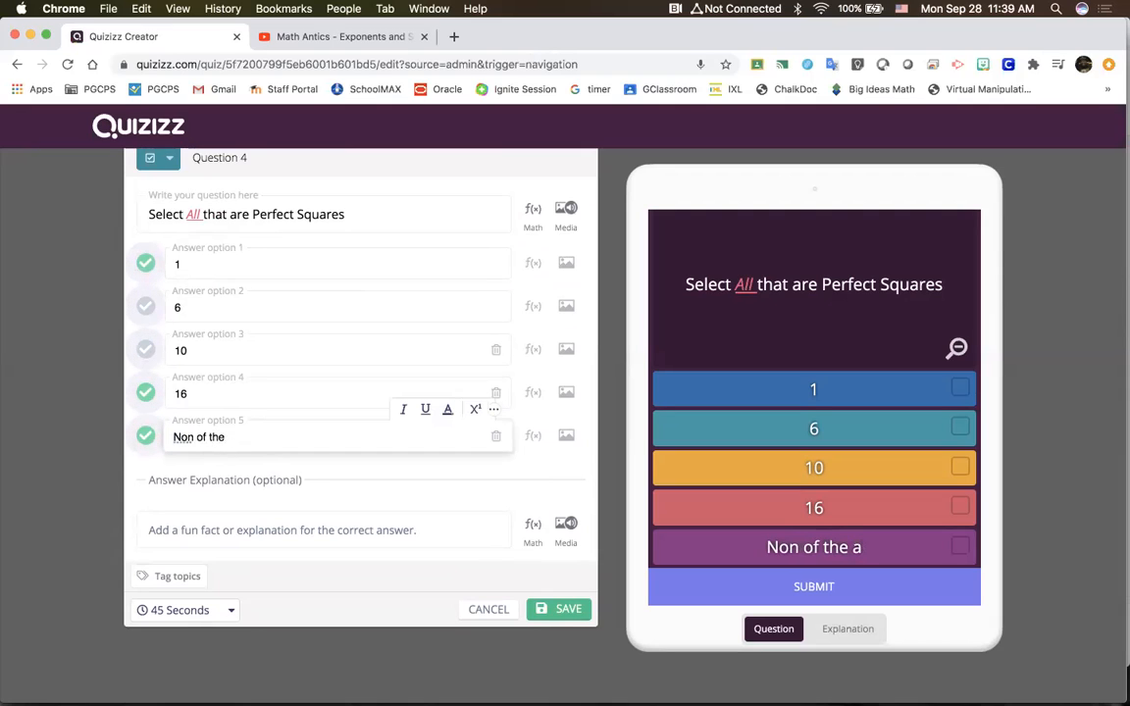
pyautogui.press('BackSpace')
pyautogui.press('BackSpace')
pyautogui.press('BackSpace')
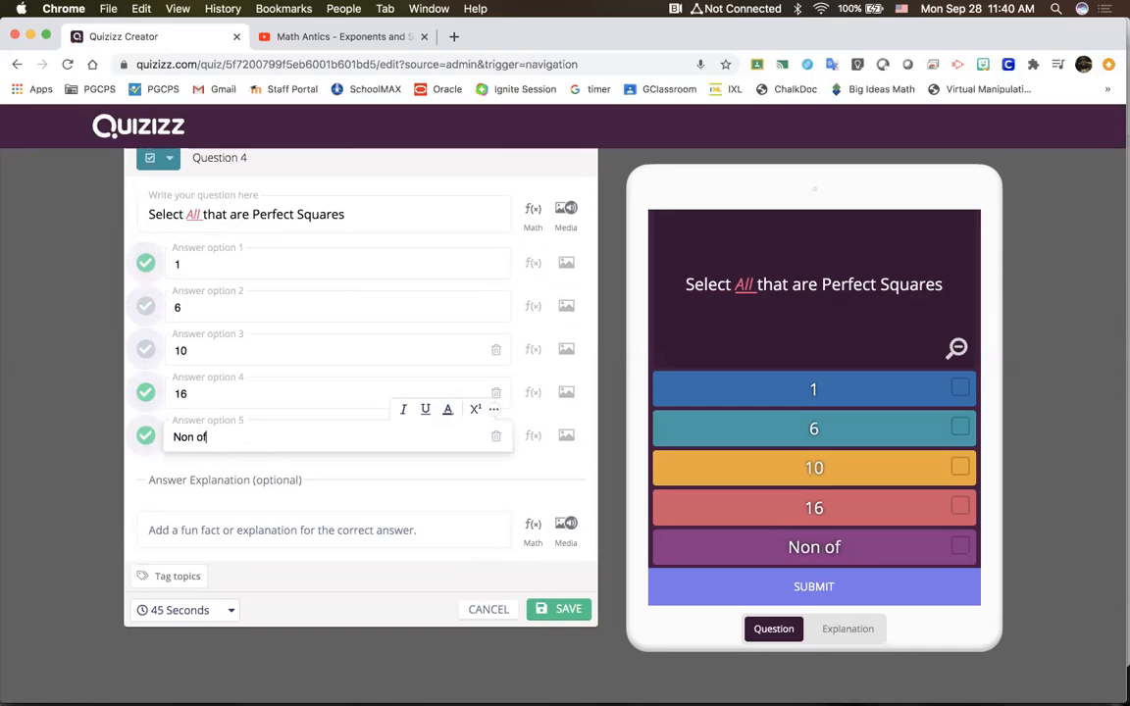
pyautogui.write('th')
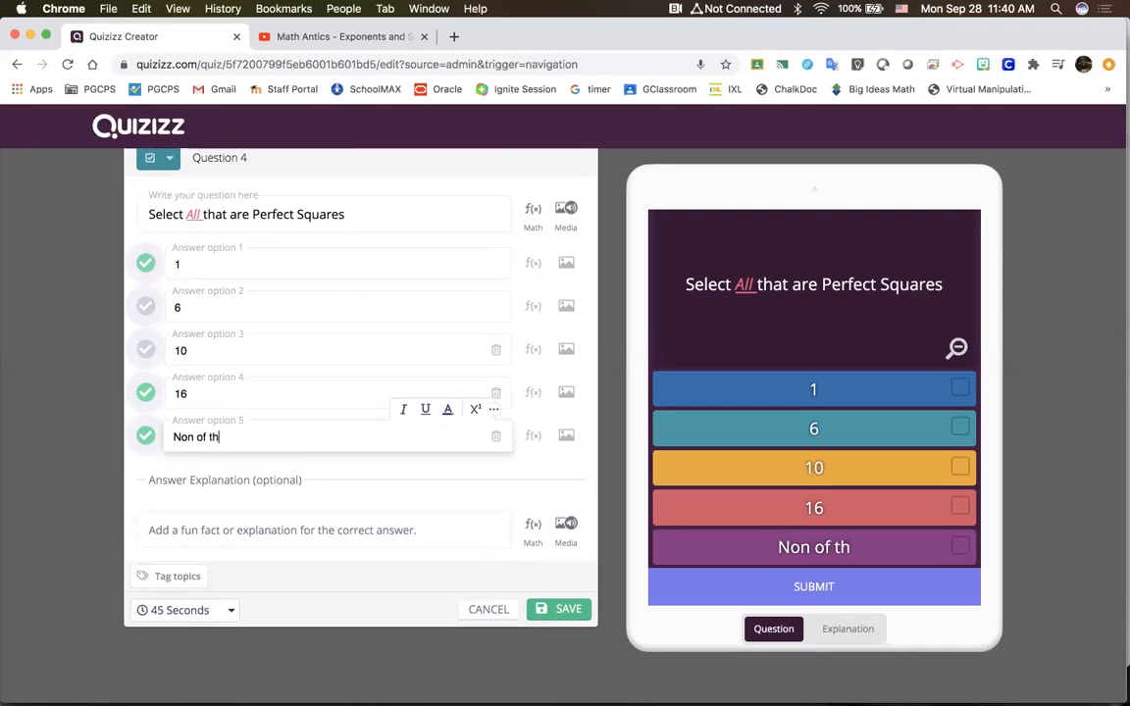
pyautogui.write('em a')
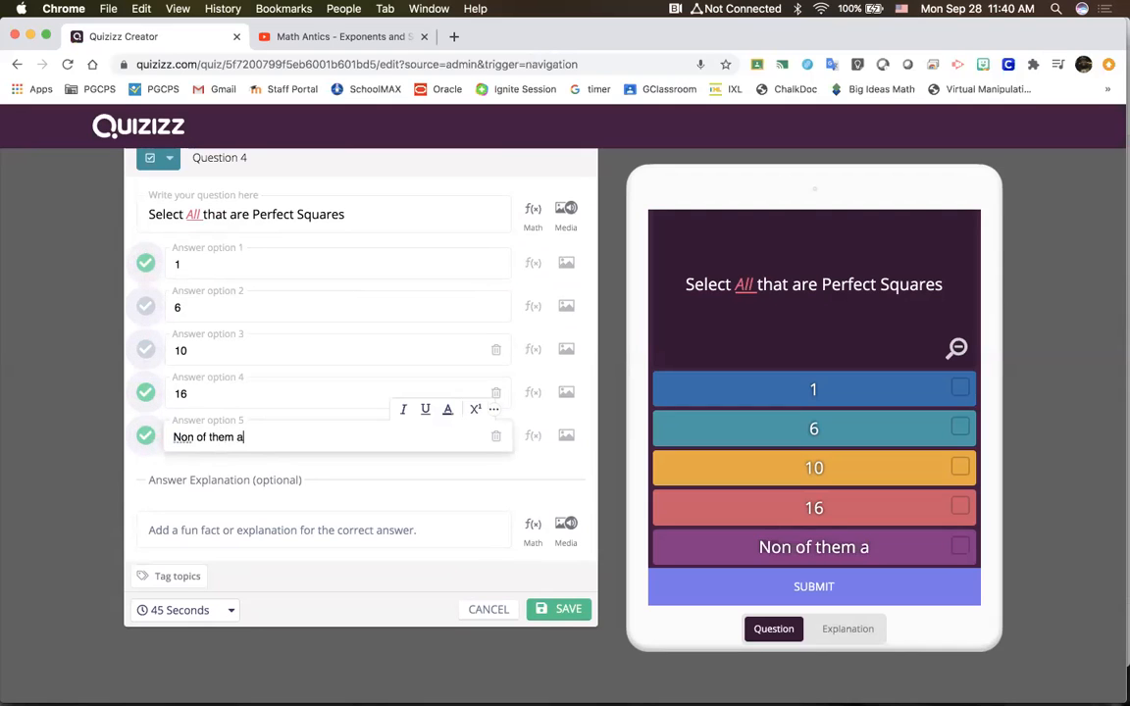
pyautogui.write('re p')
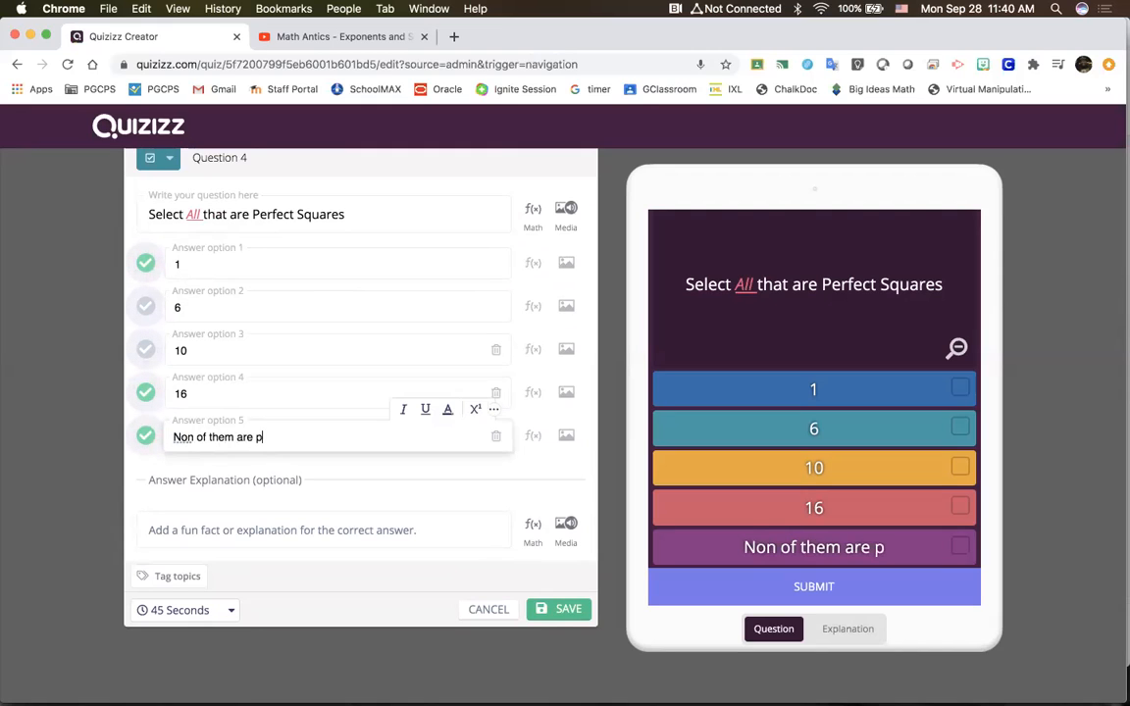
pyautogui.write('erfect ')
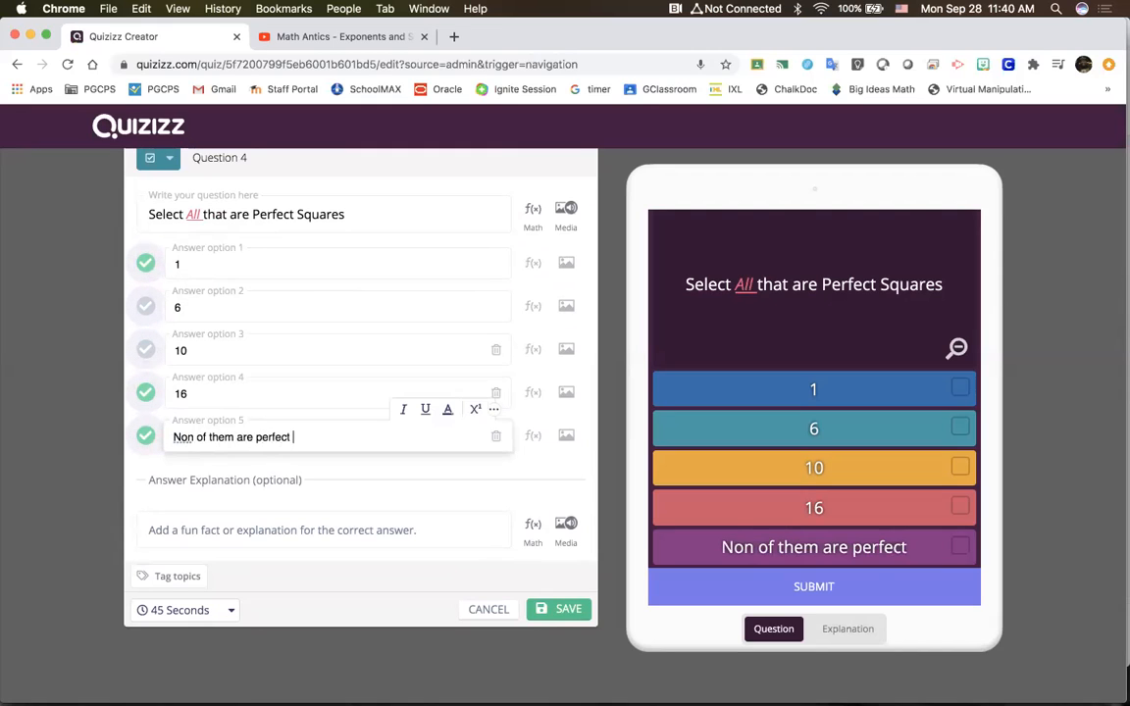
pyautogui.write('squar')
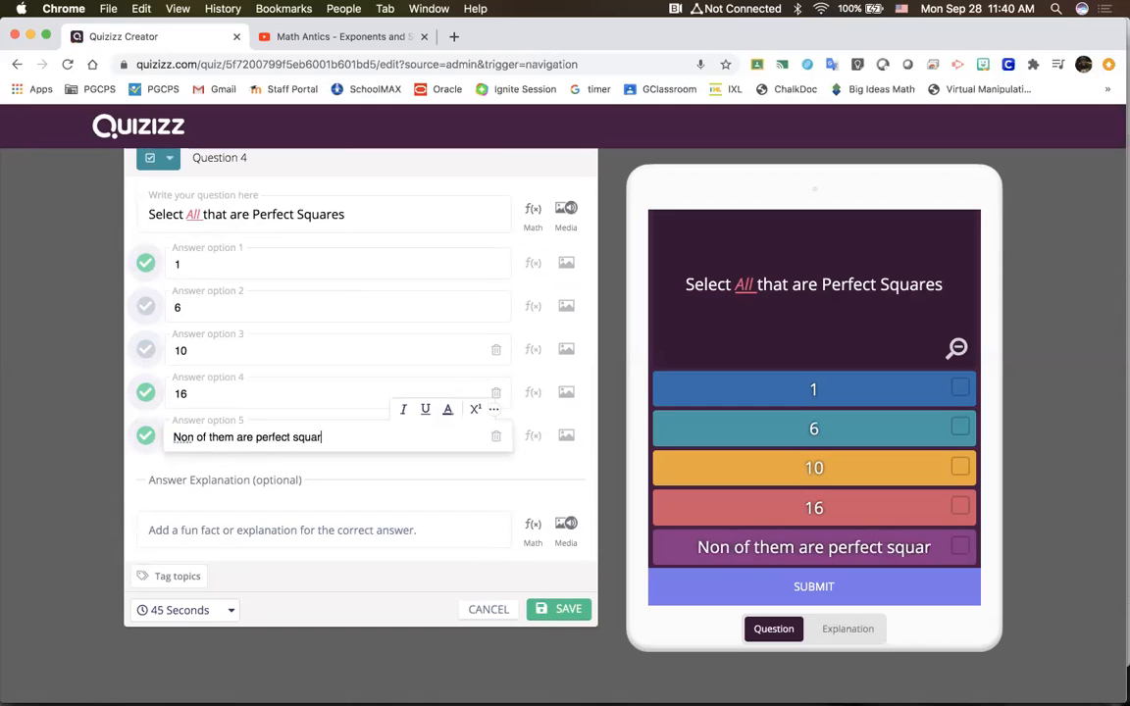
pyautogui.write('es')
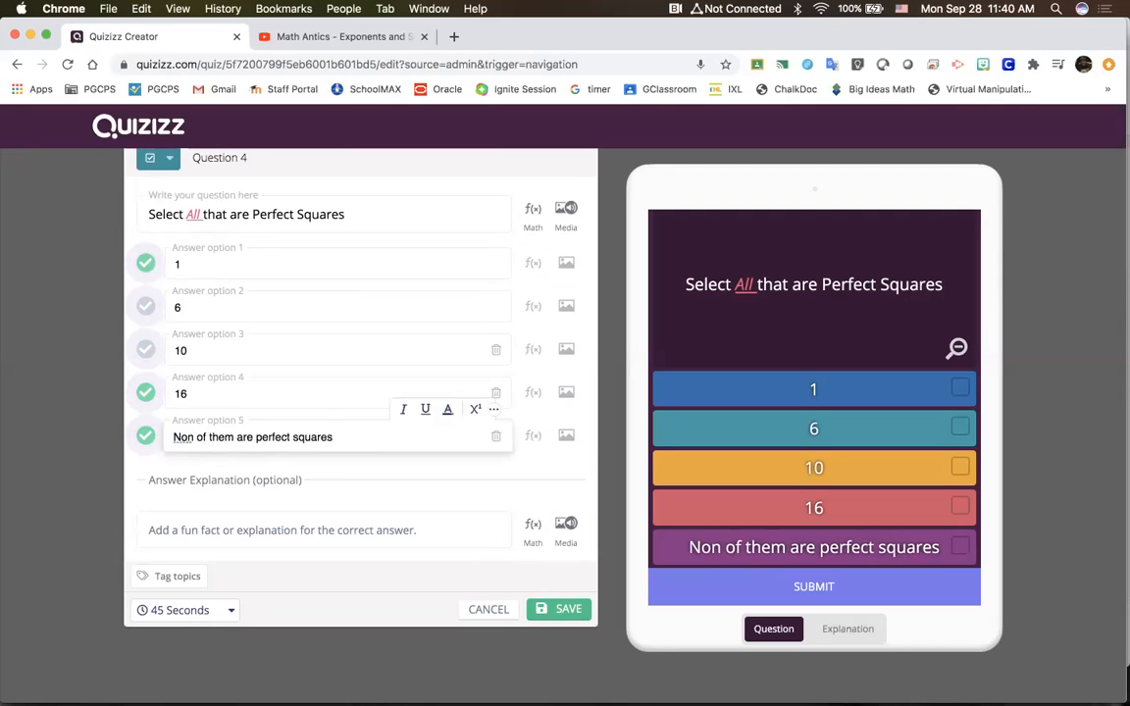
pyautogui.write('.')
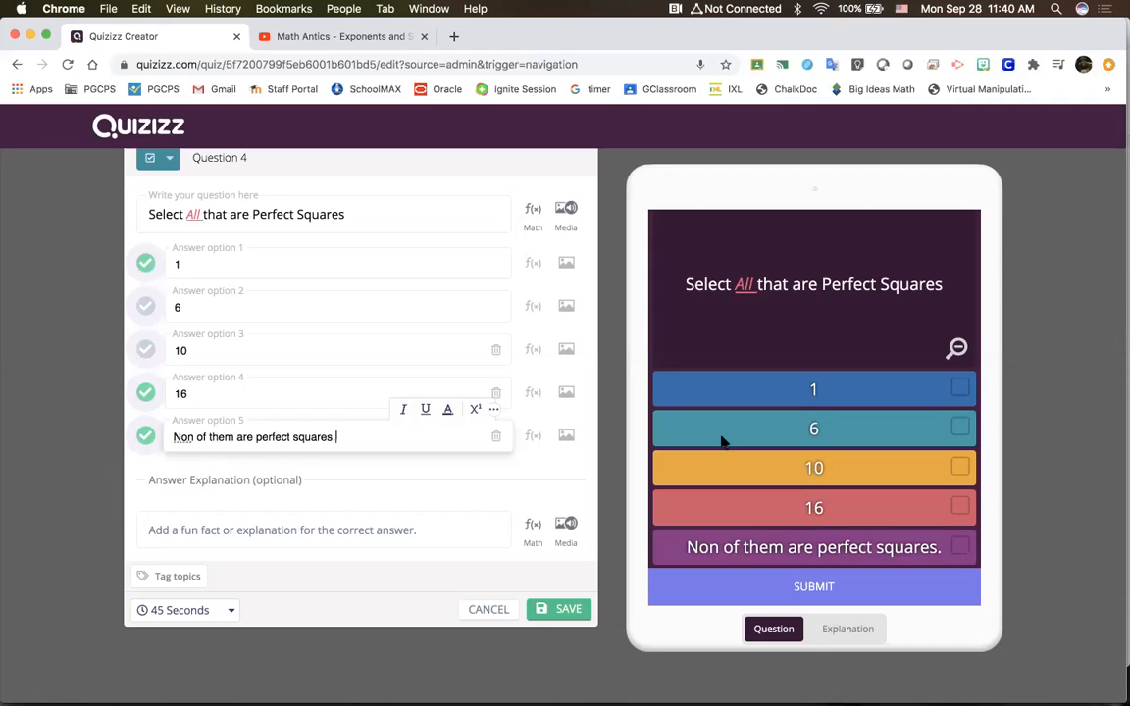
pyautogui.click(195, 437)
pyautogui.write('e')
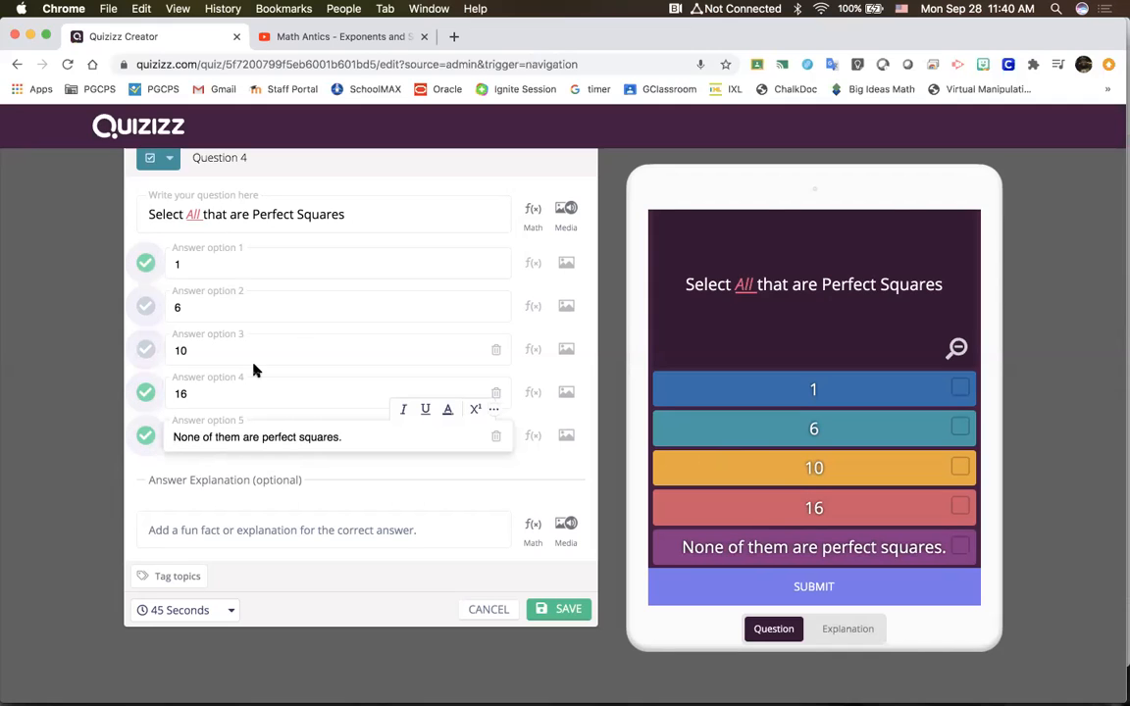
pyautogui.click(145, 435)
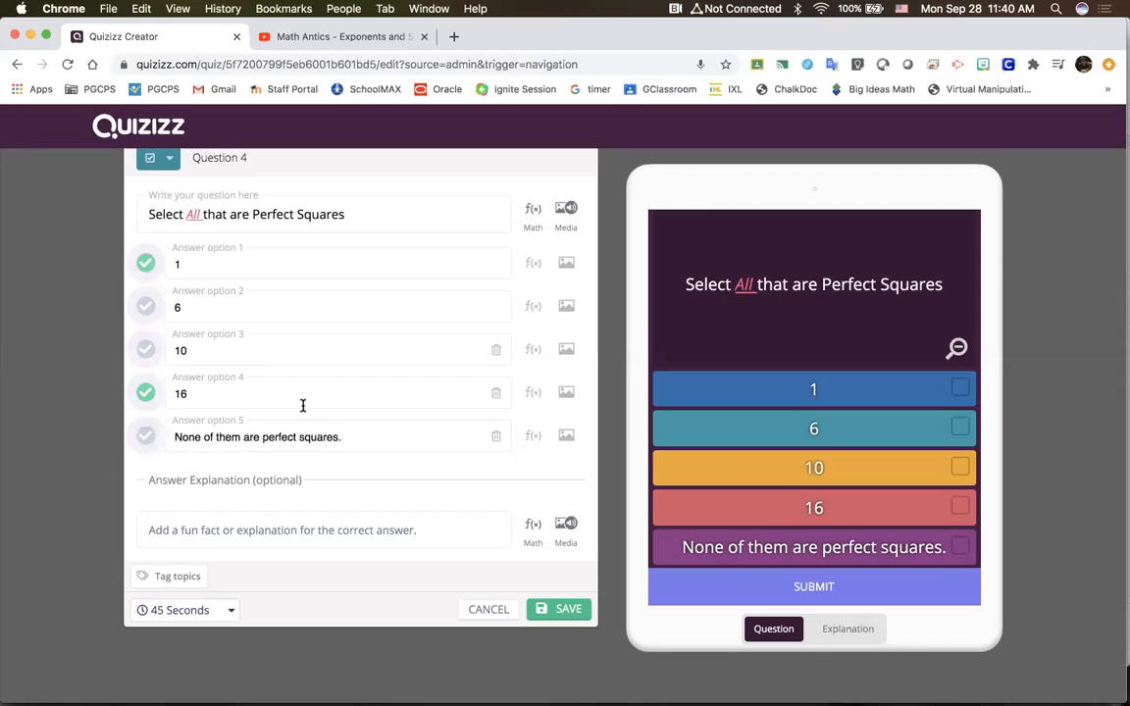
# Tag Question 4 with the topic "Perfect Squares" and save the question
pyautogui.click(433, 536)
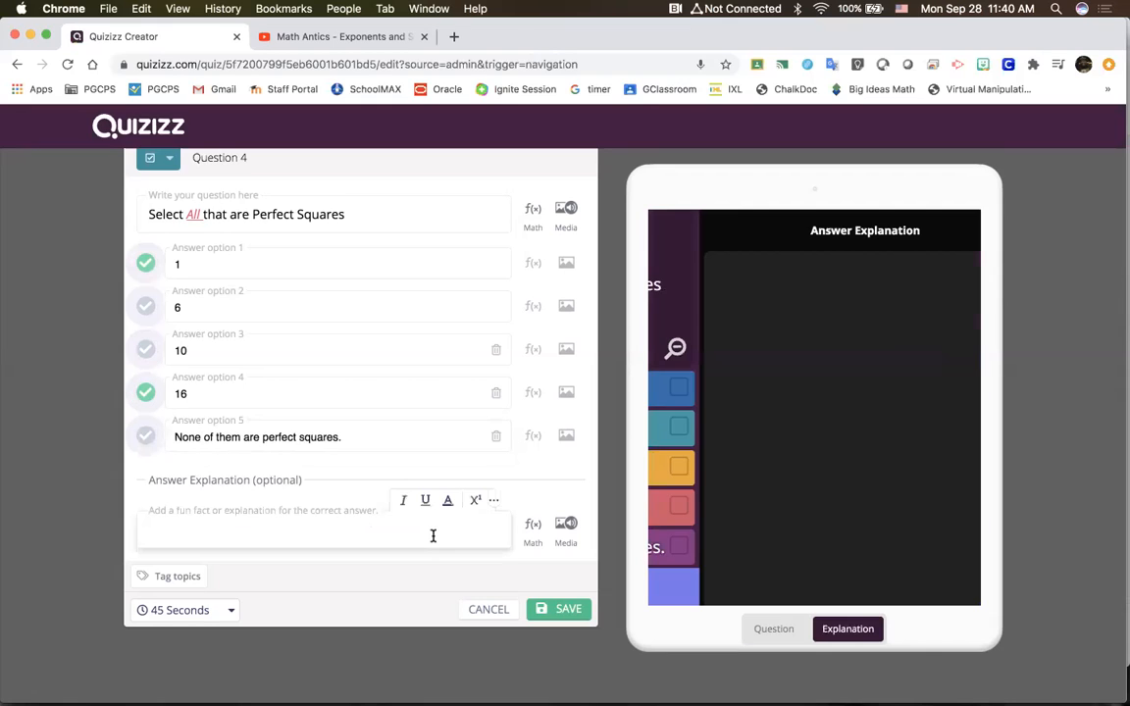
pyautogui.click(187, 577)
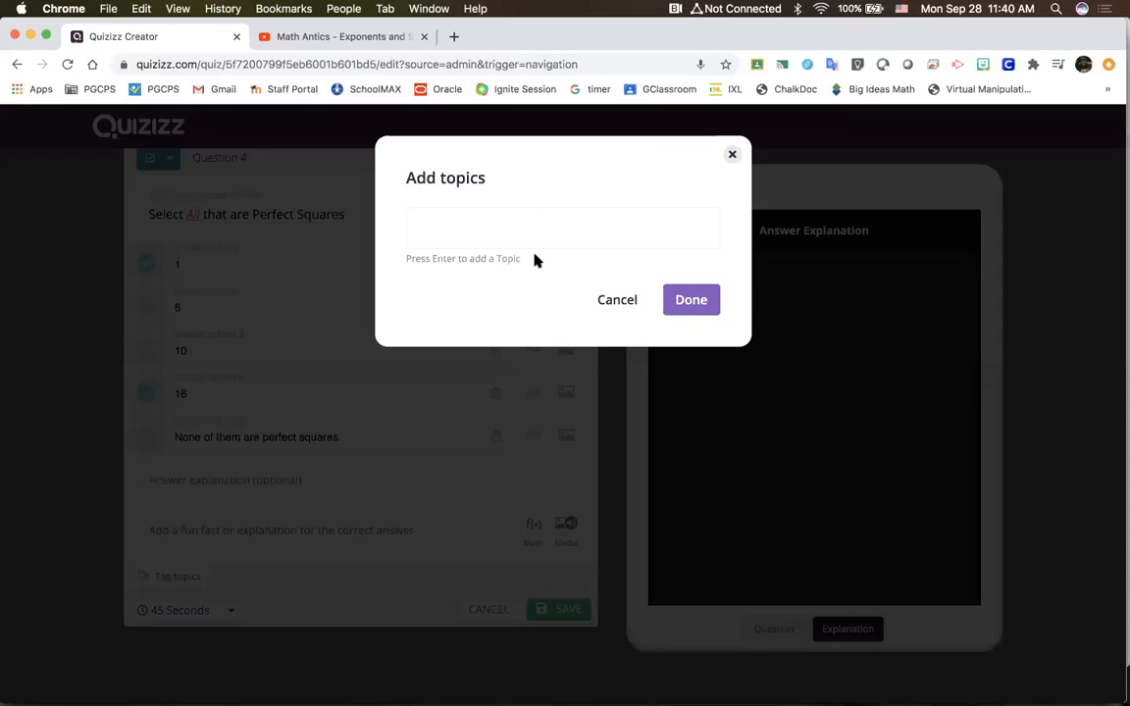
pyautogui.write('Perfect Squares')
pyautogui.click(712, 297)
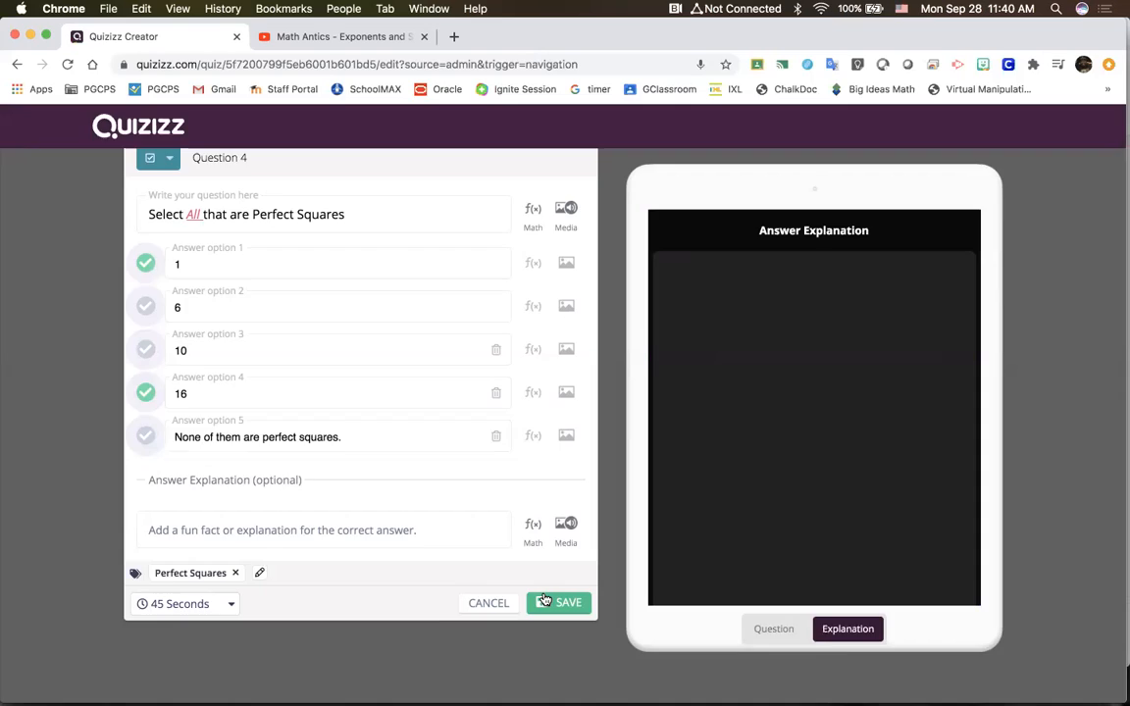
pyautogui.click(544, 601)
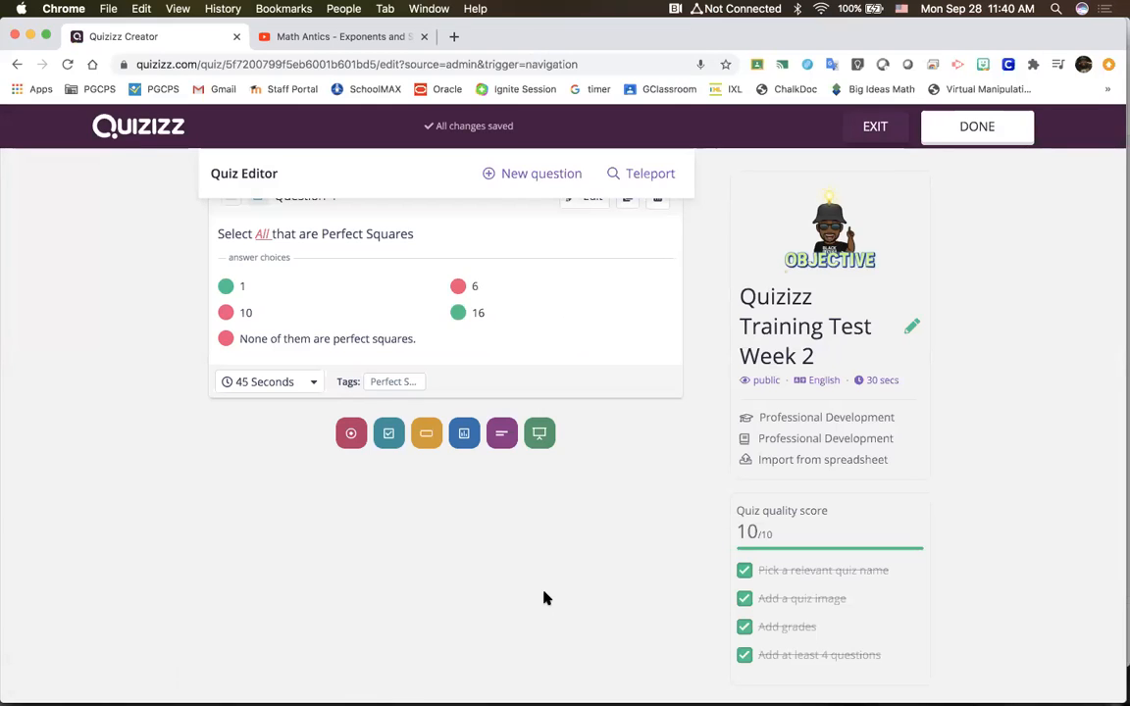
pyautogui.scroll(-1, 546, 593)
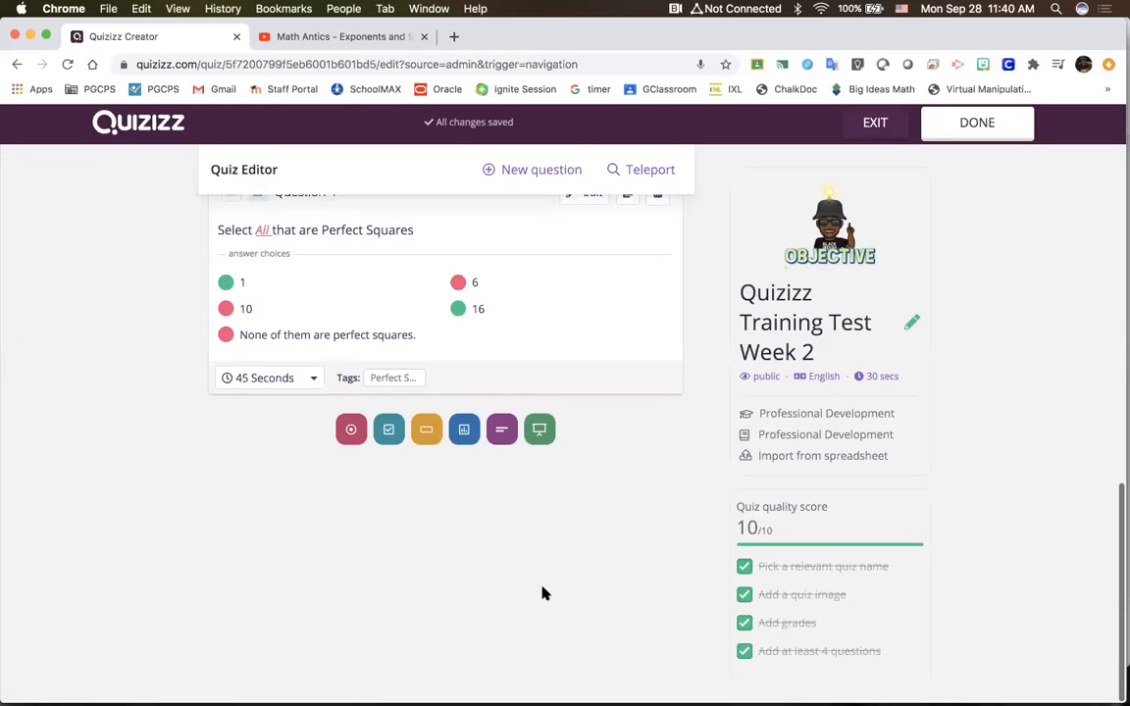
# Add a new multiple choice question to the quiz and begin editing its question text
pyautogui.click(542, 172)
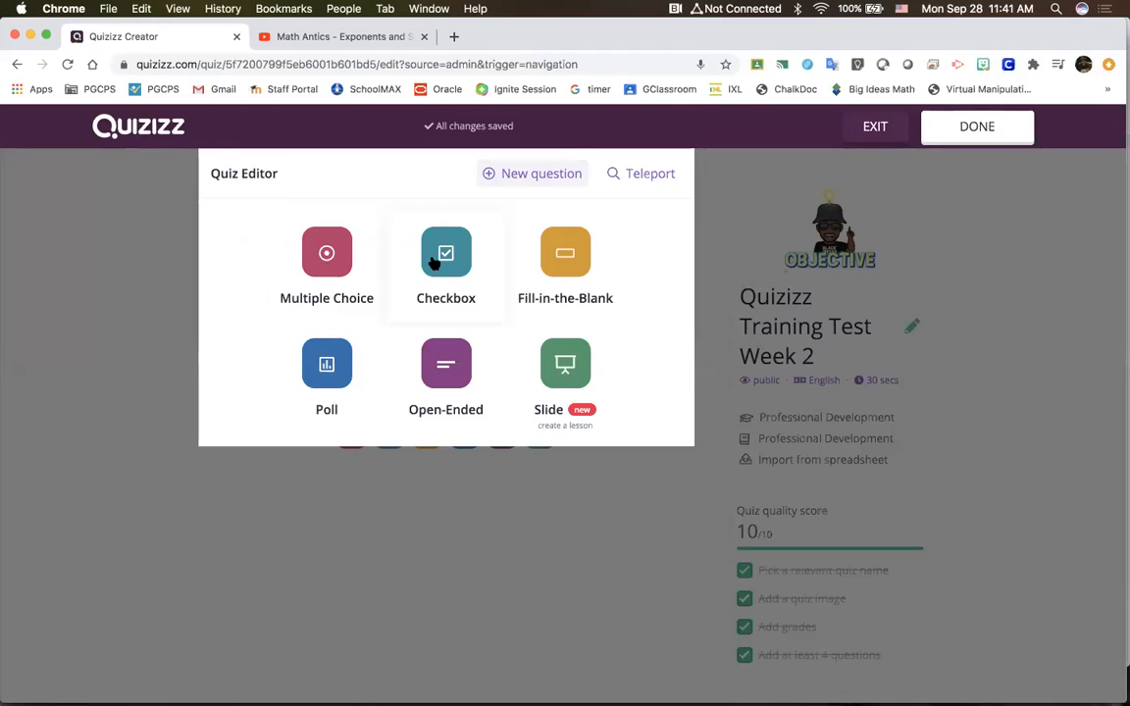
pyautogui.click(327, 263)
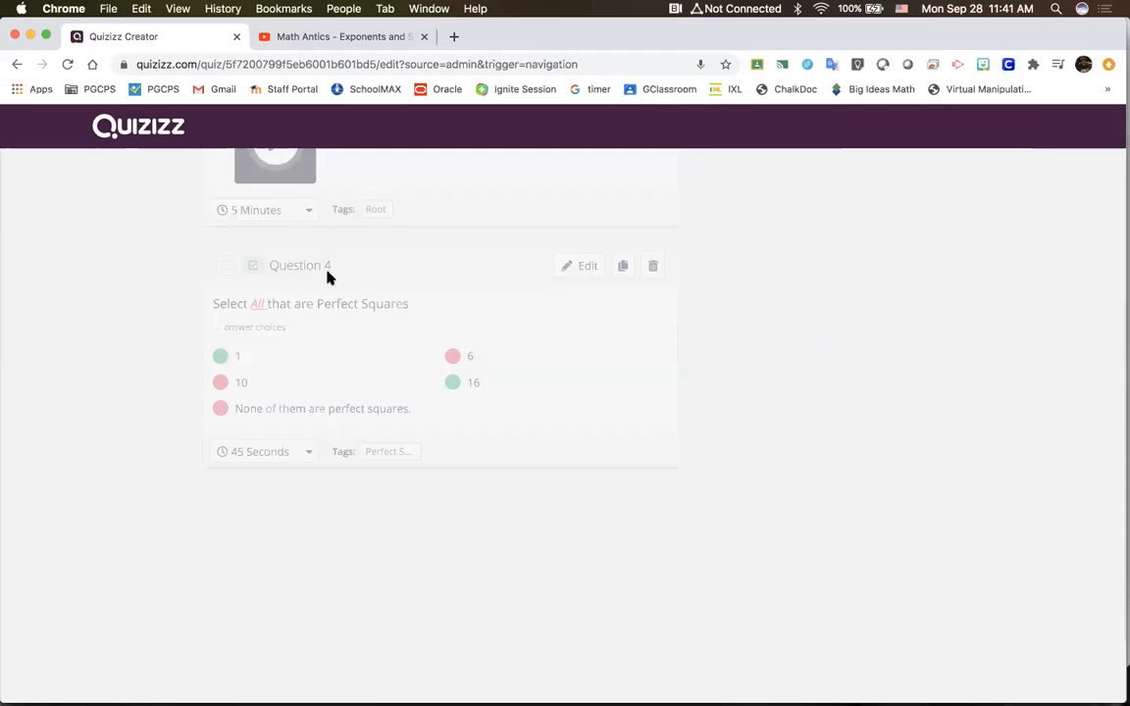
pyautogui.click(278, 239)
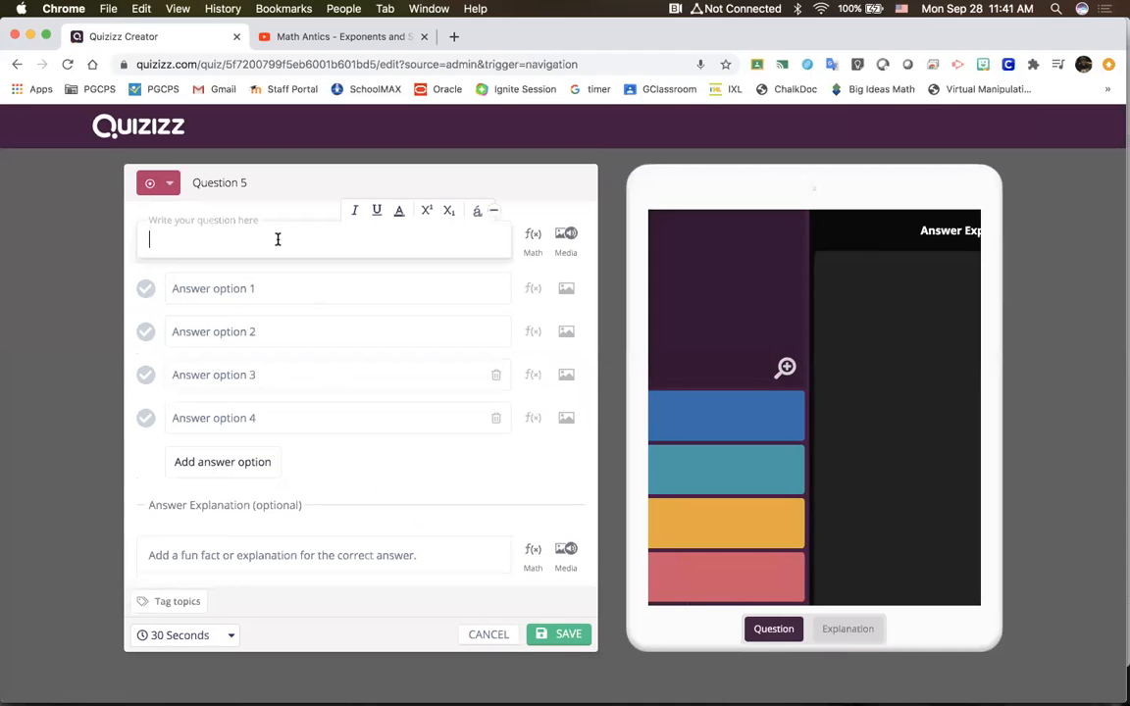
# Write "What is 5 + 2 =" as the text of question 5, with spaces around the plus sign
pyautogui.write('What is 5')
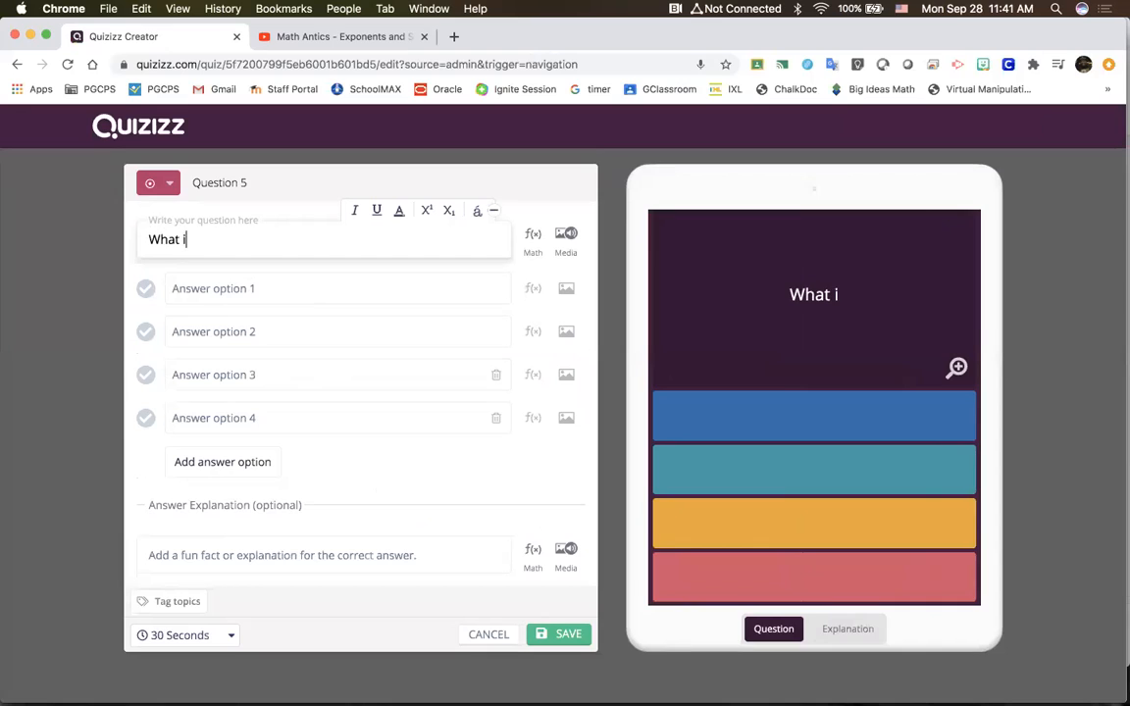
pyautogui.write('+')
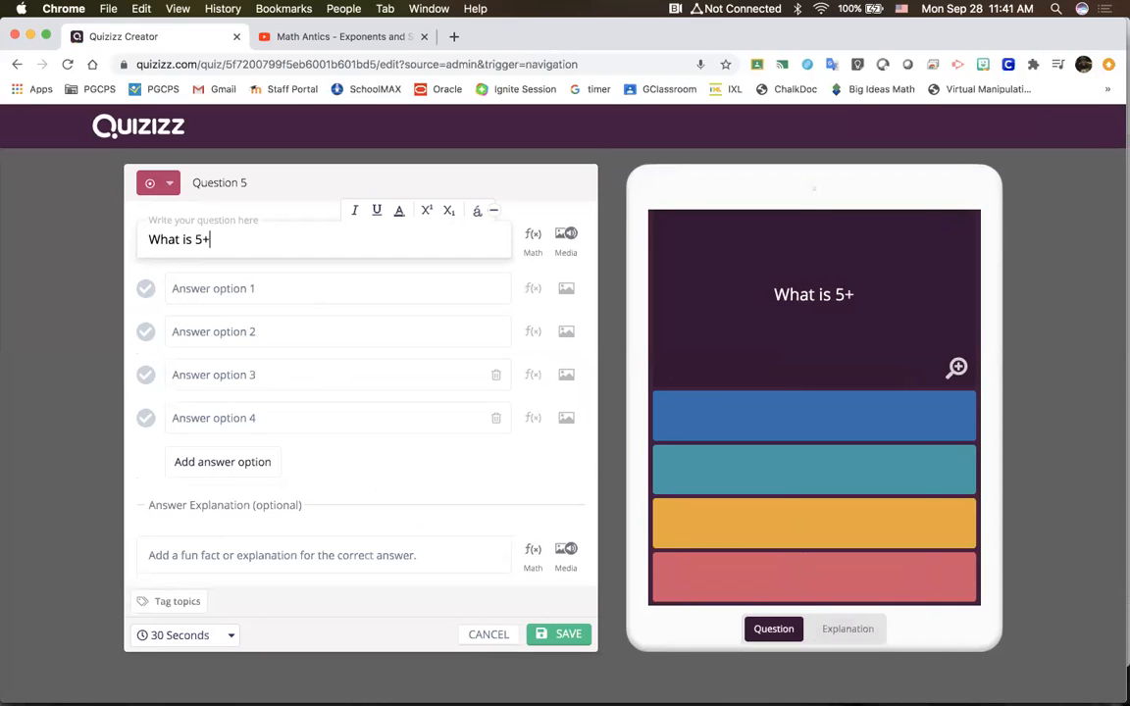
pyautogui.write('2')
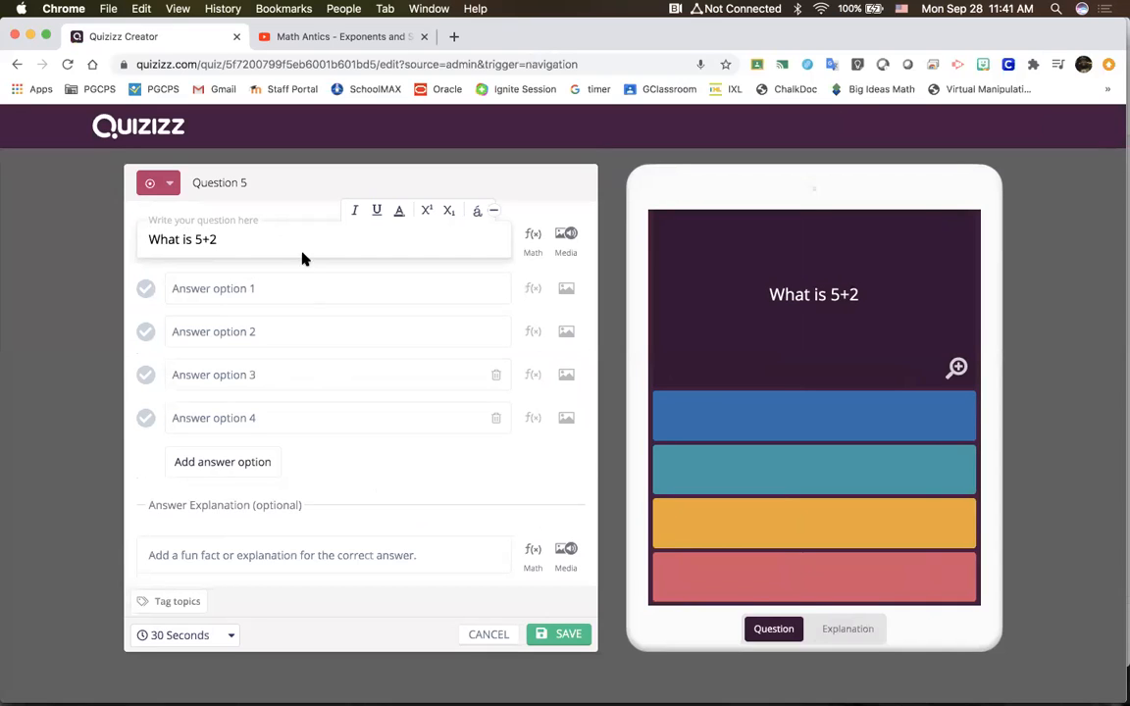
pyautogui.click(195, 240)
pyautogui.click(215, 240)
pyautogui.click(229, 239)
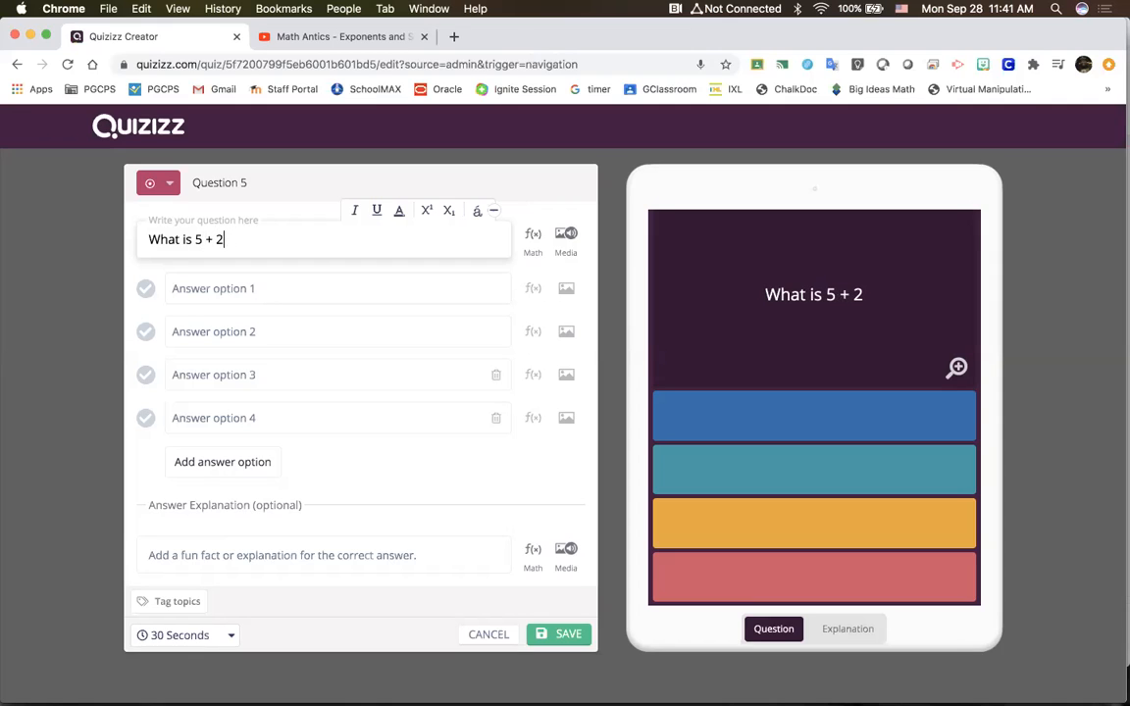
pyautogui.write('=')
# Fill the four answer options with 3, 4, 5 and 7, and mark 7 as the correct answer
pyautogui.click(221, 284)
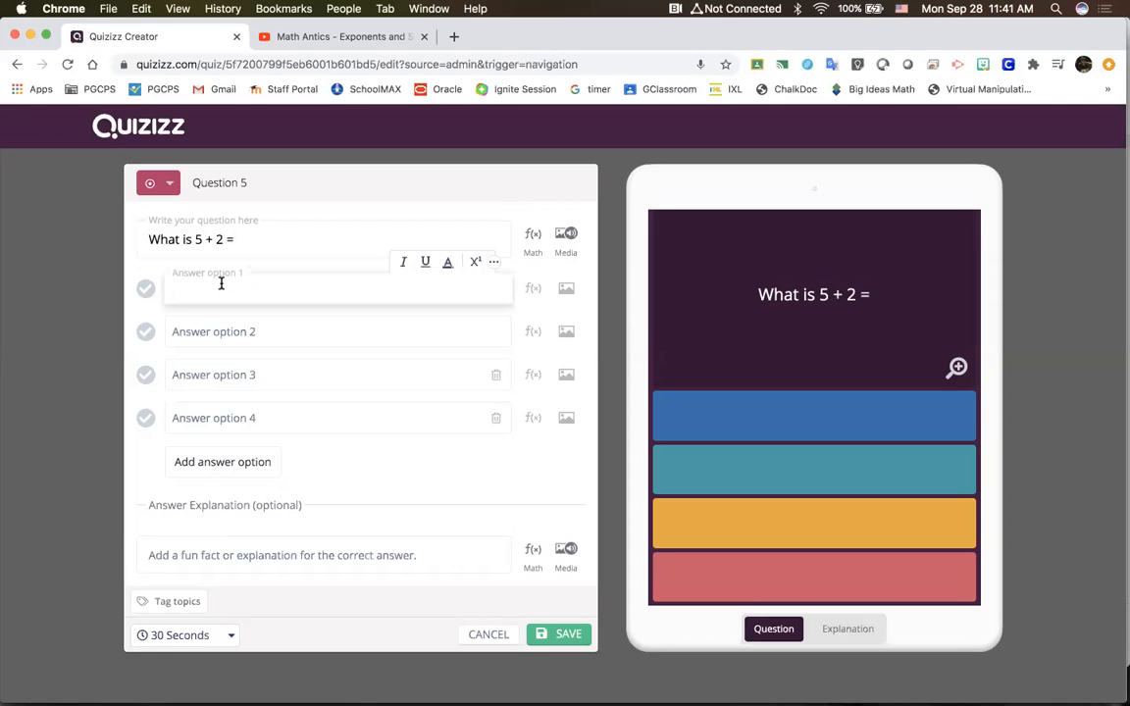
pyautogui.write('3')
pyautogui.click(208, 329)
pyautogui.write('4')
pyautogui.click(270, 376)
pyautogui.write('5')
pyautogui.rightClick(199, 427)
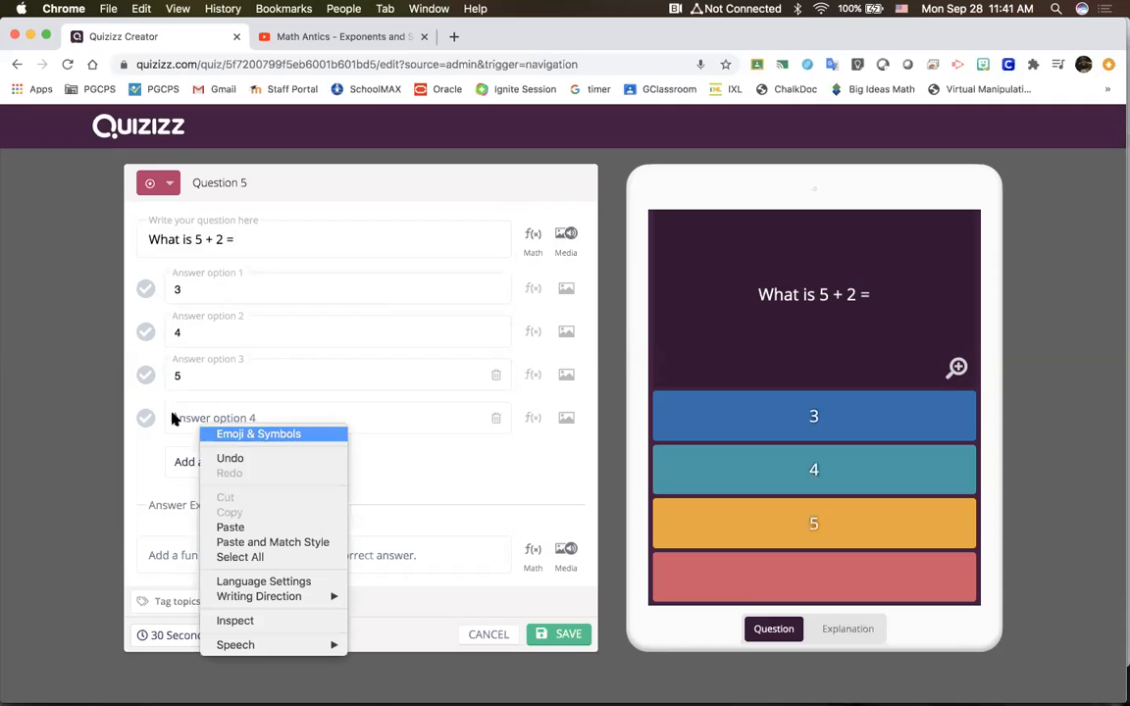
pyautogui.click(173, 418)
pyautogui.write('7')
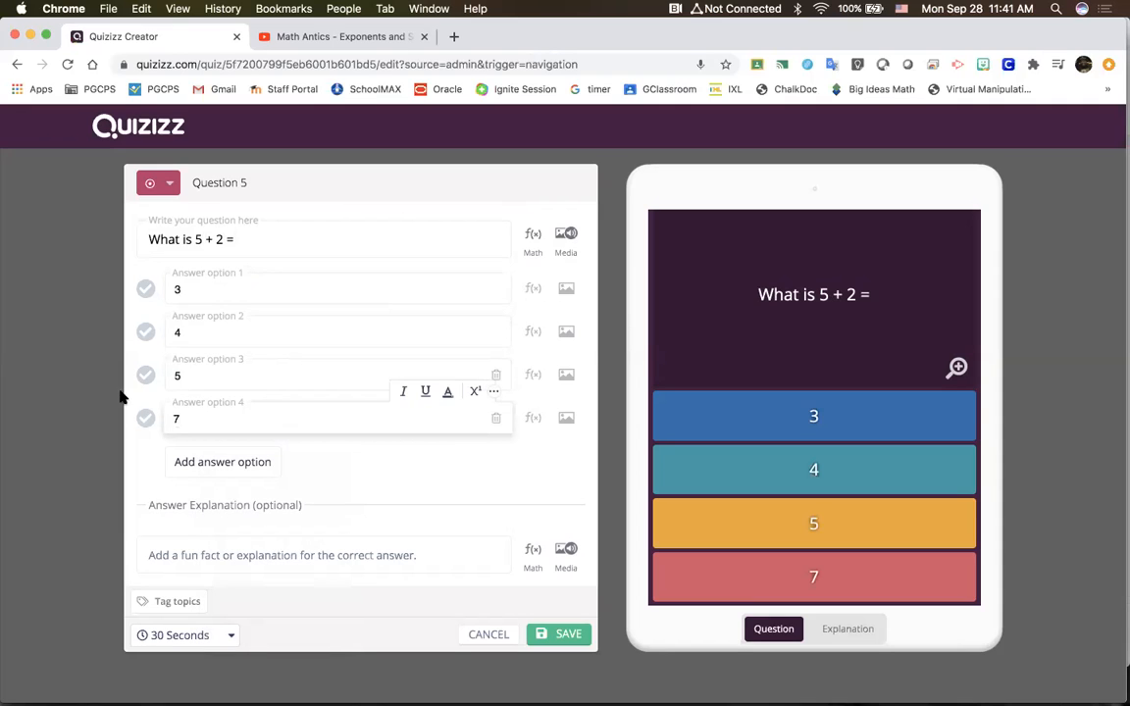
pyautogui.click(143, 429)
pyautogui.click(144, 422)
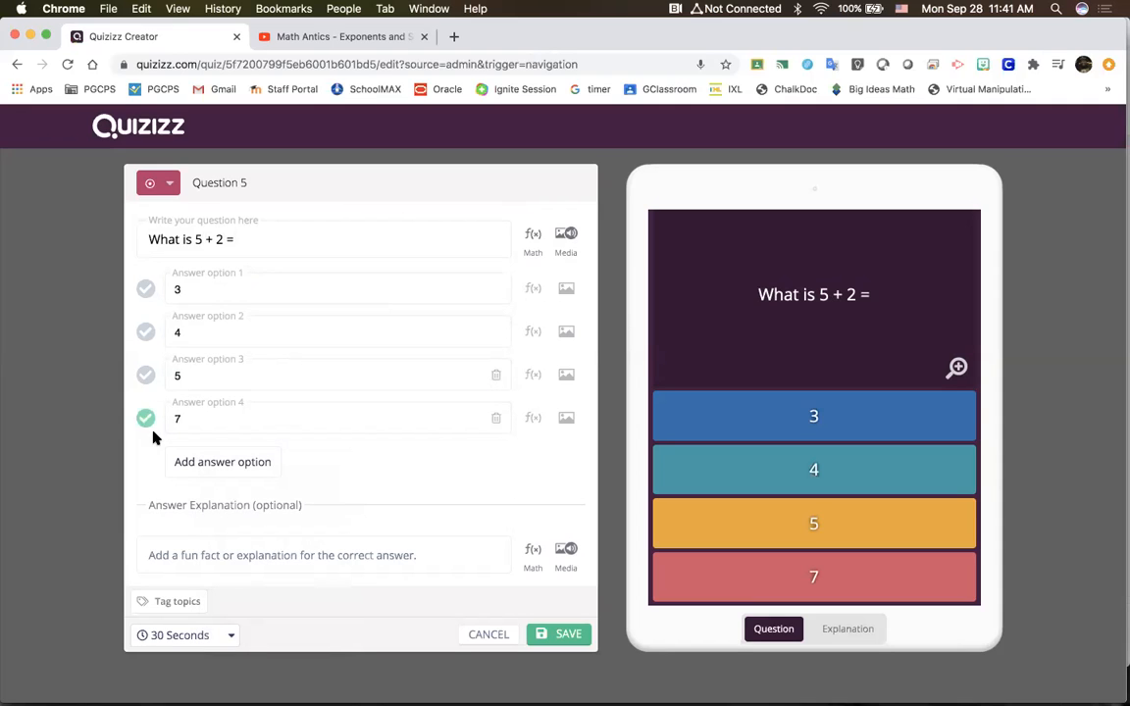
# Tag the question with the topic "Adding" and save it
pyautogui.click(186, 601)
pyautogui.write('A')
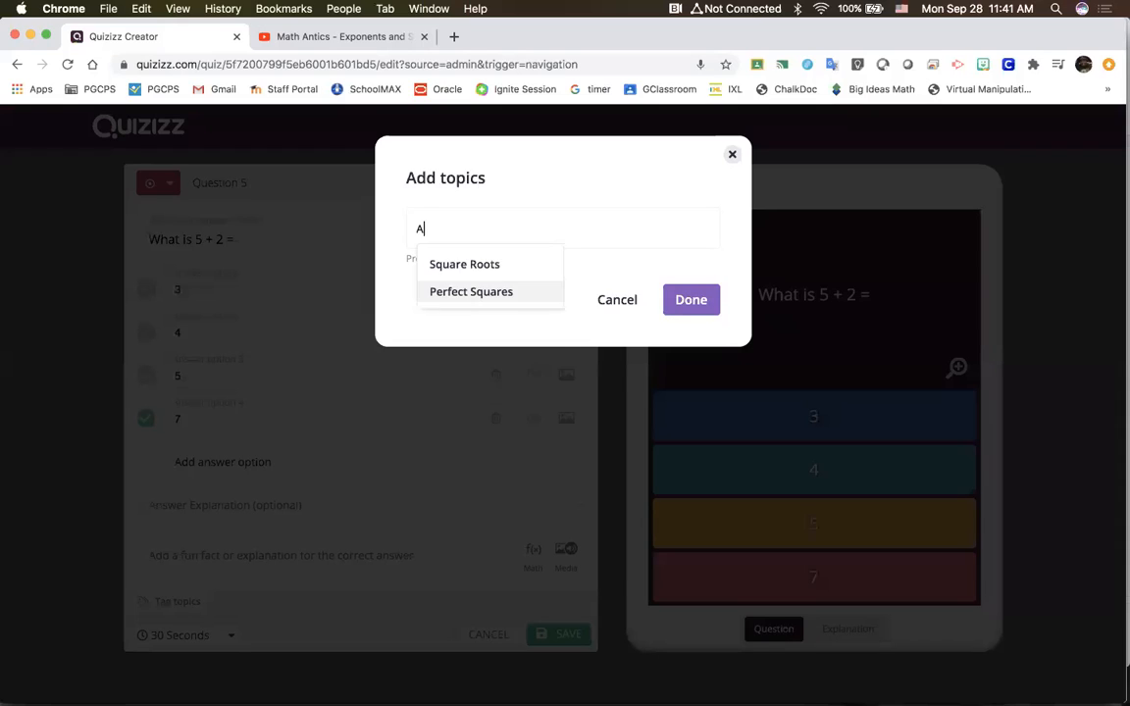
pyautogui.write('dding')
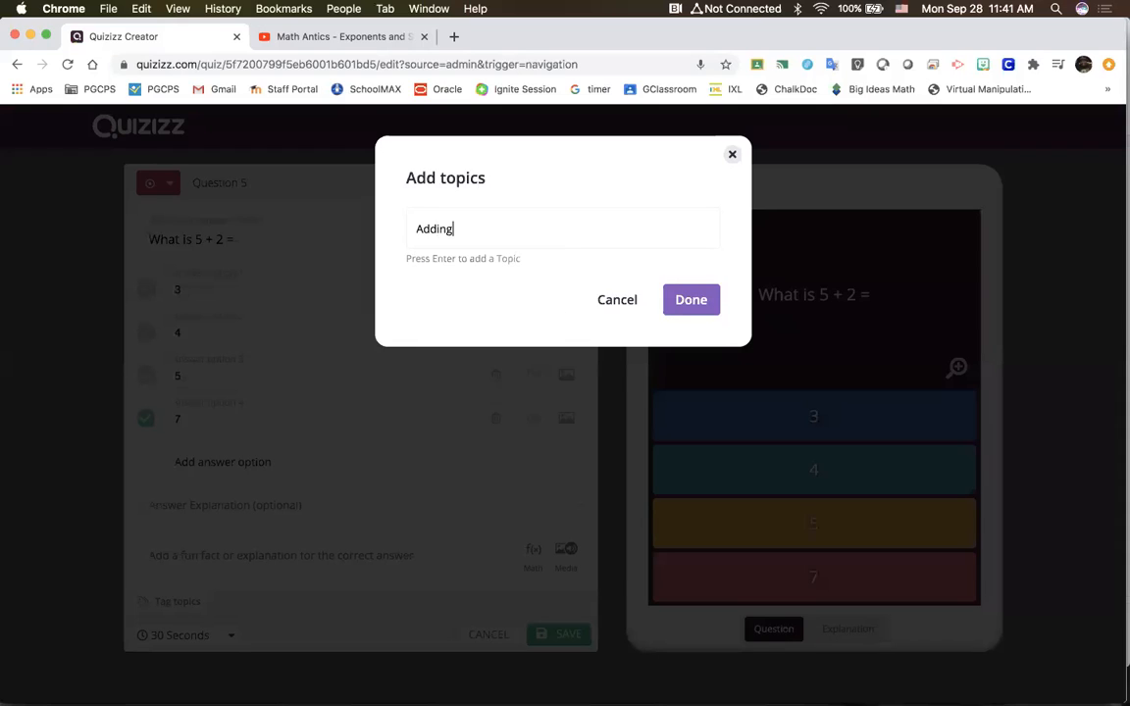
pyautogui.click(702, 300)
pyautogui.click(552, 628)
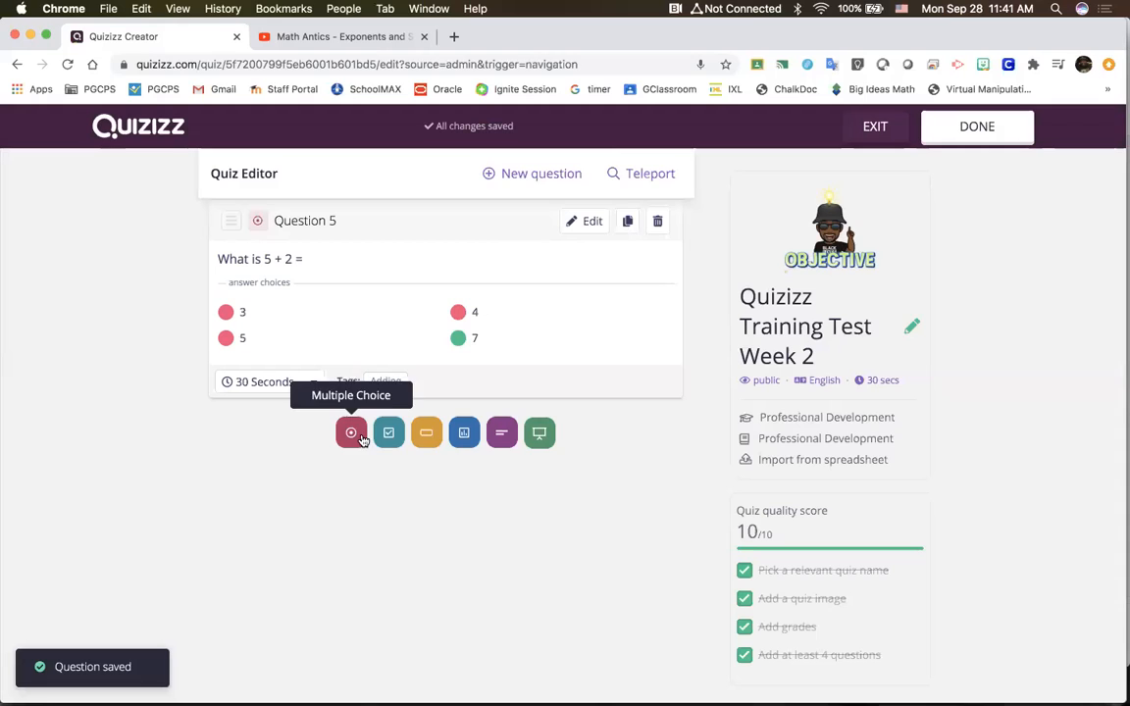
# Create a Fill-in-the-Blank question and begin its text with "Using the answer from the previous question what is"
pyautogui.click(427, 444)
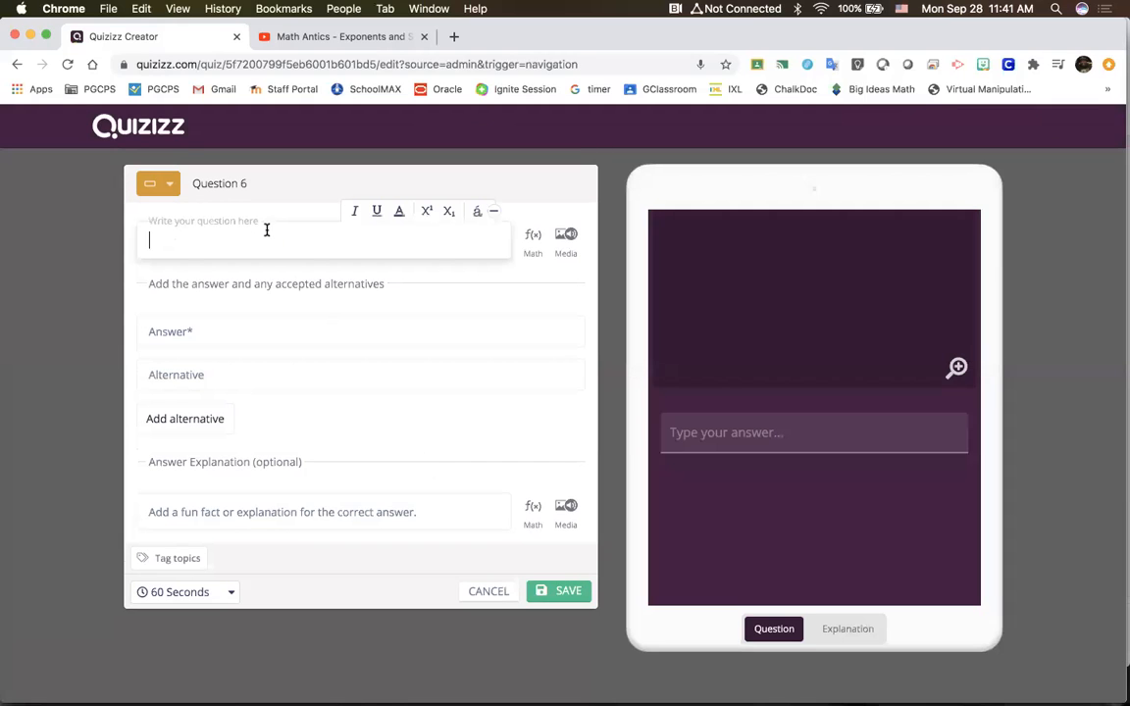
pyautogui.write('Using the answe')
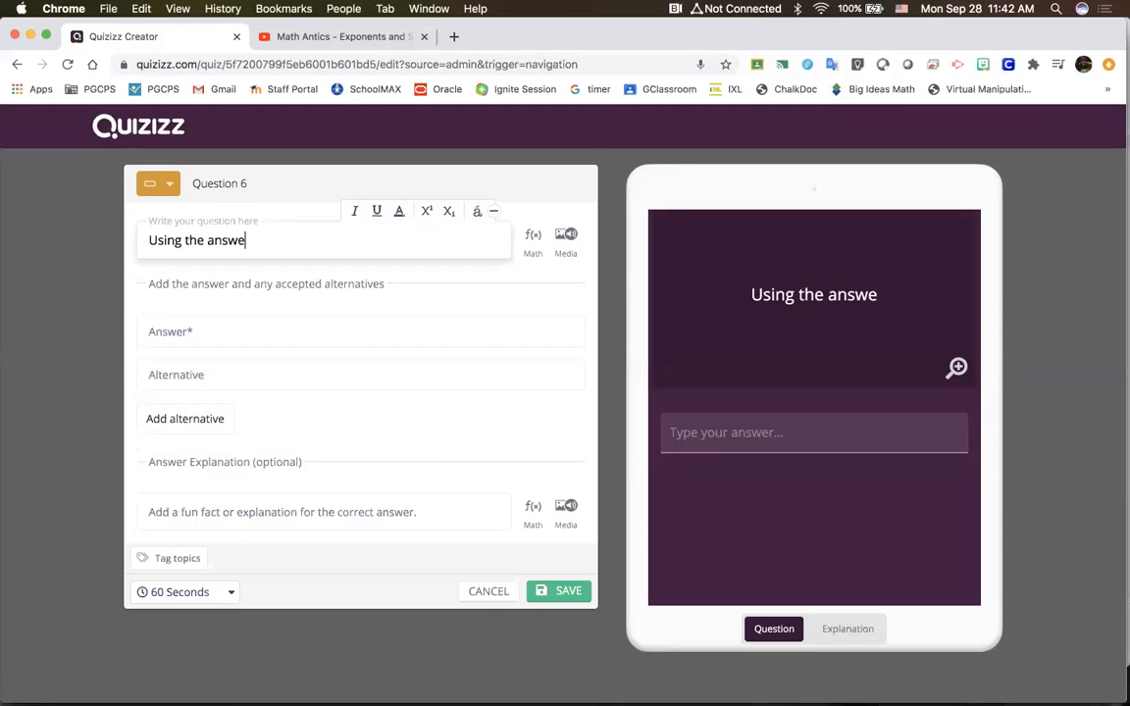
pyautogui.write('r from')
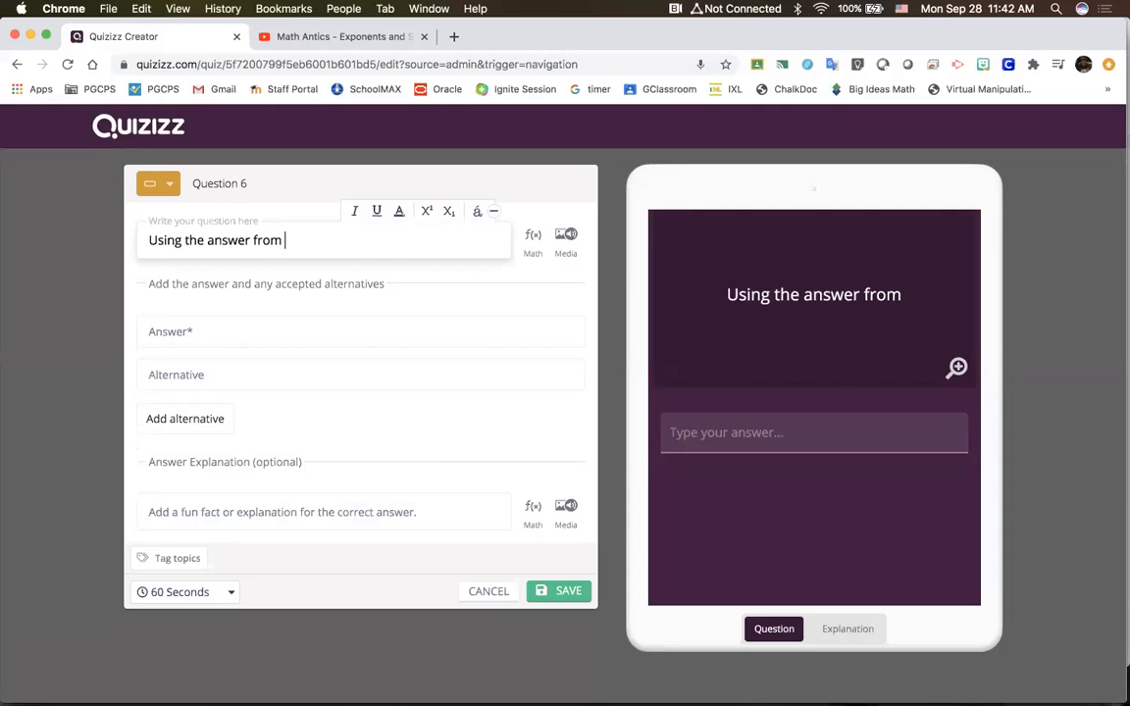
pyautogui.write(' the ')
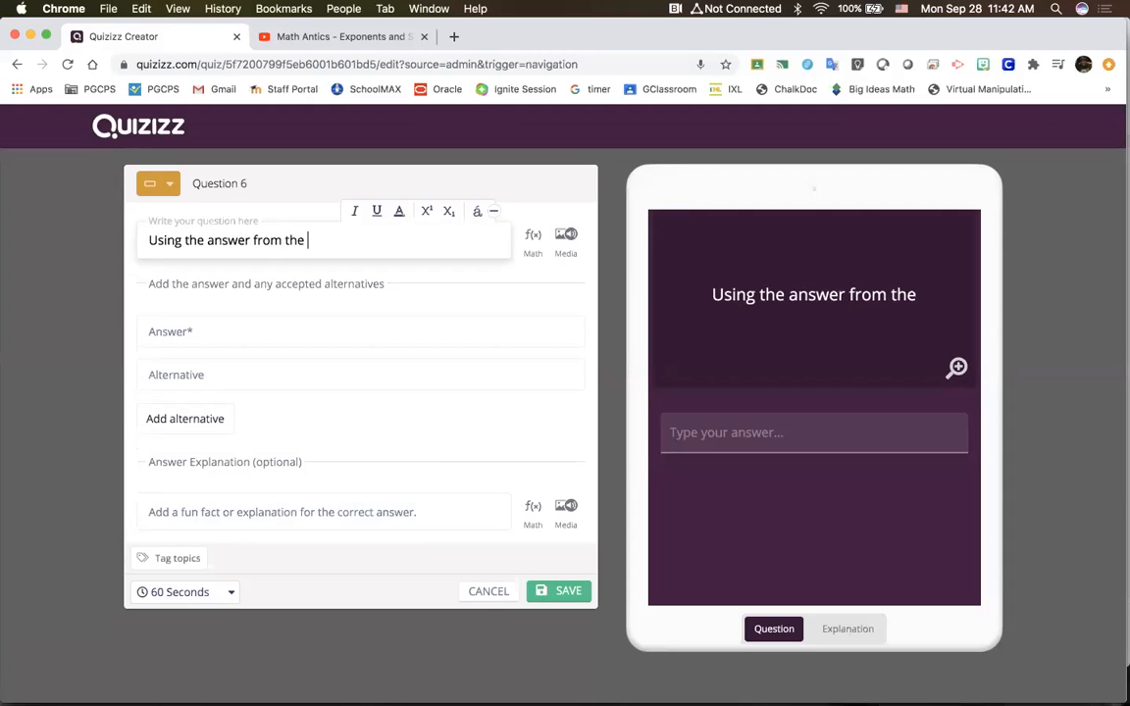
pyautogui.write('previous')
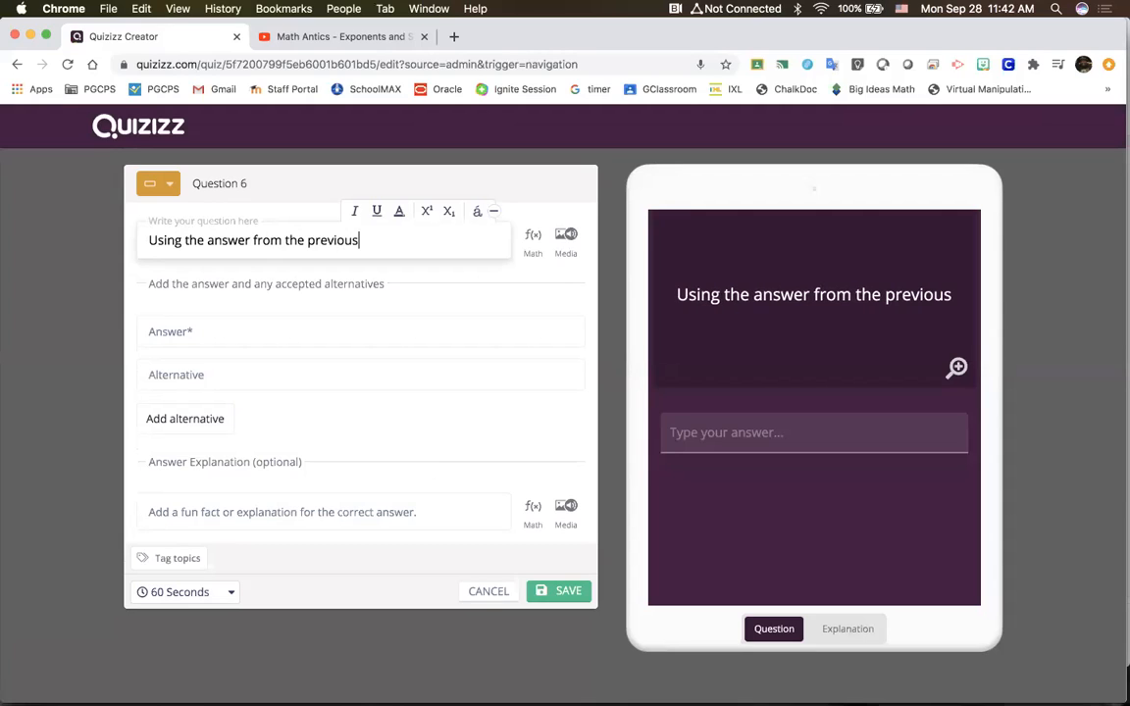
pyautogui.write(' questio')
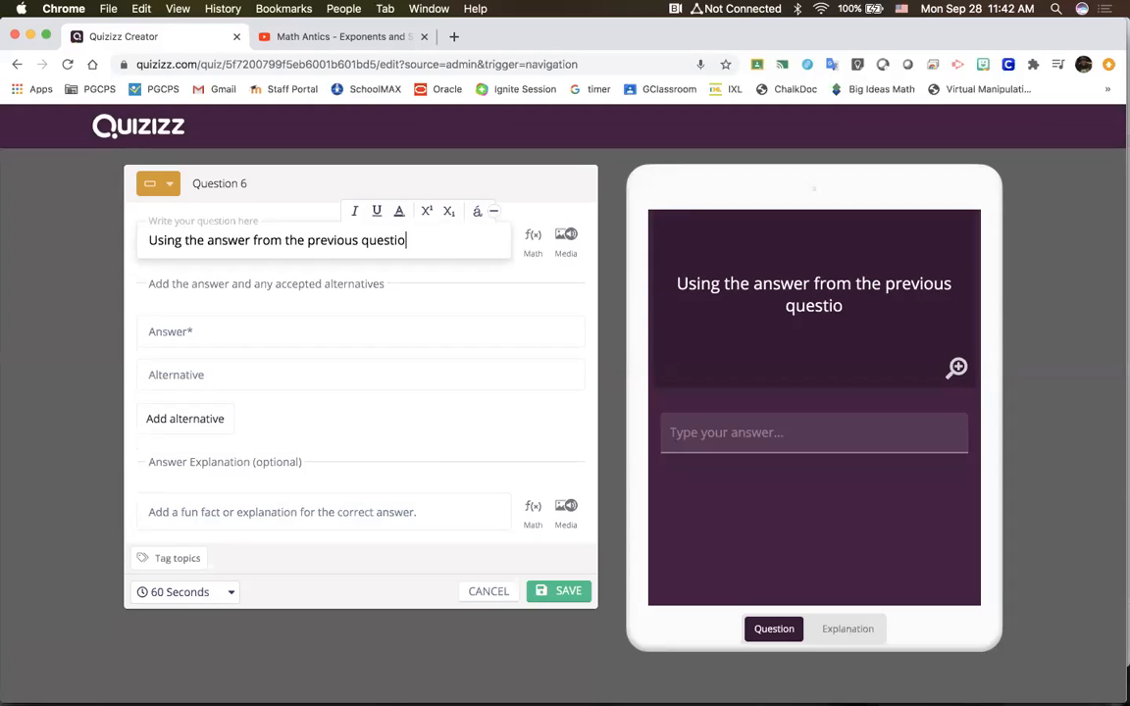
pyautogui.write('n what is ')
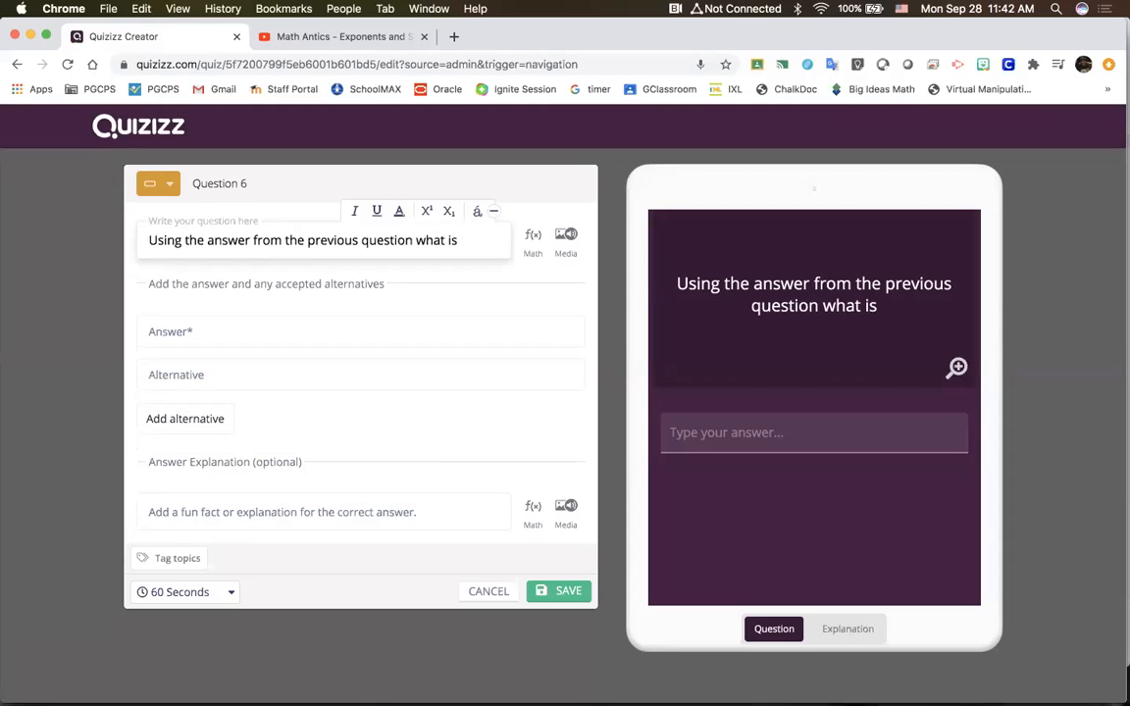
pyautogui.write('A')
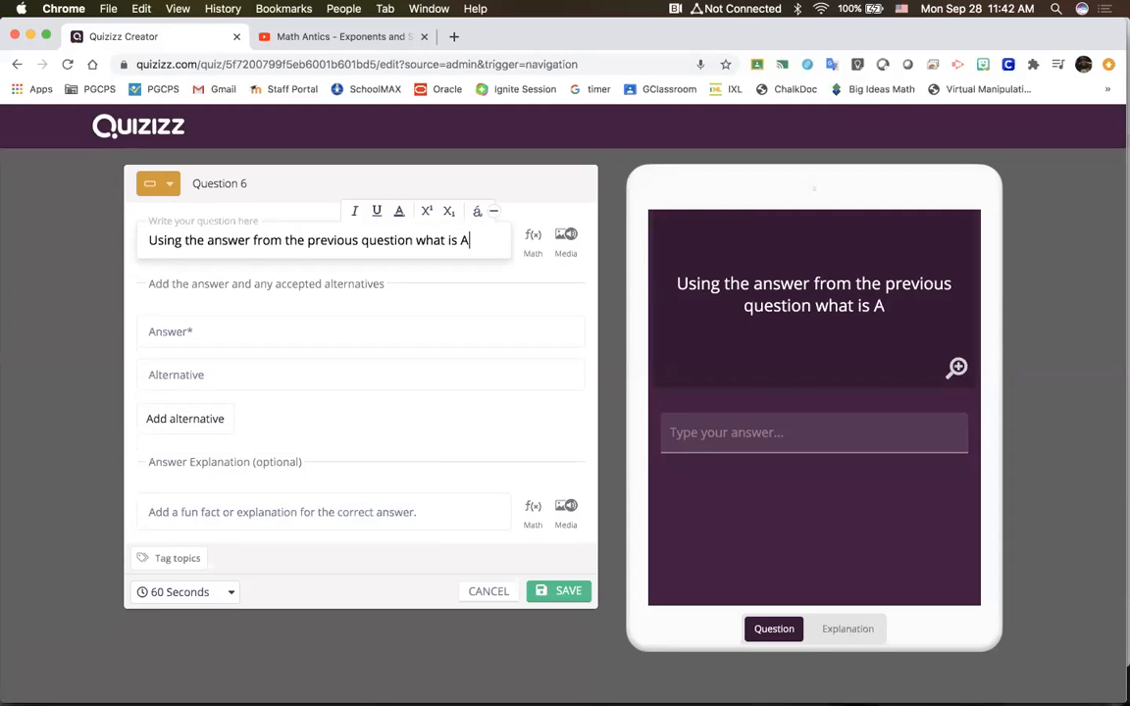
pyautogui.write(')(')
pyautogui.press('BackSpace')
pyautogui.press('BackSpace')
pyautogui.write('(')
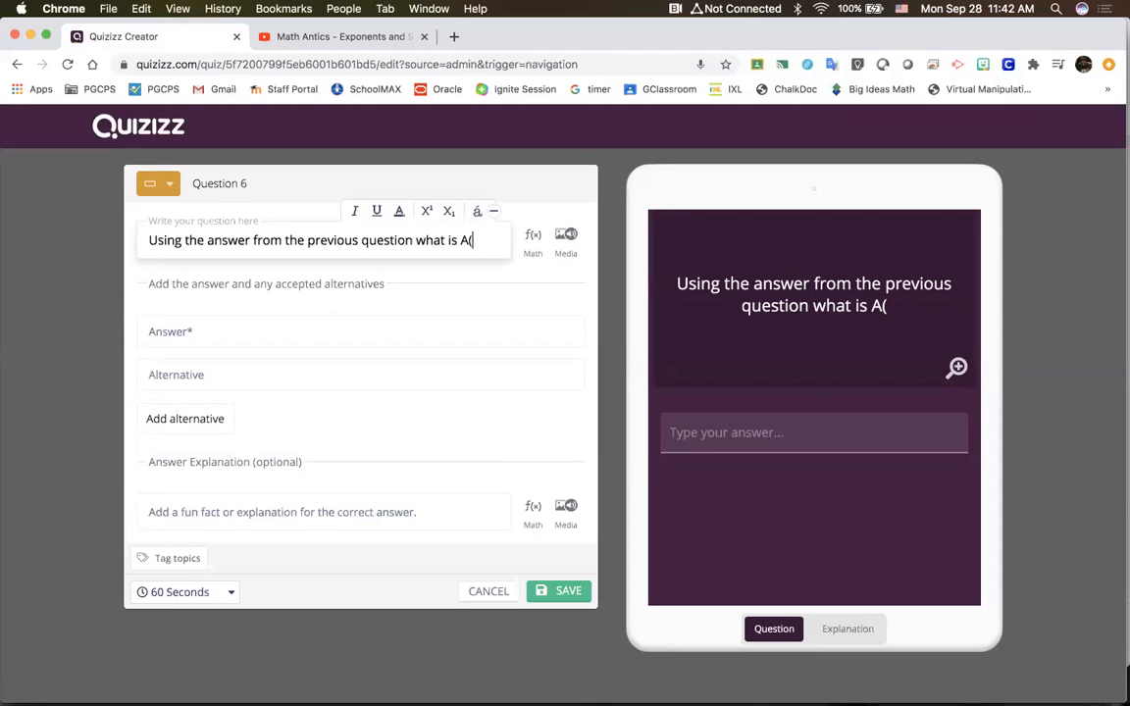
pyautogui.write('meaing')
pyautogui.press('BackSpace')
pyautogui.press('BackSpace')
pyautogui.press('BackSpace')
pyautogui.press('BackSpace')
pyautogui.press('BackSpace')
pyautogui.press('BackSpace')
pyautogui.press('BackSpace')
pyautogui.press('BackSpace')
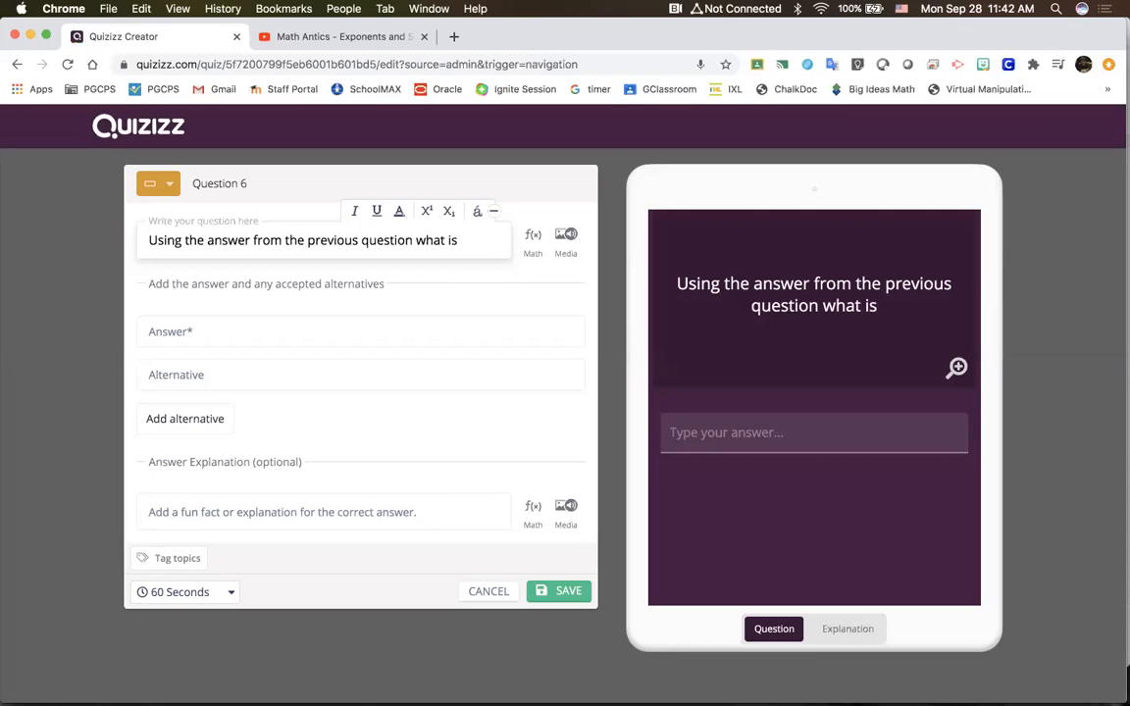
pyautogui.write('r')
pyautogui.press('BackSpace')
# Complete the text of question 6 by adding "that answer - 4 =" at its end
pyautogui.write('tha')
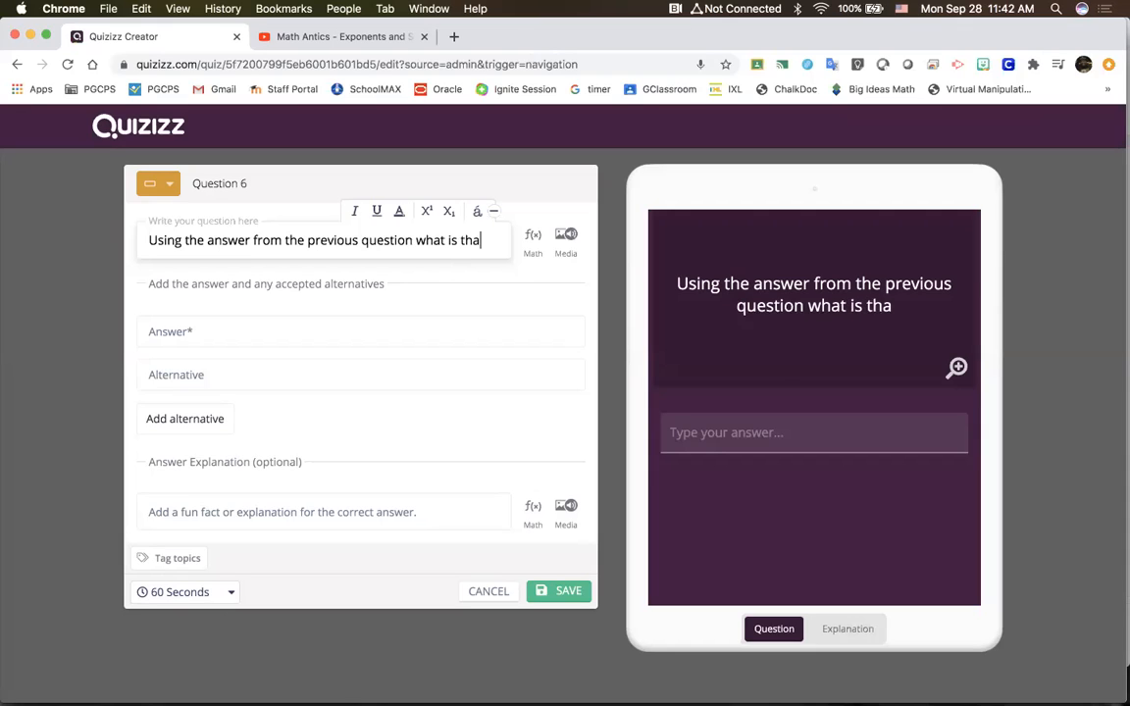
pyautogui.write('t answer')
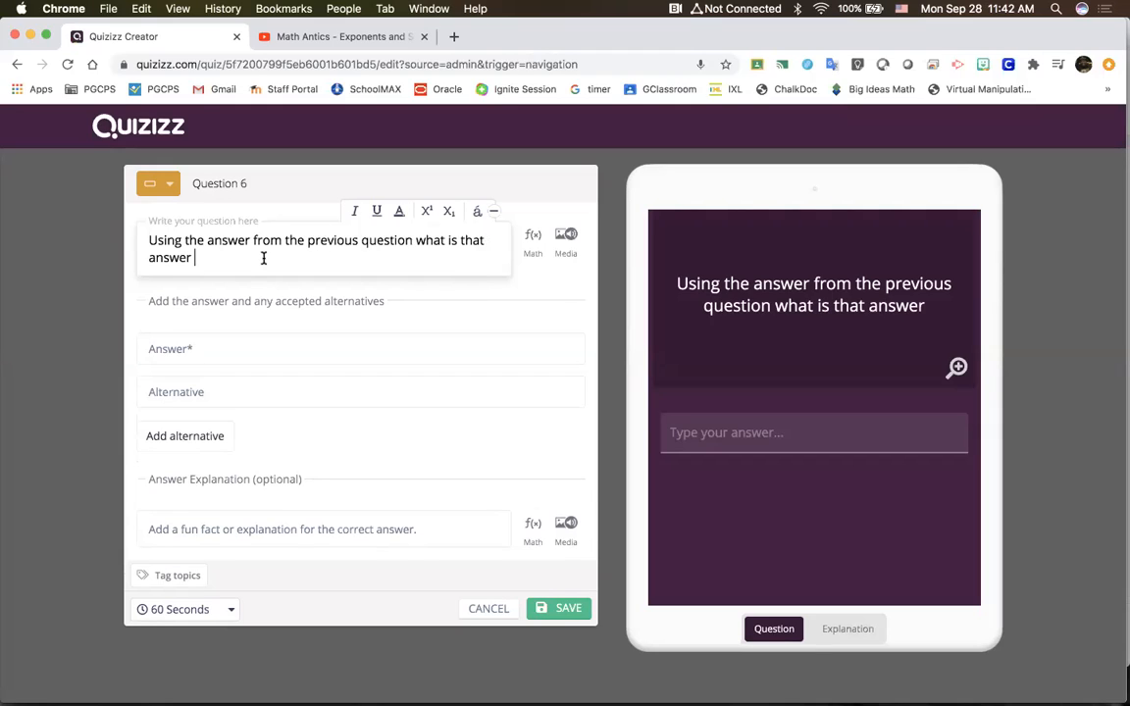
pyautogui.write('-')
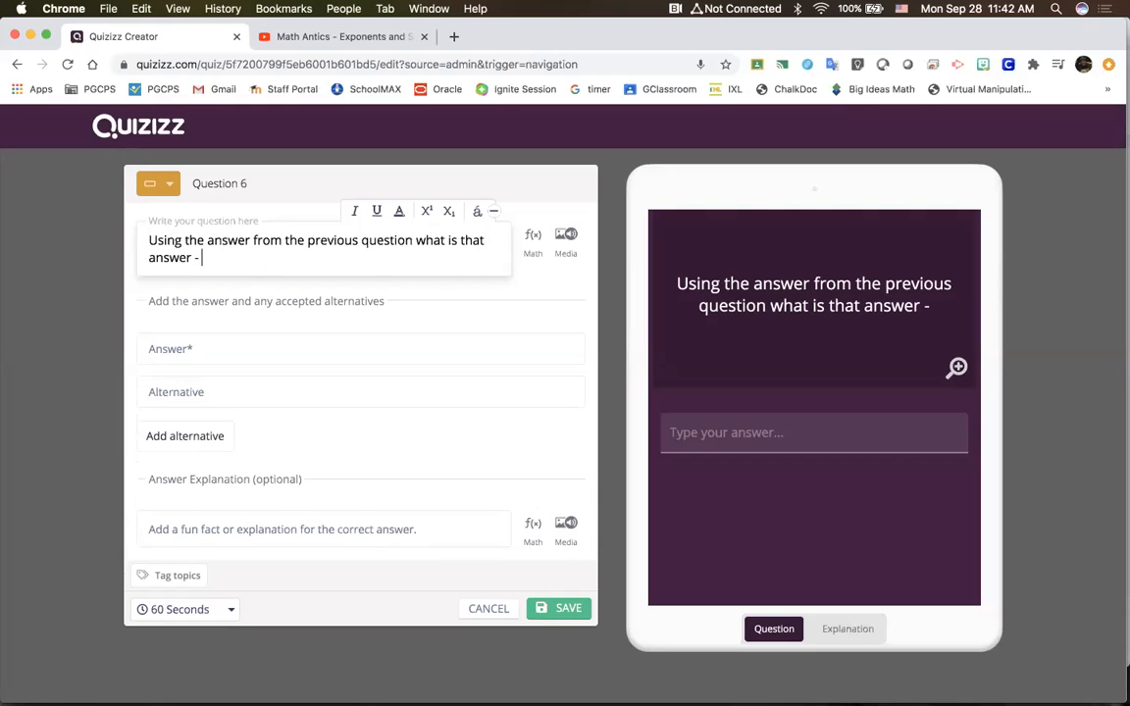
pyautogui.write(' 4 =')
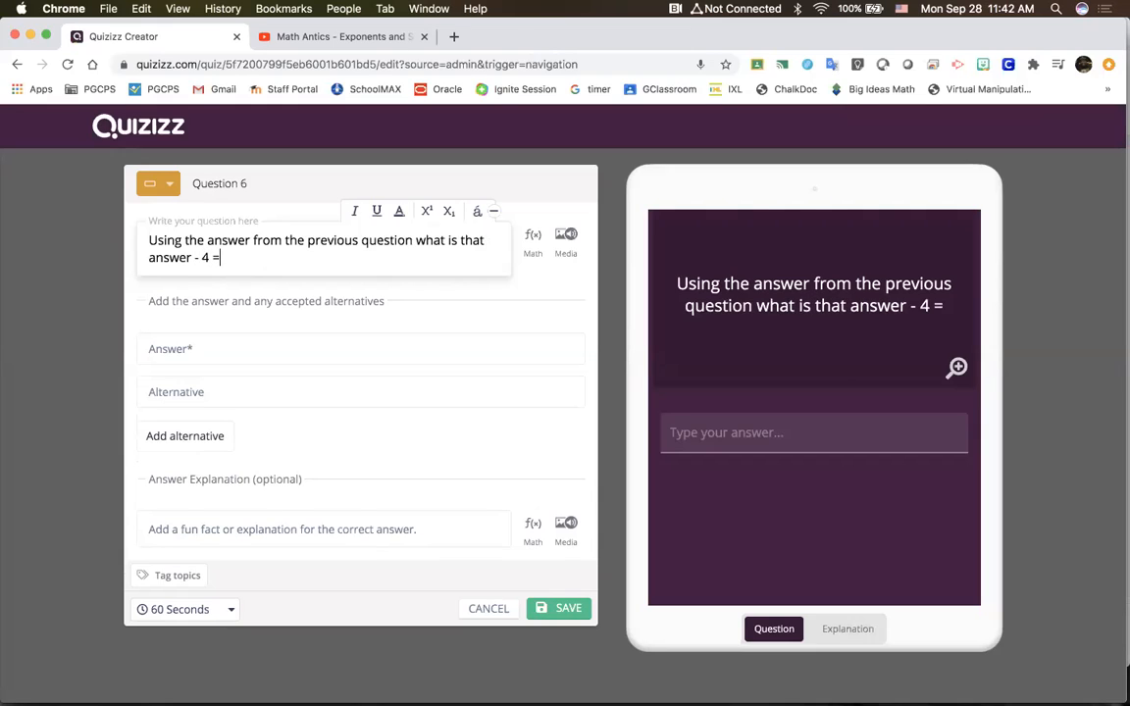
# Enter 3 as the answer and "Three" as the accepted alternative
pyautogui.click(253, 348)
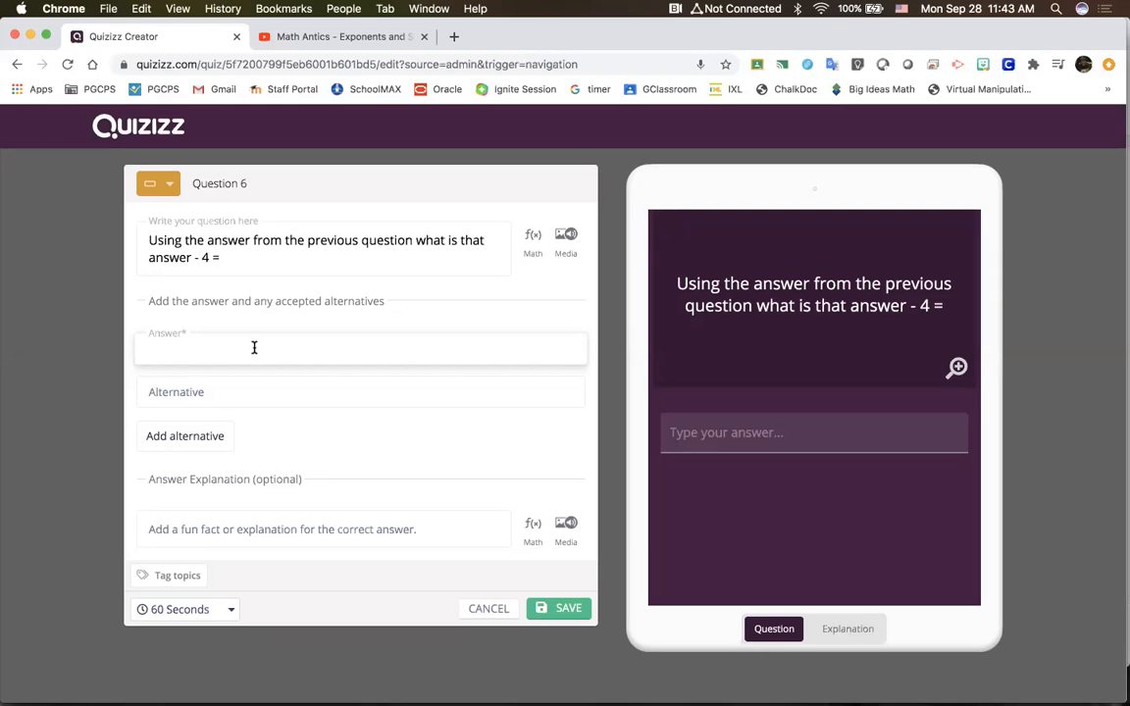
pyautogui.write('3')
pyautogui.click(230, 391)
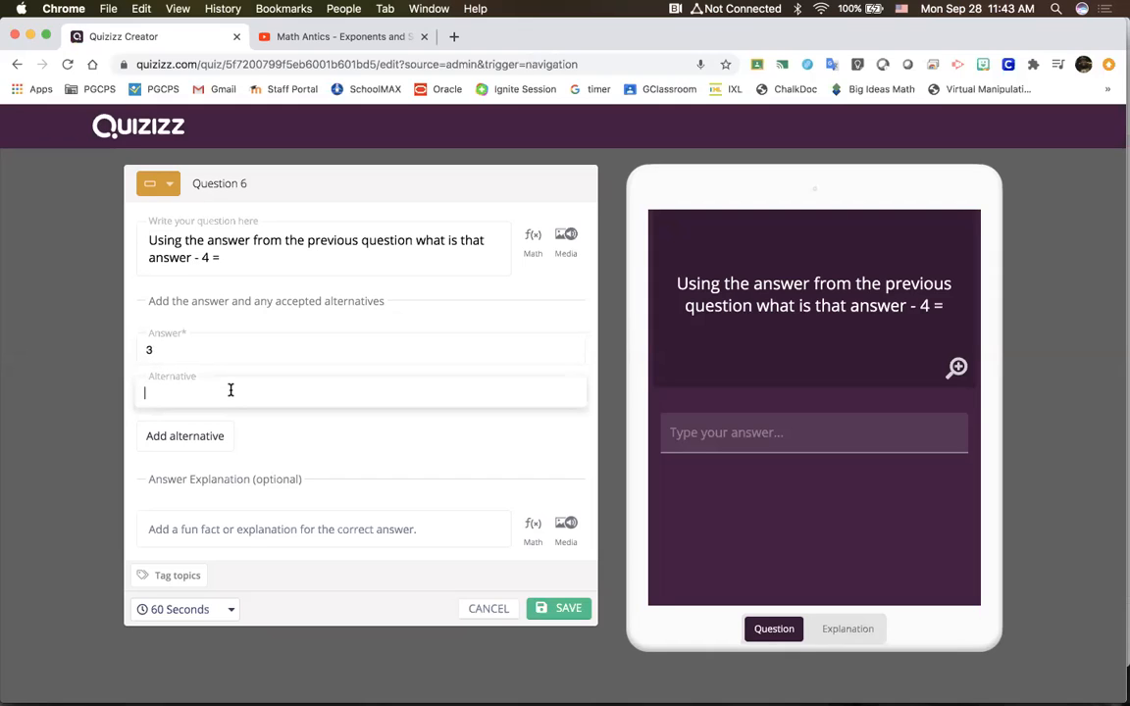
pyautogui.write('Three')
# Tag question 6 with the topic "Subtract" and save it without an answer explanation
pyautogui.click(168, 576)
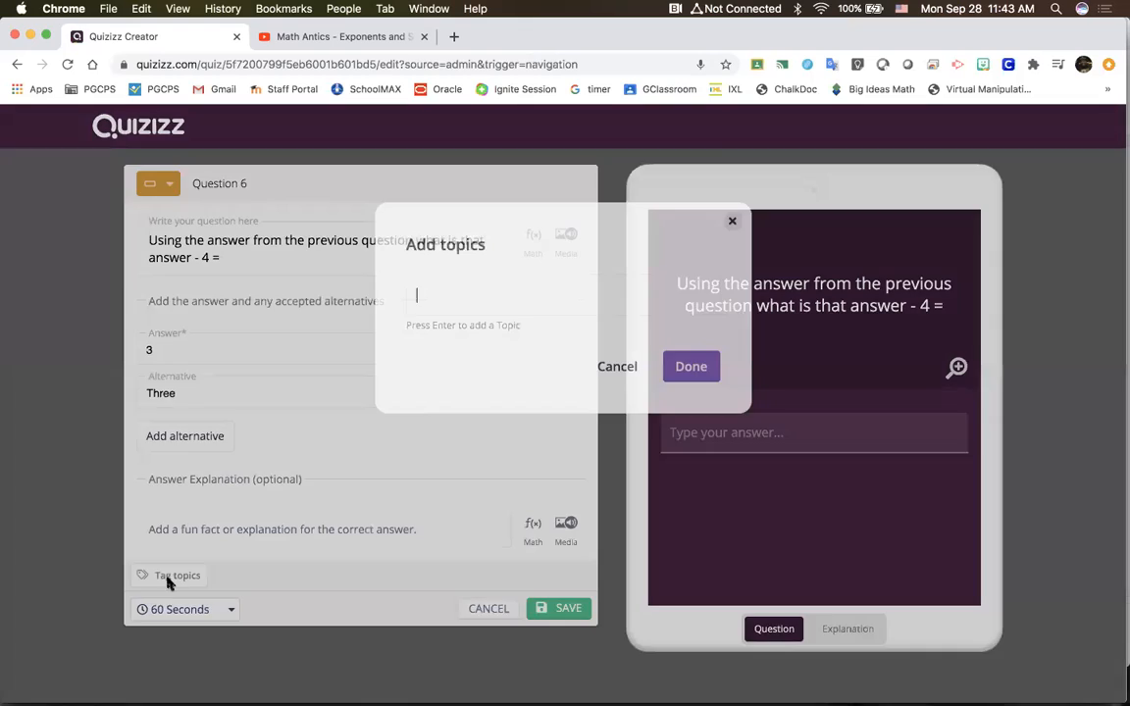
pyautogui.write('Su')
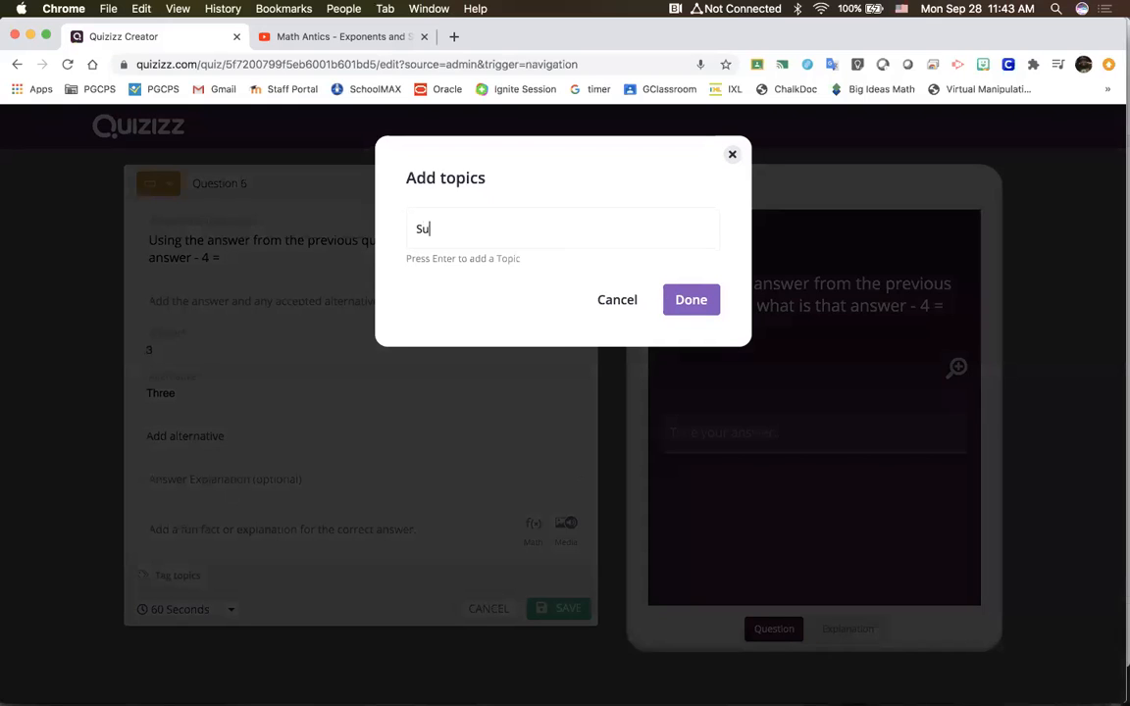
pyautogui.write('btract')
pyautogui.click(691, 299)
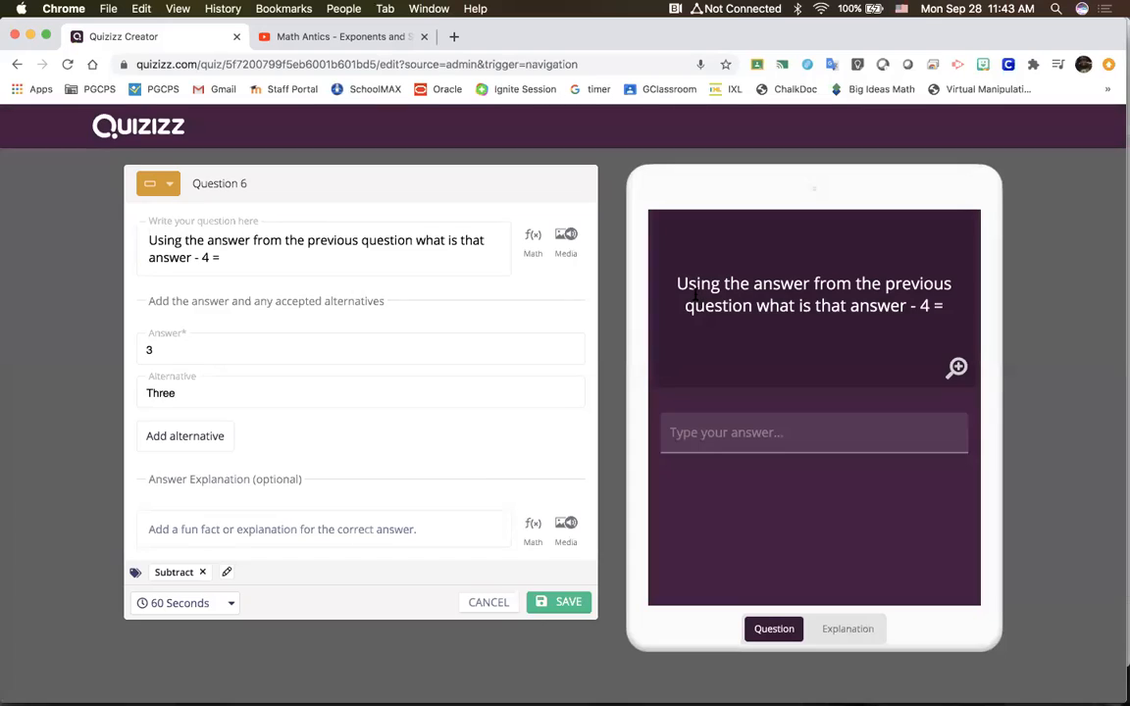
pyautogui.click(441, 534)
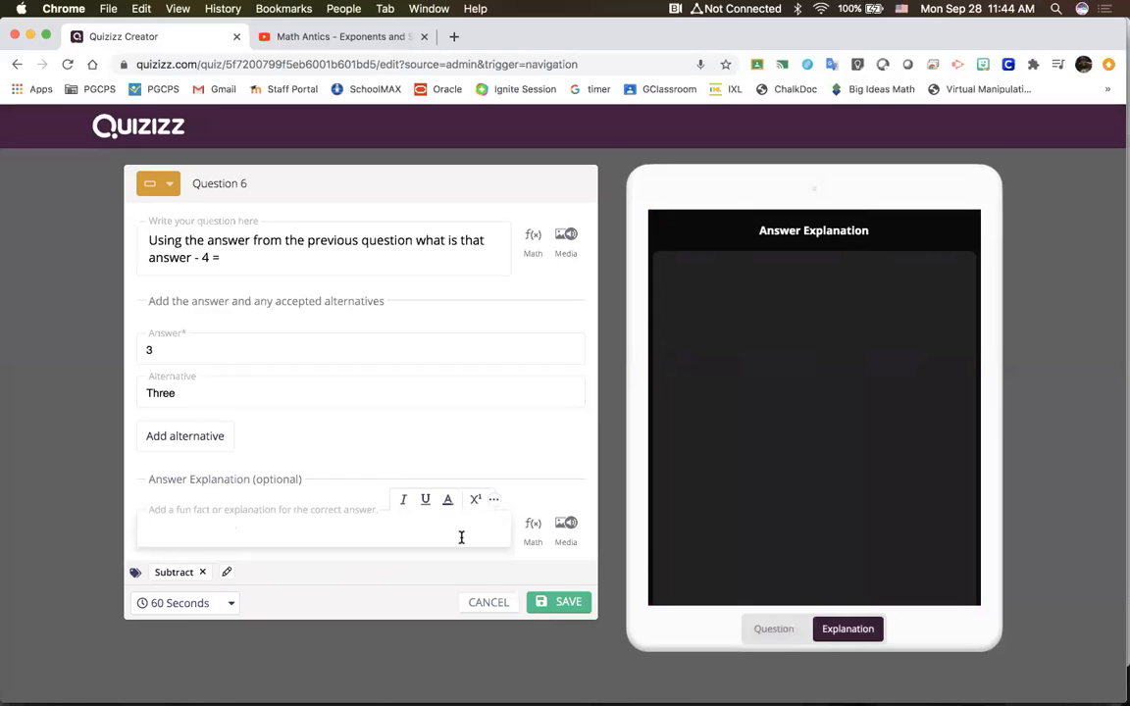
pyautogui.click(550, 610)
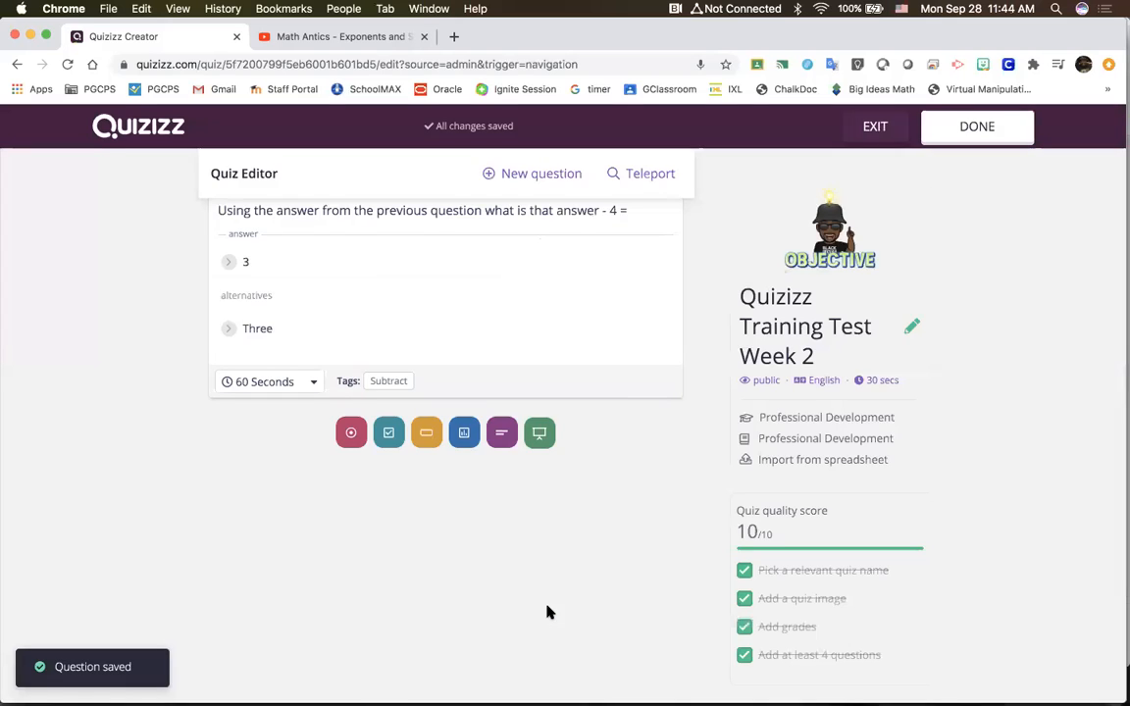
pyautogui.scroll(3, 551, 612)
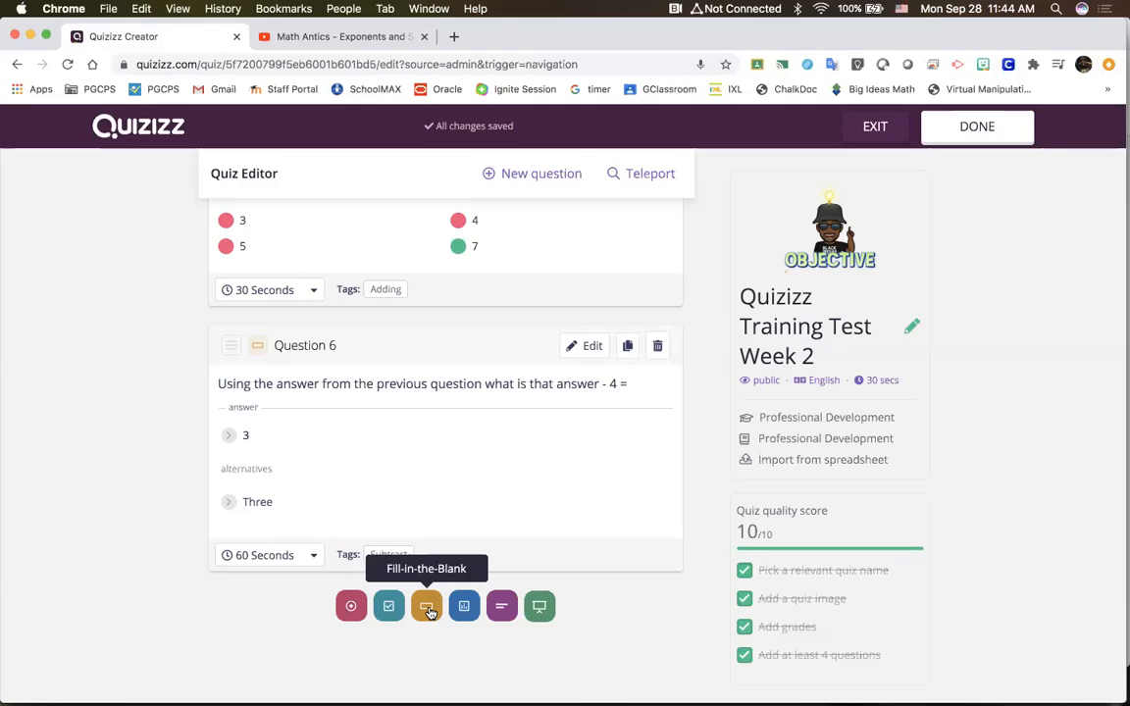
pyautogui.click(429, 610)
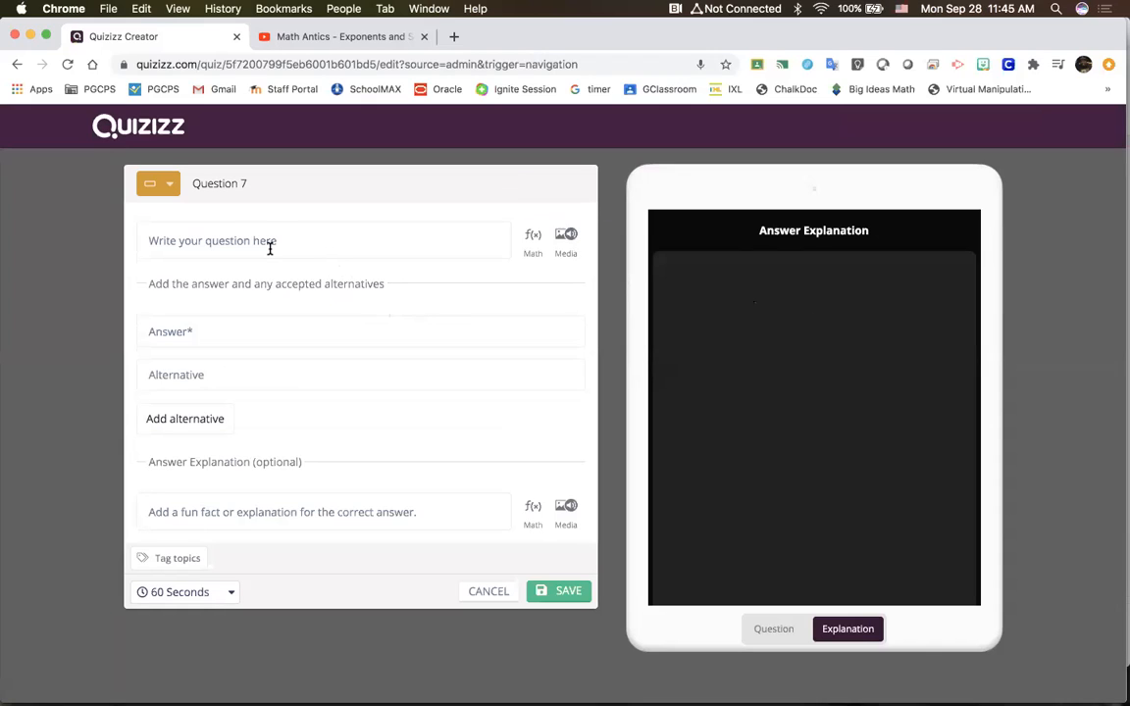
pyautogui.click(202, 328)
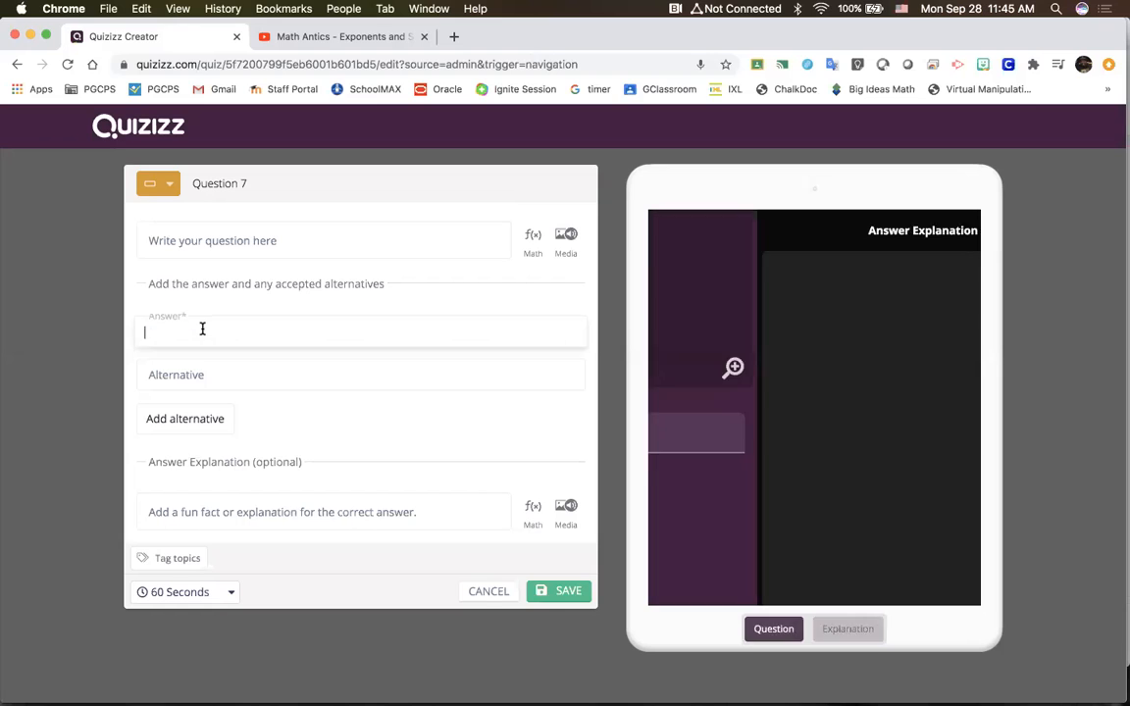
pyautogui.click(487, 593)
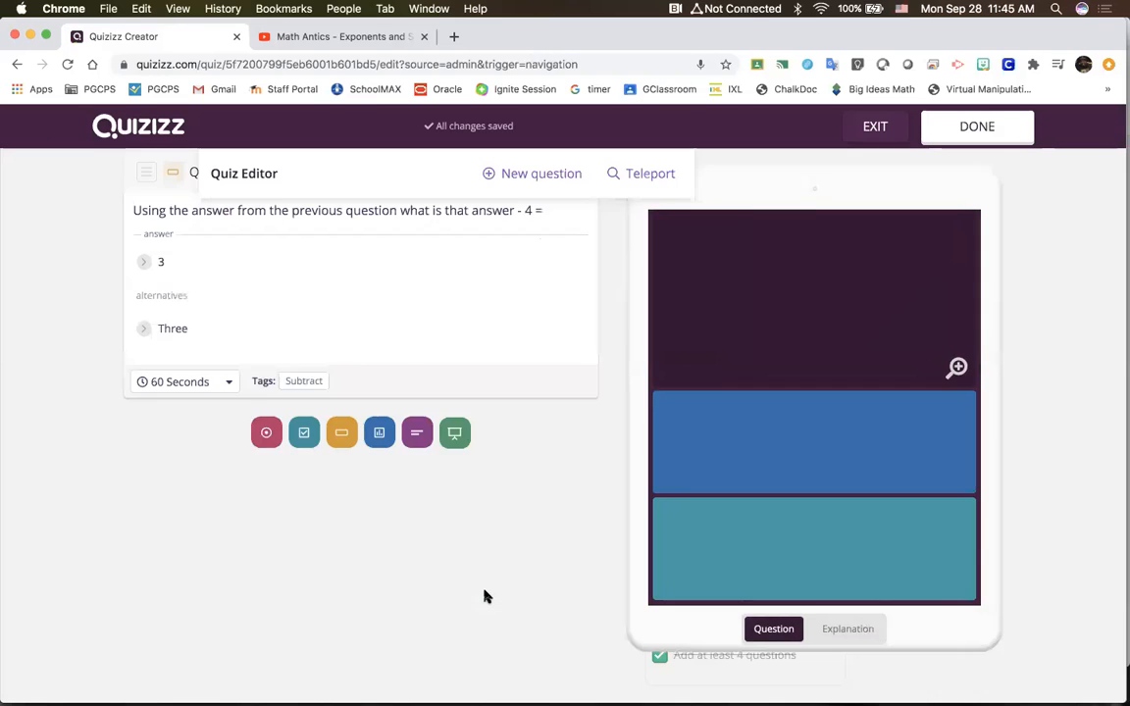
pyautogui.scroll(-3, 485, 595)
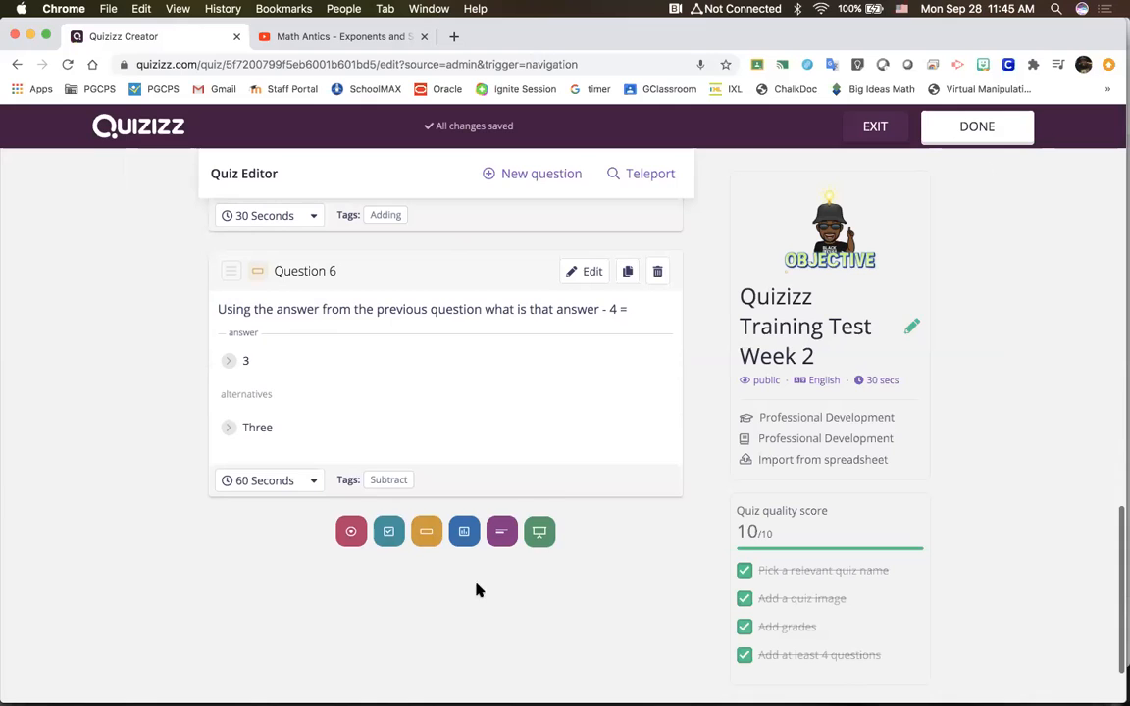
pyautogui.click(499, 533)
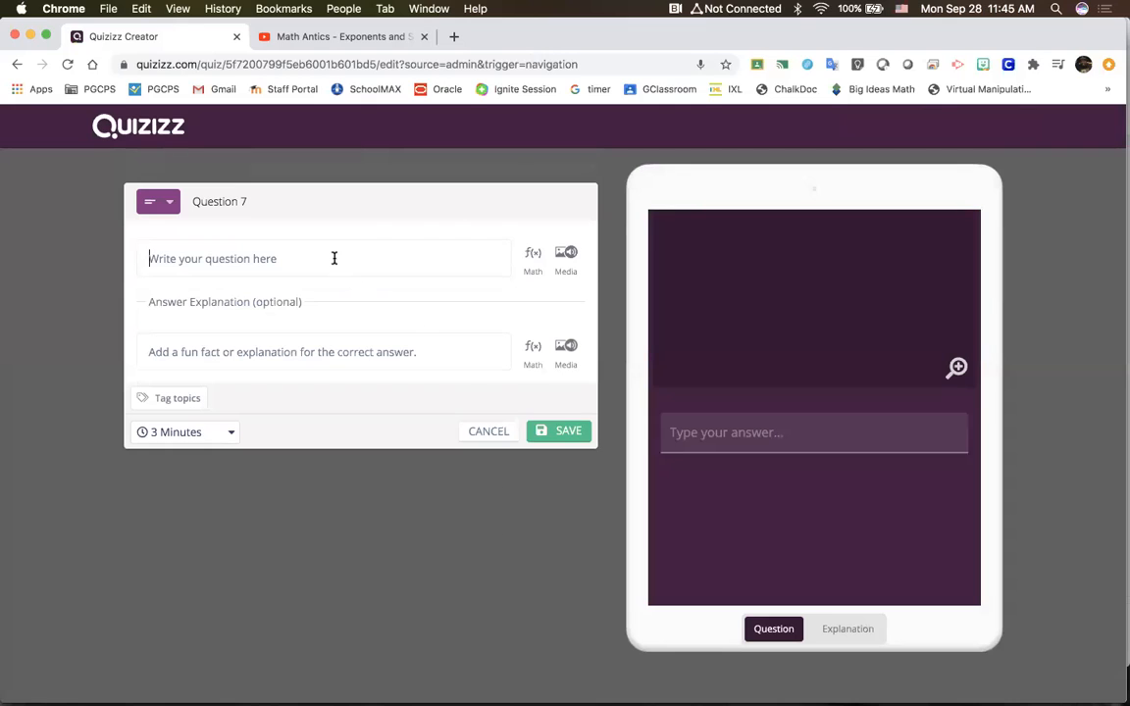
pyautogui.click(334, 258)
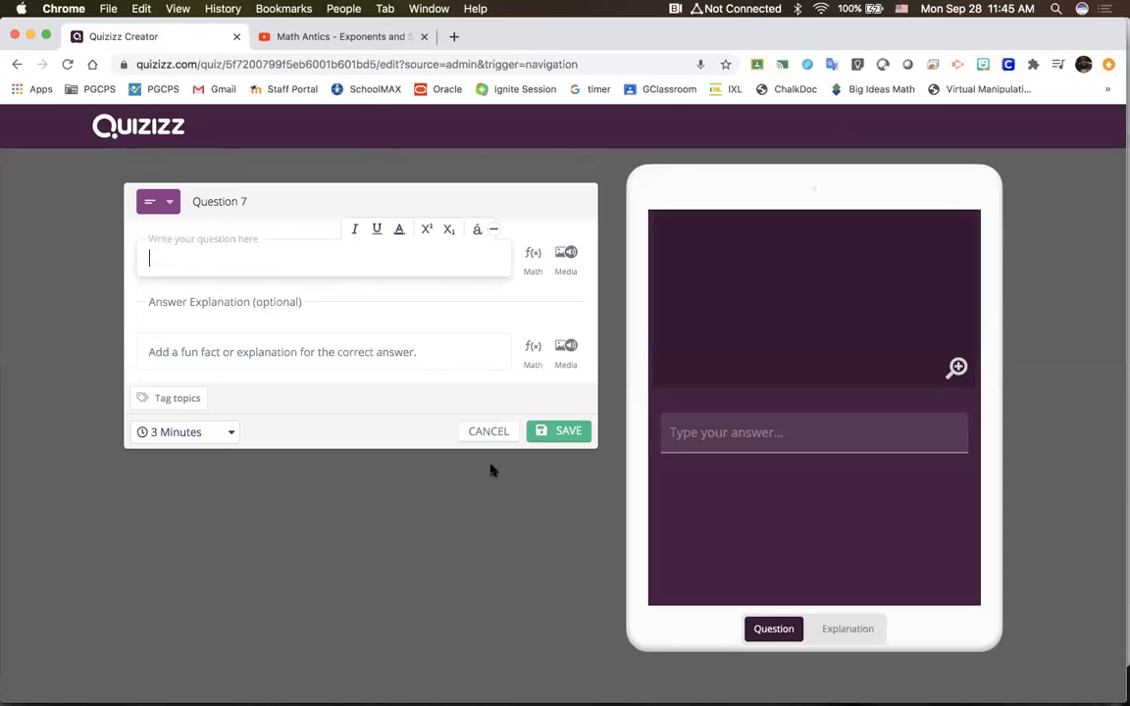
pyautogui.click(494, 433)
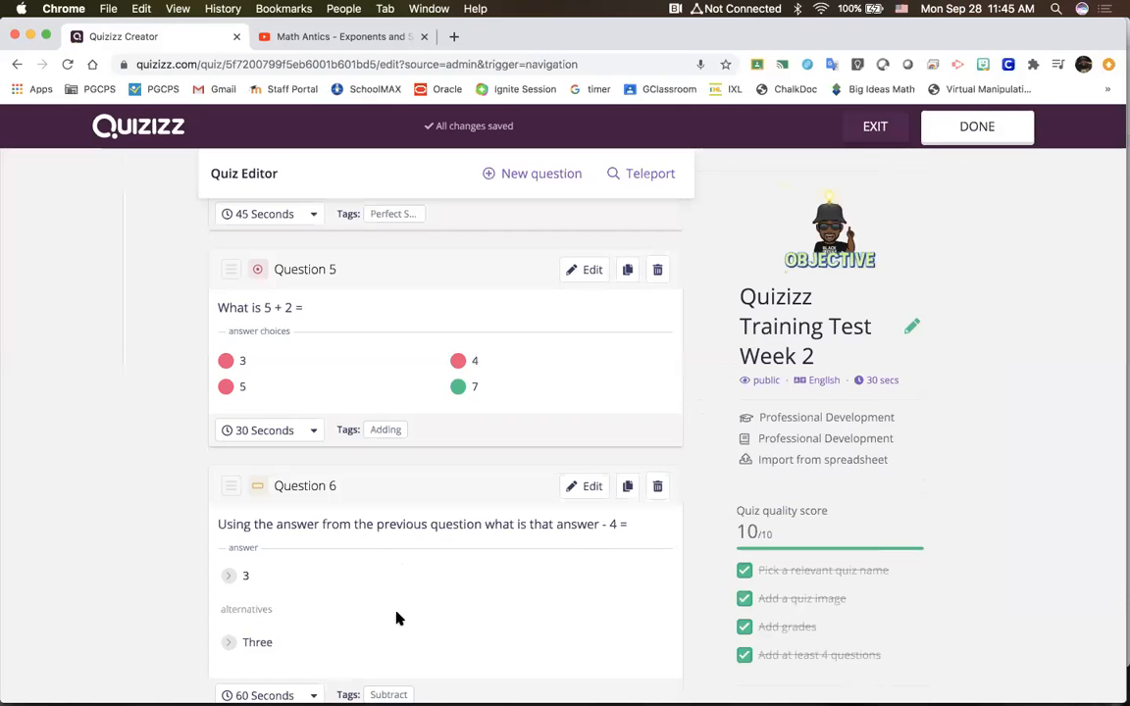
# Add a new Fill-in-the-Blank question after question 6 and begin editing its question text
pyautogui.scroll(-3, 432, 574)
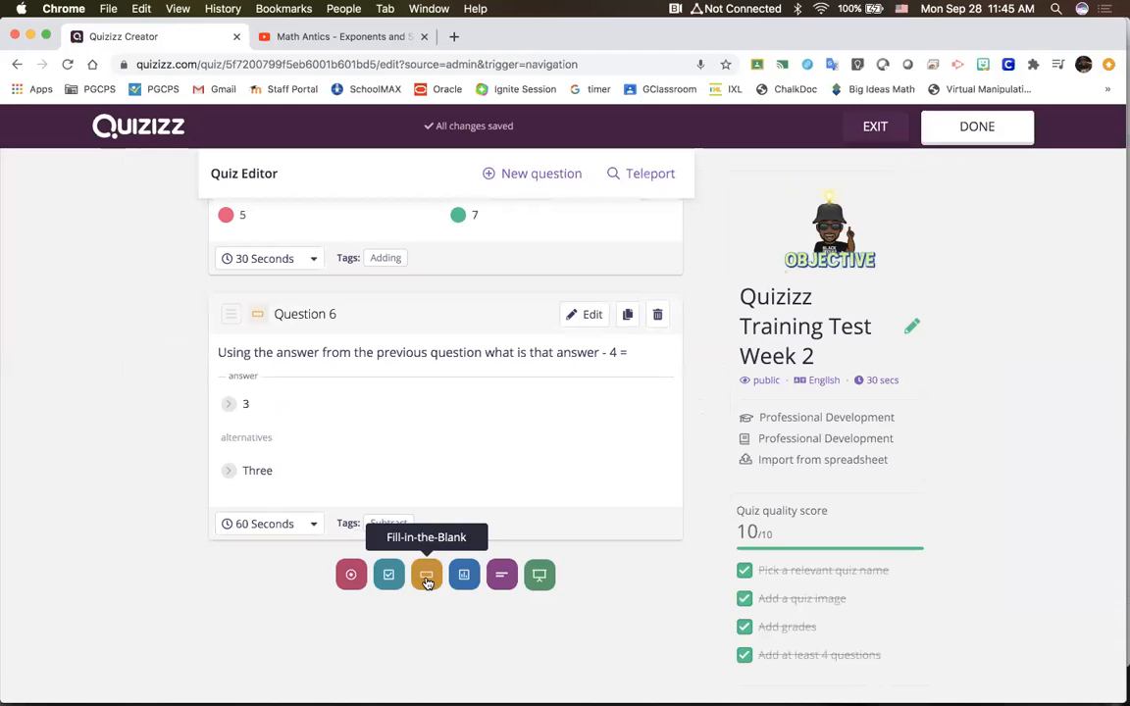
pyautogui.click(426, 578)
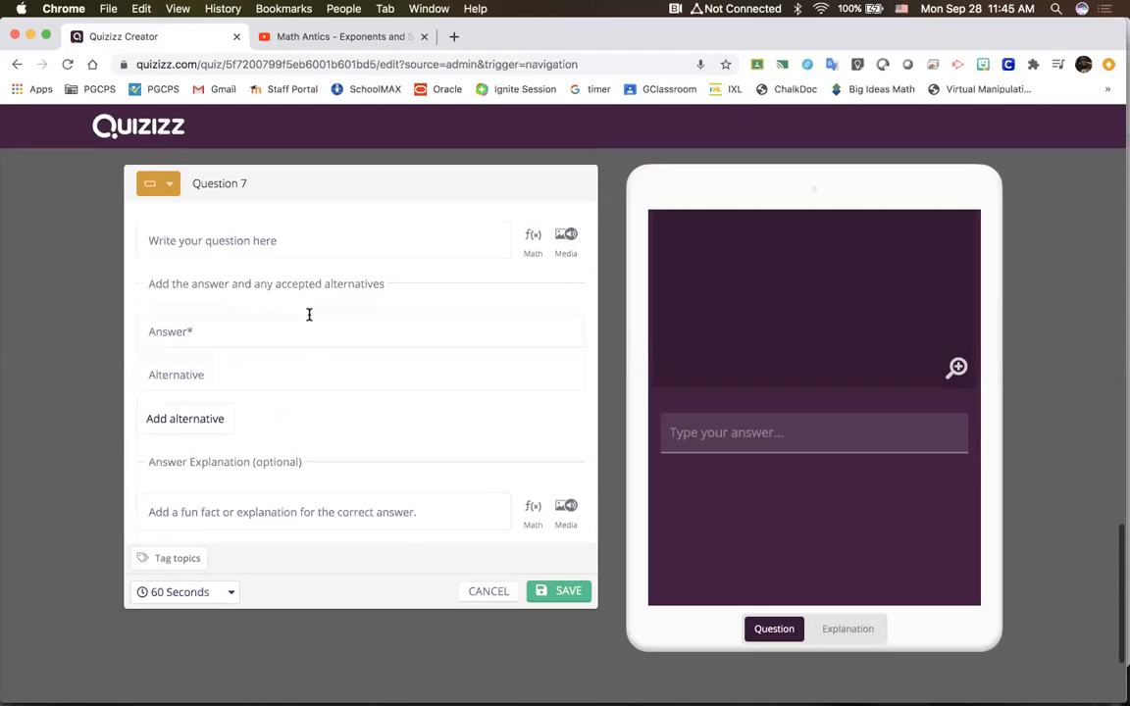
pyautogui.click(278, 250)
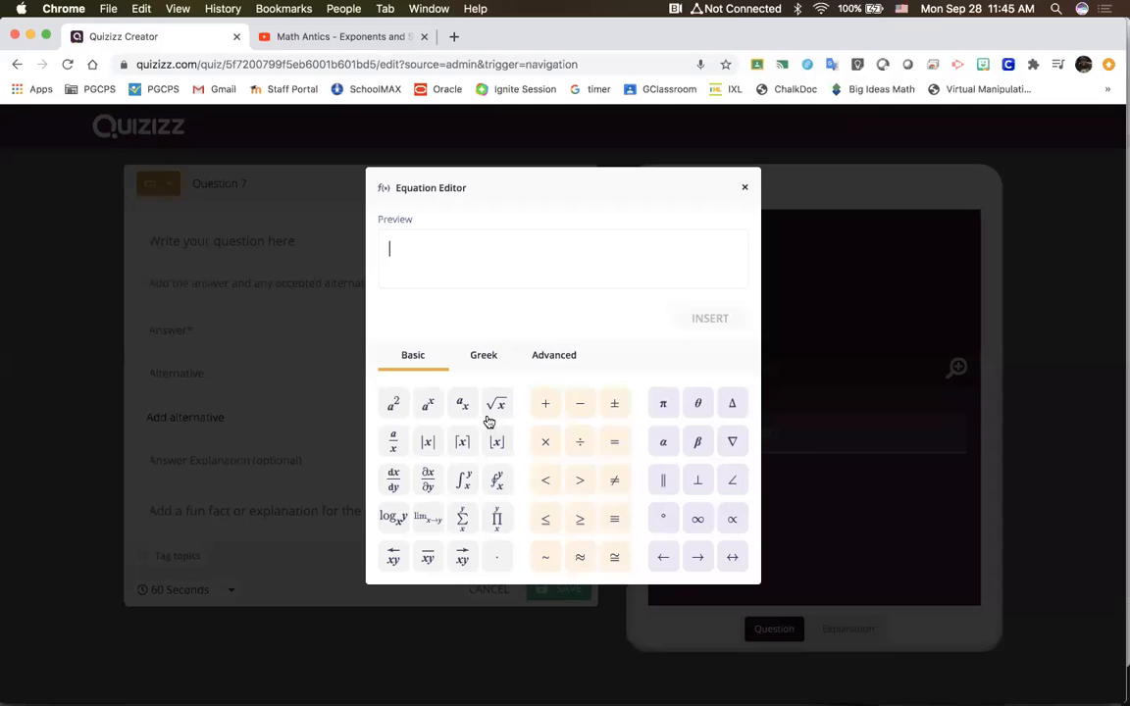
pyautogui.click(495, 406)
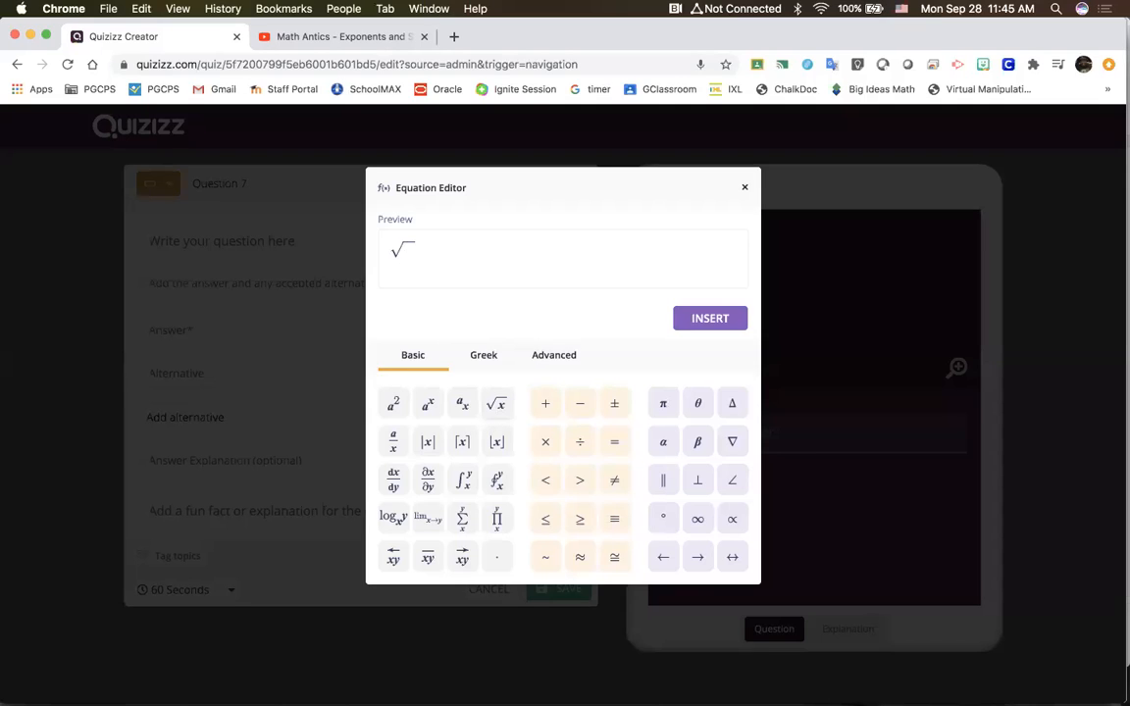
pyautogui.press('BackSpace')
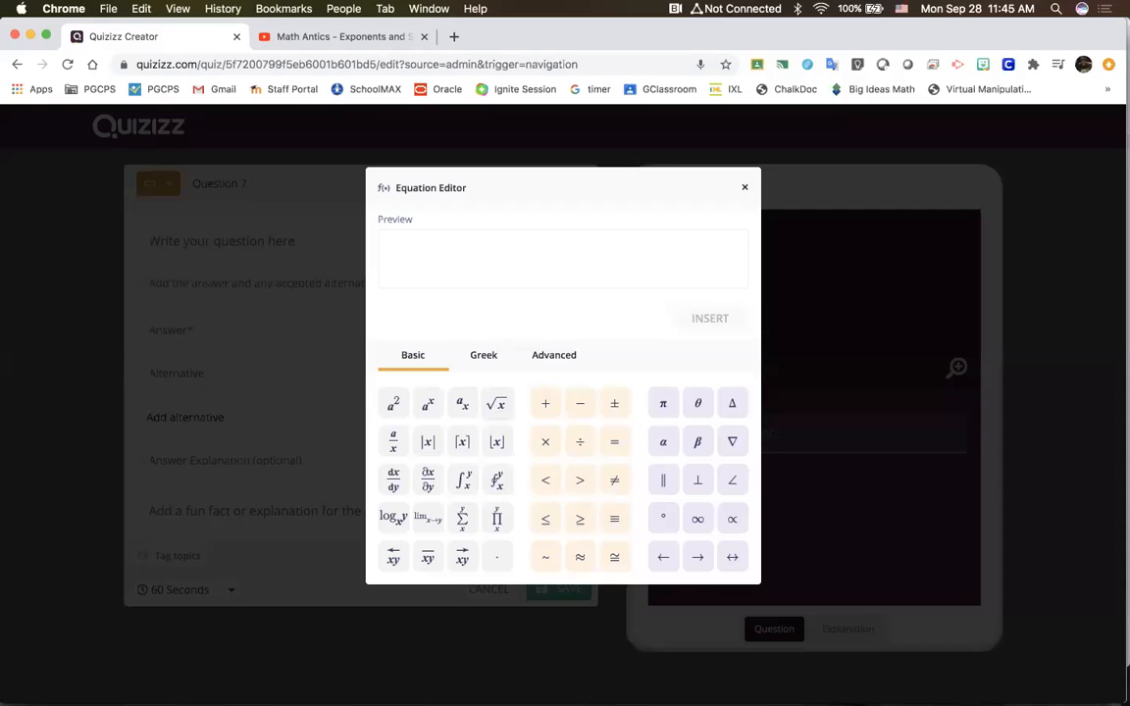
pyautogui.write('writ')
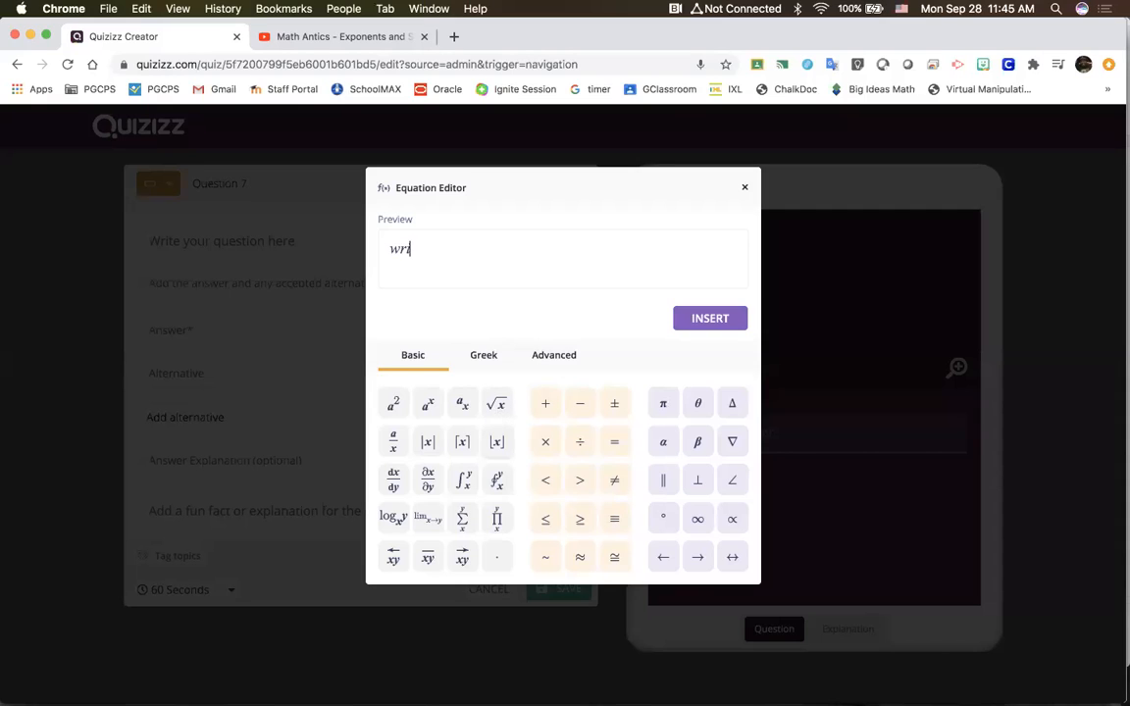
pyautogui.press('BackSpace')
pyautogui.press('BackSpace')
pyautogui.press('BackSpace')
pyautogui.press('BackSpace')
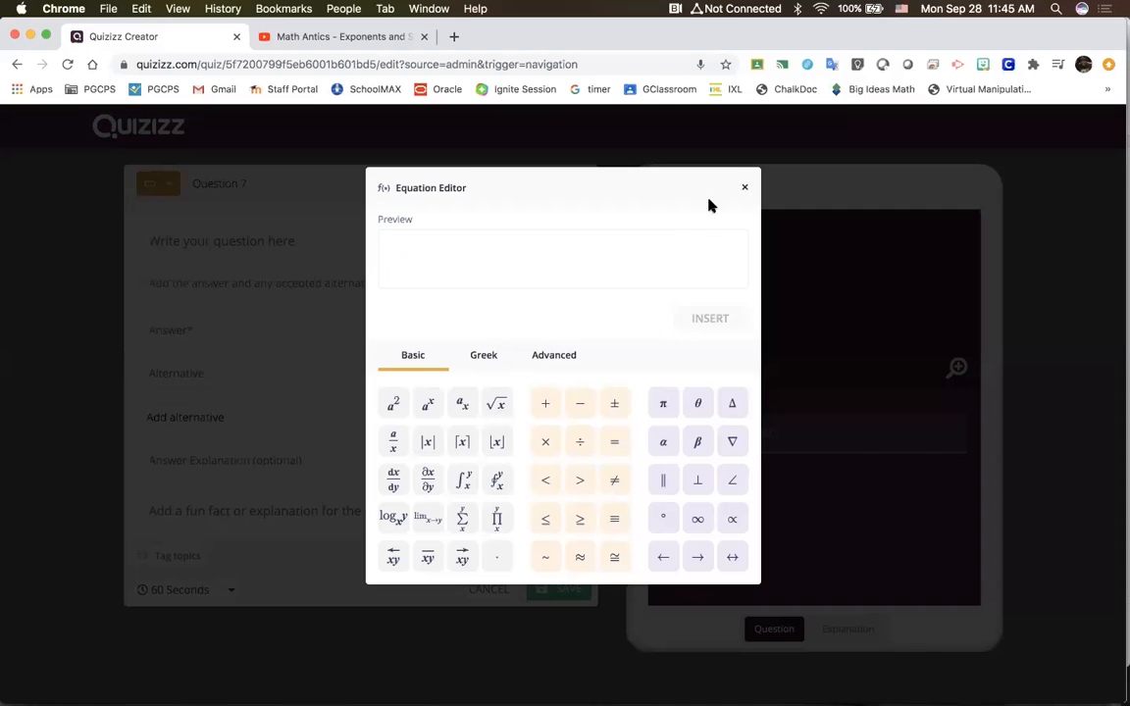
pyautogui.click(744, 188)
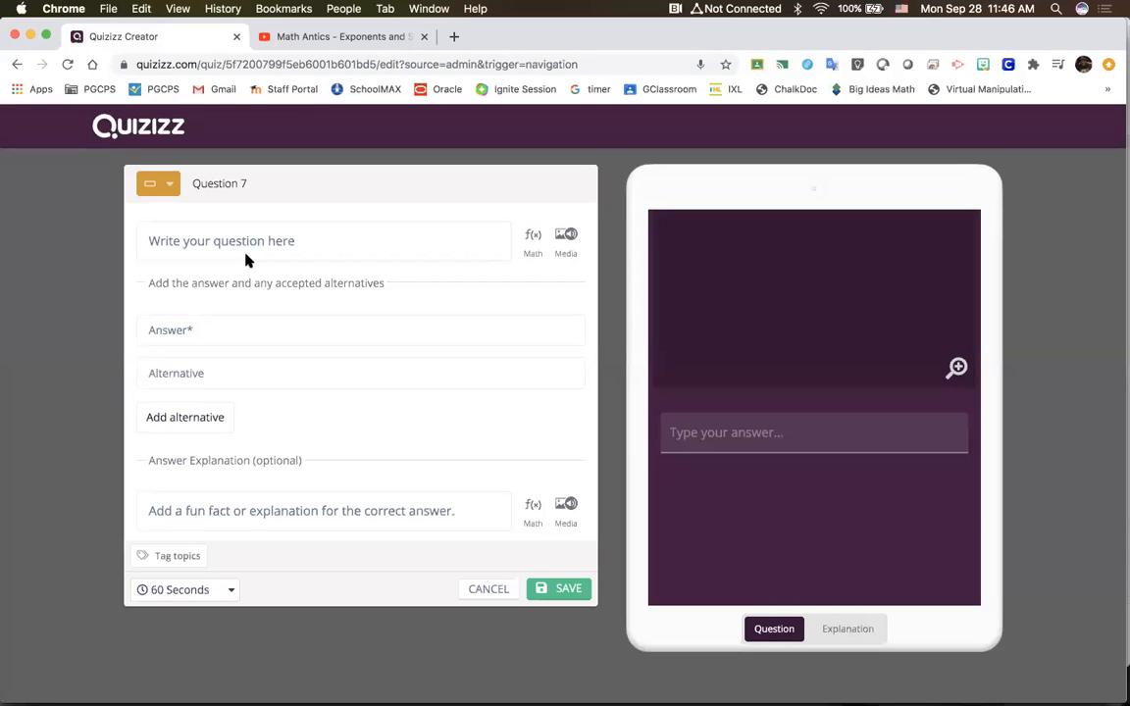
# Begin the text of question 7 with "Write" followed by an inserted math equation for x to the power of 4
pyautogui.click(247, 247)
pyautogui.write('Write e')
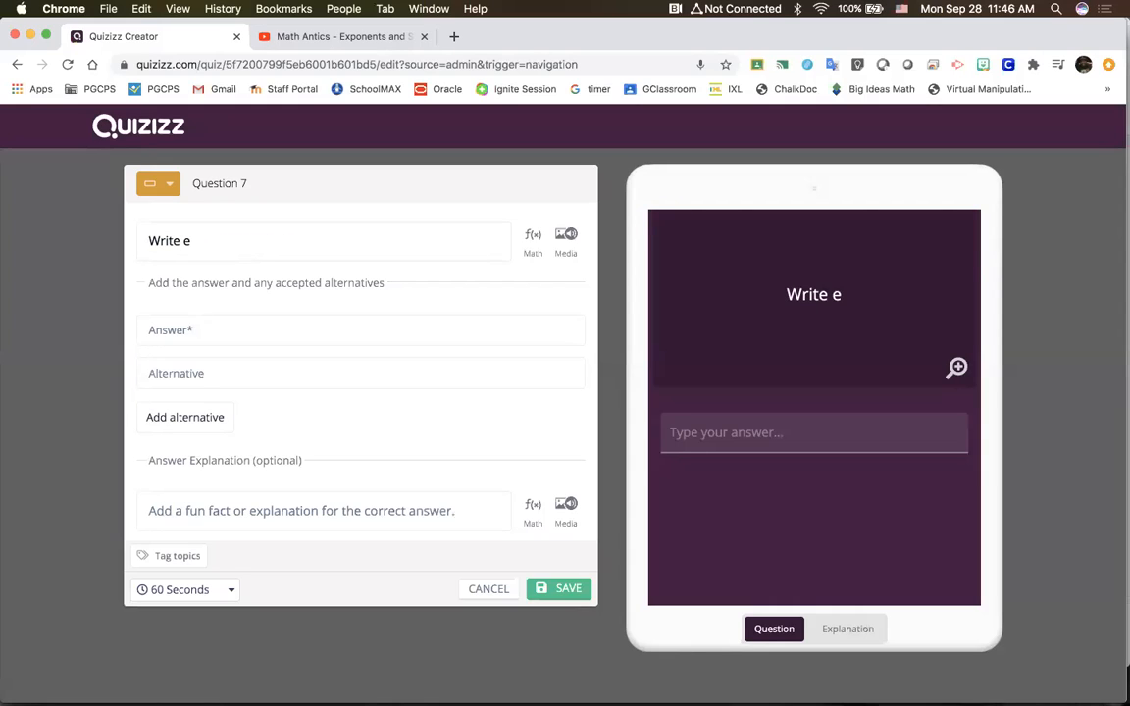
pyautogui.press('BackSpace')
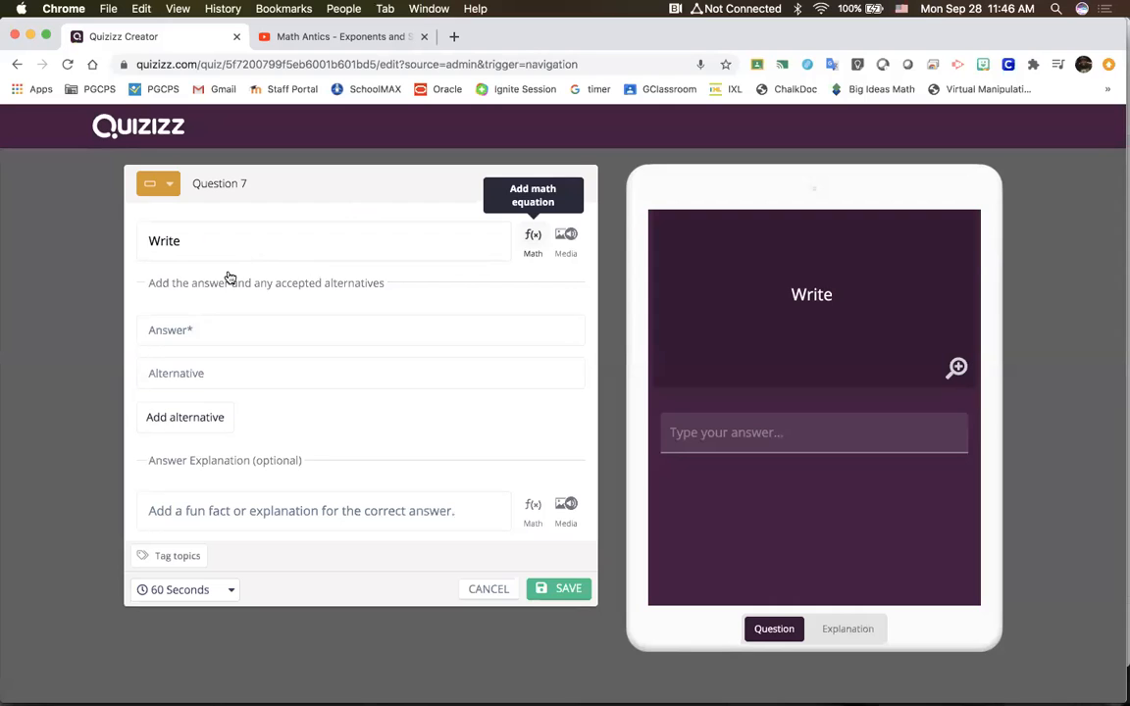
pyautogui.click(532, 236)
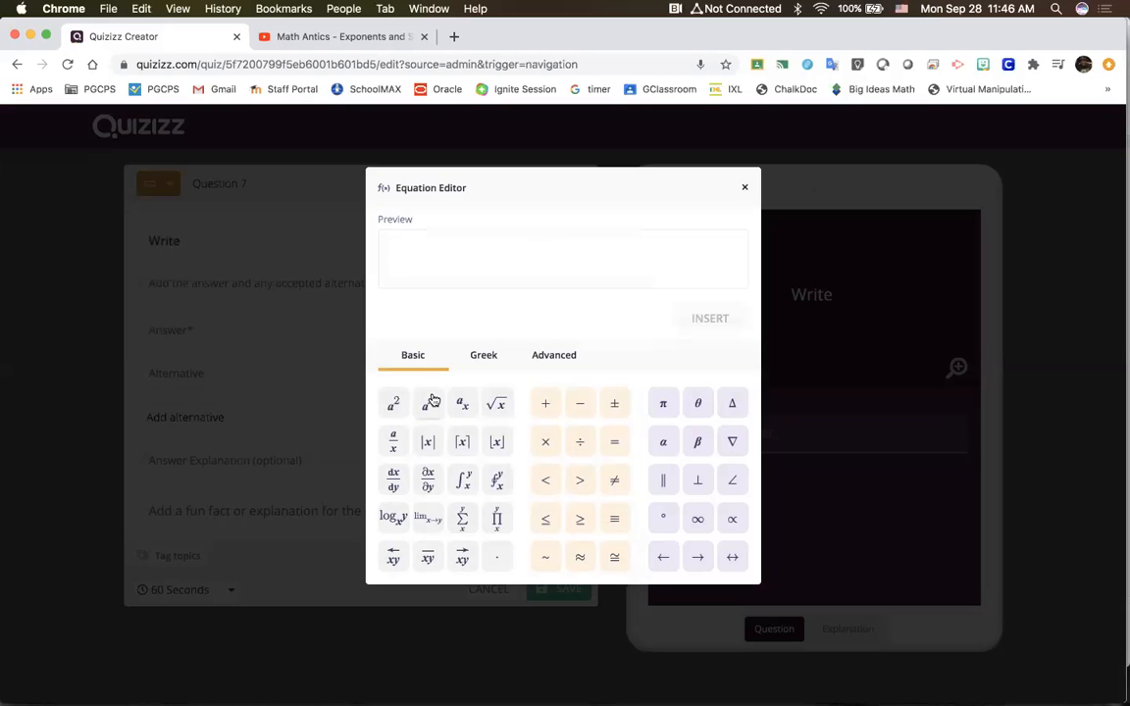
pyautogui.click(429, 406)
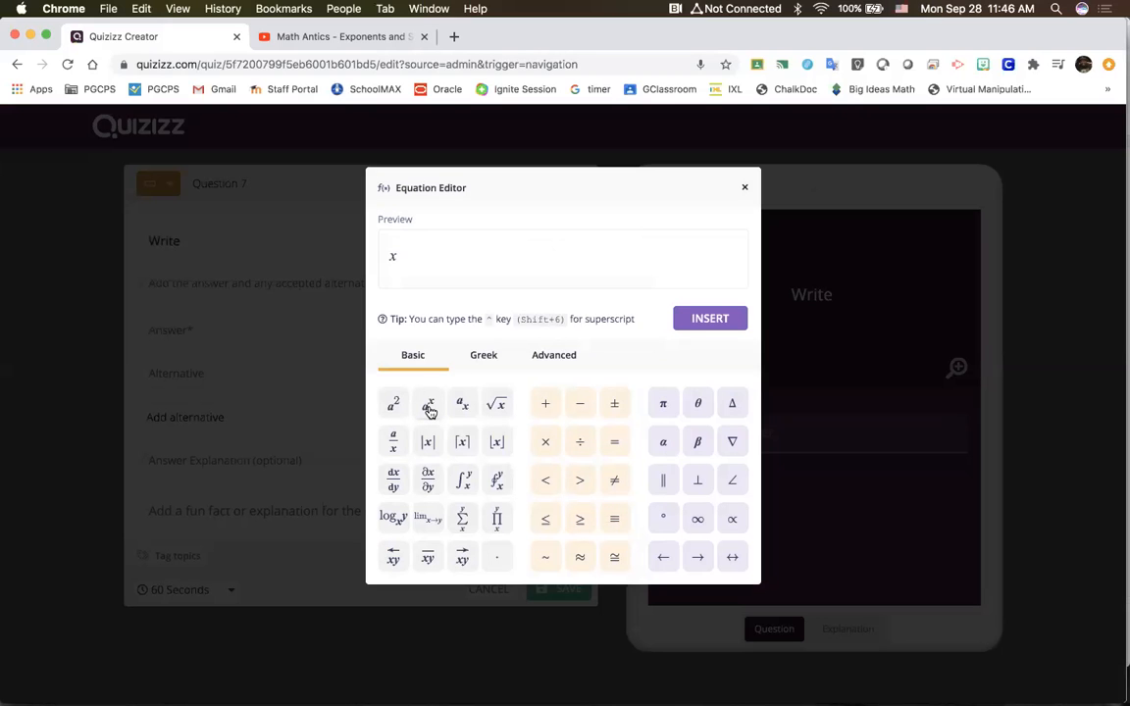
pyautogui.write('4')
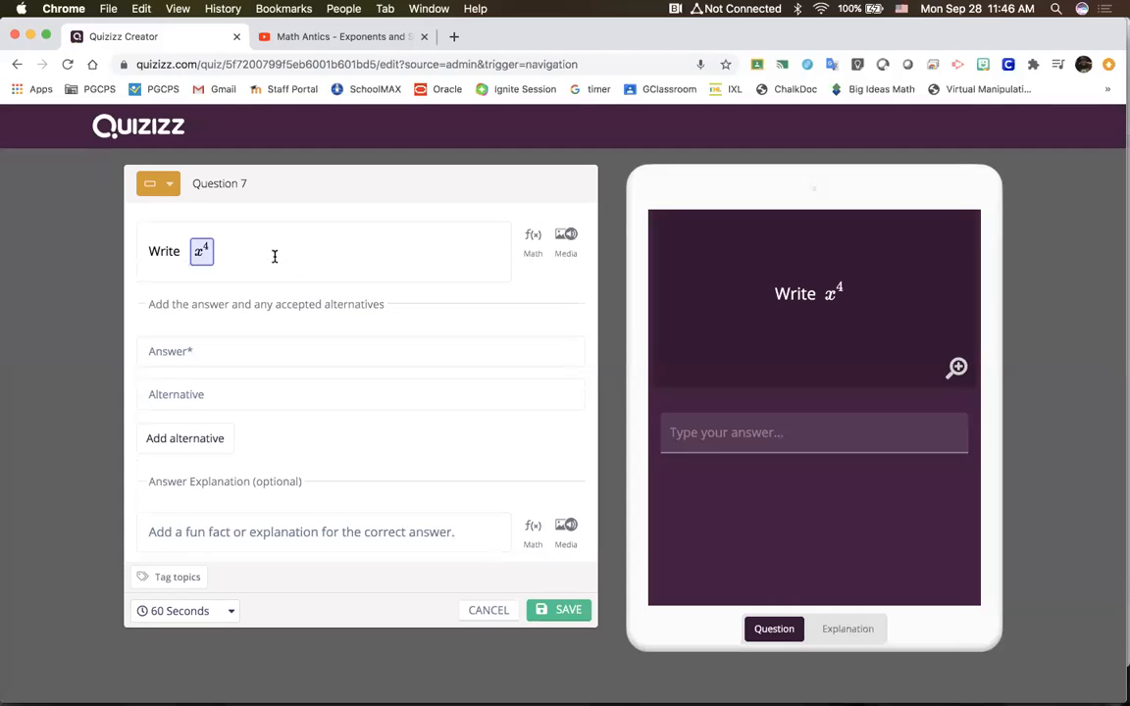
# Complete the text of question 7 with "in expanded form:" after the equation, correcting the spelling of "expanded"
pyautogui.write(' in expen')
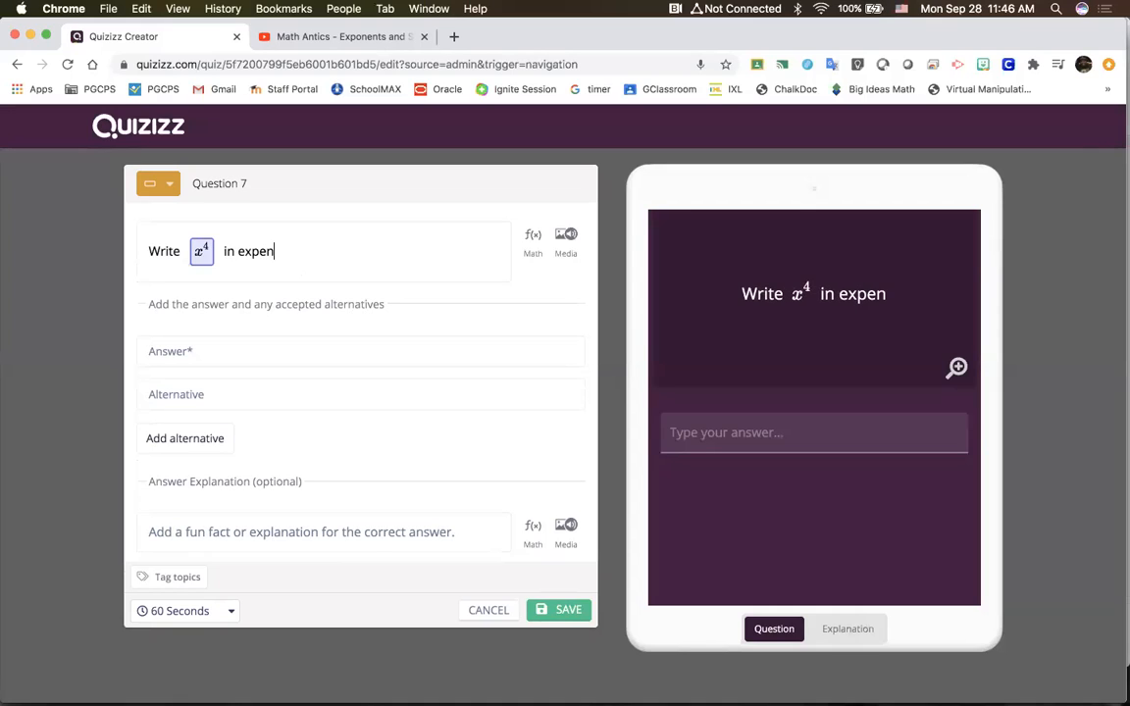
pyautogui.press('BackSpace')
pyautogui.press('BackSpace')
pyautogui.press('BackSpace')
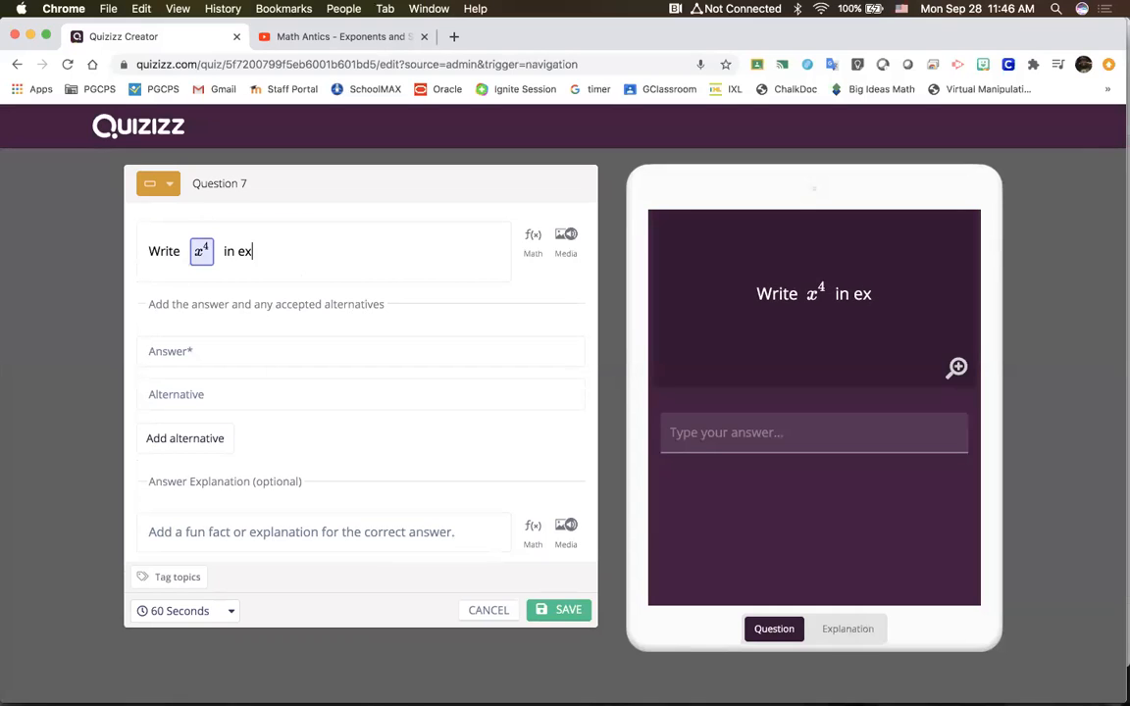
pyautogui.write('spanded')
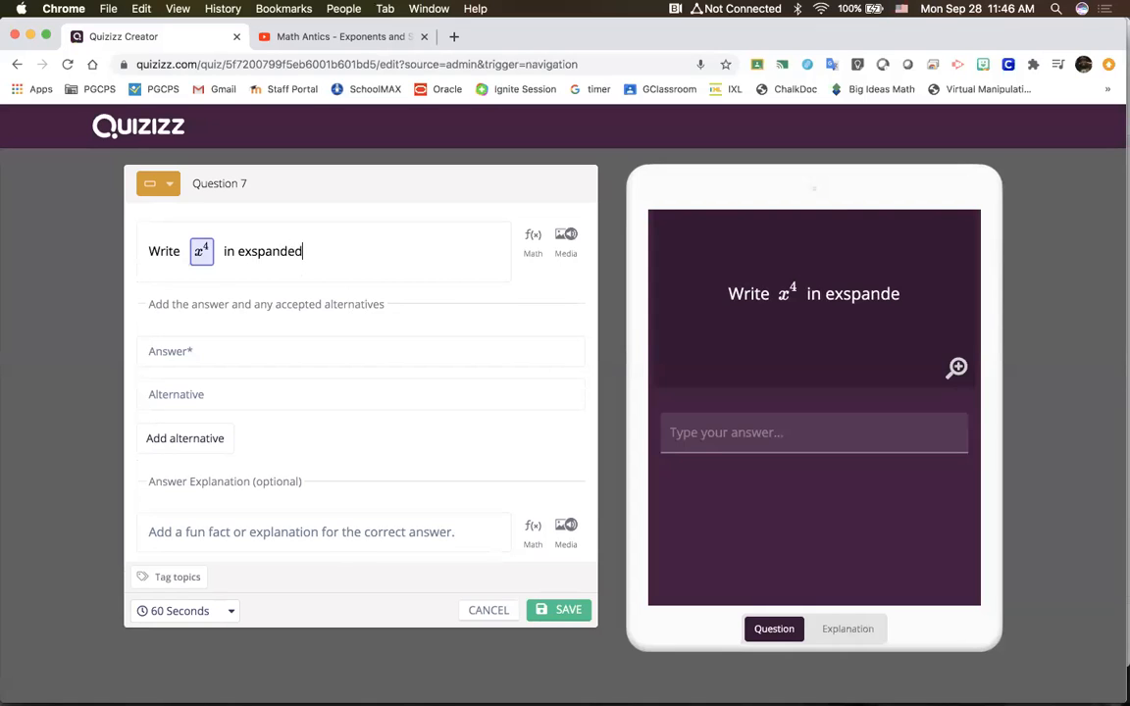
pyautogui.doubleClick(276, 257)
pyautogui.rightClick(276, 259)
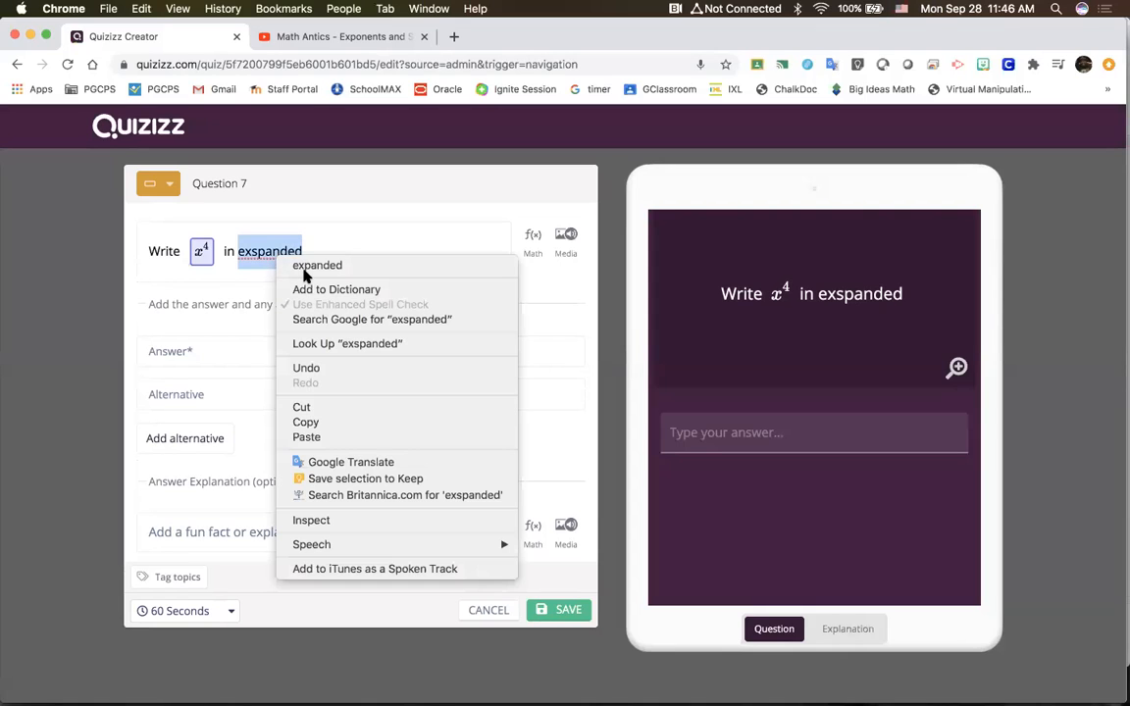
pyautogui.click(301, 259)
pyautogui.write('form')
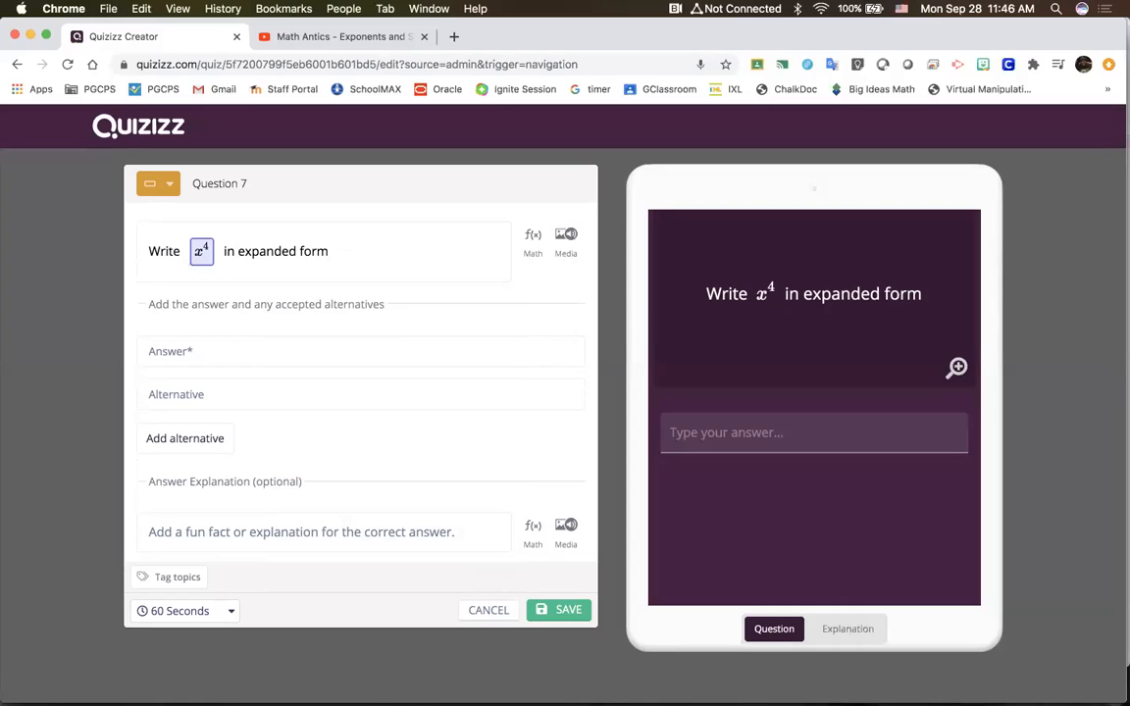
pyautogui.write(':')
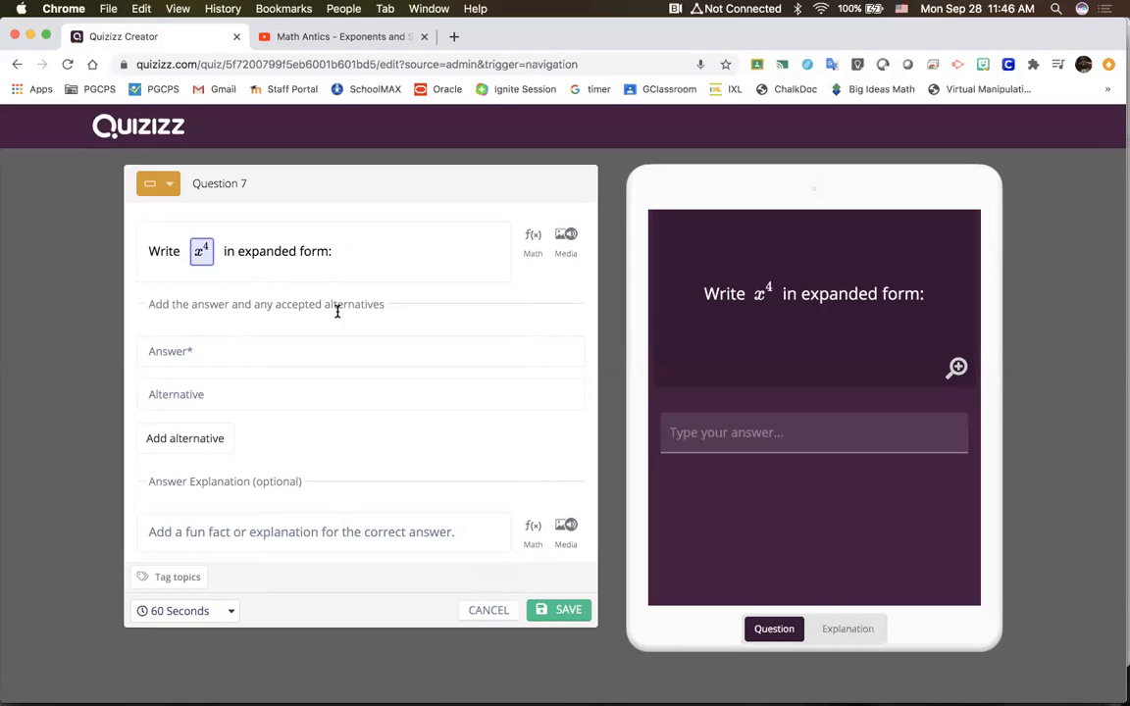
# Enter x*x*x*x as the answer to question 7 and xxxx as the first accepted alternative
pyautogui.click(283, 342)
pyautogui.write('x')
pyautogui.write('*x*x*')
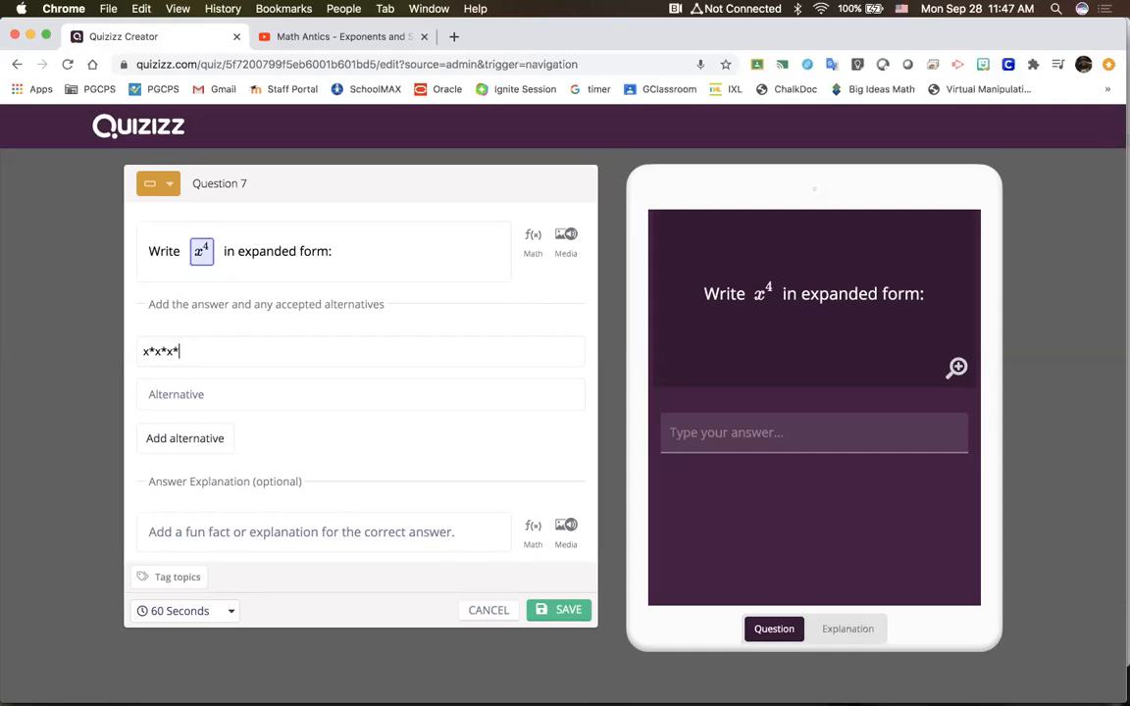
pyautogui.write('x')
pyautogui.click(288, 388)
pyautogui.write('xxxx')
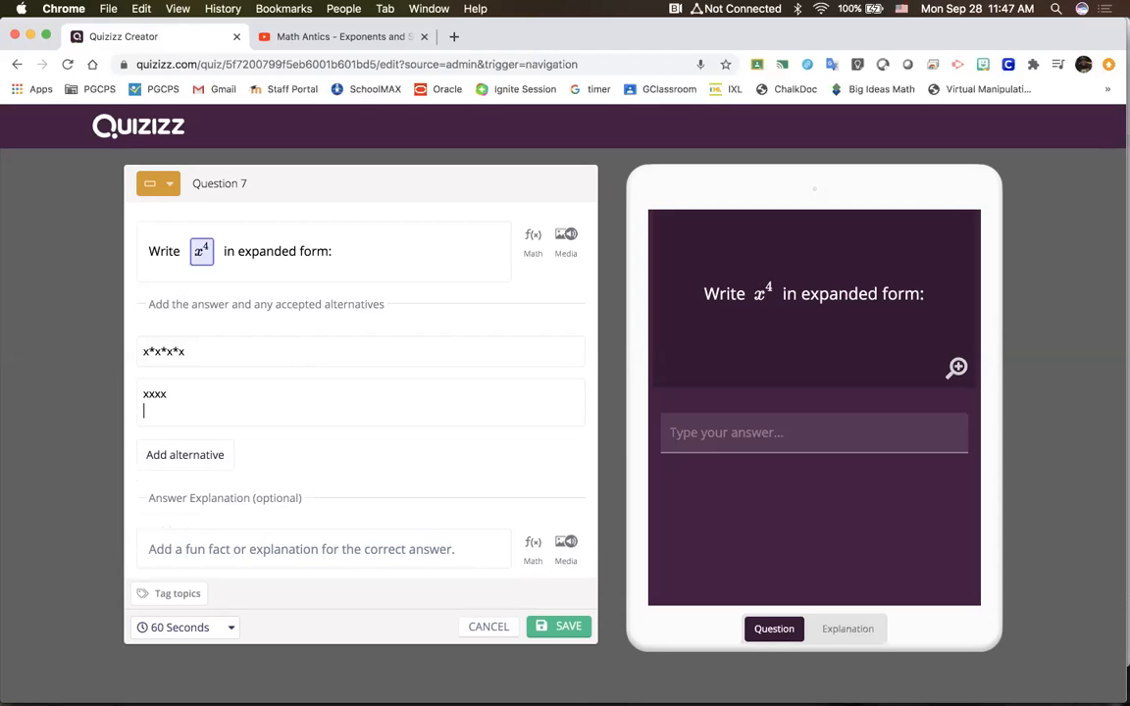
# Add another accepted alternative to question 7 reading x(x)(x)(x)
pyautogui.click(207, 433)
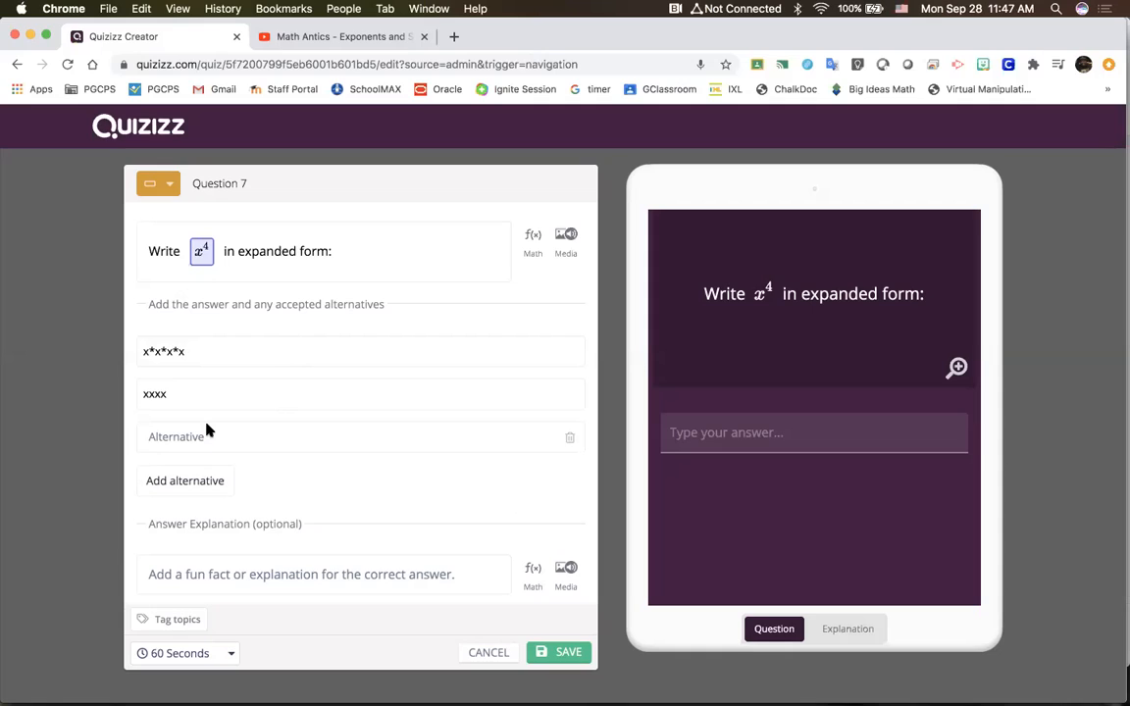
pyautogui.write('x')
pyautogui.write('(x)')
pyautogui.write('(c=')
pyautogui.press('BackSpace')
pyautogui.press('BackSpace')
pyautogui.write('x)')
pyautogui.write('(')
pyautogui.write('z=x')
pyautogui.press('BackSpace')
pyautogui.press('BackSpace')
pyautogui.press('BackSpace')
pyautogui.write('x)')
# Add a further accepted alternative to question 7 reading x.x.x.x
pyautogui.click(179, 491)
pyautogui.click(179, 479)
pyautogui.write('x.')
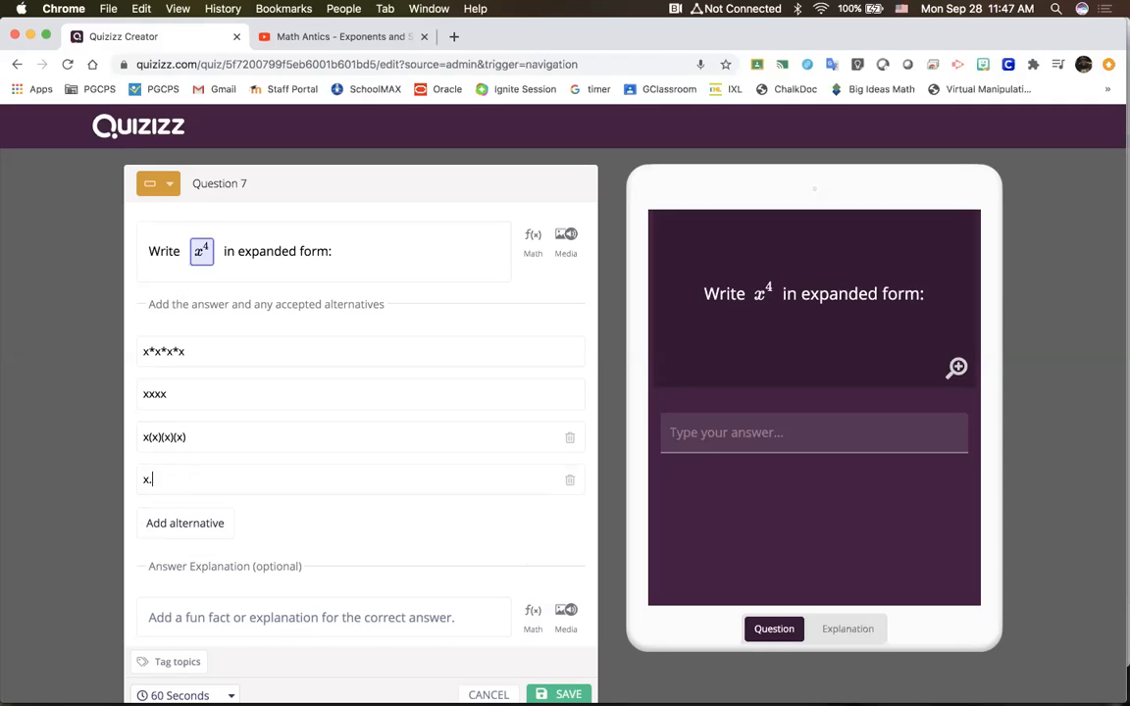
pyautogui.write('x.x.x')
# Add another accepted alternative to question 7 by copying the answer x*x*x*x into it
pyautogui.click(174, 521)
pyautogui.moveTo(191, 353); pyautogui.dragTo(139, 355)
pyautogui.press('super+c')
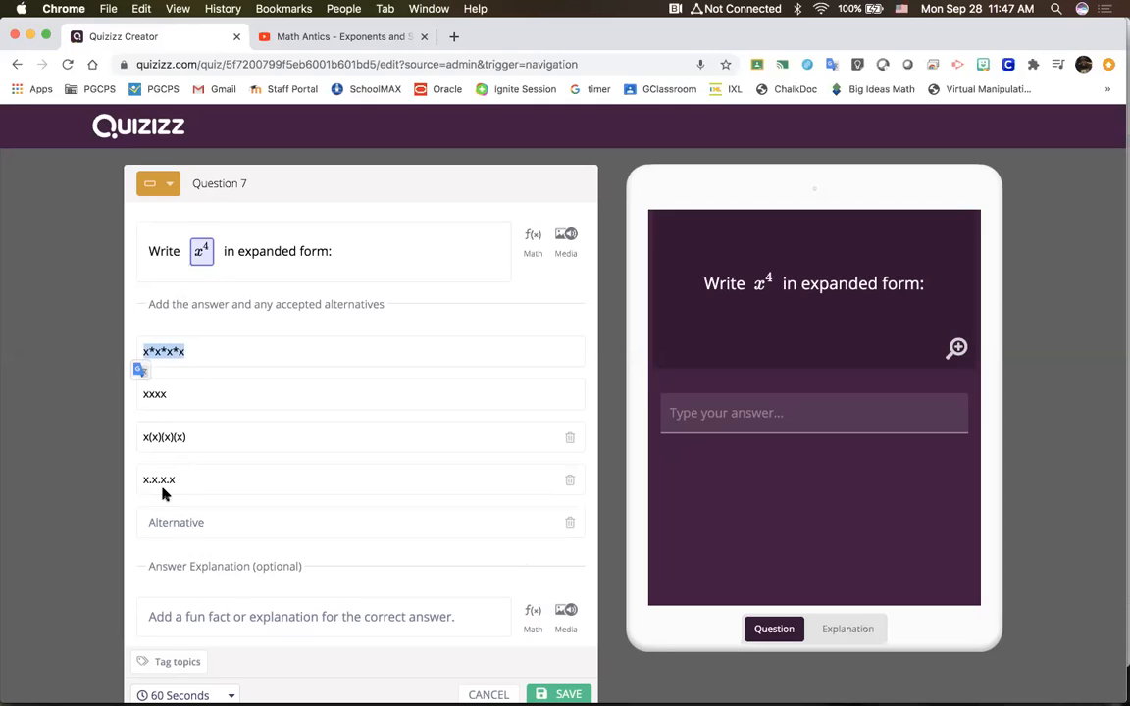
pyautogui.click(162, 523)
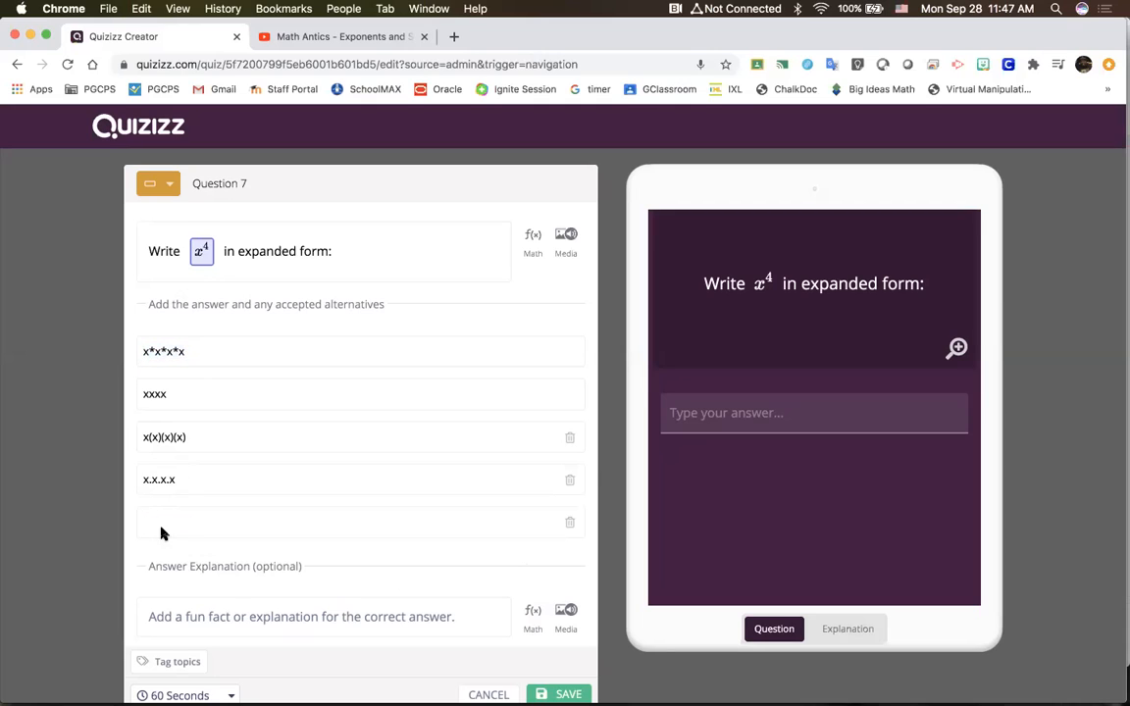
pyautogui.press('super+v')
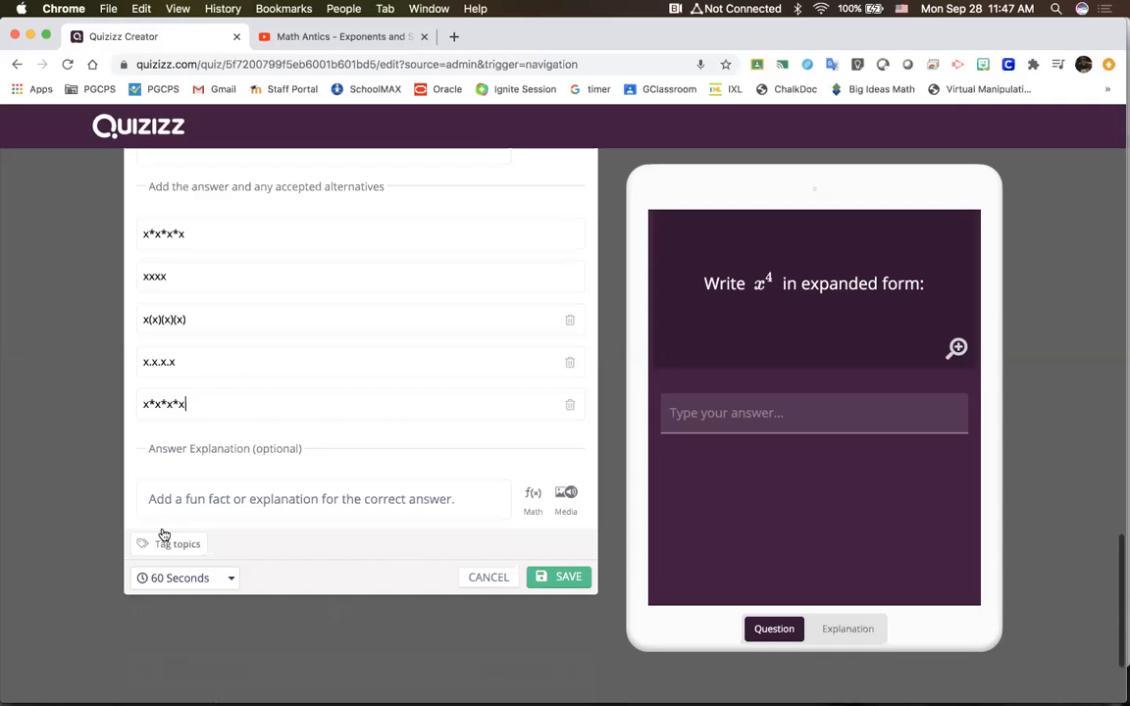
# Insert spaces around the asterisks in question 7's last accepted alternative so it reads x * x * x * x
pyautogui.click(149, 403)
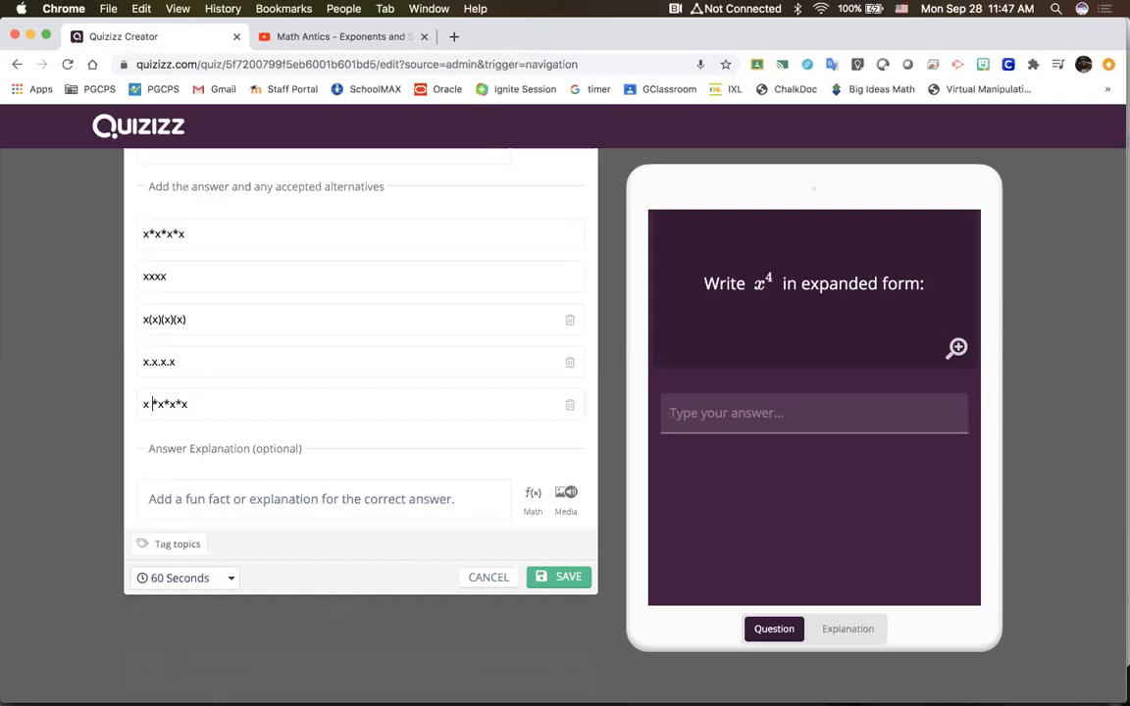
pyautogui.click(156, 403)
pyautogui.click(169, 403)
pyautogui.click(175, 403)
pyautogui.click(185, 403)
pyautogui.click(193, 403)
# Tag question 7 with the topic Exponent and save the question
pyautogui.scroll(3, 240, 378)
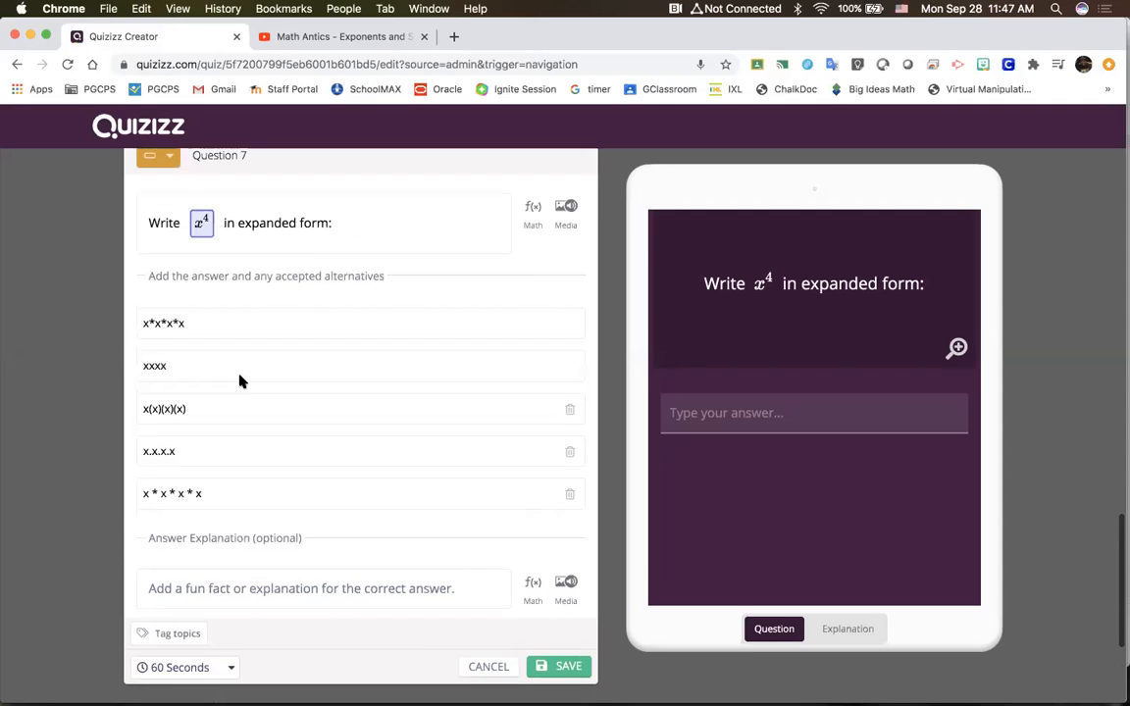
pyautogui.scroll(-3, 240, 378)
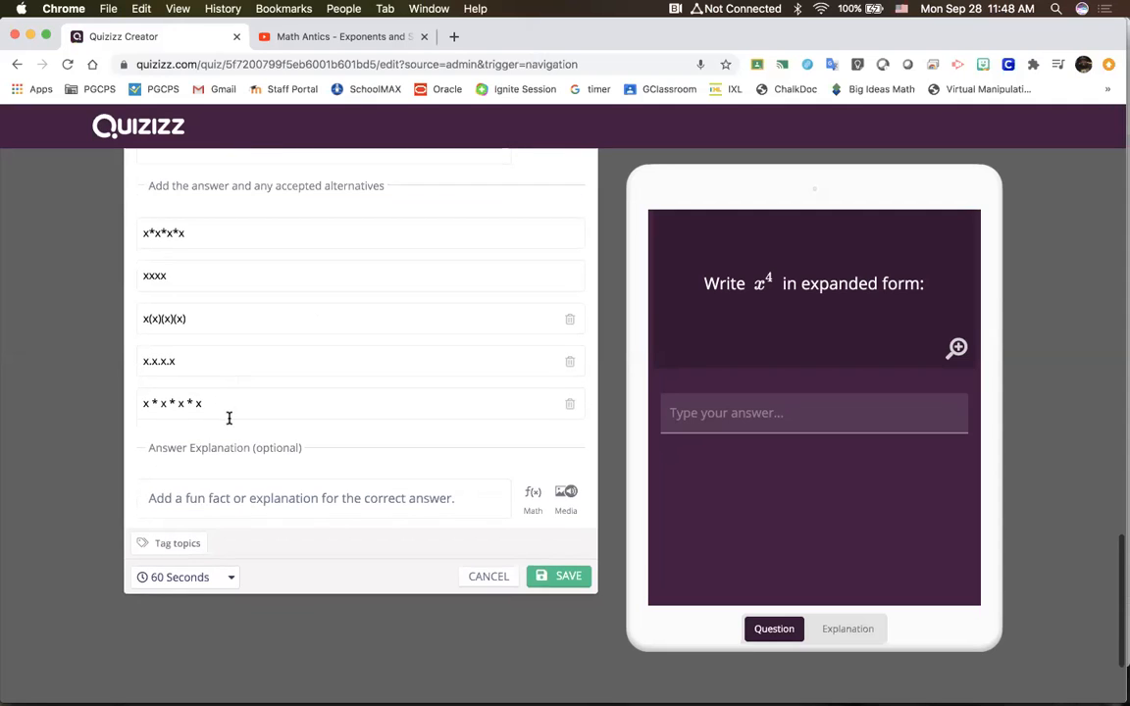
pyautogui.click(164, 542)
pyautogui.write('Ex')
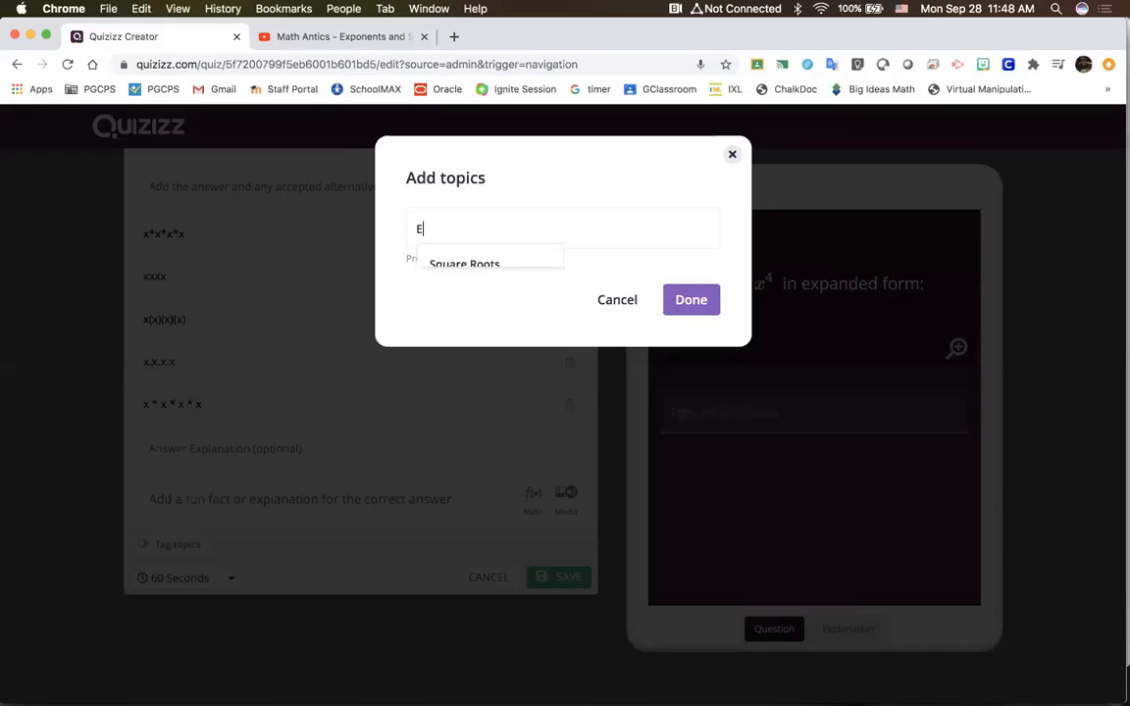
pyautogui.write('n')
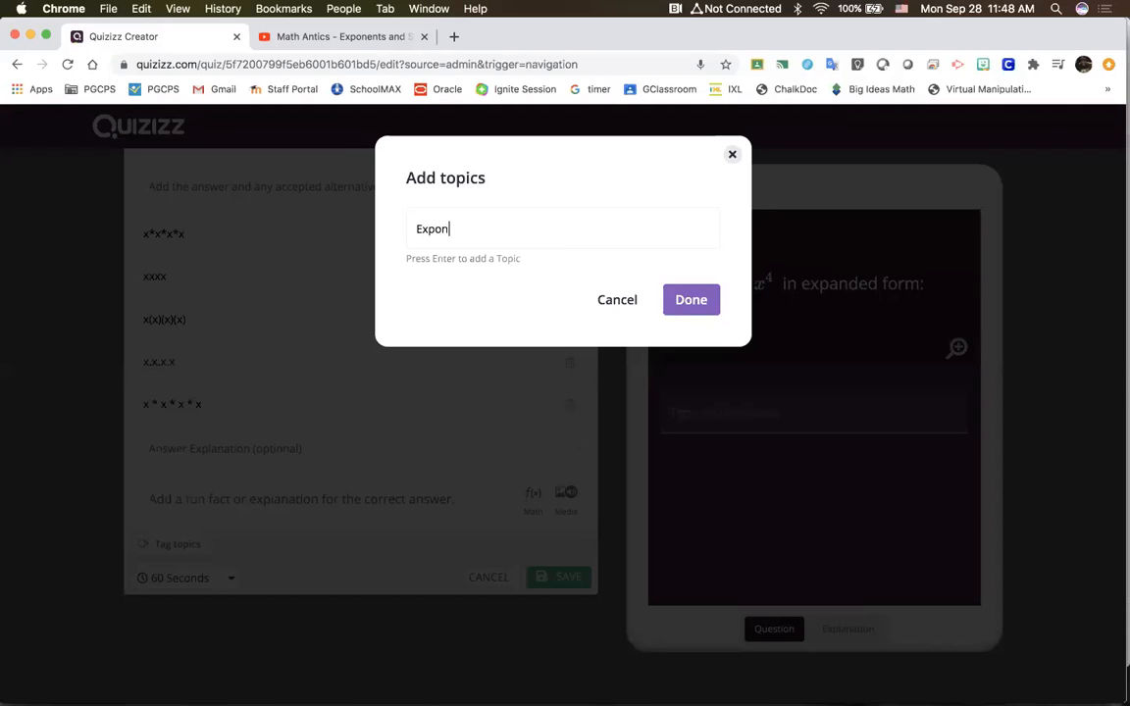
pyautogui.write('ent')
pyautogui.click(695, 307)
pyautogui.scroll(3, 449, 445)
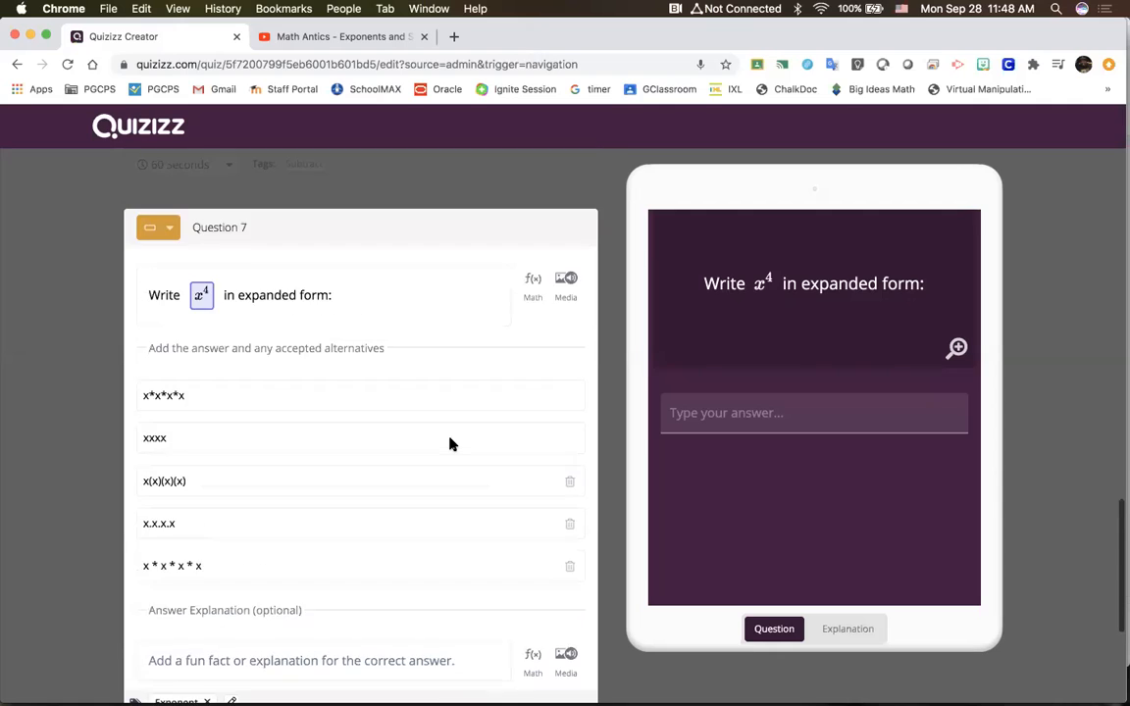
pyautogui.scroll(-3, 449, 444)
pyautogui.click(560, 562)
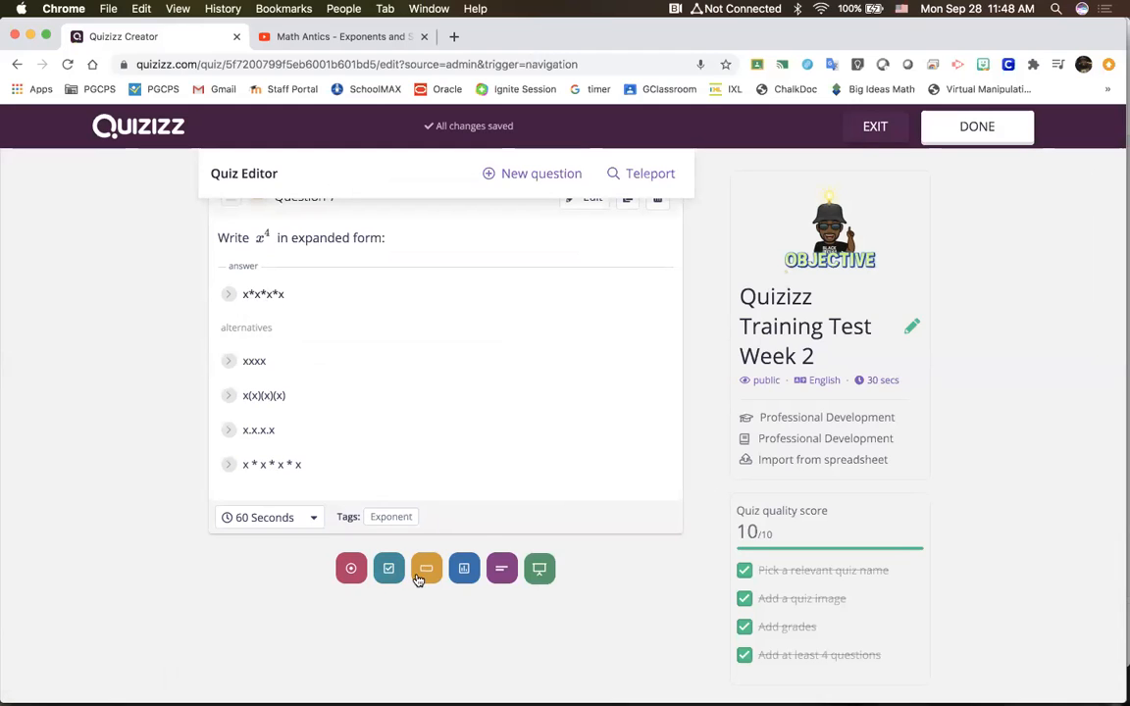
# Start an open-ended question 8 and open the file picker for adding an image to its question text
pyautogui.click(501, 570)
pyautogui.click(244, 245)
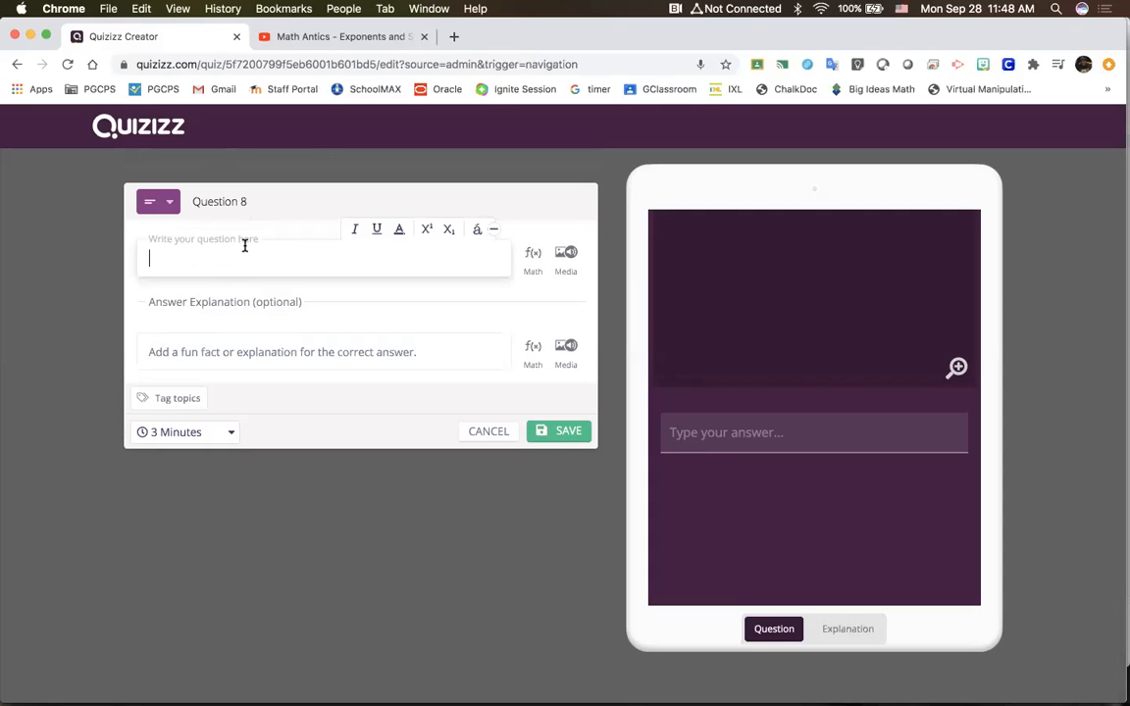
pyautogui.moveTo(643, 704)
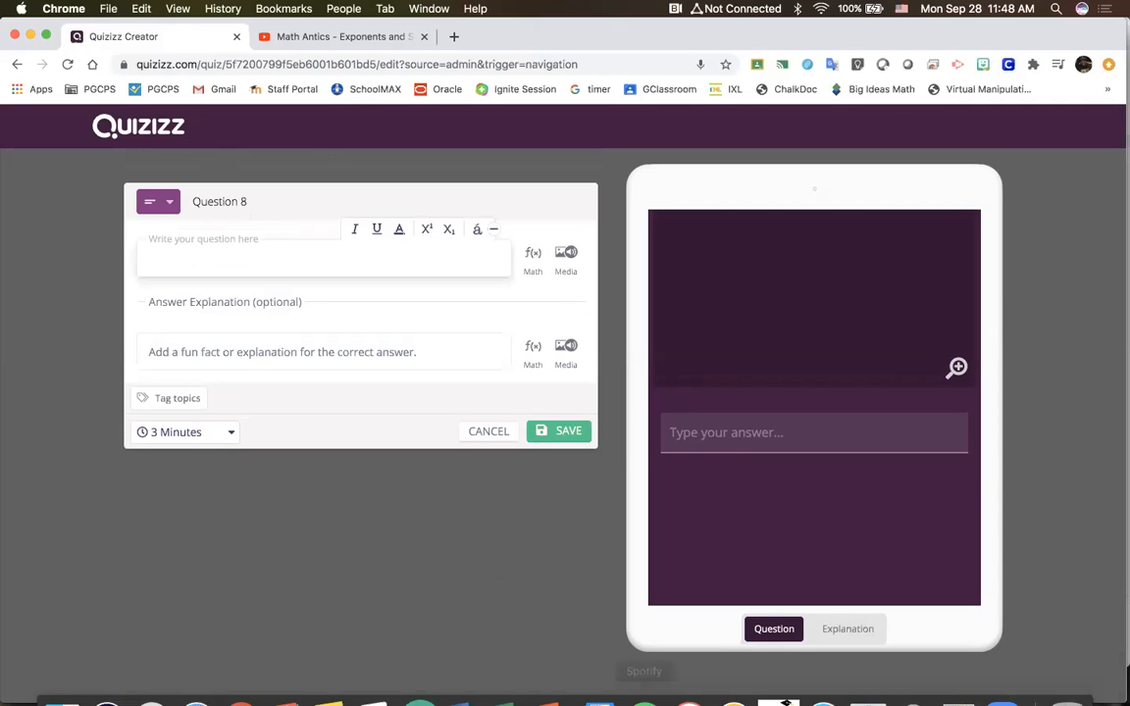
pyautogui.click(567, 259)
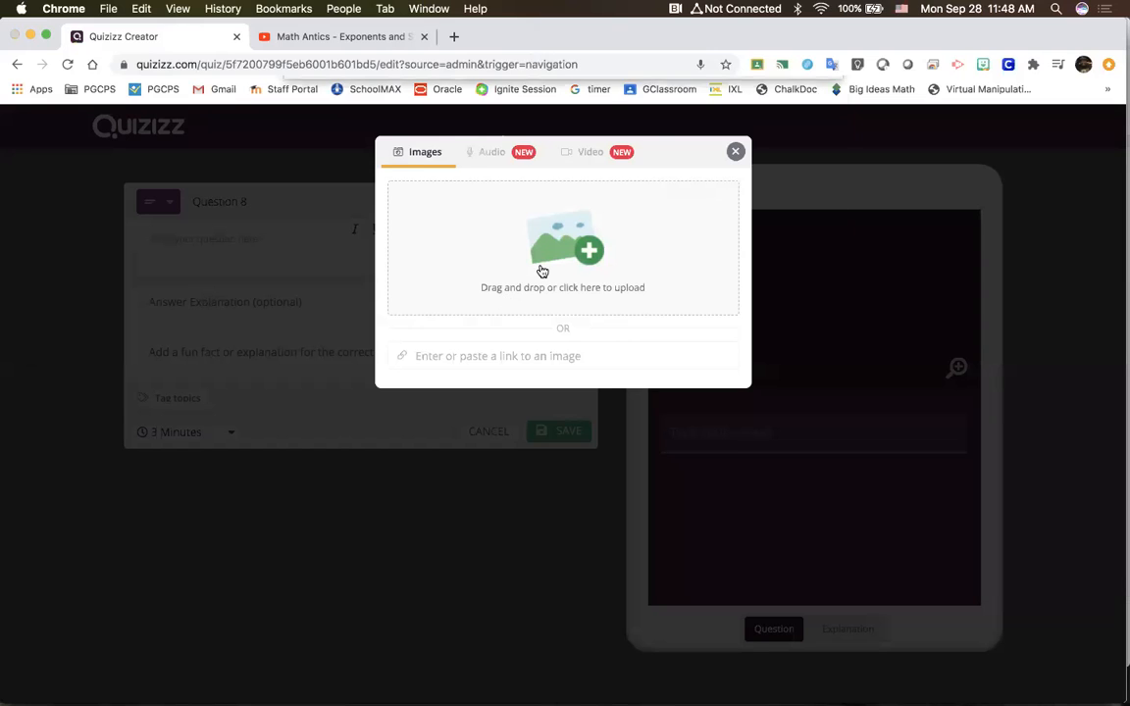
pyautogui.click(542, 271)
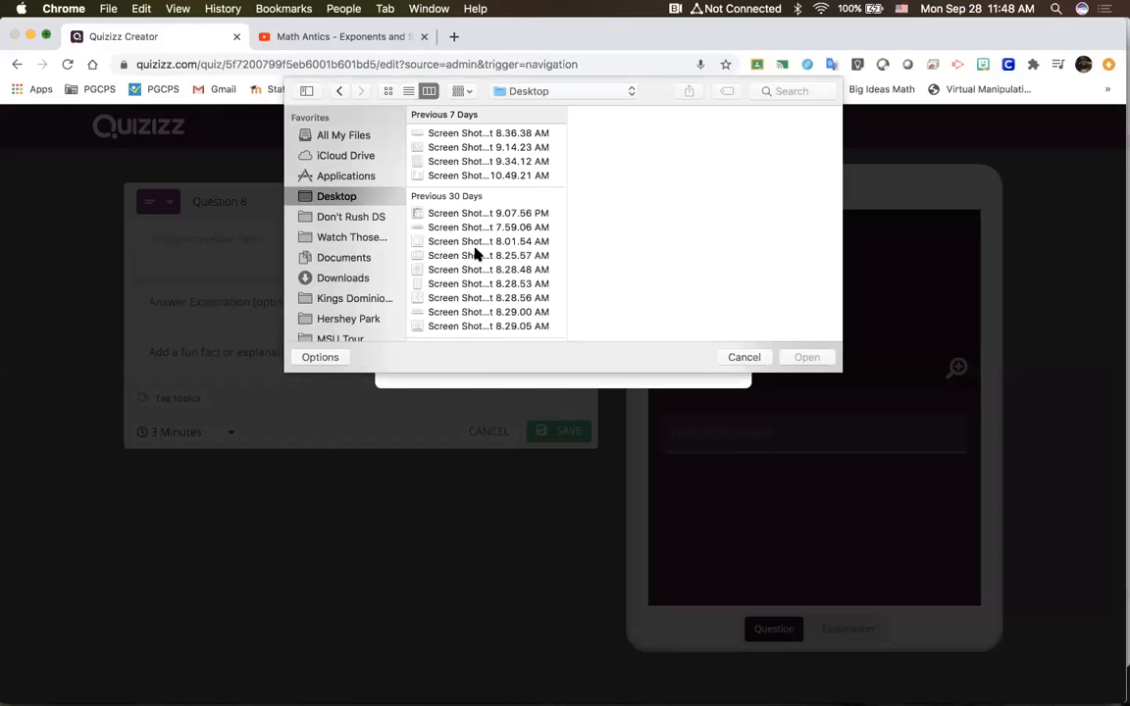
# Preview the screenshots on the Desktop and upload Screen Shot 2020-09-18 at 7.59.06 AM as question 8's image
pyautogui.click(474, 252)
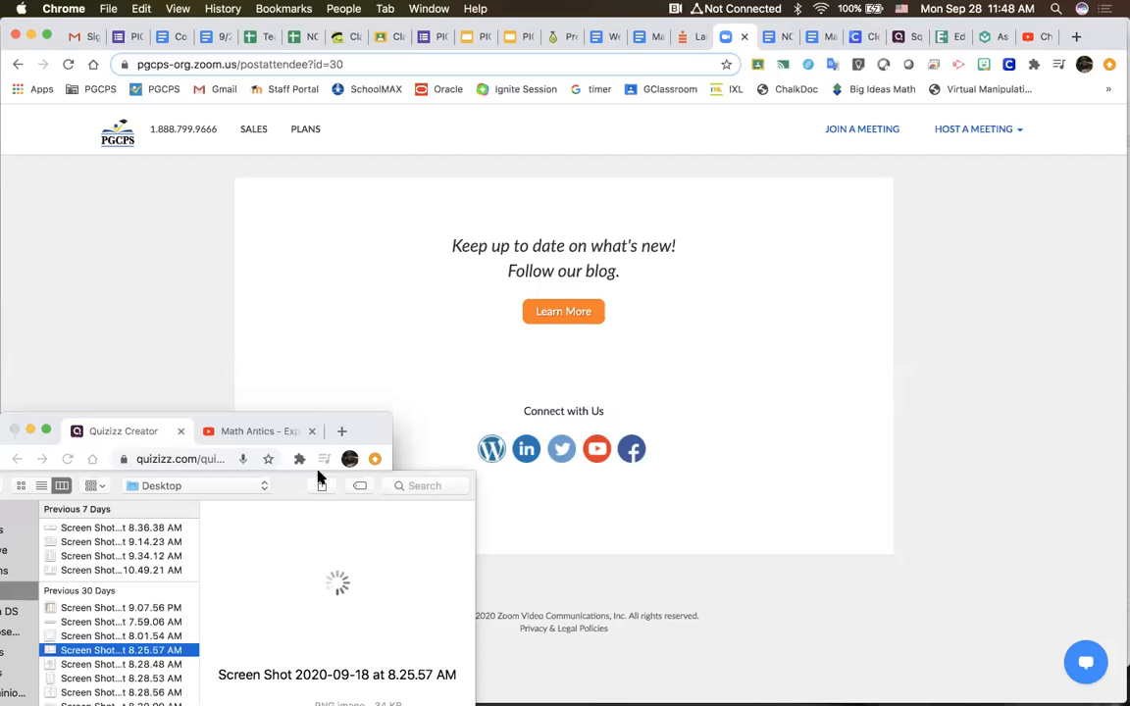
pyautogui.moveTo(349, 426); pyautogui.dragTo(626, 188)
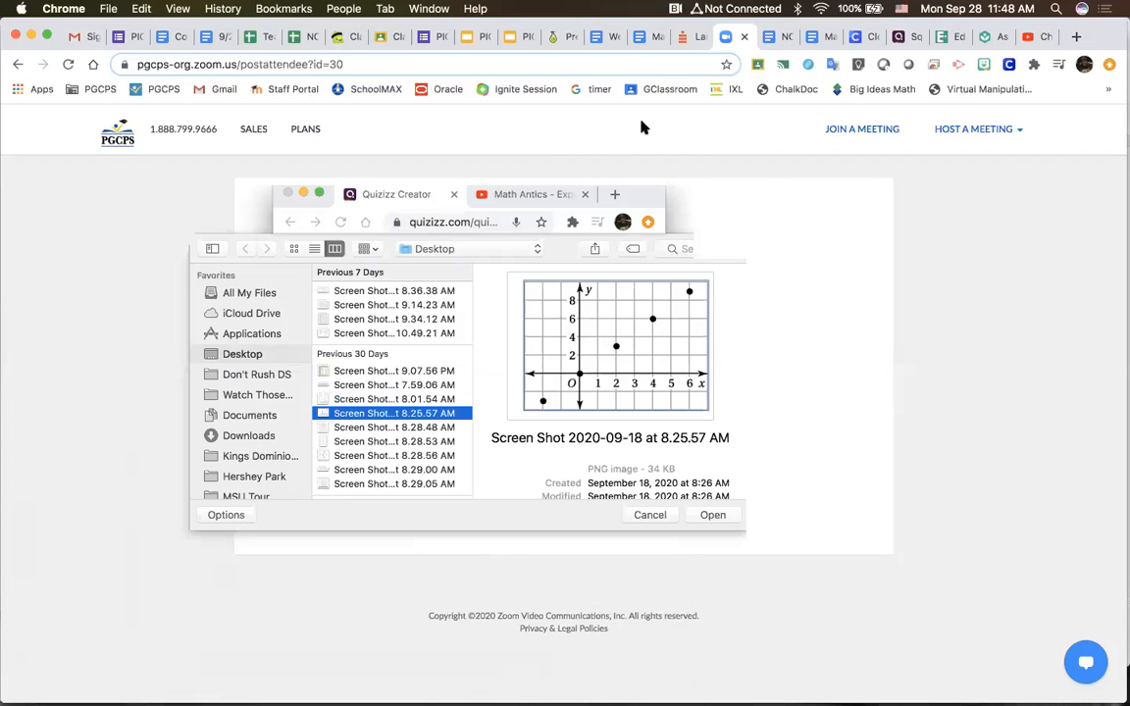
pyautogui.moveTo(642, 128); pyautogui.dragTo(597, 121)
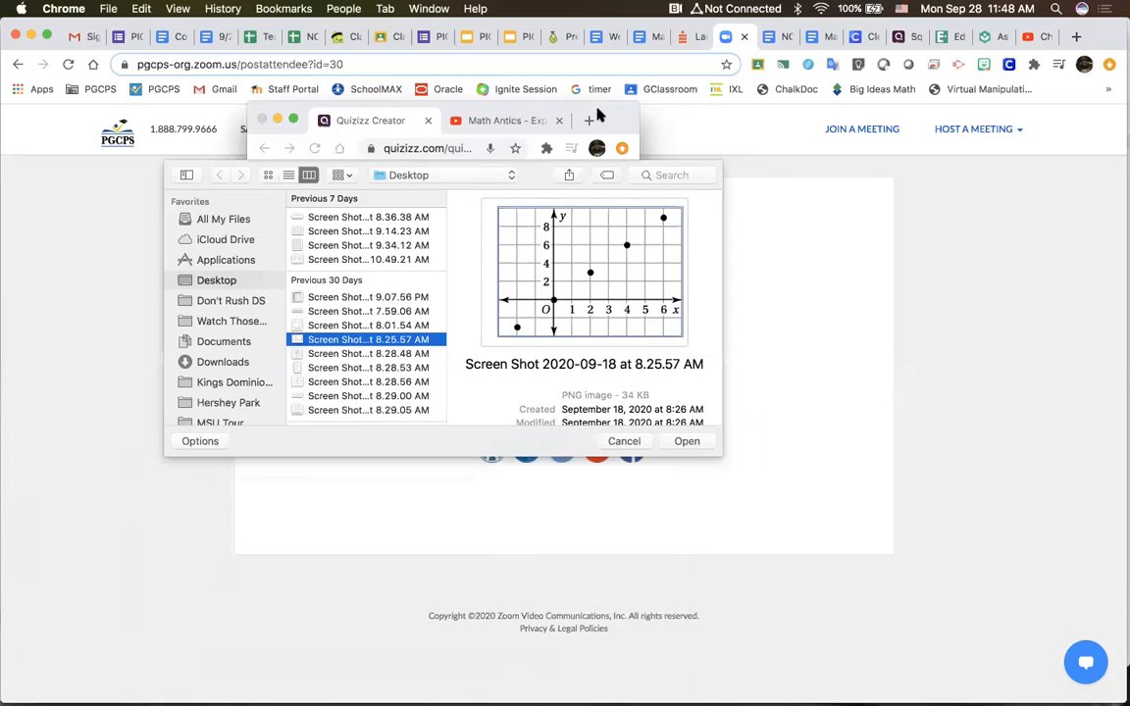
pyautogui.click(380, 311)
pyautogui.click(371, 329)
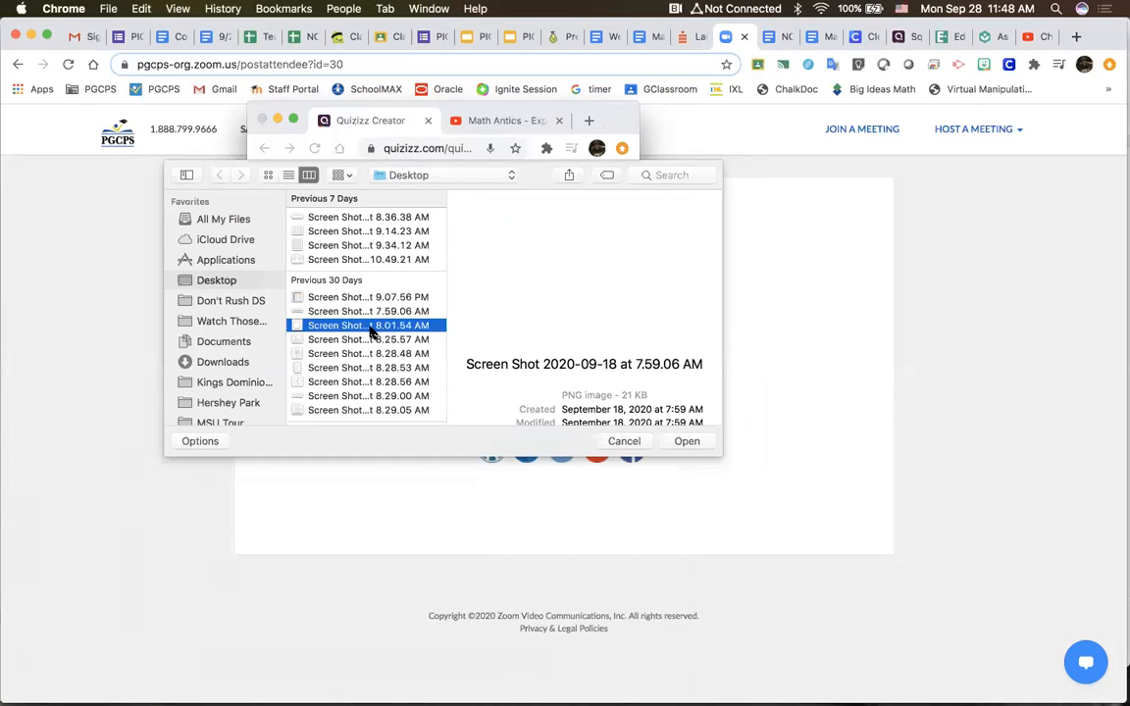
pyautogui.click(356, 261)
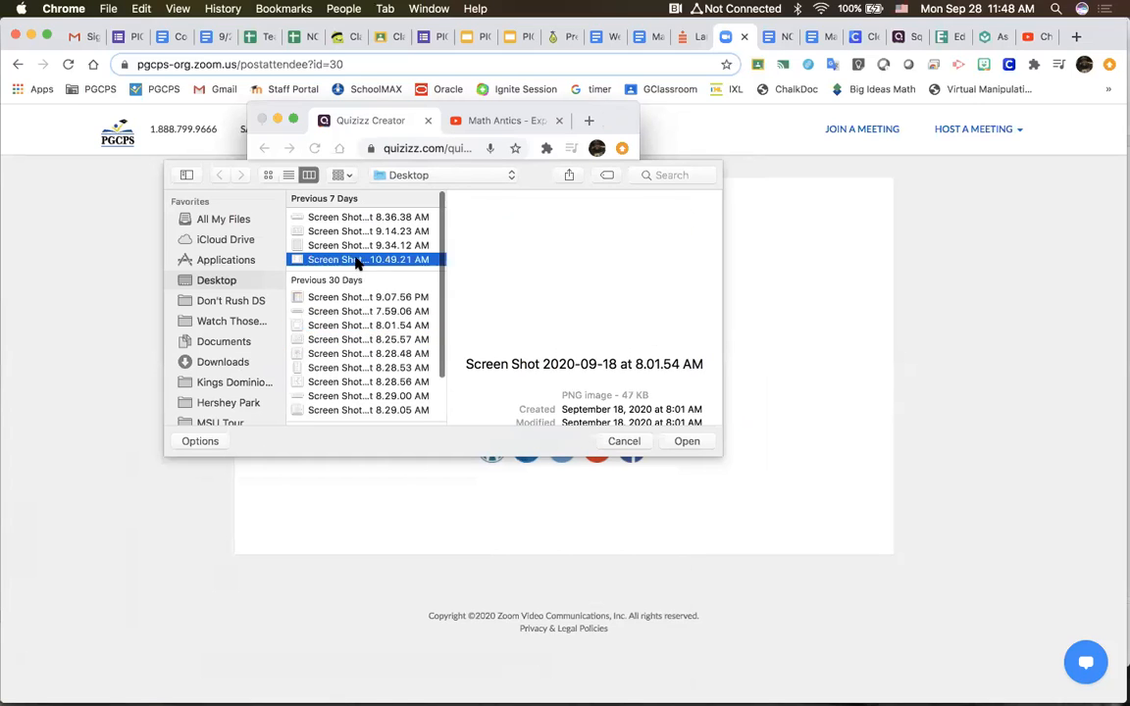
pyautogui.scroll(-2, 361, 299)
pyautogui.click(356, 345)
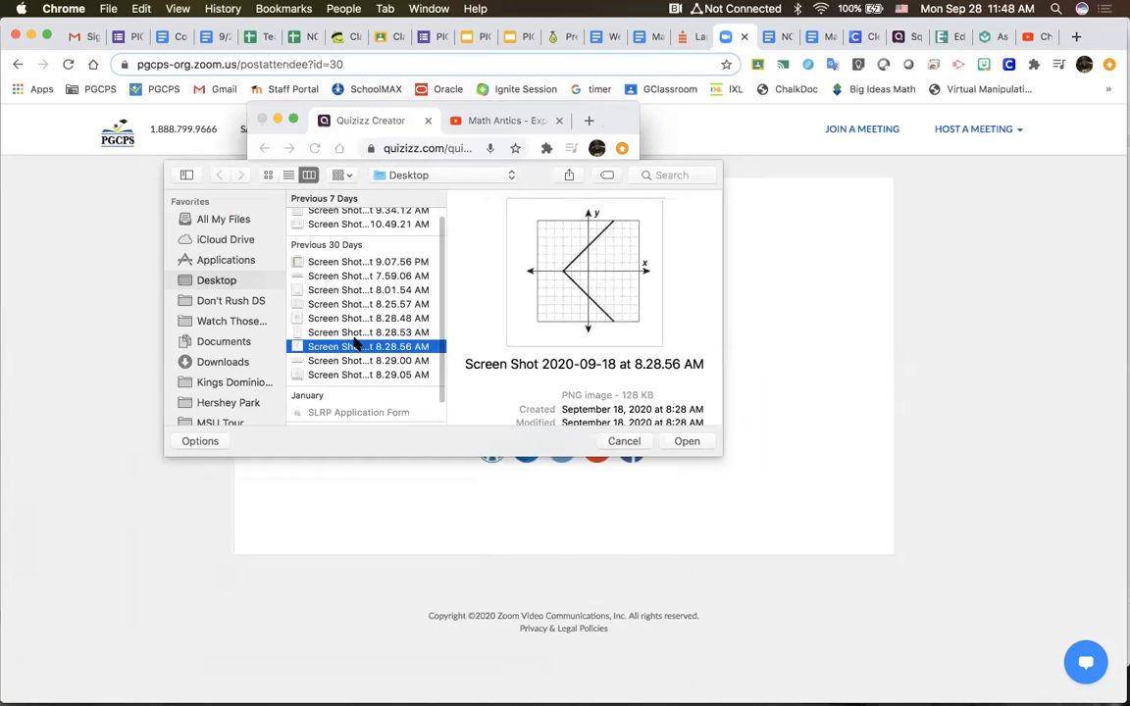
pyautogui.click(353, 376)
pyautogui.scroll(-2, 353, 378)
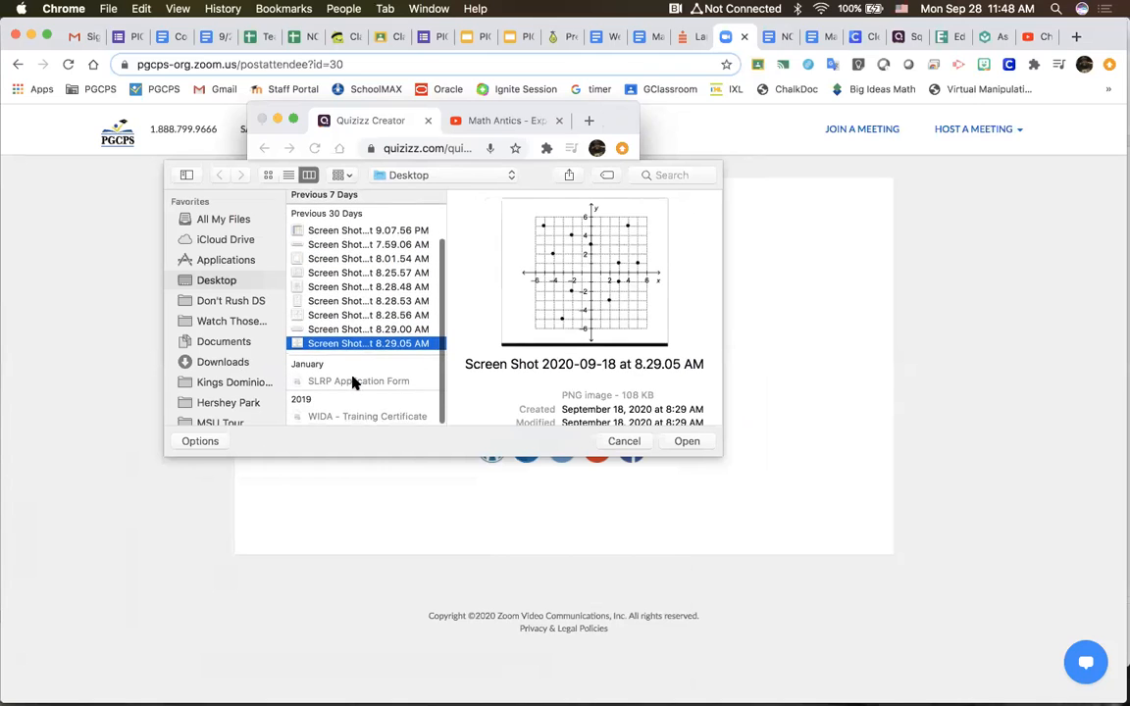
pyautogui.click(316, 288)
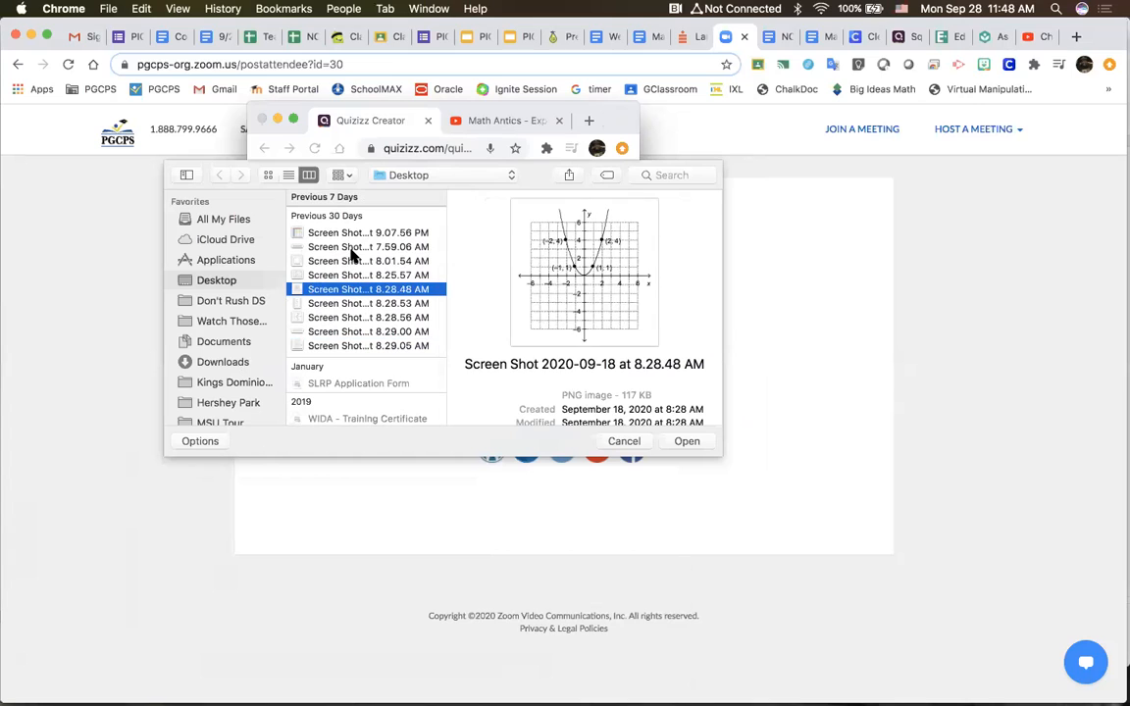
pyautogui.click(316, 246)
pyautogui.click(313, 276)
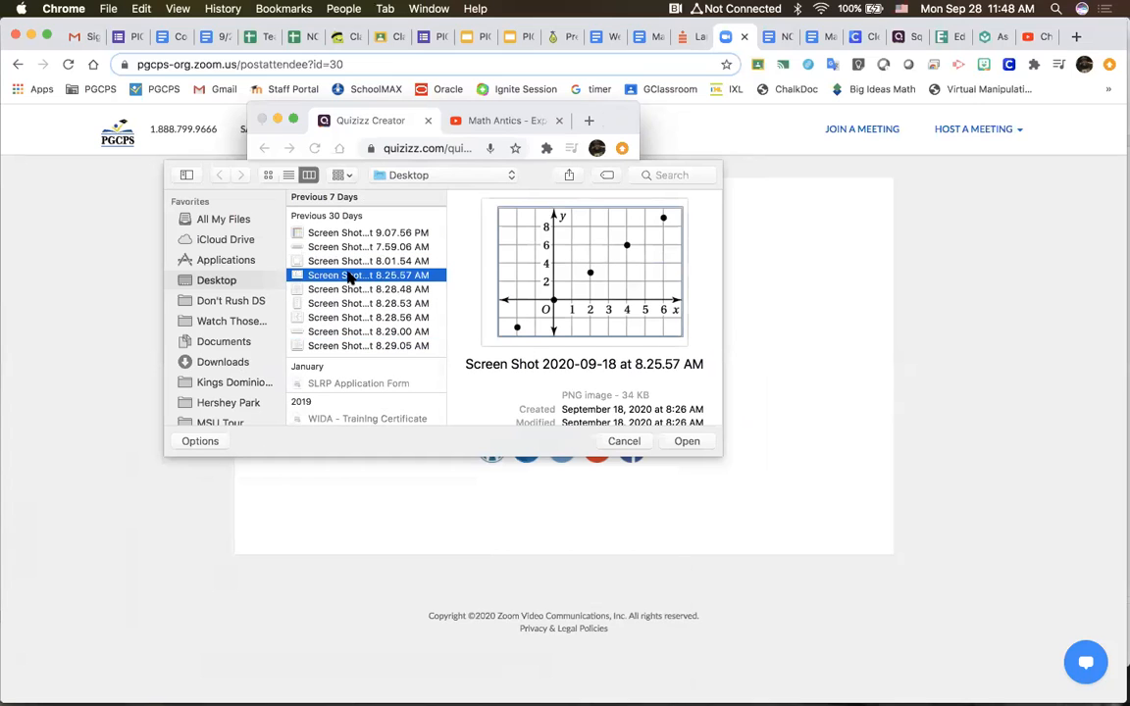
pyautogui.click(315, 246)
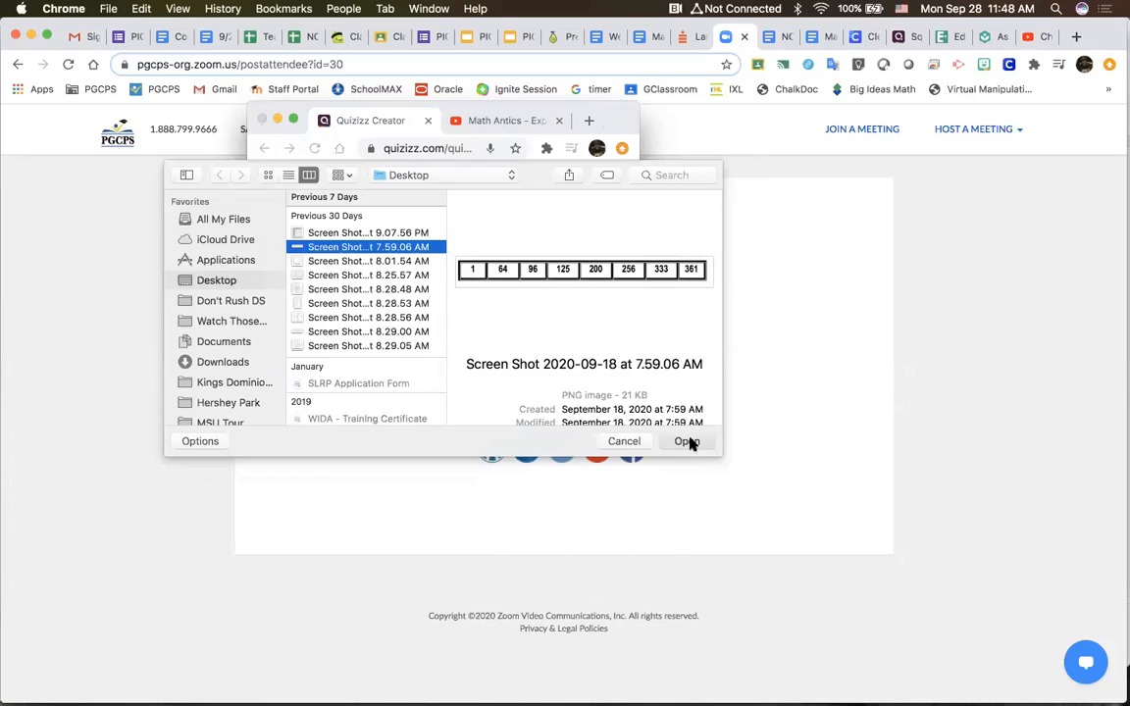
pyautogui.click(687, 441)
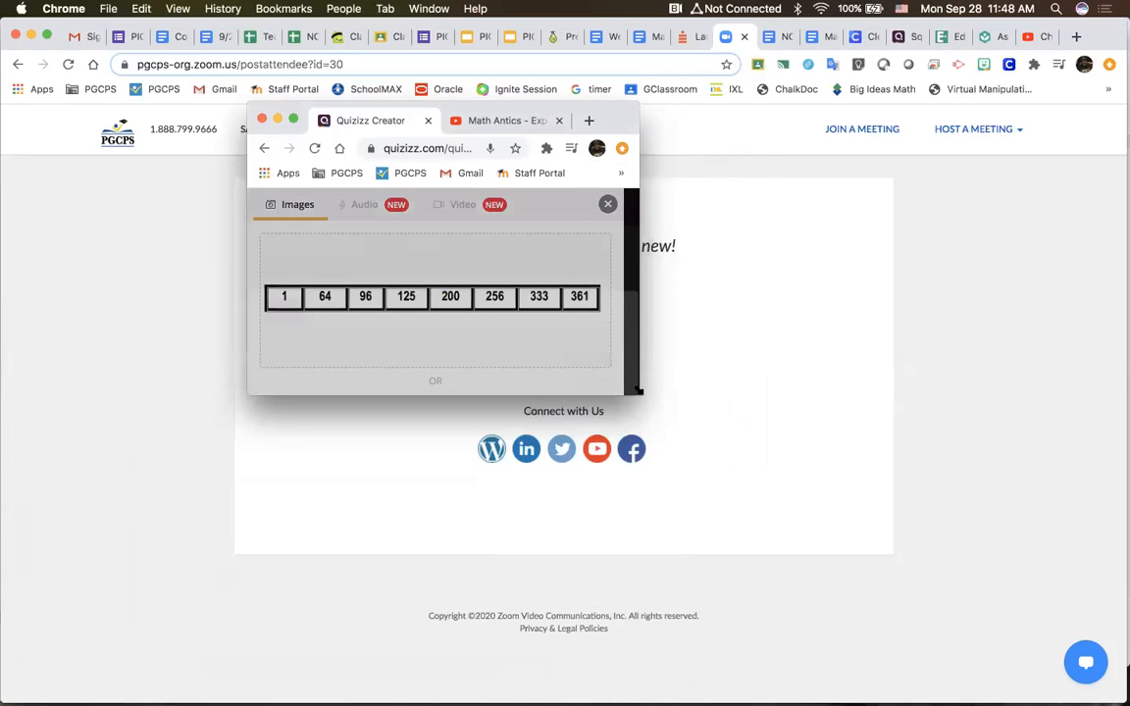
# Enlarge the quiz editor's browser window to fill the screen and reload the page, discarding the unsaved question 8
pyautogui.moveTo(637, 392); pyautogui.dragTo(912, 505)
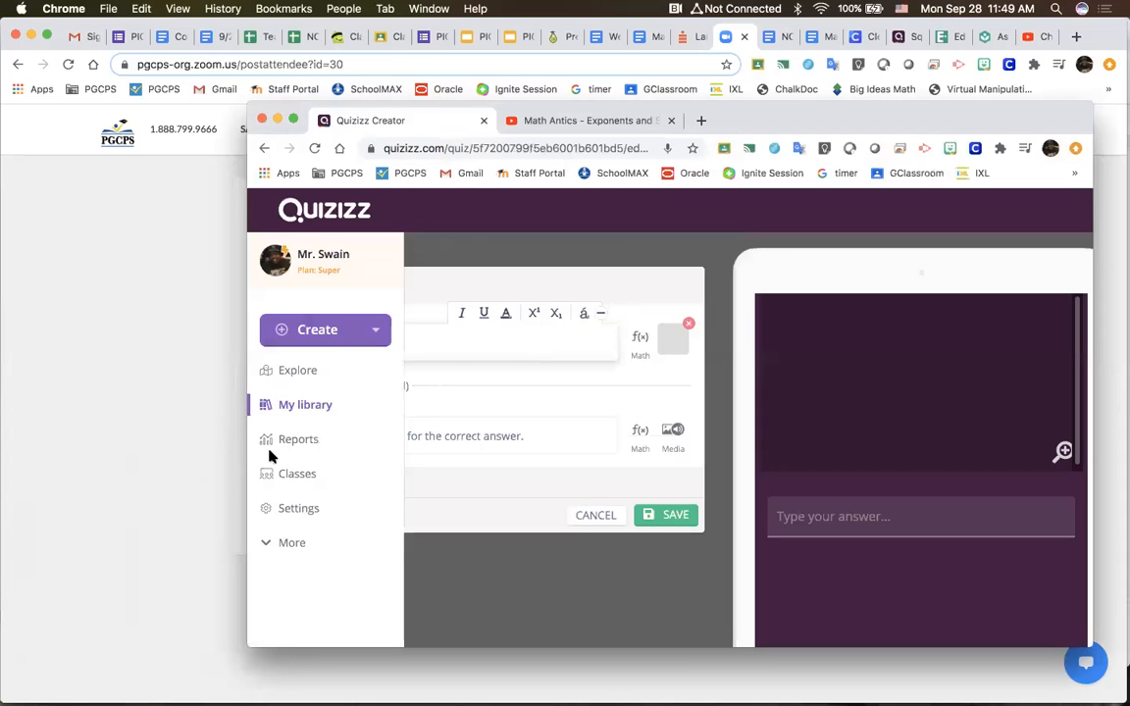
pyautogui.moveTo(247, 410); pyautogui.dragTo(0, 405)
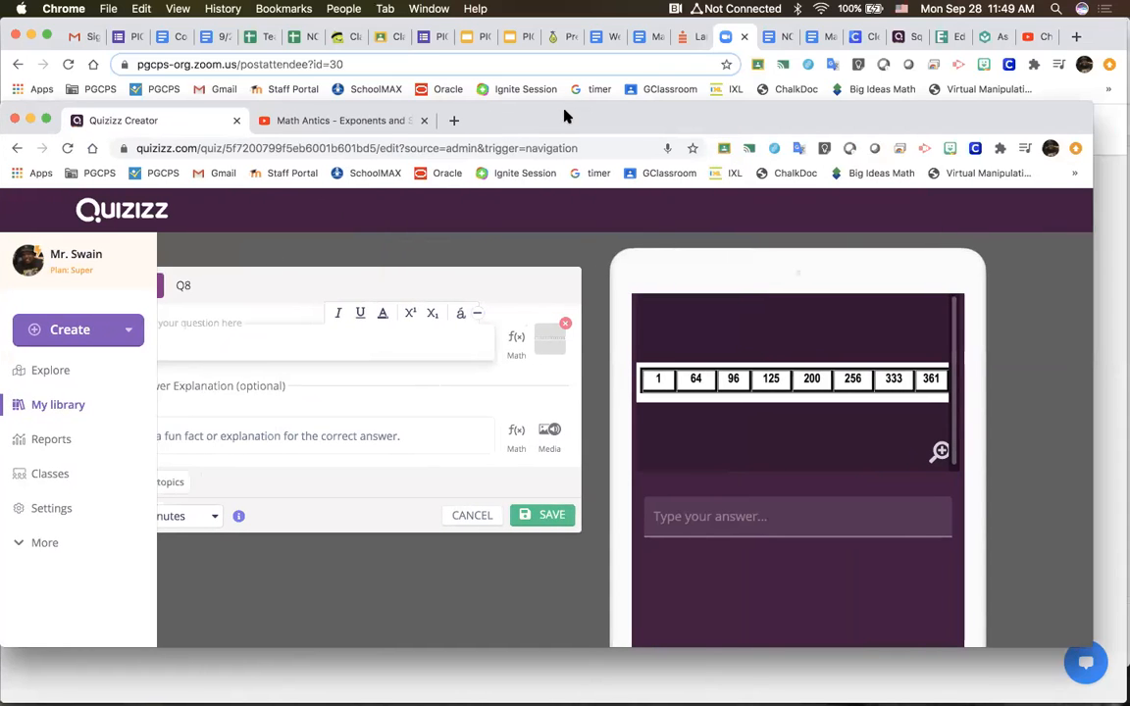
pyautogui.moveTo(554, 63); pyautogui.dragTo(549, 45)
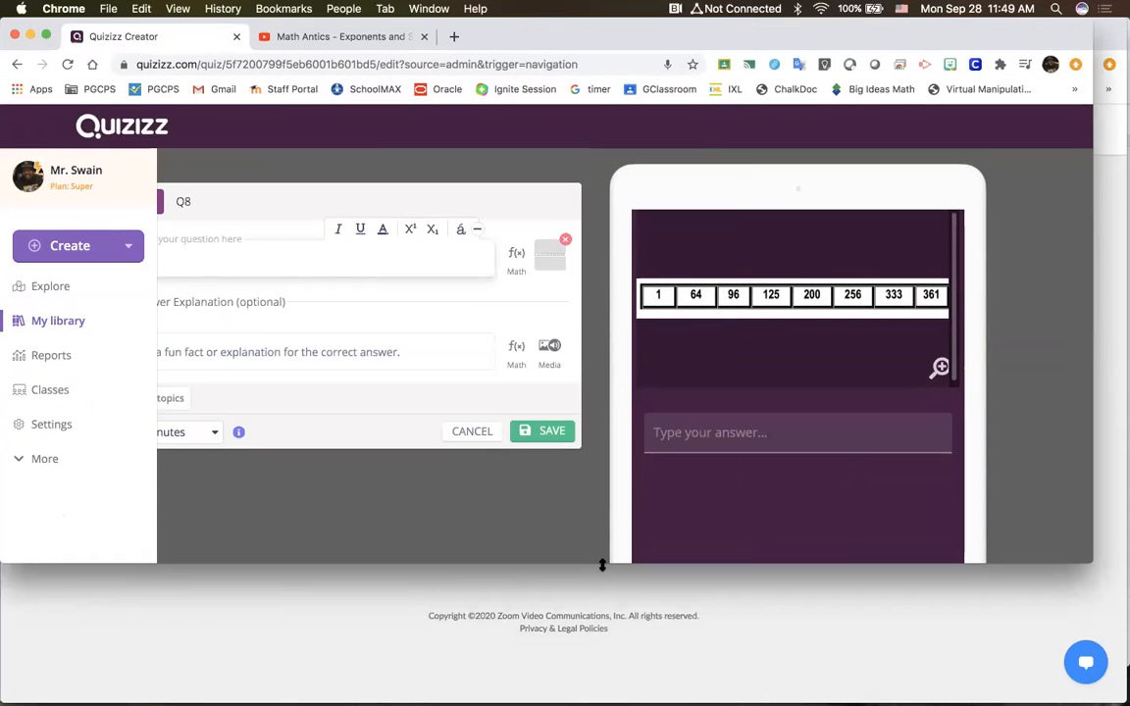
pyautogui.moveTo(602, 565); pyautogui.dragTo(602, 701)
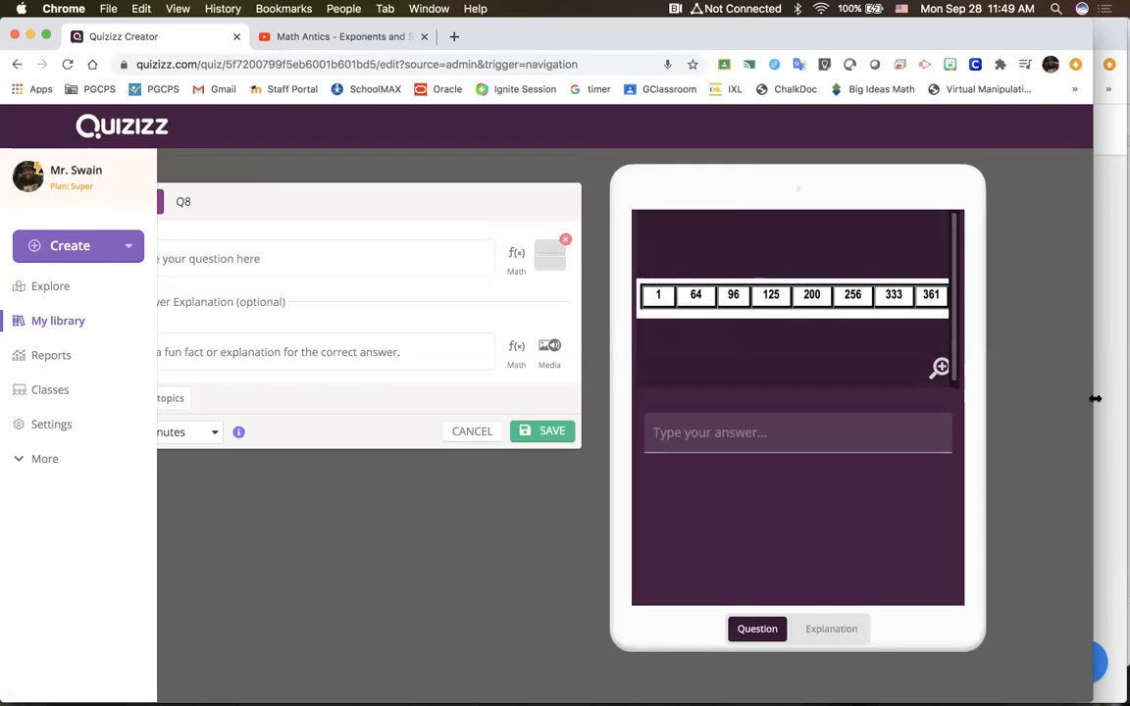
pyautogui.moveTo(1093, 401); pyautogui.dragTo(1124, 399)
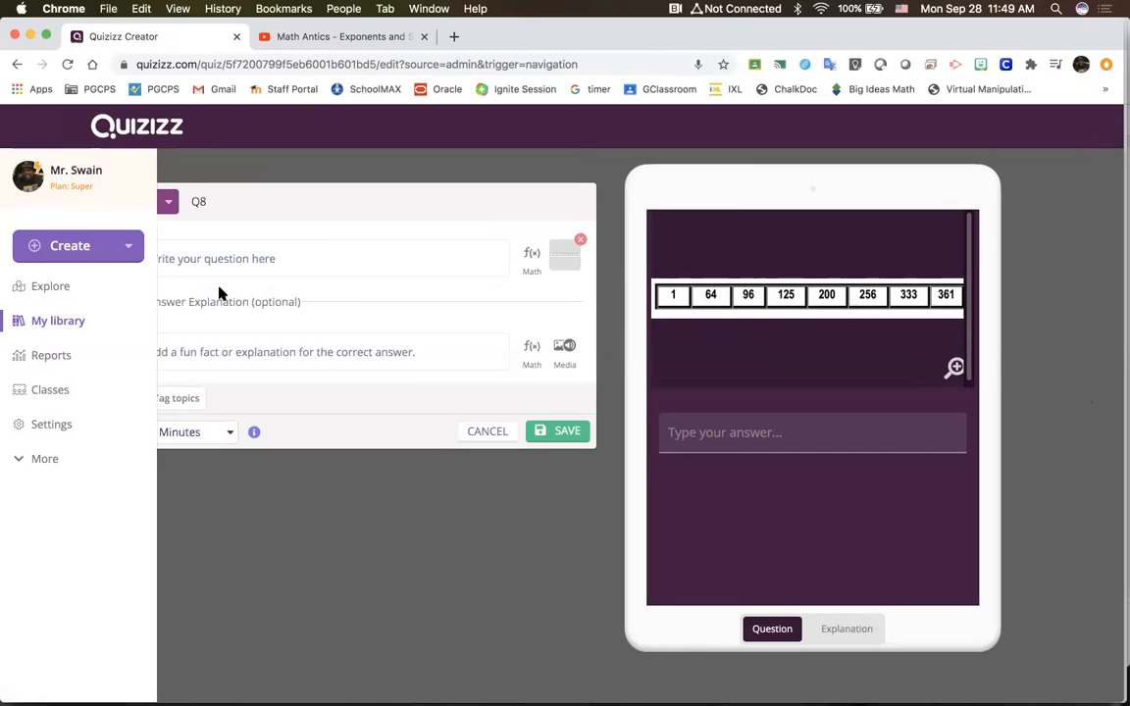
pyautogui.click(63, 65)
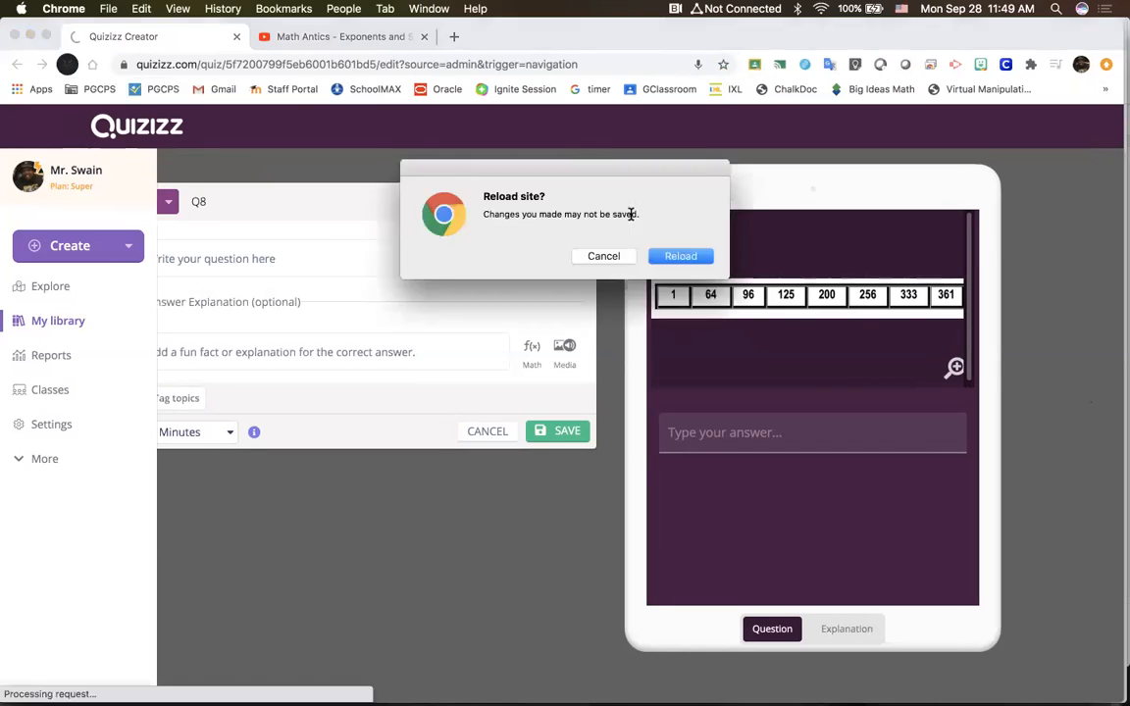
pyautogui.click(677, 256)
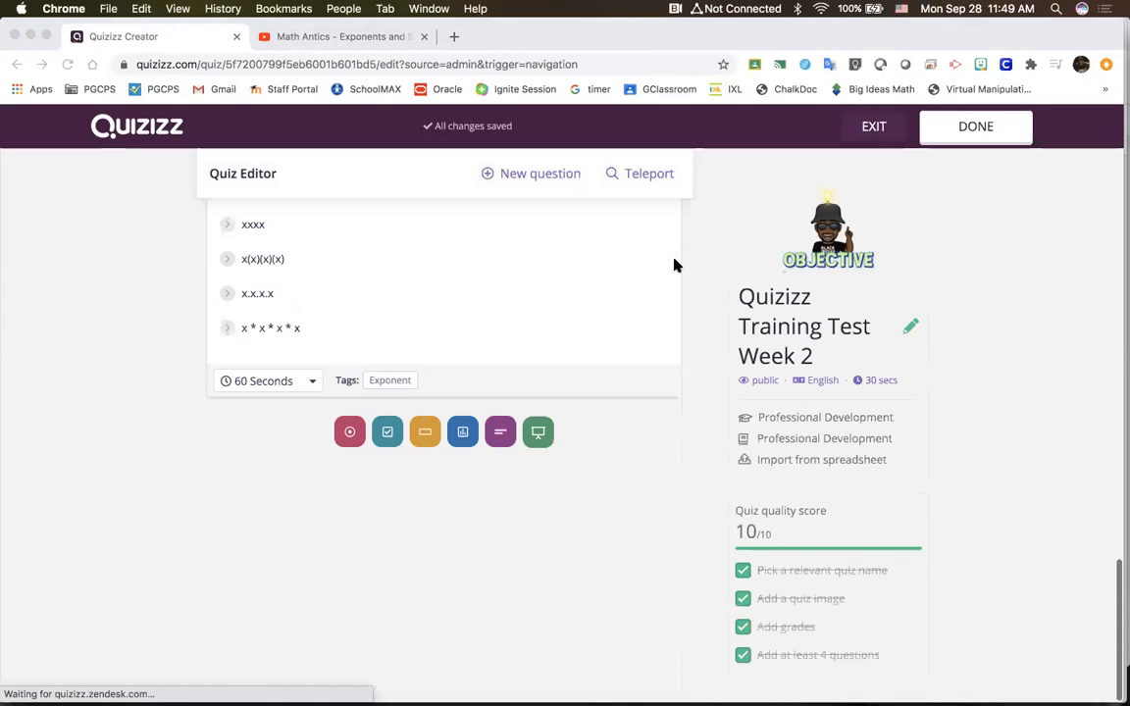
# Add a new open-ended question 8 and attach the 7.59.06 AM screenshot of the number row as its image
pyautogui.scroll(-2, 389, 402)
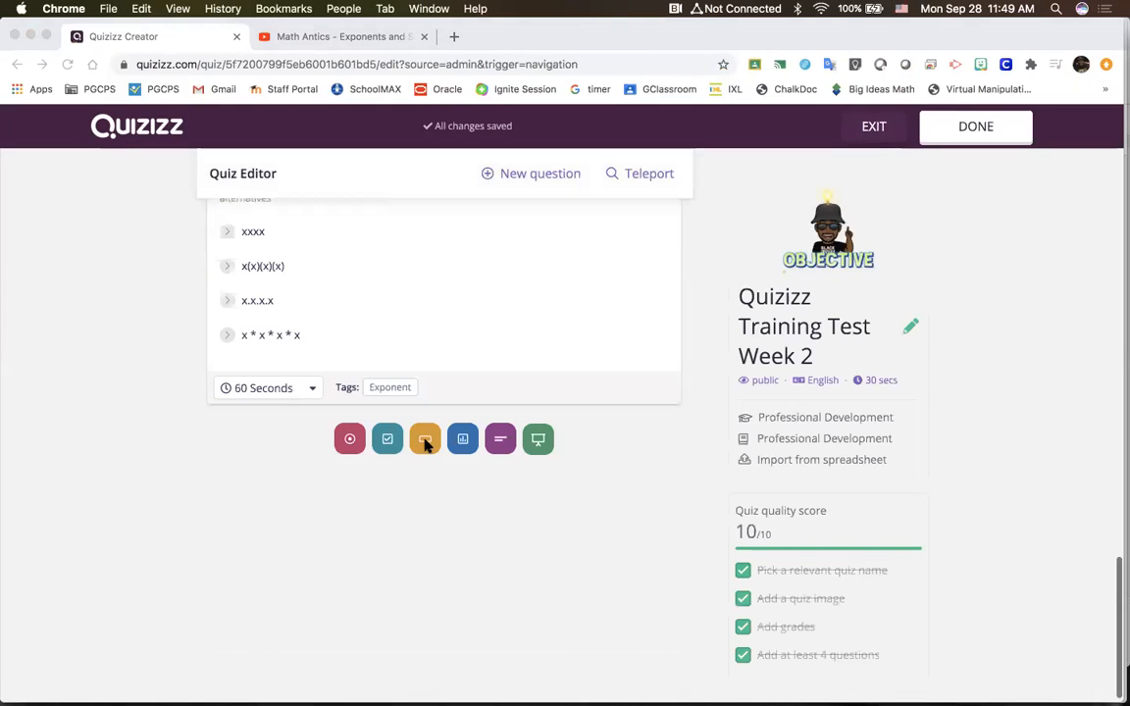
pyautogui.click(500, 438)
pyautogui.click(564, 297)
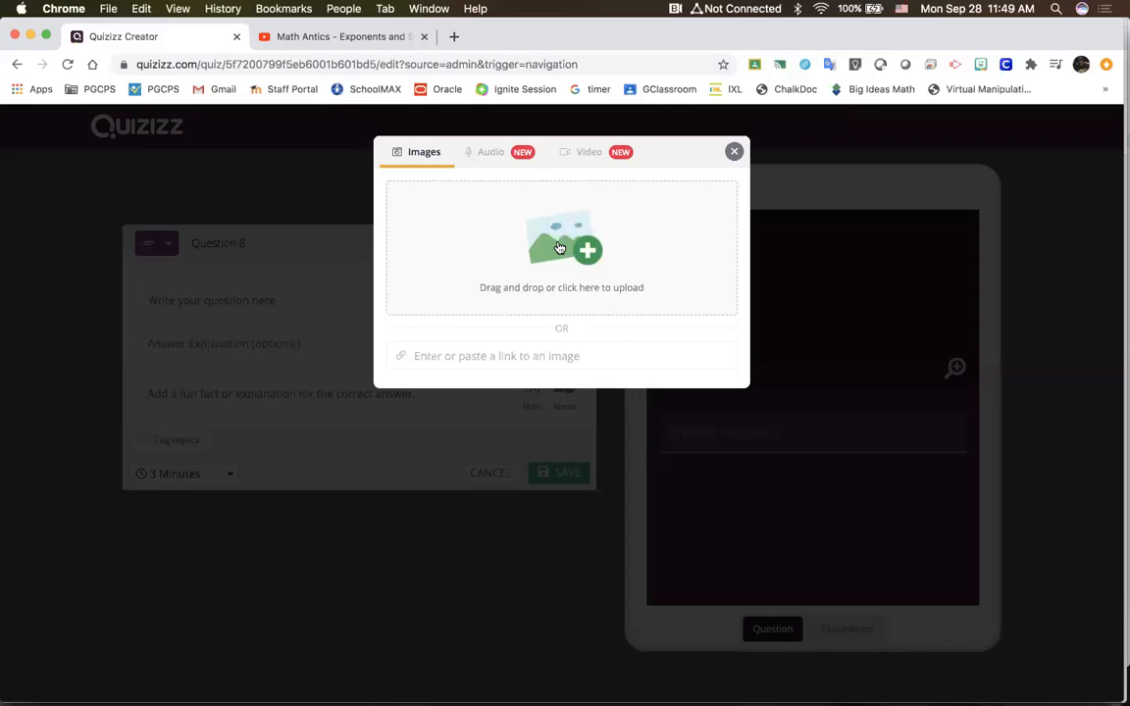
pyautogui.click(558, 248)
pyautogui.click(467, 226)
pyautogui.click(804, 359)
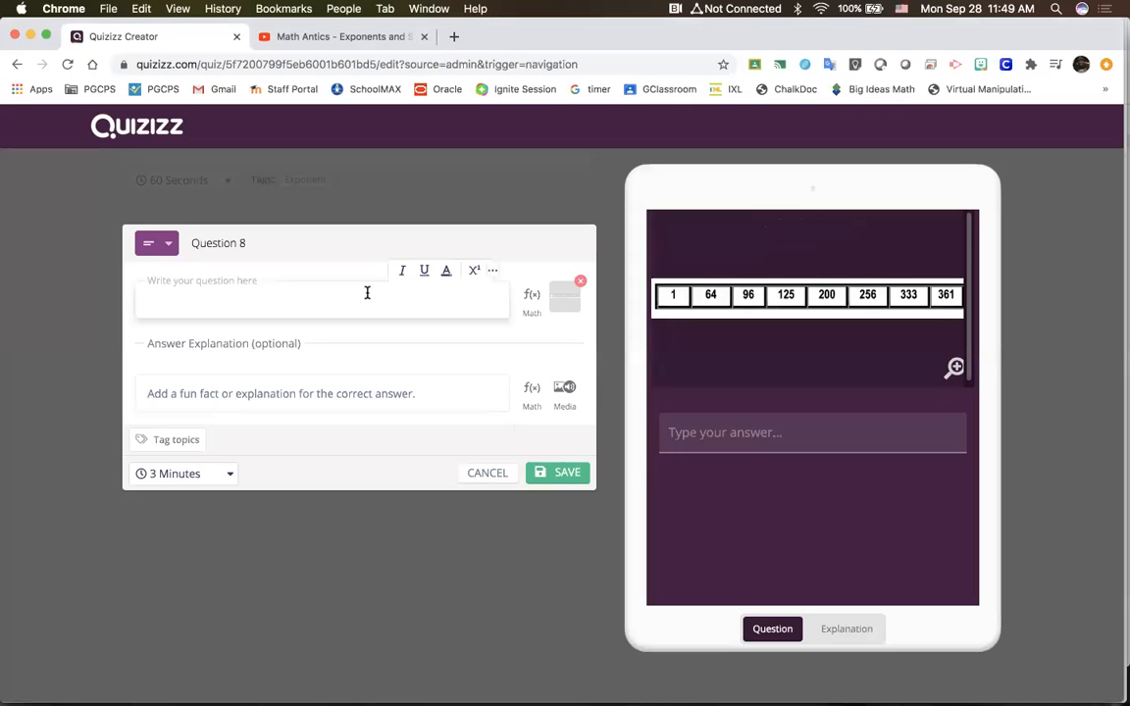
# Enter "Which numbers can are Perfect Squares and Perfect Cubes? And Why?" as question 8's text
pyautogui.write('Wh')
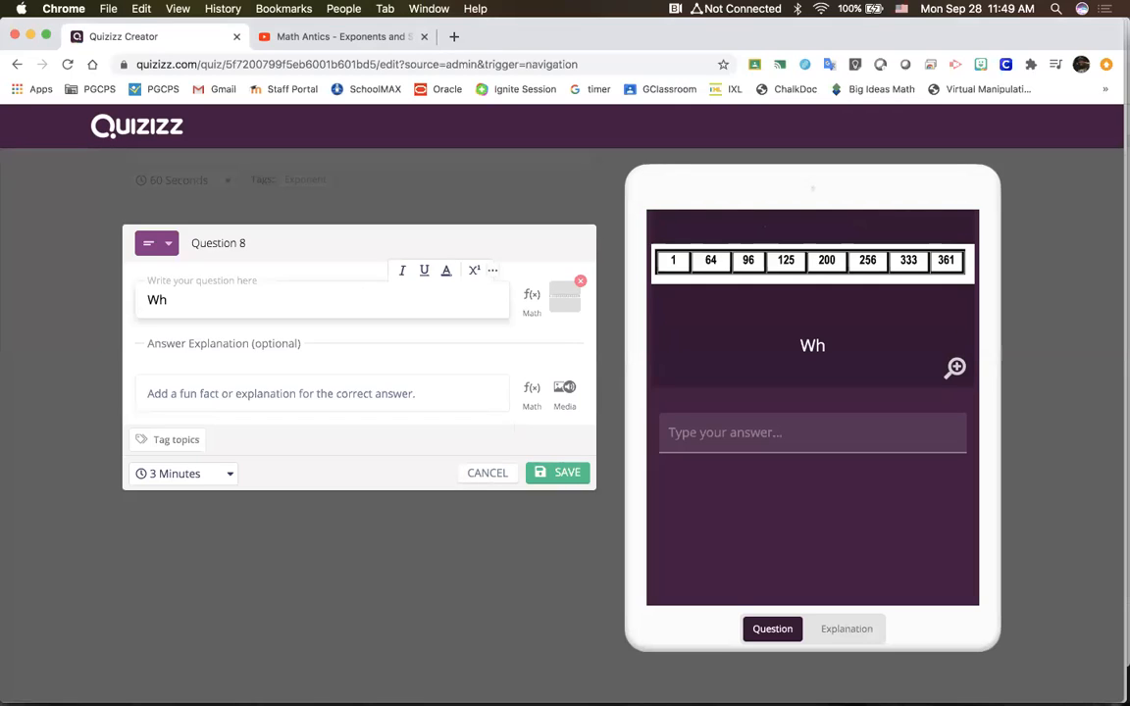
pyautogui.write('ich numbers c')
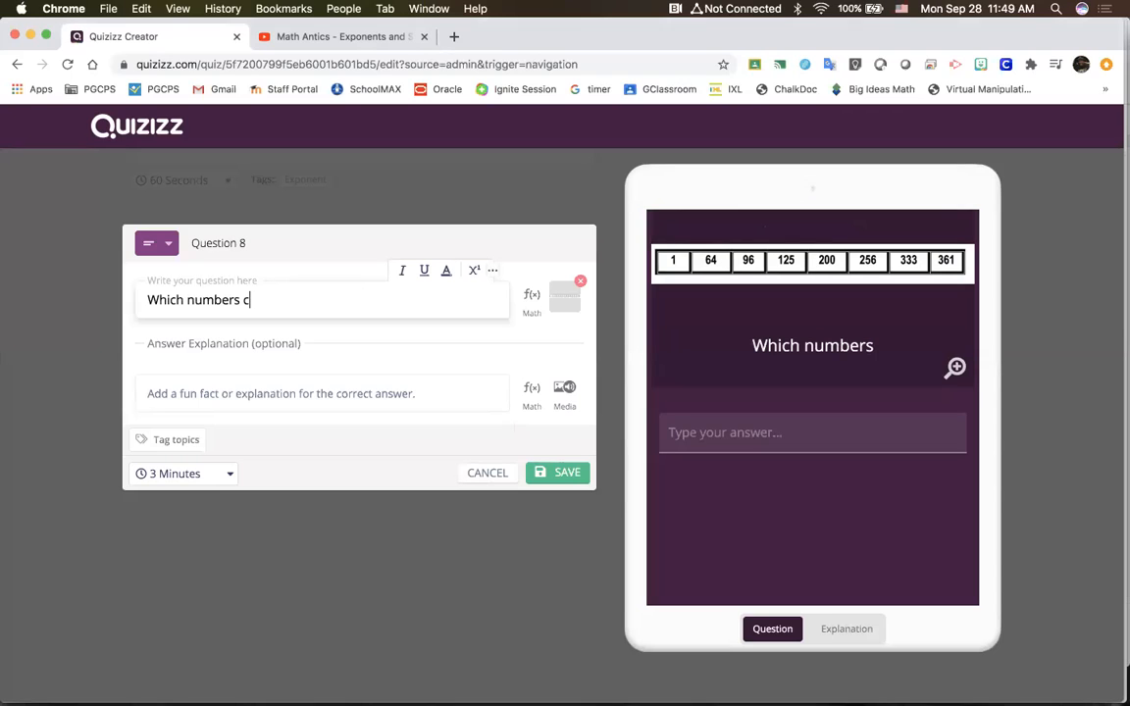
pyautogui.write('an be')
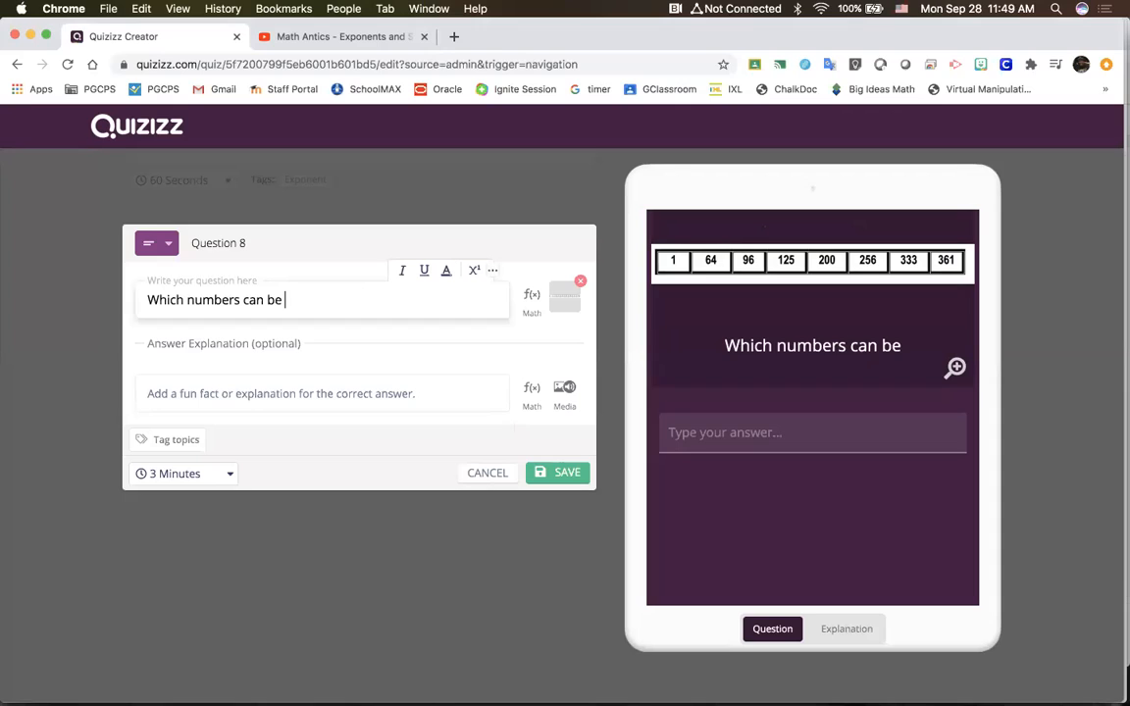
pyautogui.press('BackSpace')
pyautogui.press('BackSpace')
pyautogui.press('BackSpace')
pyautogui.write('are ')
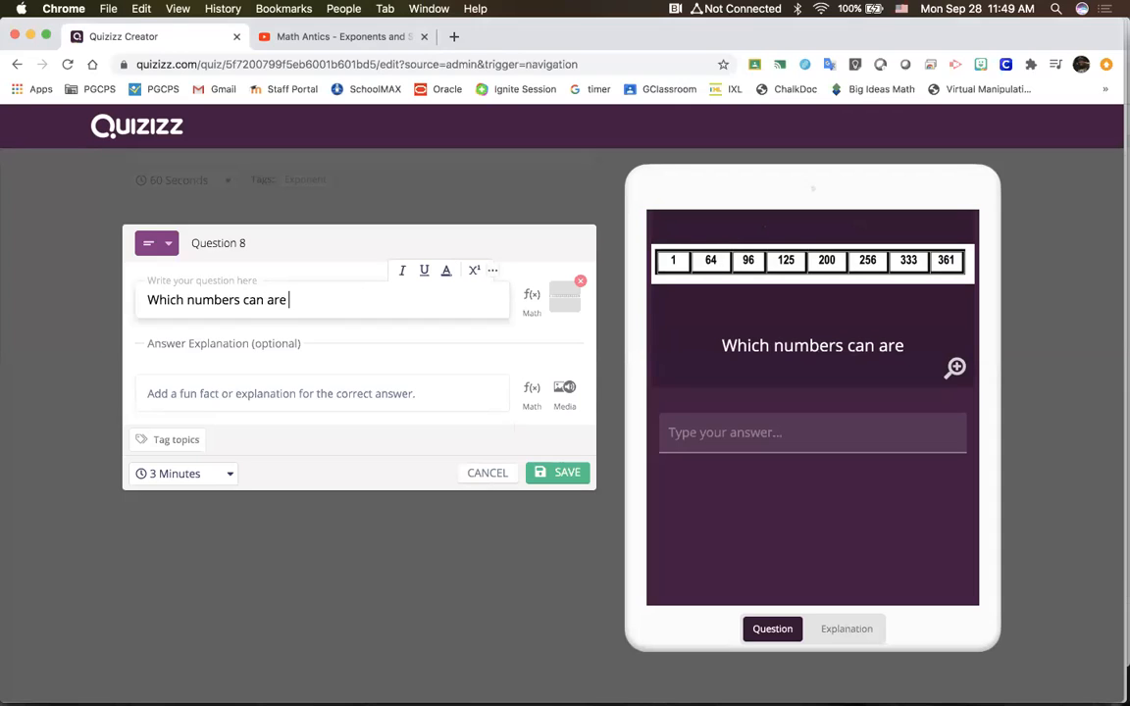
pyautogui.write('Perfect Squares and Perf')
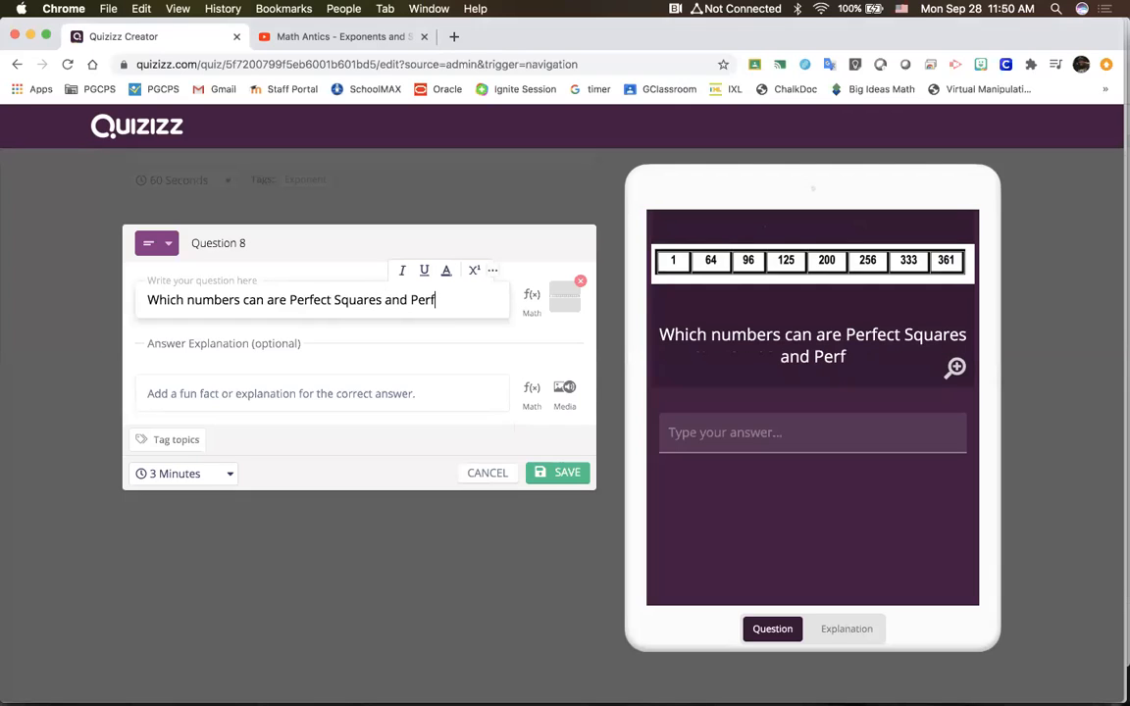
pyautogui.write('ect ')
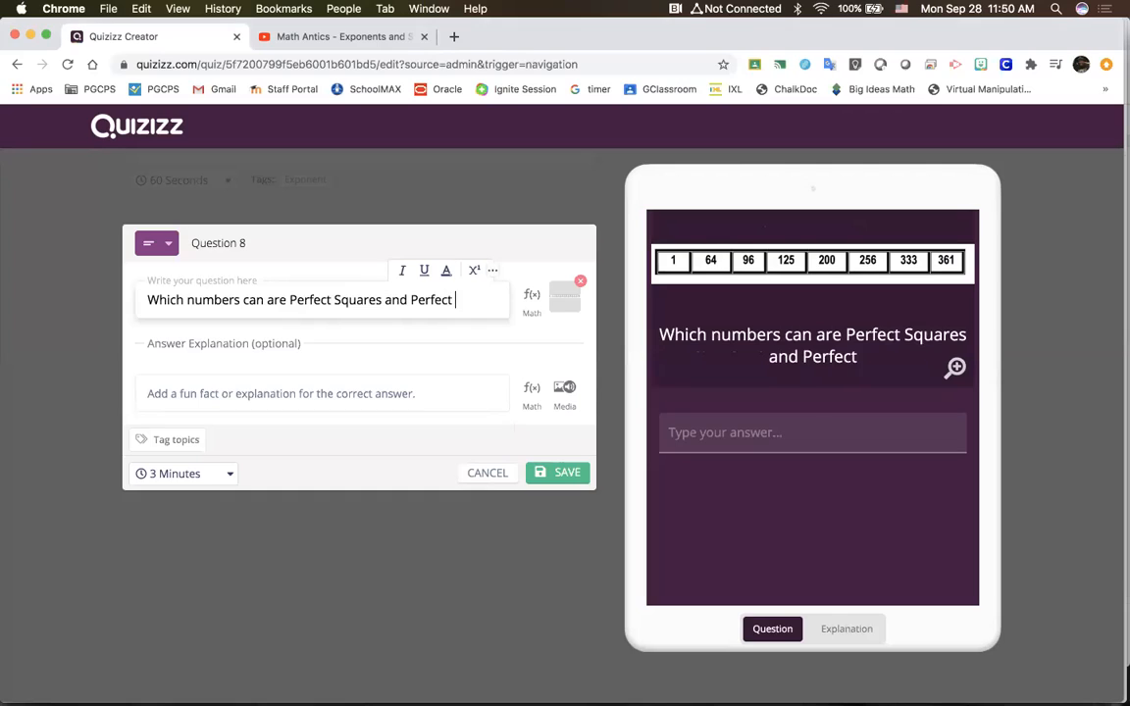
pyautogui.write('Cubes')
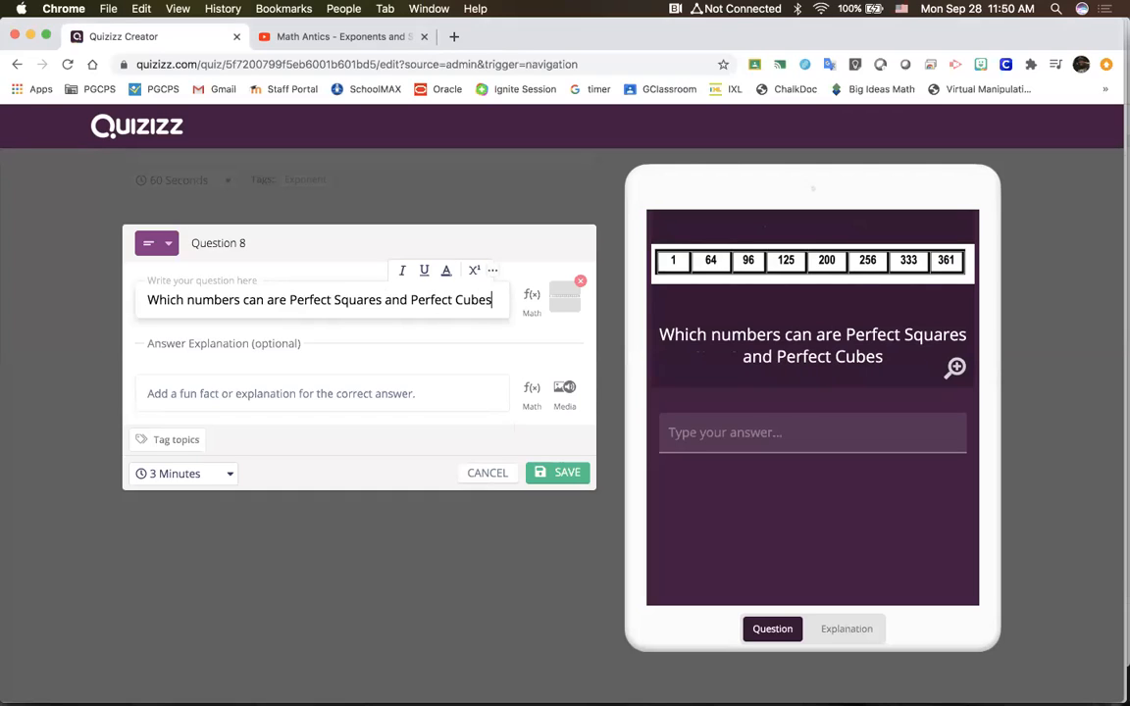
pyautogui.write('/')
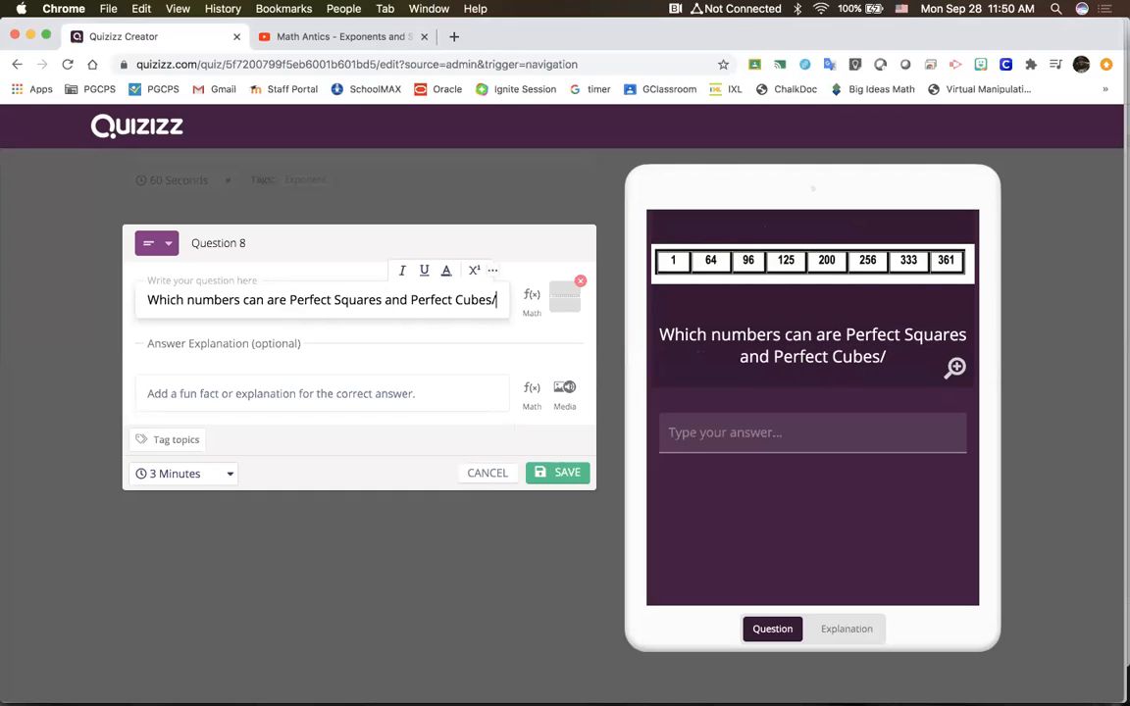
pyautogui.press('BackSpace')
pyautogui.write('? And Why')
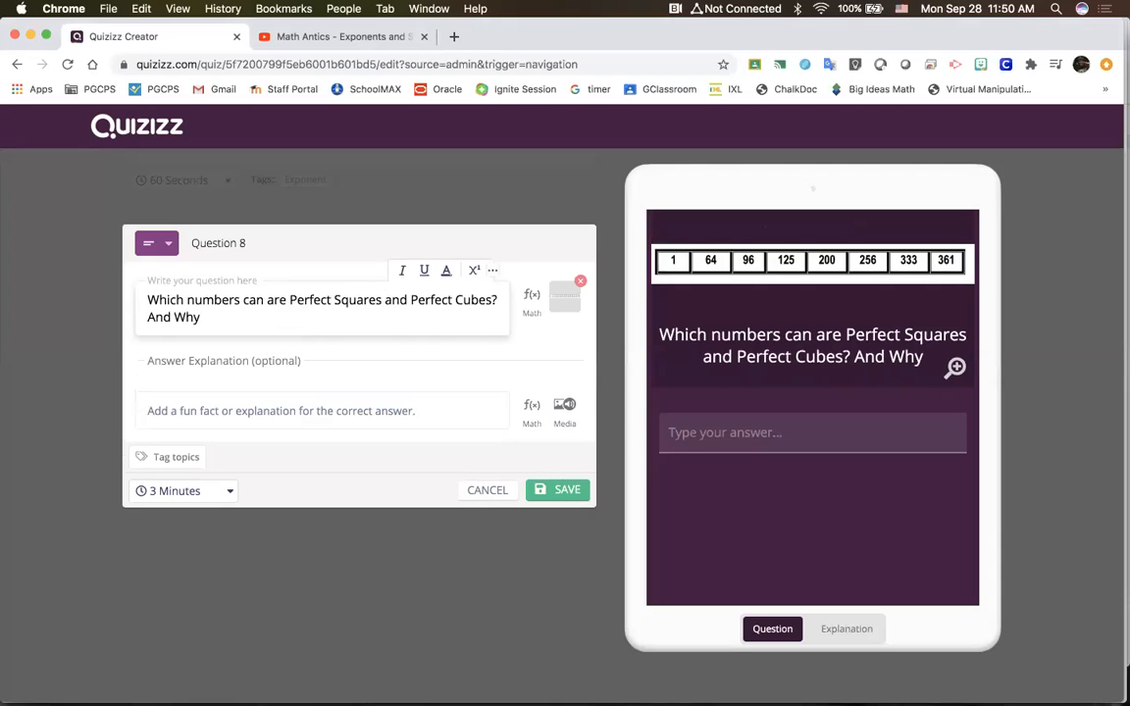
pyautogui.write('?')
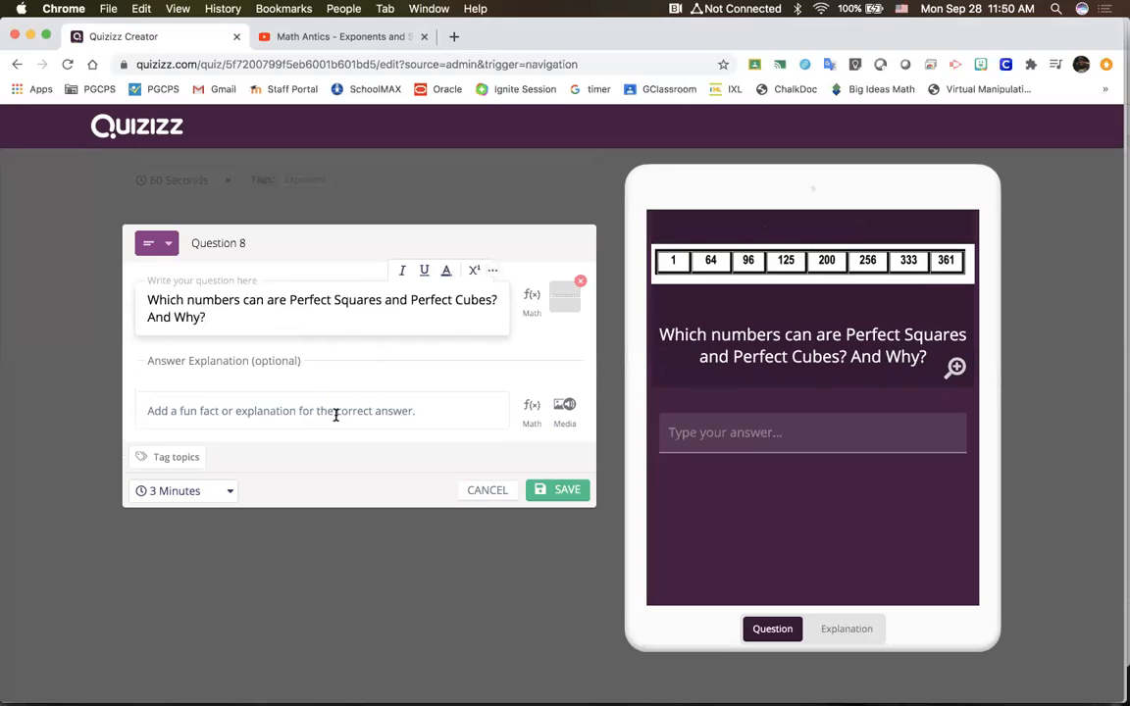
# Tag question 8 with the topic Perfect, leave its answer explanation empty, and save the question
pyautogui.click(276, 363)
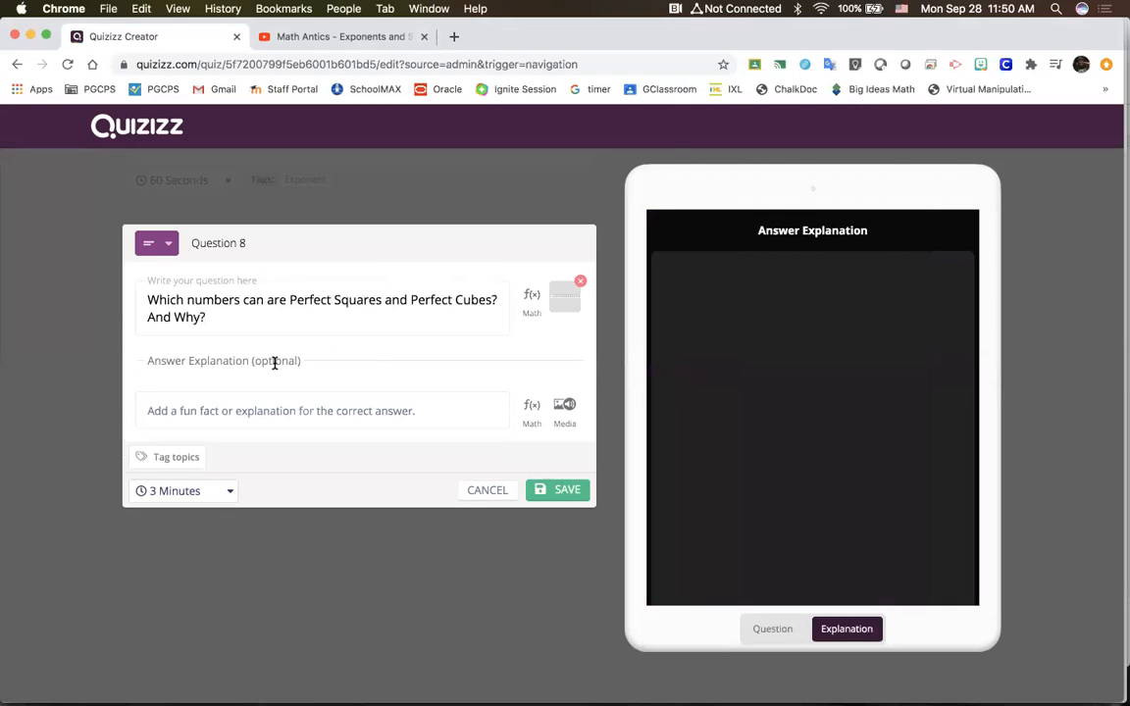
pyautogui.click(275, 406)
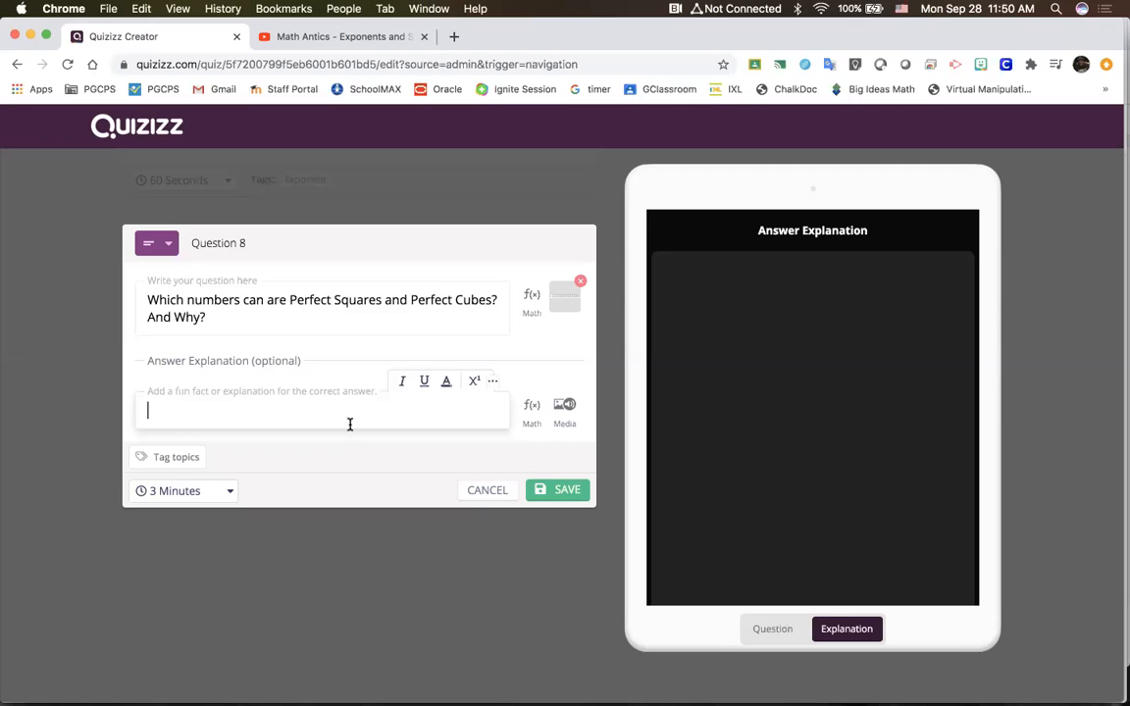
pyautogui.click(176, 458)
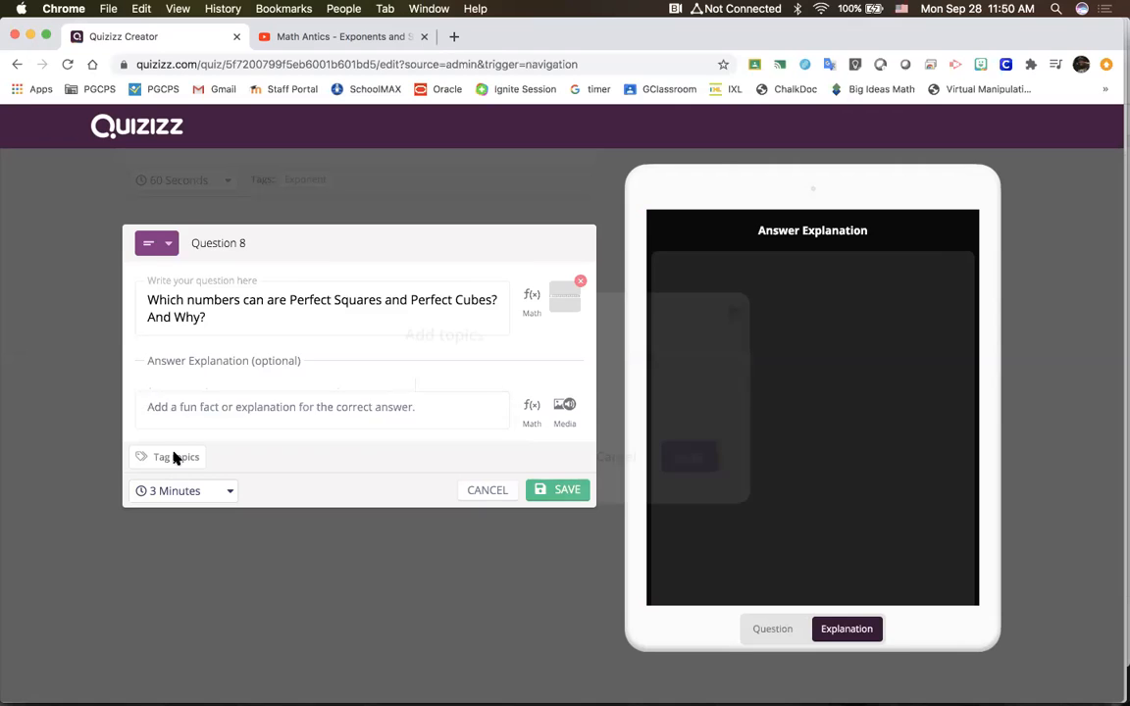
pyautogui.write('P')
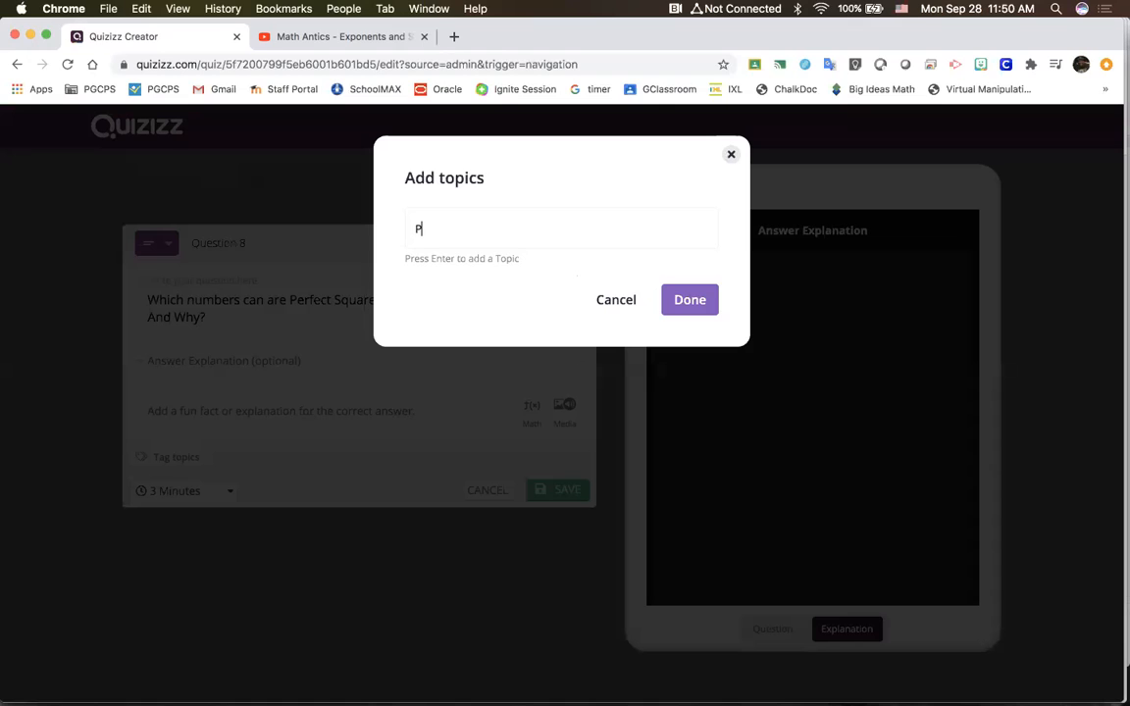
pyautogui.write('efect')
pyautogui.press('BackSpace')
pyautogui.press('BackSpace')
pyautogui.press('BackSpace')
pyautogui.write('rfect')
pyautogui.click(686, 307)
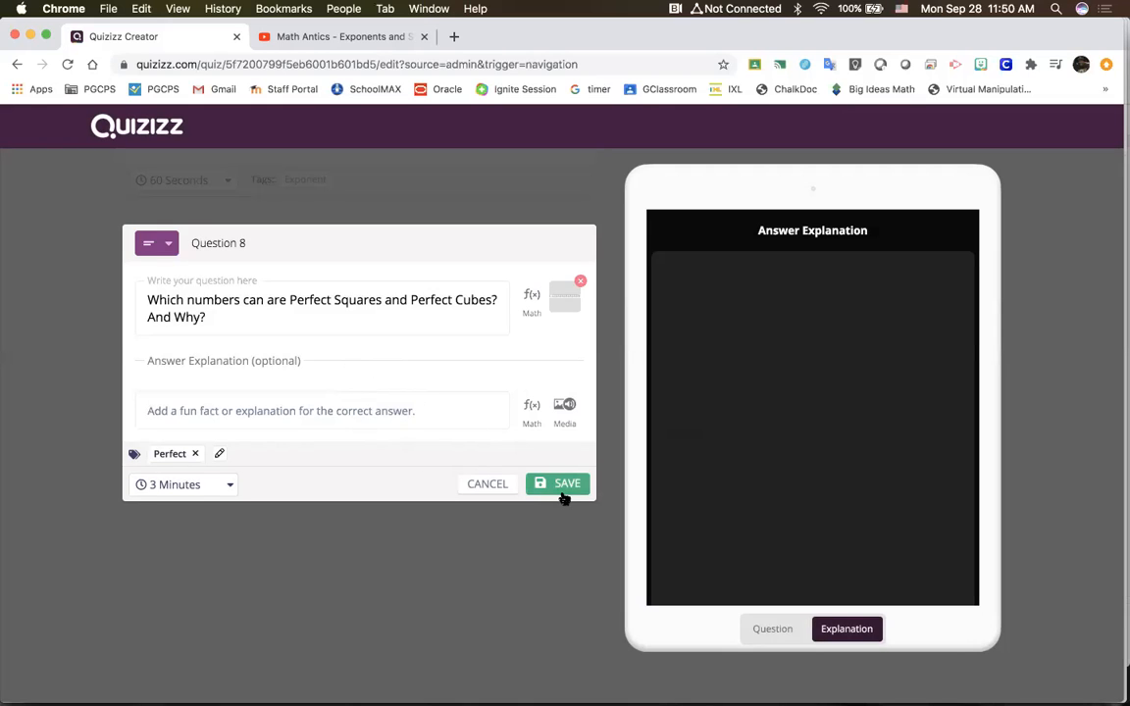
pyautogui.click(564, 495)
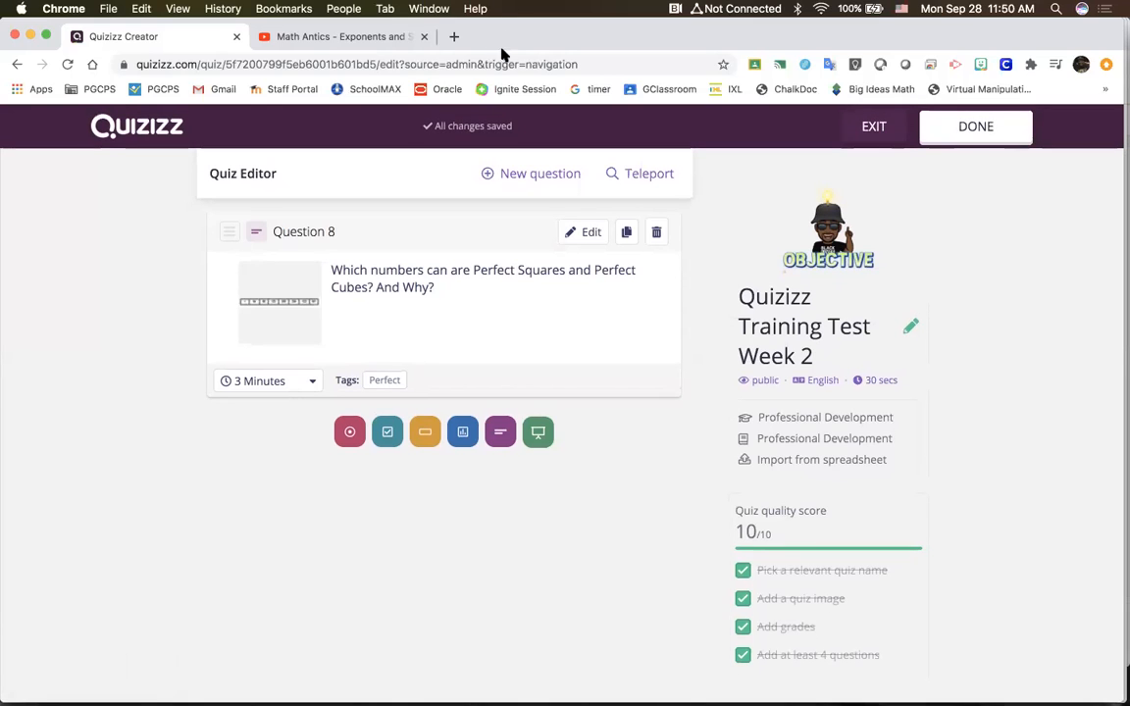
# Add a poll as question 9 with the text "How do you feel after this training."
pyautogui.scroll(1, 500, 347)
pyautogui.scroll(4, 498, 347)
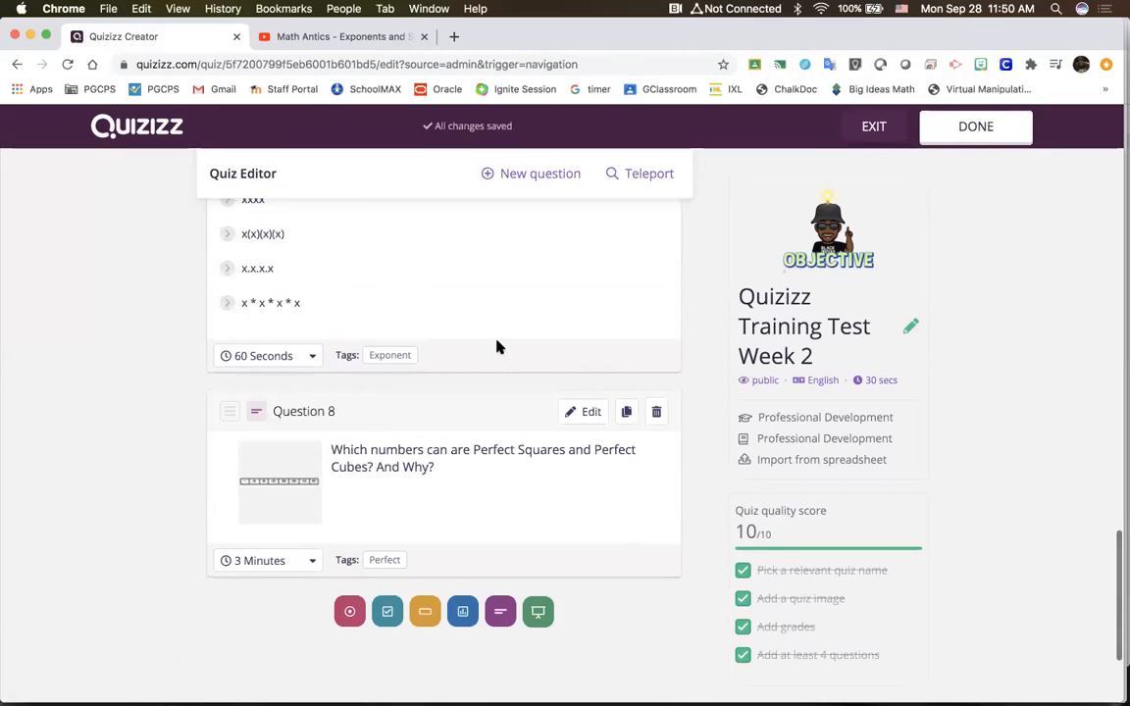
pyautogui.scroll(-3, 497, 346)
pyautogui.click(464, 471)
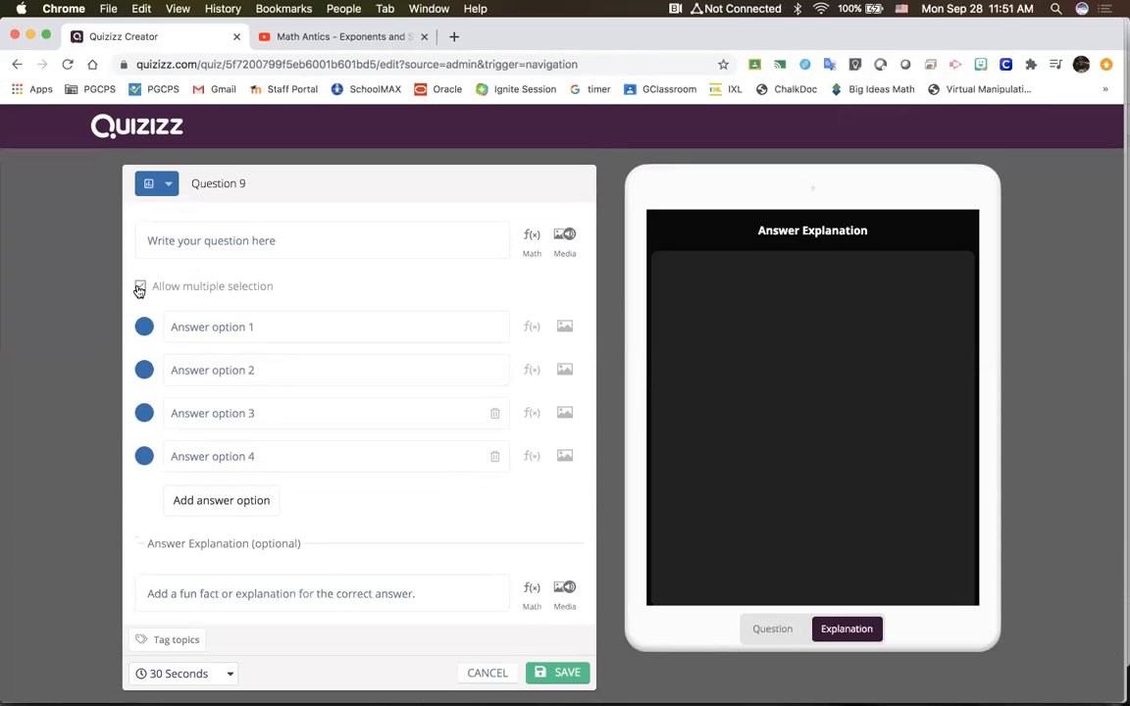
pyautogui.click(160, 236)
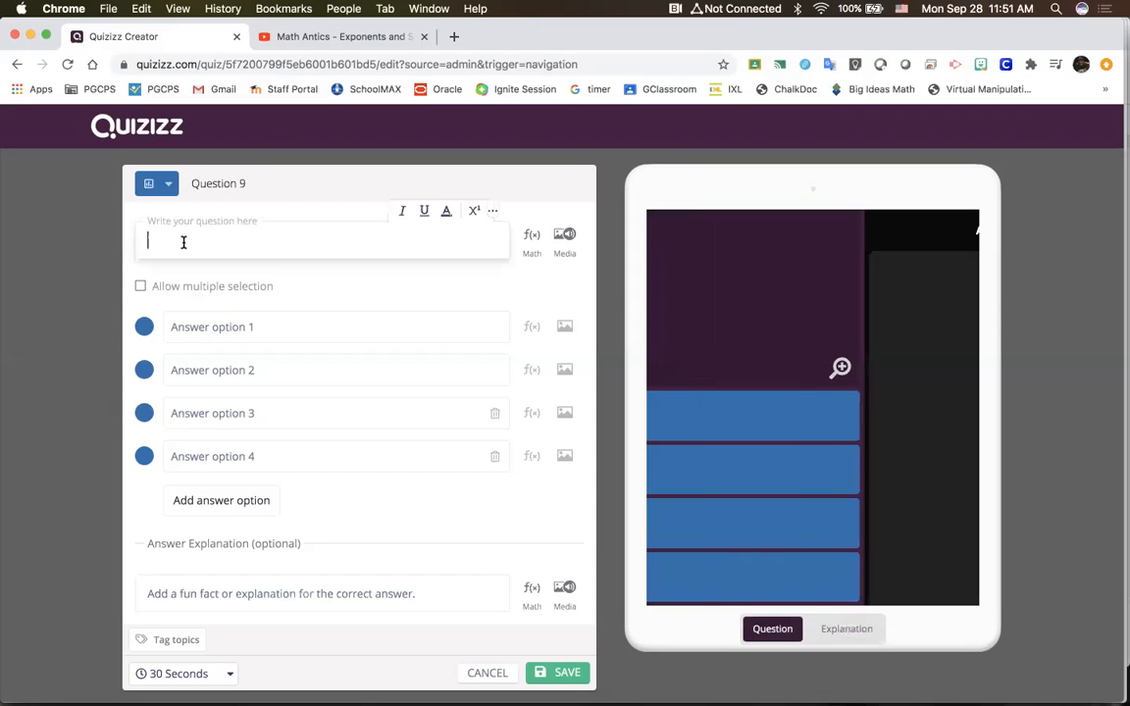
pyautogui.write('Wha')
pyautogui.press('BackSpace')
pyautogui.press('BackSpace')
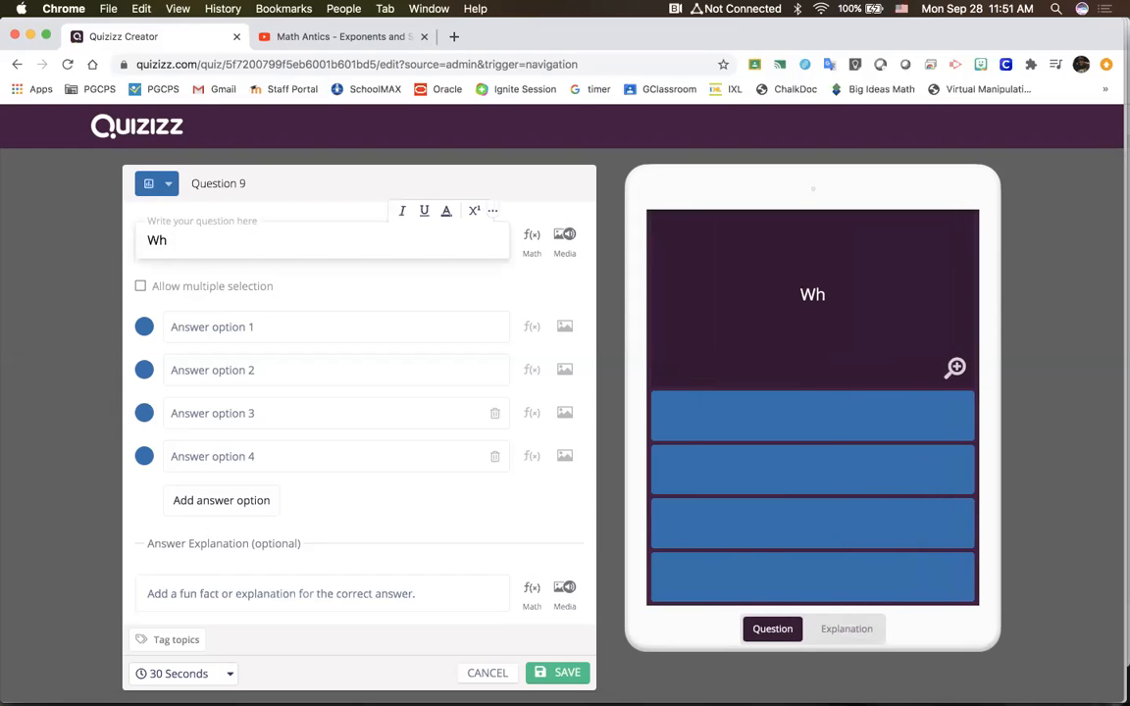
pyautogui.write('a')
pyautogui.press('BackSpace')
pyautogui.press('BackSpace')
pyautogui.write('How do you feek')
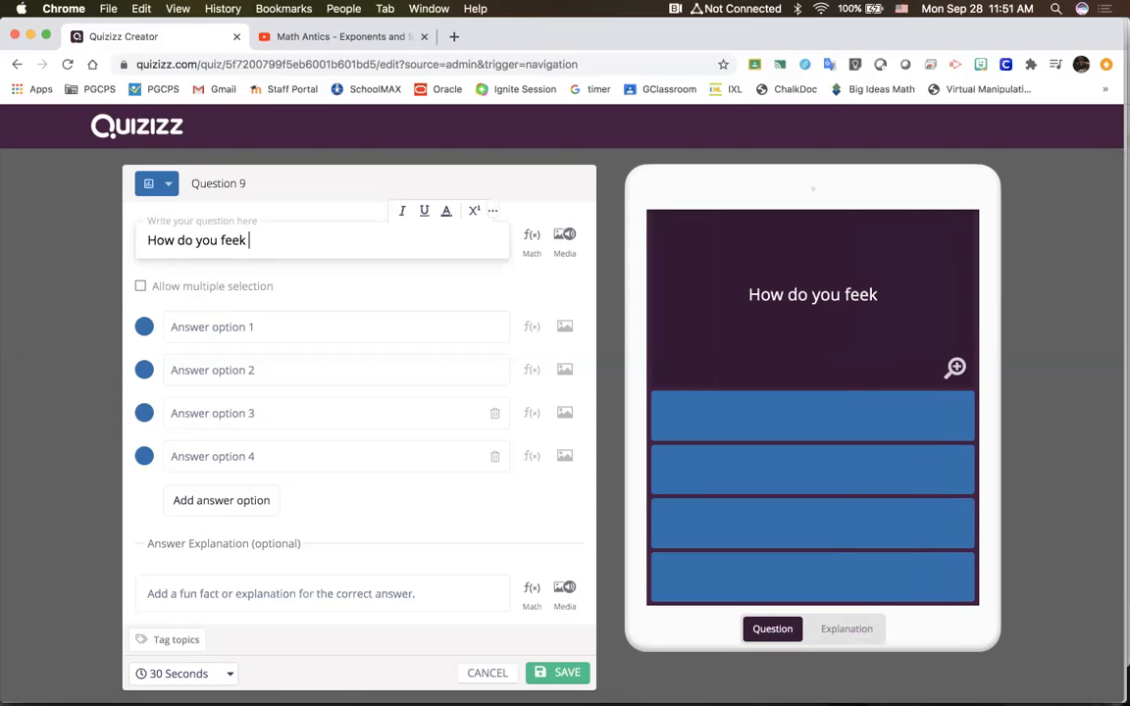
pyautogui.press('BackSpace')
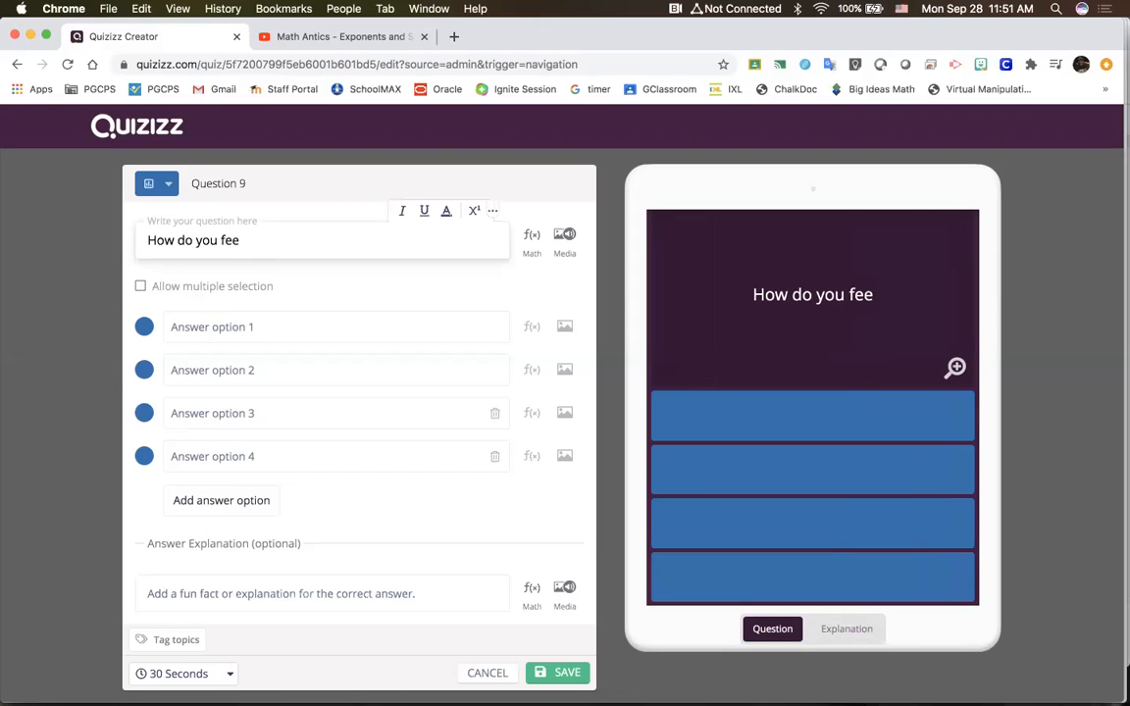
pyautogui.write('l after this')
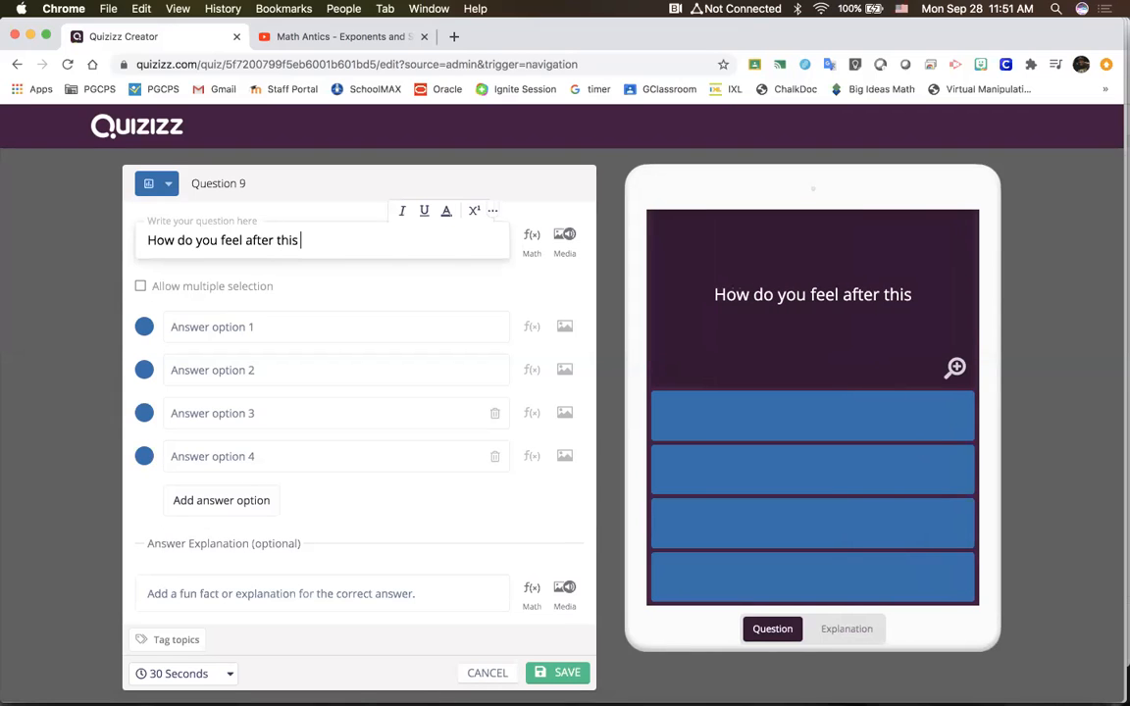
pyautogui.write('training')
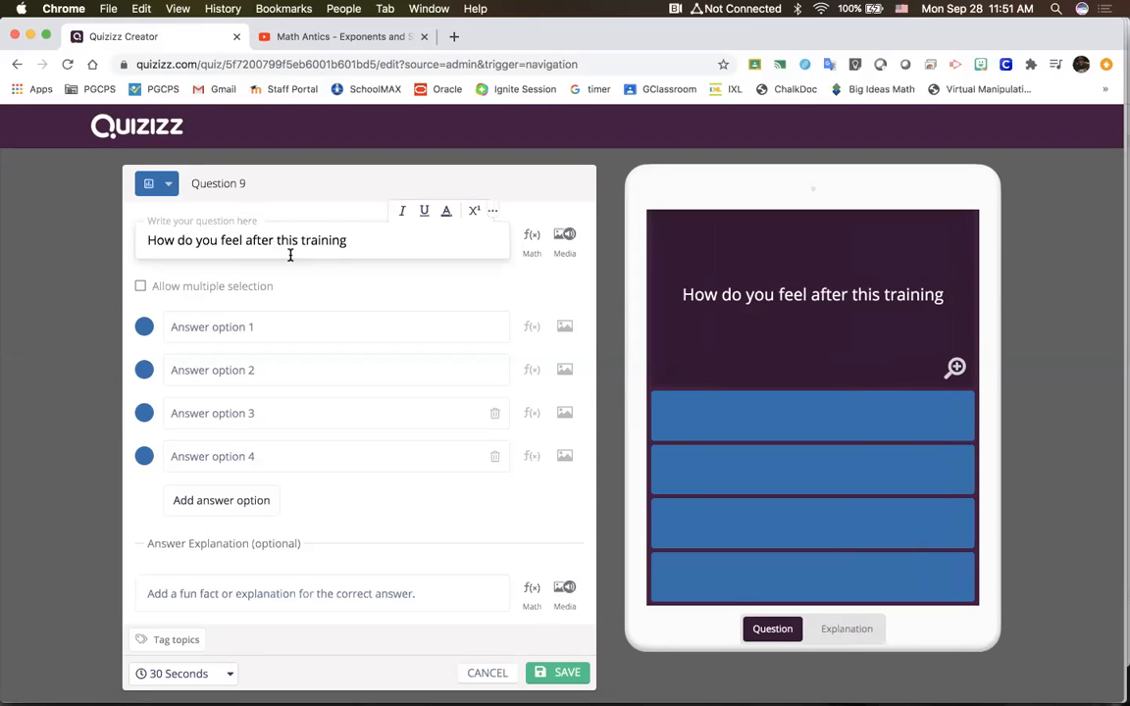
pyautogui.write('.')
# Fill in the poll's first two answer options as Motivated and Overwhelmed
pyautogui.click(269, 326)
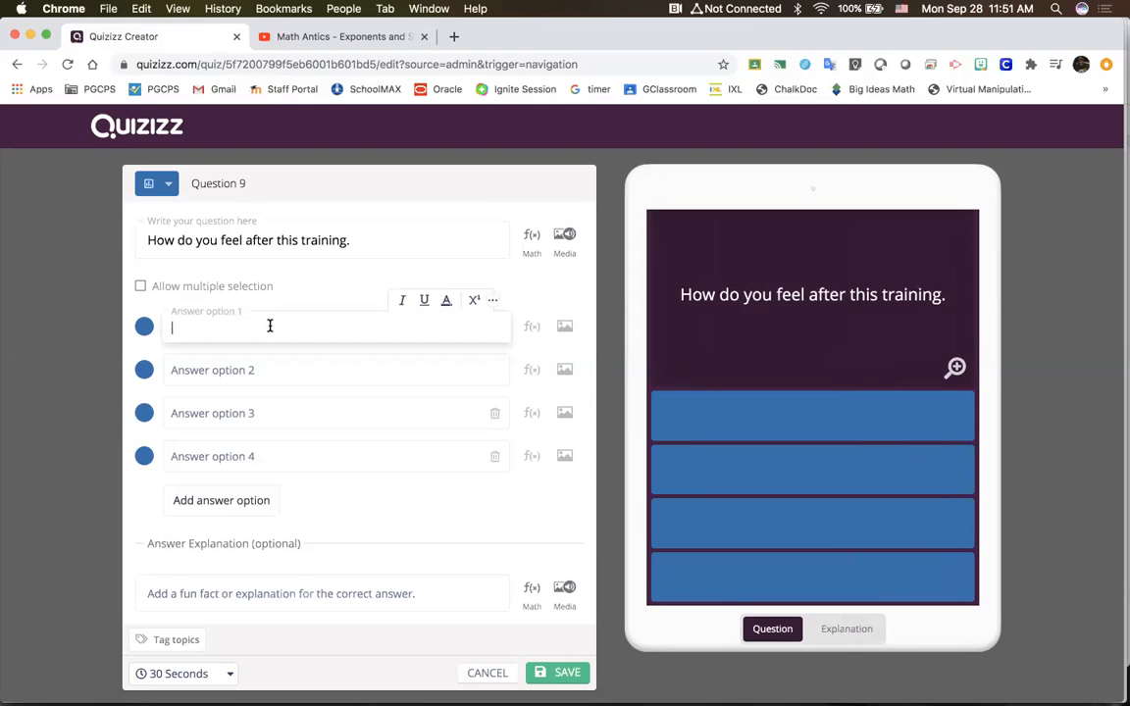
pyautogui.write('Motivated')
pyautogui.click(260, 359)
pyautogui.write('Overwheldm')
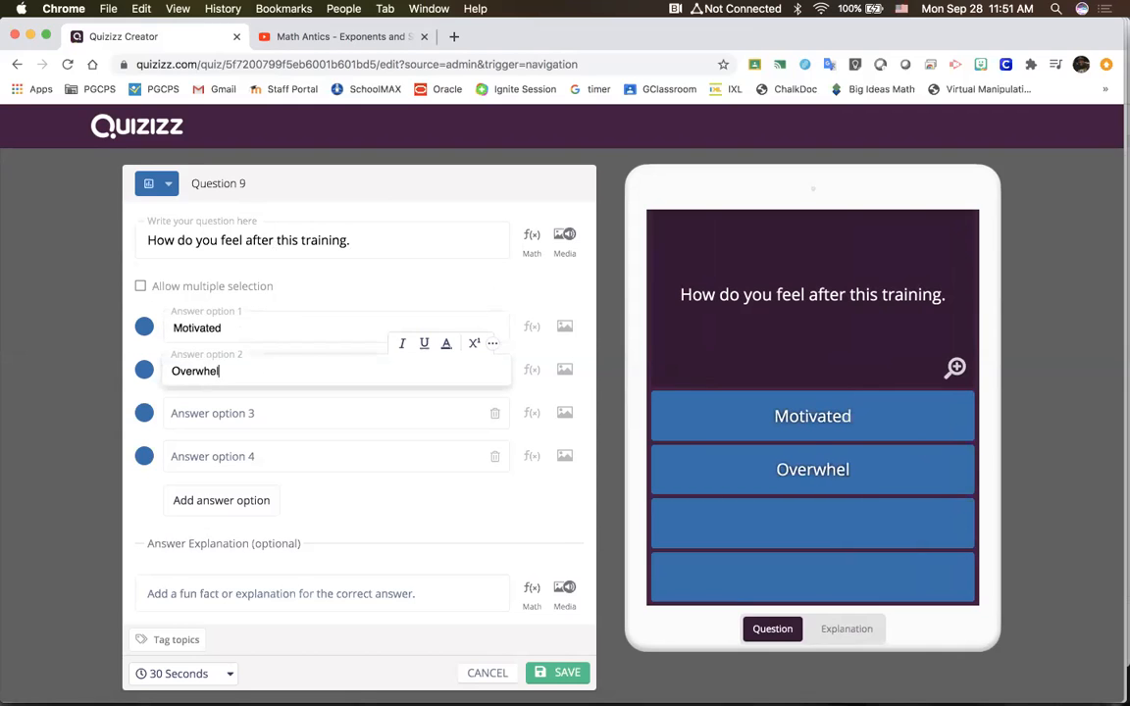
pyautogui.press('BackSpace')
pyautogui.press('BackSpace')
pyautogui.write('md')
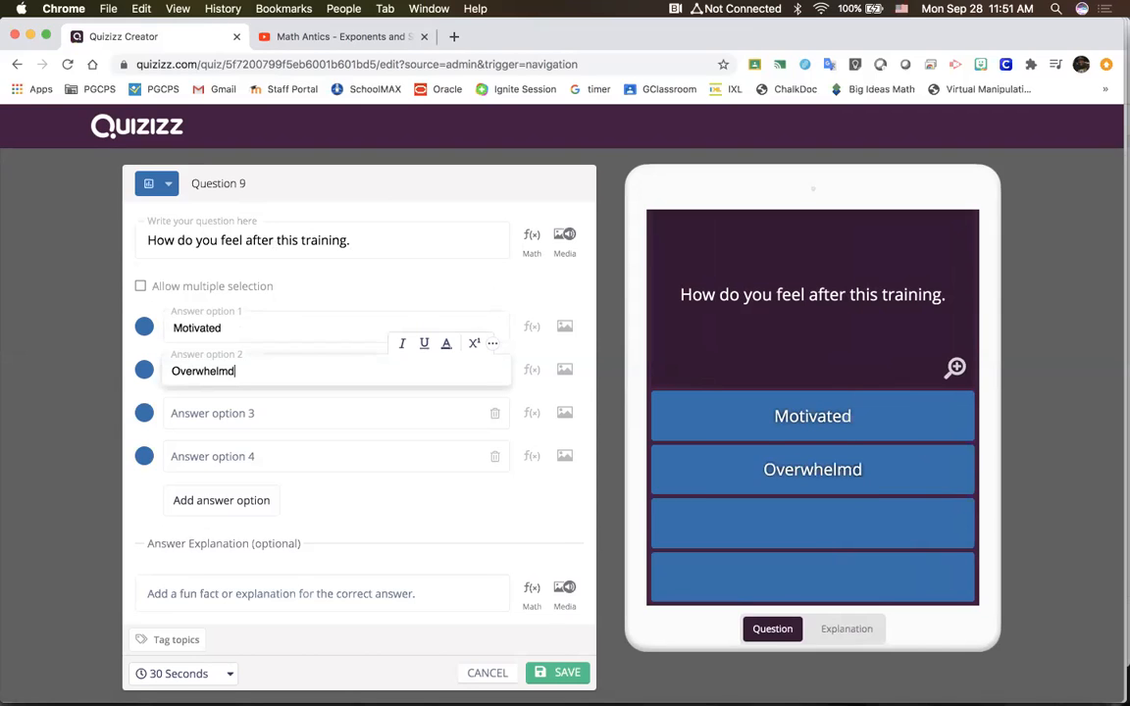
pyautogui.press('BackSpace')
pyautogui.write('ed')
# Fill in the poll's third and fourth answer options as Happy and Encouraged
pyautogui.click(257, 399)
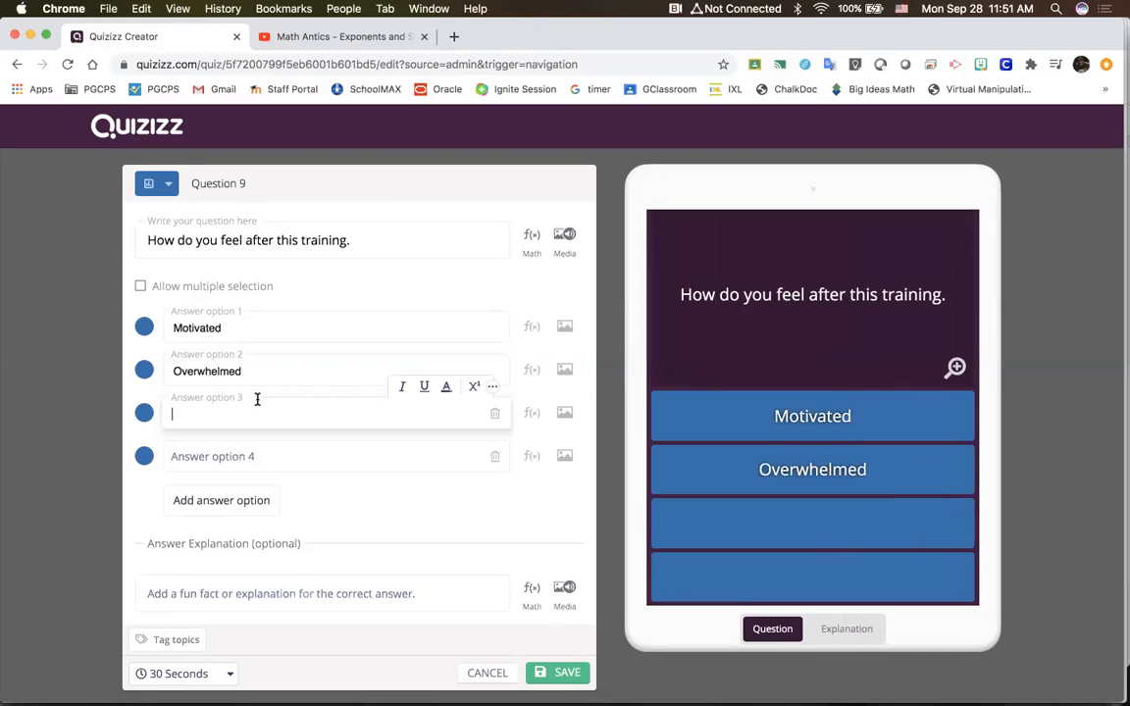
pyautogui.write('Hpa')
pyautogui.press('BackSpace')
pyautogui.press('BackSpace')
pyautogui.write('appy')
pyautogui.click(228, 456)
pyautogui.write('En')
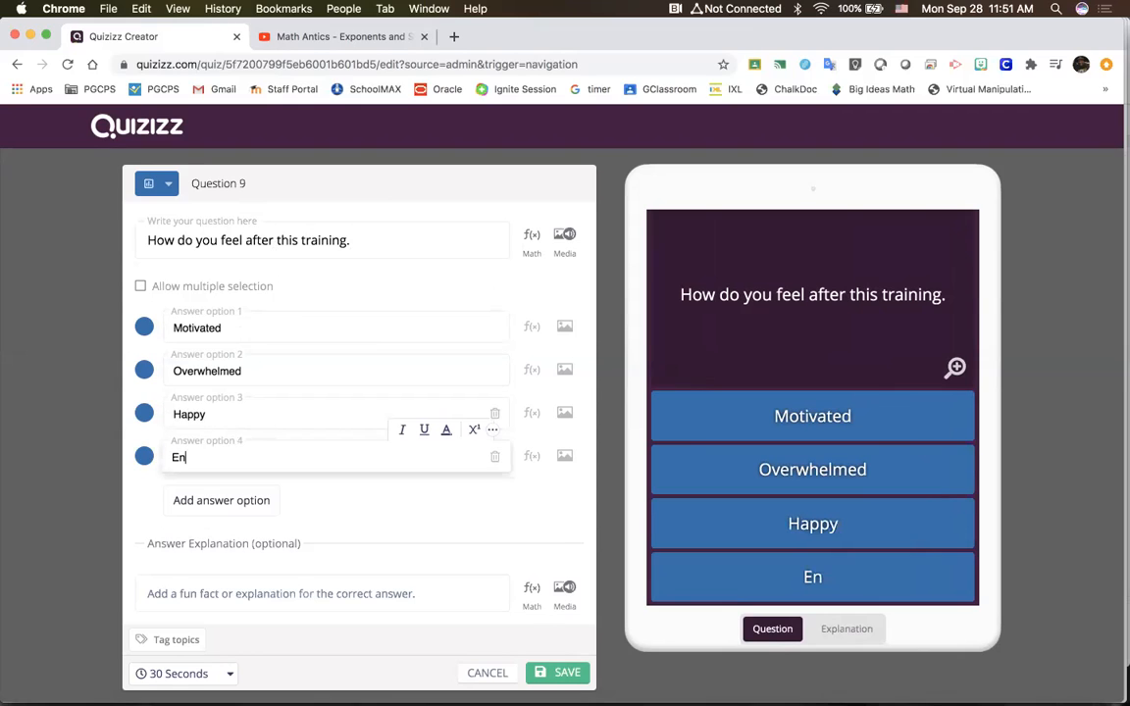
pyautogui.write('couraged')
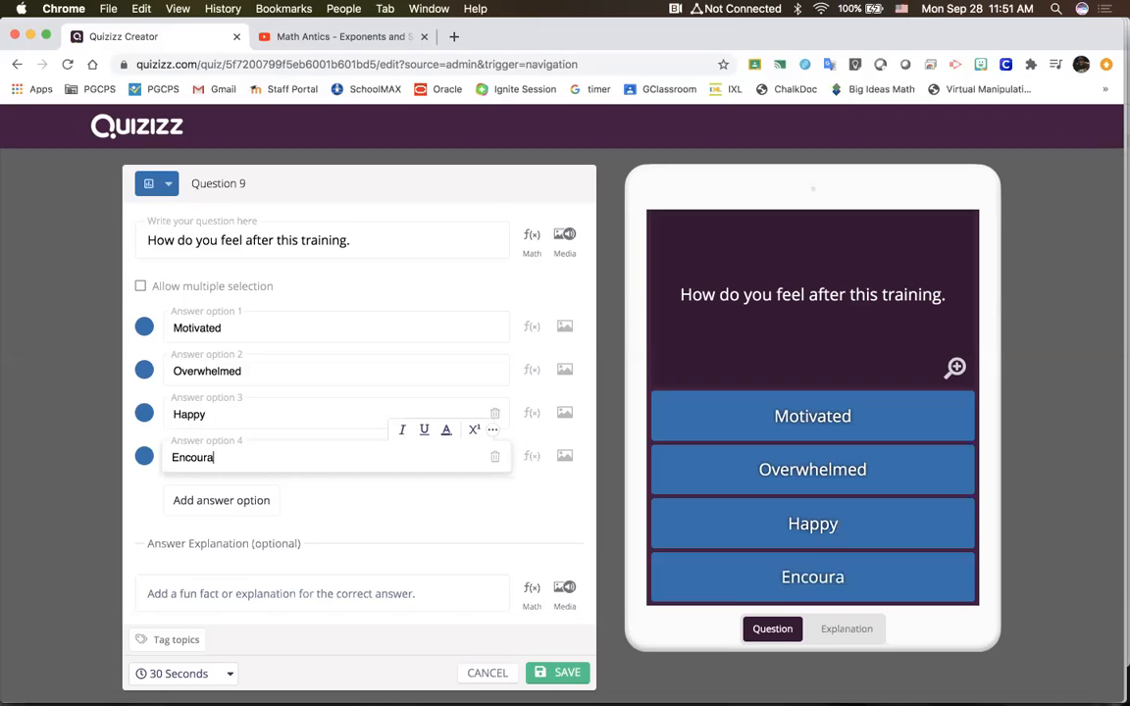
# Add a fifth answer option to the poll with the text Worried
pyautogui.click(222, 500)
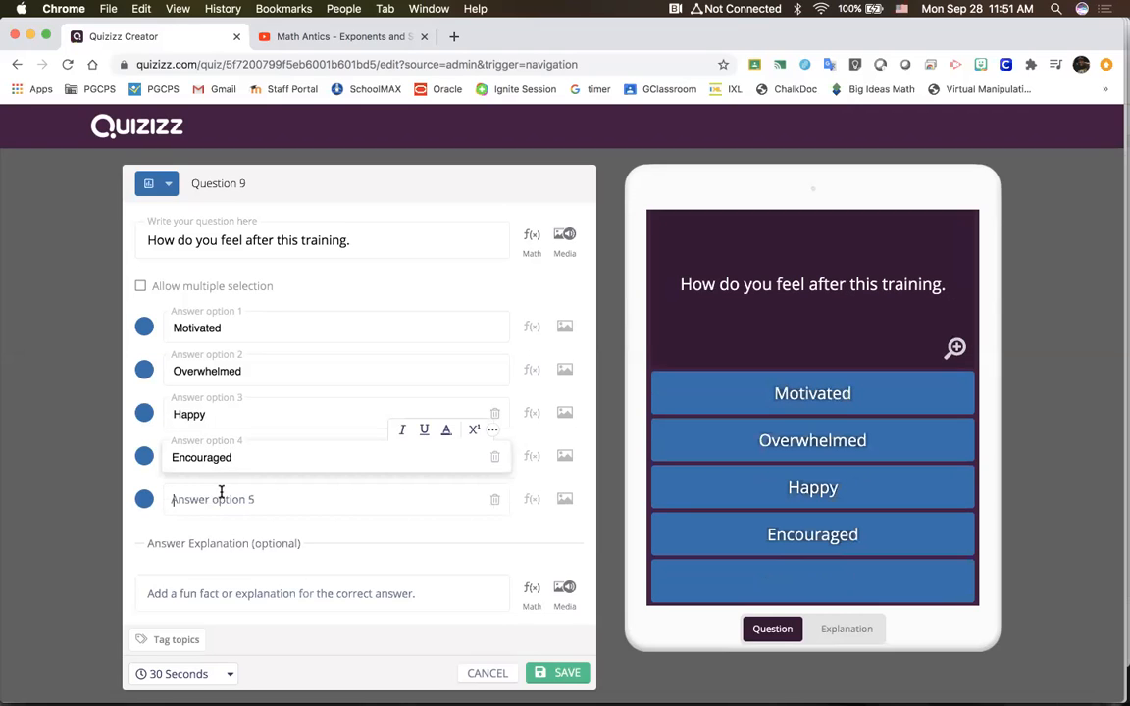
pyautogui.click(222, 497)
pyautogui.write('Worrie')
pyautogui.press('BackSpace')
pyautogui.write('ied')
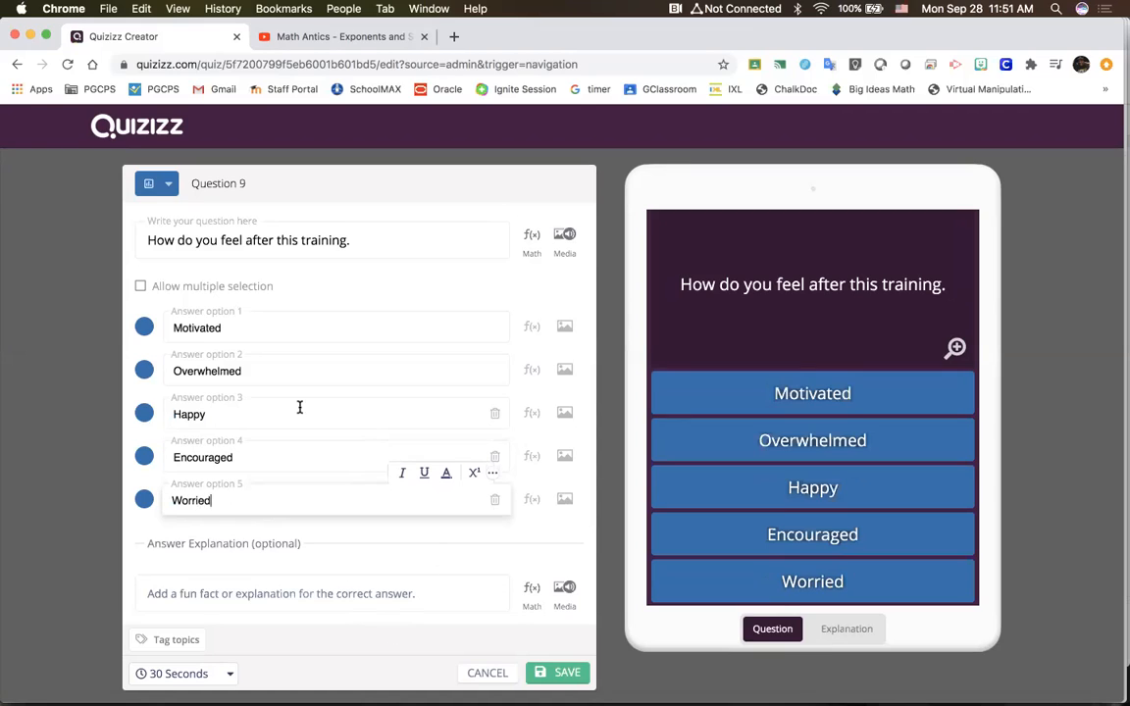
# Allow multiple selection for the poll's answers, comparing the preview with the setting on and off
pyautogui.click(142, 287)
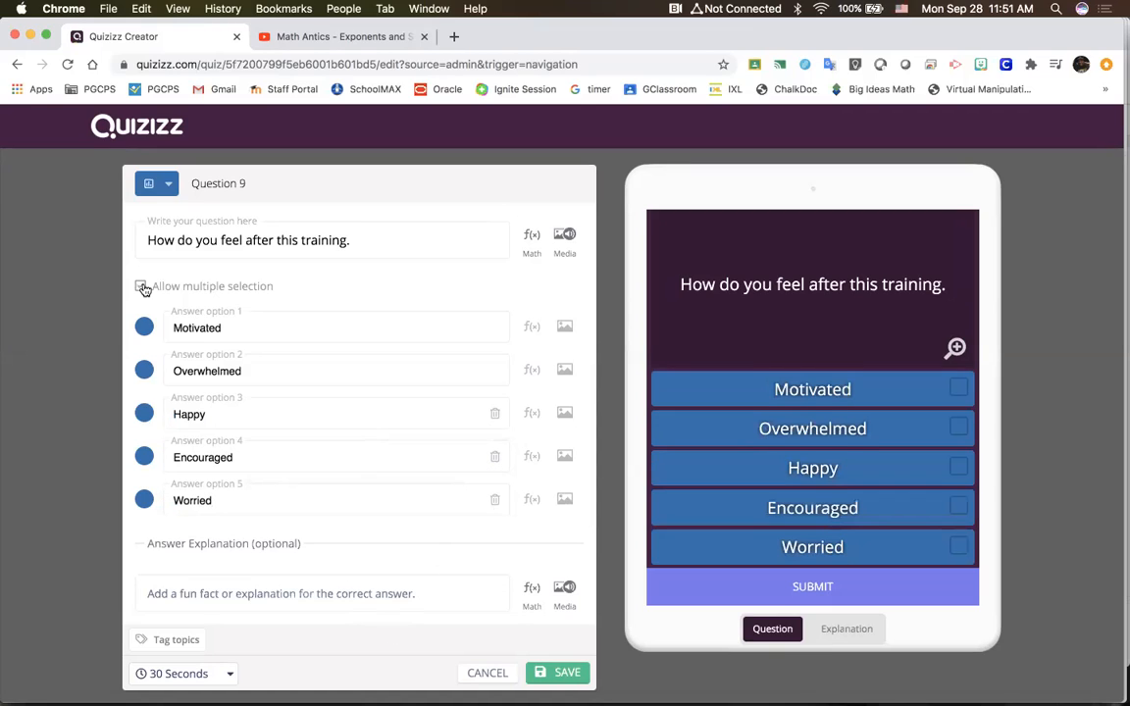
pyautogui.click(142, 288)
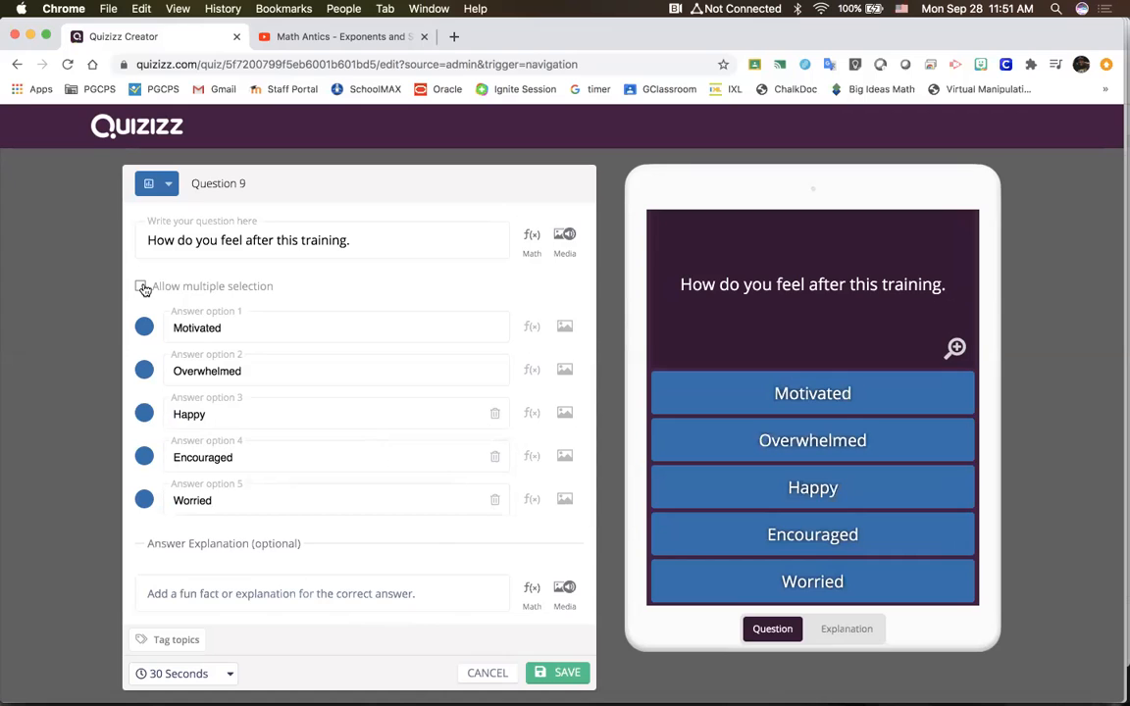
pyautogui.click(143, 288)
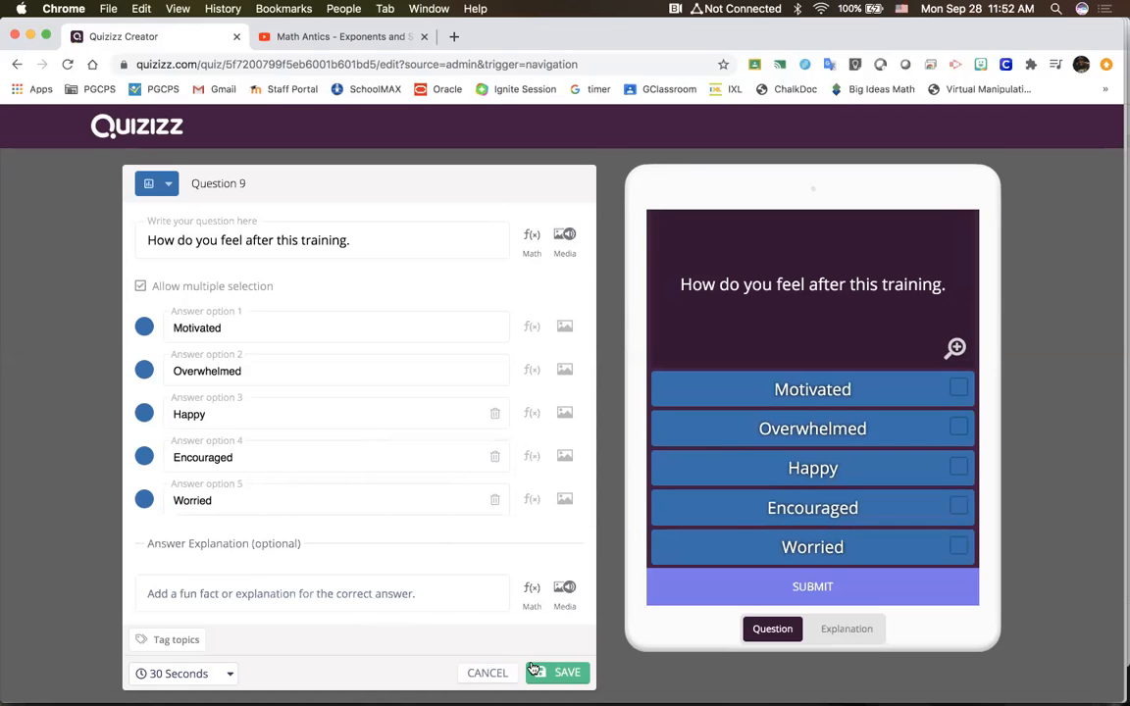
# Save the poll question about how participants feel after the training
pyautogui.click(535, 670)
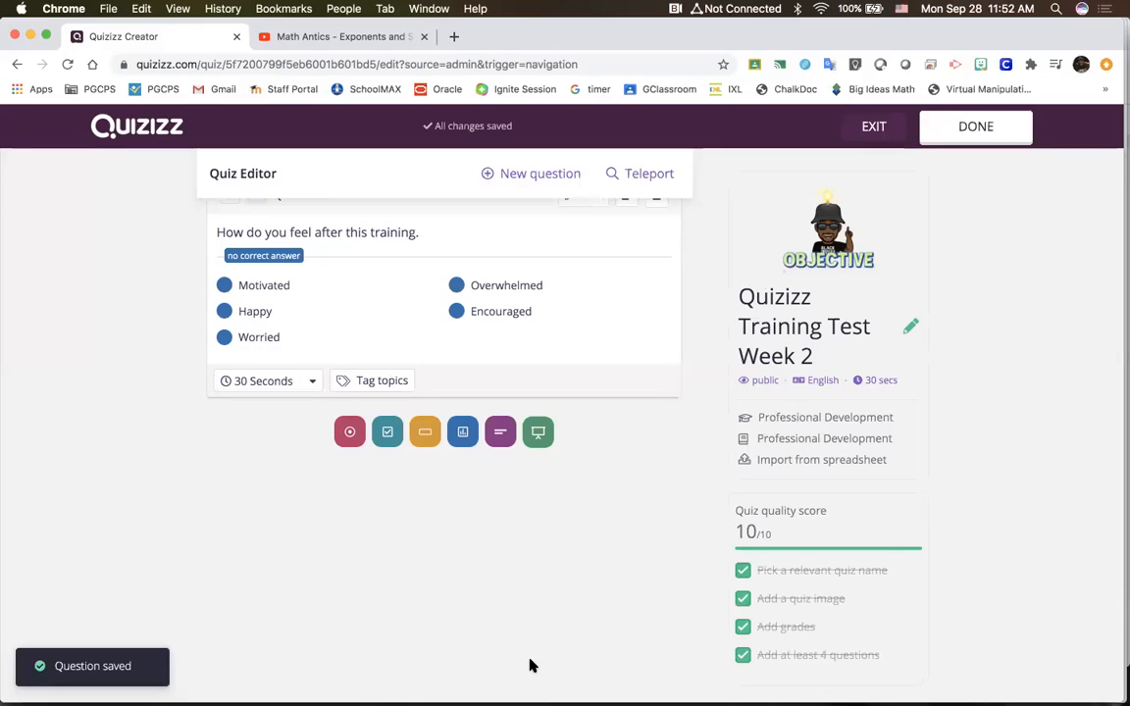
pyautogui.scroll(1, 465, 343)
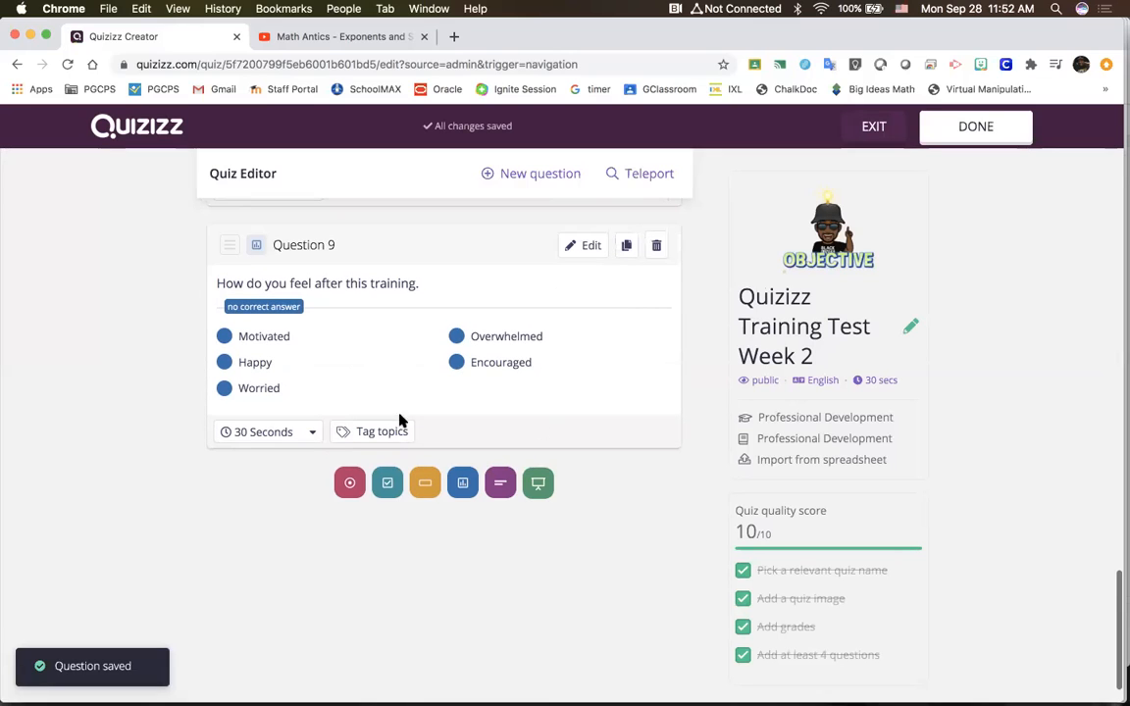
# Review the quiz's questions, their answer choices, time limits and topic tags, and the available question types
pyautogui.scroll(15, 426, 368)
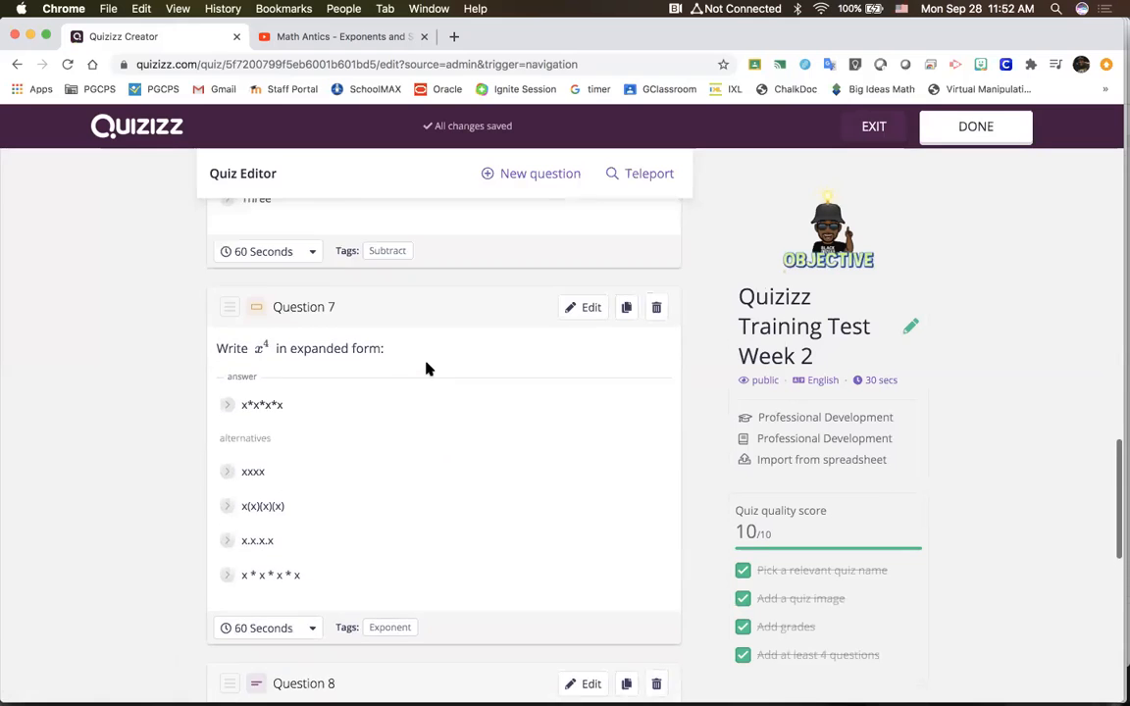
pyautogui.scroll(2, 427, 368)
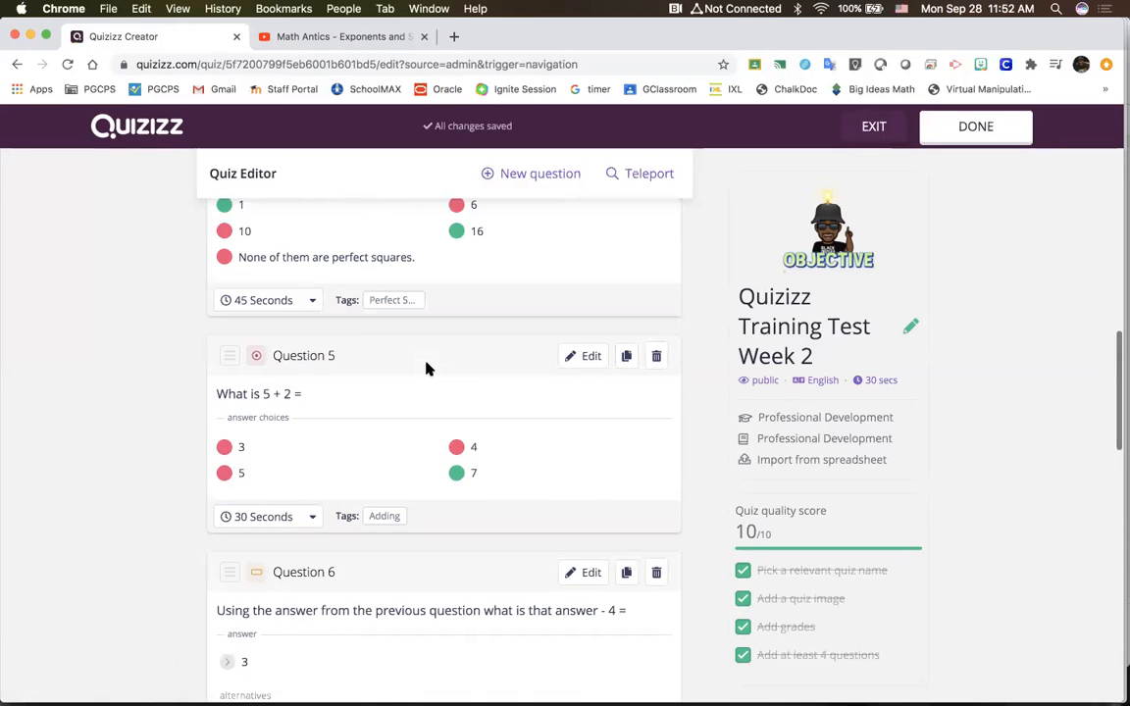
pyautogui.scroll(5, 427, 368)
pyautogui.scroll(10, 427, 368)
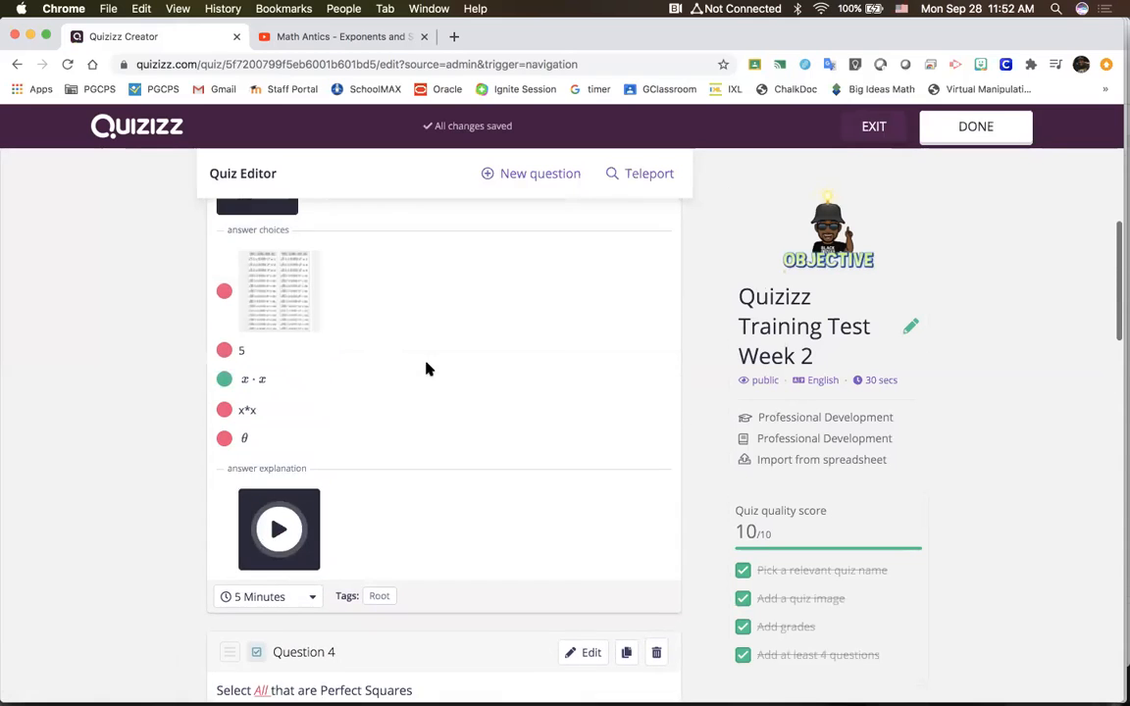
pyautogui.scroll(-15, 427, 369)
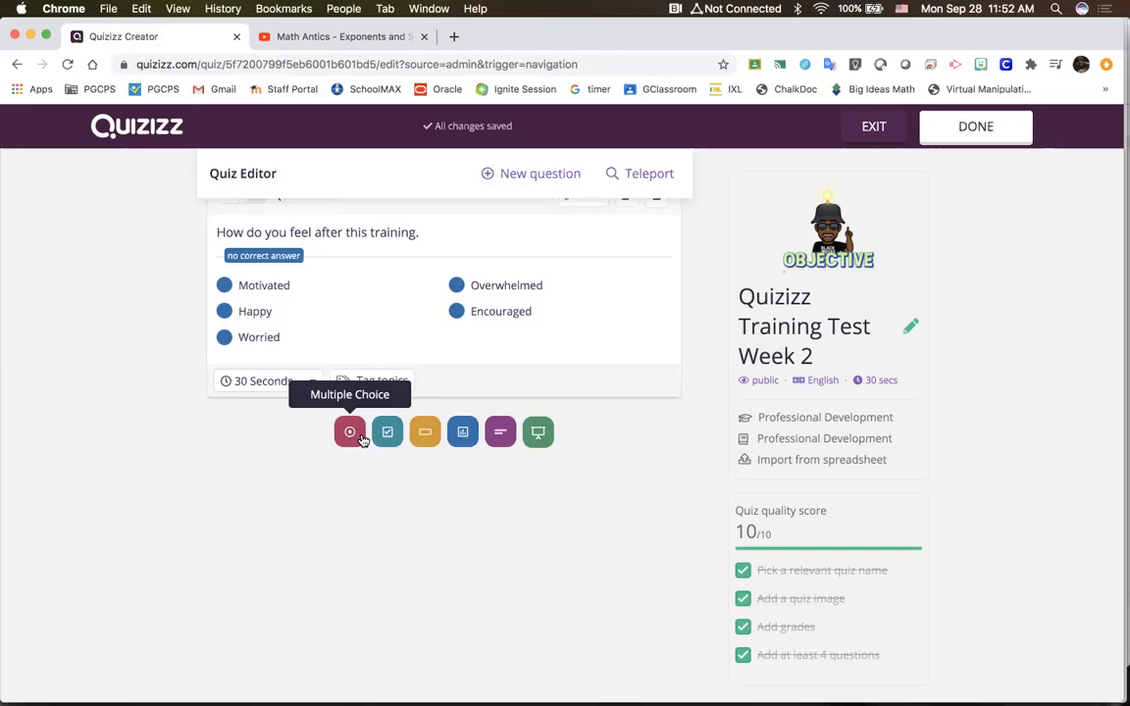
pyautogui.scroll(5, 361, 440)
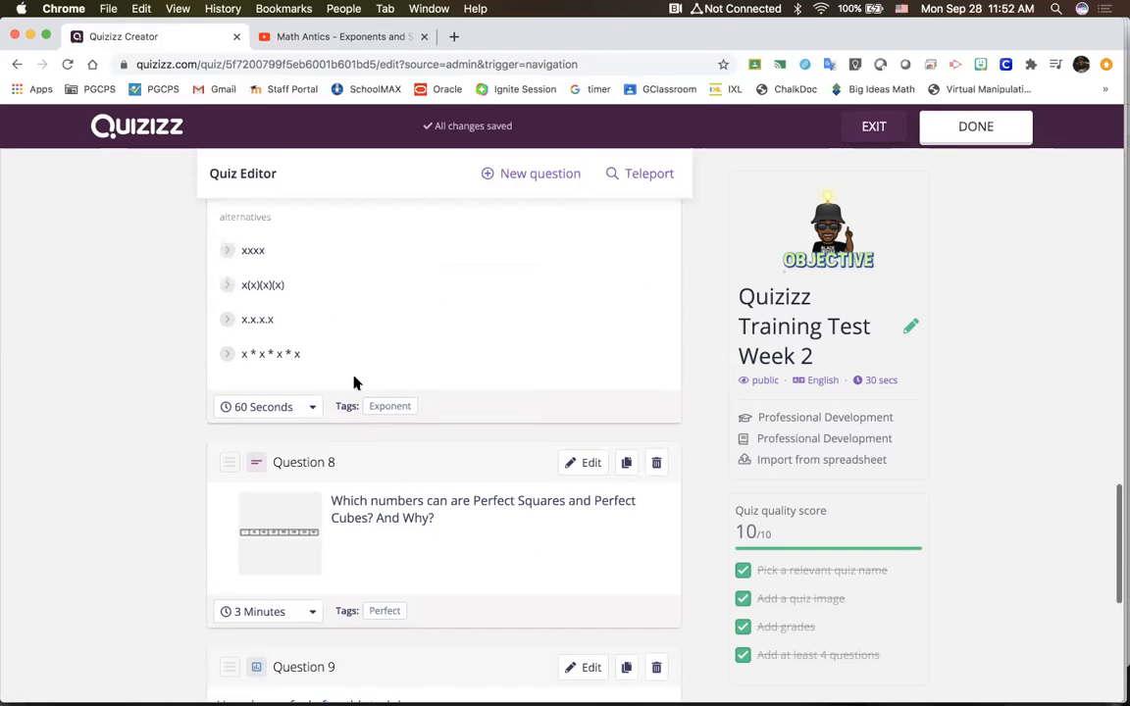
pyautogui.scroll(6, 355, 383)
pyautogui.scroll(3, 338, 280)
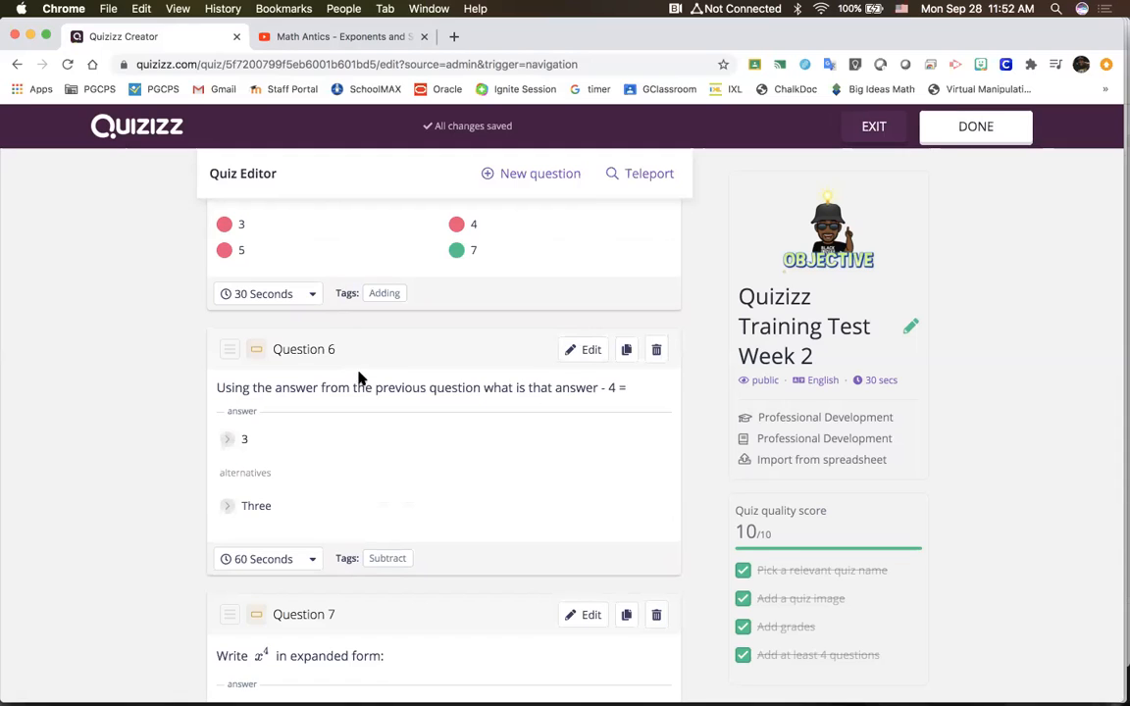
pyautogui.scroll(3, 370, 374)
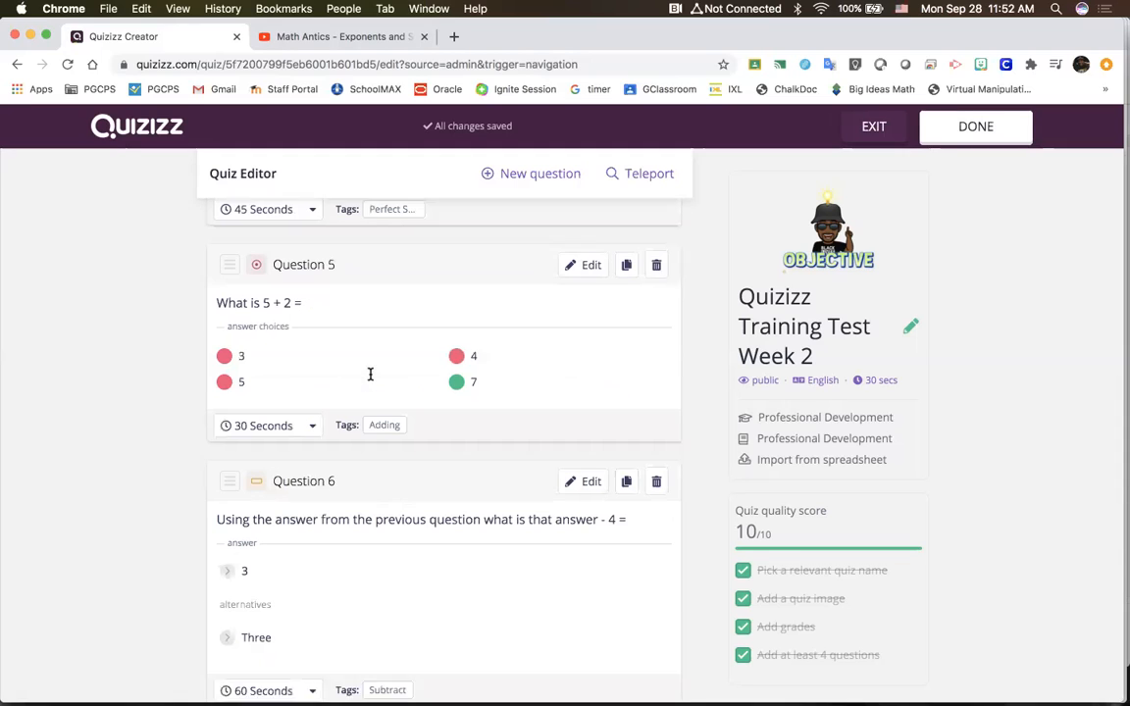
pyautogui.scroll(1, 370, 374)
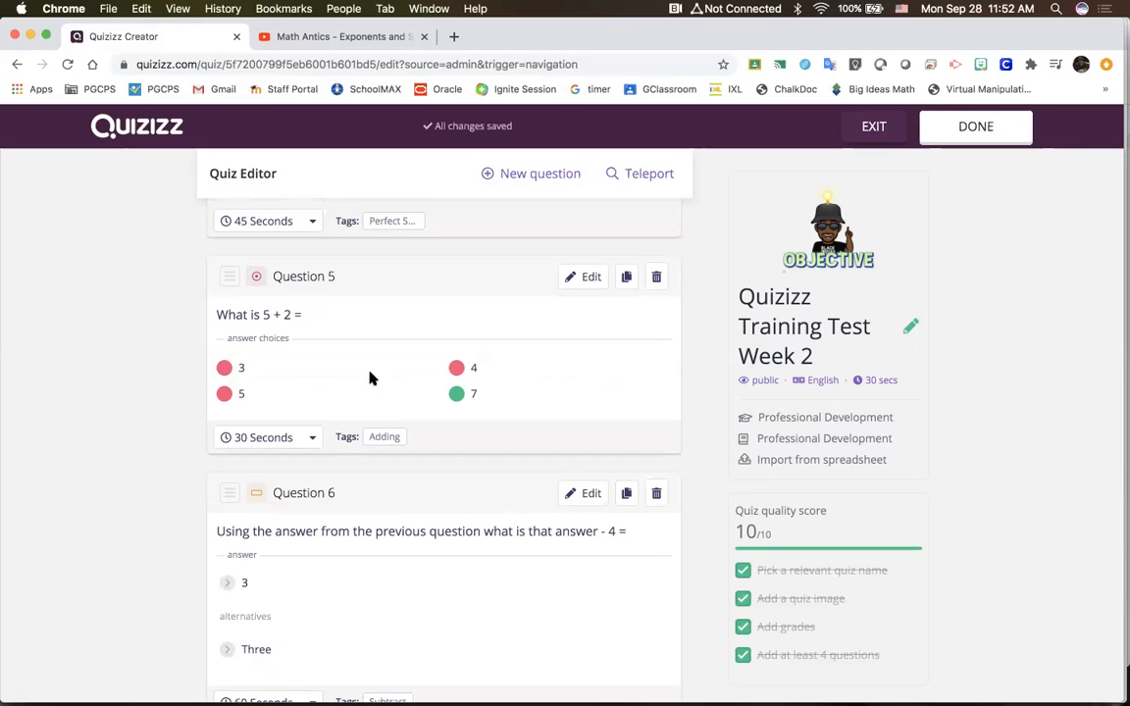
pyautogui.scroll(-3, 369, 378)
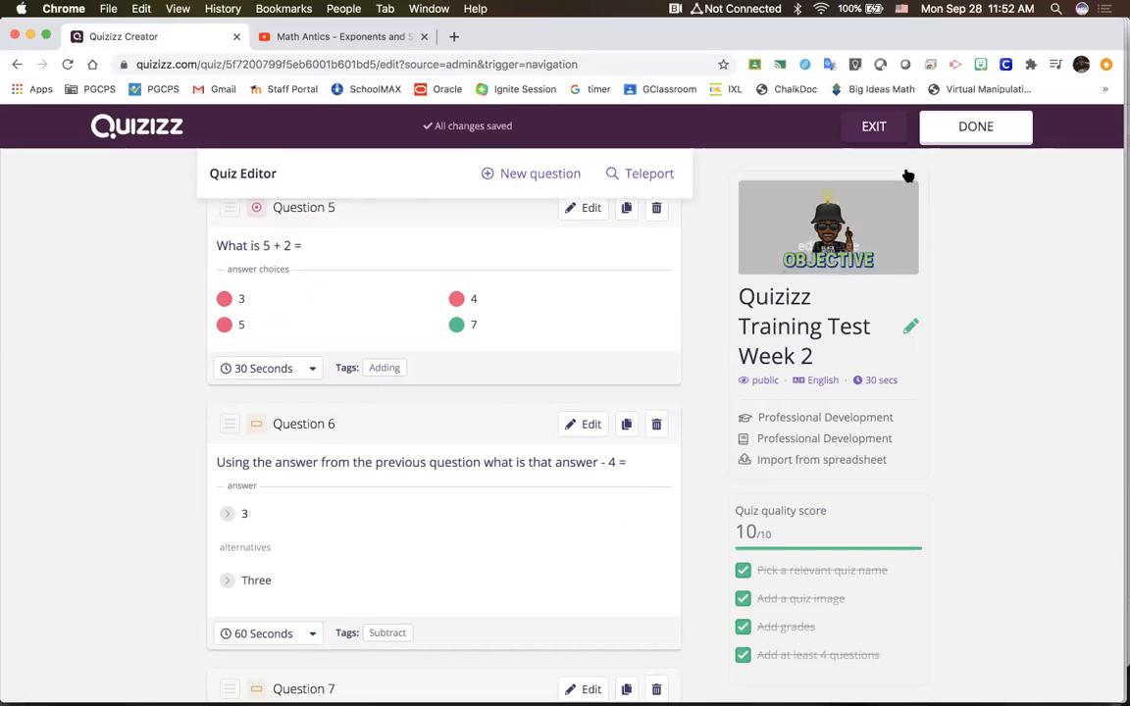
# Finish editing the quiz
pyautogui.click(957, 147)
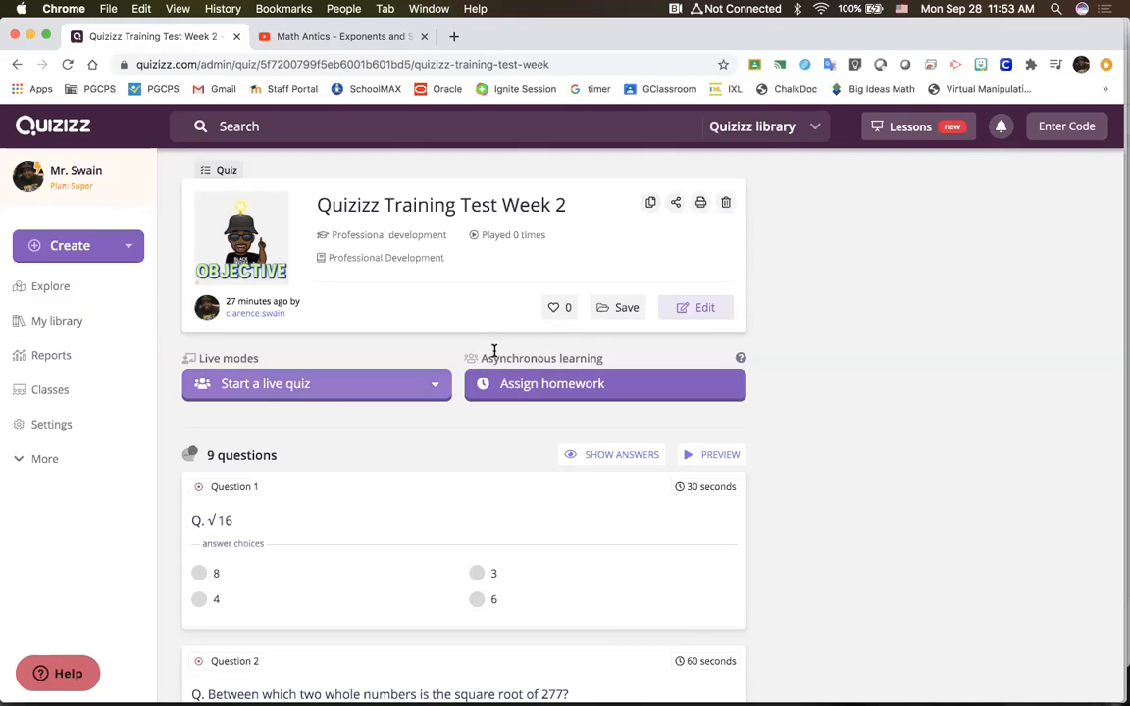
# Examine the collections the quiz can be saved to and the new-collection option, leaving without choosing one
pyautogui.click(613, 309)
pyautogui.scroll(-1, 521, 399)
pyautogui.scroll(1, 521, 398)
pyautogui.scroll(-1, 521, 398)
pyautogui.scroll(1, 521, 398)
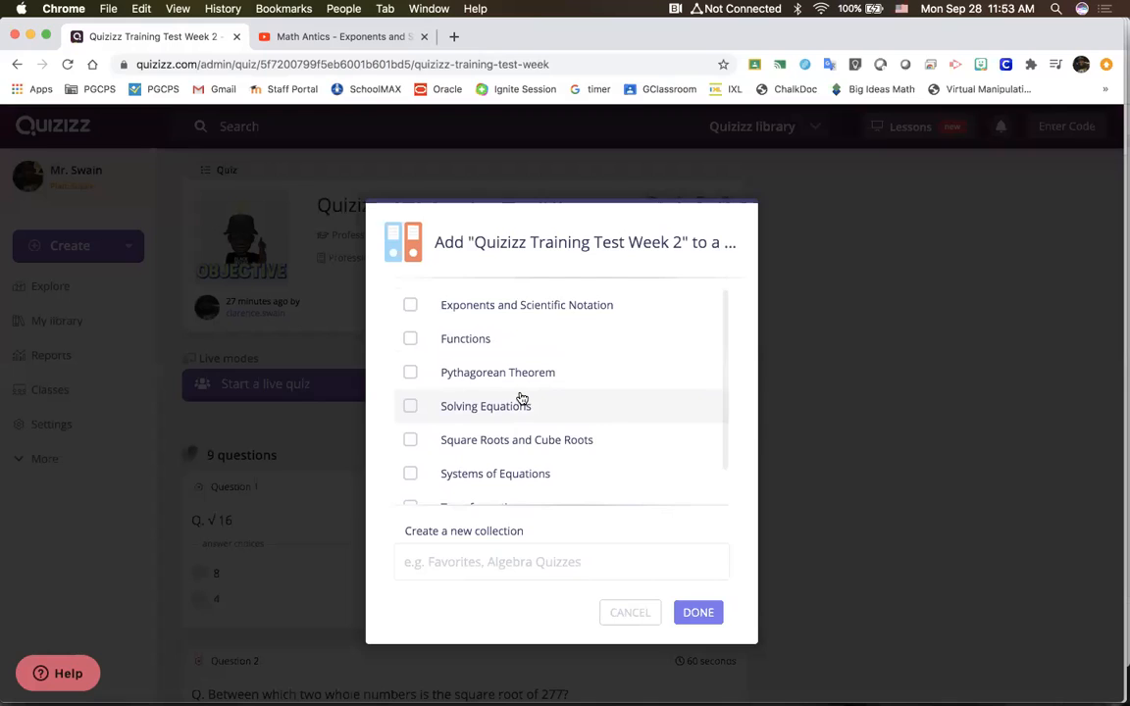
pyautogui.scroll(-1, 521, 398)
pyautogui.click(587, 565)
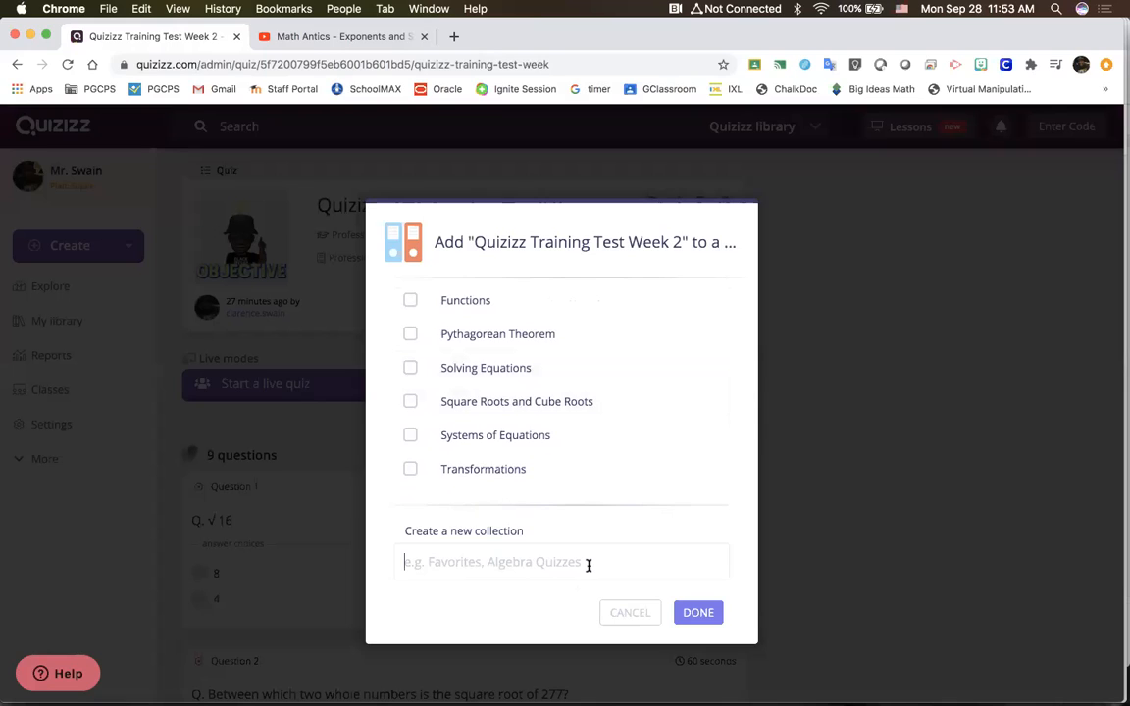
pyautogui.click(616, 618)
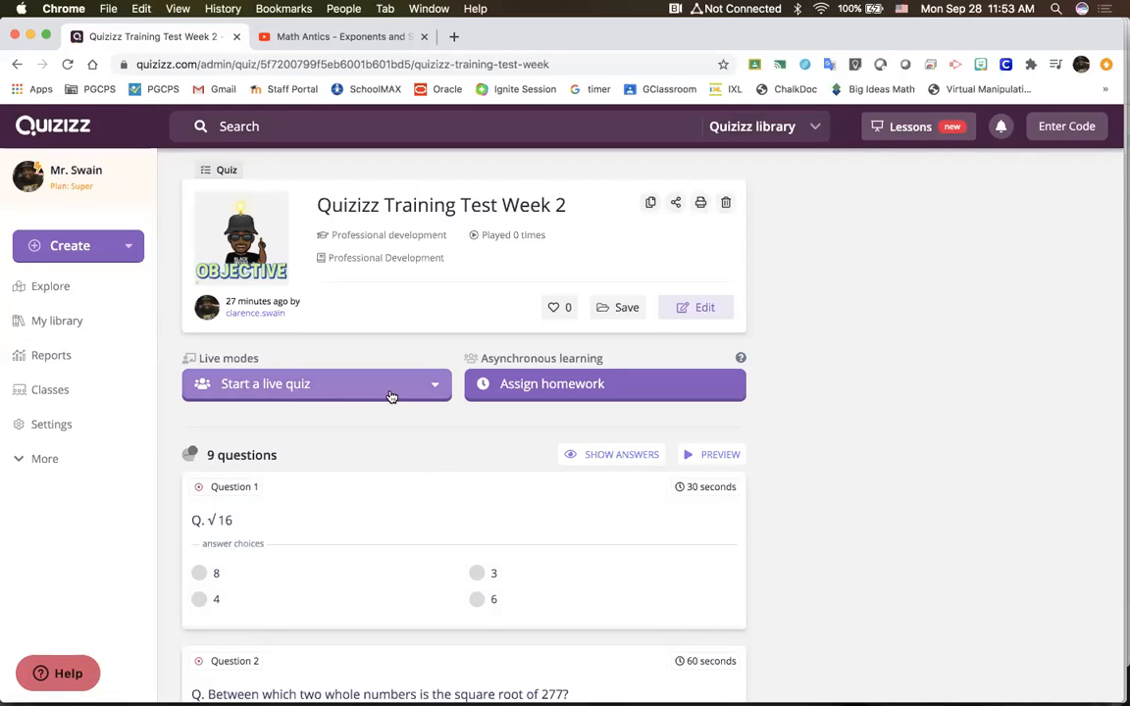
# Set up a live quiz session in the Classic mode, where students progress at their own pace
pyautogui.click(391, 395)
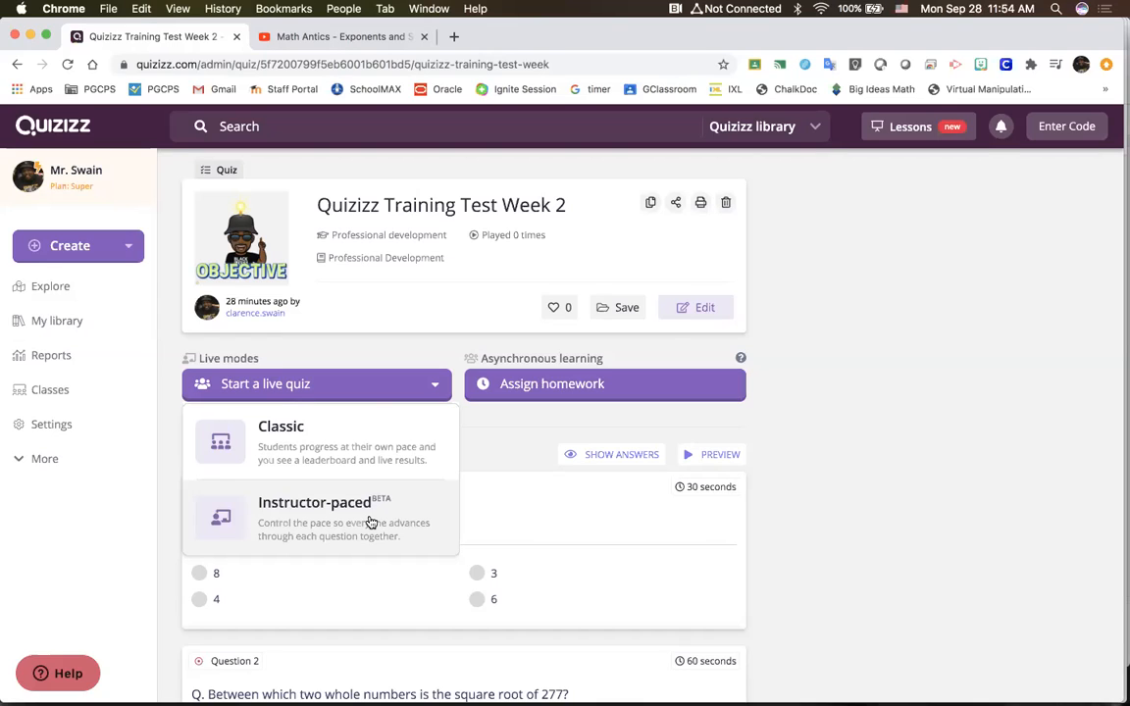
pyautogui.click(363, 453)
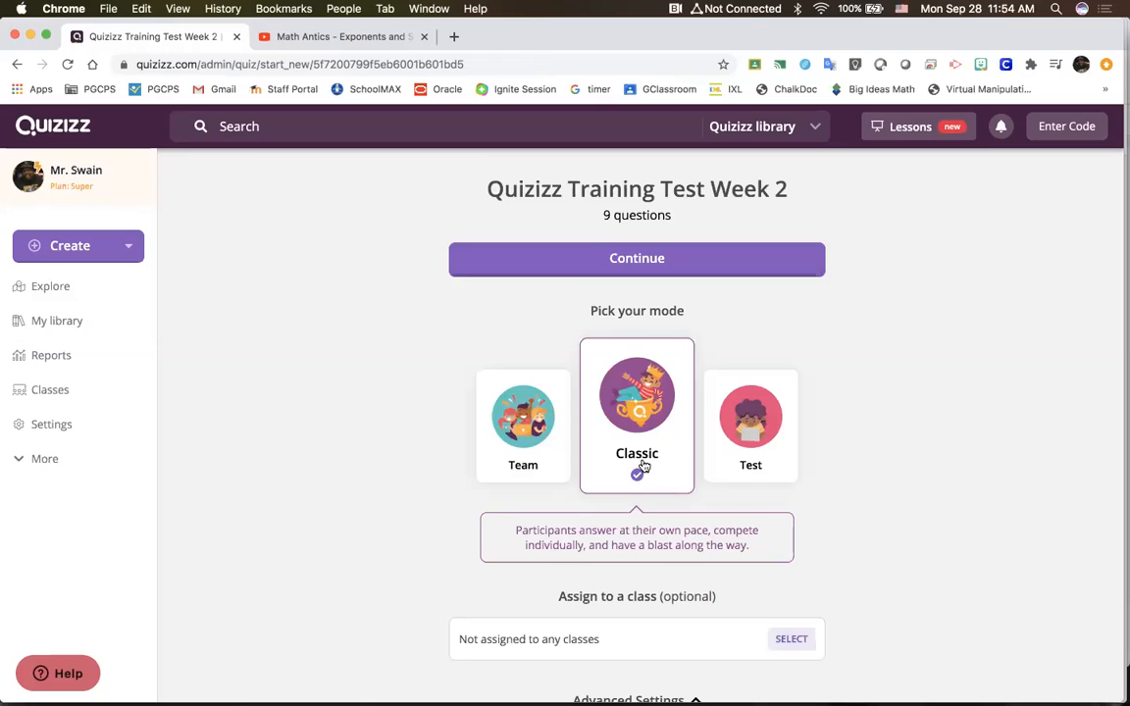
pyautogui.scroll(-2, 641, 466)
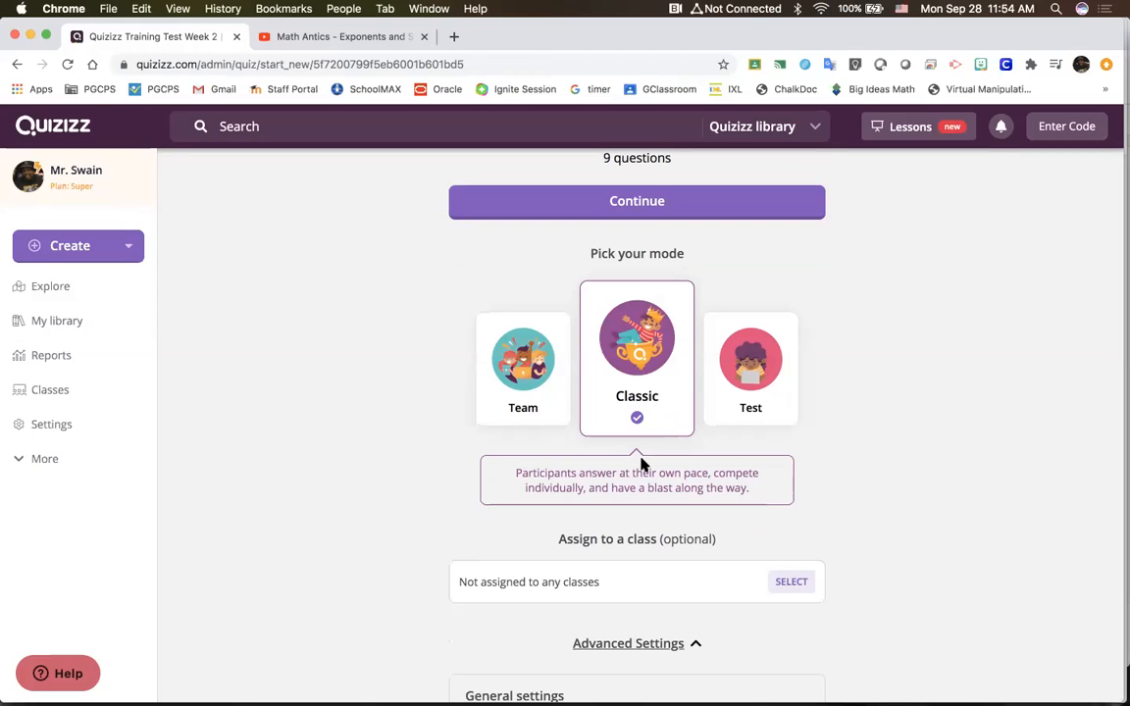
# Try the Team and Test game modes and return to Classic, leaving the class assignment dialog without choosing a class
pyautogui.click(514, 417)
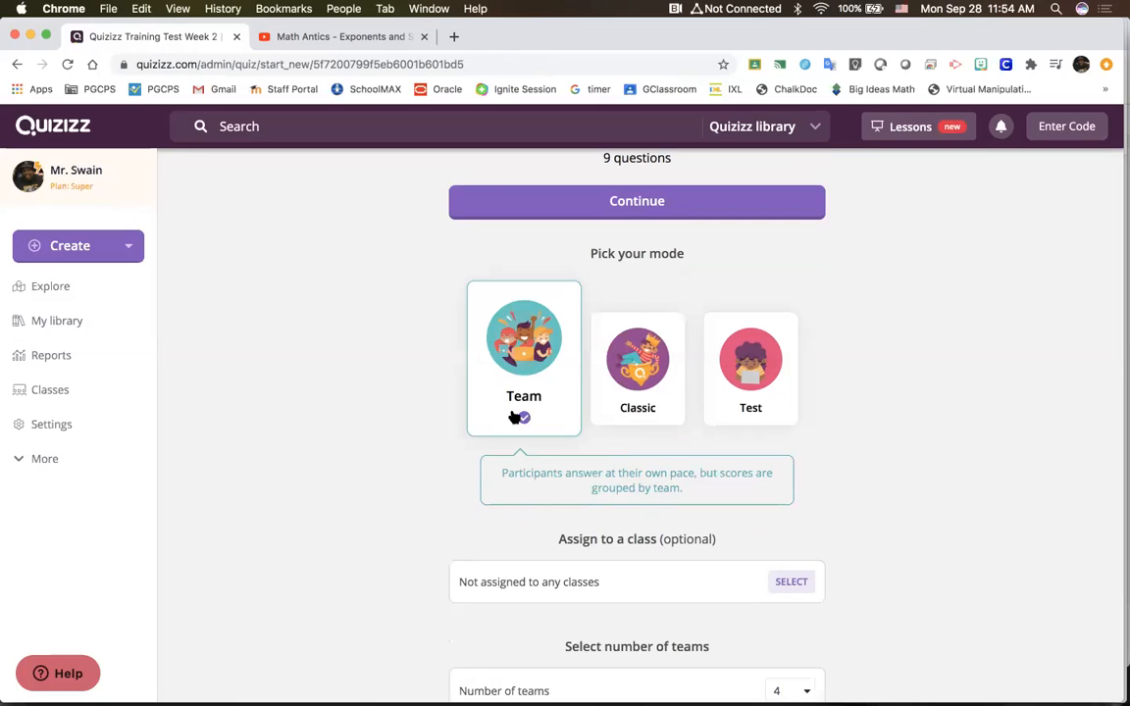
pyautogui.scroll(-2, 514, 417)
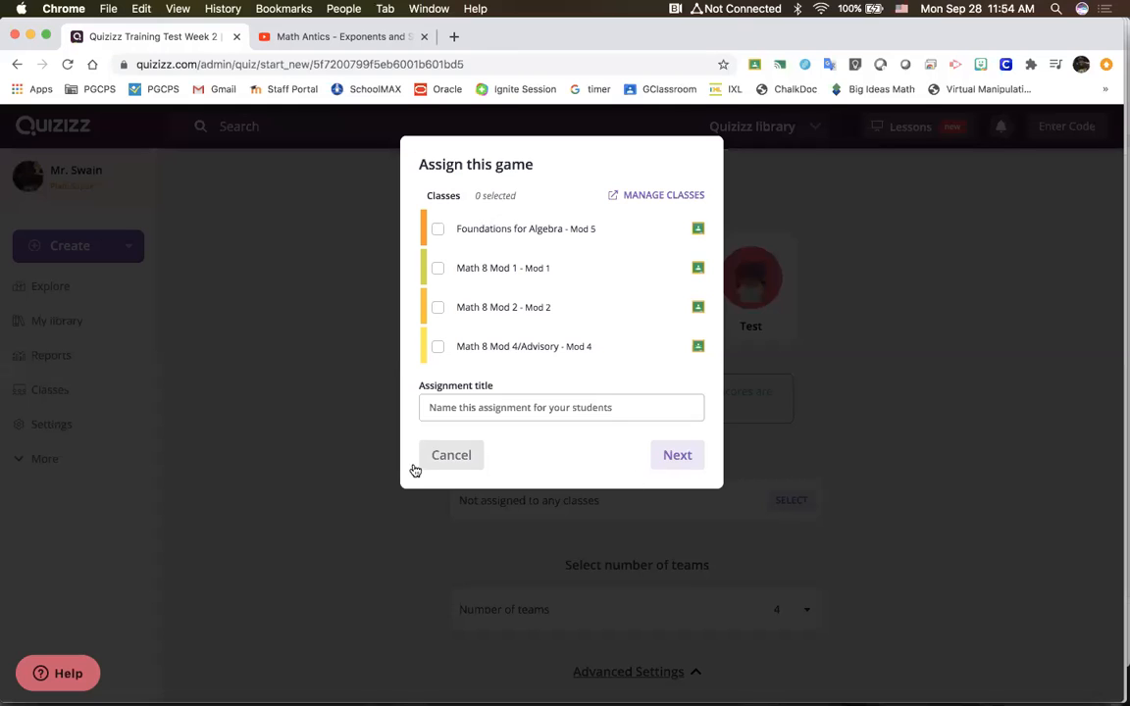
pyautogui.click(464, 465)
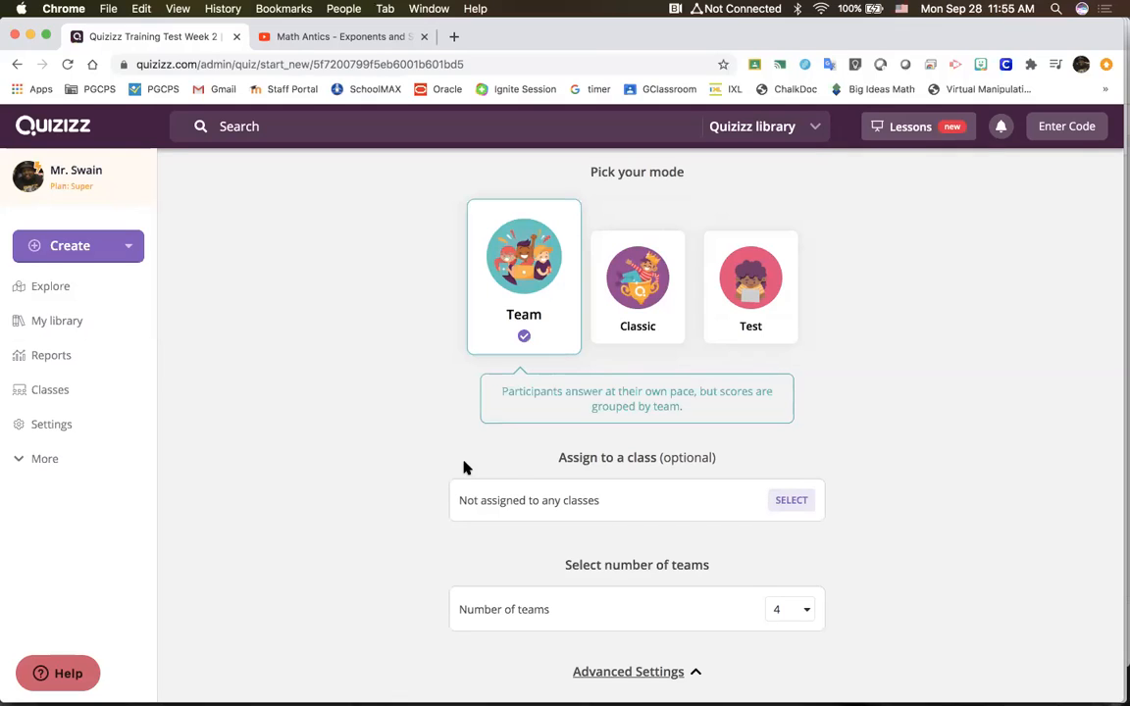
pyautogui.click(750, 294)
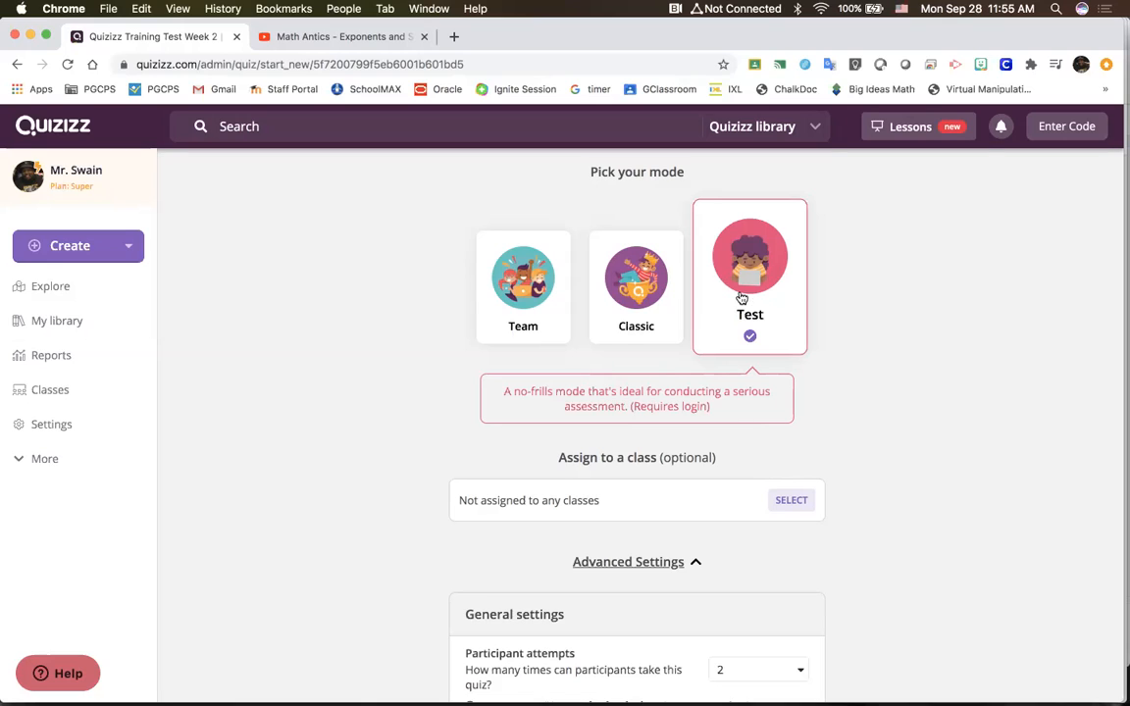
pyautogui.click(654, 313)
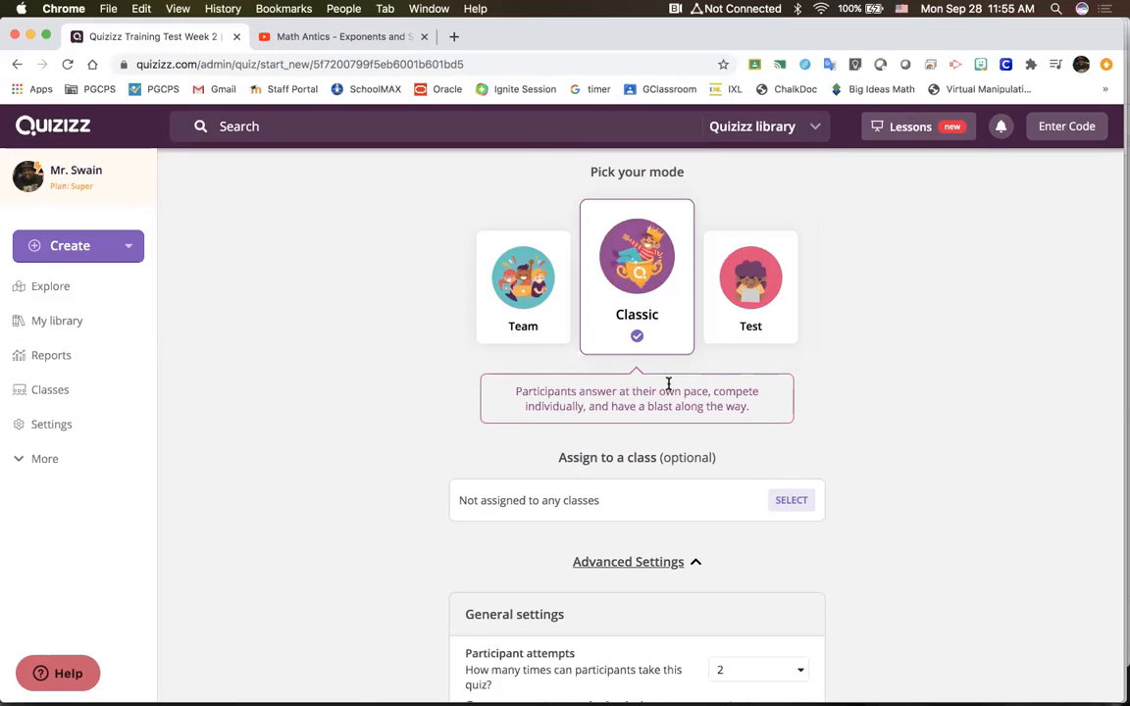
# Try assigning the game to the Math 8 Mod 1 and Math 8 Mod 2 classes with a description, and cancel
pyautogui.scroll(-3, 668, 384)
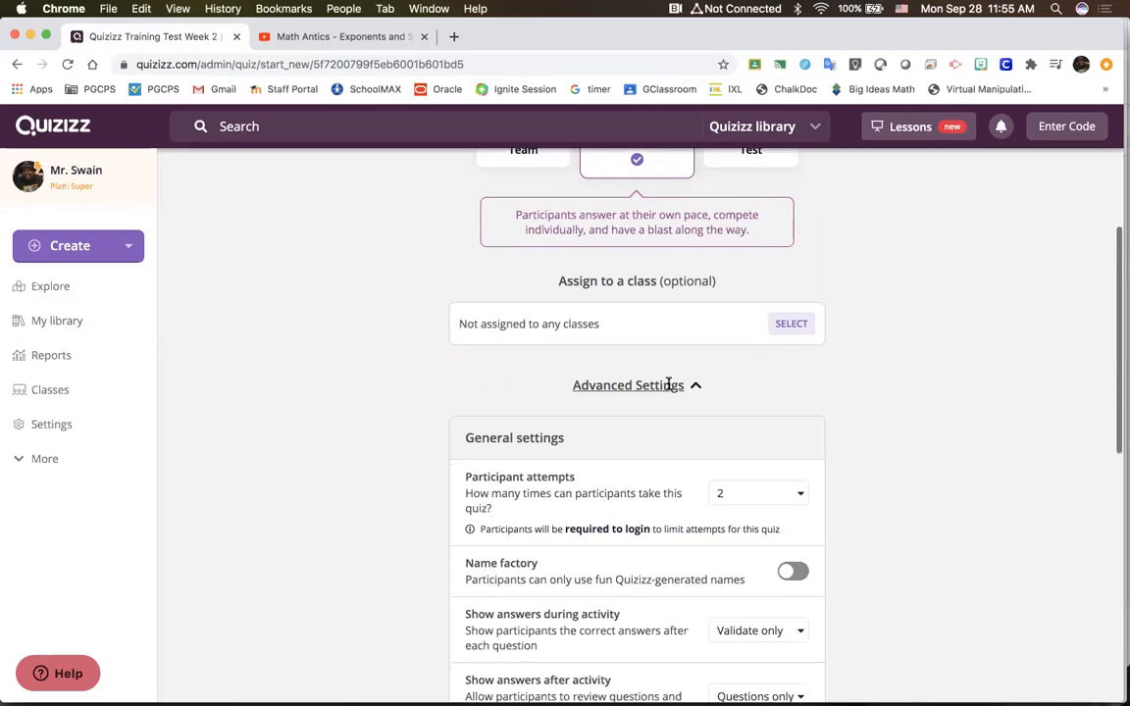
pyautogui.click(789, 327)
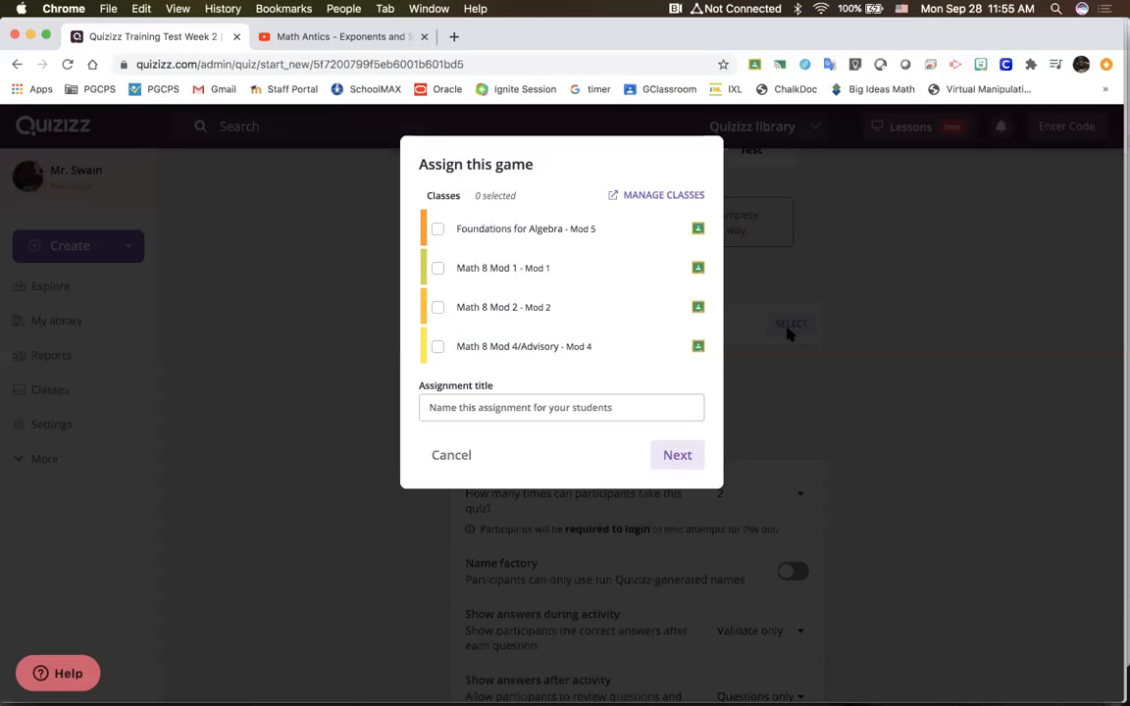
pyautogui.click(438, 268)
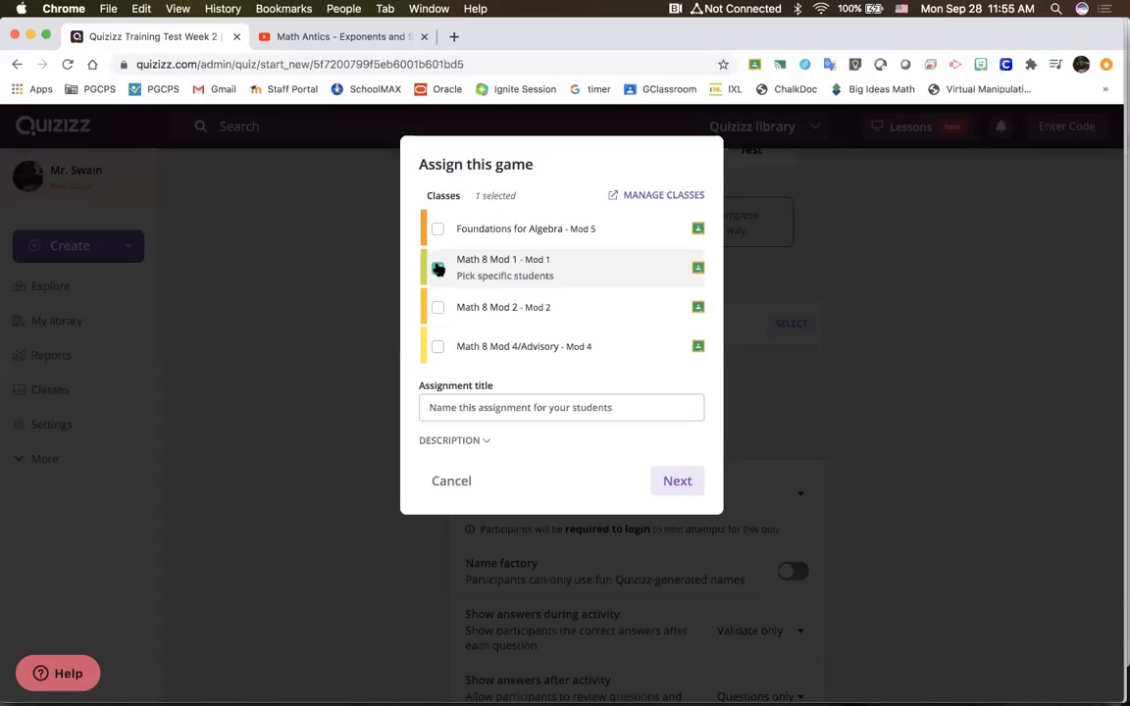
pyautogui.click(438, 303)
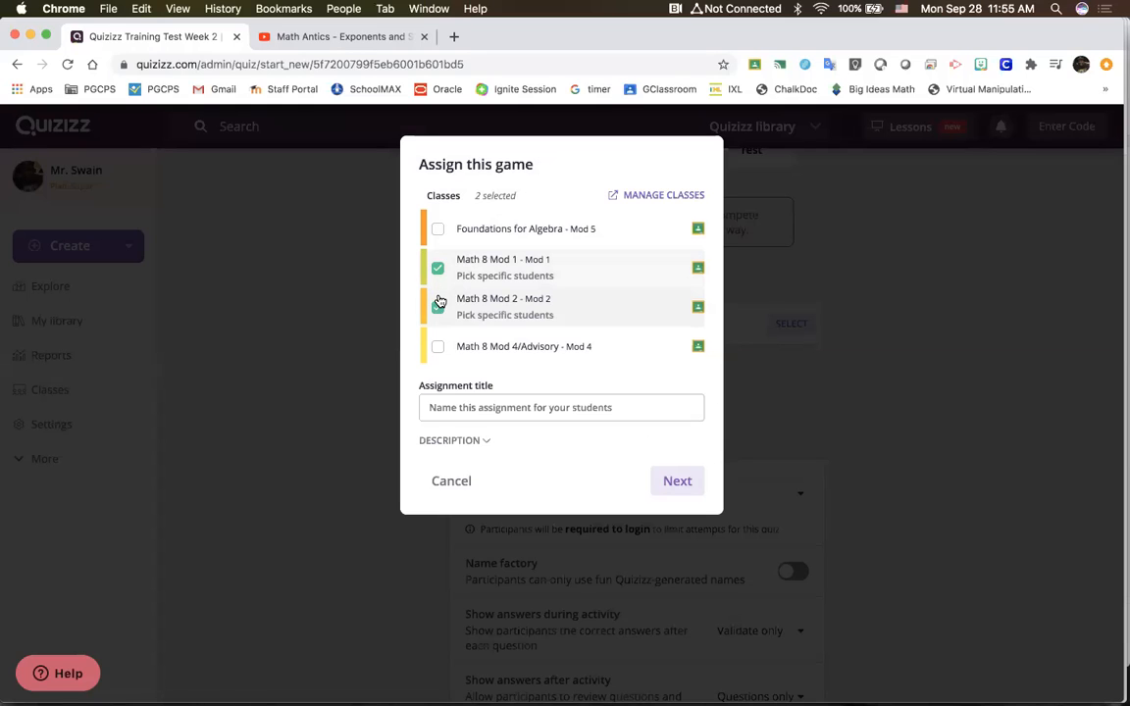
pyautogui.click(481, 441)
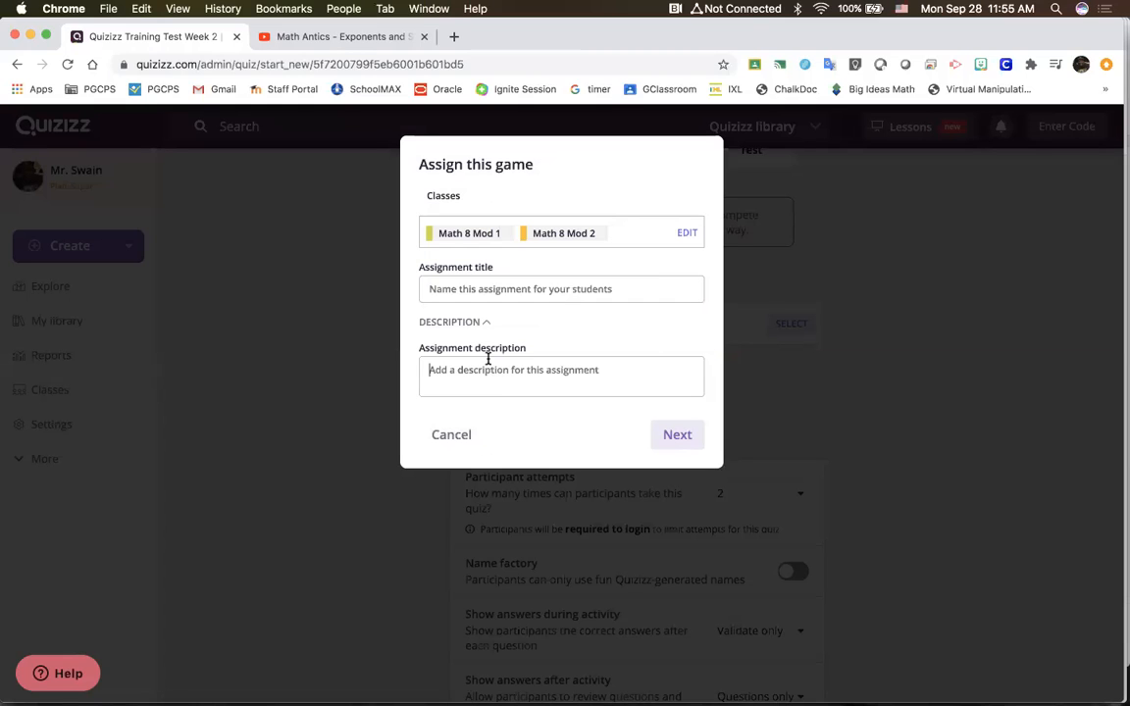
pyautogui.click(453, 435)
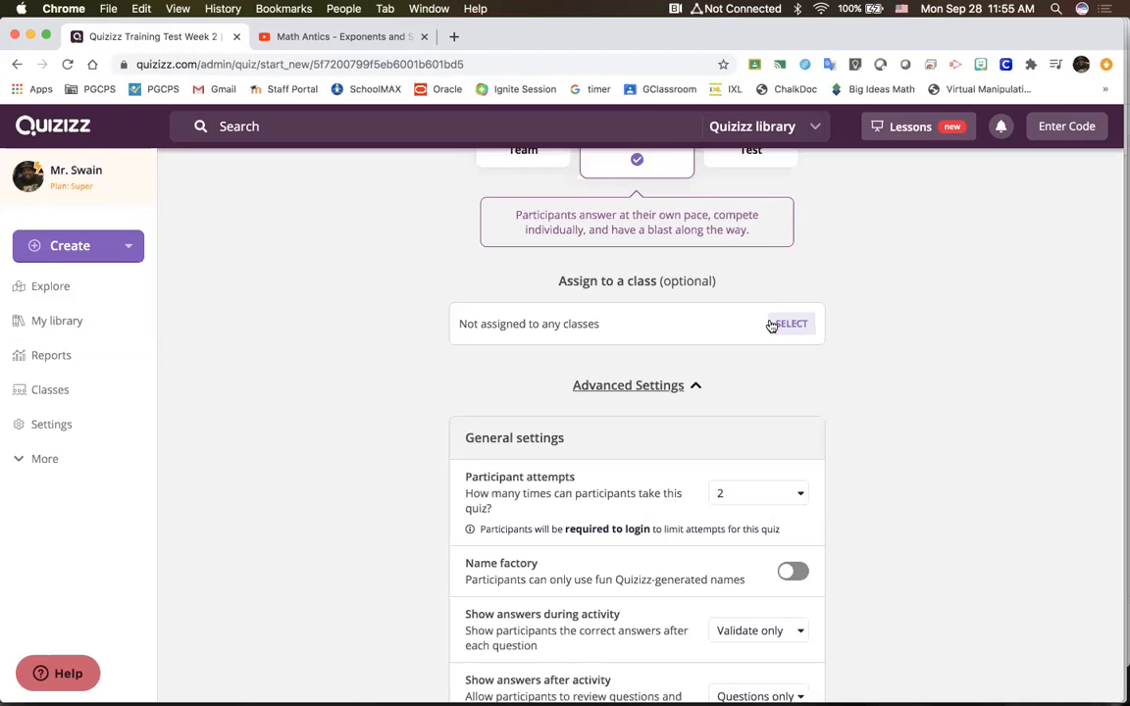
# Set the participant attempts to Unlimited in the general settings, trying the limit of 2 in between
pyautogui.scroll(-4, 772, 326)
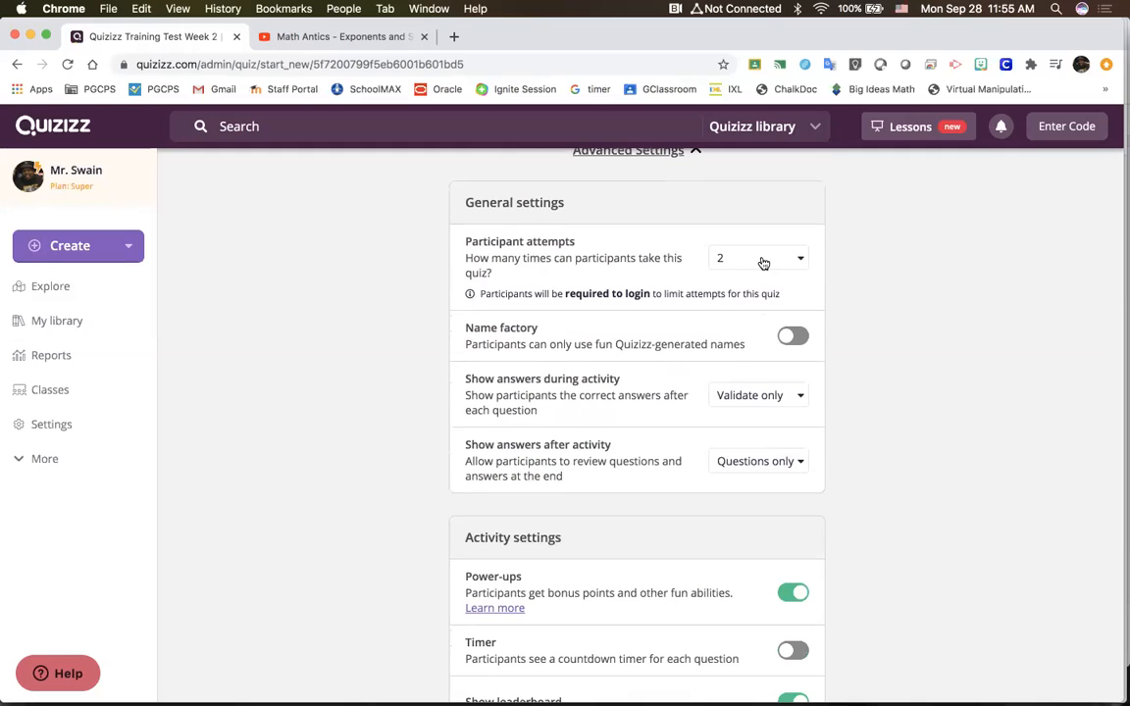
pyautogui.click(763, 263)
pyautogui.click(764, 284)
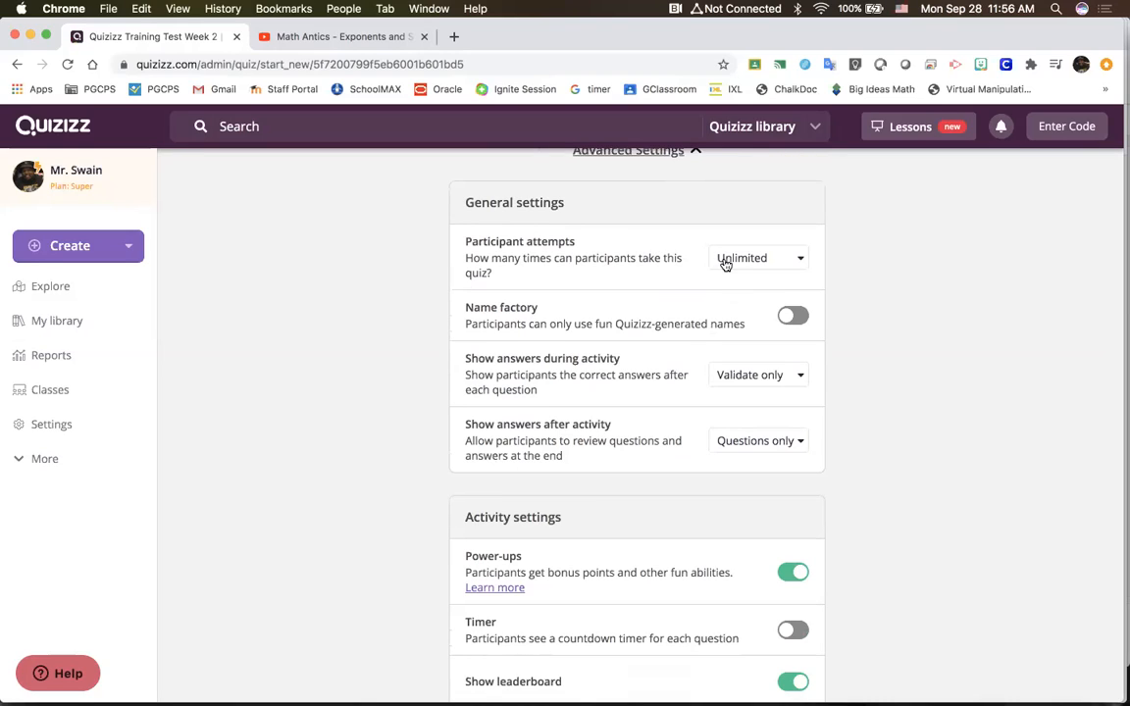
pyautogui.click(725, 263)
pyautogui.scroll(-3, 742, 412)
pyautogui.scroll(3, 743, 416)
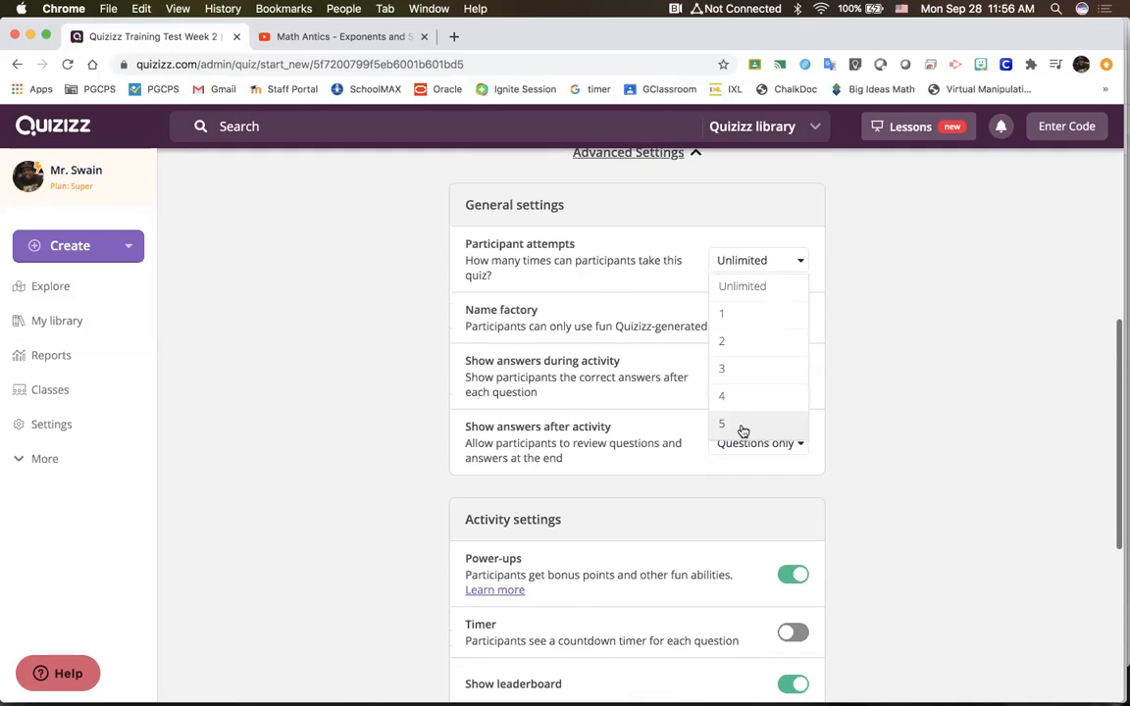
pyautogui.click(726, 344)
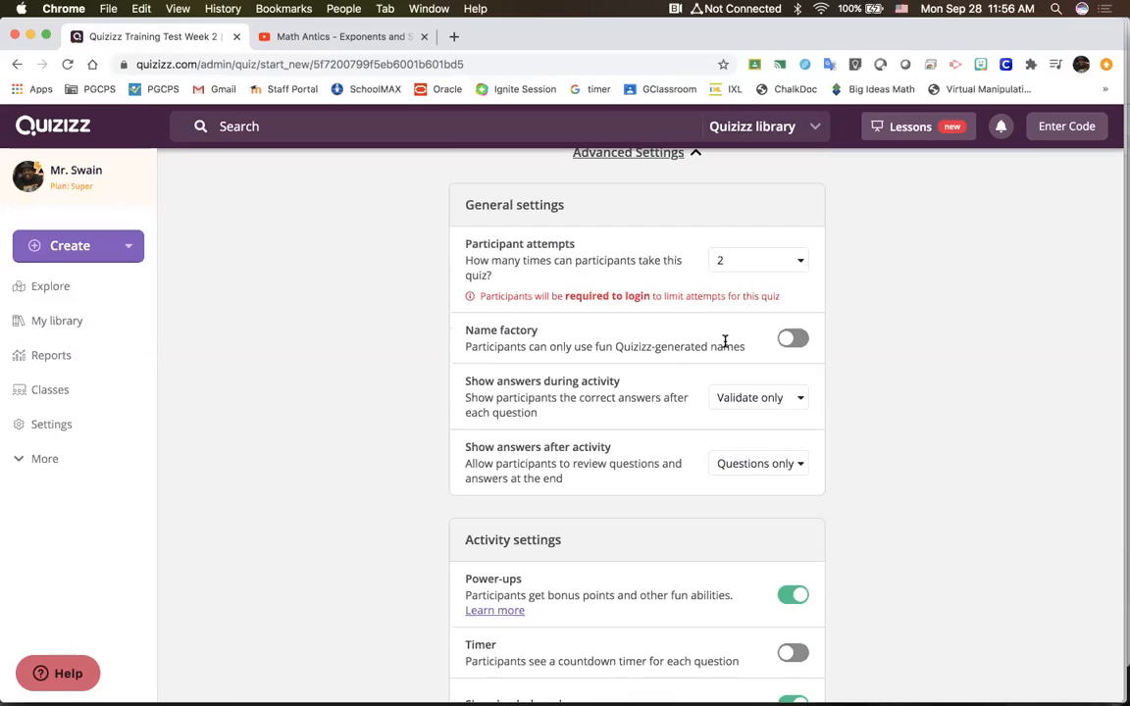
pyautogui.click(742, 267)
pyautogui.click(746, 286)
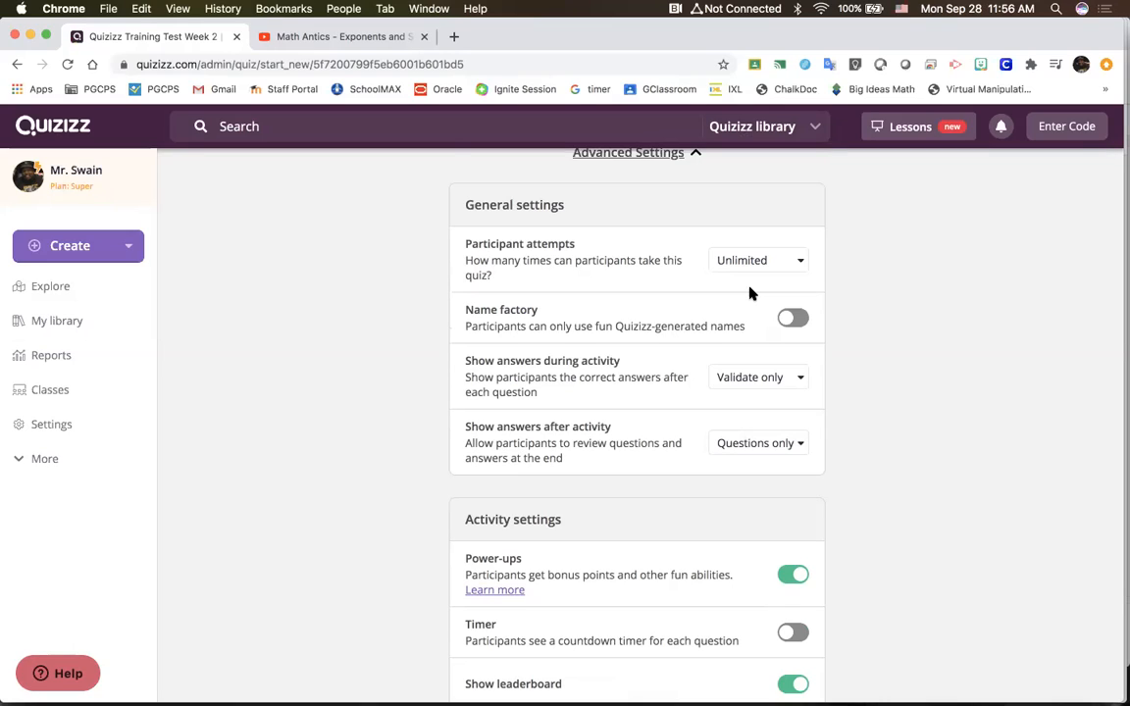
pyautogui.scroll(-2, 753, 304)
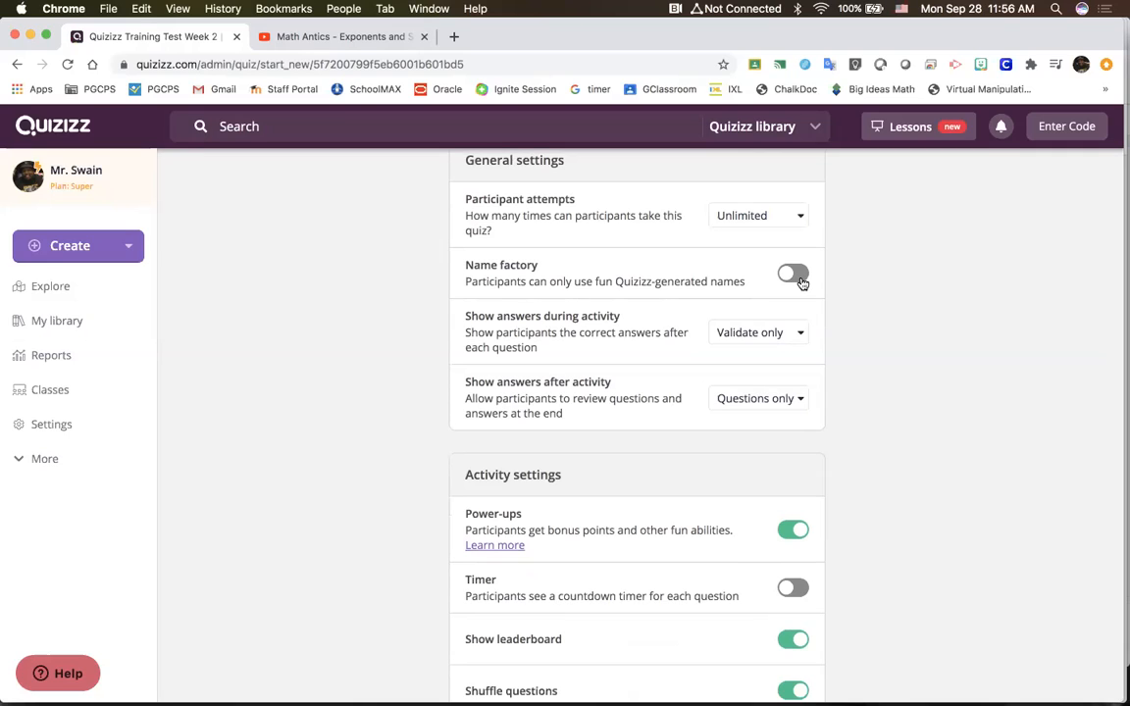
# Enable Name factory and keep Show answers during activity at Validate only, trying On and Off in between
pyautogui.click(800, 280)
pyautogui.scroll(-1, 773, 282)
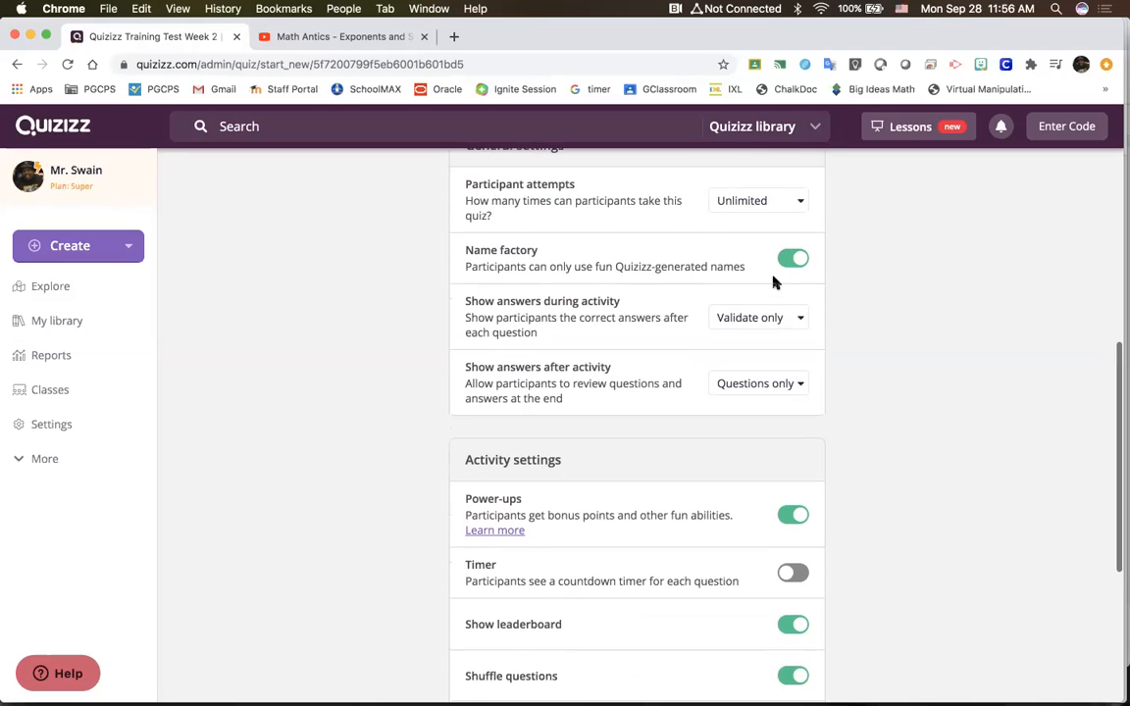
pyautogui.click(774, 281)
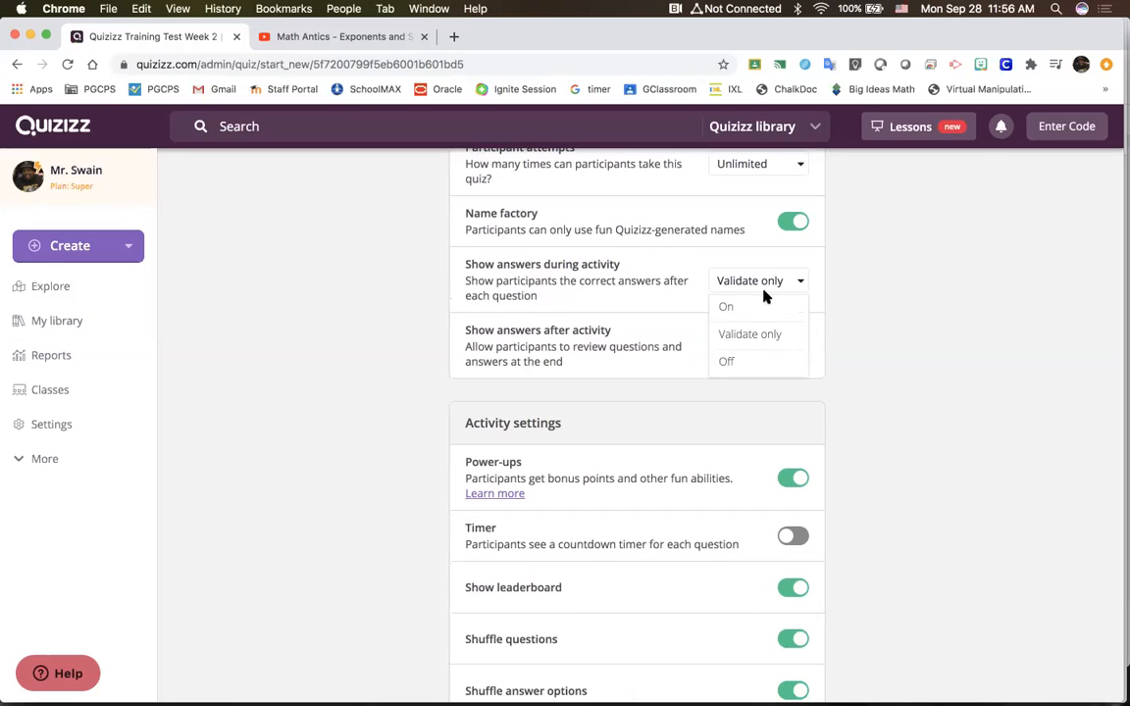
pyautogui.click(762, 304)
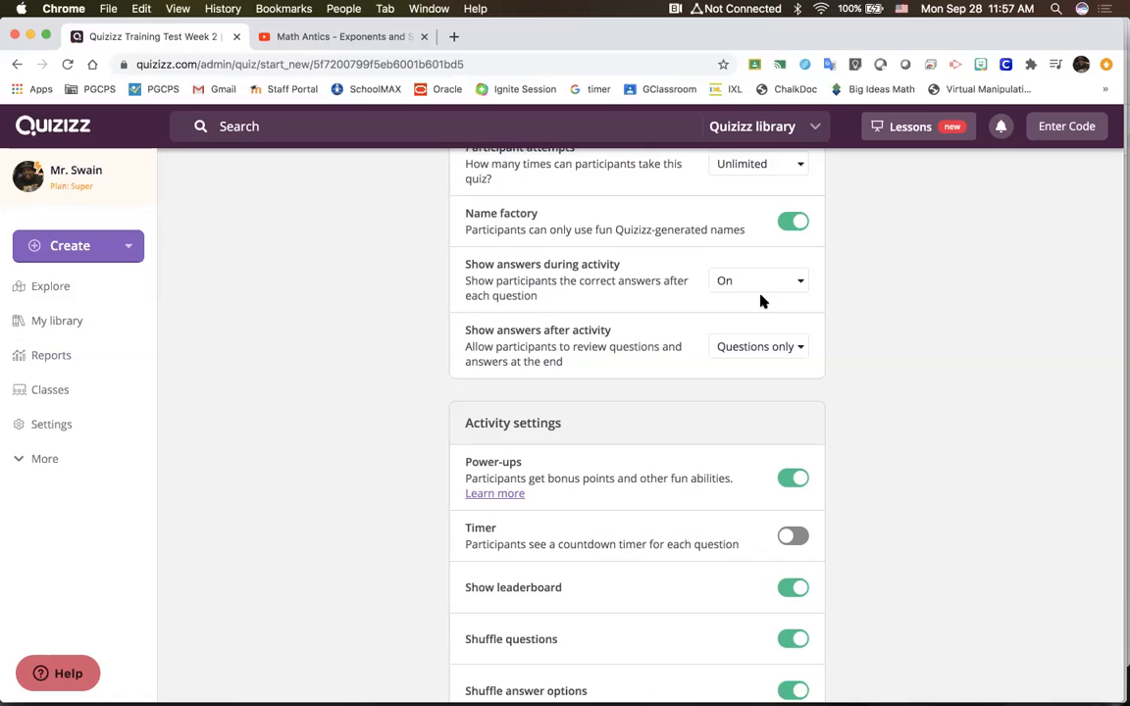
pyautogui.click(768, 287)
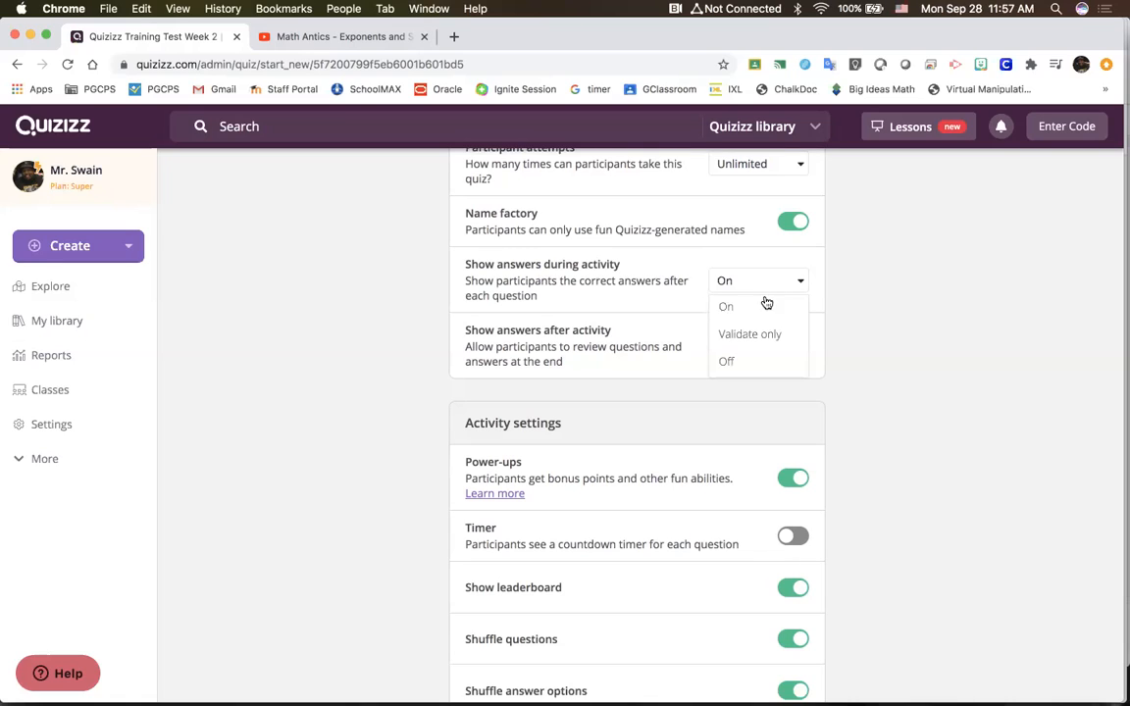
pyautogui.click(756, 328)
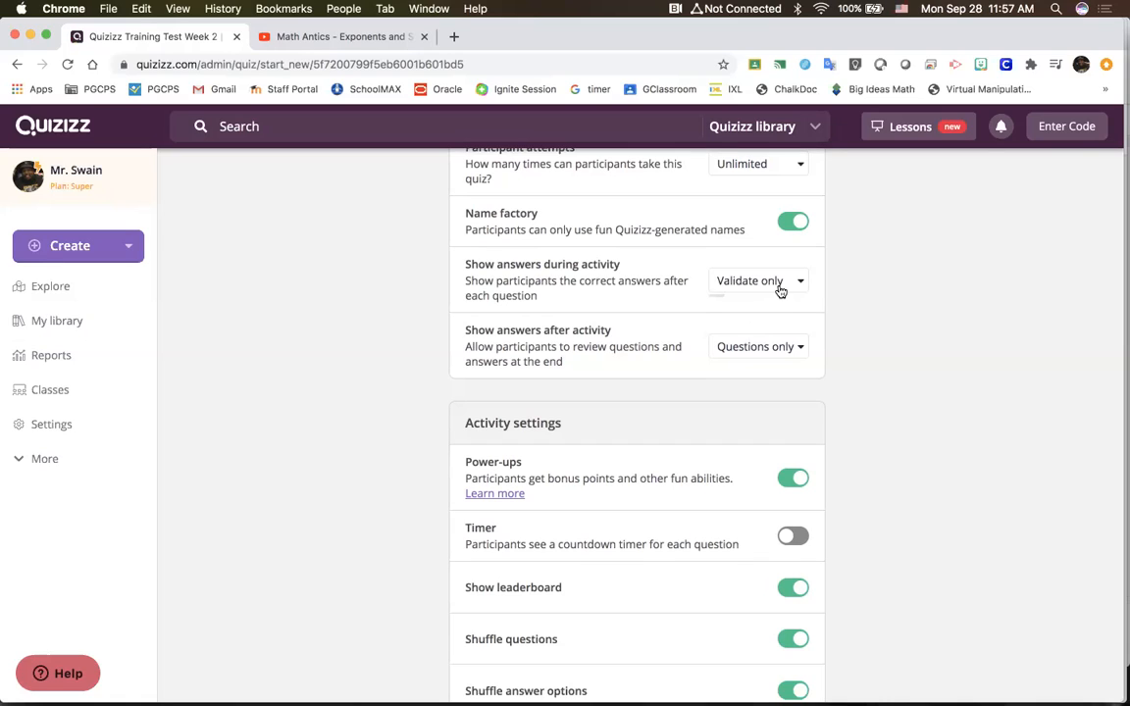
pyautogui.click(777, 291)
pyautogui.click(778, 362)
pyautogui.click(788, 285)
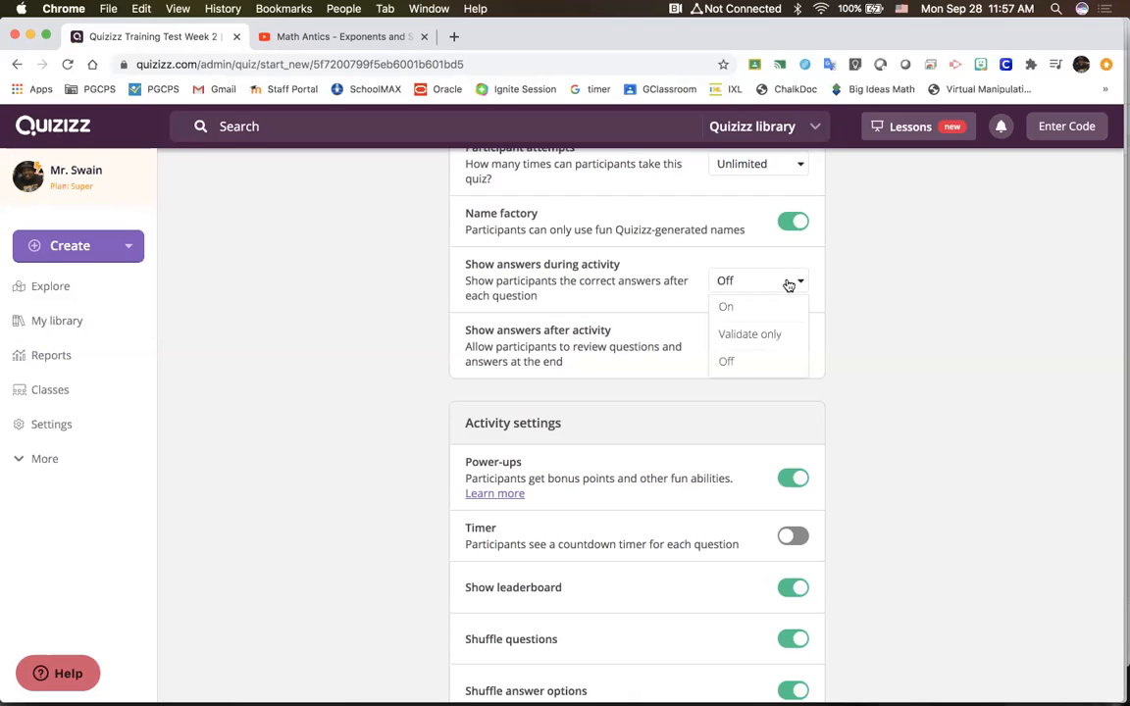
pyautogui.click(763, 335)
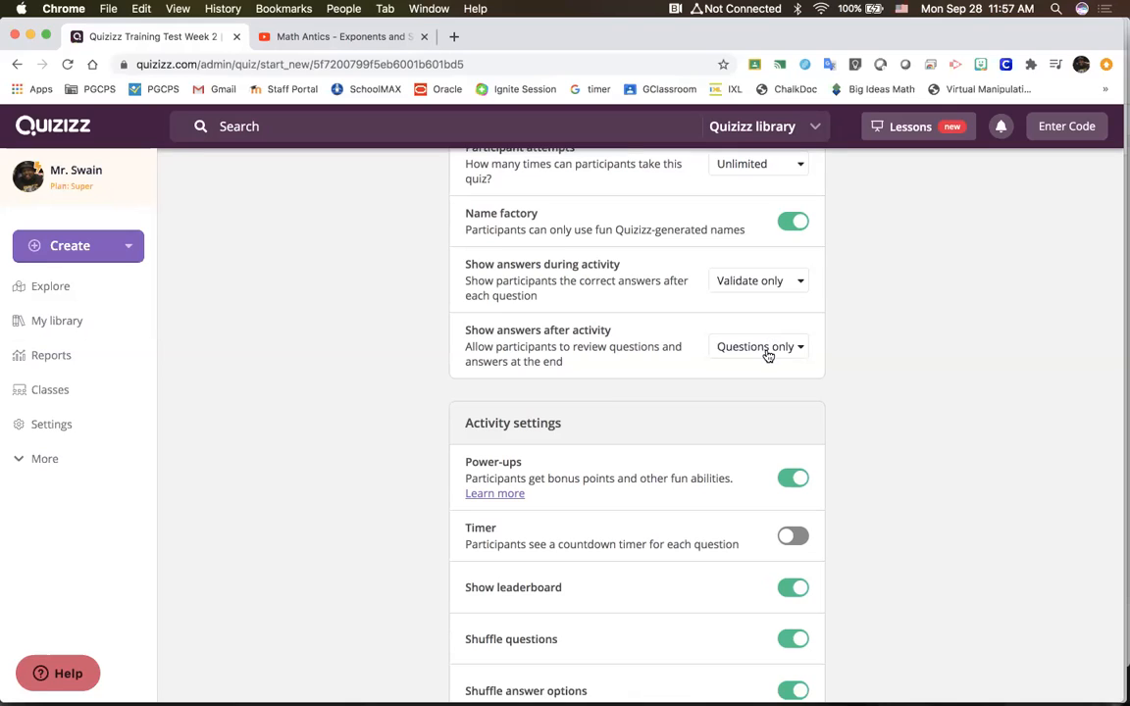
# Try the Off option for Show answers after activity and return to Questions only
pyautogui.click(768, 353)
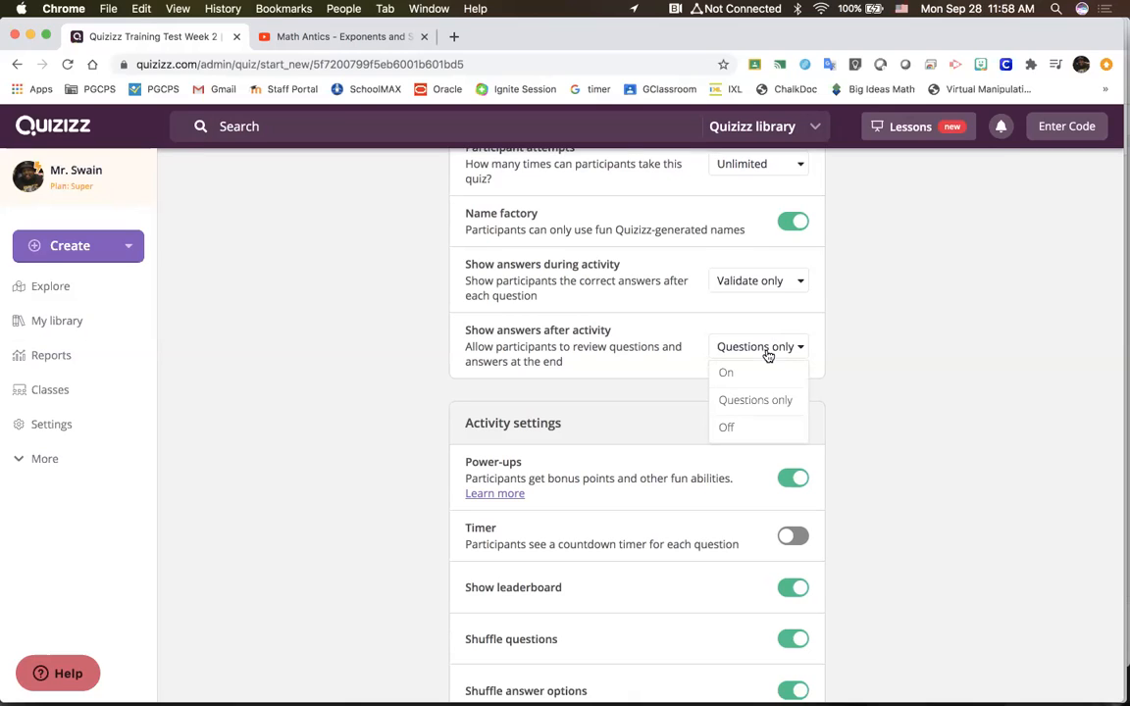
pyautogui.click(760, 399)
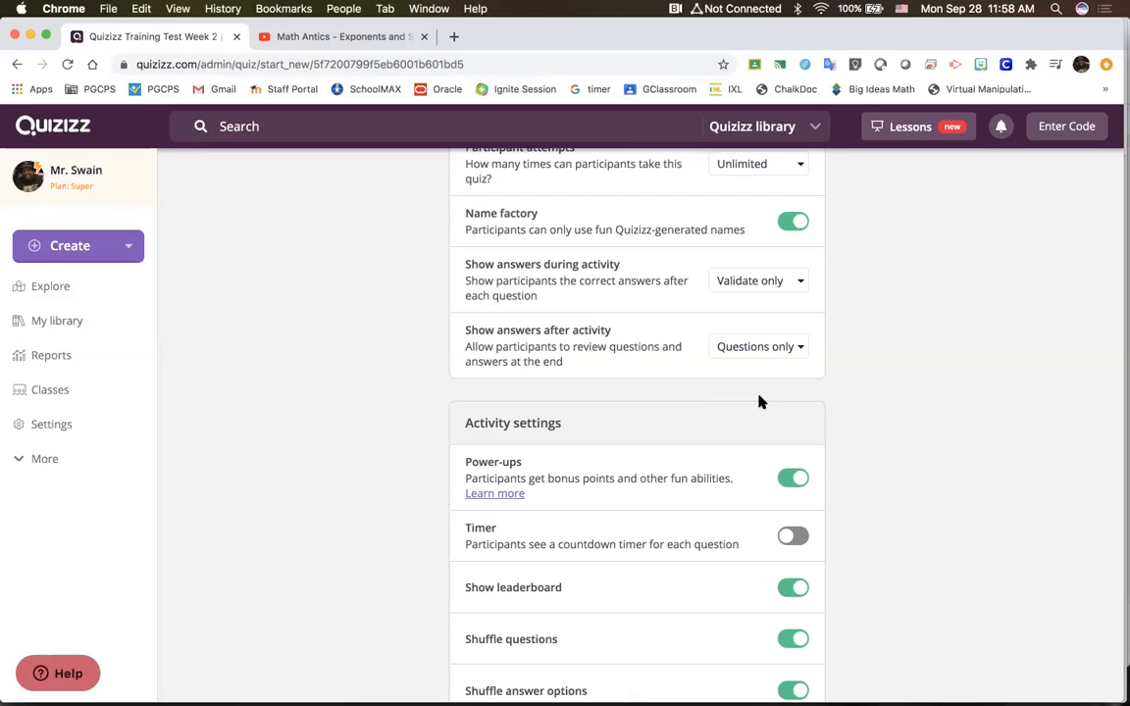
pyautogui.click(779, 353)
pyautogui.click(760, 428)
pyautogui.click(791, 353)
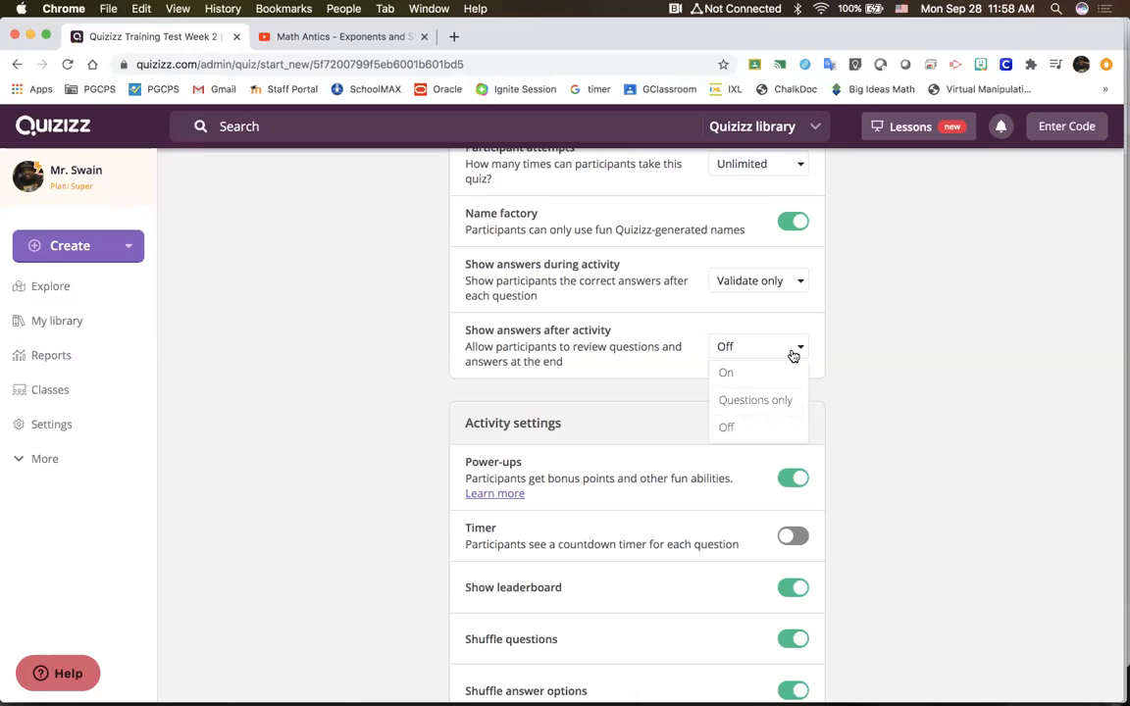
pyautogui.click(763, 401)
# Try toggling the timer and the leaderboard in the activity settings, and restore them together with Power-ups
pyautogui.scroll(-3, 763, 401)
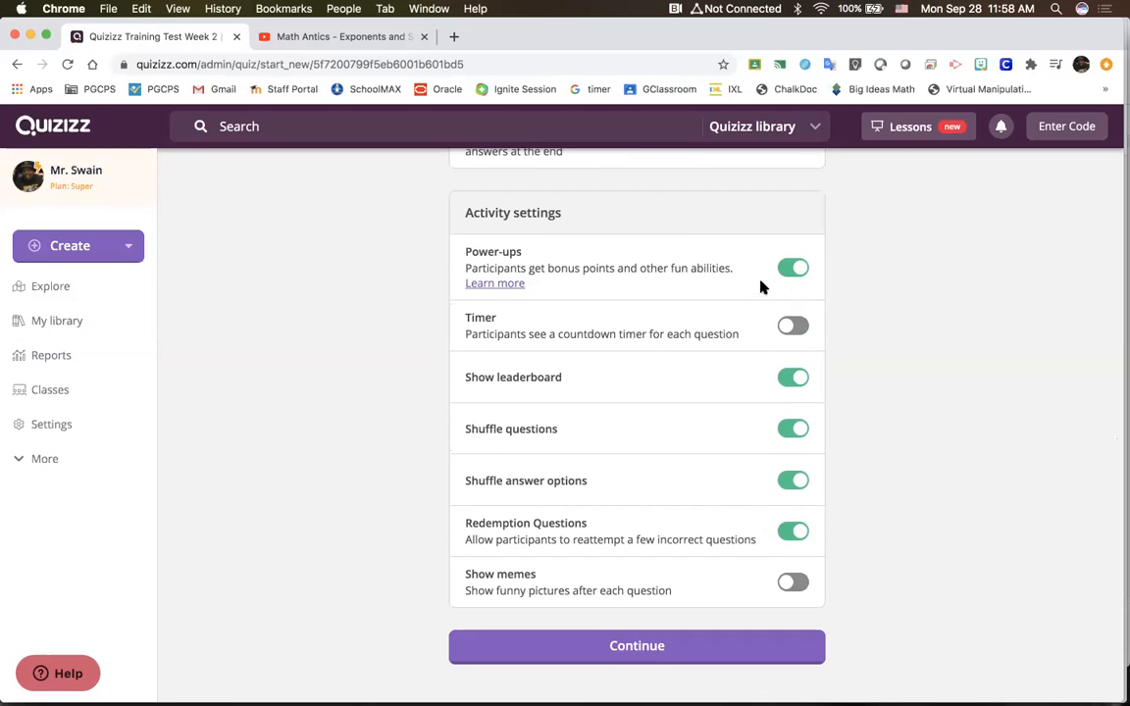
pyautogui.click(791, 328)
pyautogui.click(790, 329)
pyautogui.click(780, 383)
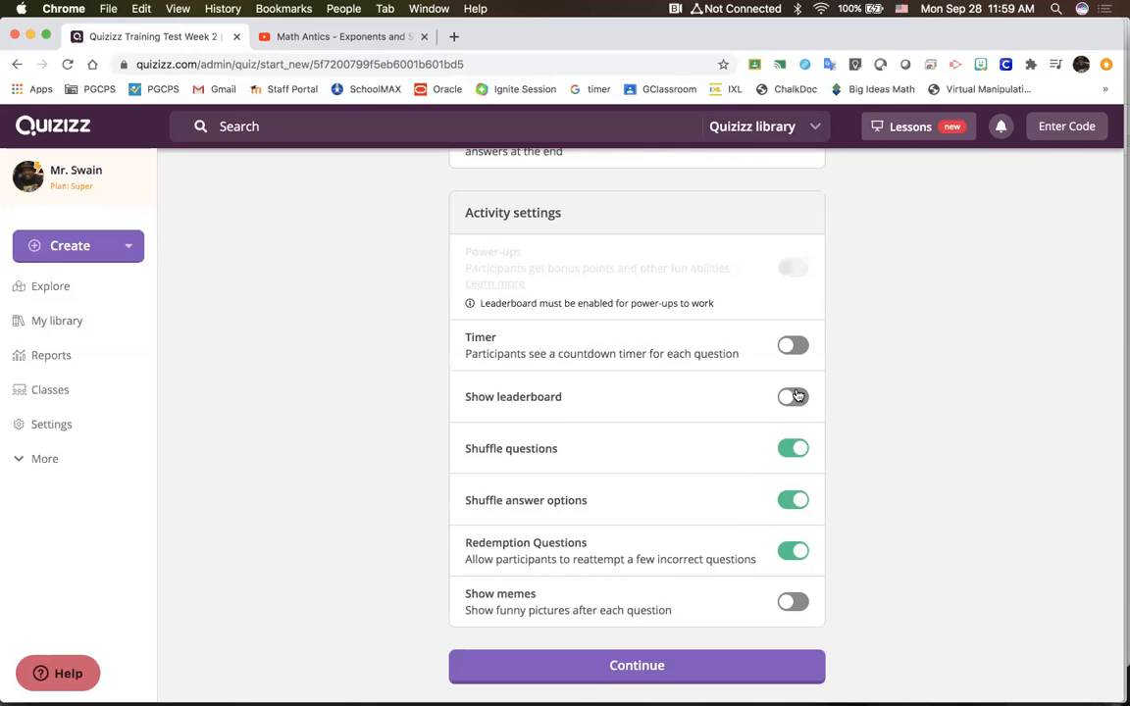
pyautogui.click(797, 395)
pyautogui.click(787, 268)
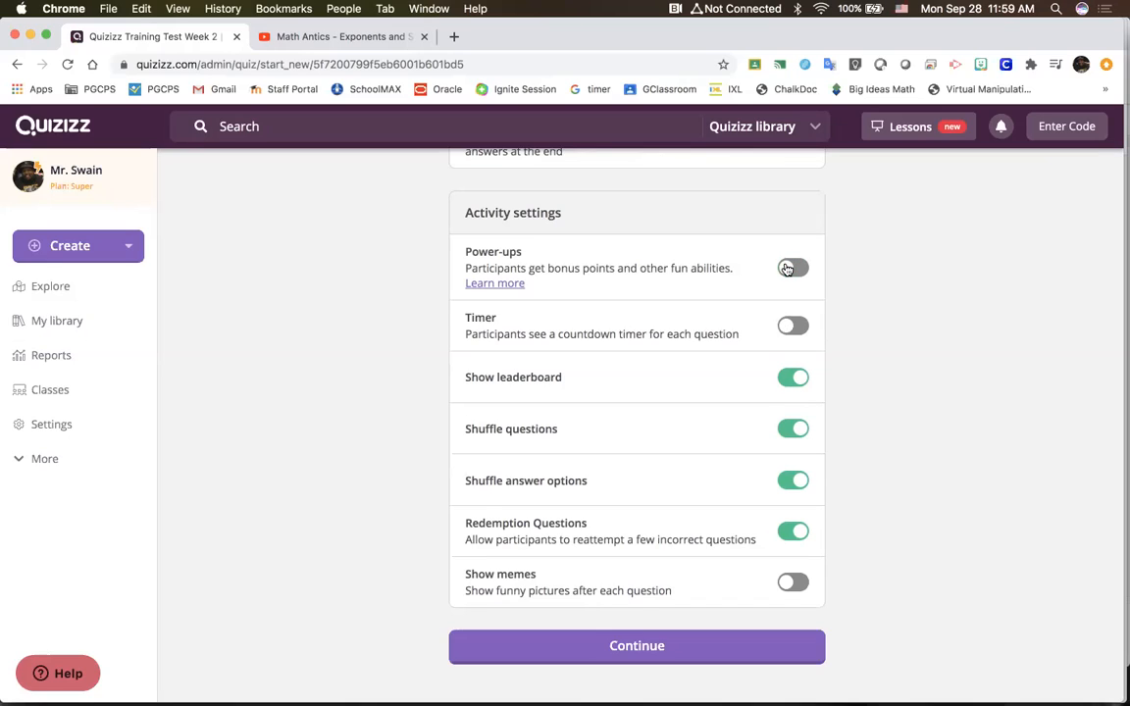
pyautogui.click(787, 268)
# Turn off Shuffle questions in the activity settings so the questions keep their order
pyautogui.scroll(-1, 694, 270)
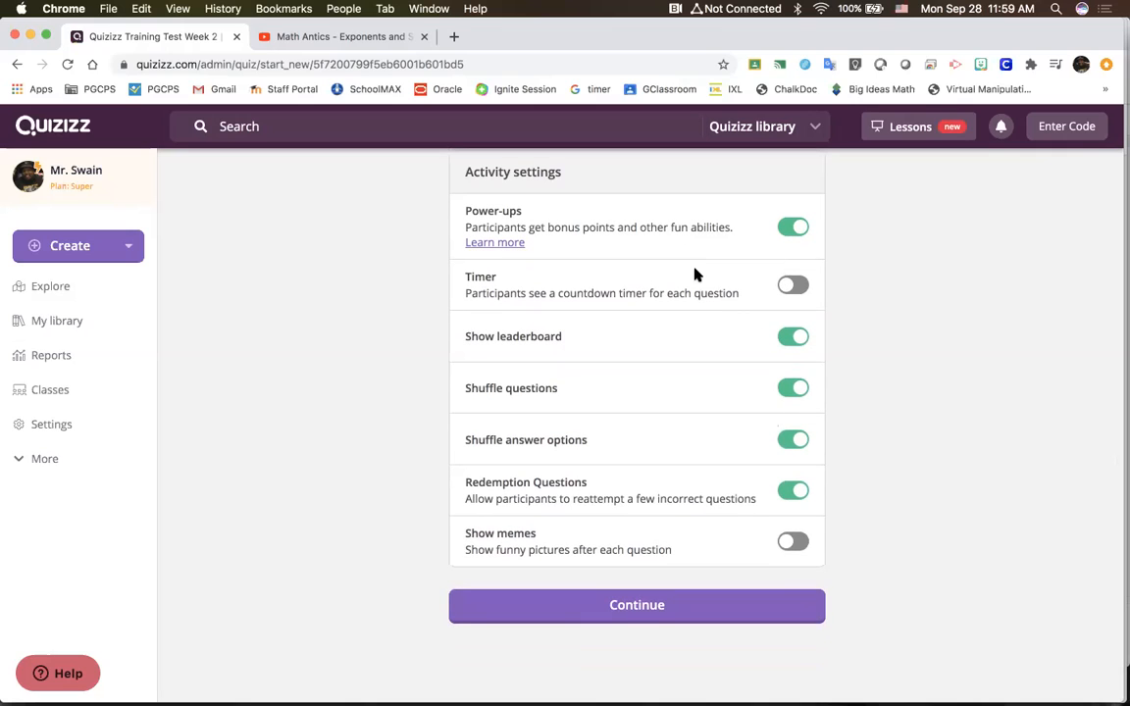
pyautogui.scroll(6, 695, 275)
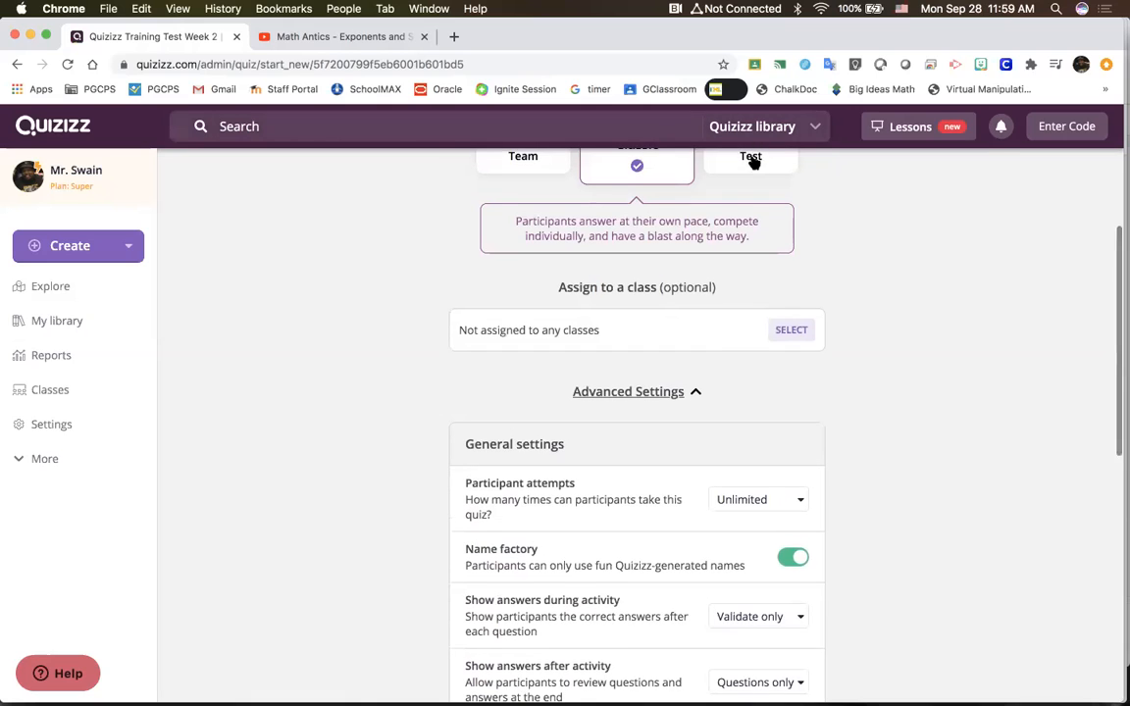
pyautogui.scroll(-6, 735, 360)
pyautogui.scroll(-1, 733, 360)
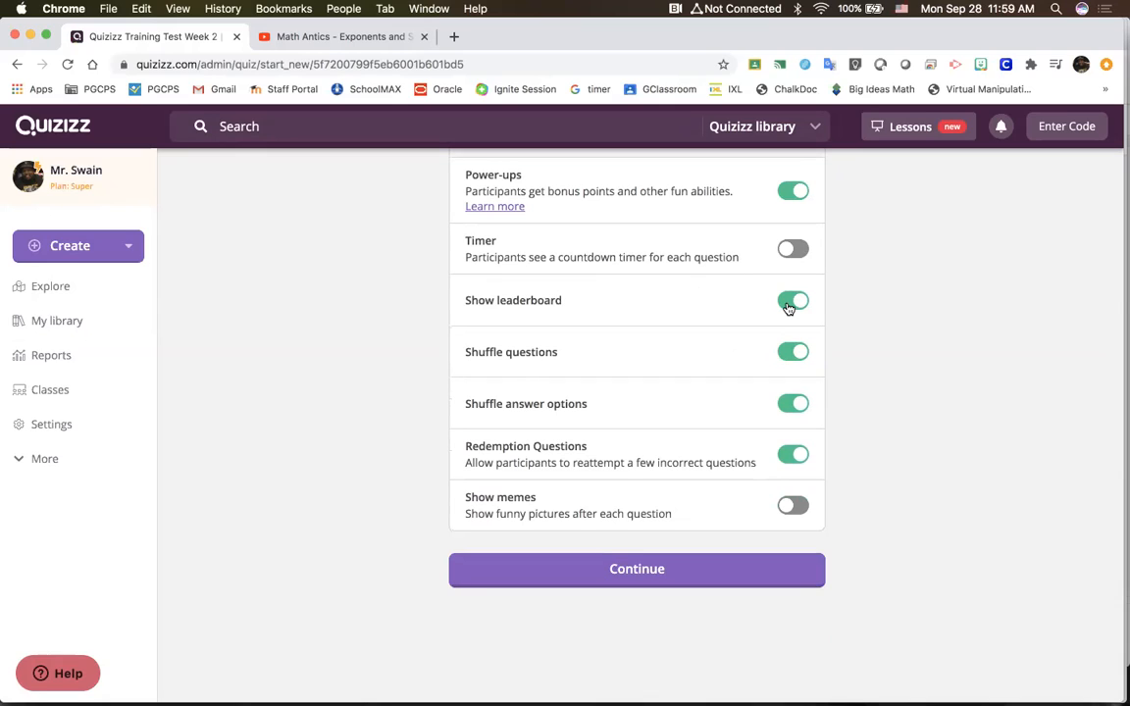
pyautogui.scroll(-1, 789, 308)
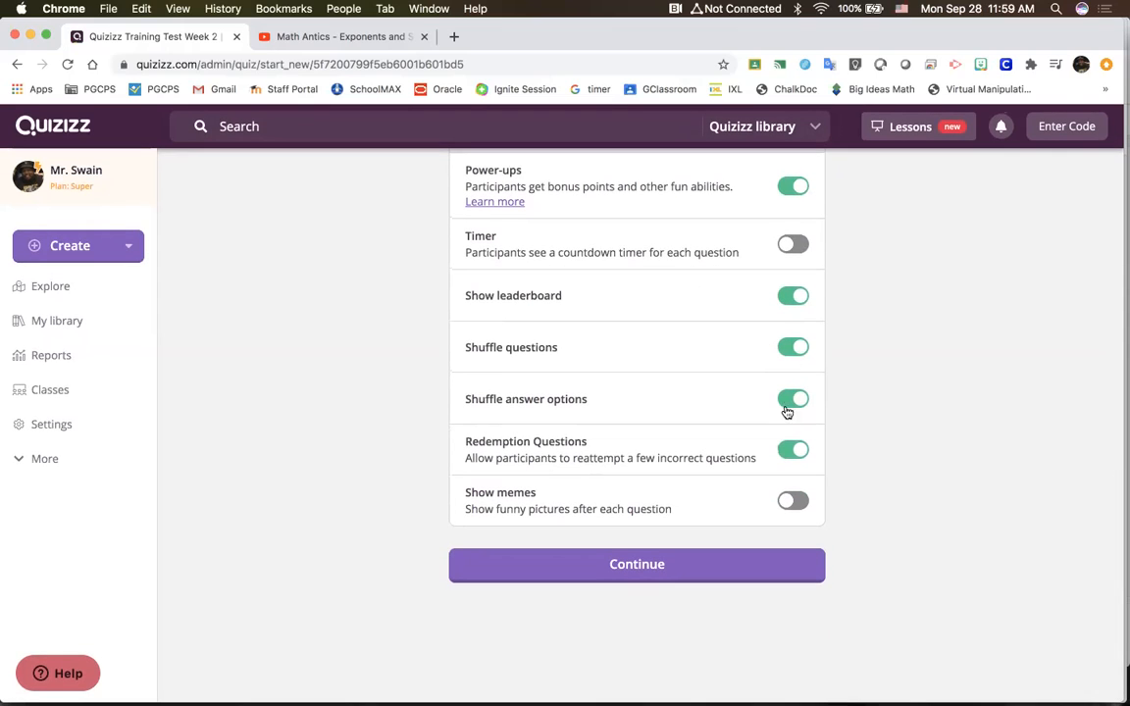
pyautogui.scroll(1, 792, 359)
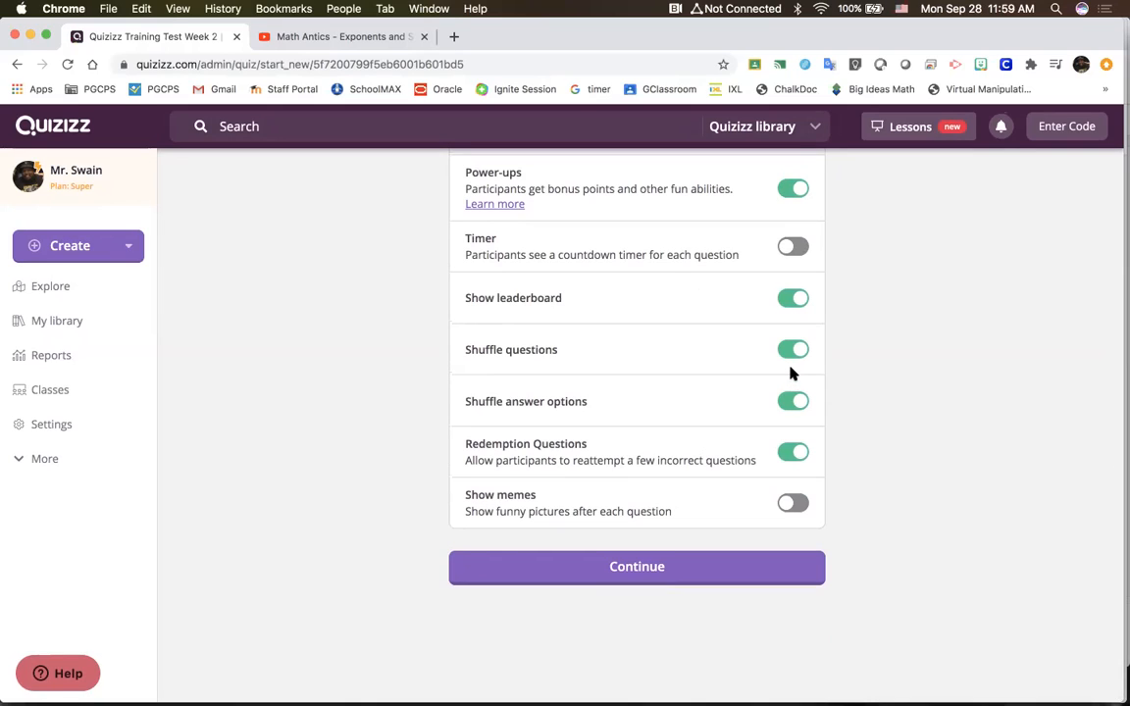
pyautogui.click(786, 350)
pyautogui.click(785, 351)
pyautogui.click(786, 351)
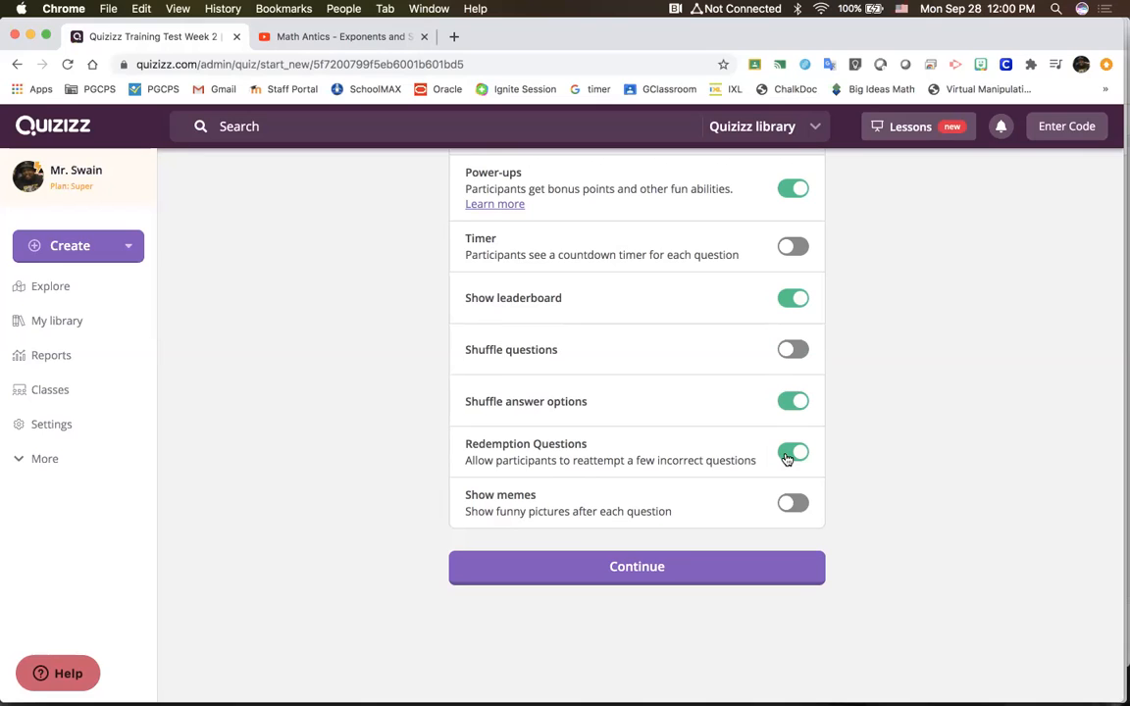
# Enable Show memes and browse the featured meme sets, keeping the Random set
pyautogui.click(796, 503)
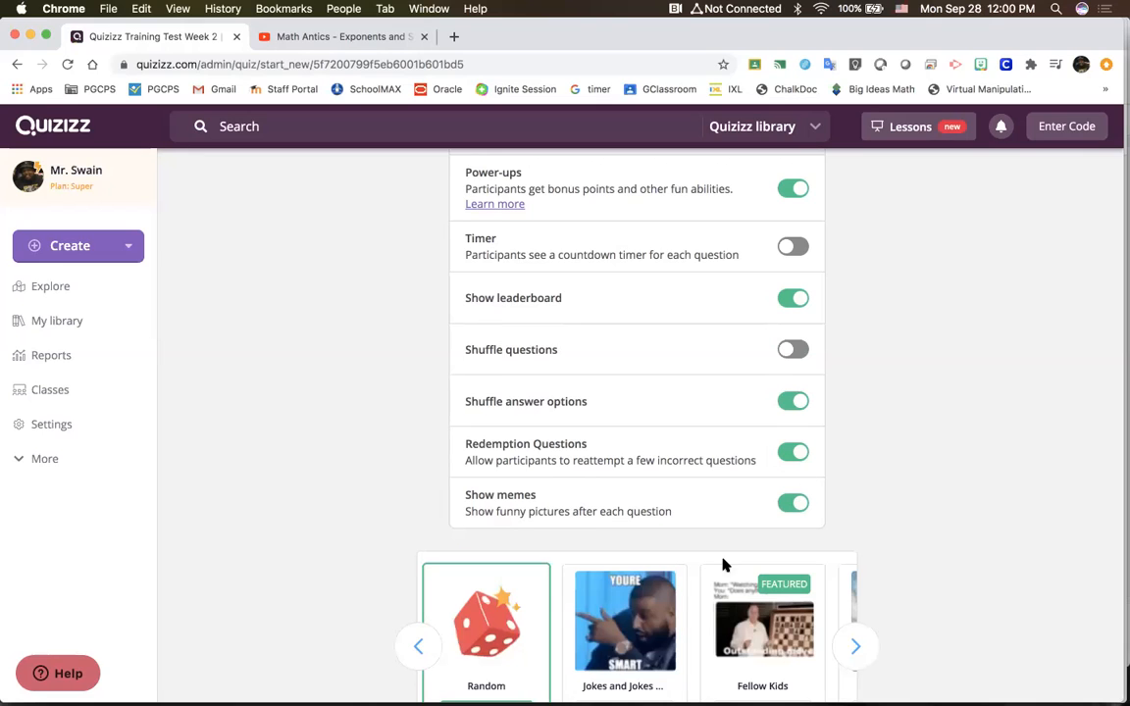
pyautogui.click(855, 646)
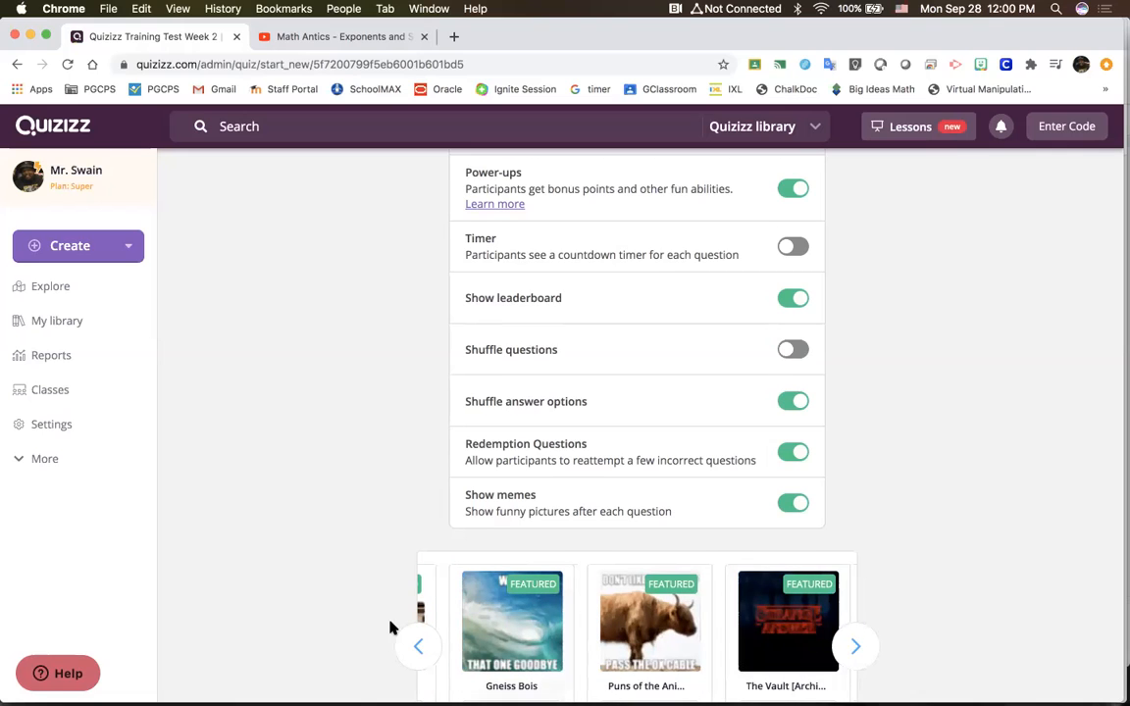
pyautogui.click(419, 647)
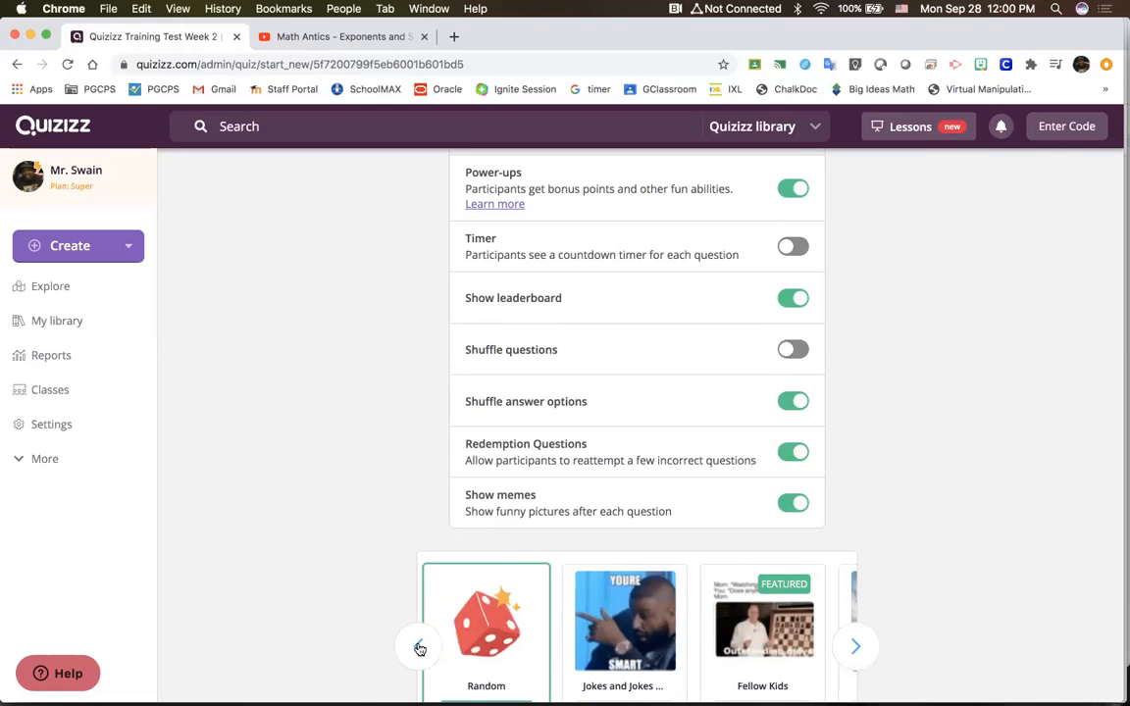
pyautogui.scroll(-3, 667, 460)
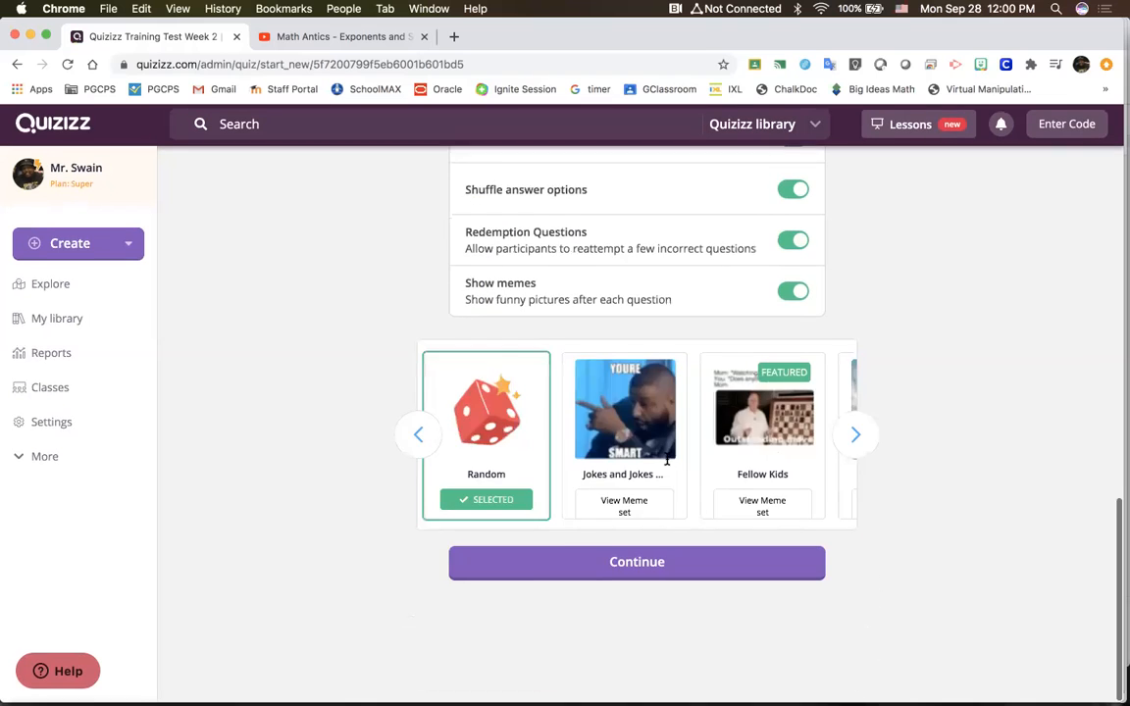
# Continue with the Classic settings and open the live session's waiting room
pyautogui.scroll(15, 667, 461)
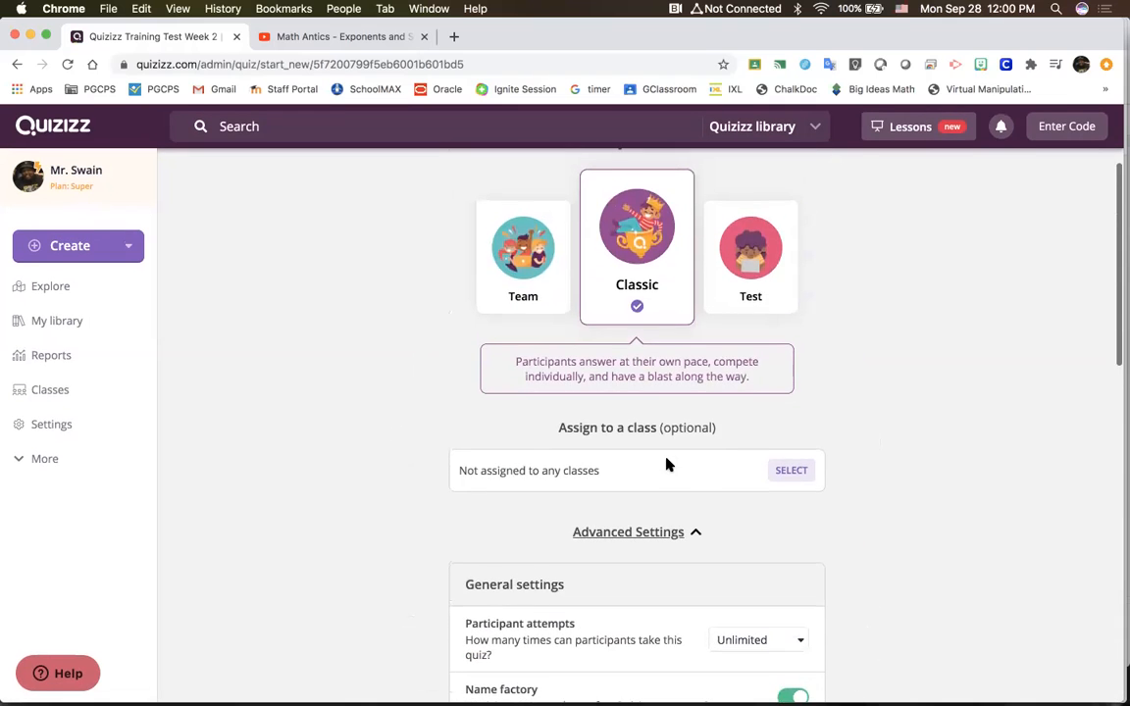
pyautogui.scroll(2, 667, 463)
pyautogui.click(676, 270)
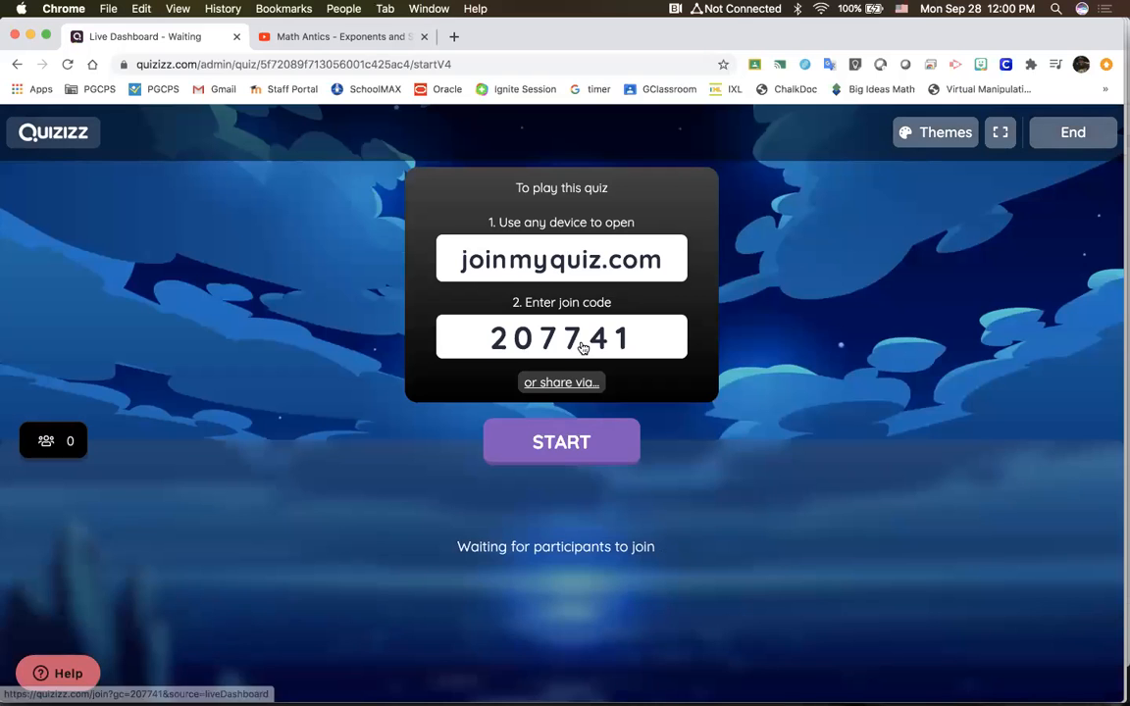
# Copy the session's join link from the sharing options and close the share dialog
pyautogui.click(580, 383)
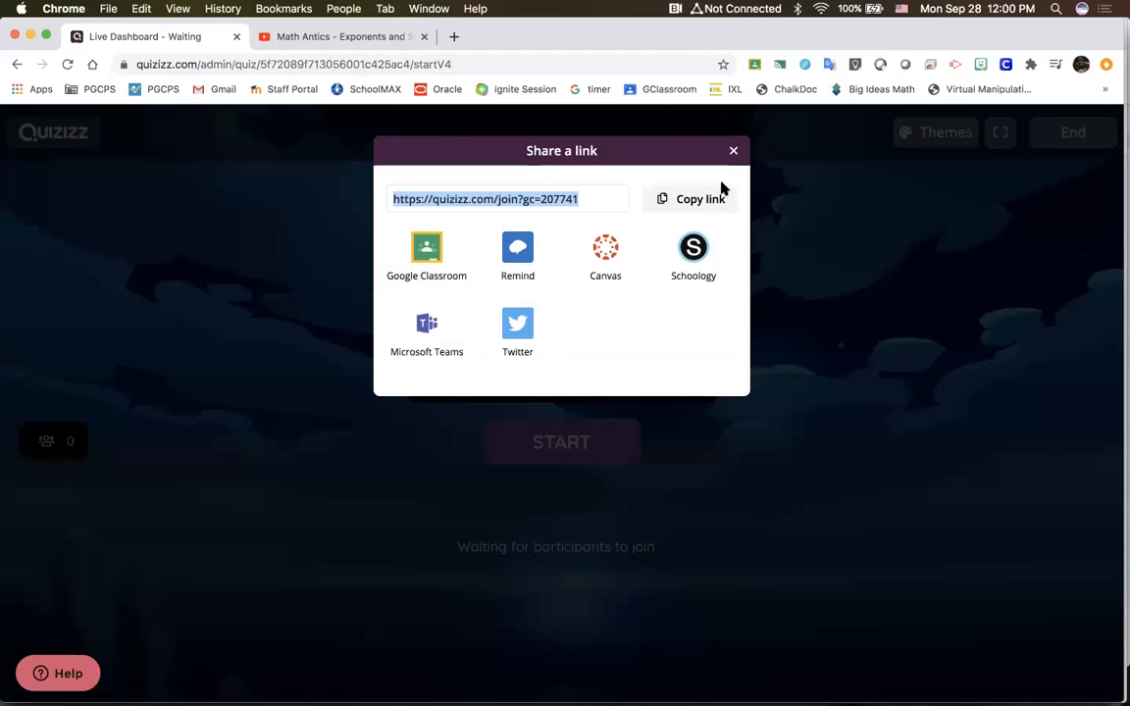
pyautogui.click(701, 202)
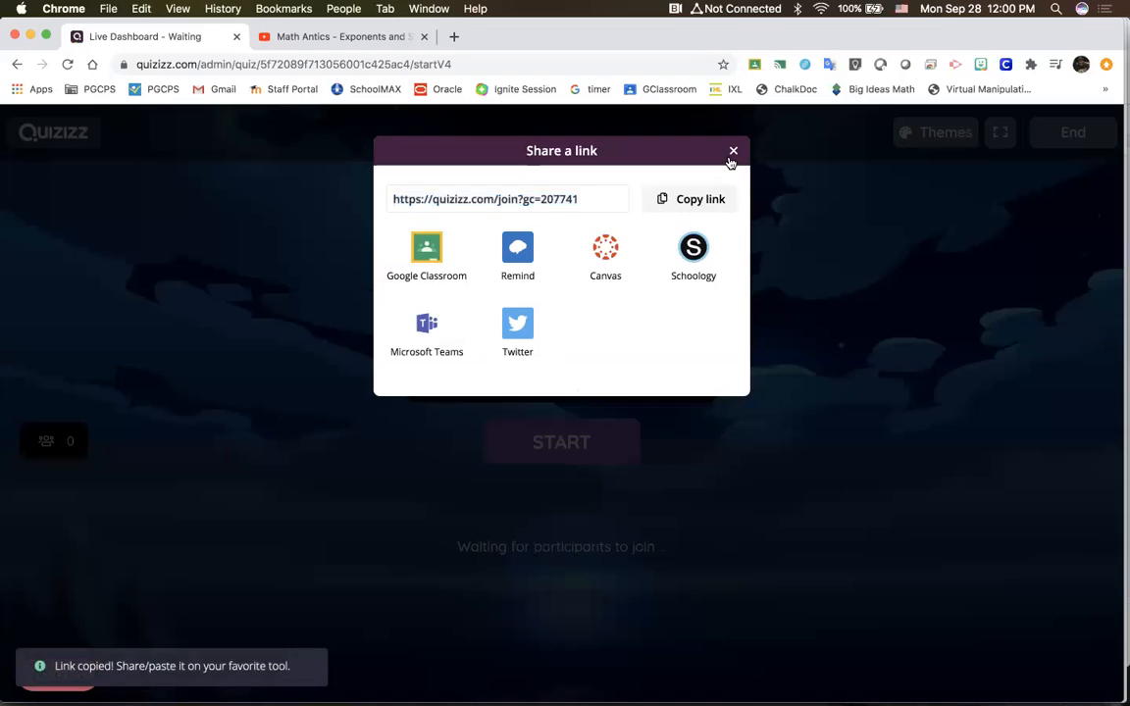
pyautogui.click(733, 153)
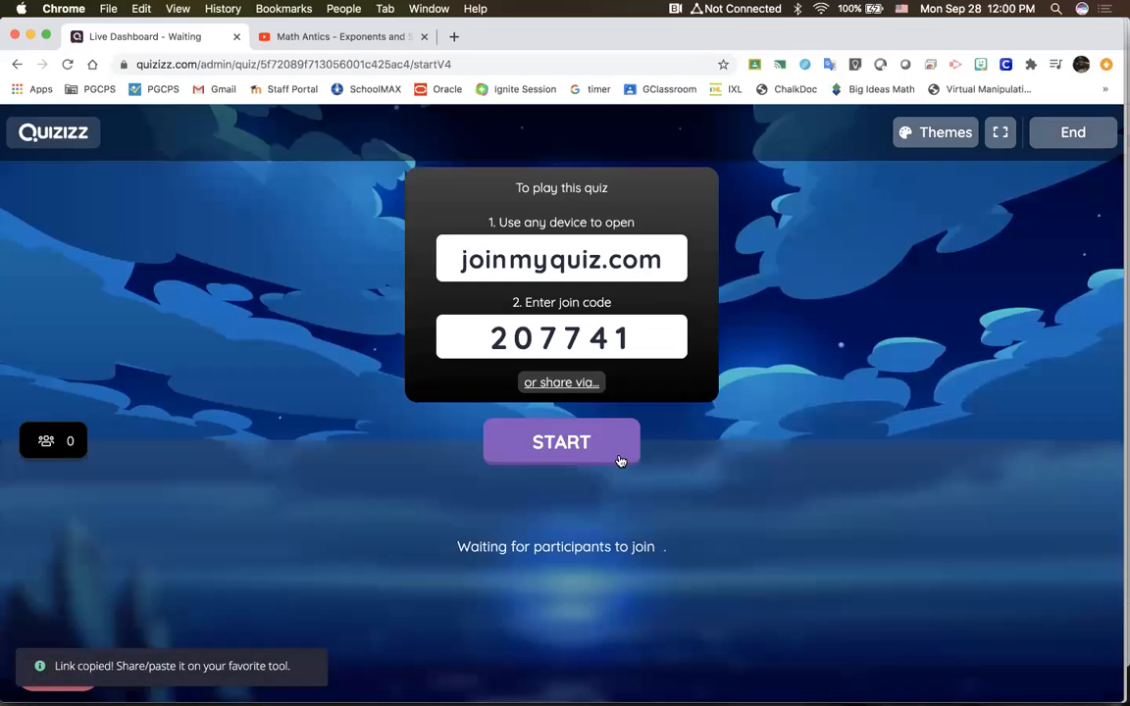
# Start the live quiz with the joined participant and mute the dashboard sound
pyautogui.click(568, 457)
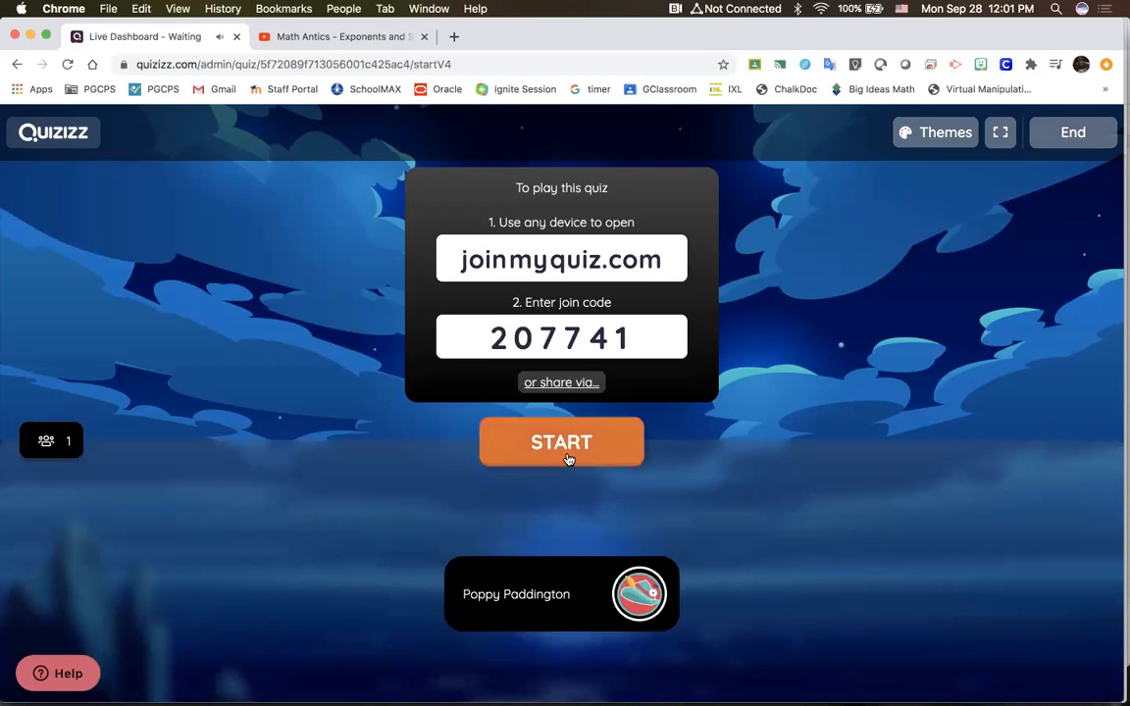
pyautogui.click(563, 443)
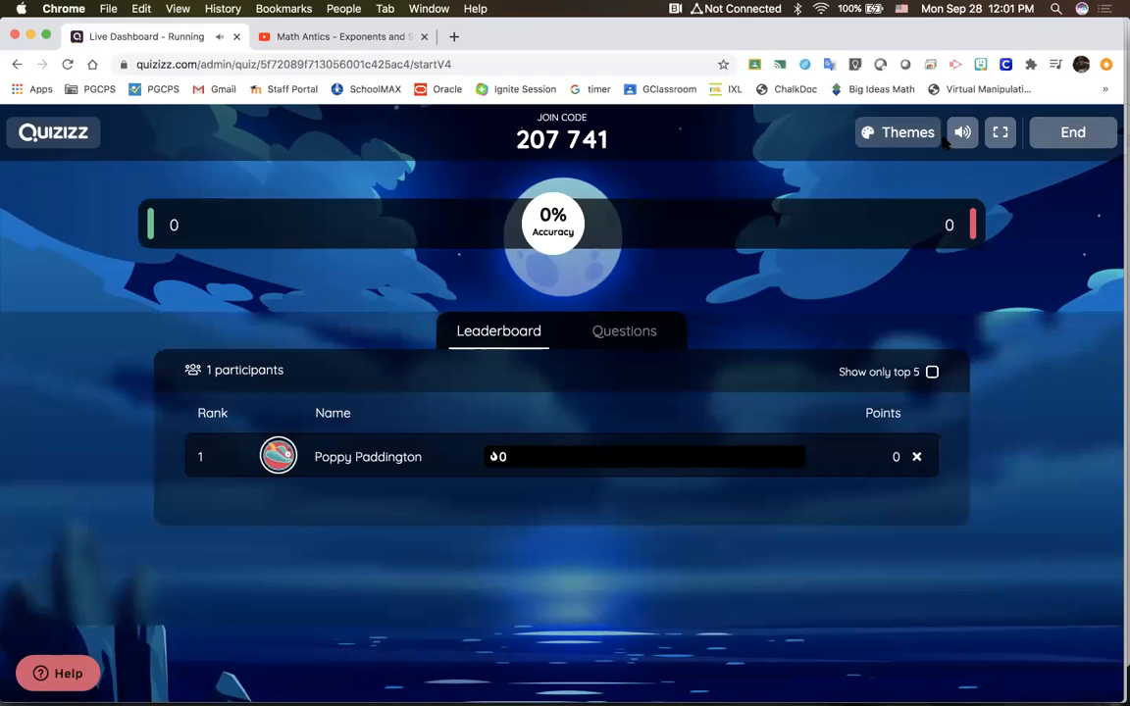
pyautogui.click(962, 144)
# Set the live dashboard theme to Nineties, trying Synthwave and switching the sound on and off in between
pyautogui.click(981, 241)
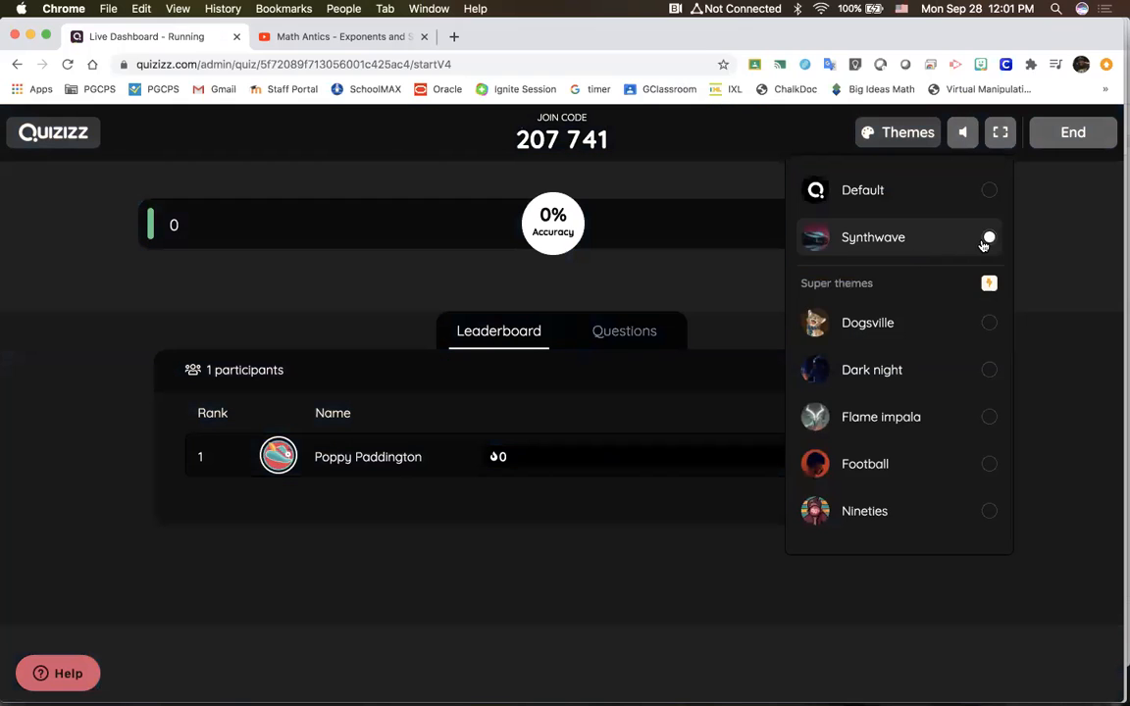
pyautogui.click(964, 141)
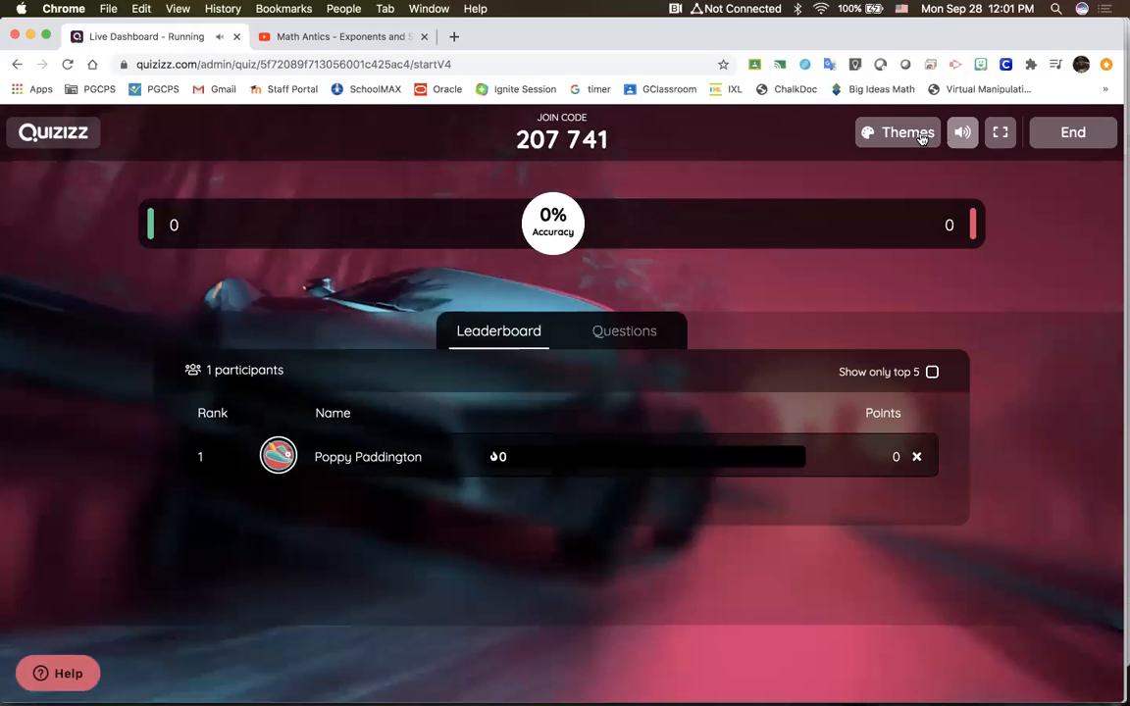
pyautogui.click(962, 132)
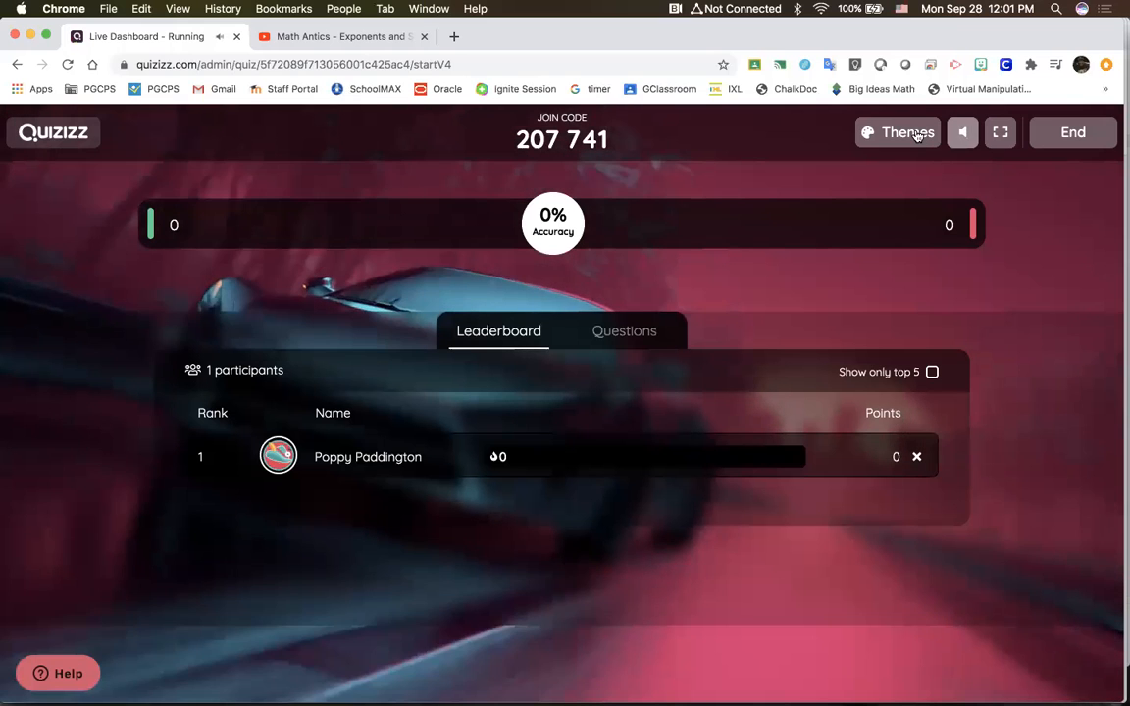
pyautogui.click(898, 133)
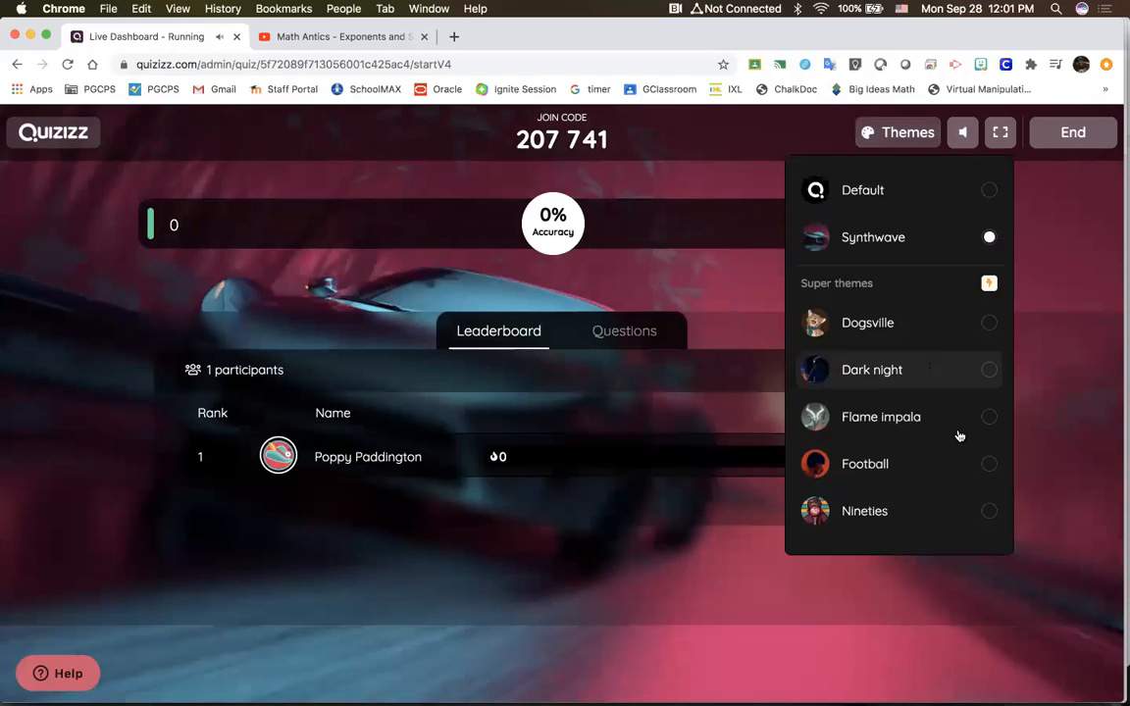
pyautogui.click(988, 512)
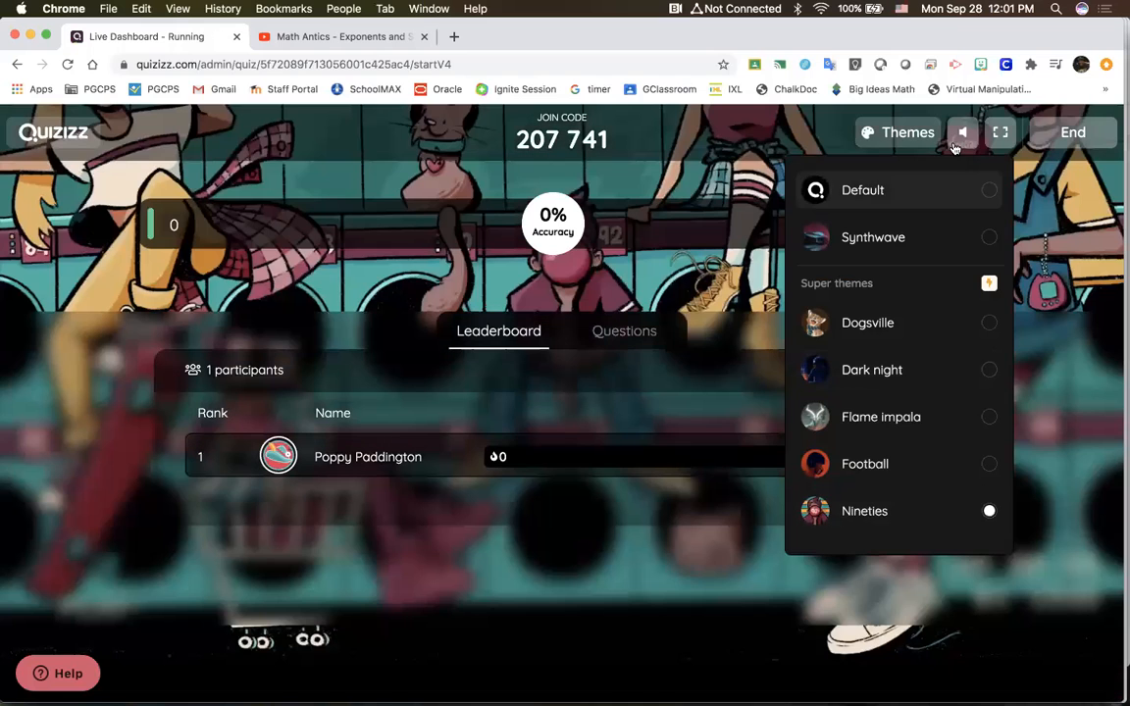
# Switch the live dashboard sound on and off again, and limit the leaderboard to the top 5
pyautogui.click(954, 146)
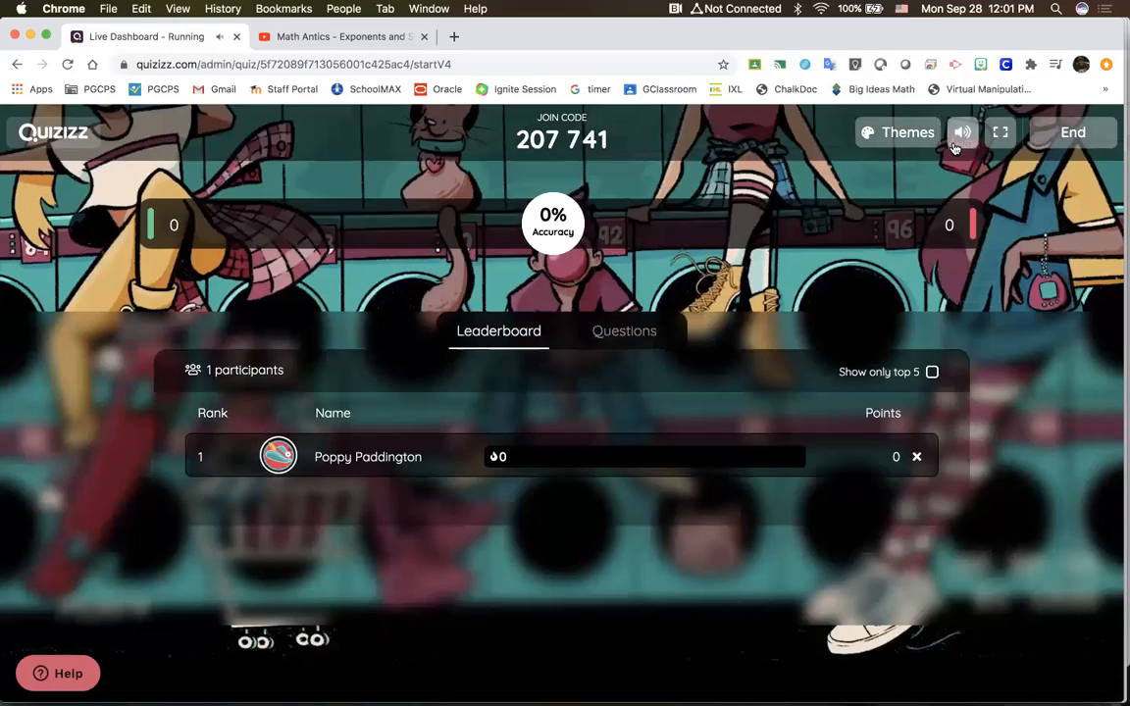
pyautogui.click(958, 140)
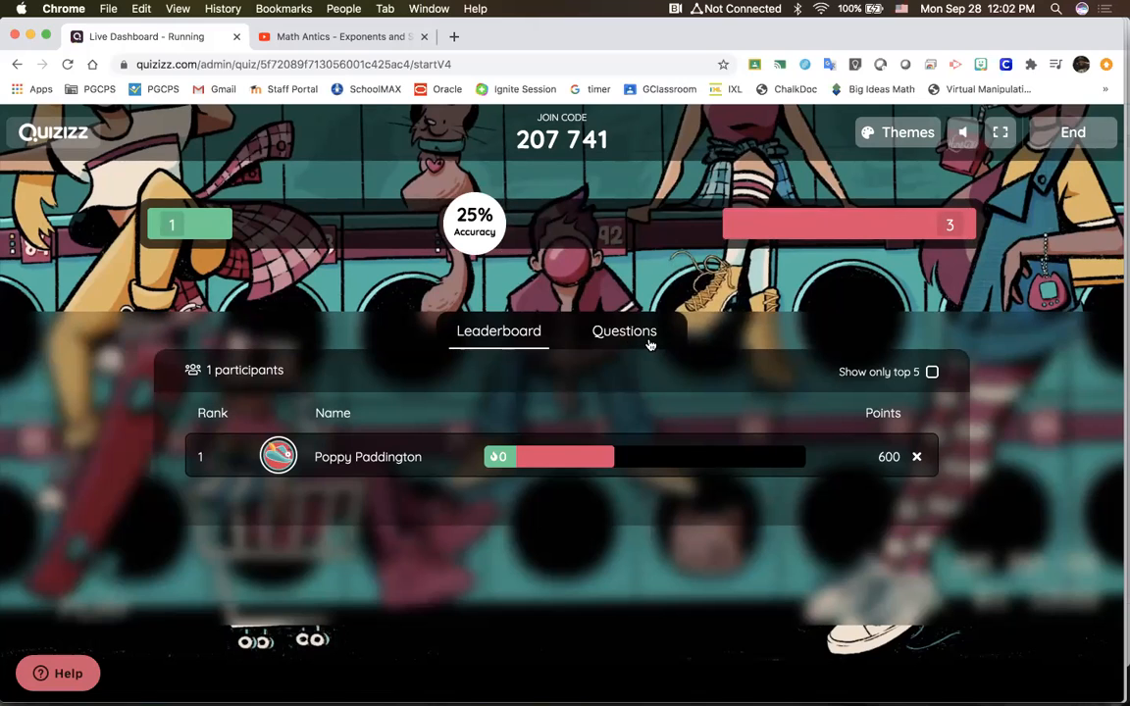
pyautogui.click(932, 374)
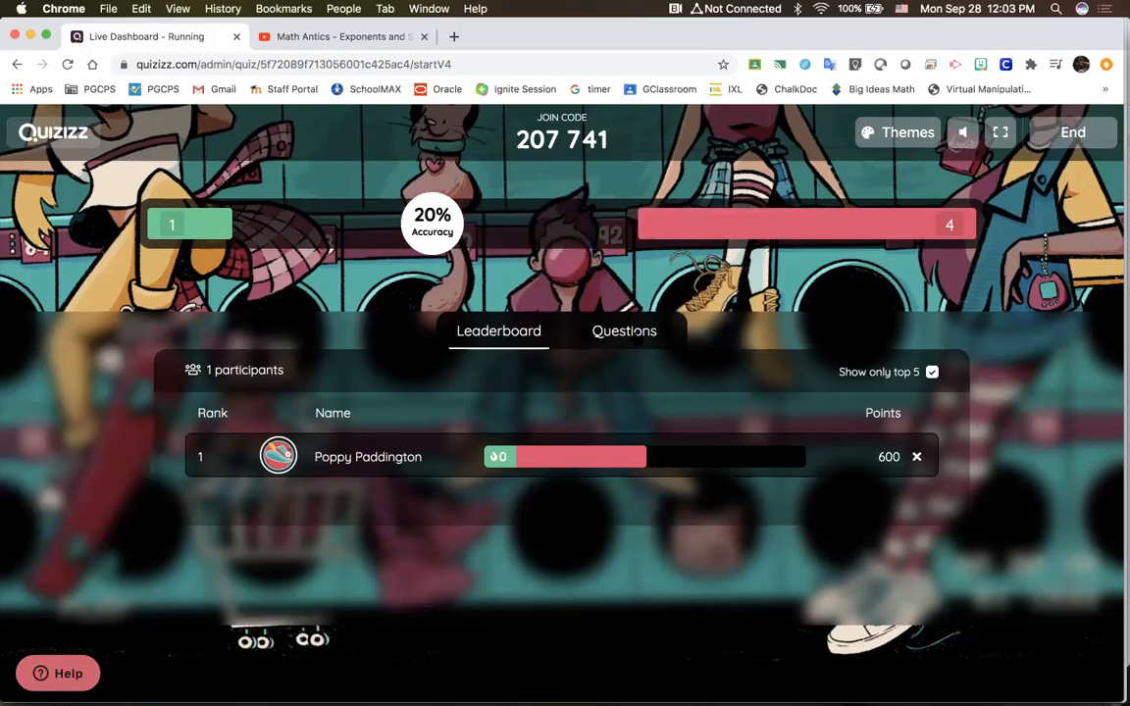
# Show the live session's question results and sort them by accuracy
pyautogui.click(636, 336)
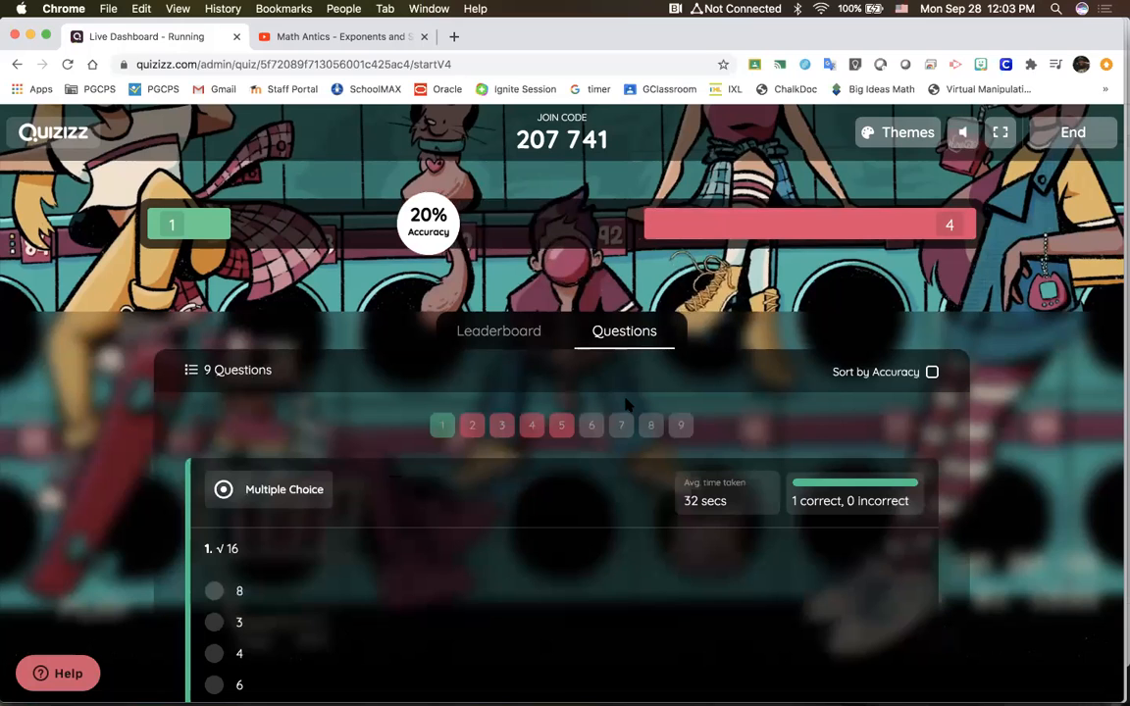
pyautogui.scroll(-1, 932, 324)
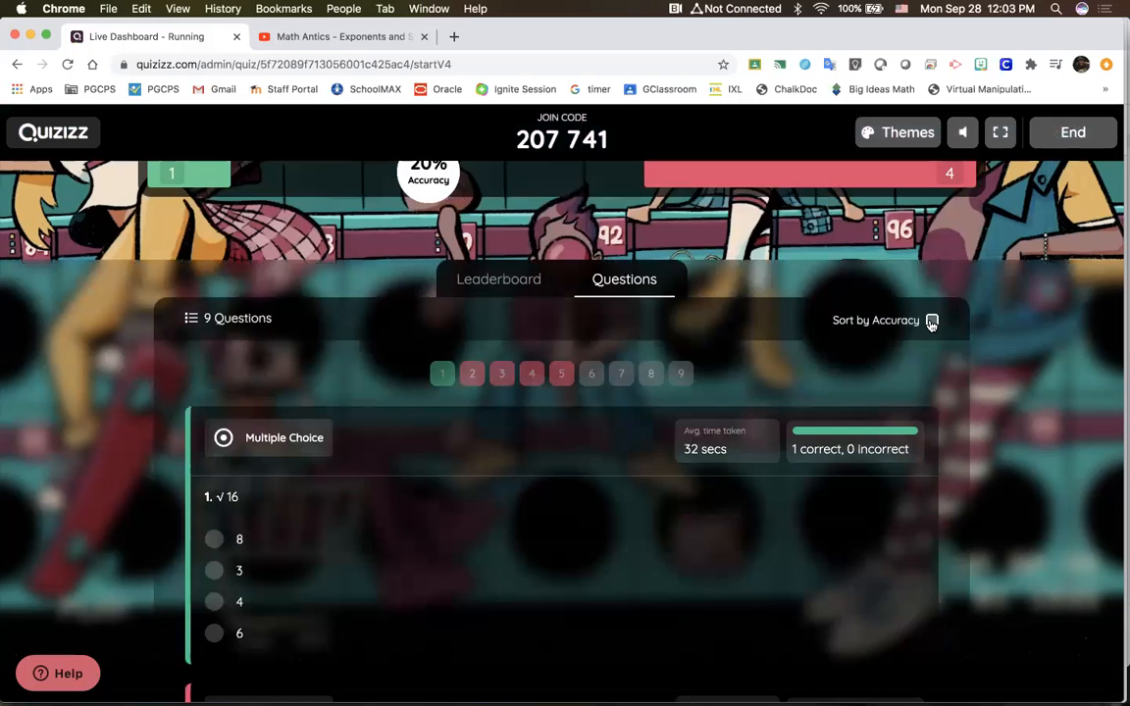
pyautogui.click(932, 322)
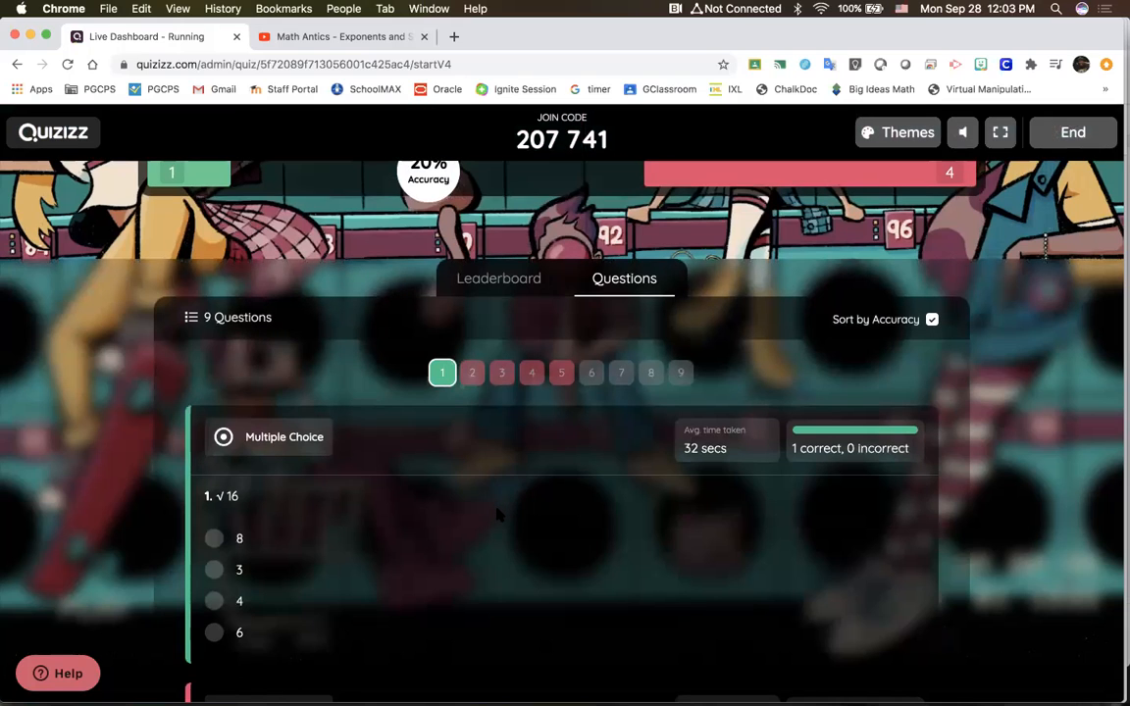
# Review the average time and the correct and incorrect answers for each question in the live results
pyautogui.scroll(-5, 497, 514)
pyautogui.scroll(1, 497, 514)
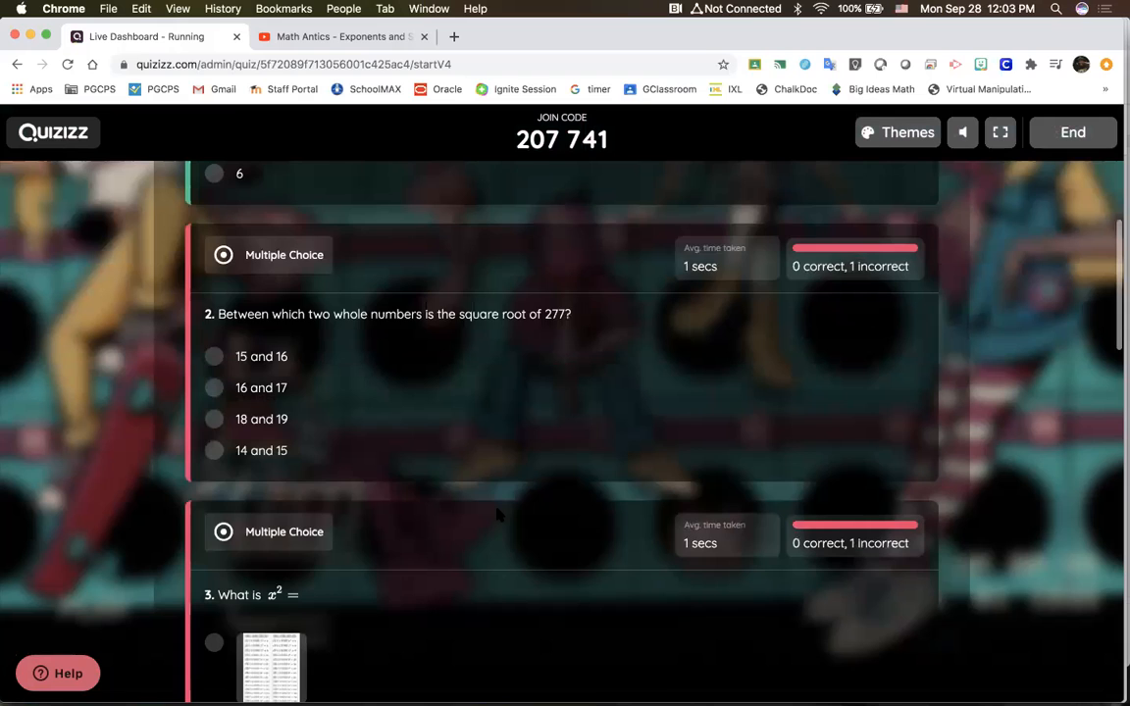
pyautogui.scroll(3, 497, 514)
pyautogui.scroll(-4, 497, 513)
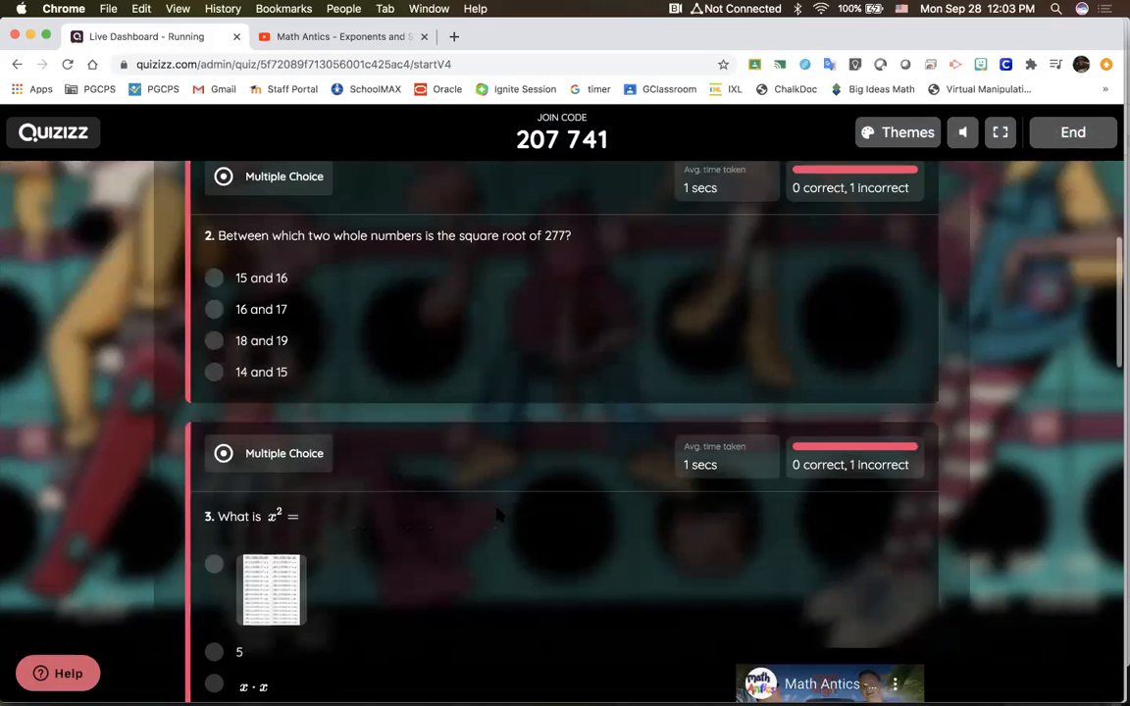
pyautogui.scroll(3, 497, 514)
pyautogui.scroll(4, 569, 434)
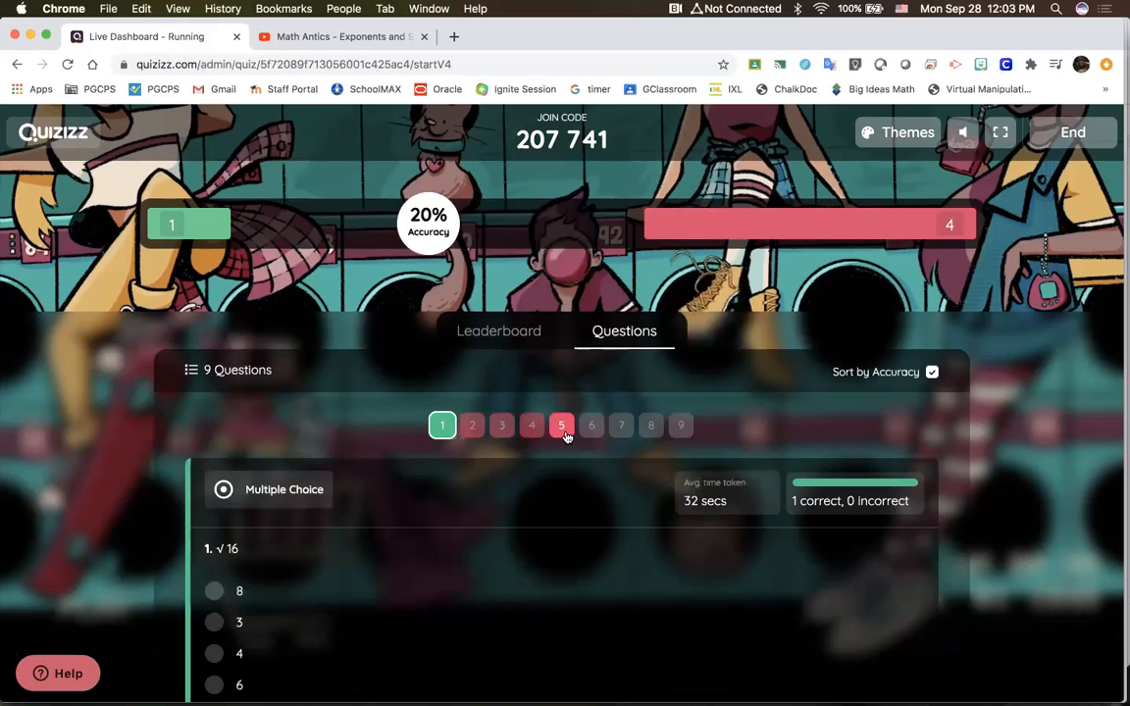
pyautogui.click(681, 435)
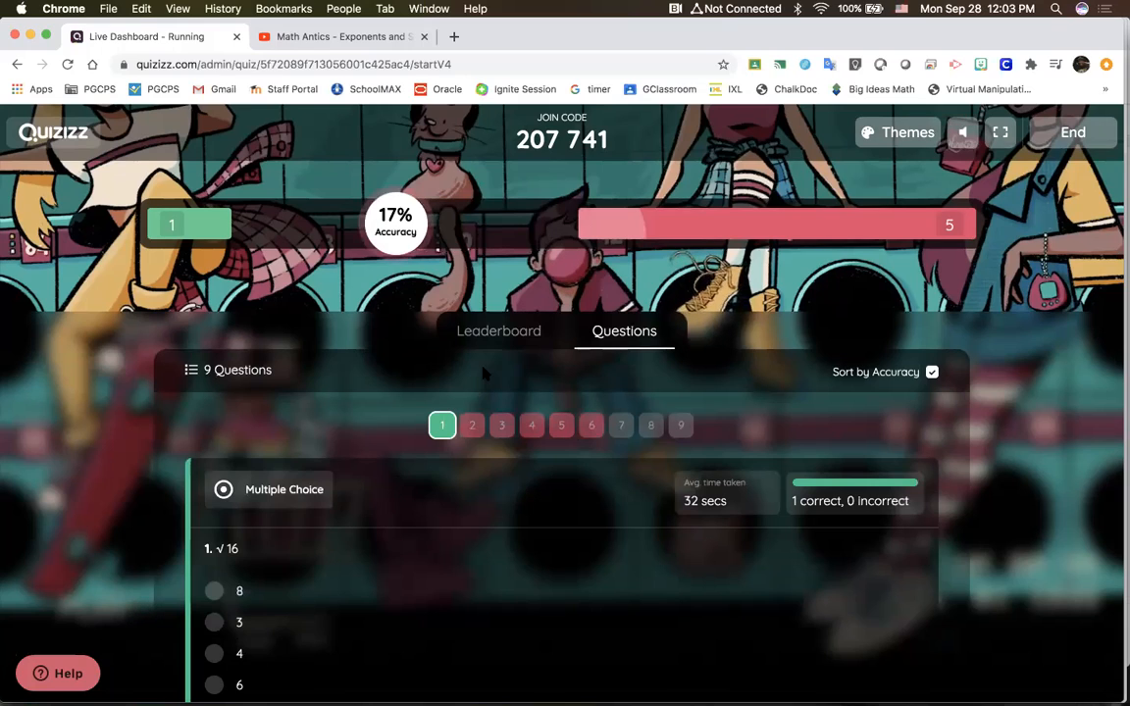
# End the live quiz and leave its summary for the Quizizz home page
pyautogui.click(1076, 142)
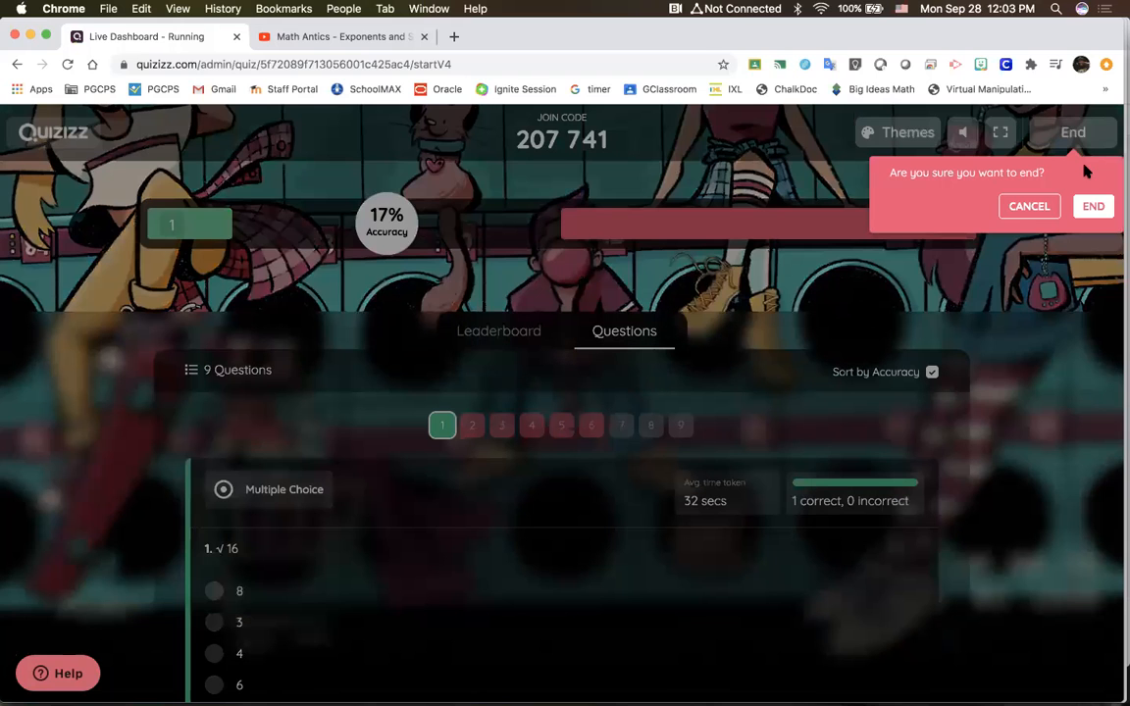
pyautogui.click(1094, 207)
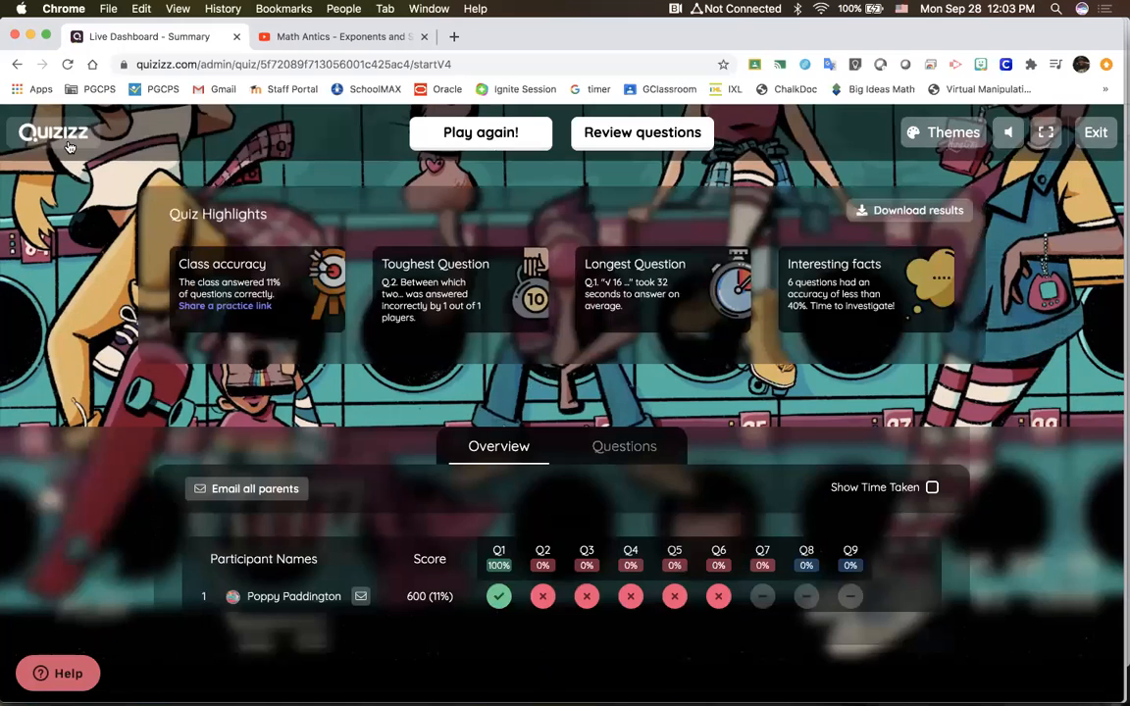
pyautogui.click(69, 146)
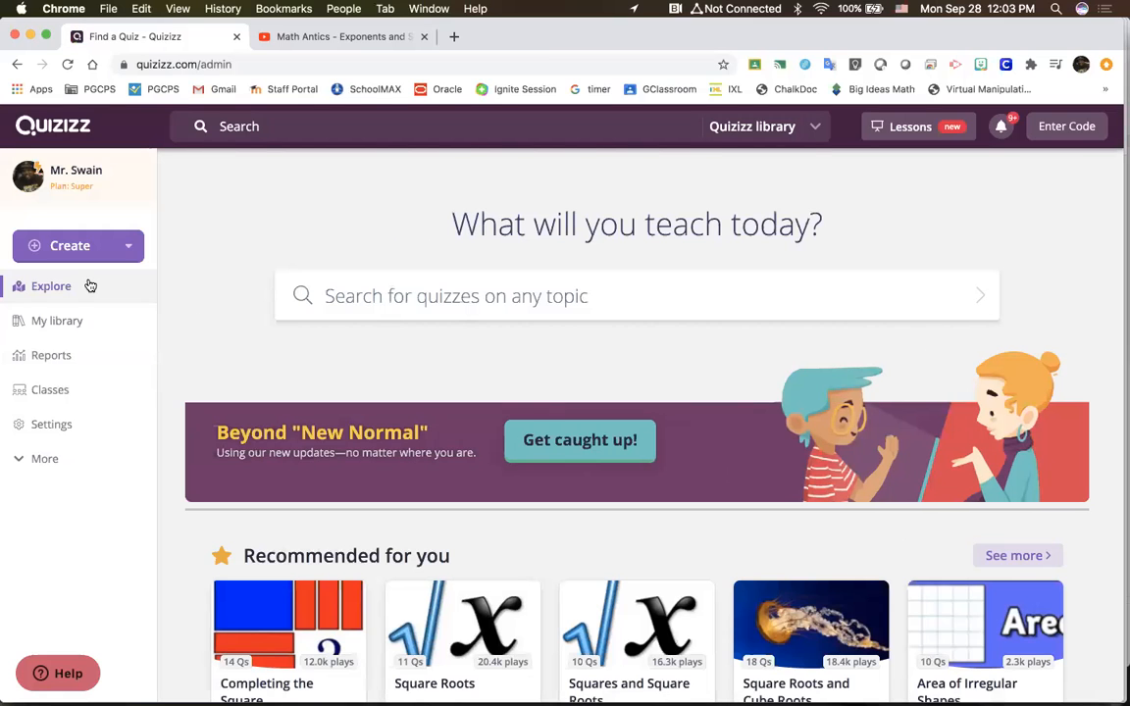
# Open Quizizz Training Test Week 2 from the personal library and start its preview game
pyautogui.click(59, 324)
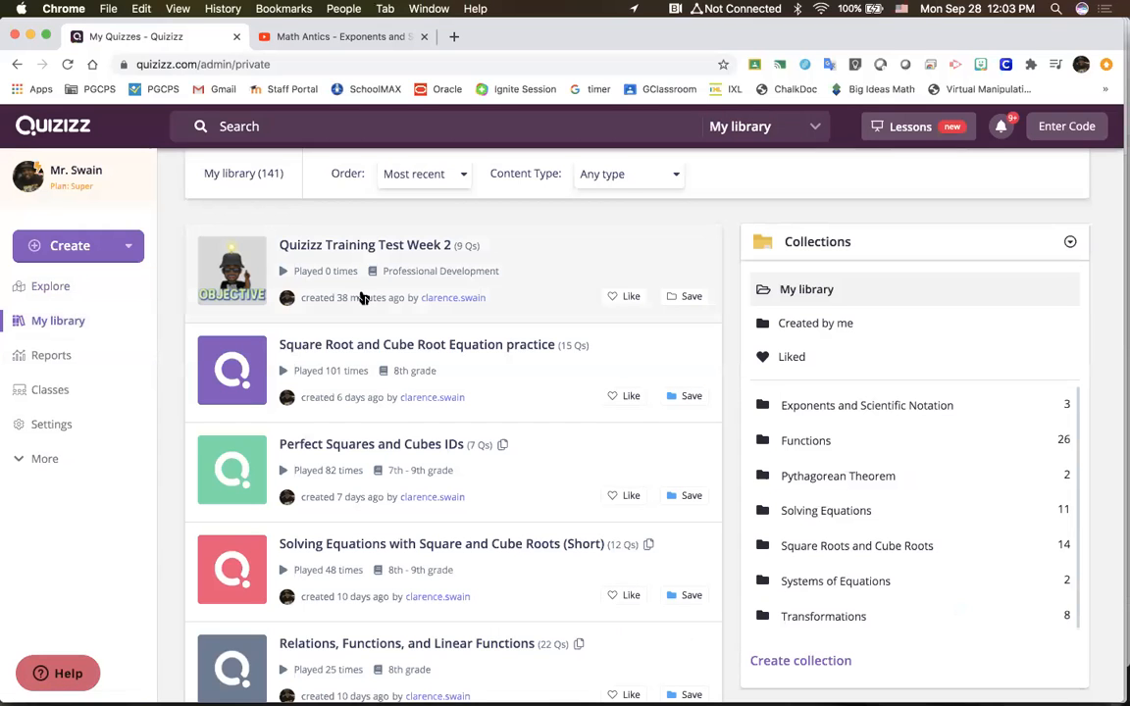
pyautogui.click(461, 277)
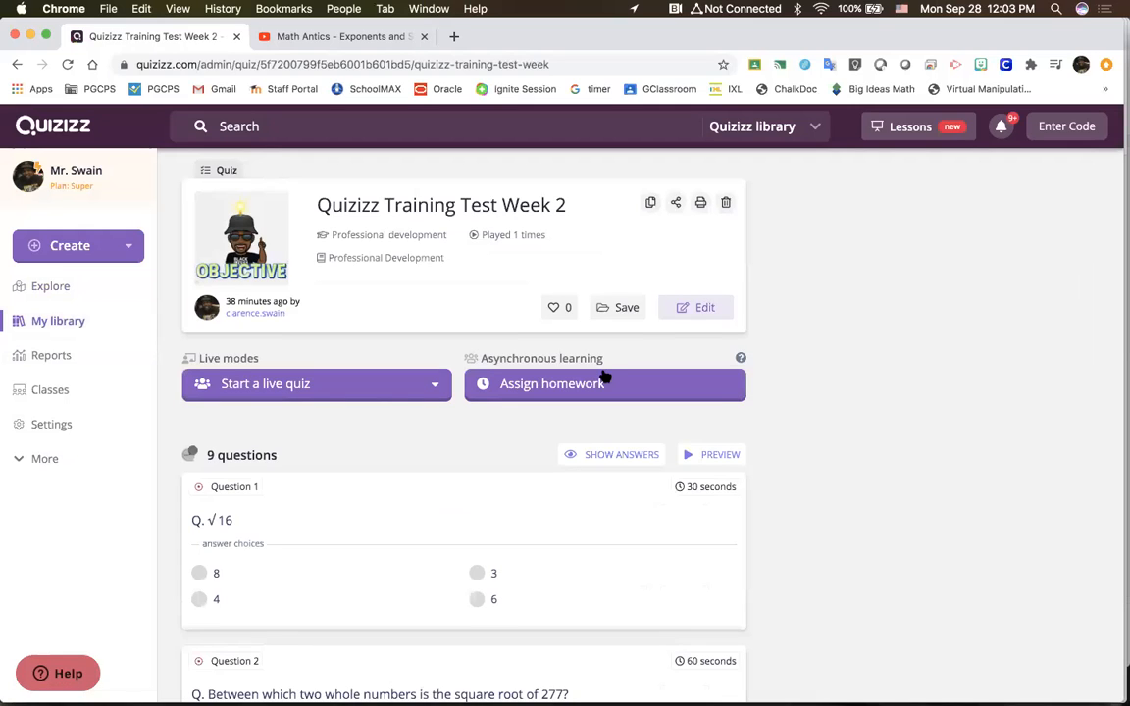
pyautogui.click(702, 456)
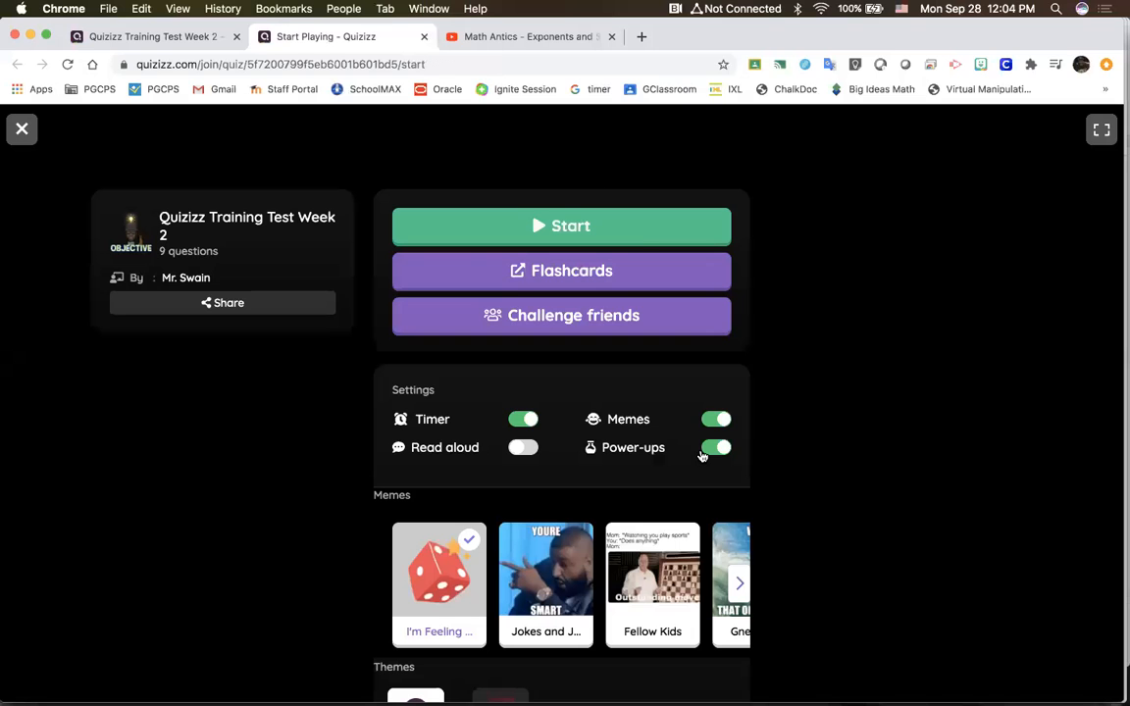
pyautogui.click(639, 228)
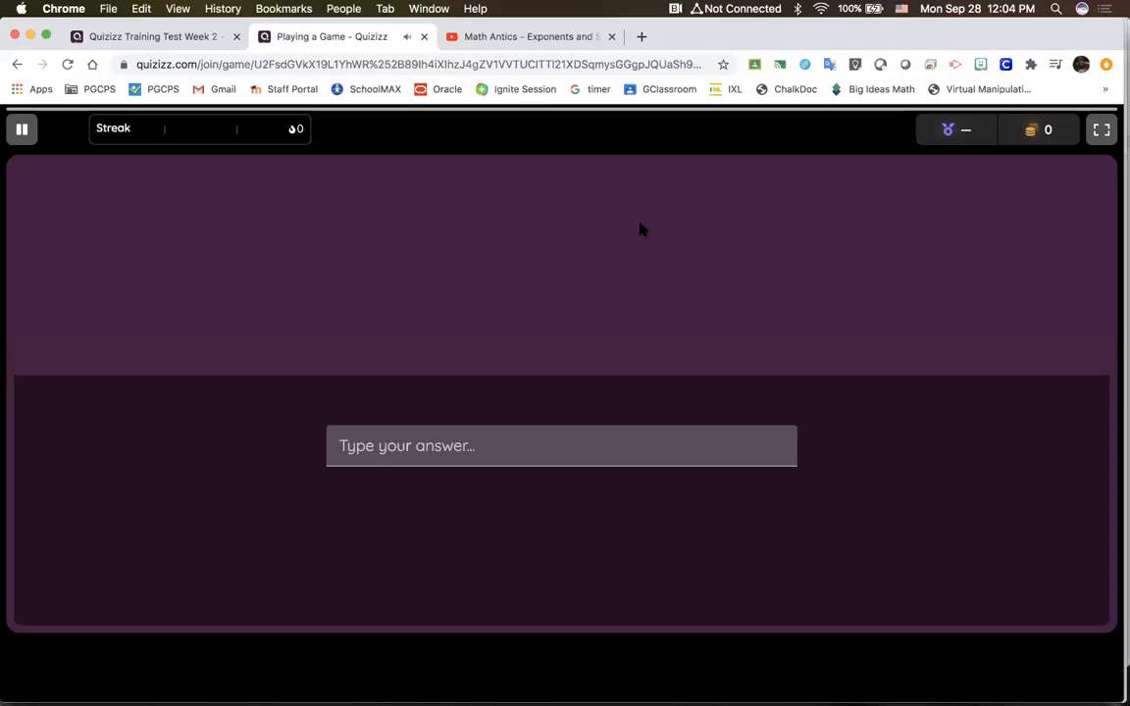
# Submit 7 for the fill-in question and "Thrws" for the open-ended perfect squares and cubes question
pyautogui.click(536, 446)
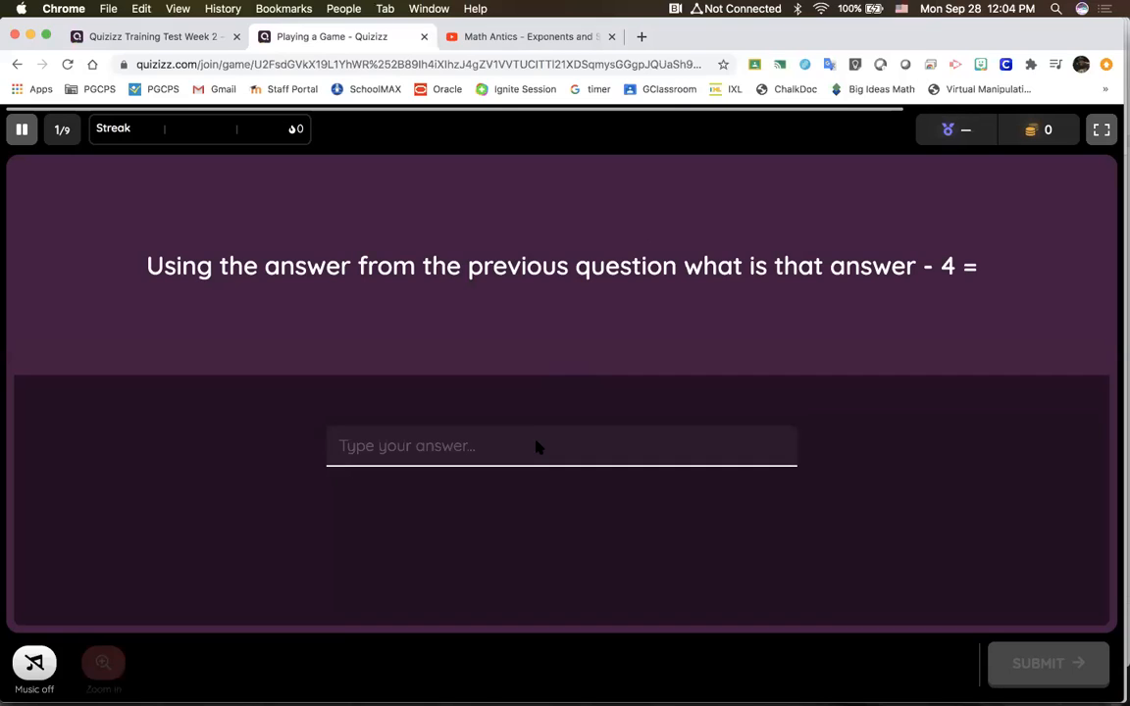
pyautogui.write('7')
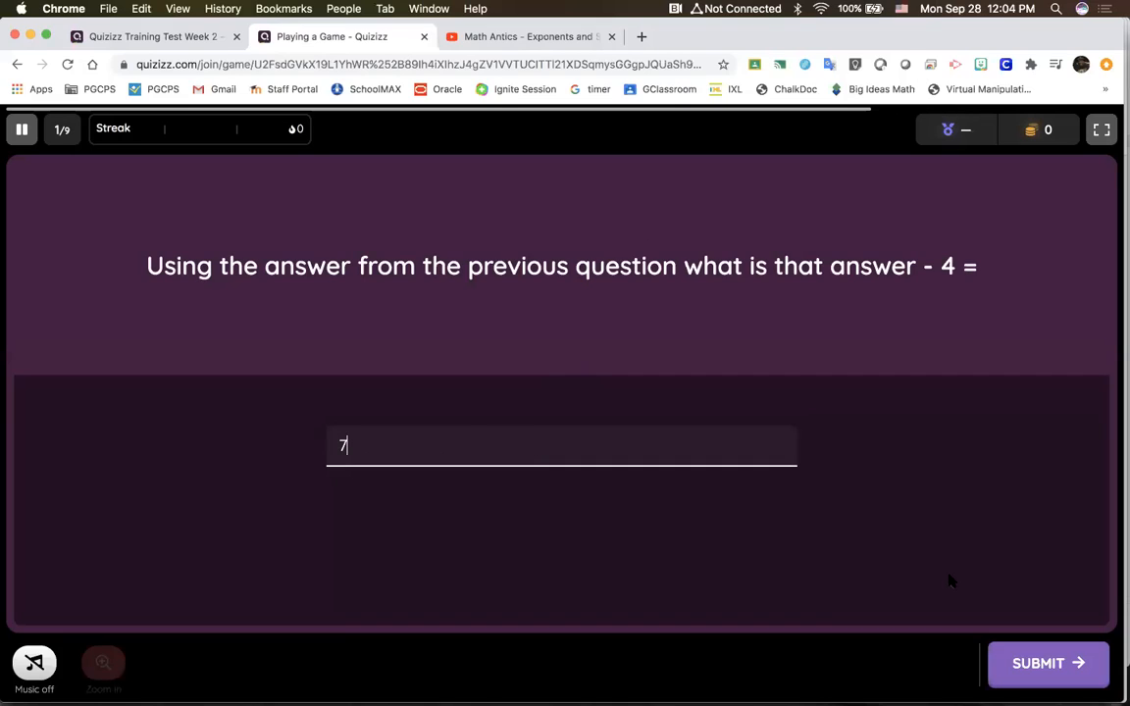
pyautogui.click(1032, 673)
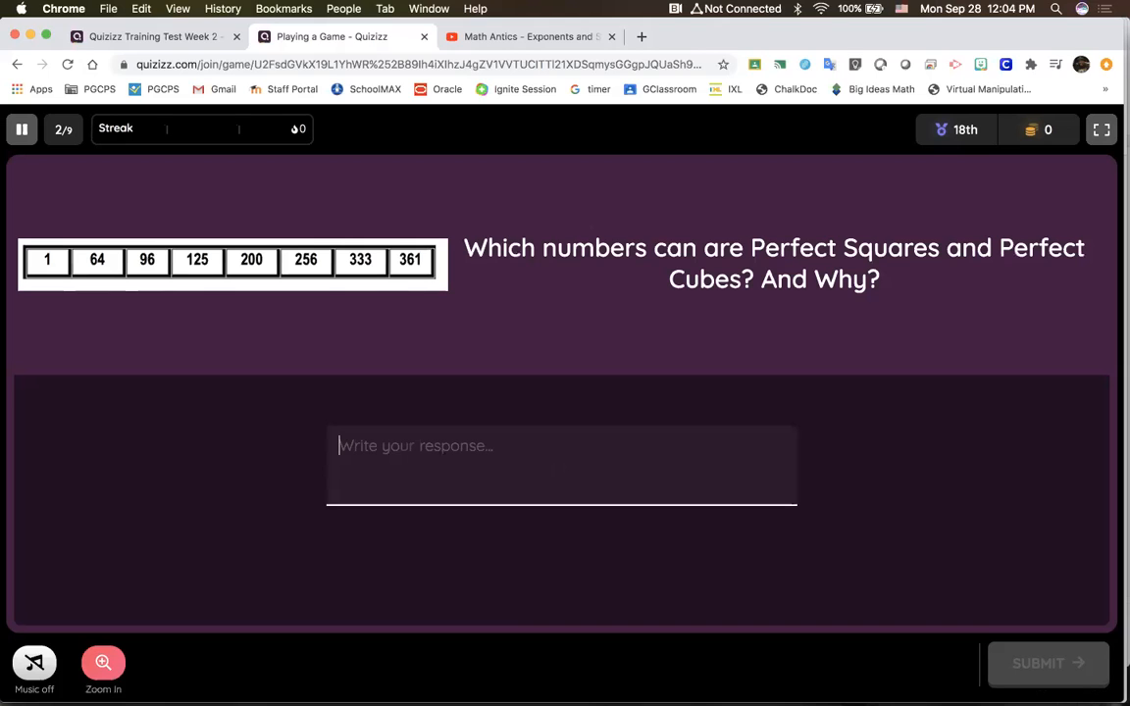
pyautogui.write('Thrws')
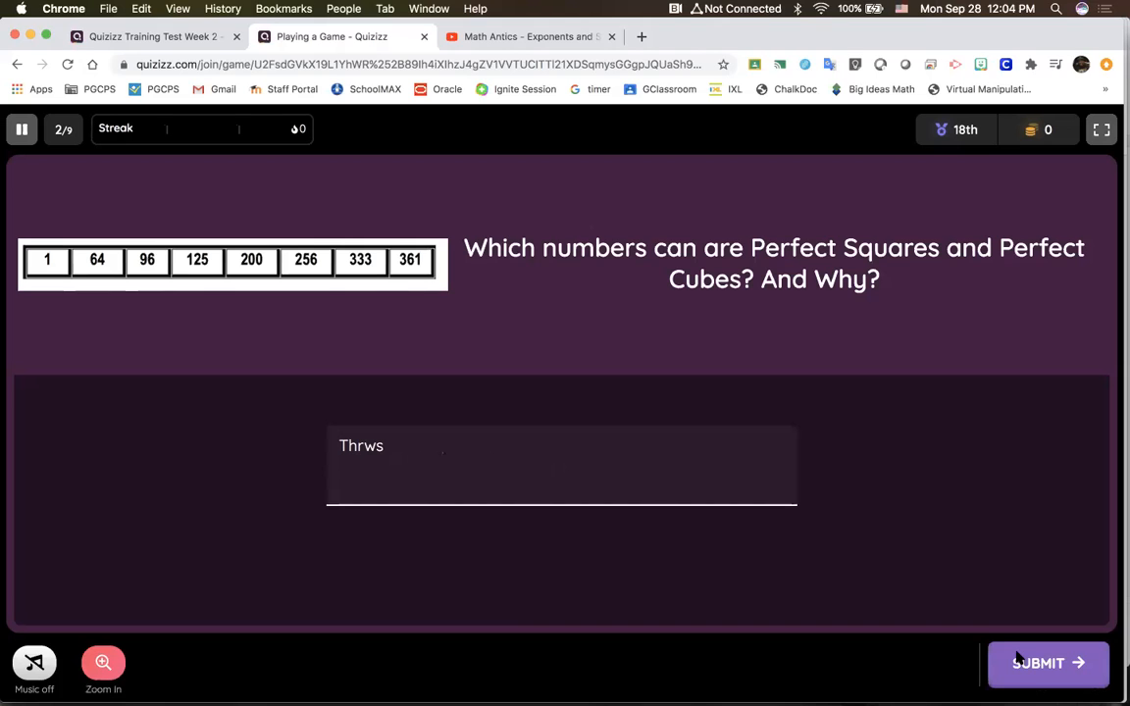
pyautogui.click(1017, 659)
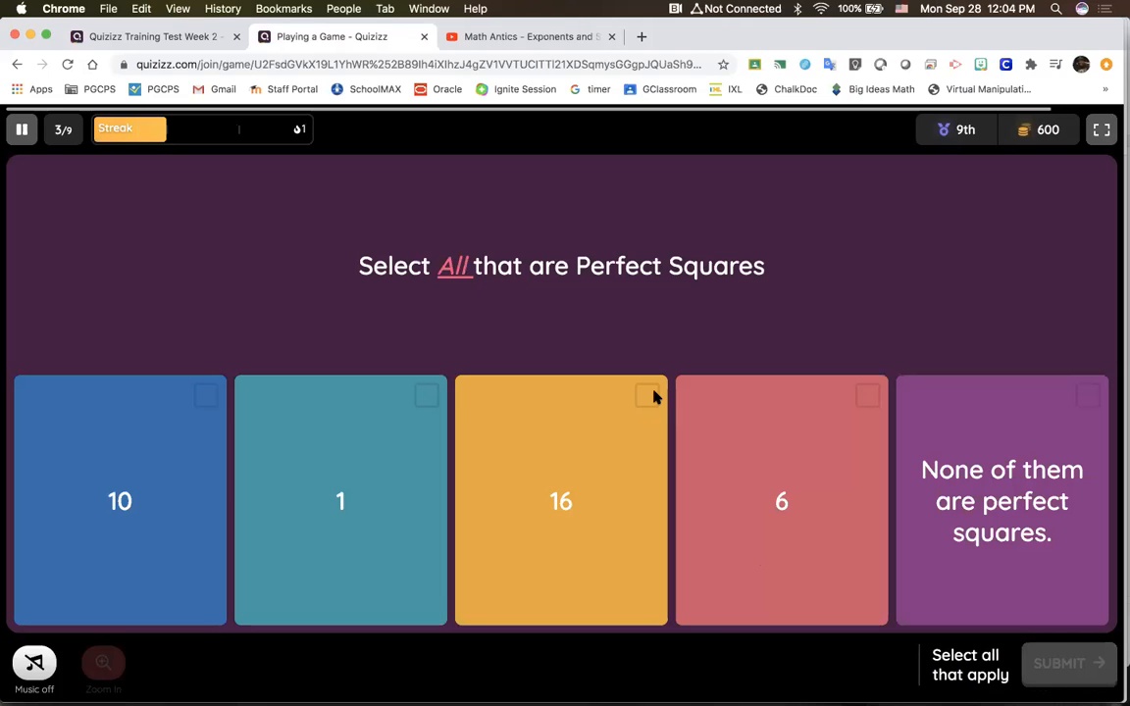
# Choose 1, 16 and 6 in the question asking for all perfect squares and submit the selection
pyautogui.click(864, 396)
pyautogui.press('2')
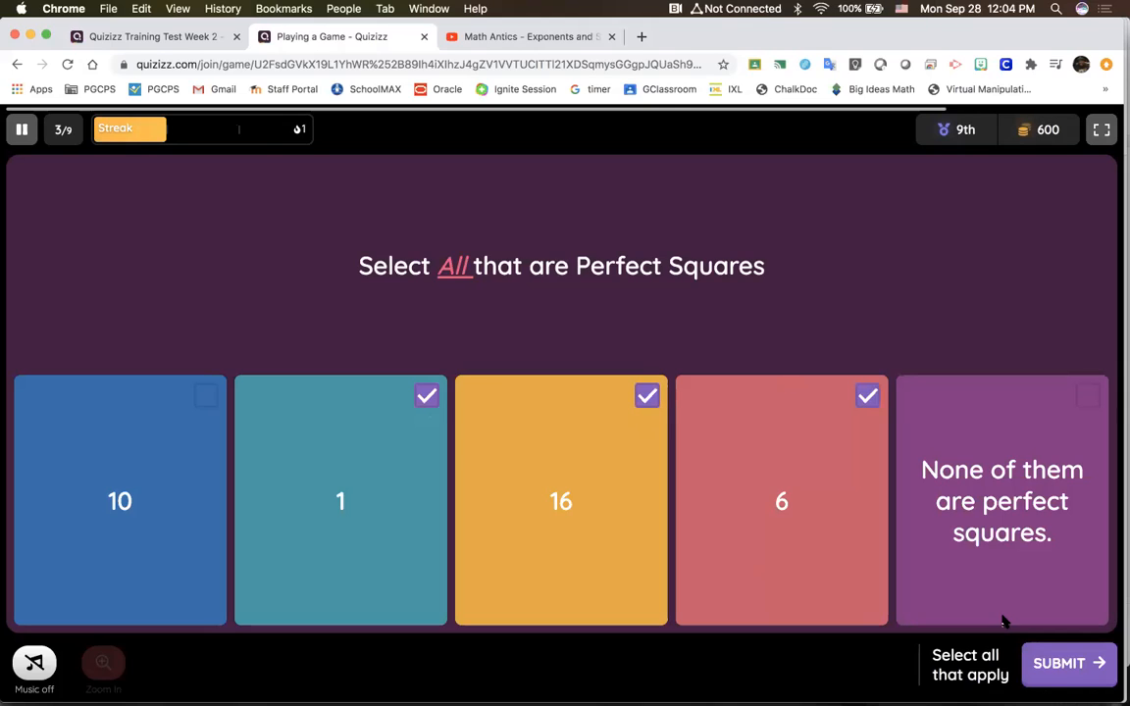
pyautogui.click(1058, 665)
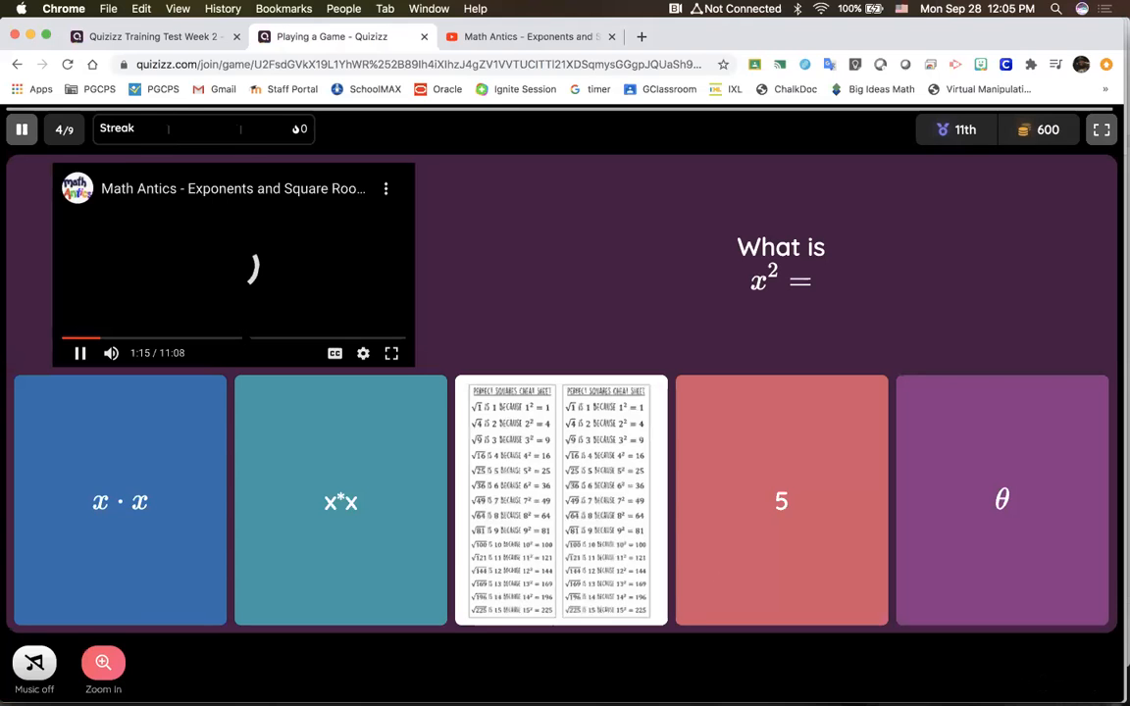
# Try the embedded Math Antics clip's playback and full-screen view, leave it paused, and answer the x² question with 5
pyautogui.click(81, 353)
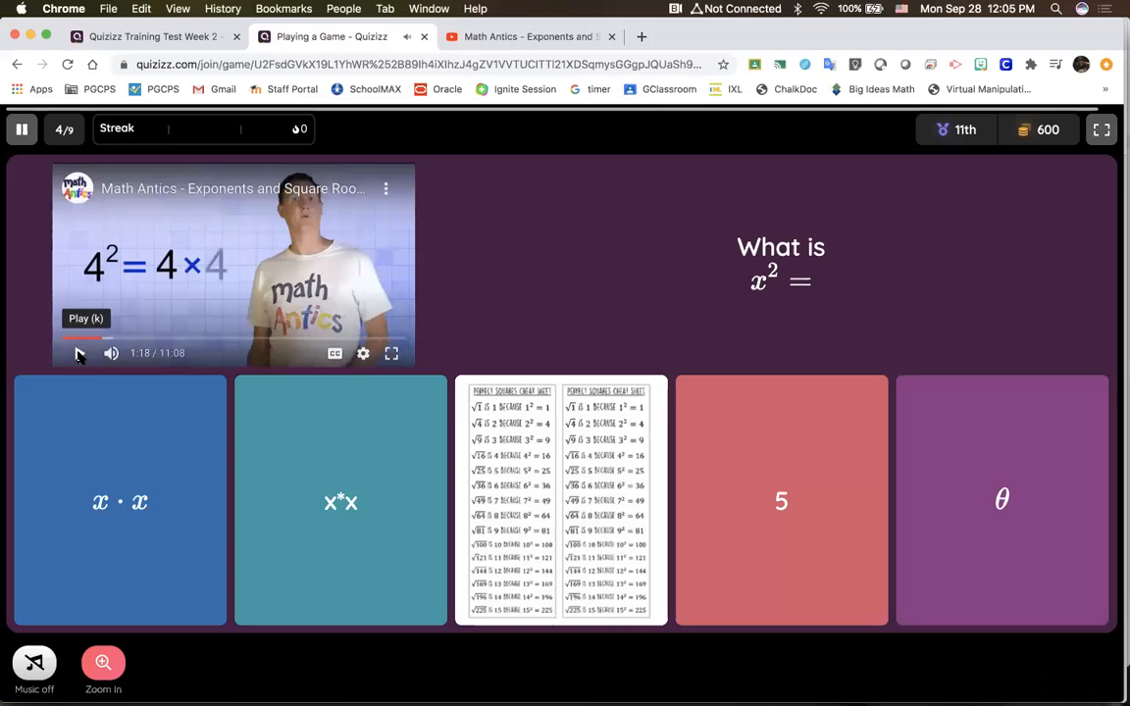
pyautogui.click(391, 356)
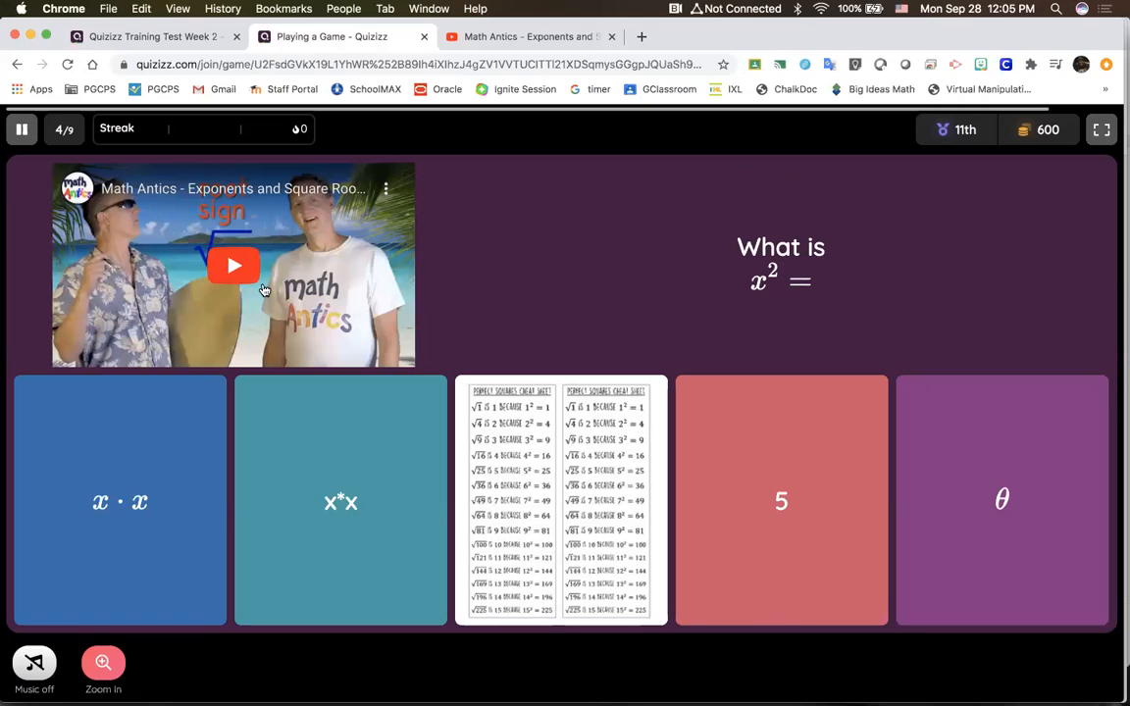
pyautogui.click(255, 284)
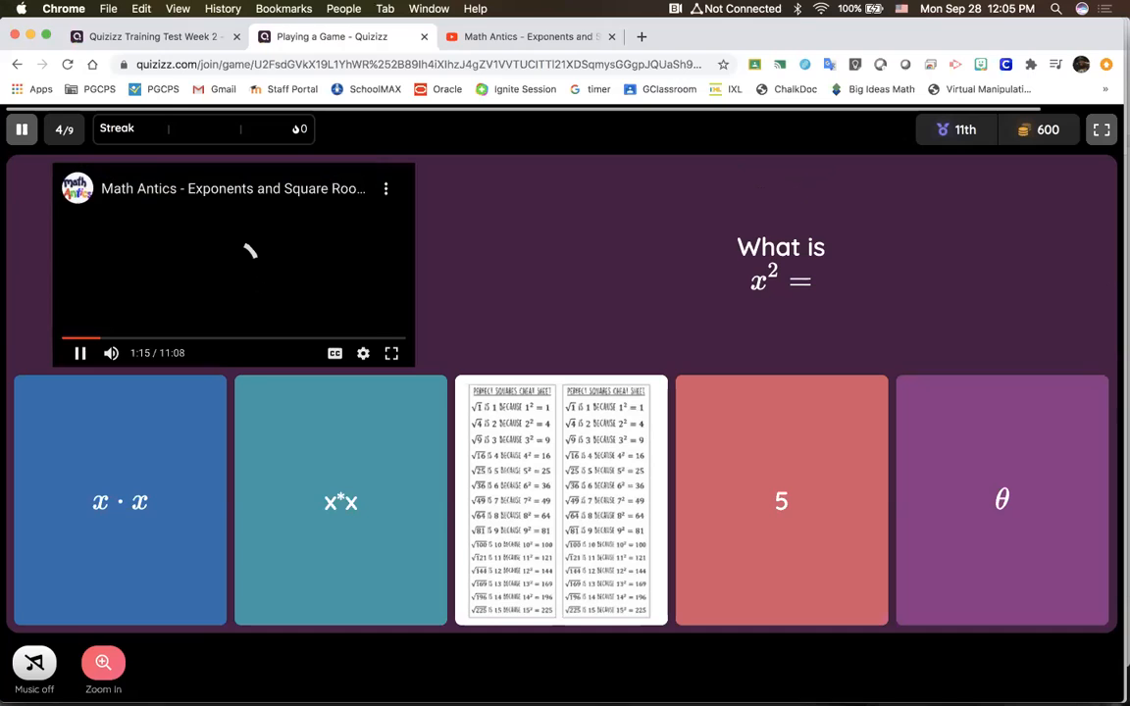
pyautogui.click(80, 354)
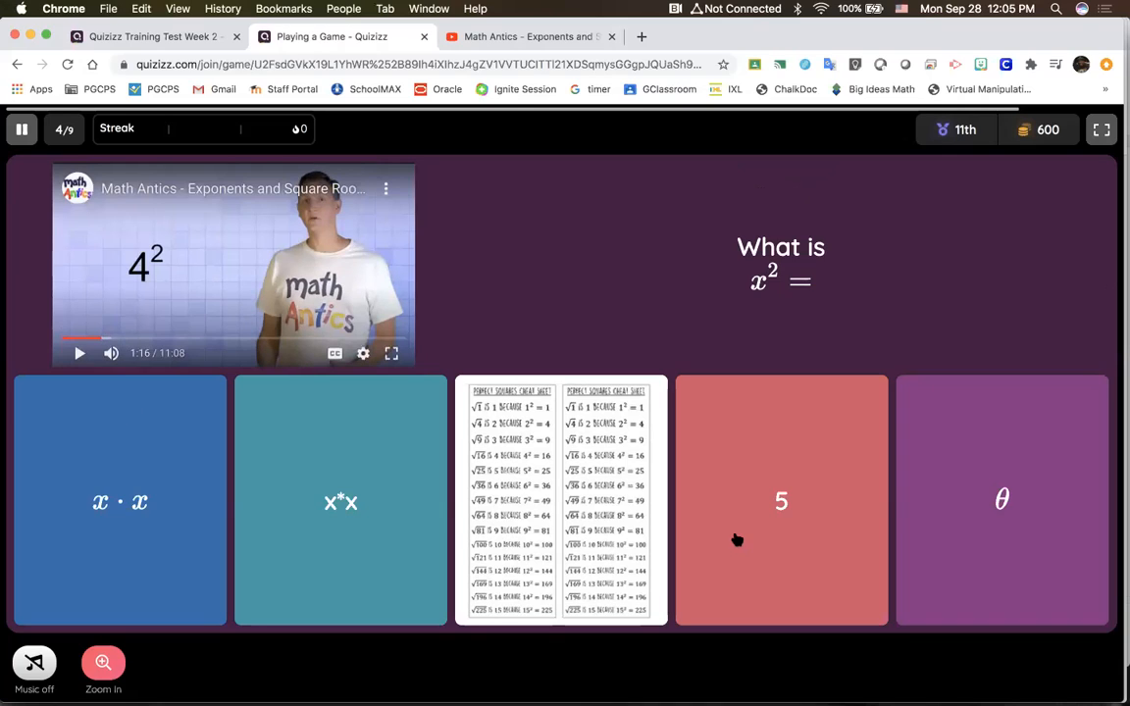
pyautogui.click(834, 527)
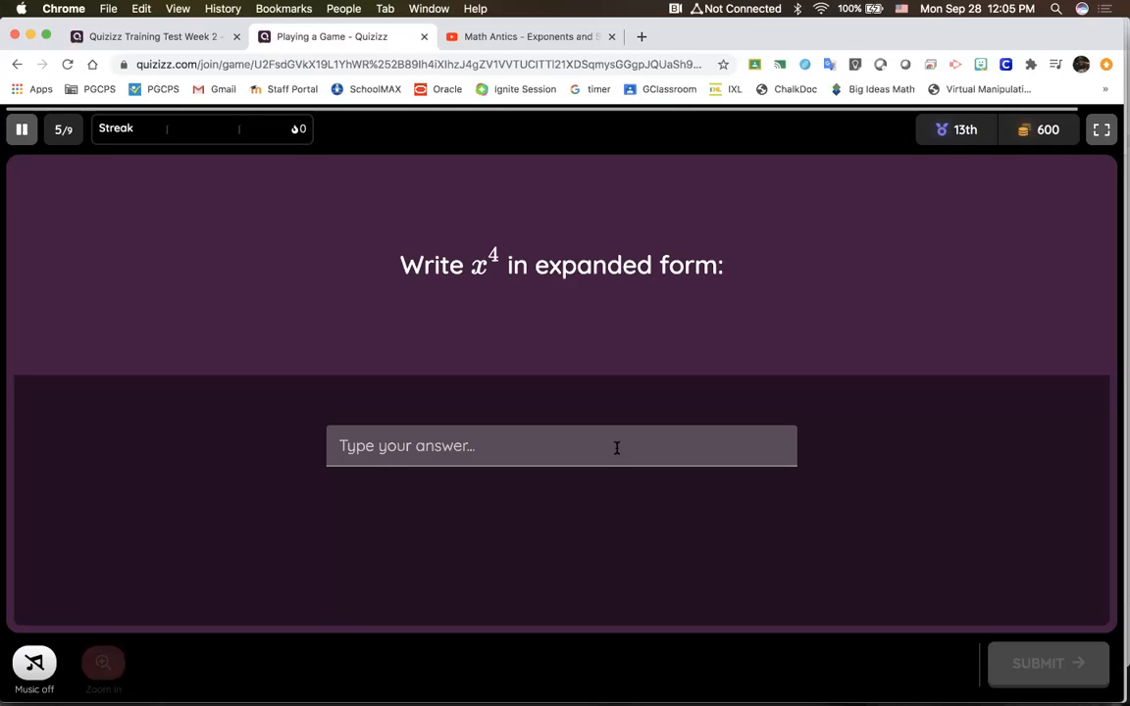
# Pause the preview game, save and exit it, and return to the instructor dashboard
pyautogui.click(24, 130)
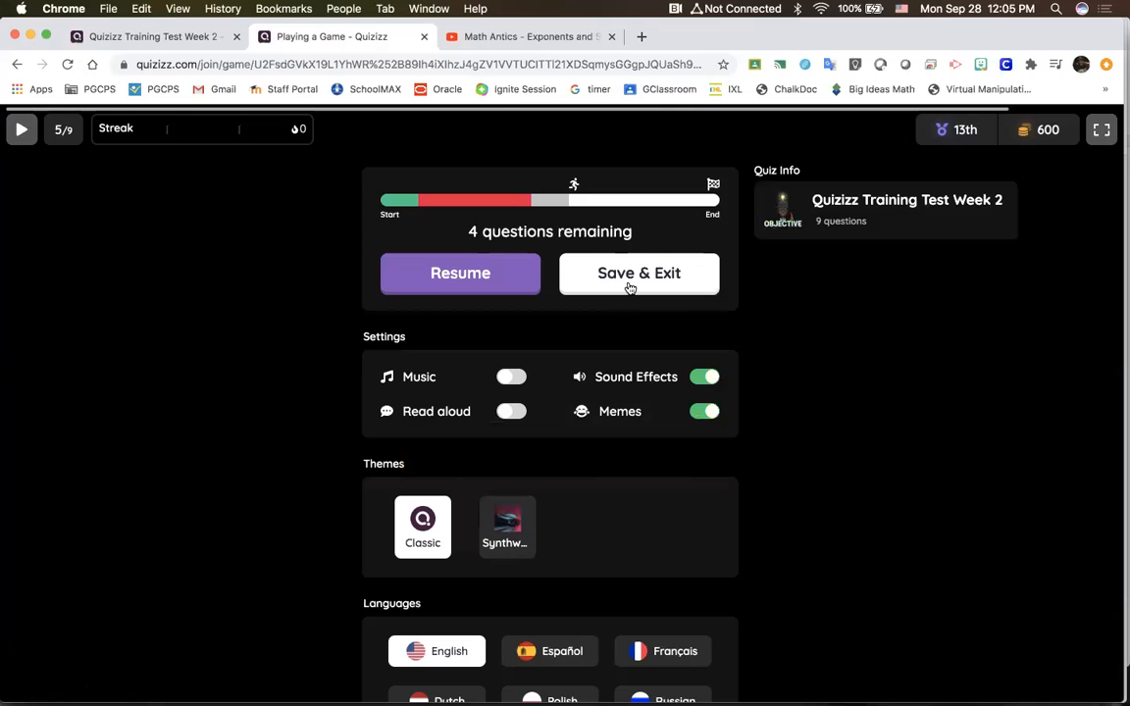
pyautogui.click(632, 286)
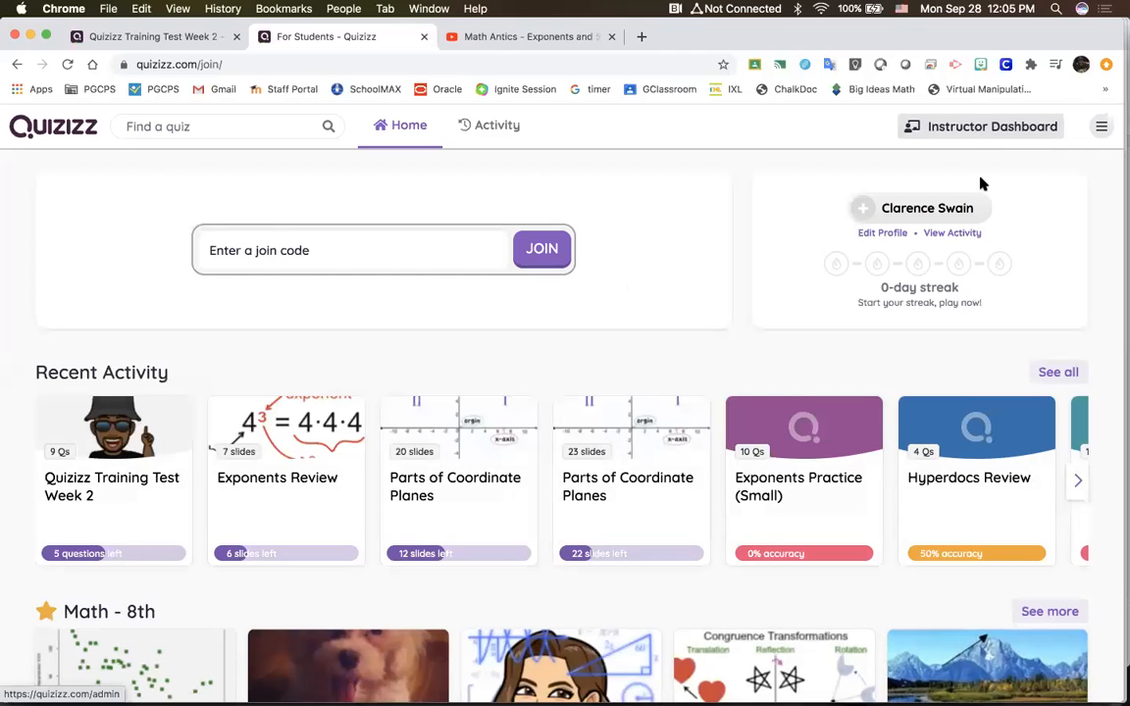
pyautogui.click(973, 131)
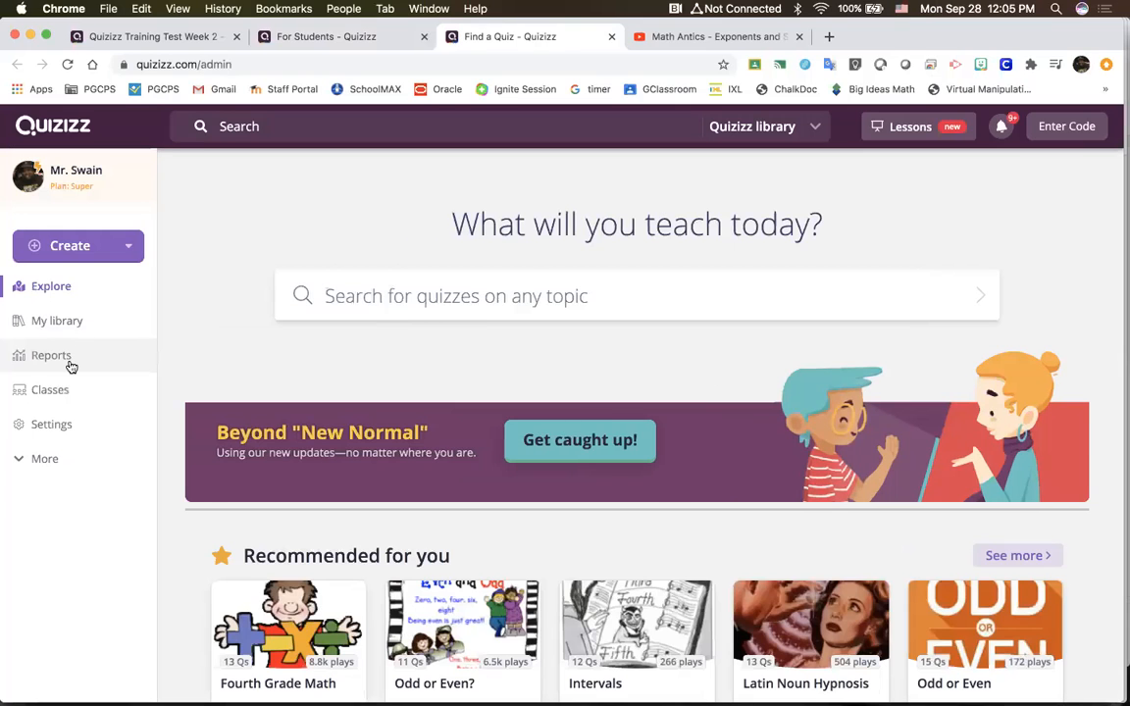
# Open the live session report for Quizizz Training Test Week 2 and view its topics breakdown
pyautogui.click(68, 363)
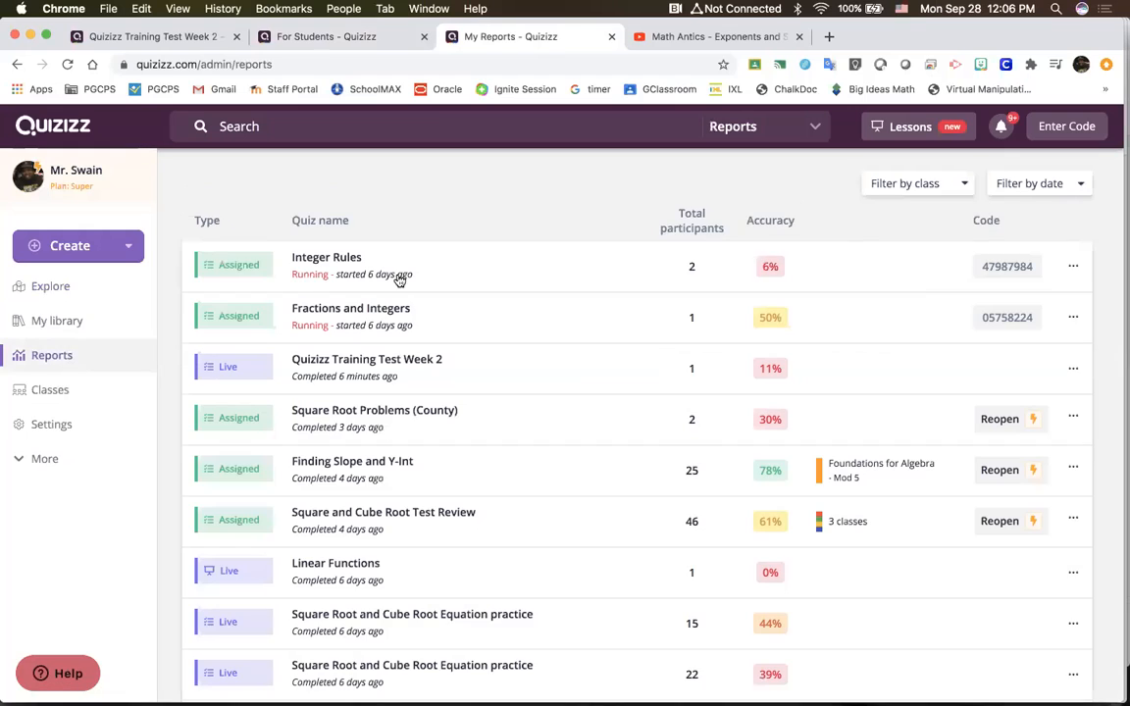
pyautogui.click(478, 380)
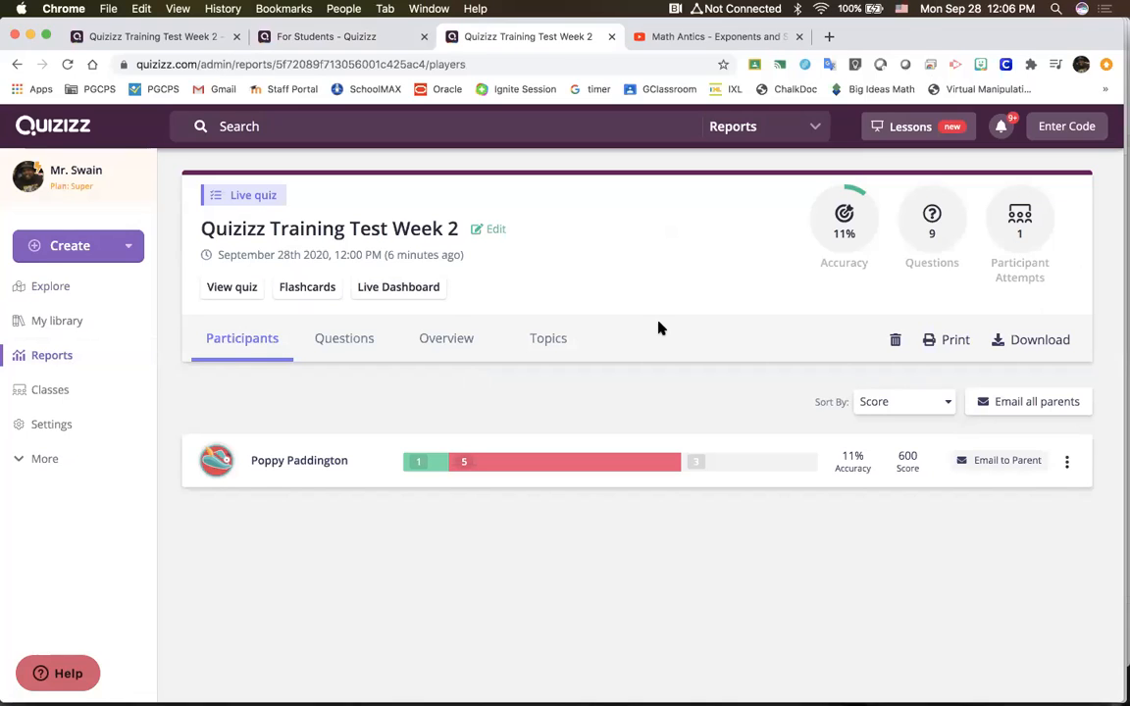
pyautogui.click(549, 340)
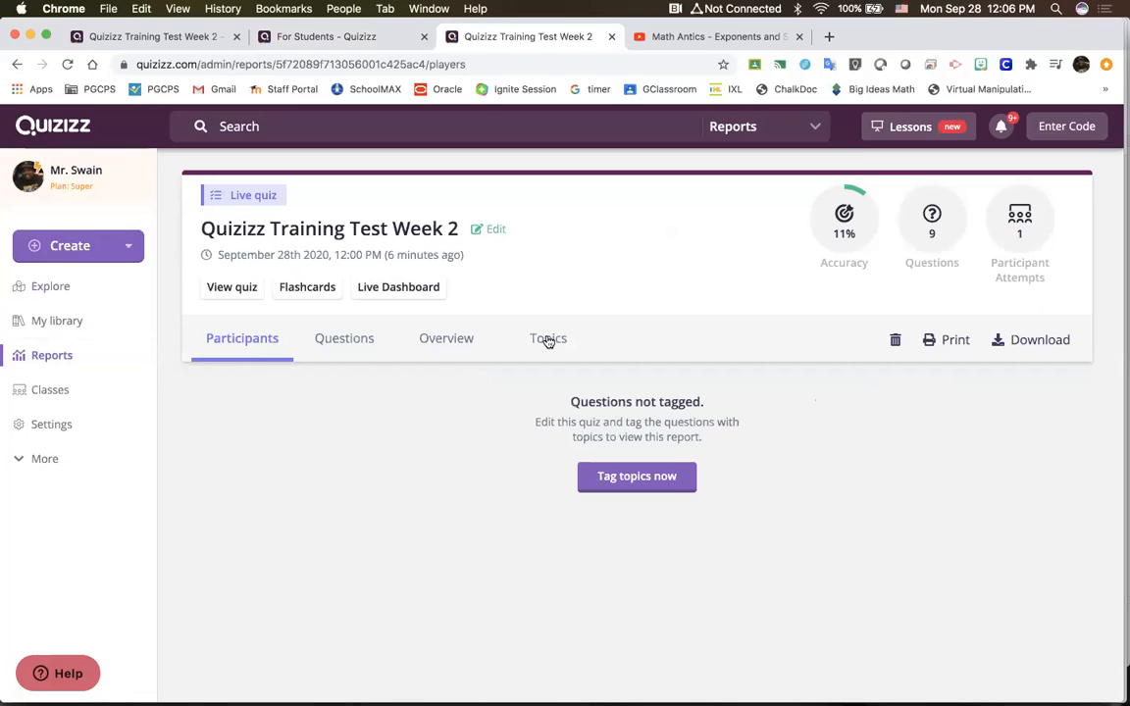
# Check the topic tagging page for the quiz, close it, and view the live report's overview of participants' results by question
pyautogui.click(604, 480)
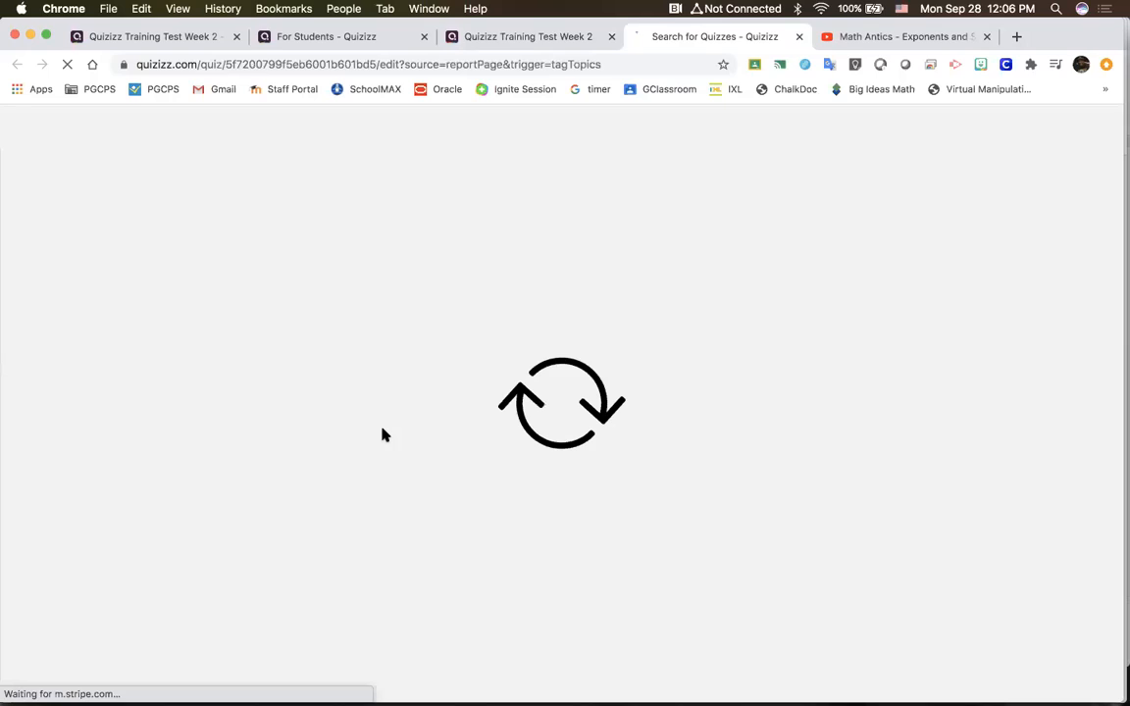
pyautogui.press('super+w')
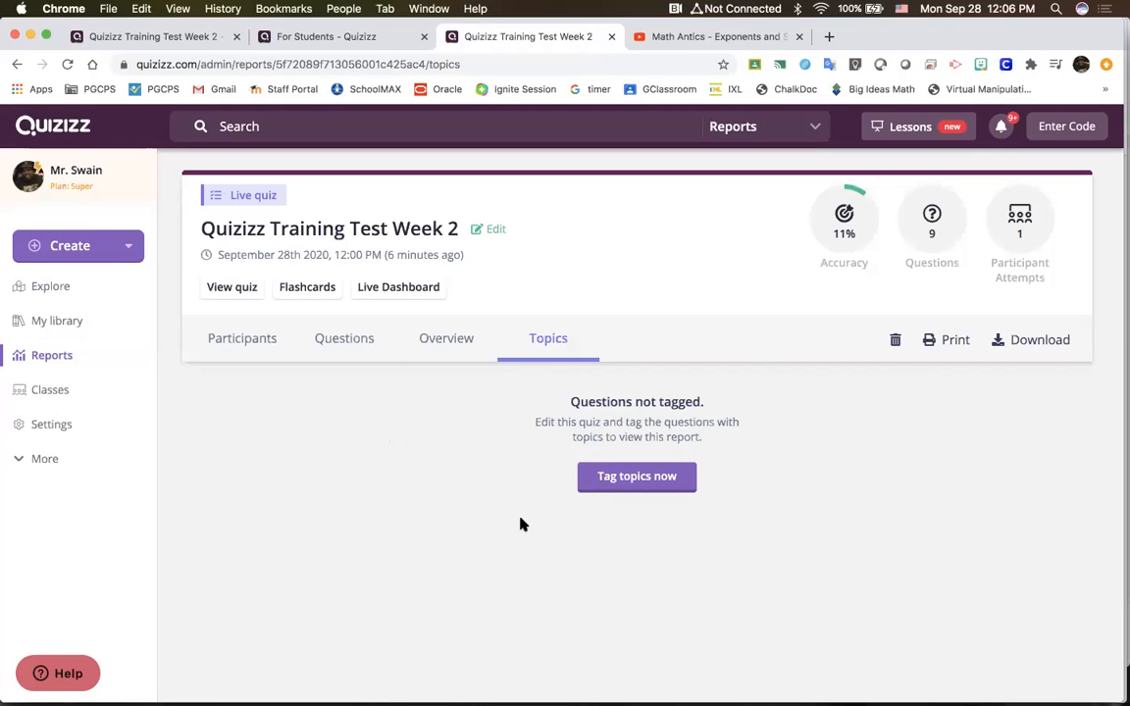
pyautogui.click(451, 351)
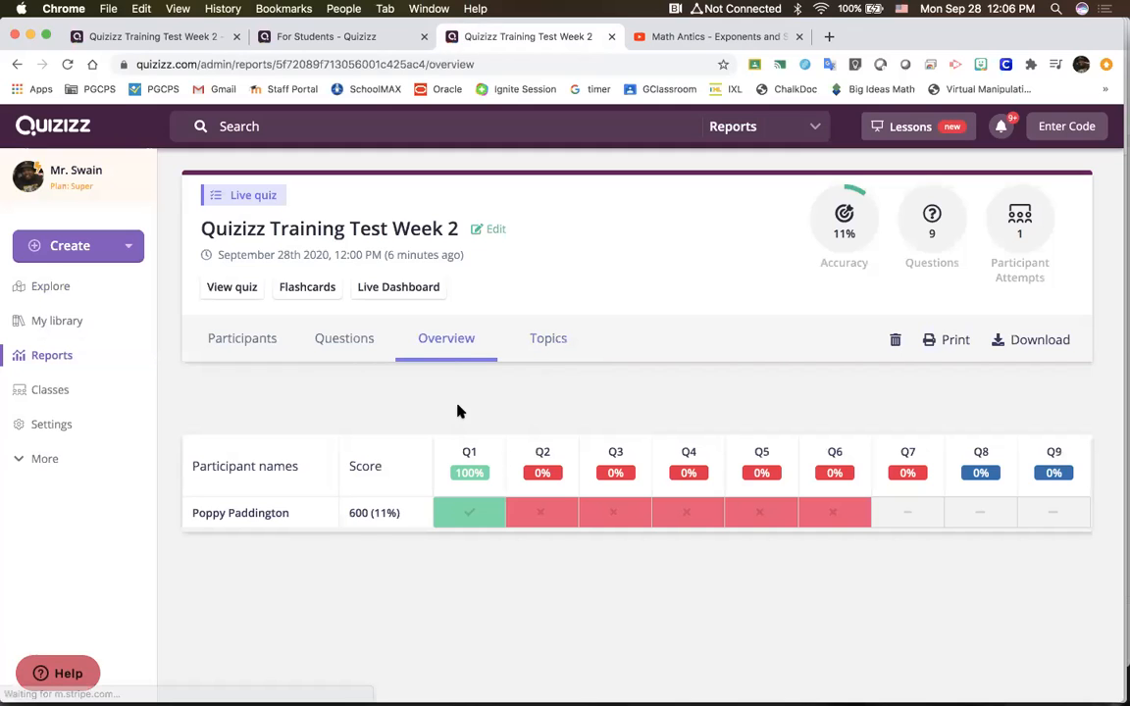
pyautogui.moveTo(708, 515)
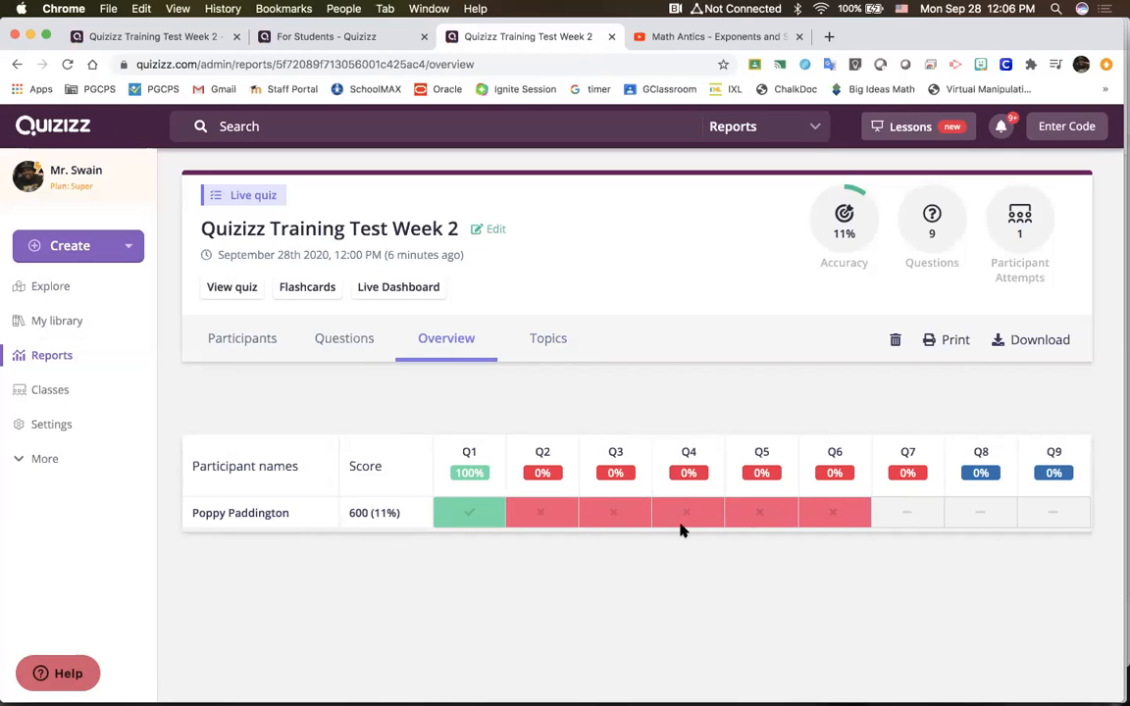
# View the live report's question breakdown, inspect the response details for the √16 question, and close them
pyautogui.click(329, 339)
pyautogui.click(396, 446)
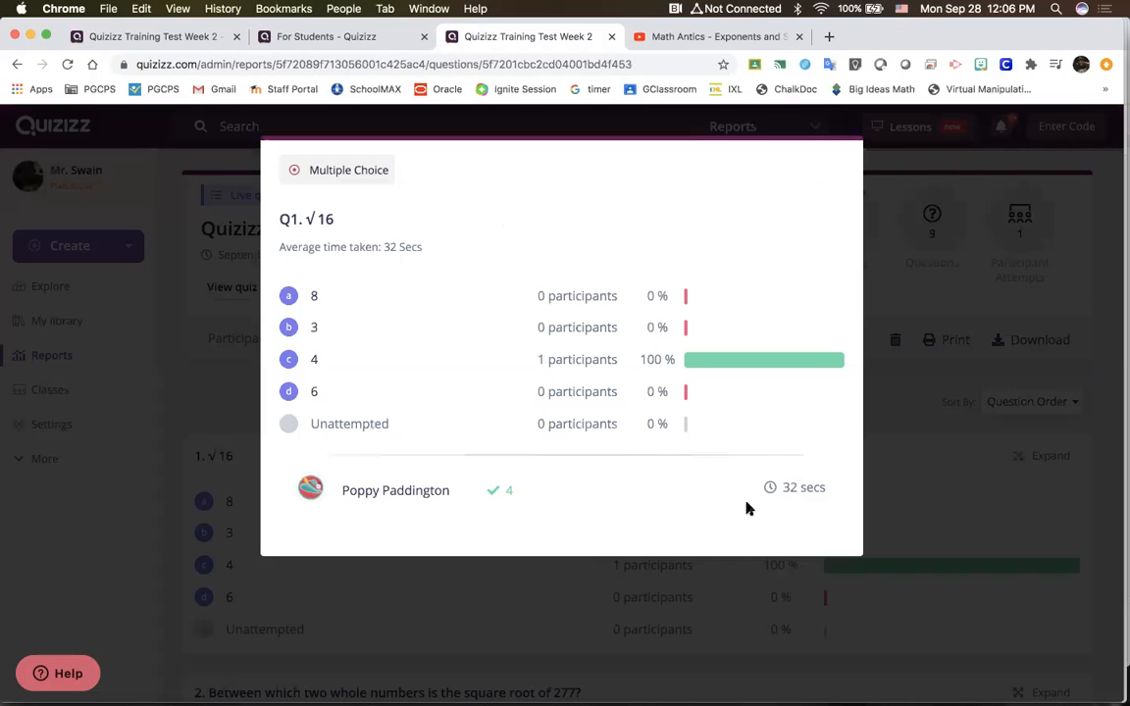
pyautogui.click(666, 661)
# Open the Finding Slope and Y-Int assignment report and inspect the response details for its first question
pyautogui.click(55, 356)
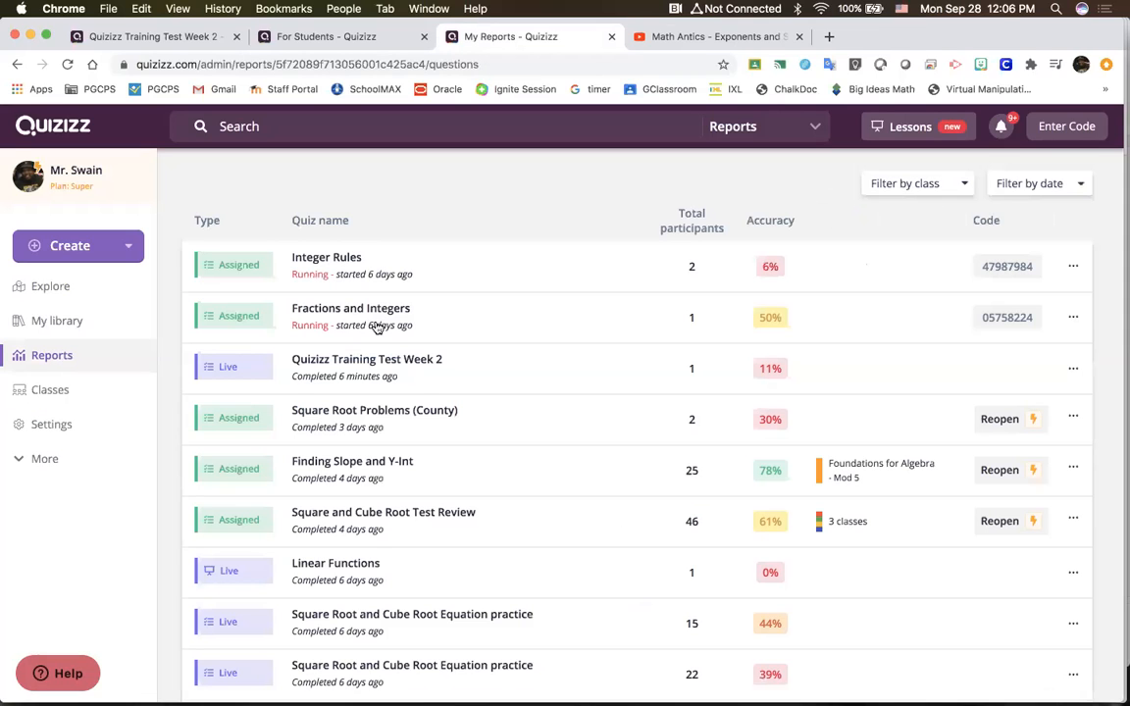
pyautogui.click(351, 464)
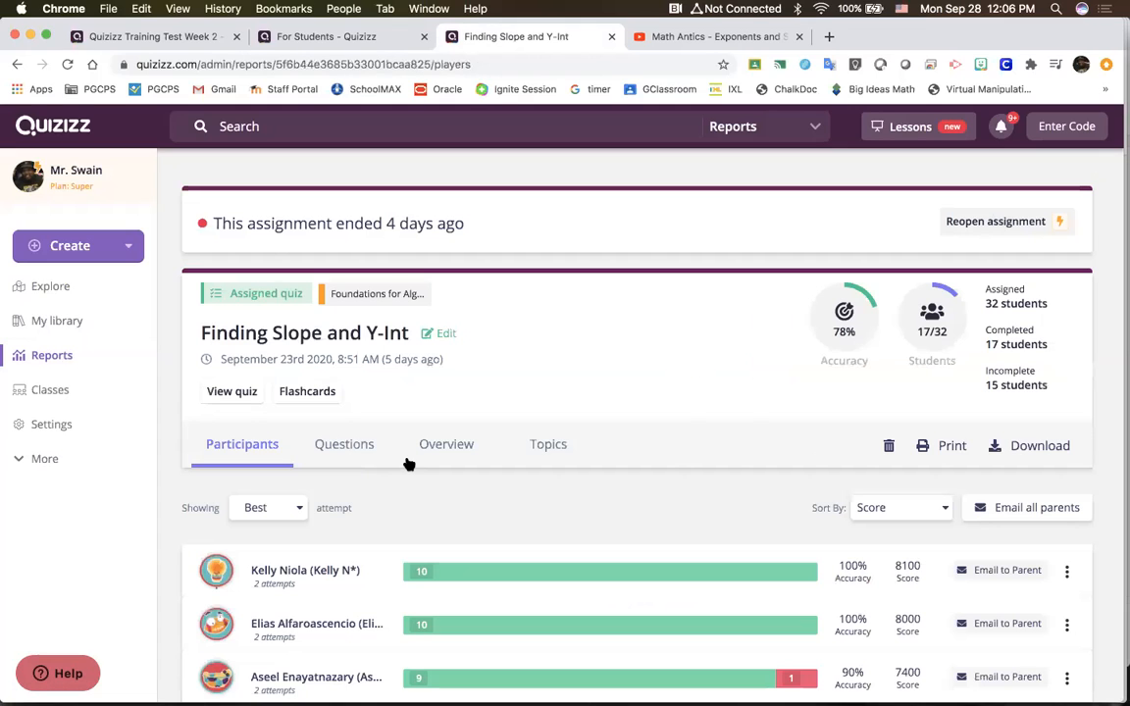
pyautogui.click(357, 458)
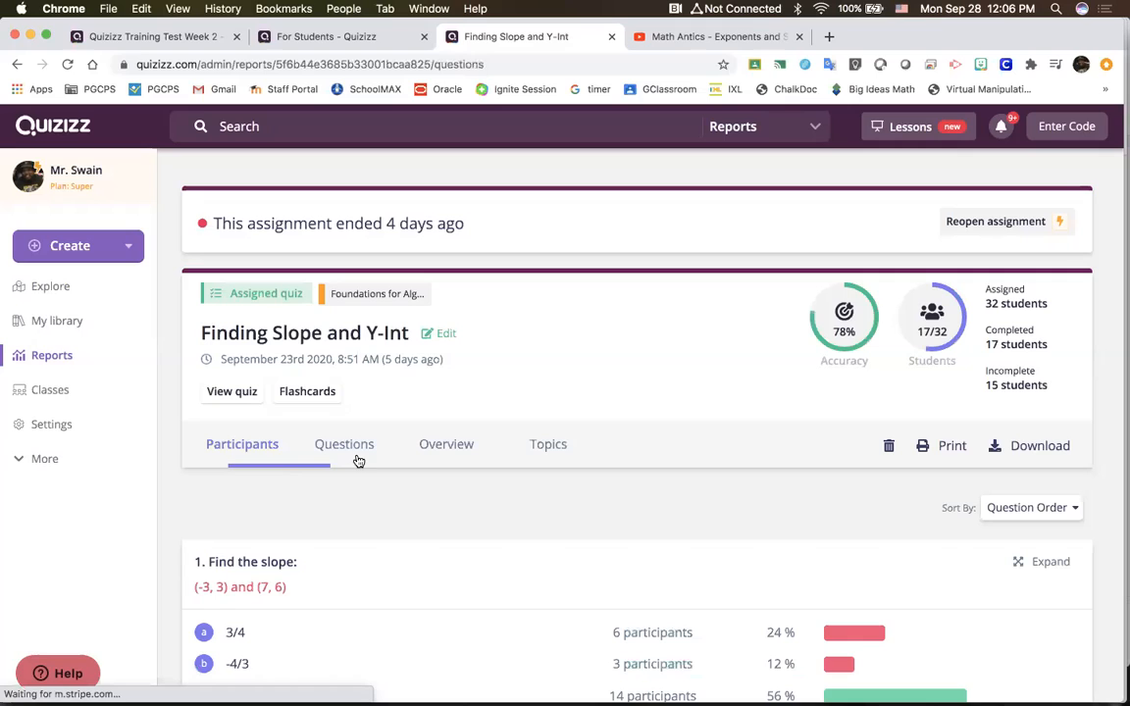
pyautogui.click(442, 603)
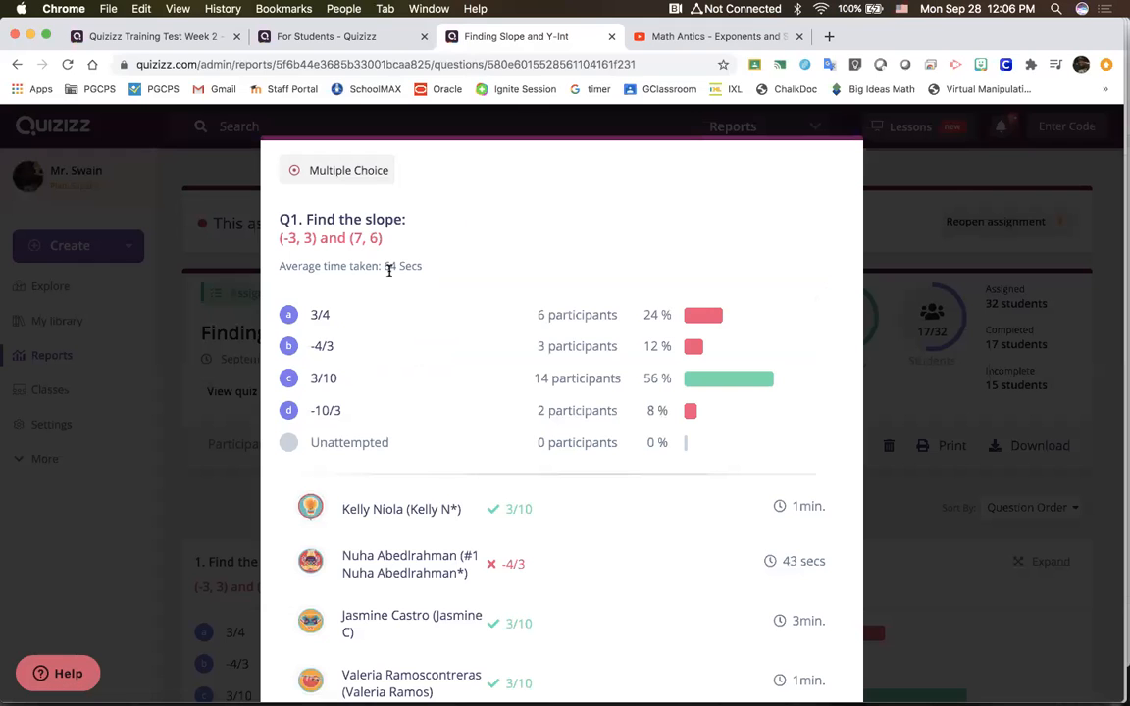
pyautogui.click(953, 355)
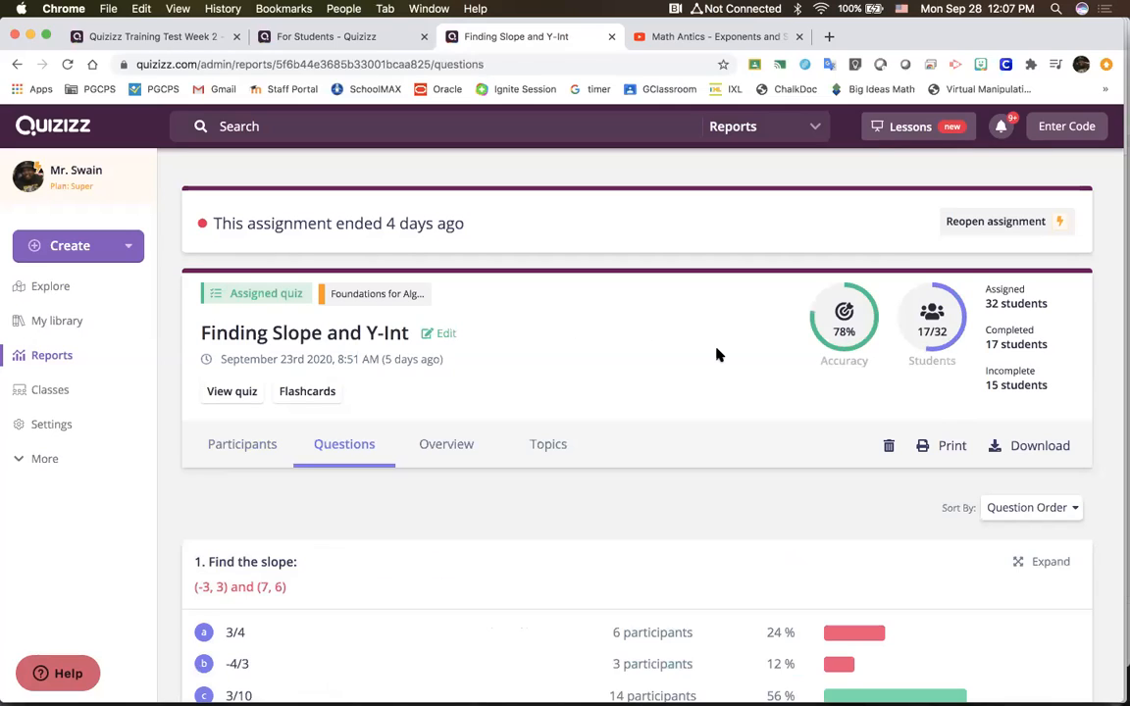
# View the Finding Slope and Y-Int report's overview grid, and list its participants sorted by last name
pyautogui.click(439, 449)
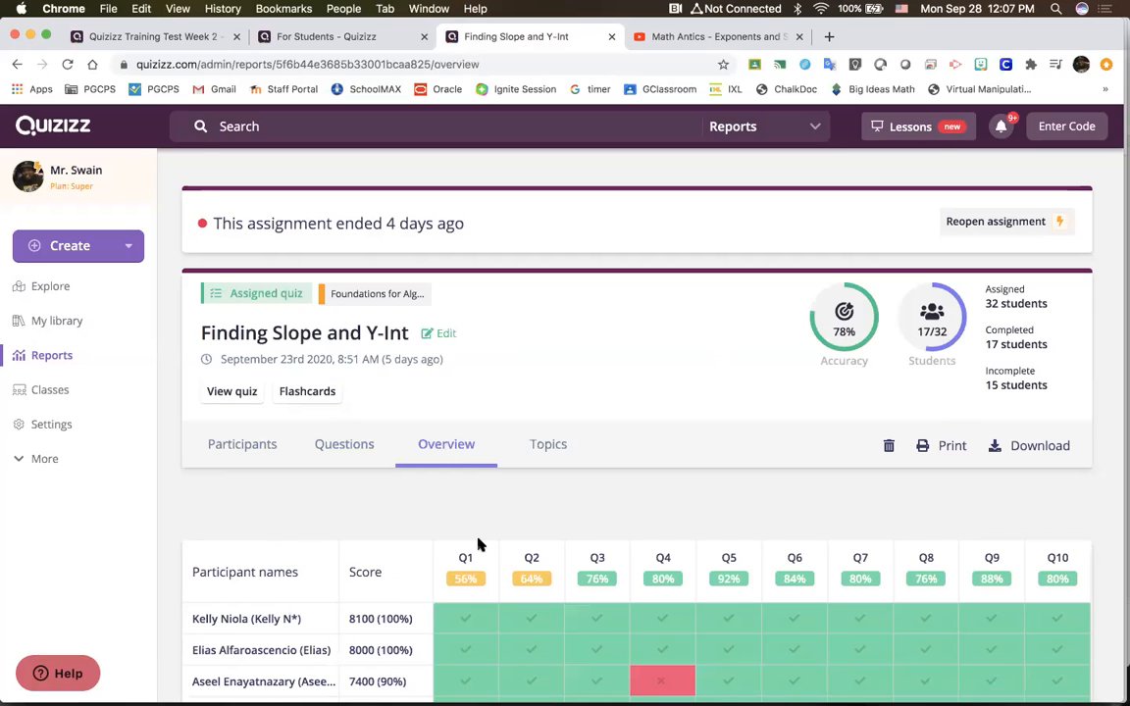
pyautogui.scroll(-3, 479, 542)
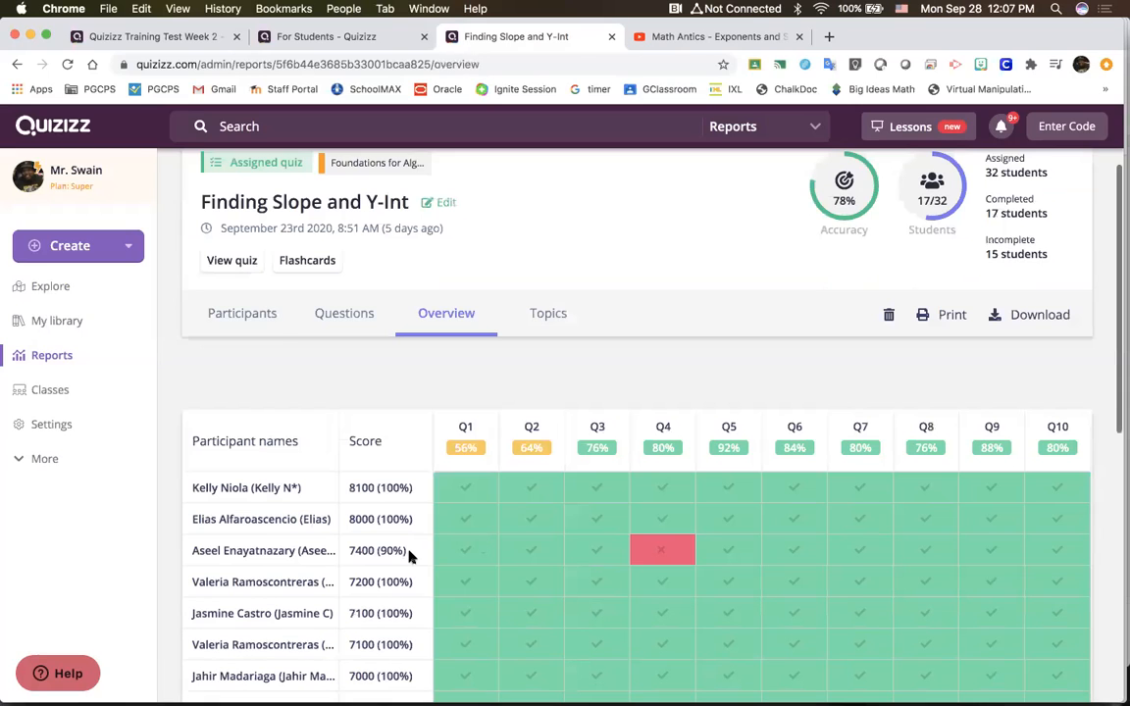
pyautogui.click(244, 314)
pyautogui.scroll(1, 876, 413)
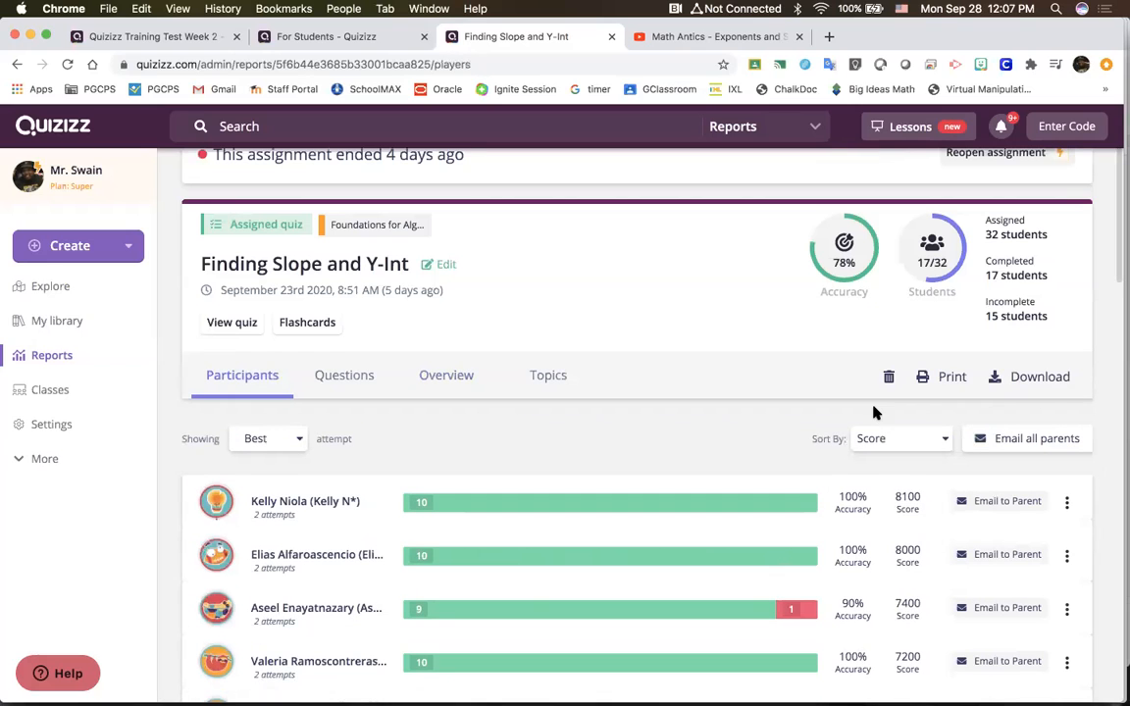
pyautogui.click(925, 450)
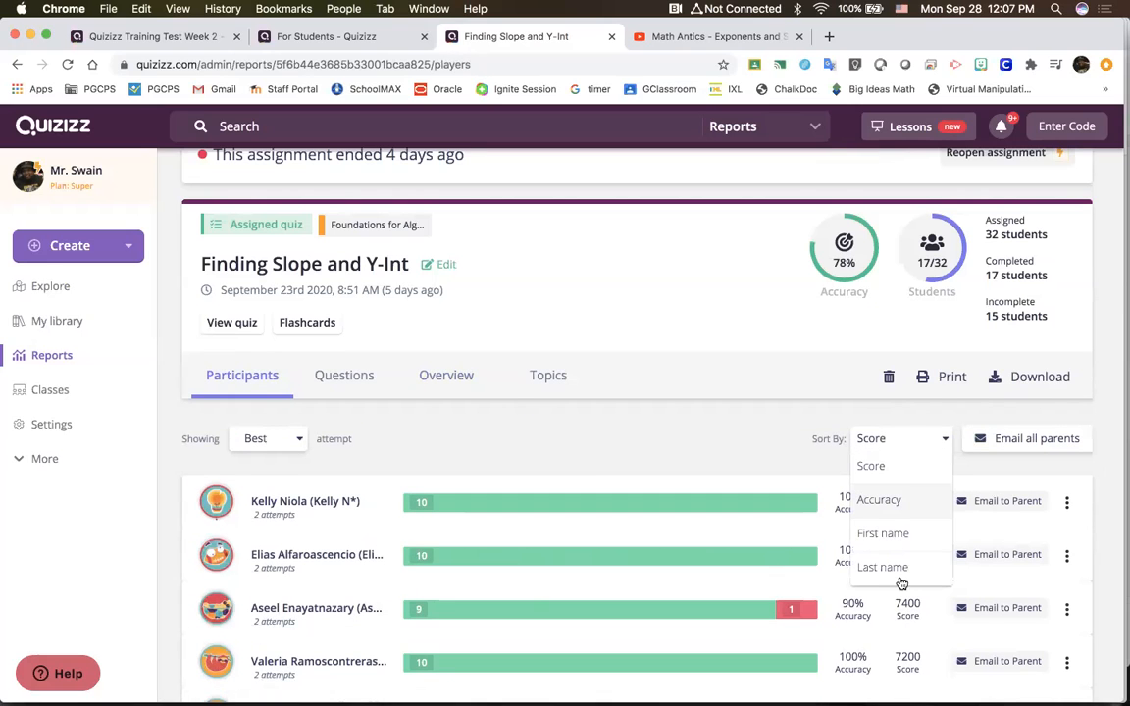
pyautogui.click(897, 575)
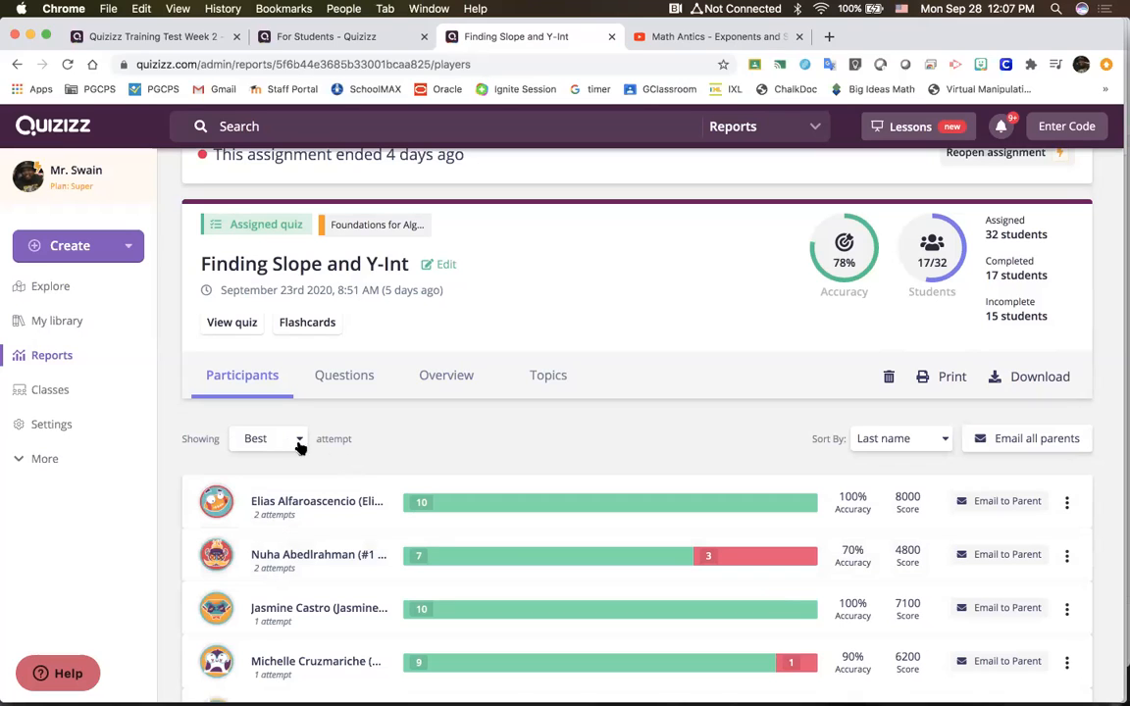
# Leave the assignment report for the list of all reports and go to the Explore page
pyautogui.click(46, 356)
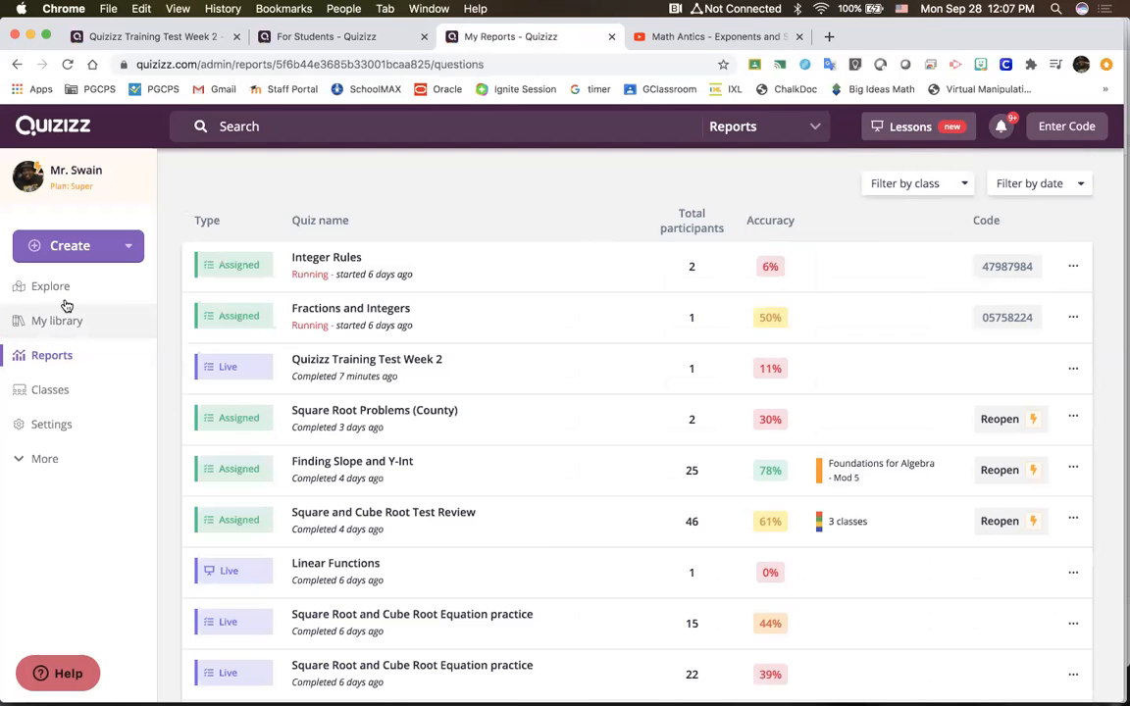
pyautogui.click(65, 303)
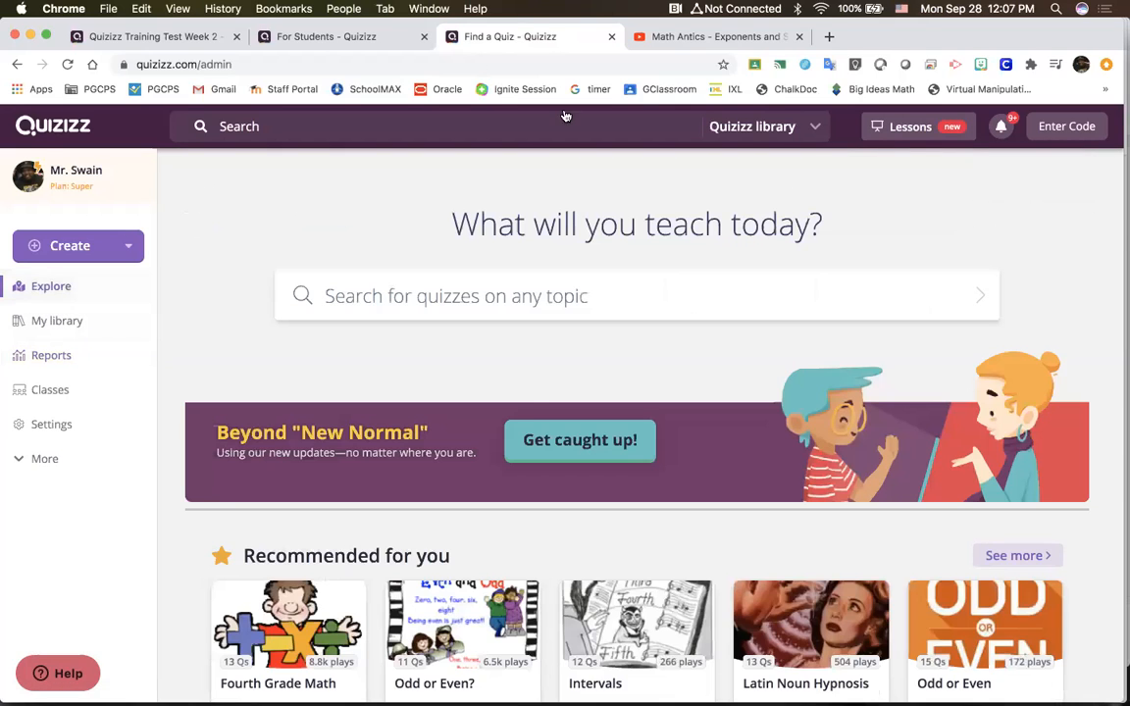